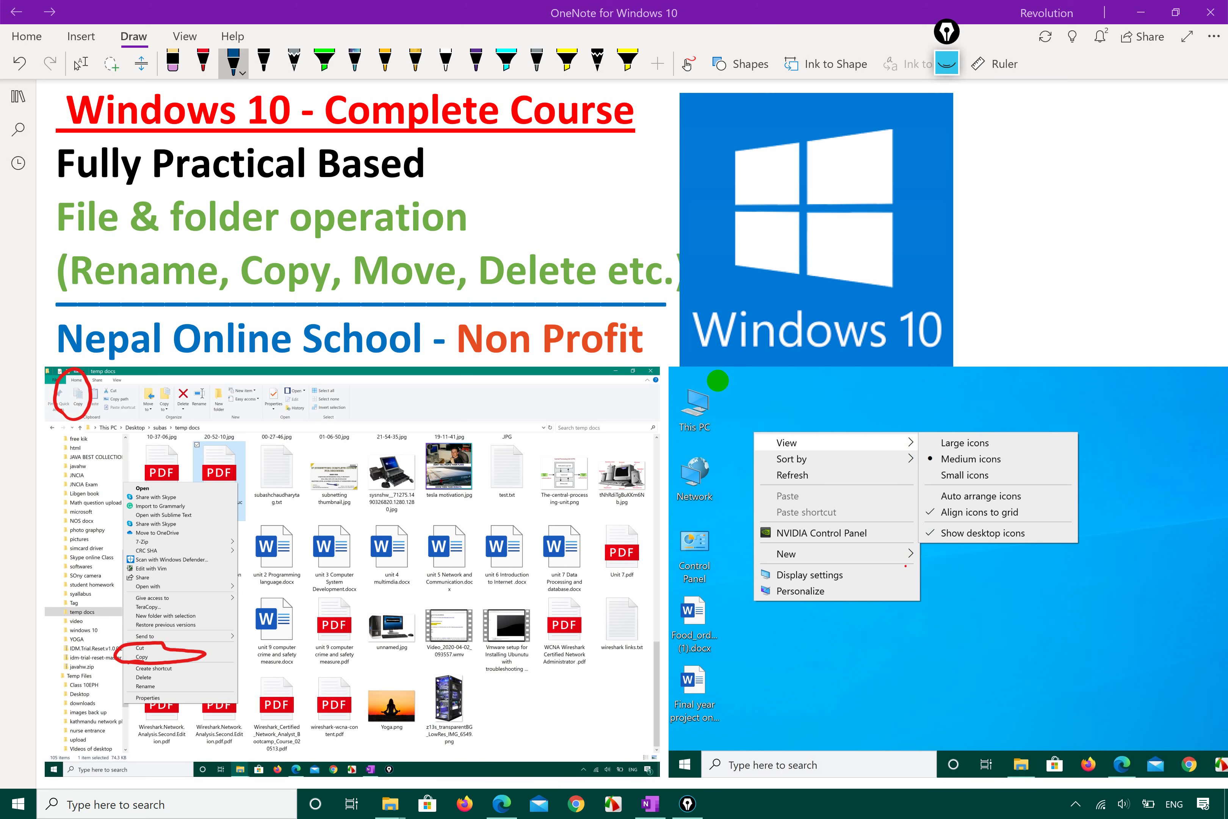
- Circle the Cut and Copy entries in the pictured file context menu with the blue pen
scroll(718, 380, down, 3)
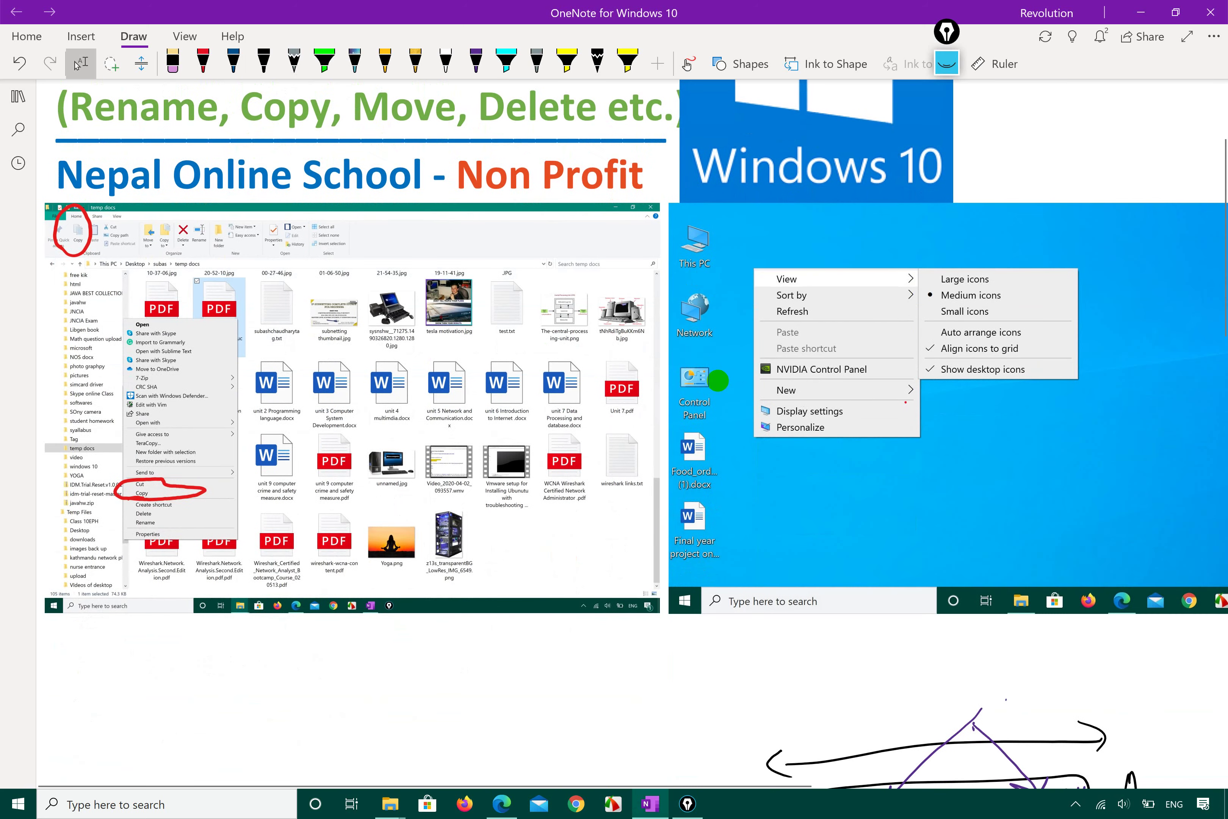
scroll(90, 382, up, 5)
click(233, 62)
mouse_move(154, 588)
mouse_down()
mouse_move(236, 595)
mouse_move(272, 557)
mouse_move(157, 590)
mouse_up()
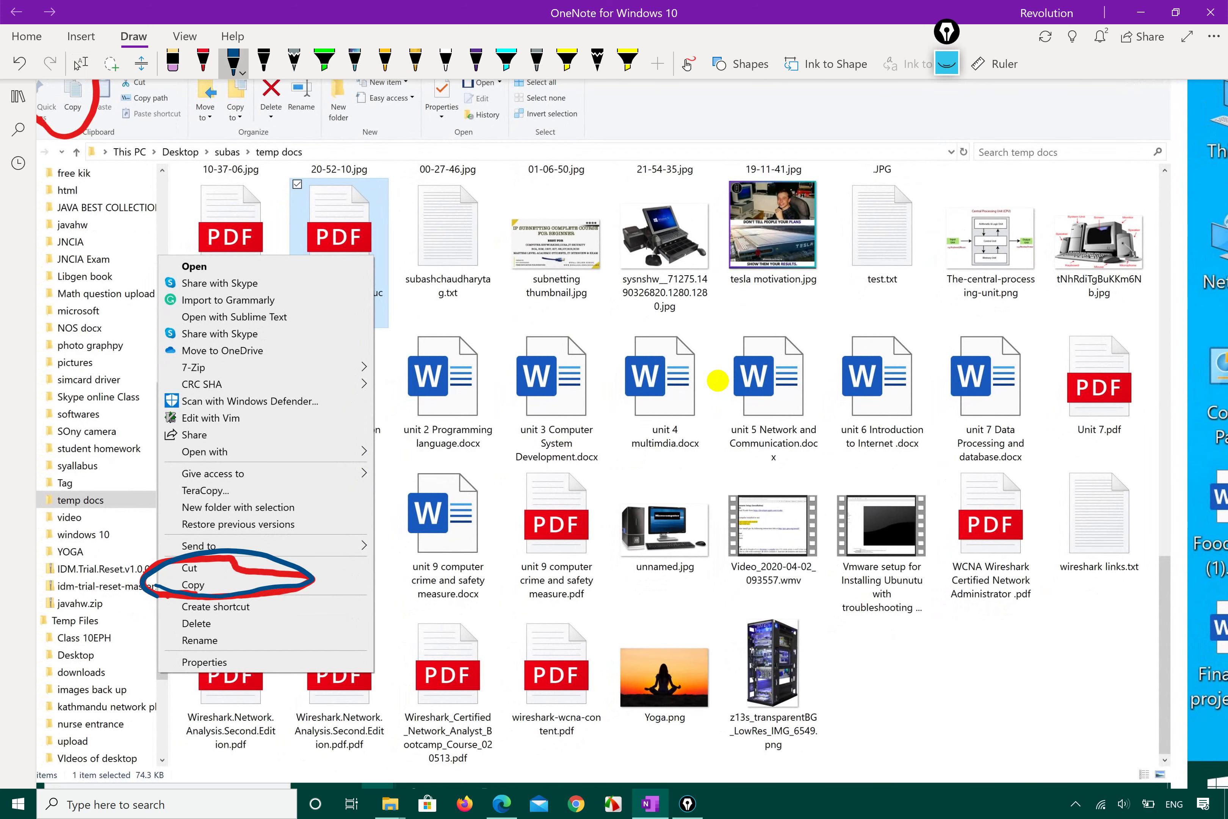
- Circle the Copy command in the pictured File Explorer ribbon with the blue pen and return to the text selection tool
scroll(718, 380, up, 5)
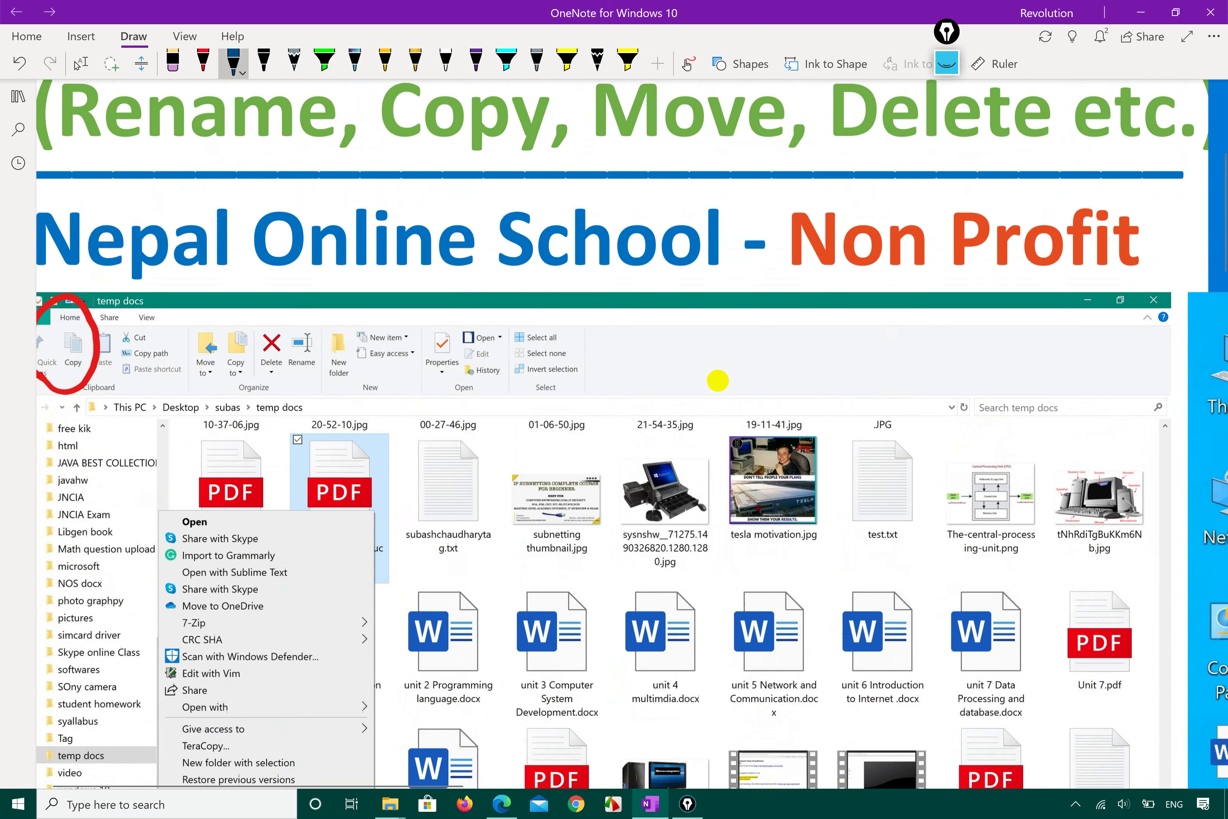
mouse_move(119, 415)
mouse_down()
mouse_move(100, 315)
mouse_move(91, 395)
mouse_up()
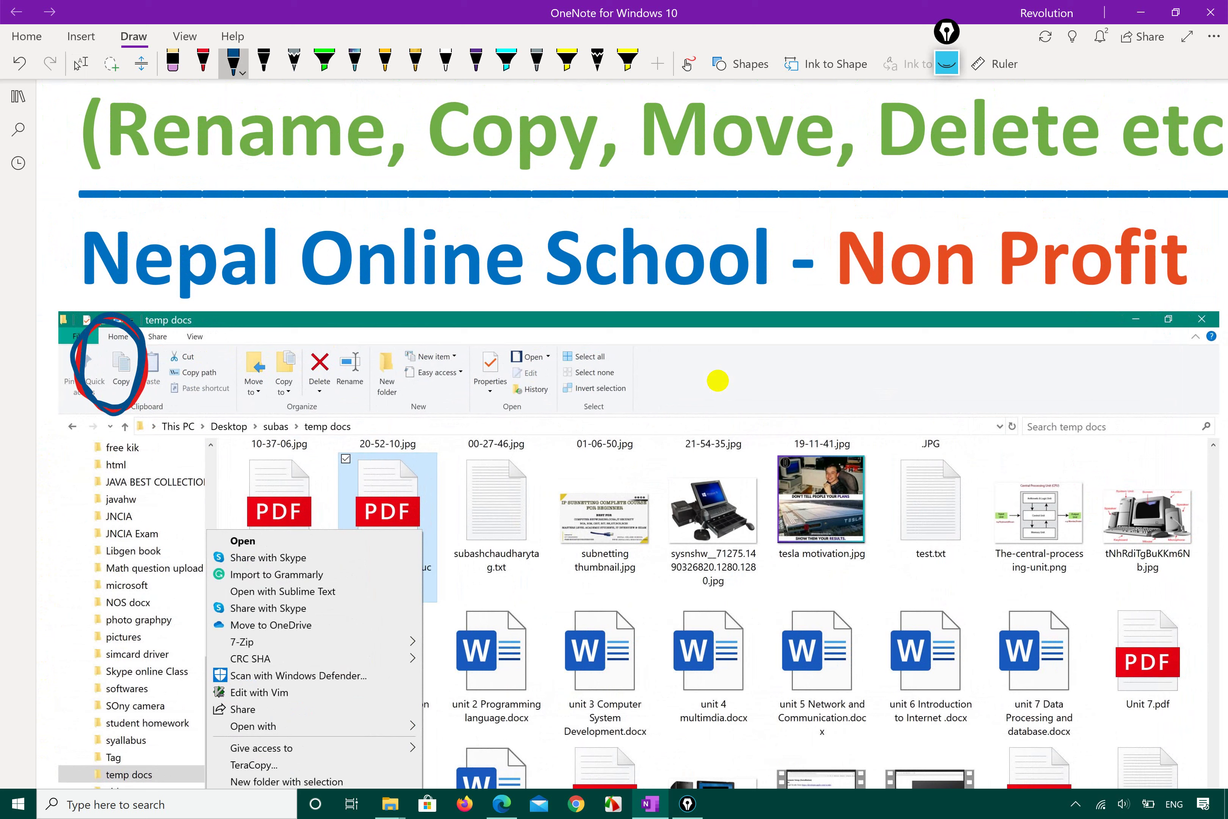
click(81, 62)
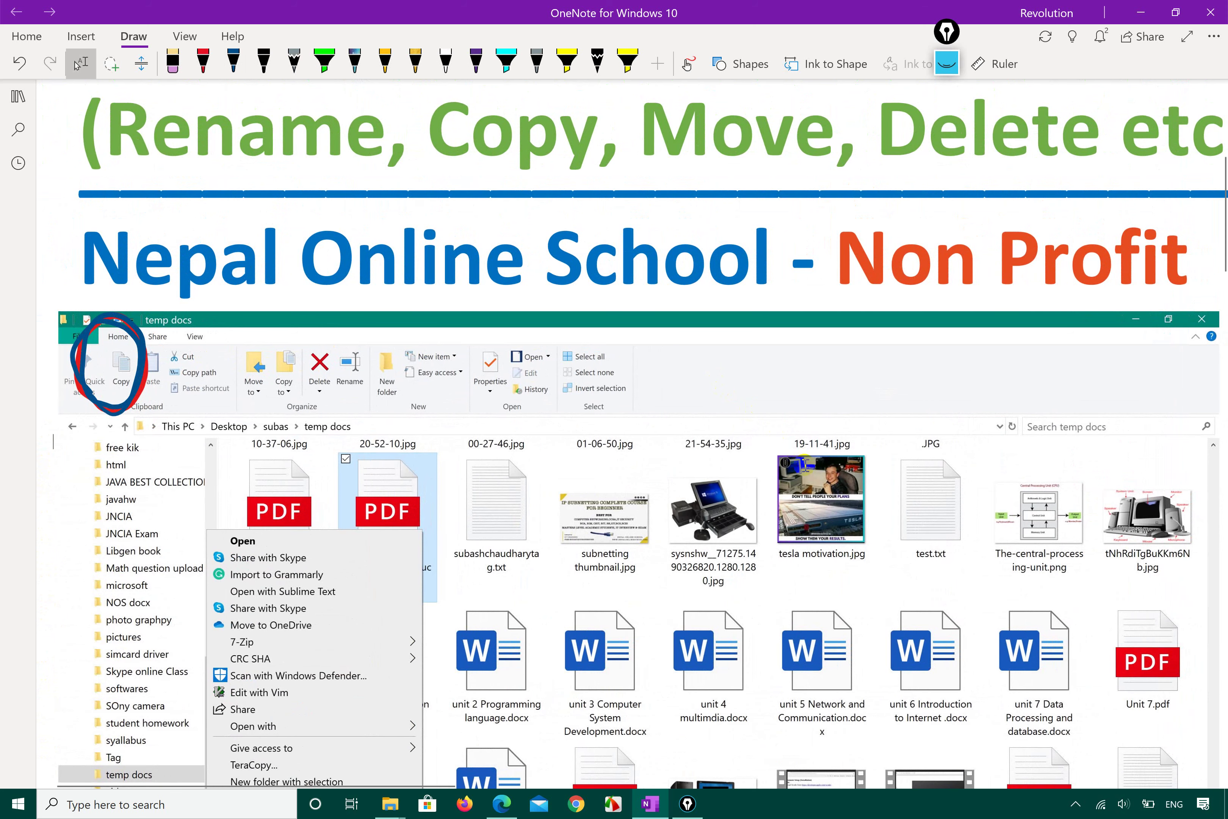
- Try circling the Paste and Paste shortcut entries in the pictured desktop context menu in blue, and undo the marks
scroll(804, 465, down, 3)
scroll(804, 464, down, 4)
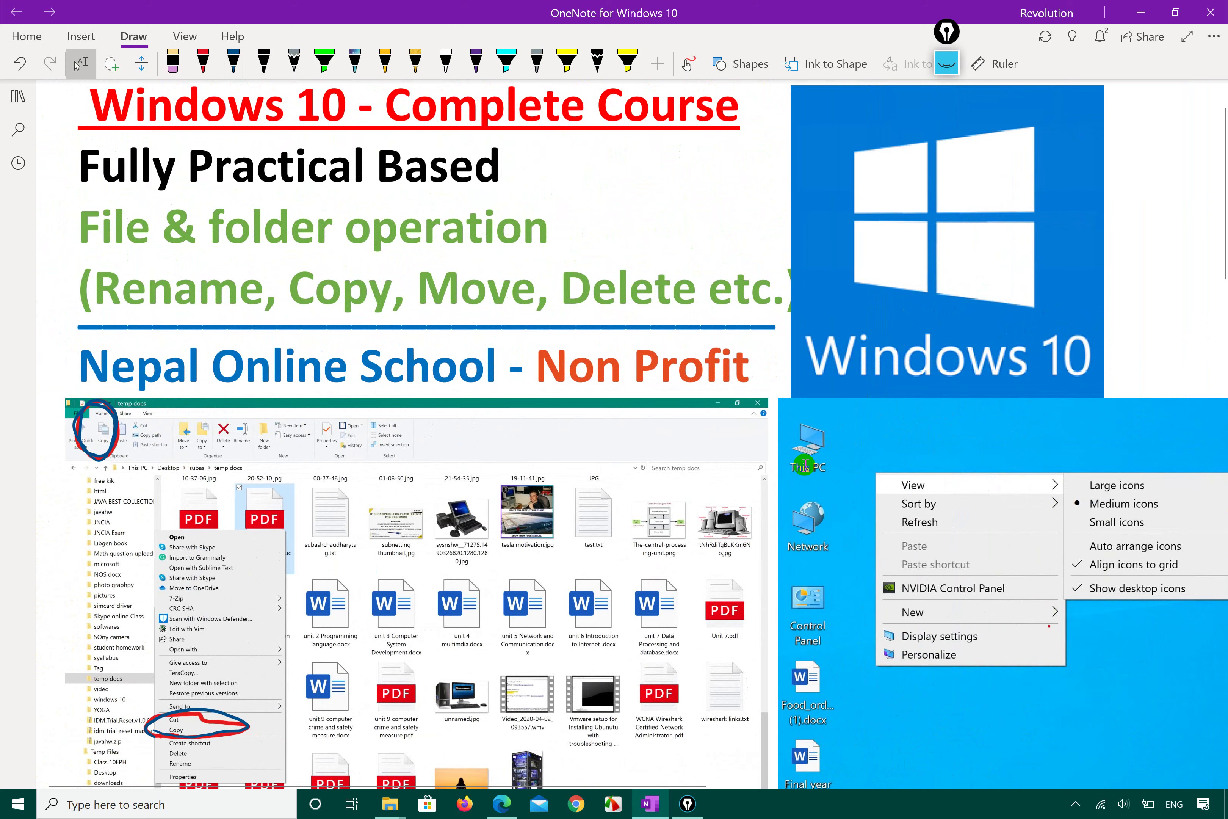
scroll(804, 465, right, 3)
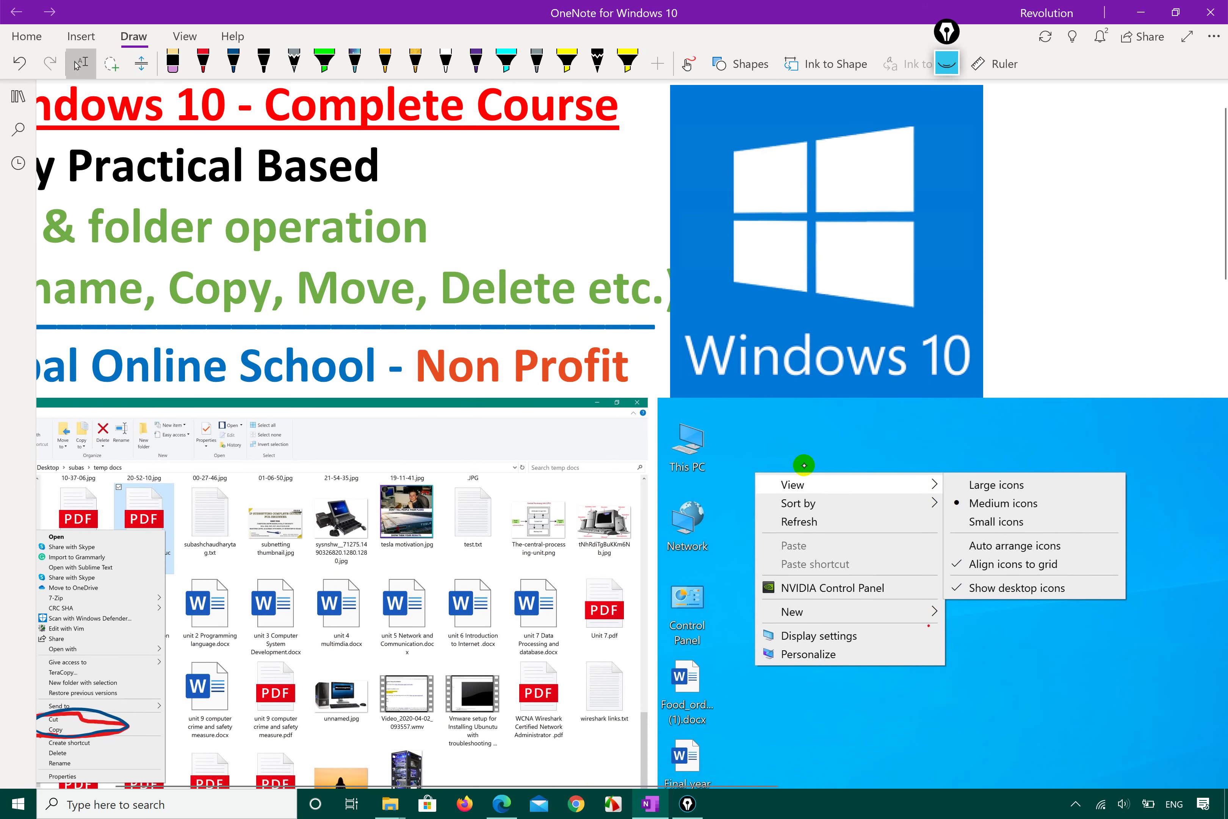
mouse_move(826, 540)
mouse_down()
mouse_move(766, 533)
mouse_move(811, 564)
mouse_move(869, 572)
mouse_move(846, 537)
mouse_move(762, 538)
mouse_move(782, 580)
mouse_move(845, 584)
mouse_move(867, 561)
mouse_move(796, 533)
mouse_move(753, 552)
mouse_up()
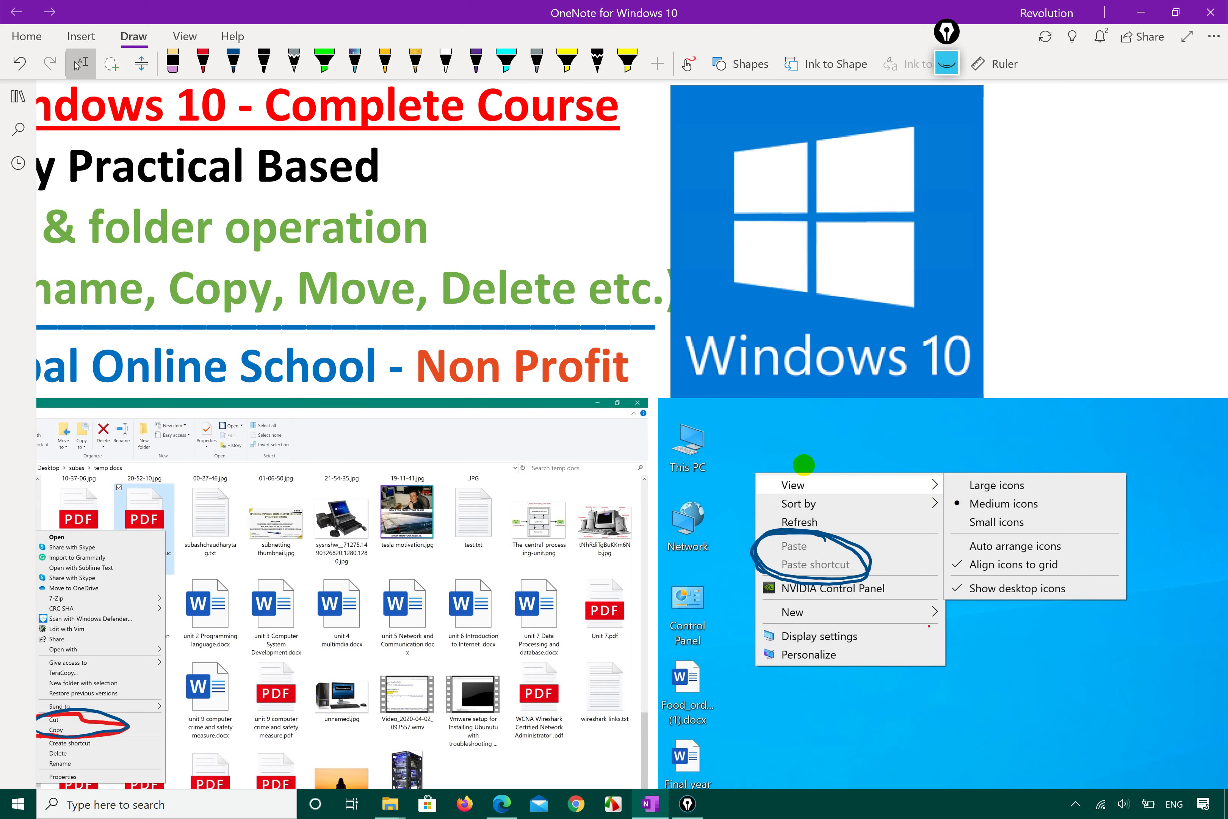
key(ctrl+z)
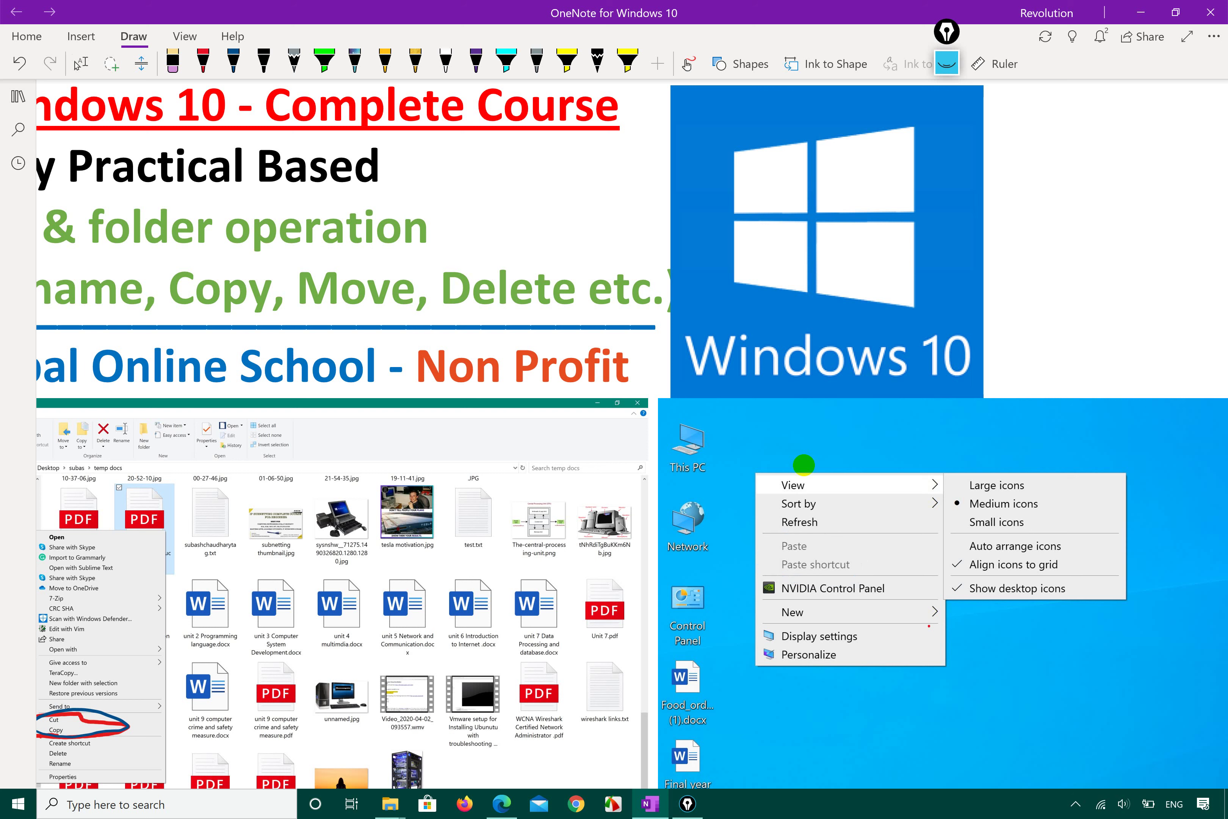
click(233, 62)
mouse_move(791, 555)
mouse_down()
mouse_move(825, 549)
mouse_move(779, 556)
mouse_move(768, 531)
mouse_move(827, 541)
mouse_move(782, 554)
mouse_move(809, 520)
mouse_move(796, 552)
mouse_move(774, 526)
mouse_up()
key(ctrl+z)
- Draw blue check marks beside the Paste and Paste shortcut entries in the pictured desktop context menu
click(233, 62)
drag(814, 542, 841, 531)
drag(848, 553, 892, 547)
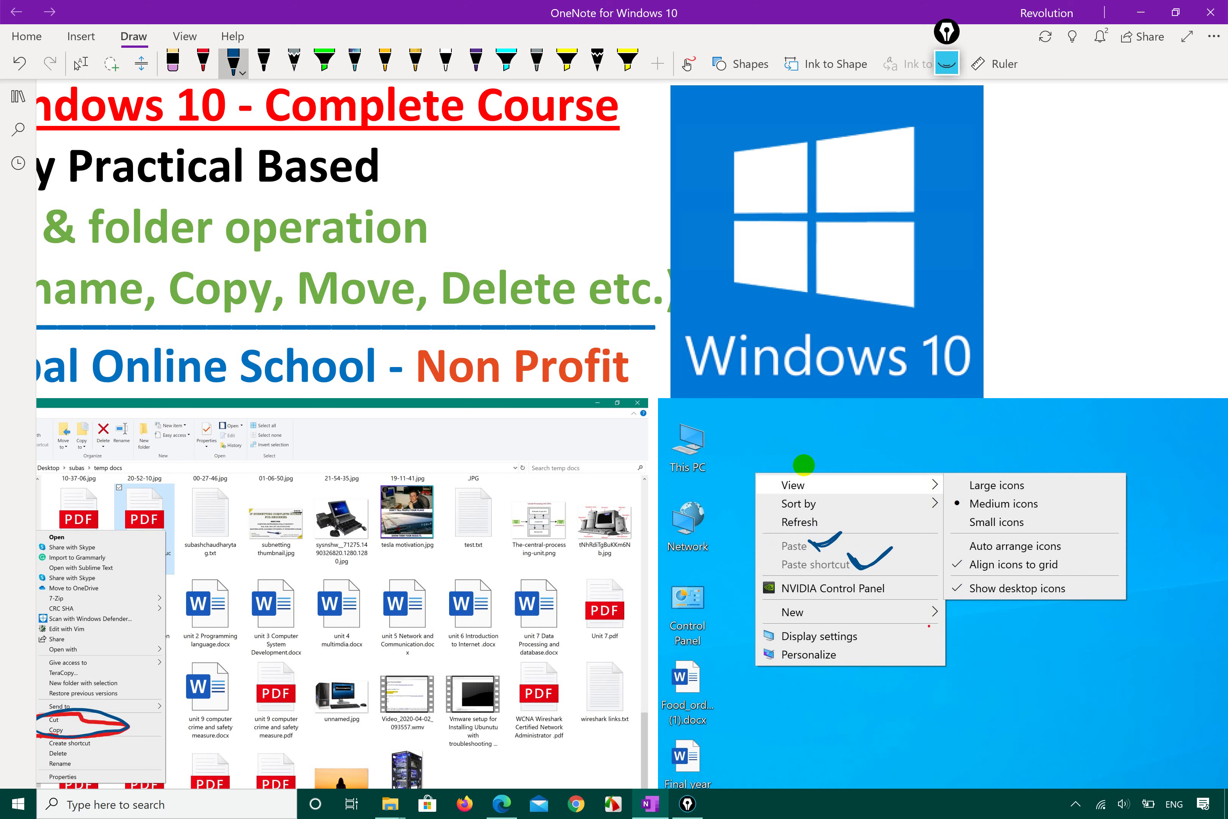
- Switch to Windows 10 final syllabus.pdf in Edge and undo the existing ink marks on the contents page
click(502, 804)
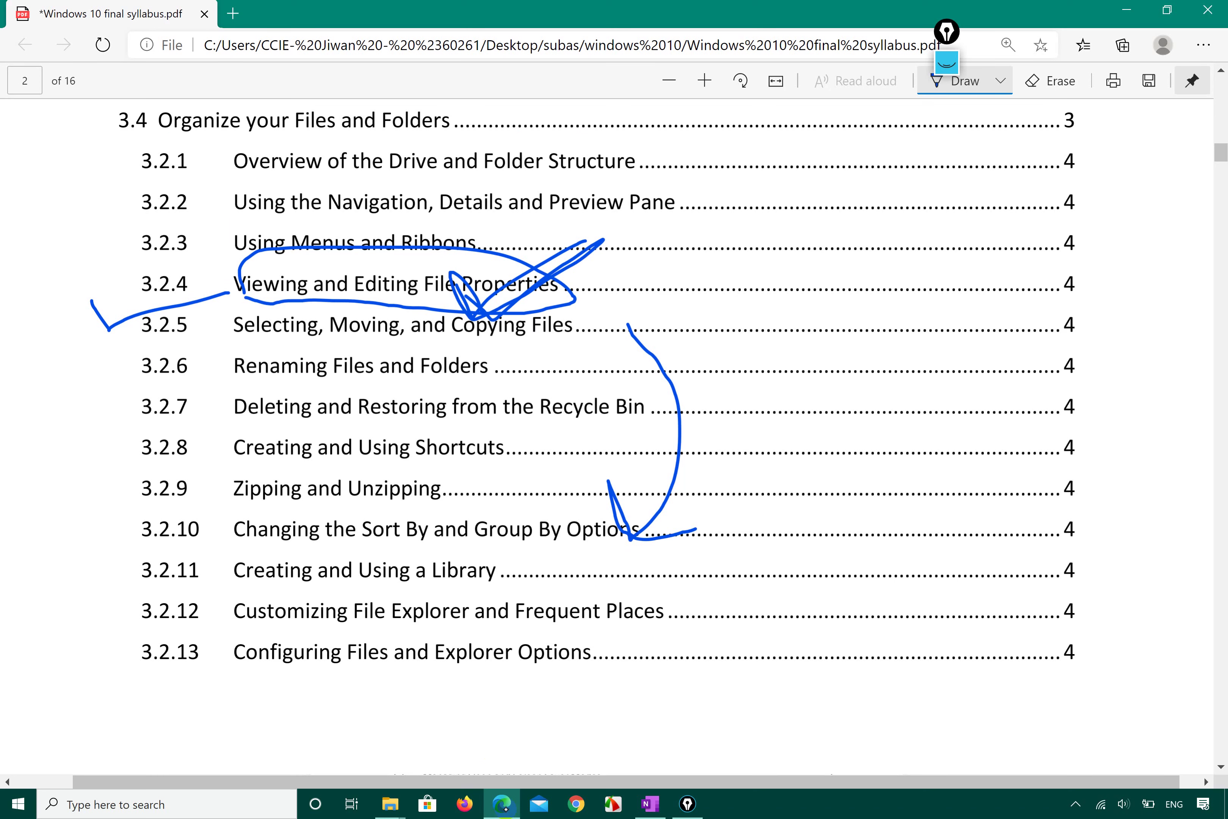
click(493, 330)
key(ctrl+z)
key(ctrl+z)
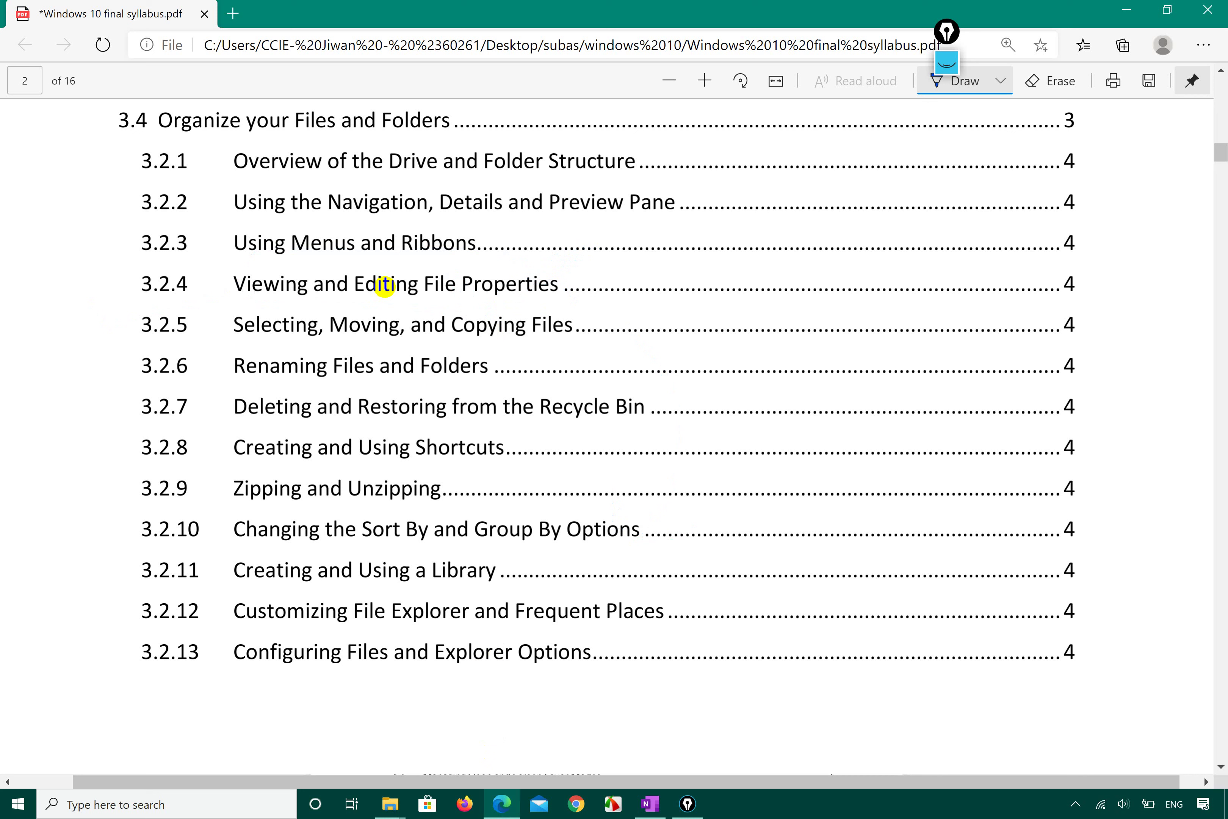
drag(209, 288, 319, 259)
drag(193, 288, 319, 259)
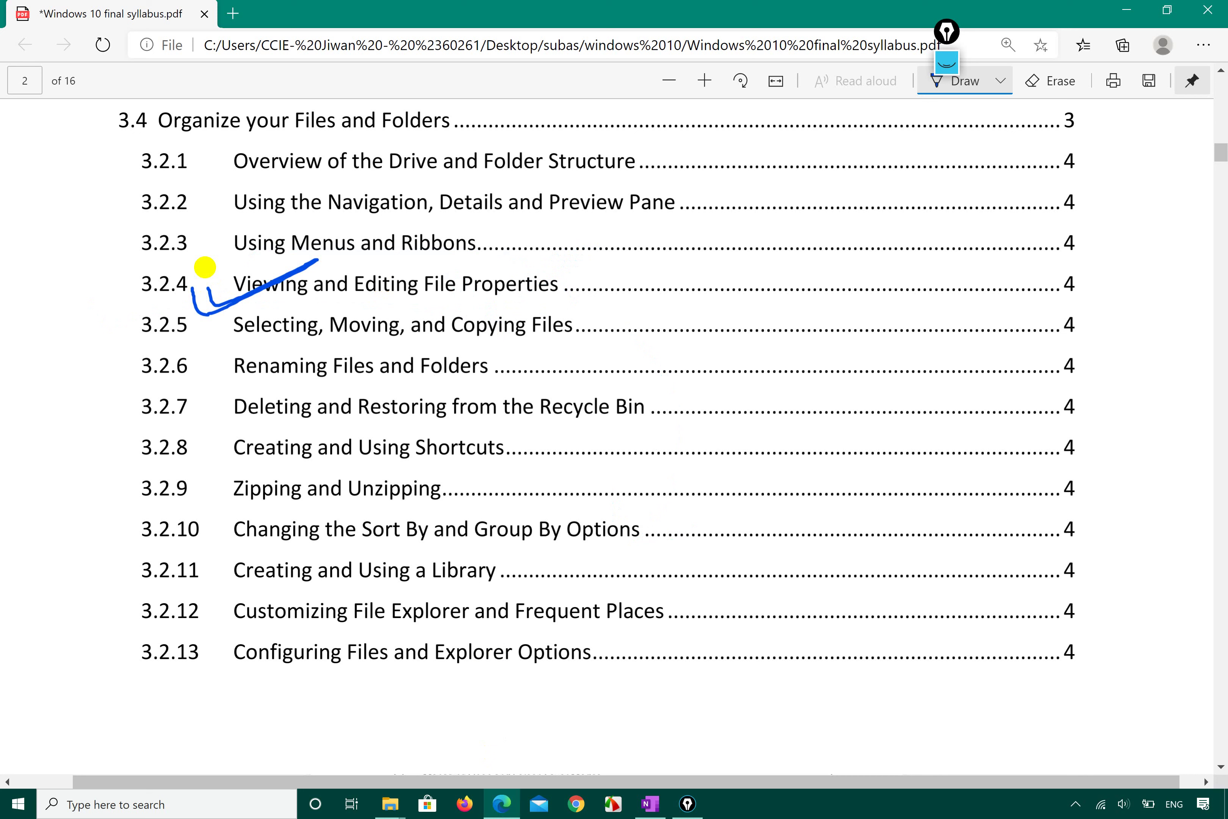
key(Escape)
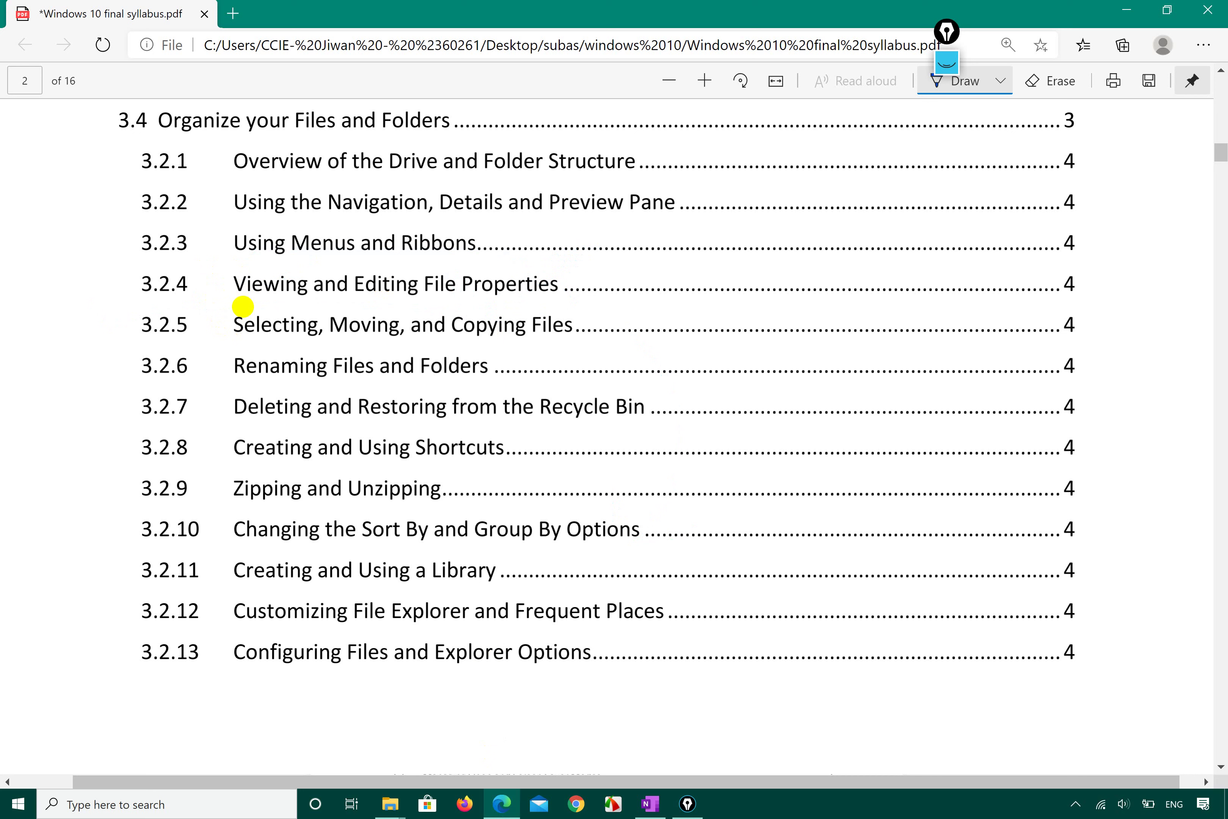
- Draw blue check marks beside syllabus items 3.2.5, 3.2.6, 3.2.7 and 3.2.8
drag(193, 336, 265, 316)
drag(193, 369, 280, 351)
drag(195, 411, 282, 390)
mouse_move(192, 447)
mouse_down()
mouse_move(282, 427)
mouse_move(191, 444)
mouse_up()
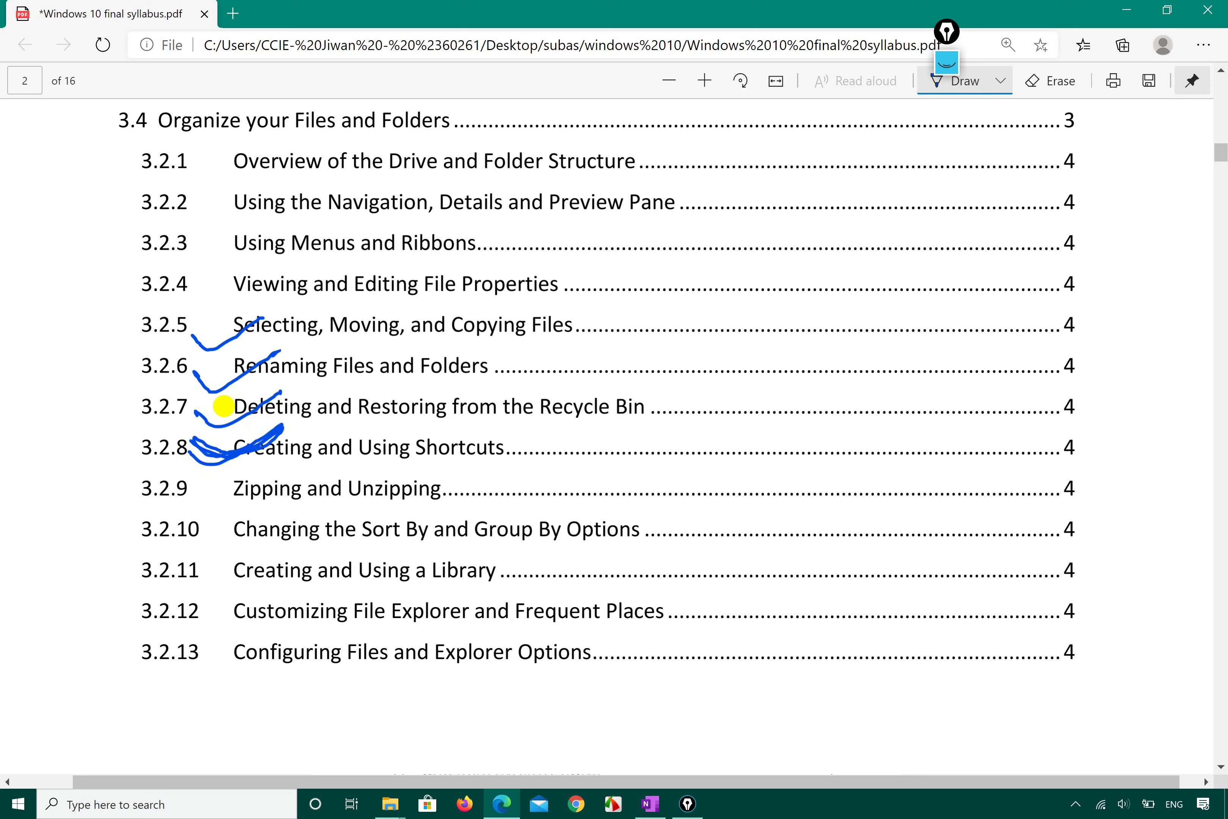
- Draw a large curve over syllabus items 3.2.9 to 3.2.13 and go over the check marks at 3.2.7, 3.2.6 and 3.2.5 again
mouse_move(94, 548)
mouse_down()
mouse_move(204, 486)
mouse_move(545, 454)
mouse_move(899, 539)
mouse_move(957, 694)
mouse_up()
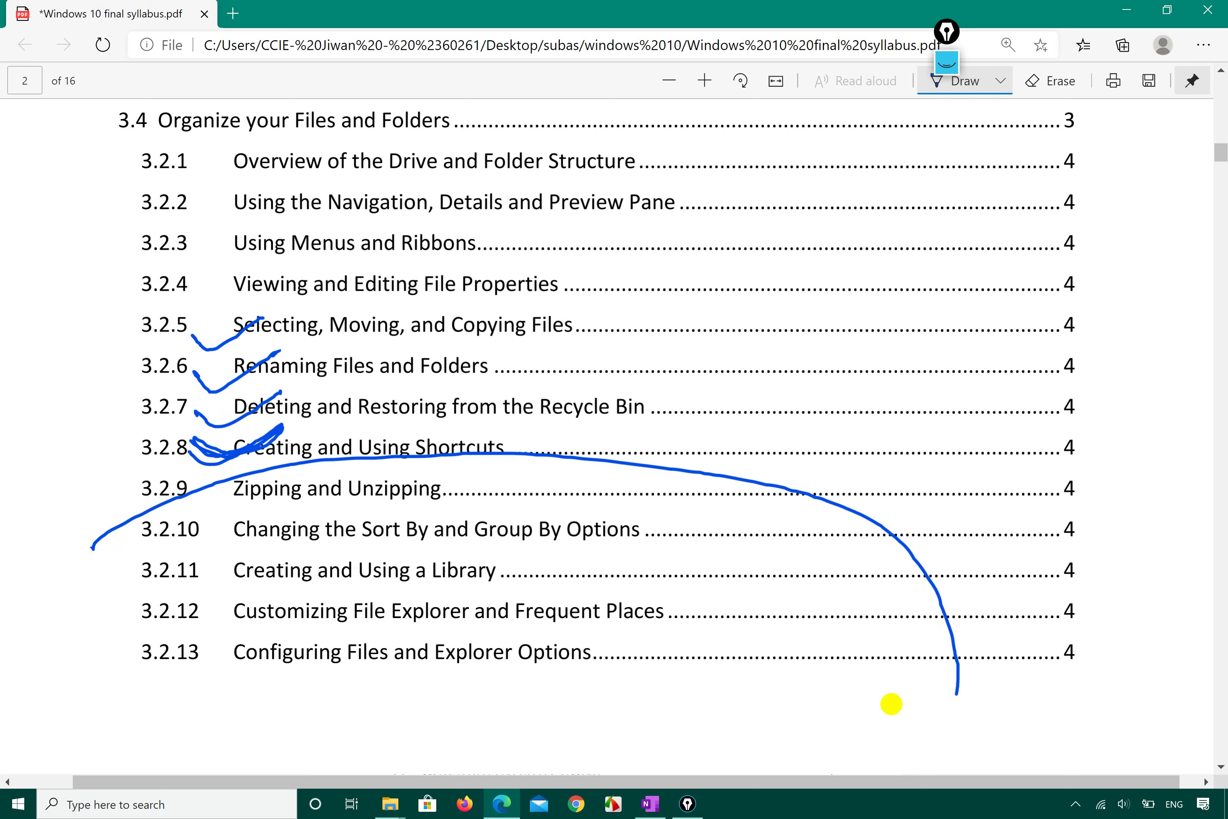
drag(238, 408, 197, 417)
click(202, 370)
drag(193, 321, 275, 333)
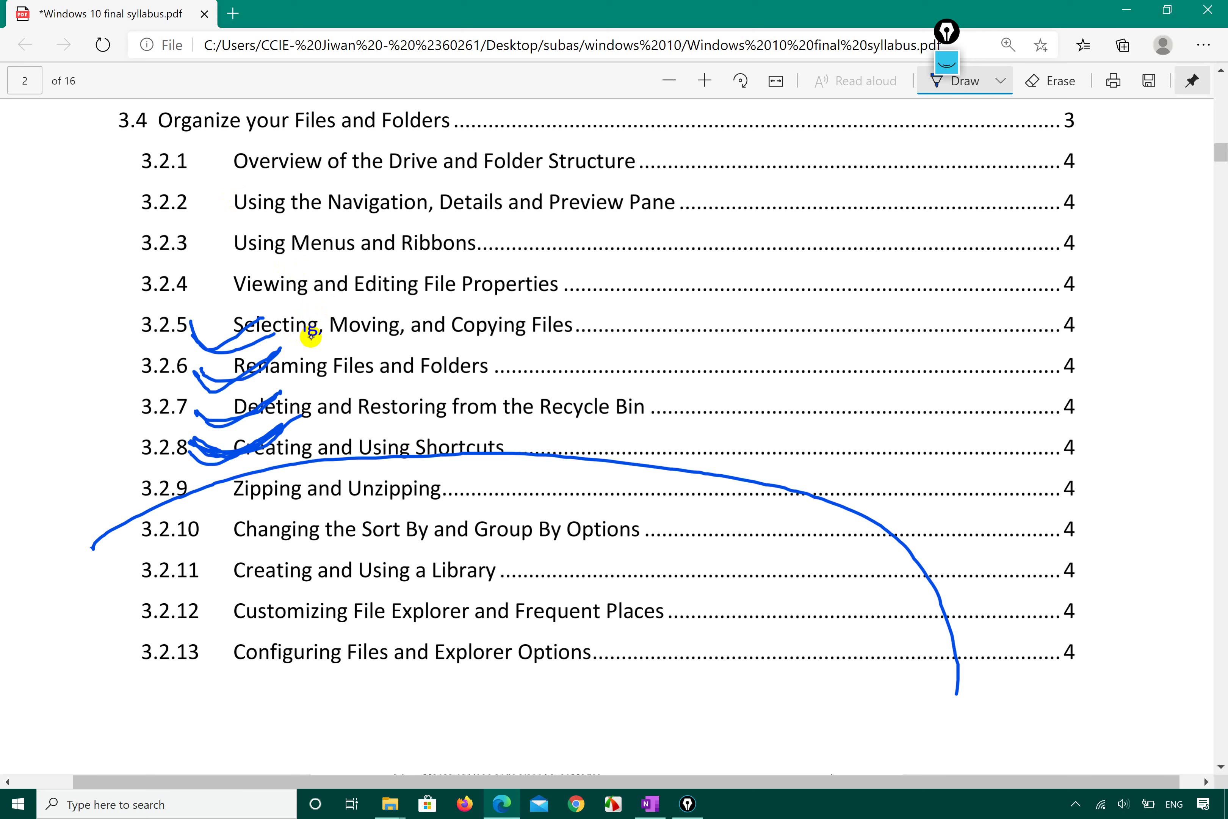
- Show the Windows desktop with all open windows minimized
key(alt+Tab)
key(super+d)
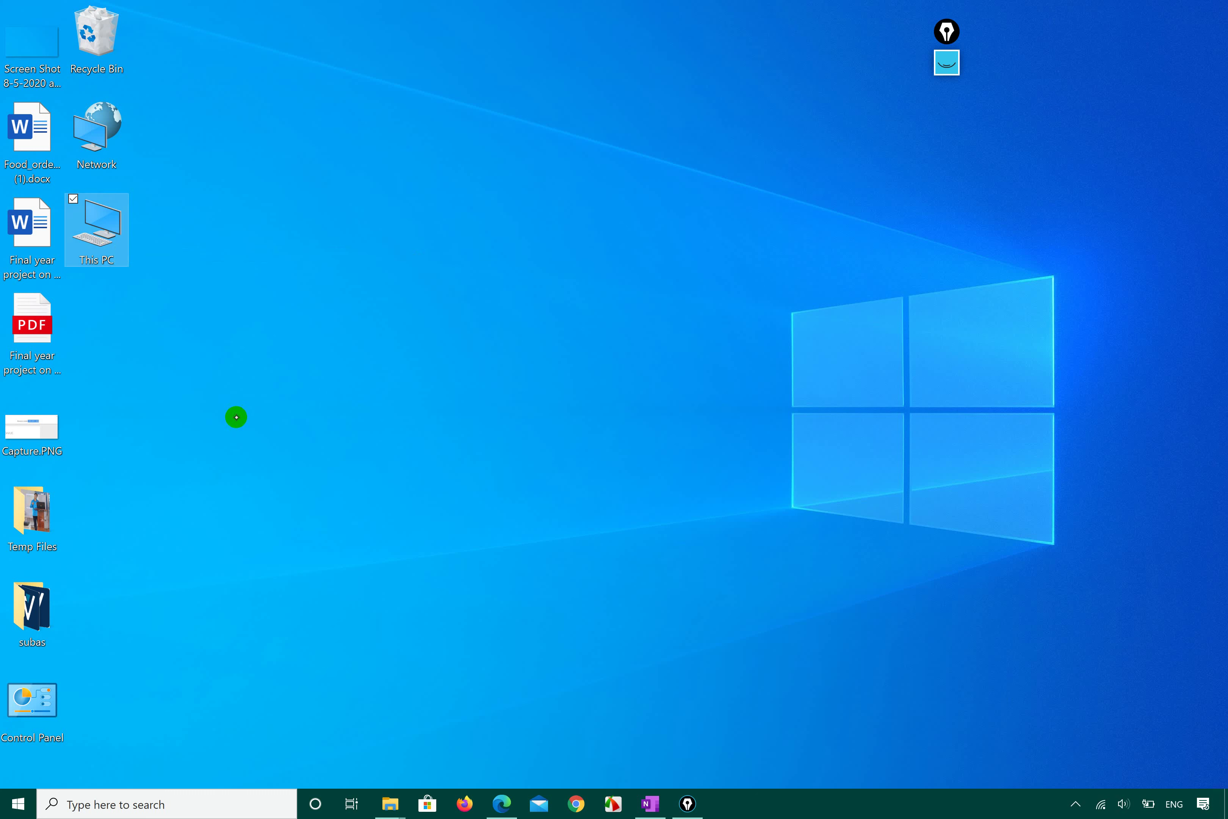
drag(262, 209, 873, 489)
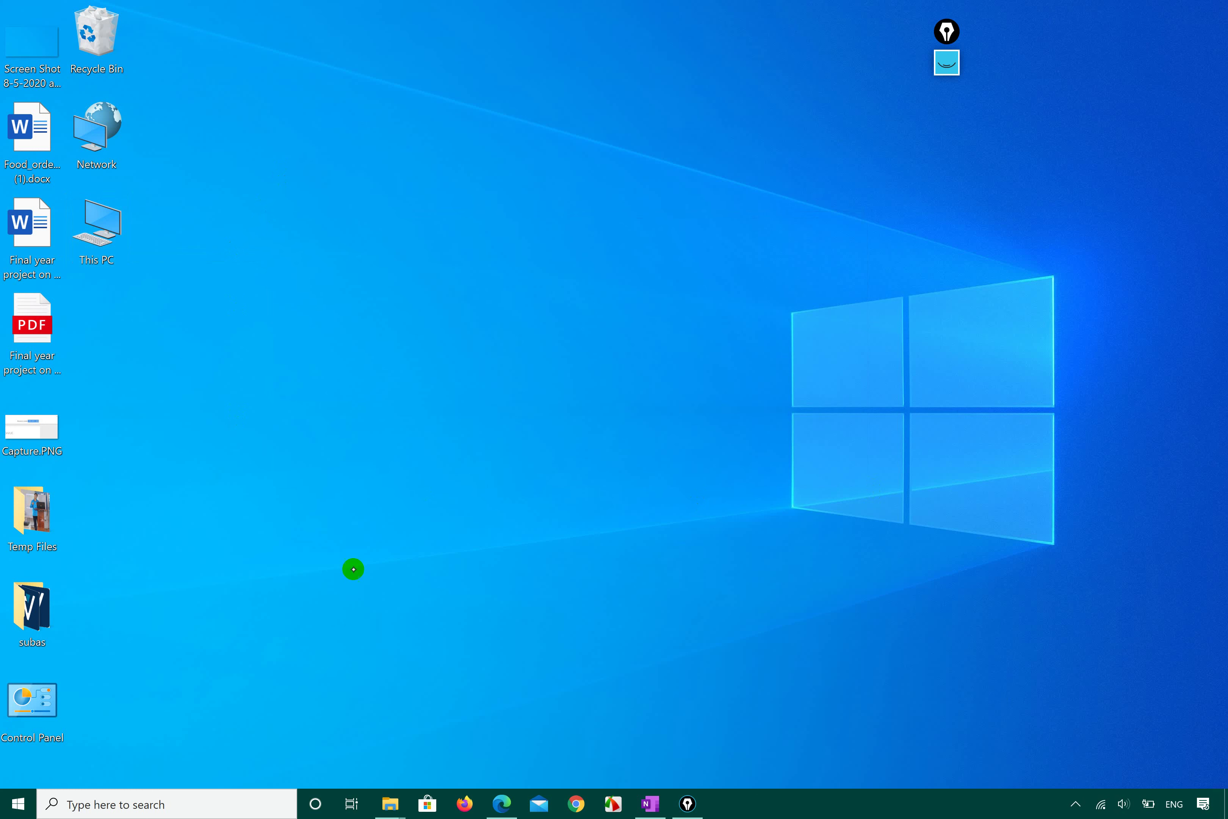
drag(272, 258, 584, 518)
drag(658, 710, 845, 817)
drag(1032, 727, 2, 84)
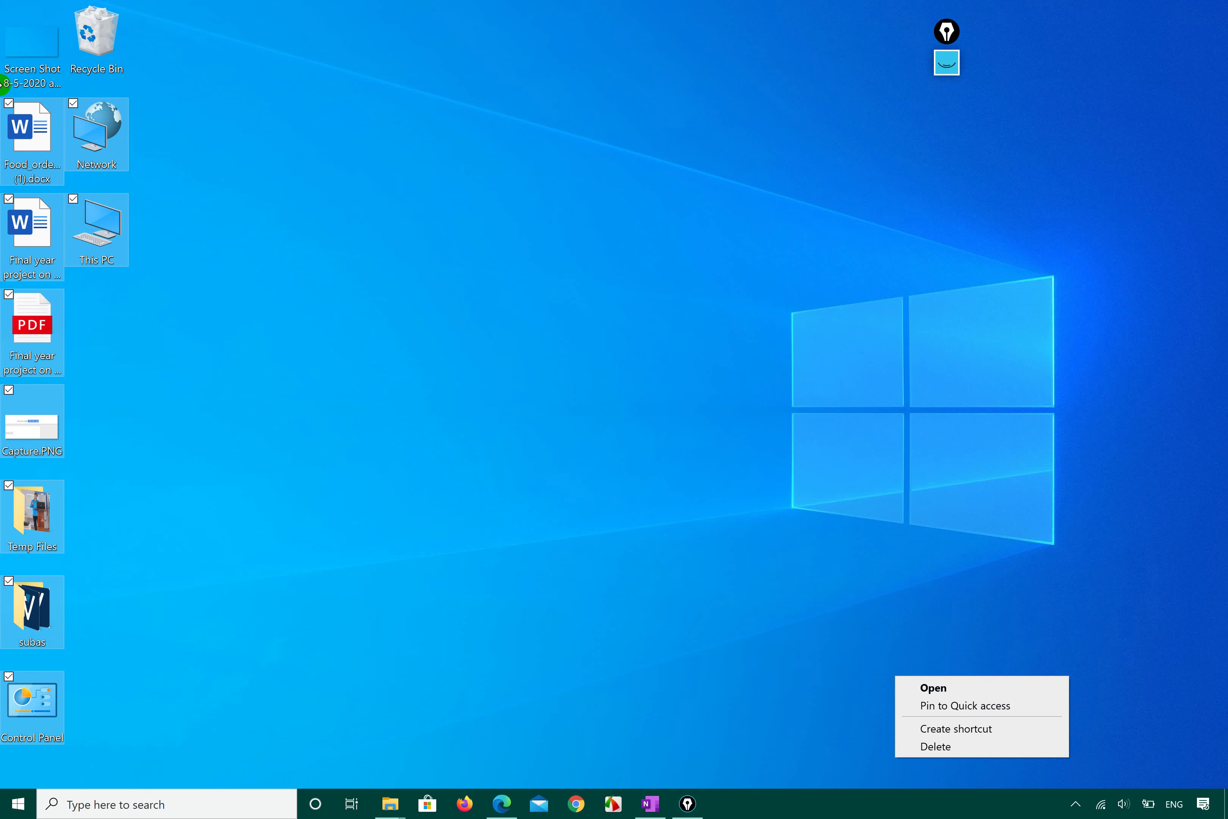
click(168, 458)
drag(164, 660, 3, 10)
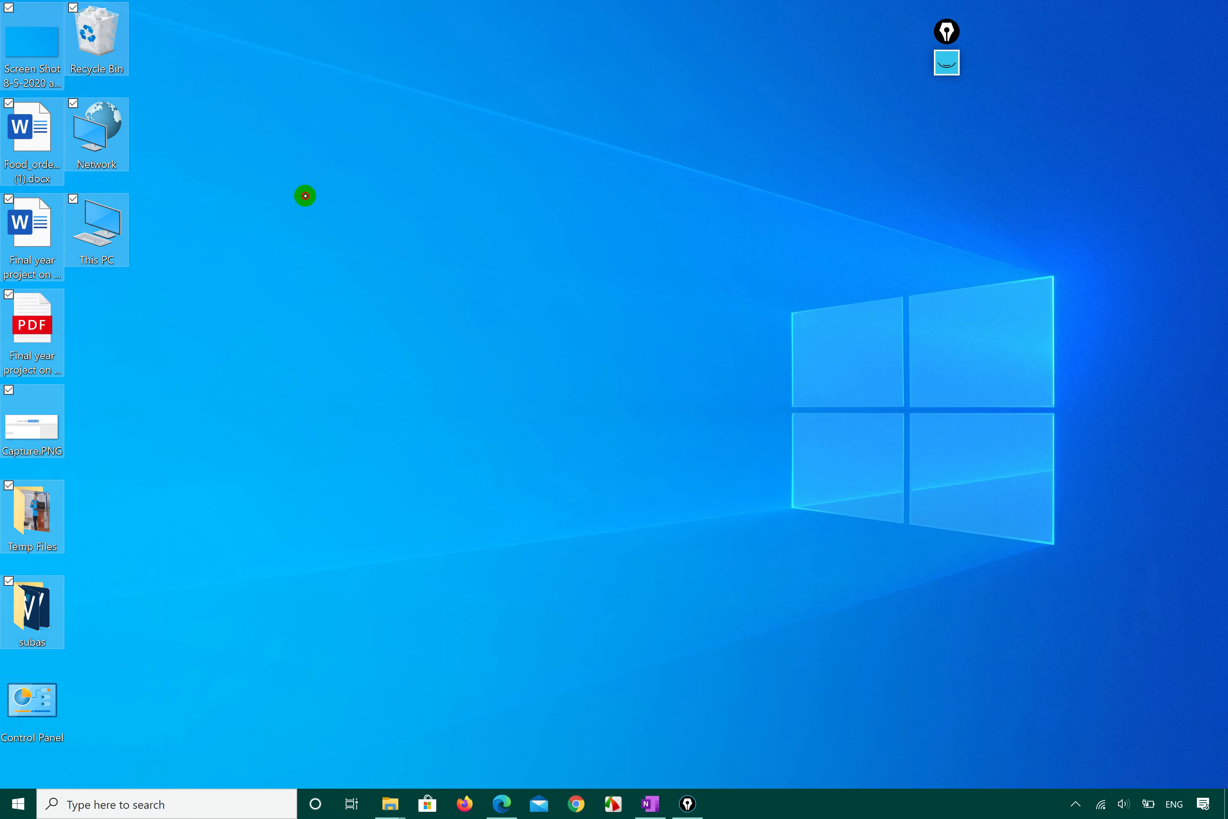
click(305, 196)
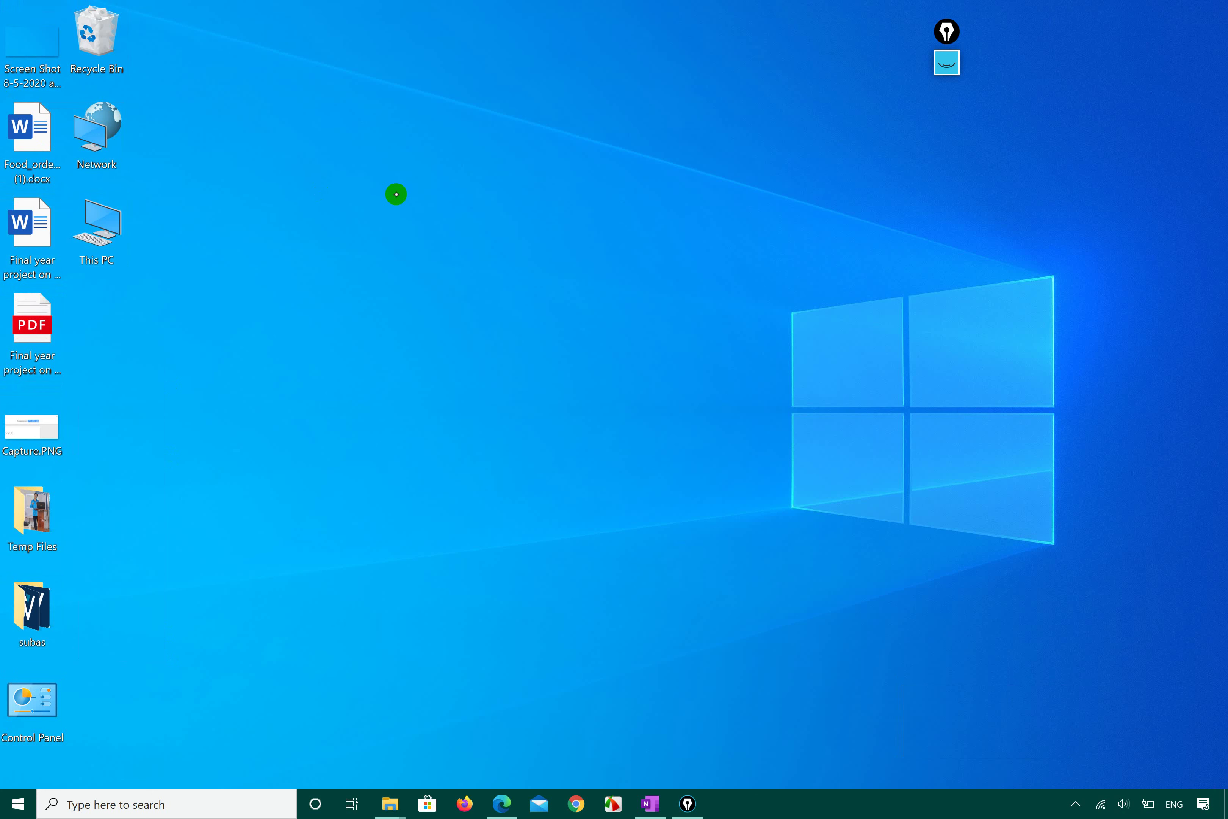
- Create a folder on the desktop and keep its default name
right_click(396, 195)
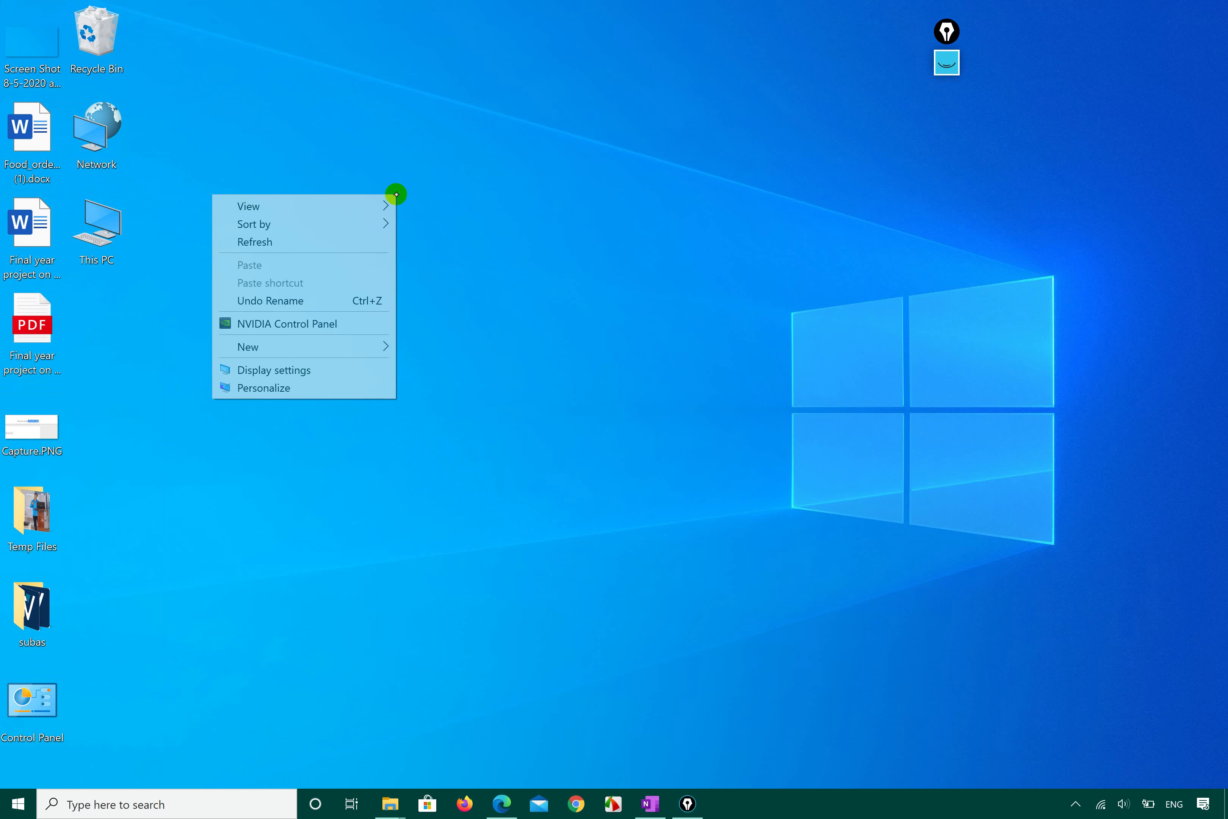
mouse_move(320, 351)
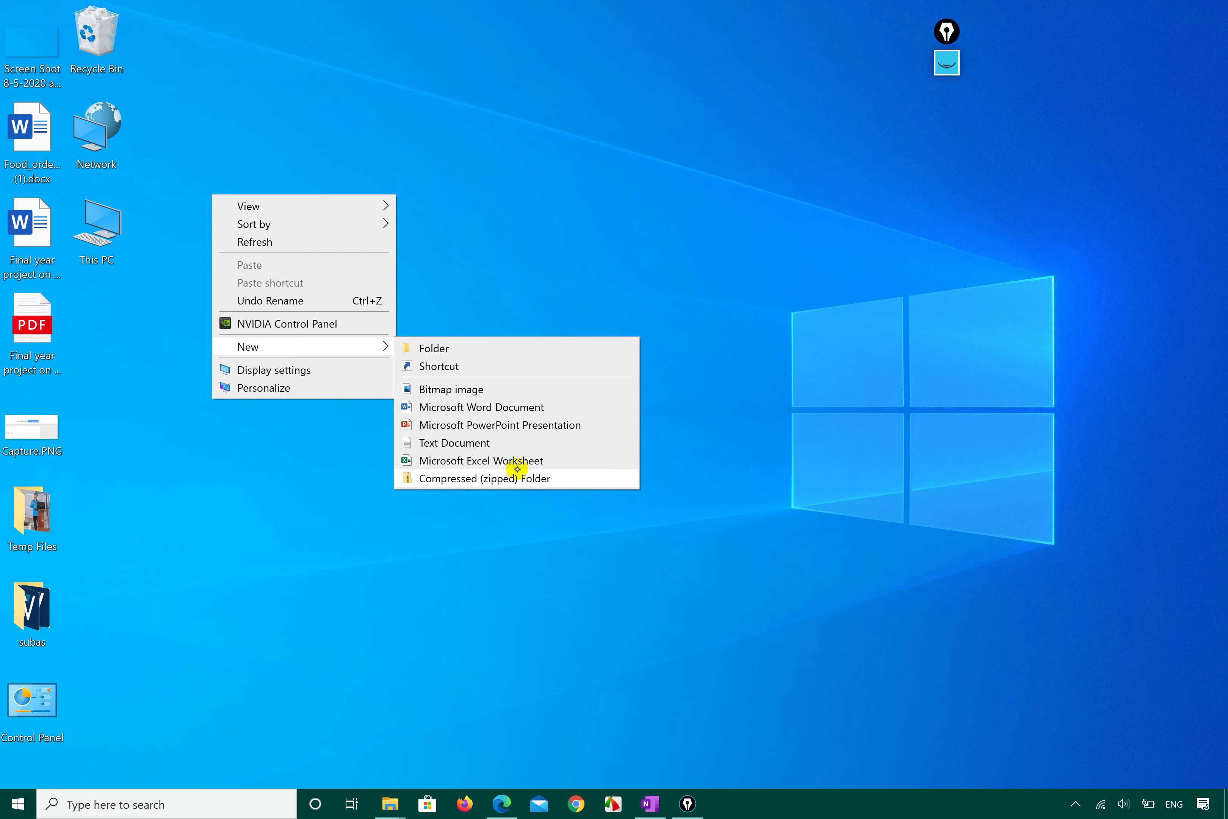
click(450, 348)
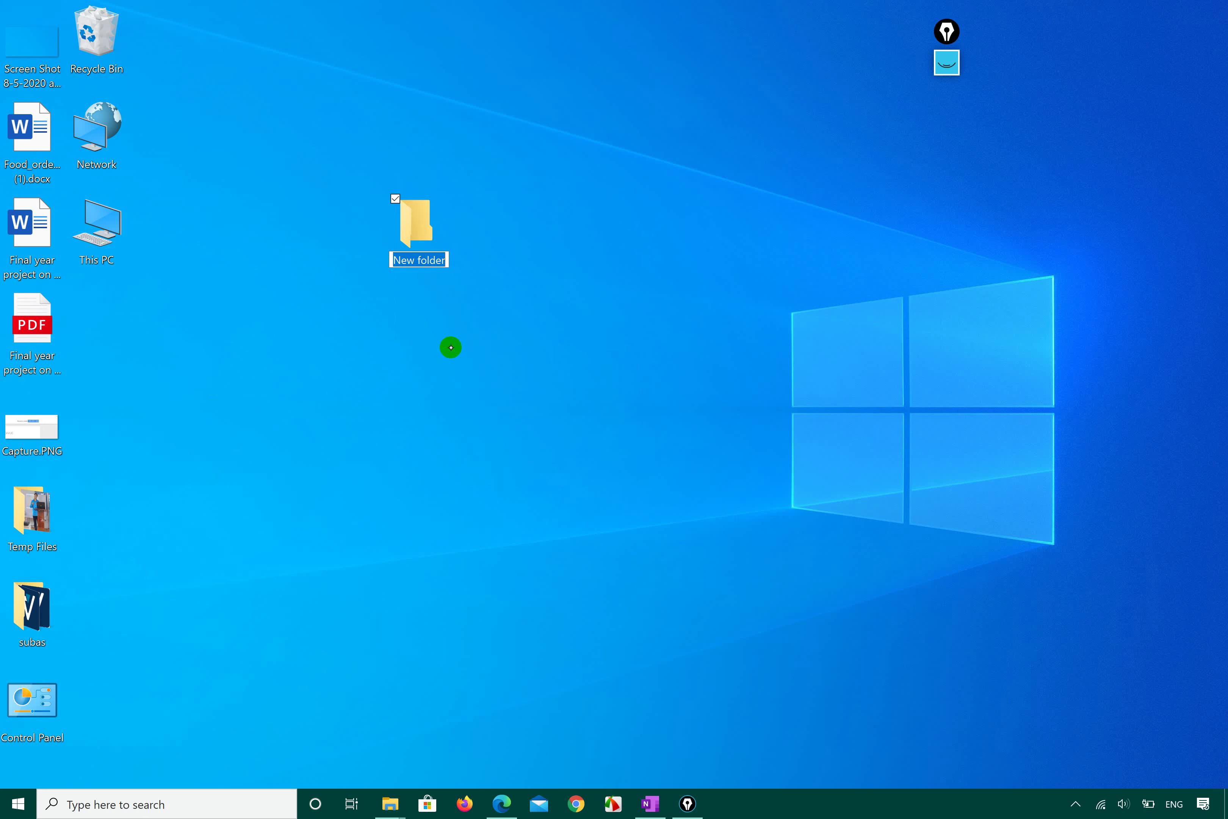
key(Return)
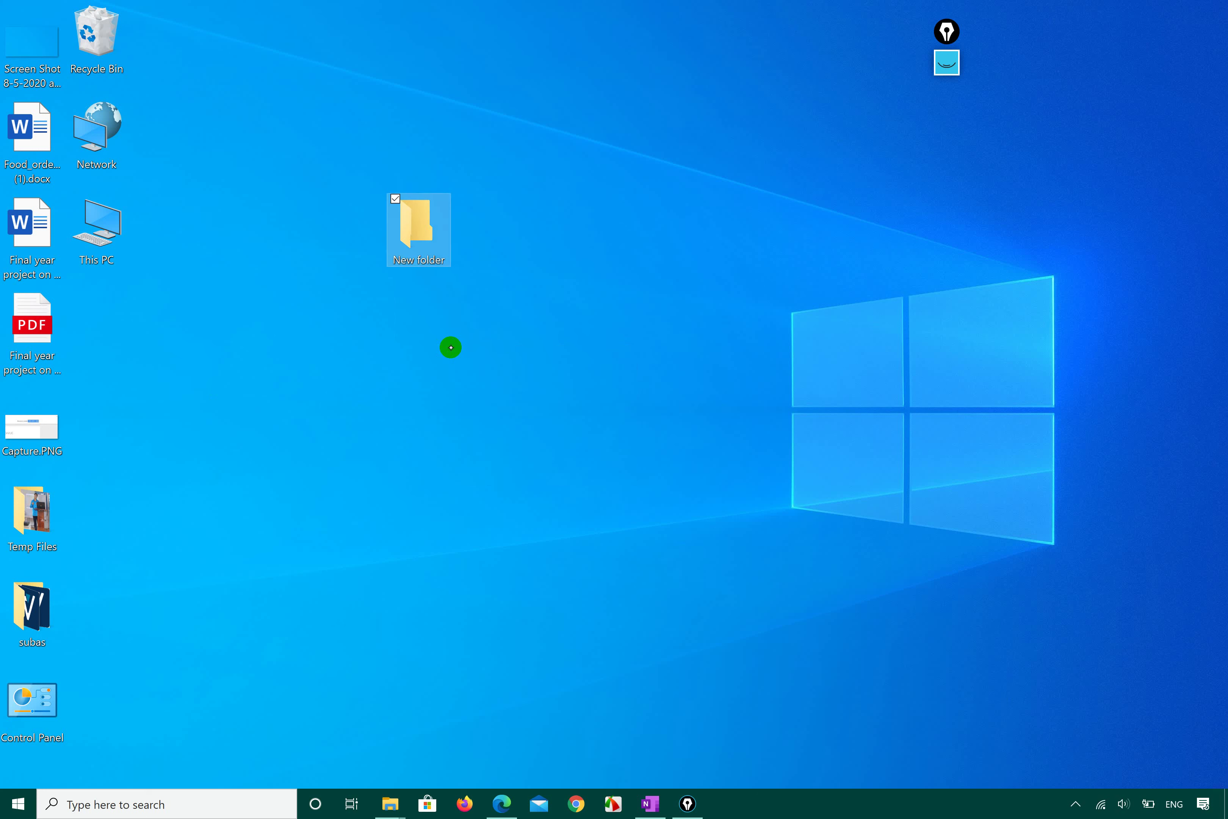
- Open the new desktop folder in a maximized window and create a subfolder with the default name inside it
double_click(415, 226)
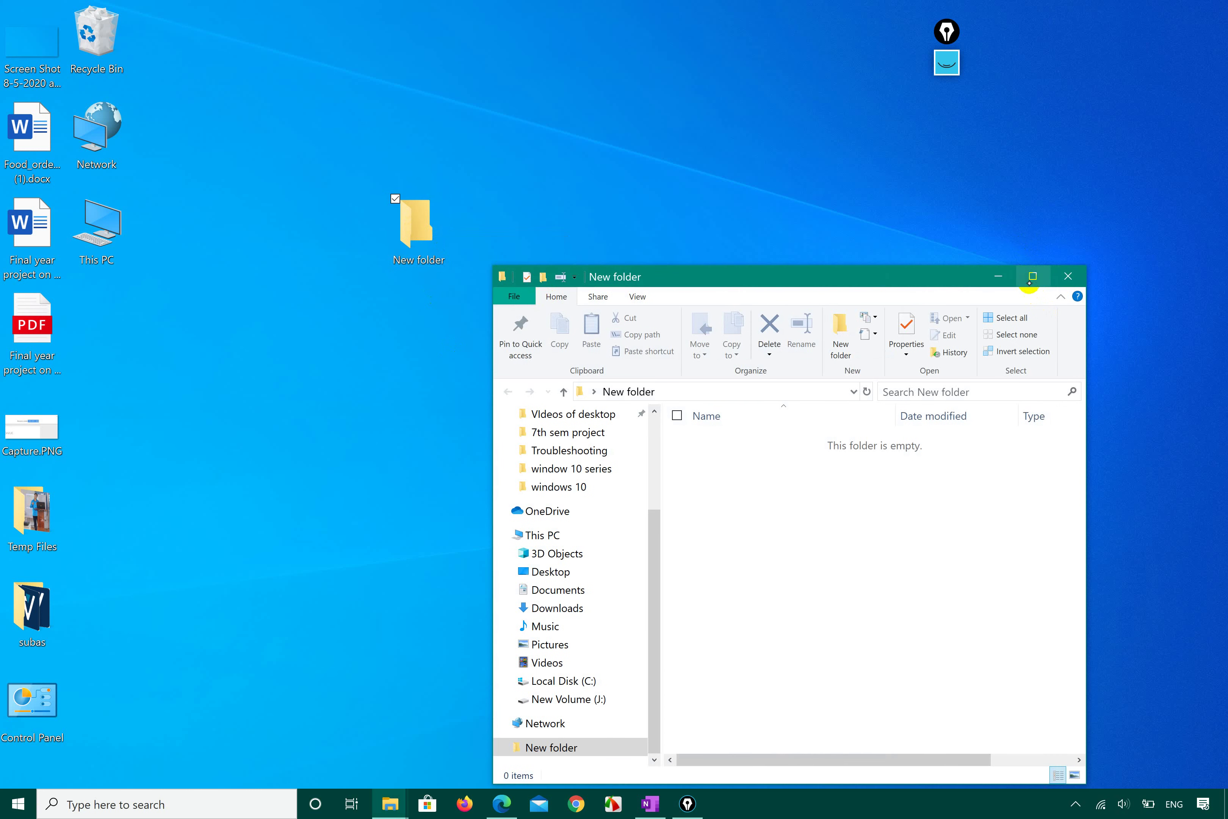
click(1032, 275)
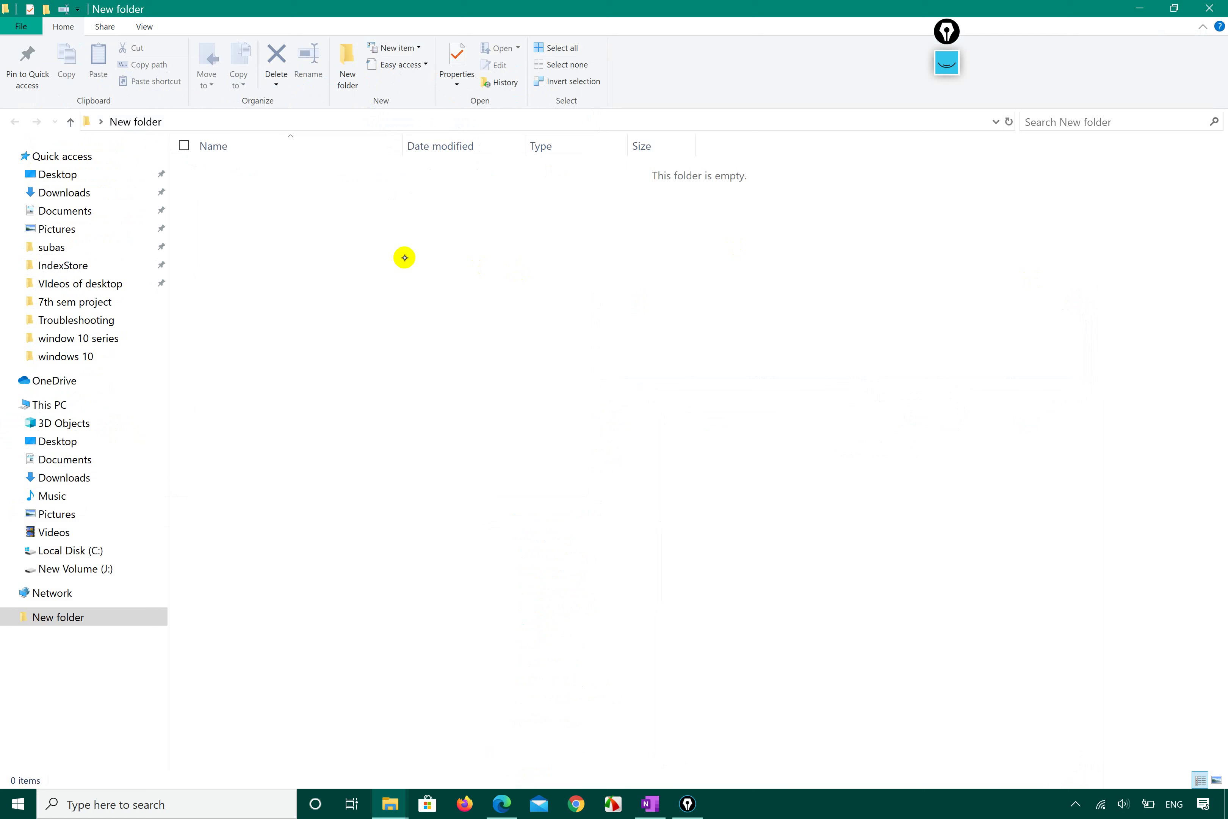
right_click(324, 247)
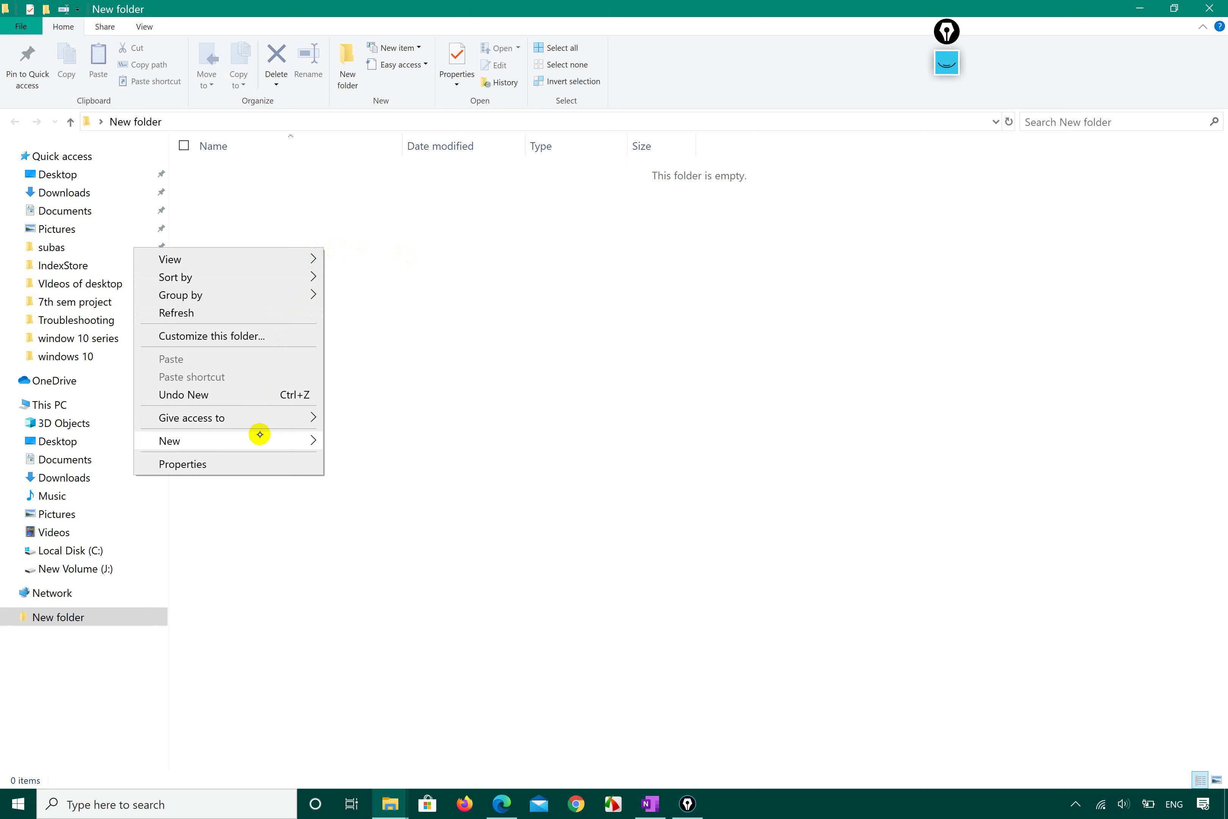
mouse_move(260, 434)
click(339, 442)
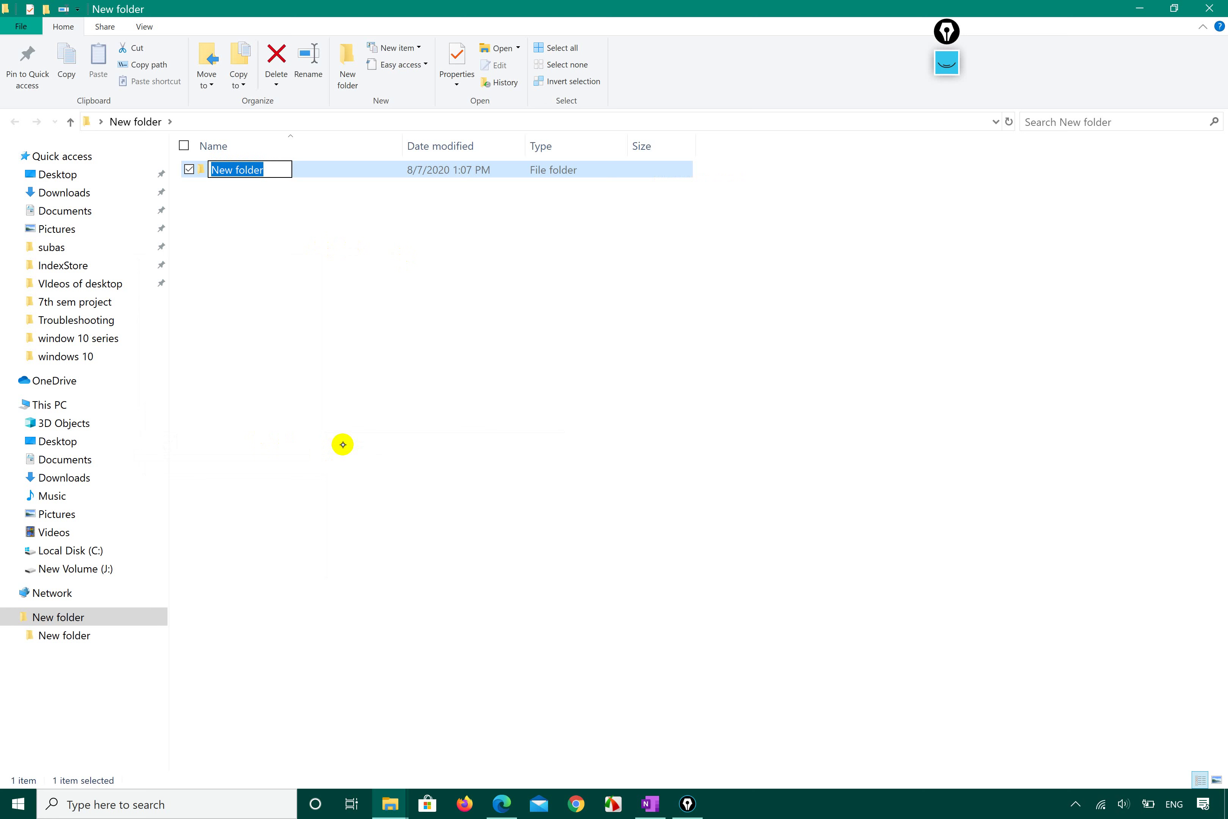
key(Return)
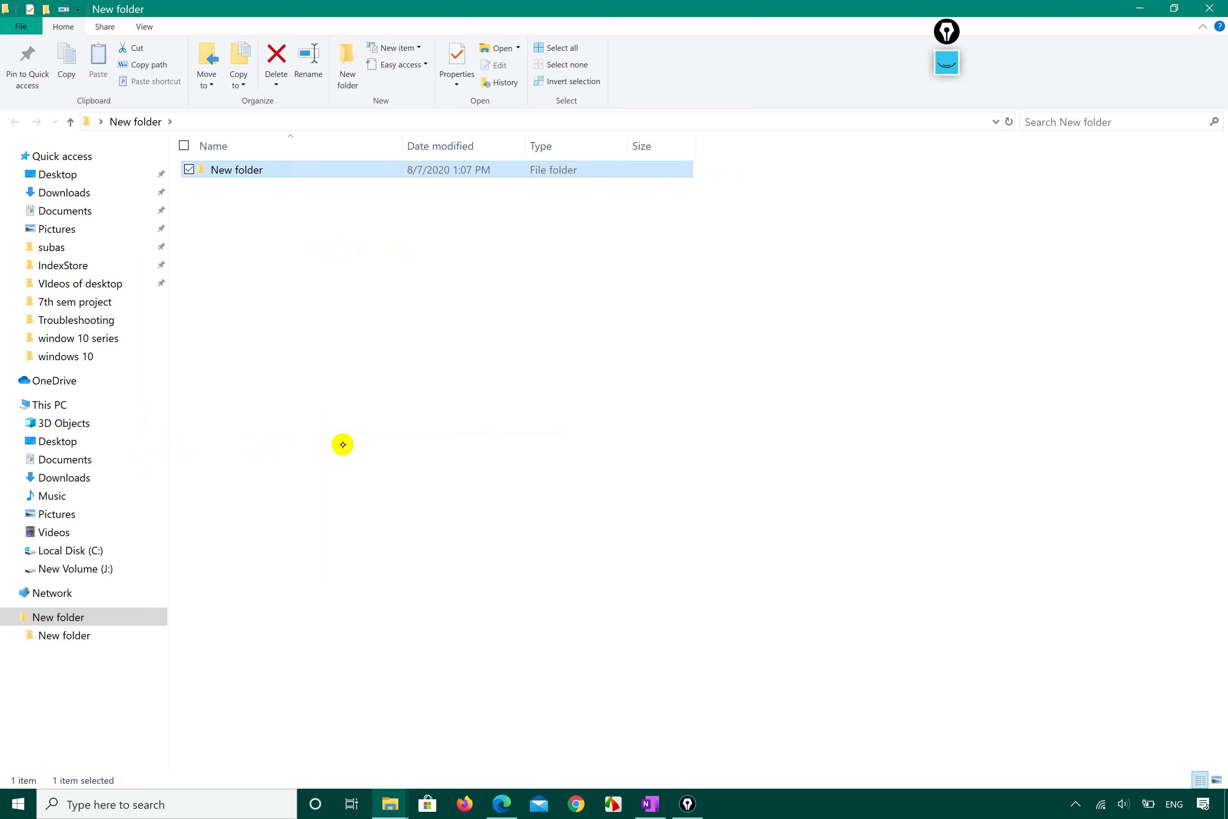
- Create a text document with the default name beside the subfolder and clear the selection
right_click(343, 445)
mouse_move(295, 641)
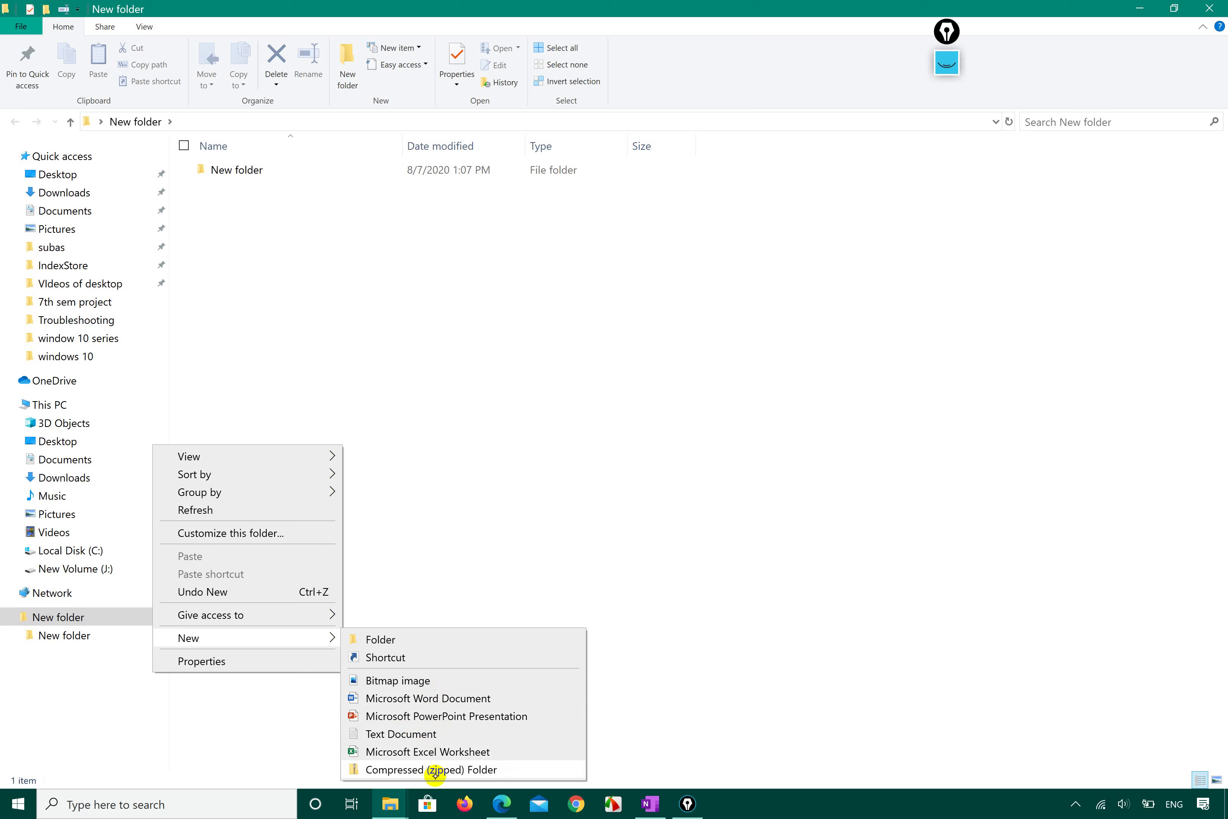
click(468, 734)
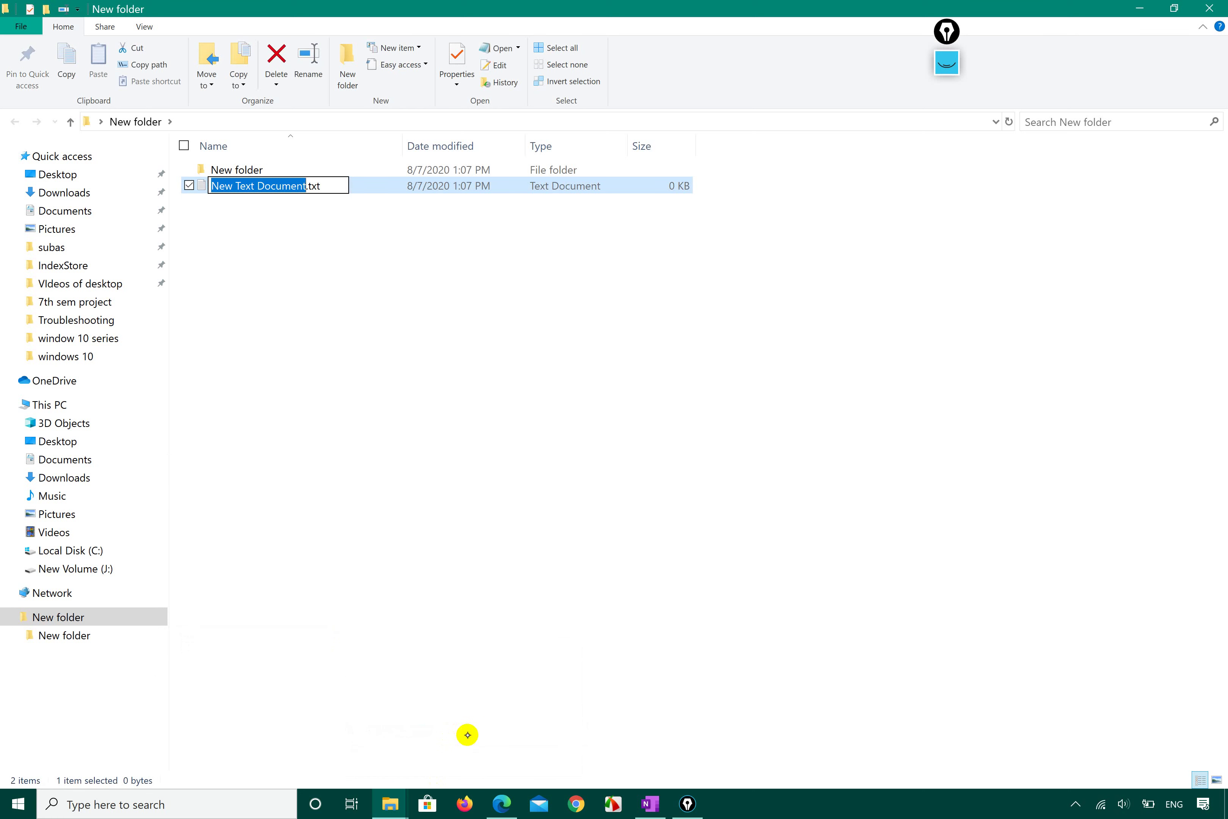
key(Return)
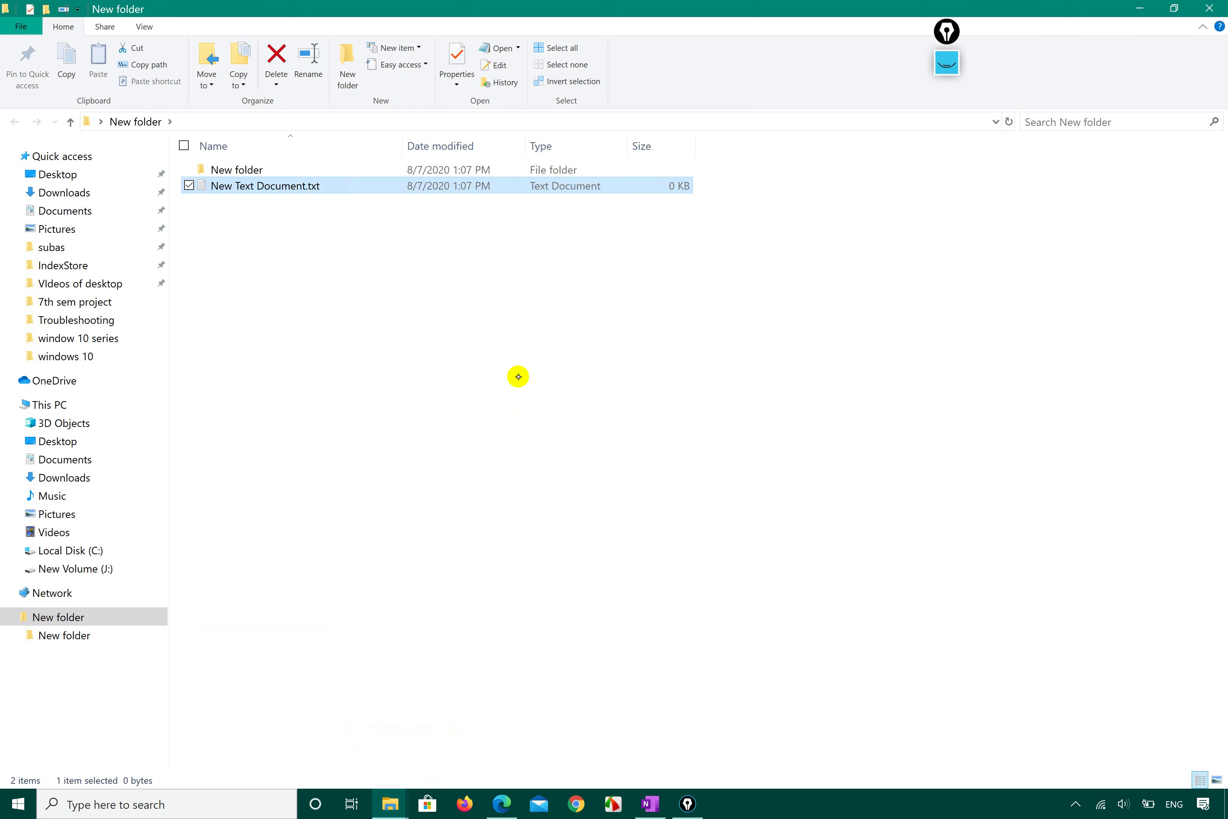
click(517, 376)
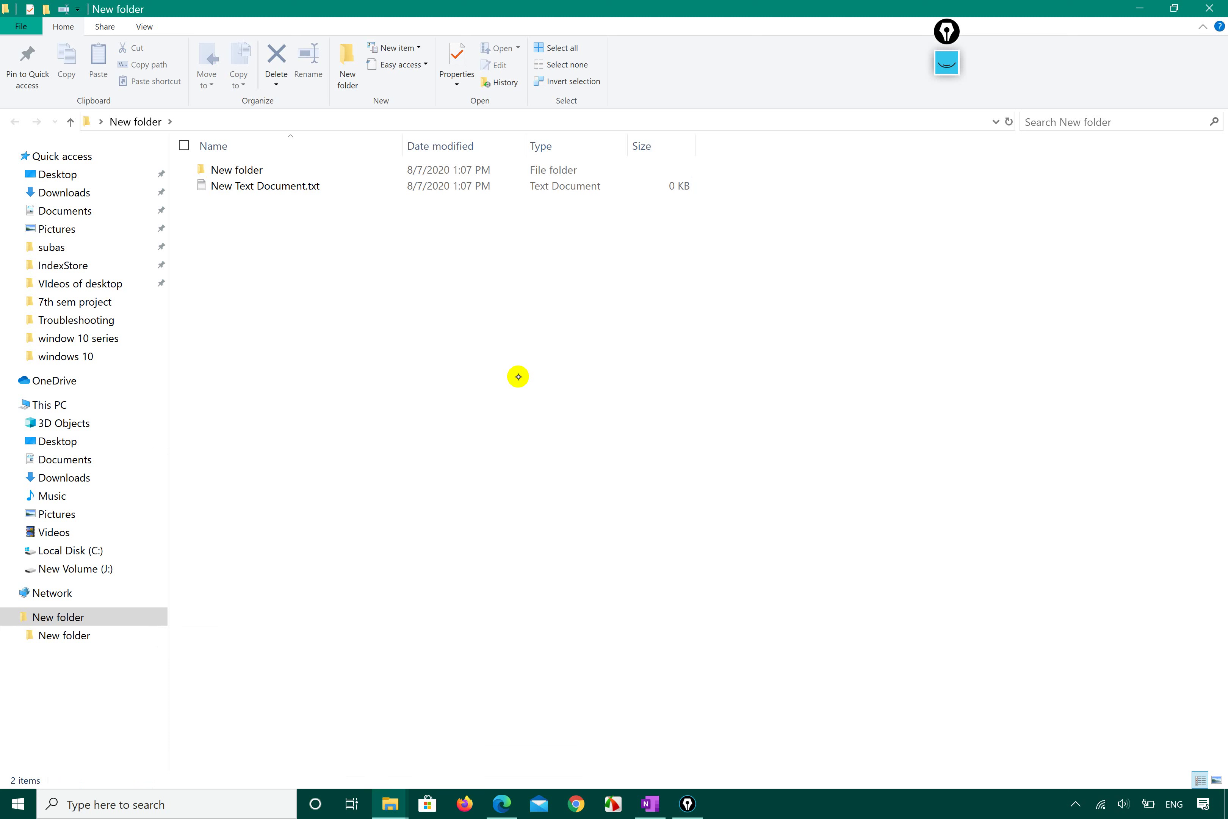
right_click(461, 315)
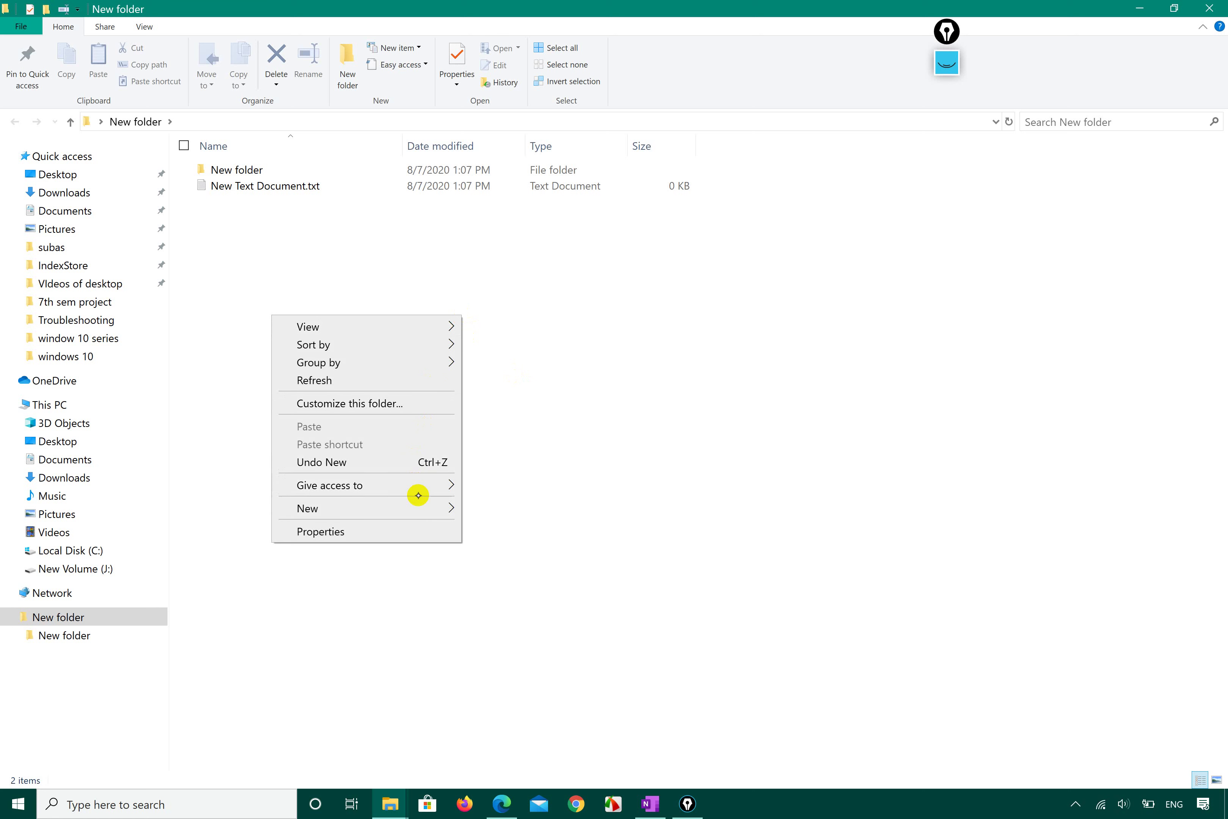
mouse_move(421, 510)
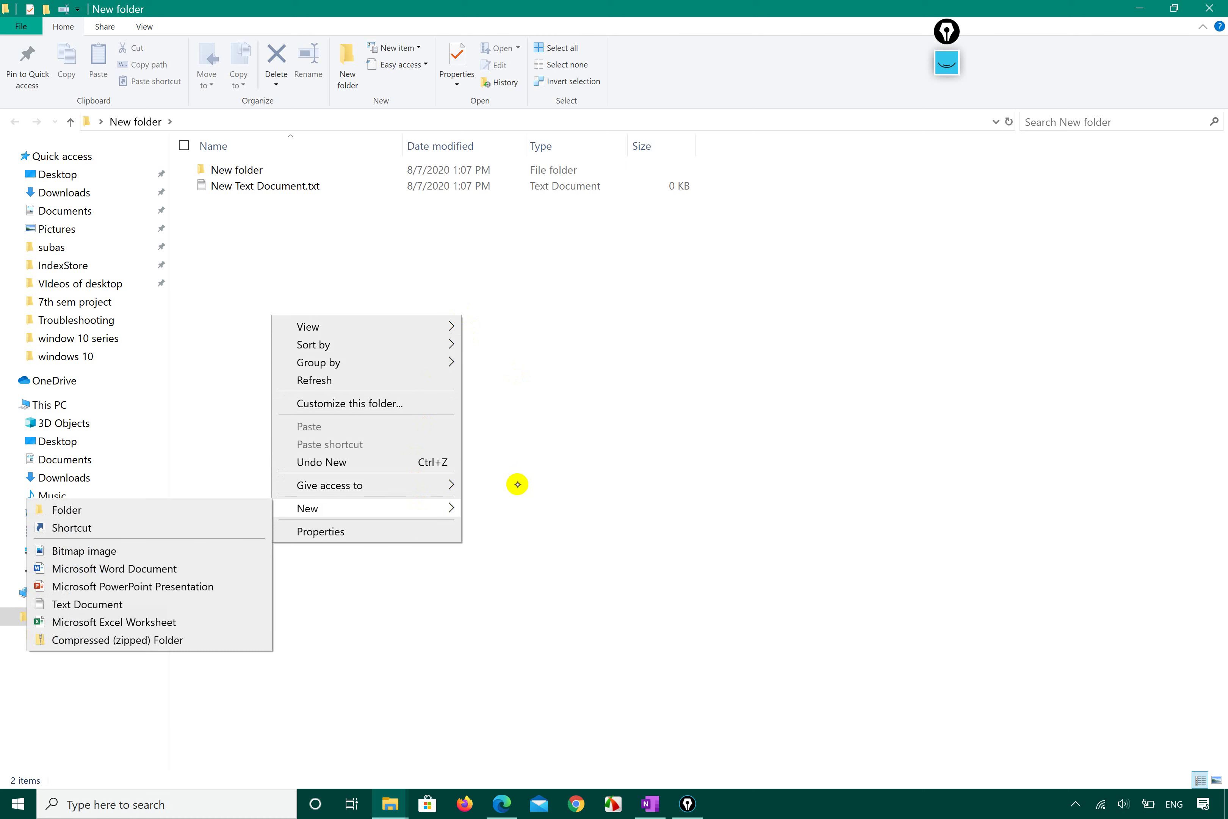
right_click(779, 331)
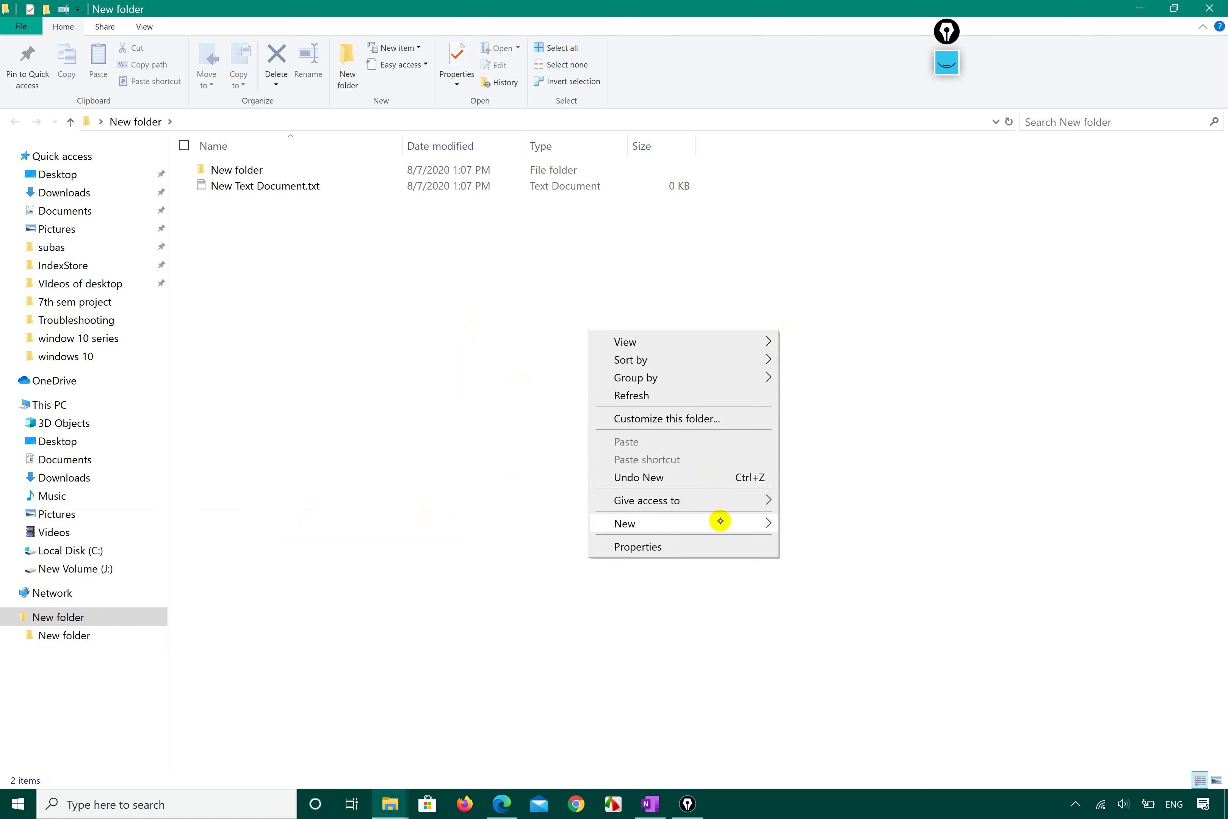
mouse_move(719, 521)
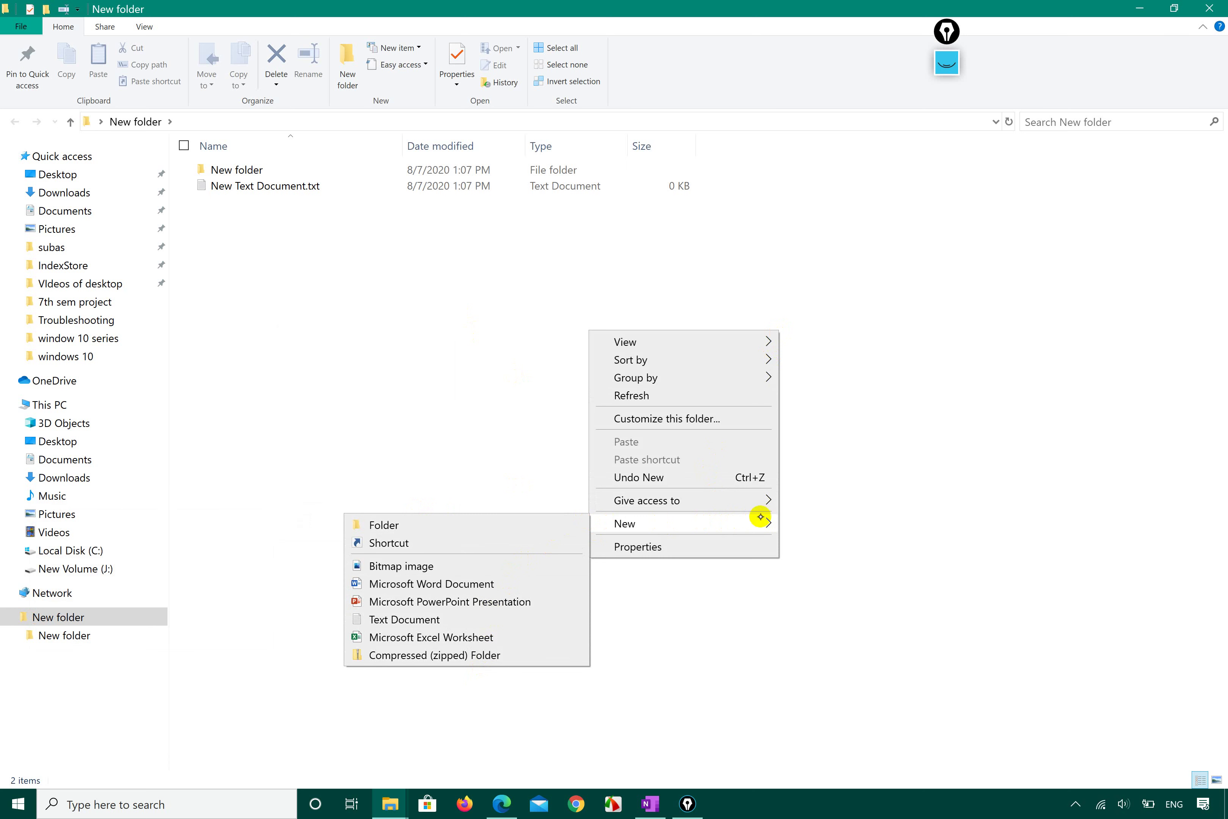
click(378, 411)
- Create a bitmap image file with the default name in the desktop folder and clear the selection
right_click(378, 412)
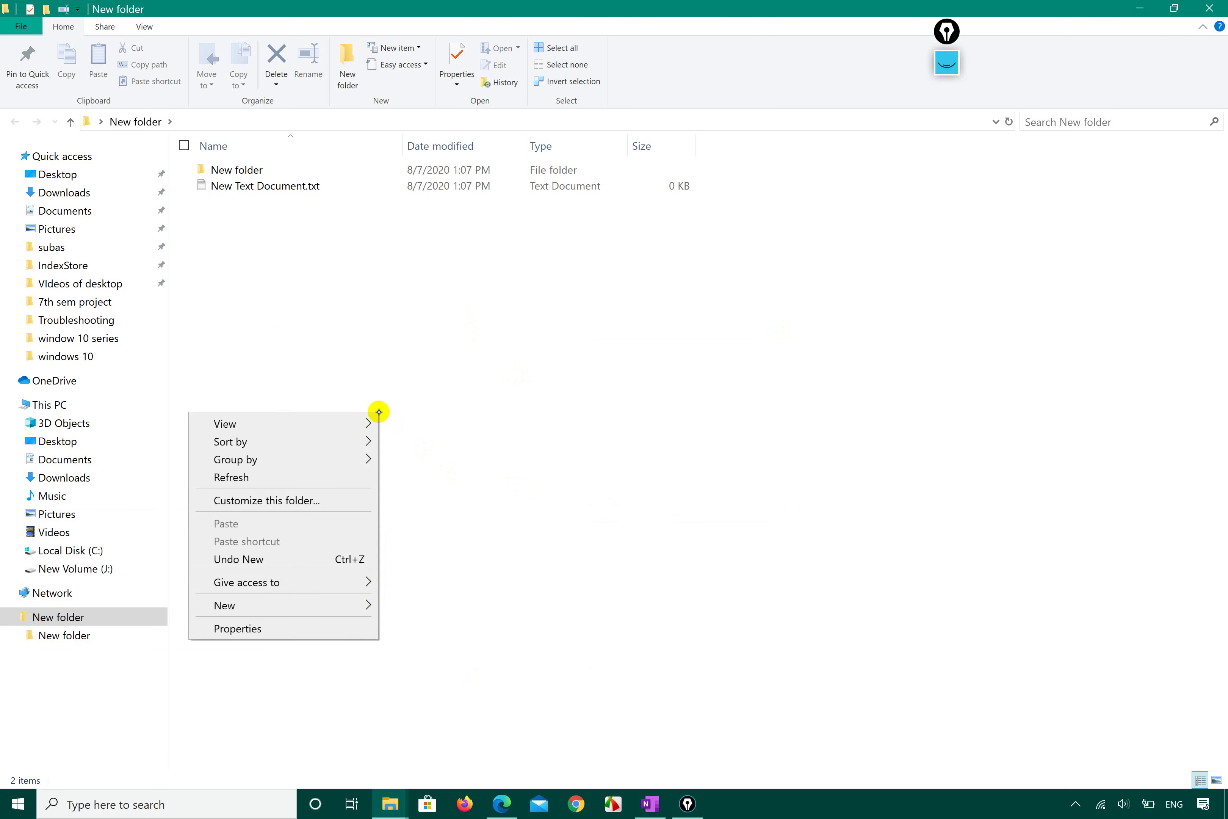
mouse_move(359, 599)
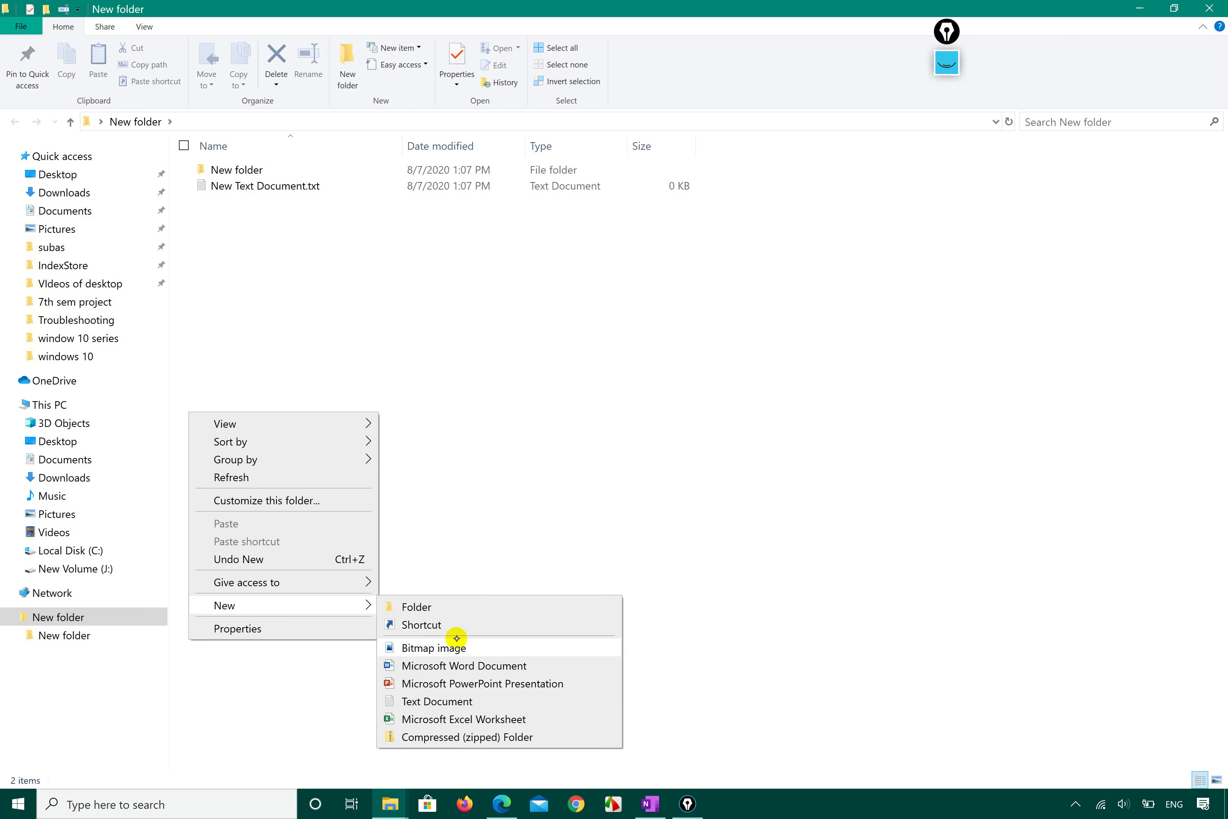
click(465, 647)
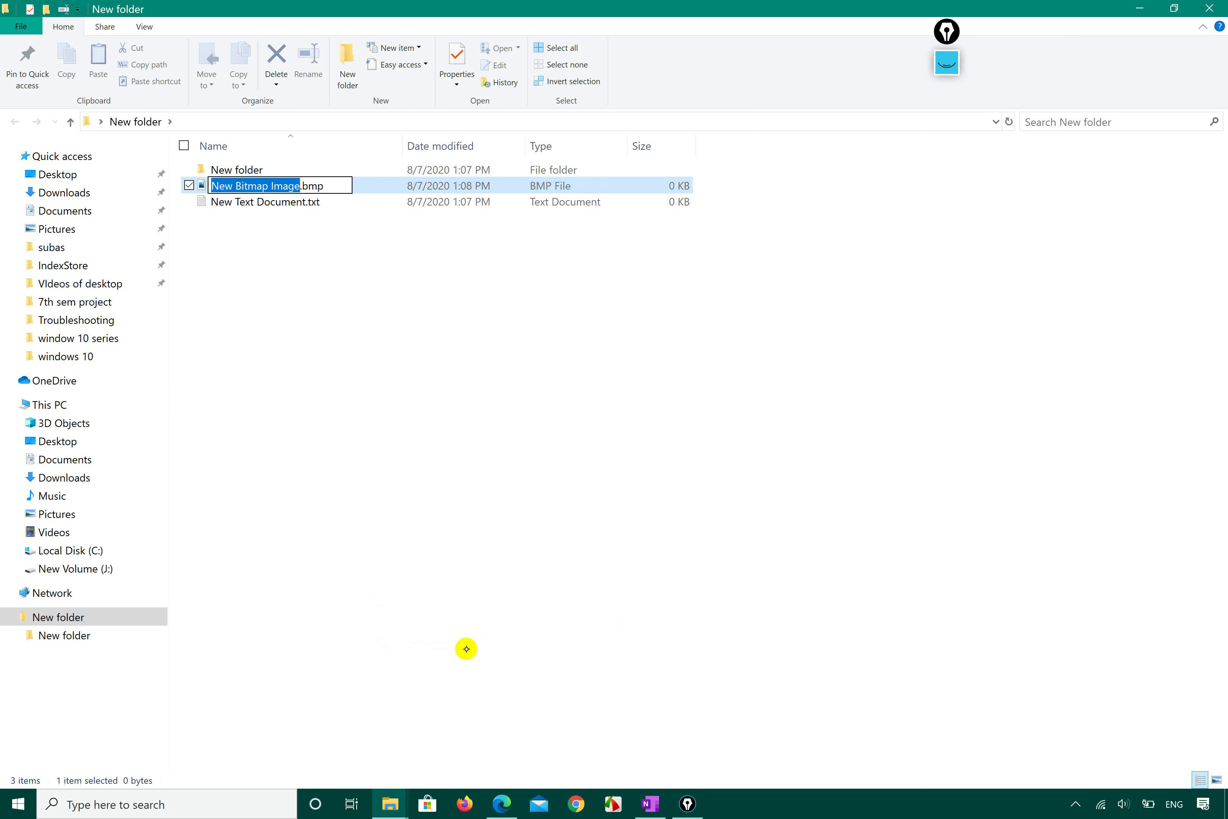
click(527, 338)
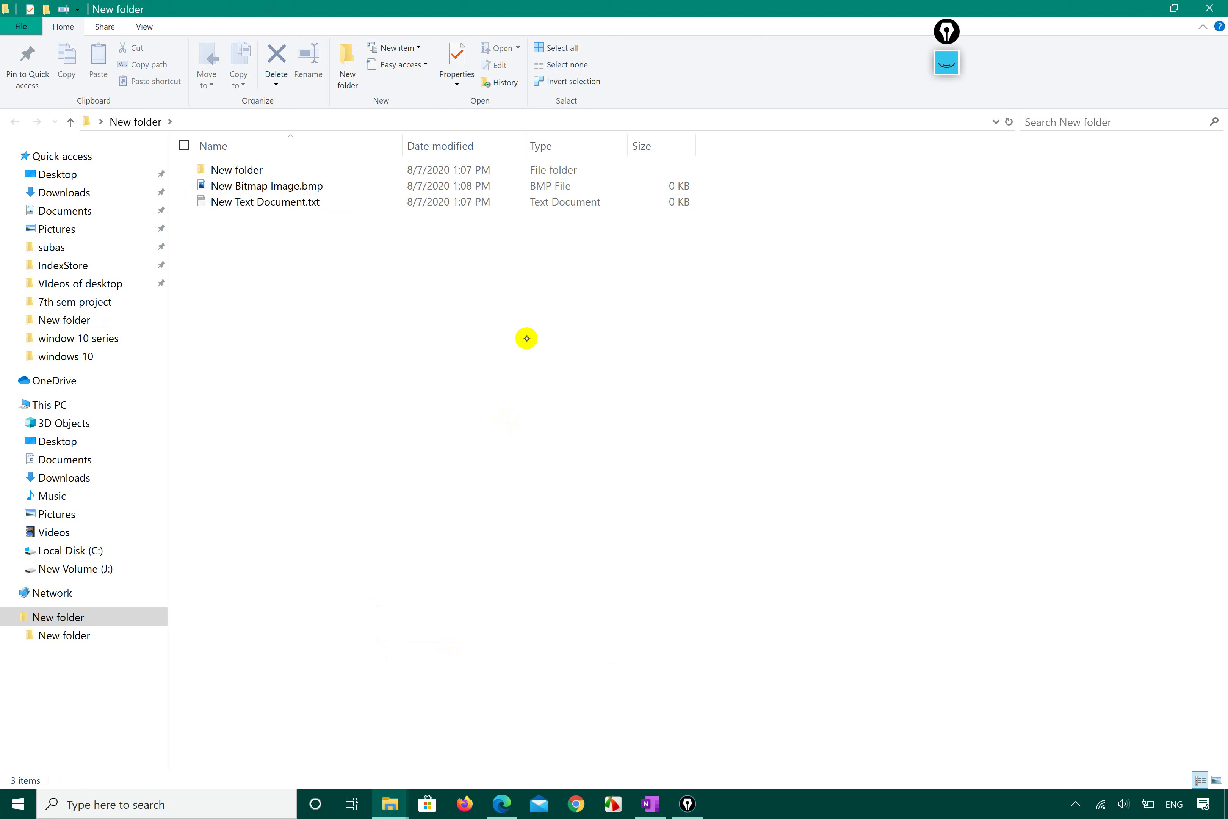
- Create a second text document with the default name in the same folder
right_click(381, 284)
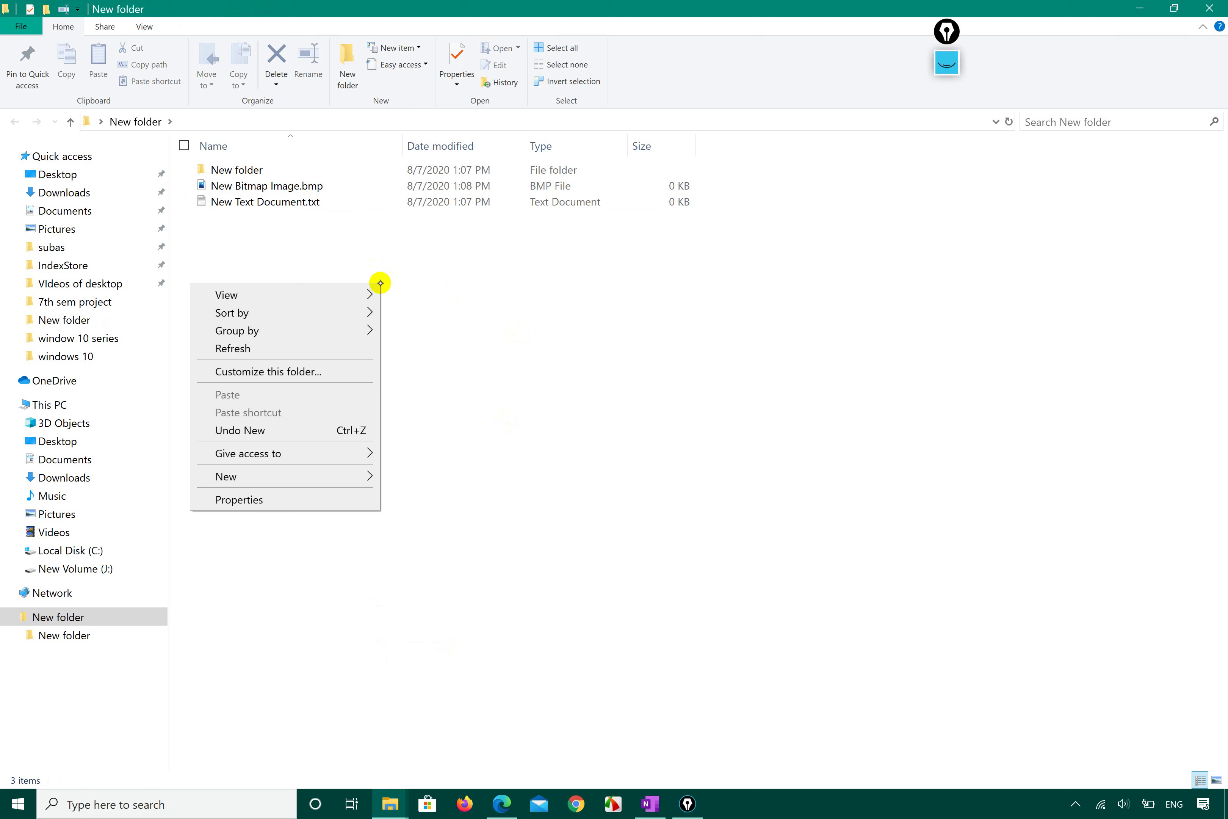
mouse_move(343, 477)
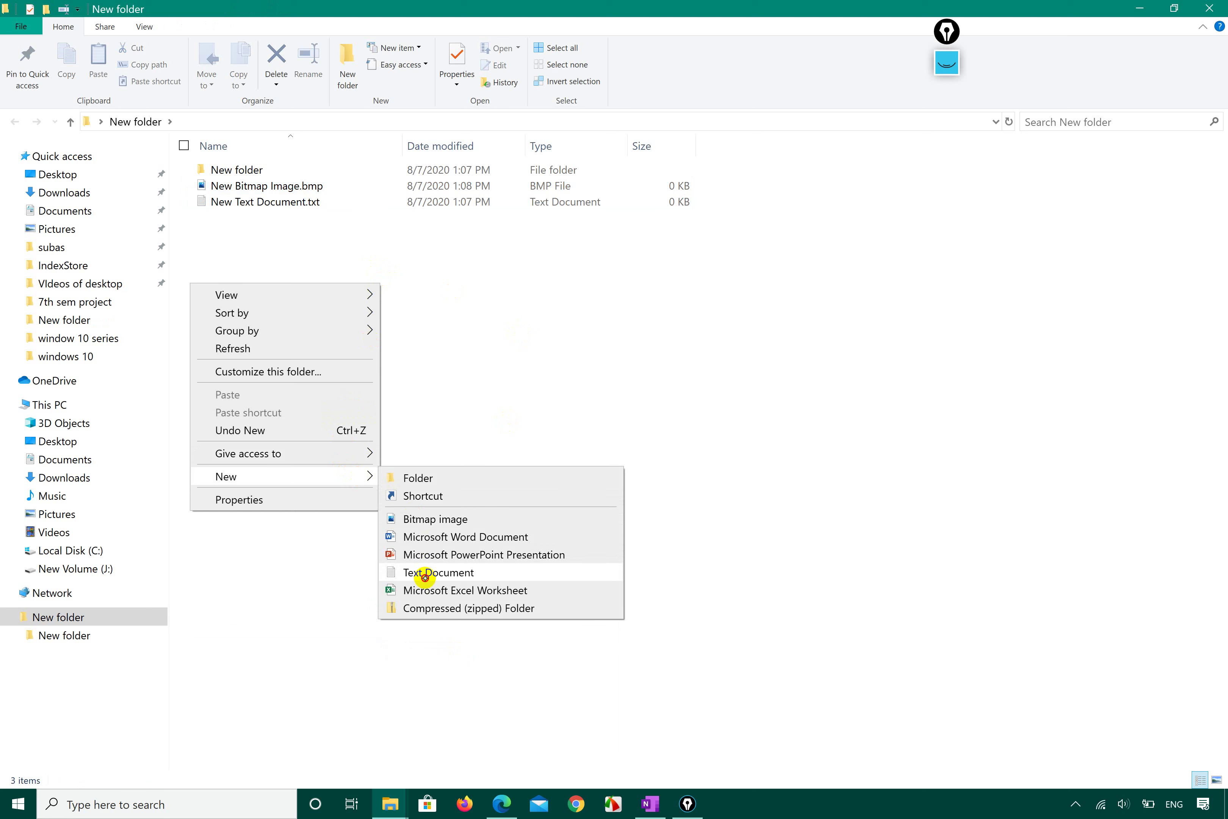
click(425, 577)
click(425, 577)
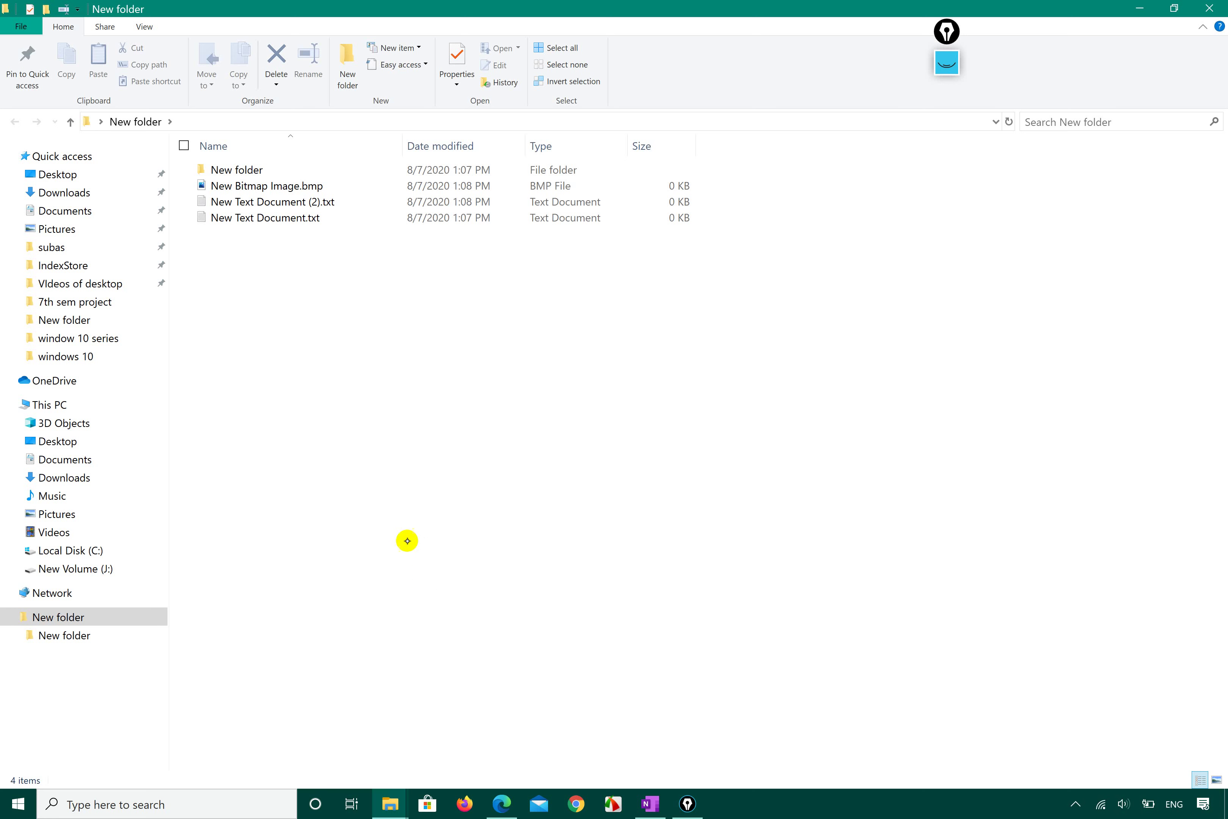
- Delete New Text Document (2).txt from the folder
click(297, 201)
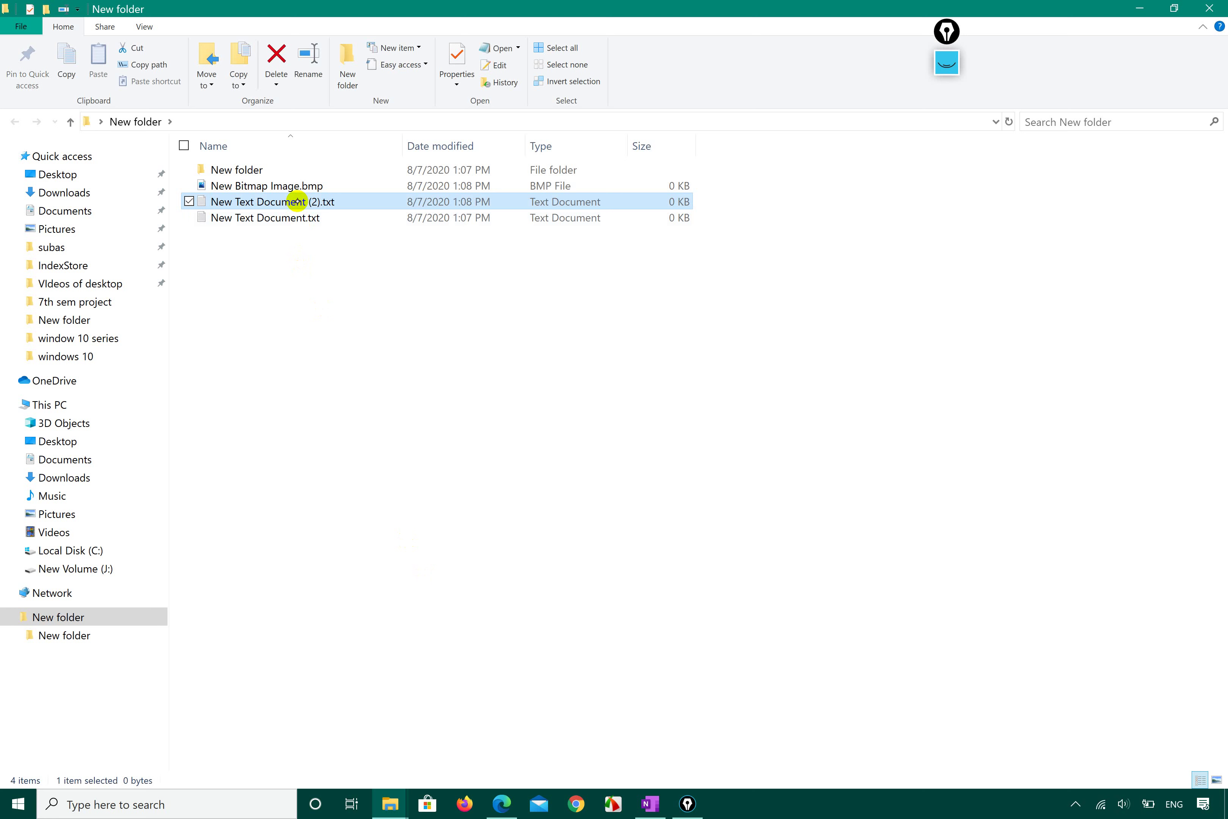
right_click(297, 202)
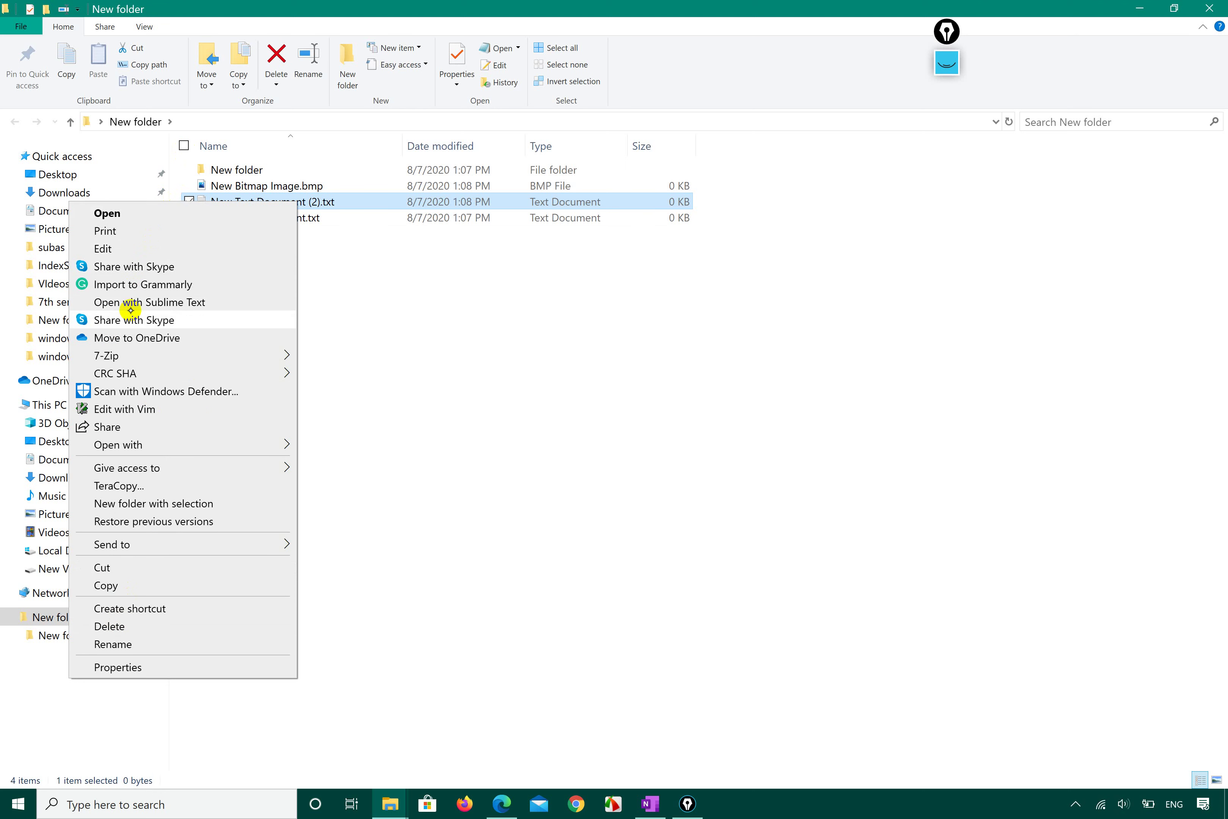
click(112, 626)
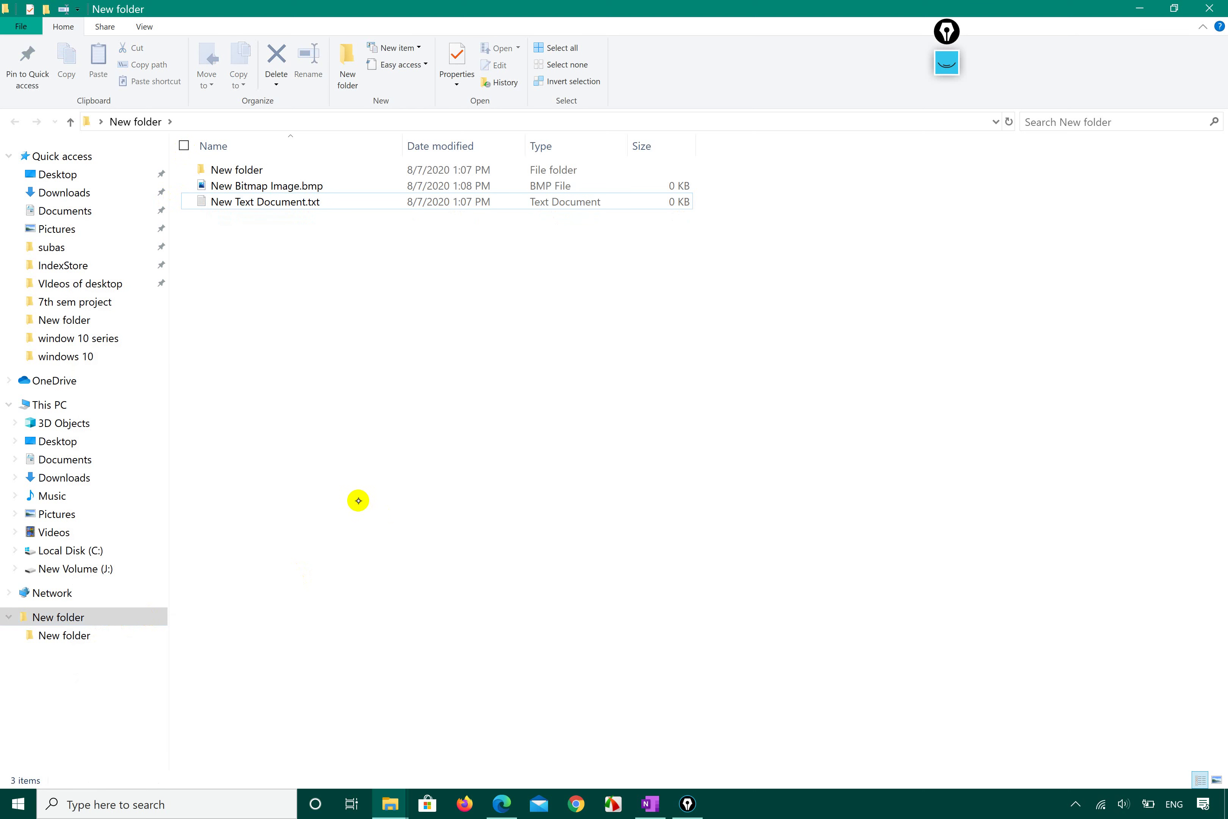
- Delete the subfolder named New folder from the open desktop folder
click(257, 170)
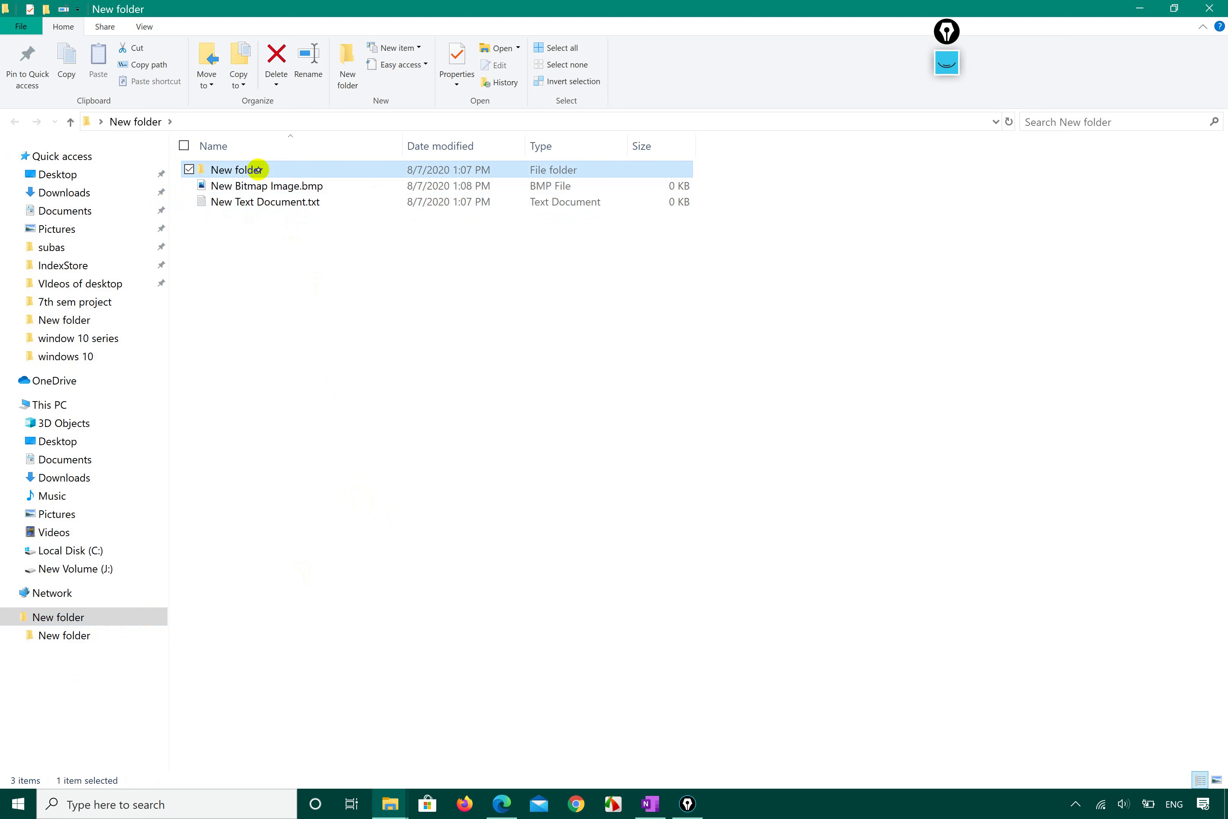
right_click(257, 170)
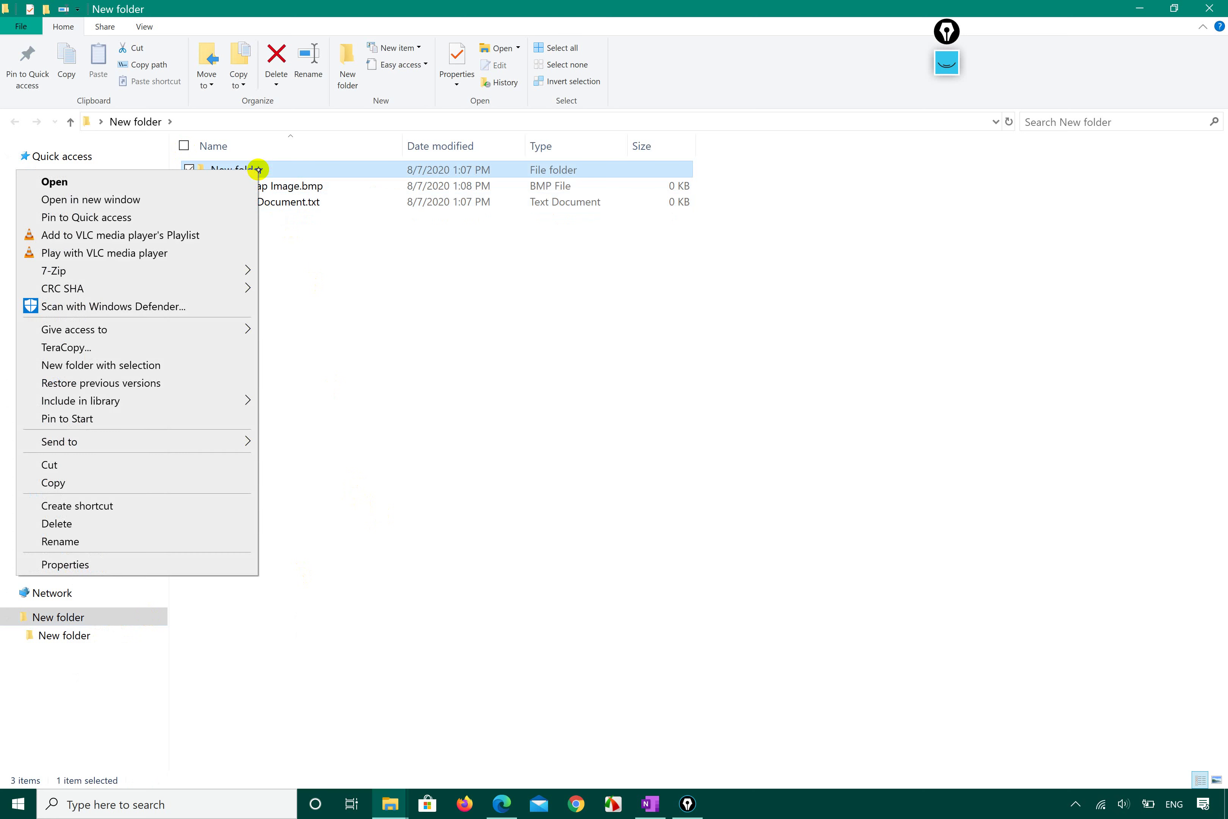
click(152, 526)
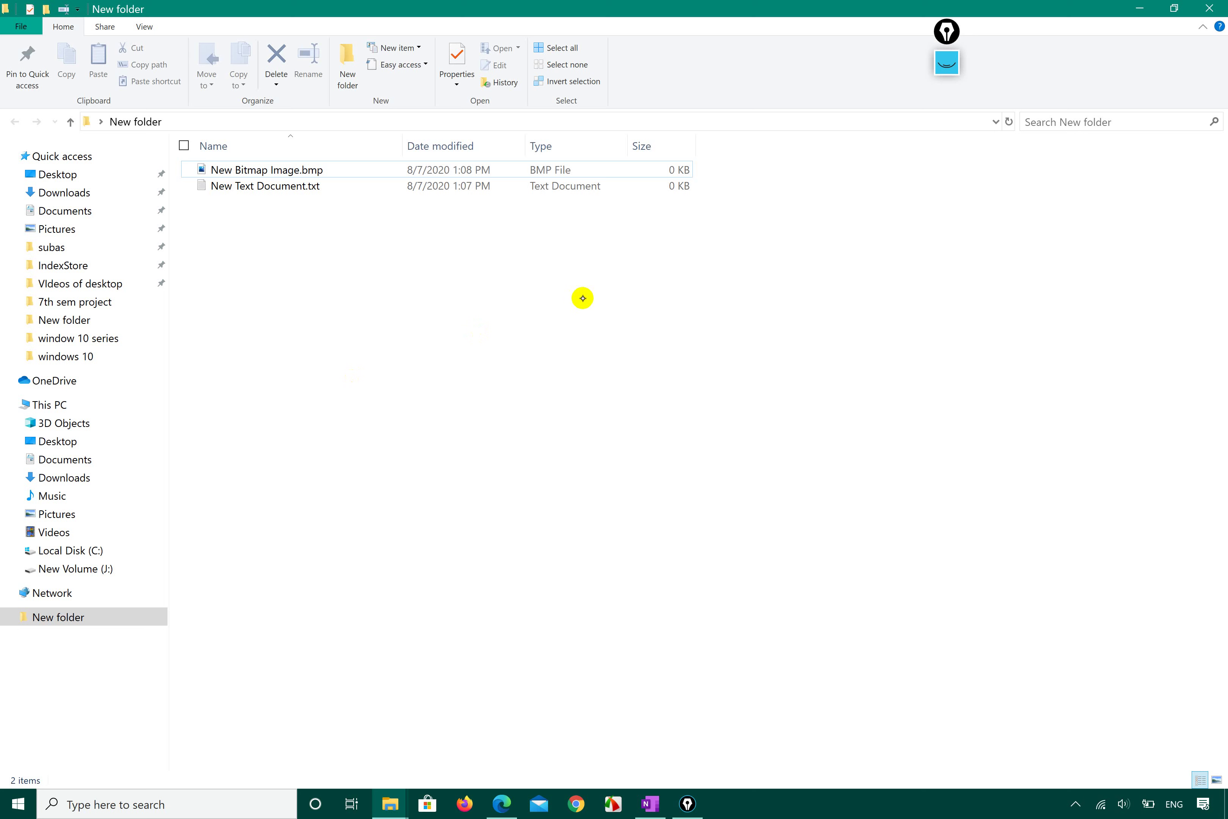
- Snap the folder window to the right half of the desktop and open the Recycle Bin in the left half
key(super+Right)
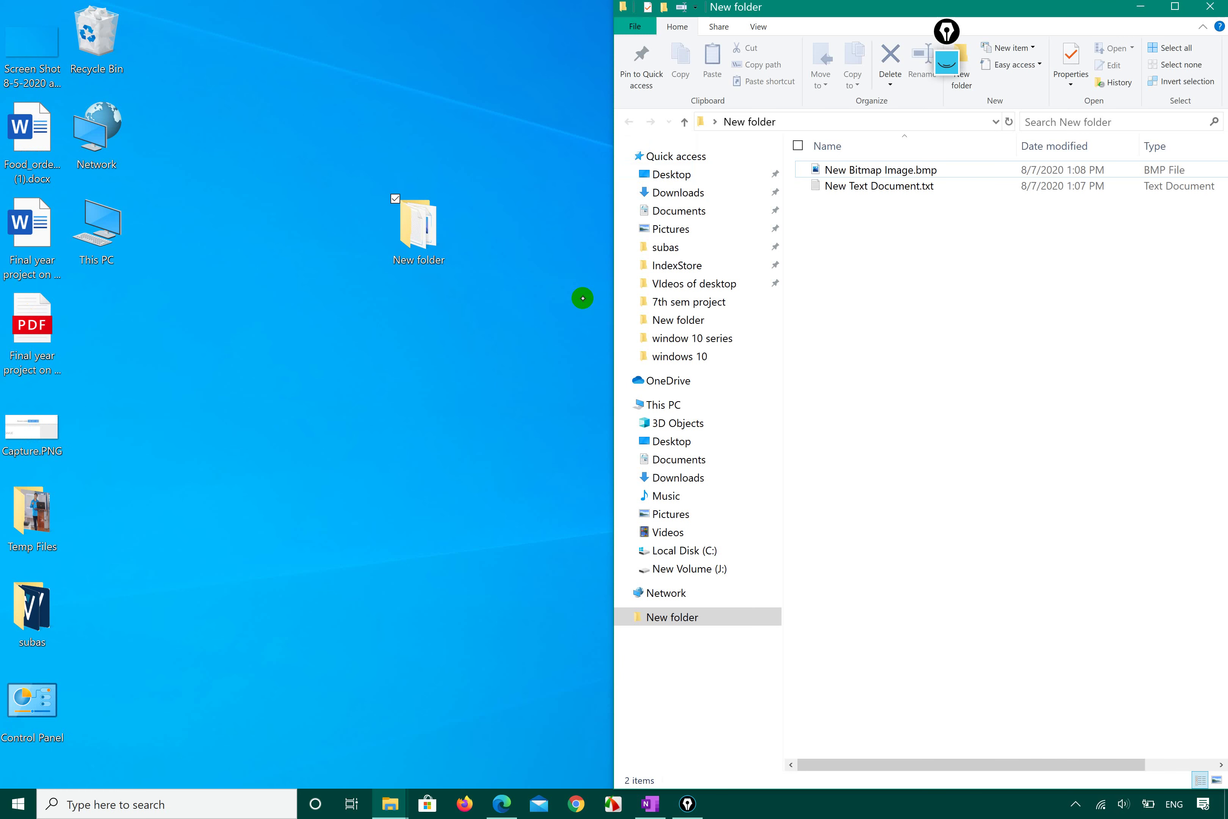
click(87, 55)
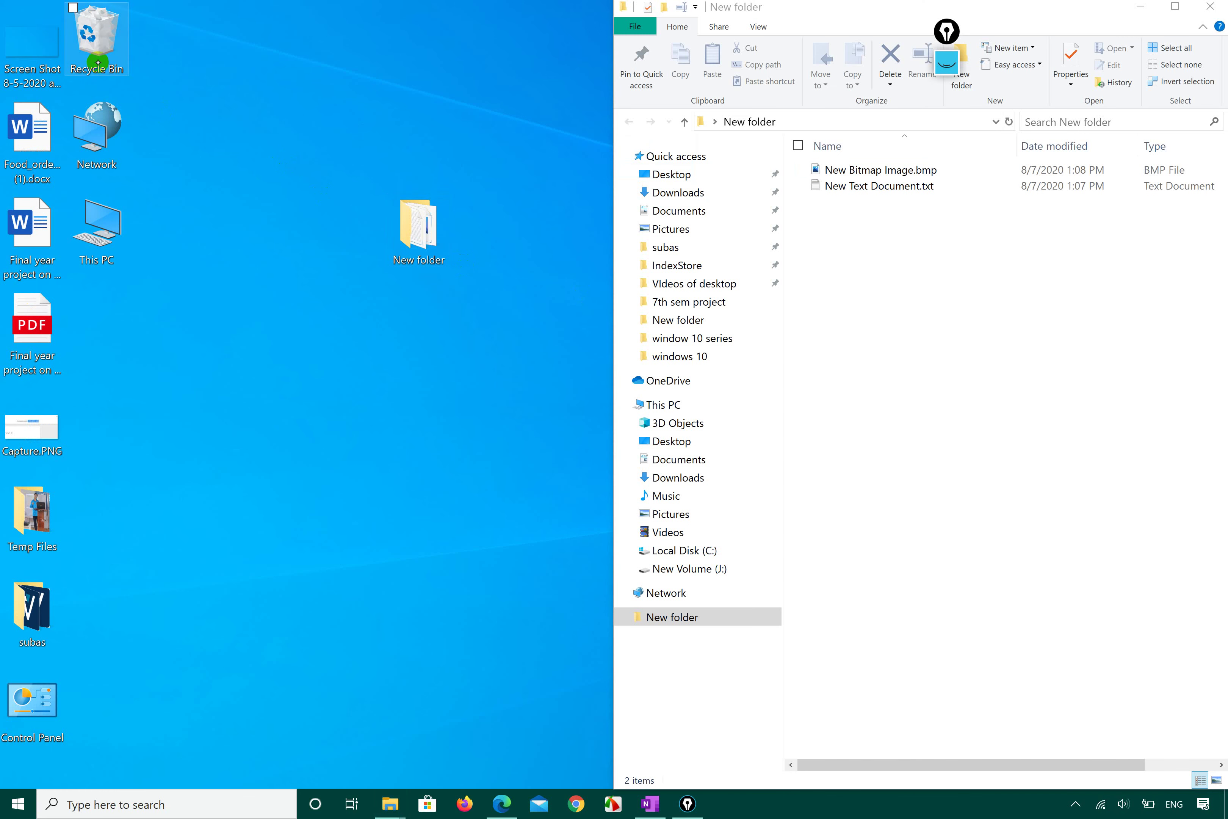
double_click(87, 55)
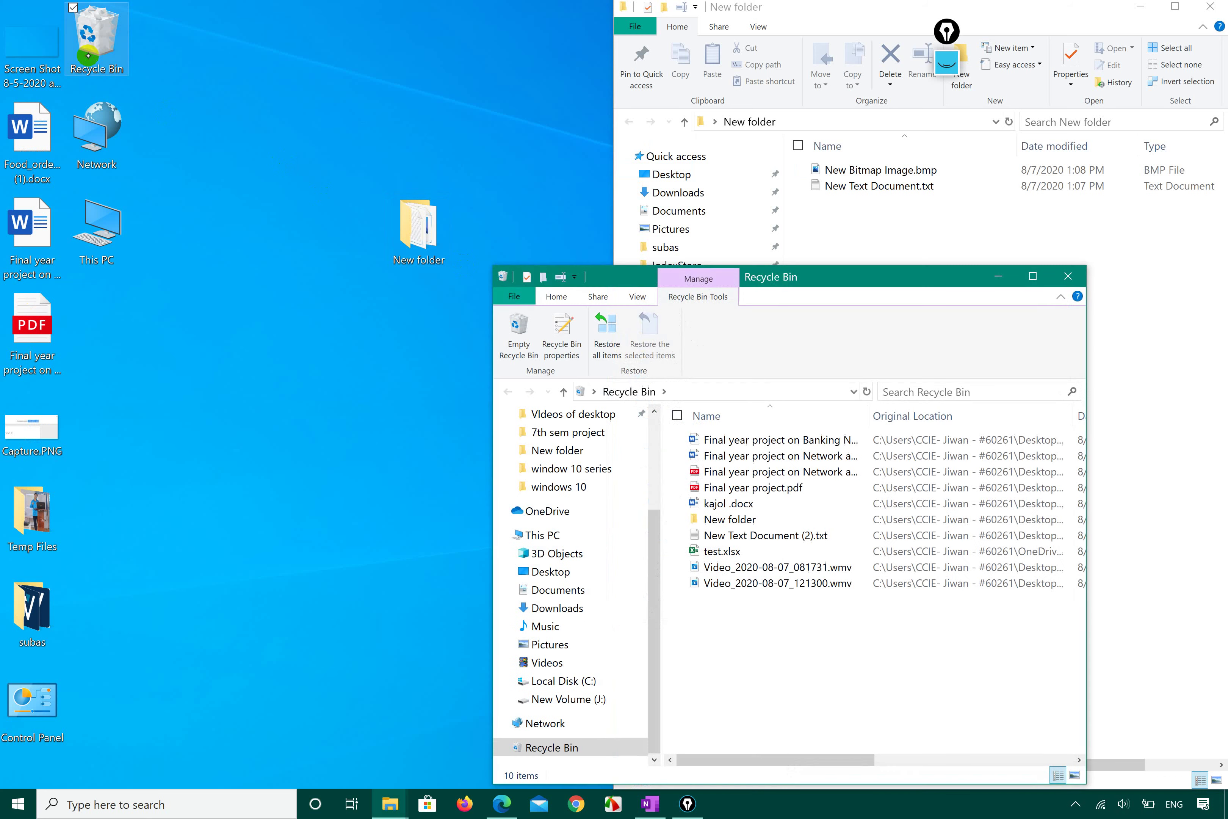
drag(870, 276, 6, 179)
click(343, 432)
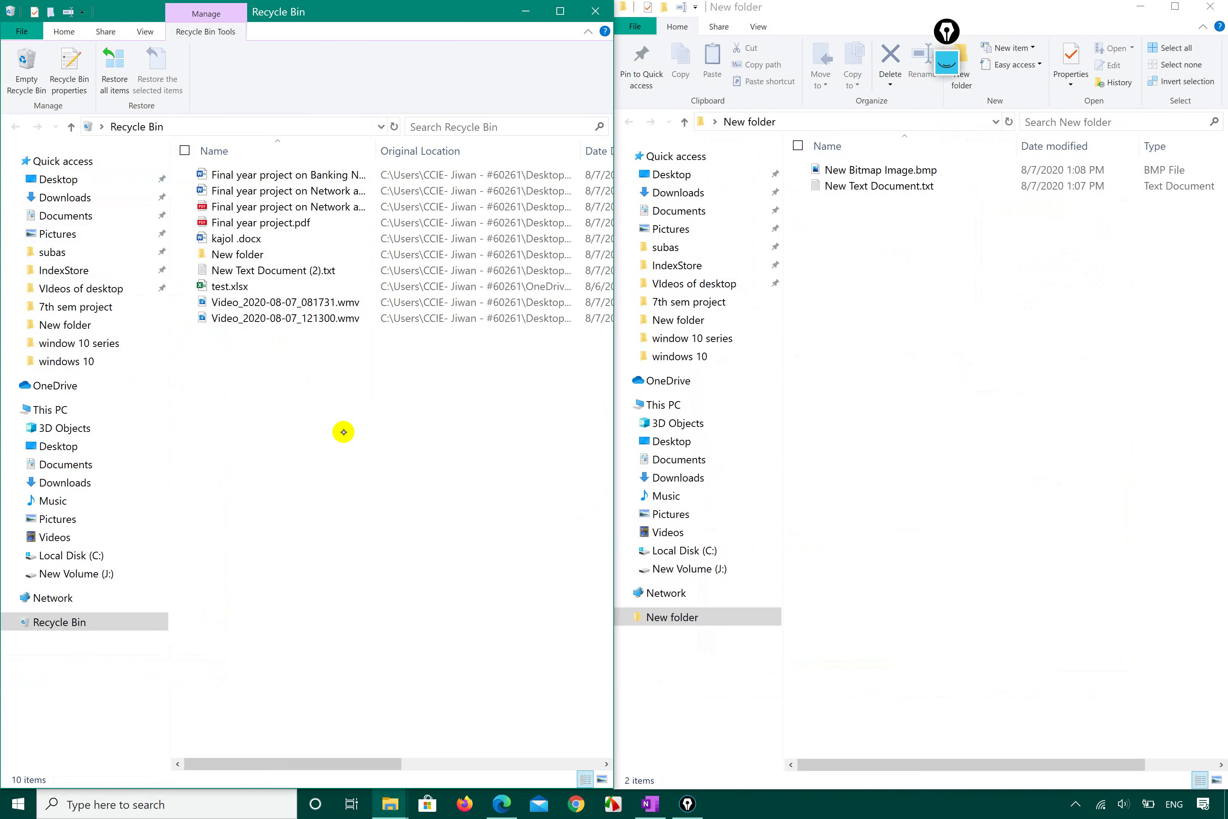
- Permanently delete the Word document listed between Final year project.pdf and New folder in the Recycle Bin
click(244, 239)
key(Delete)
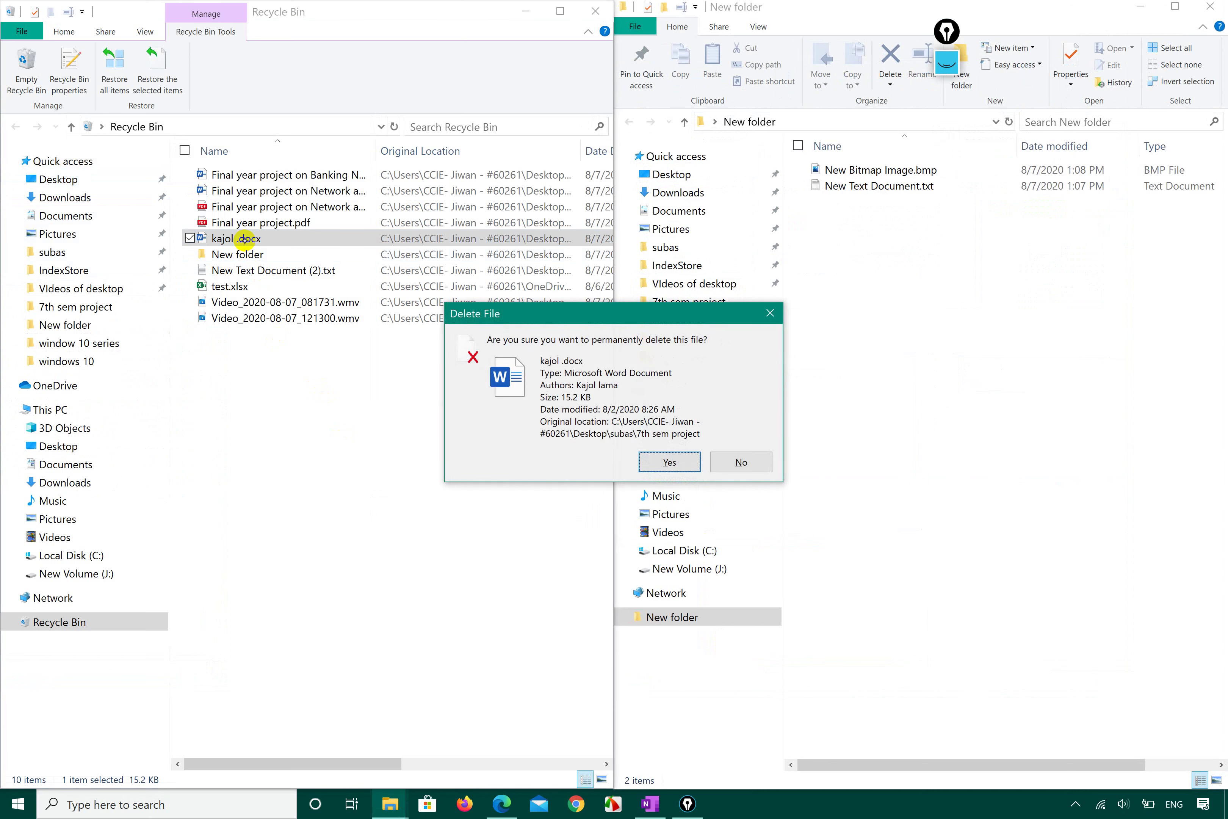
click(665, 464)
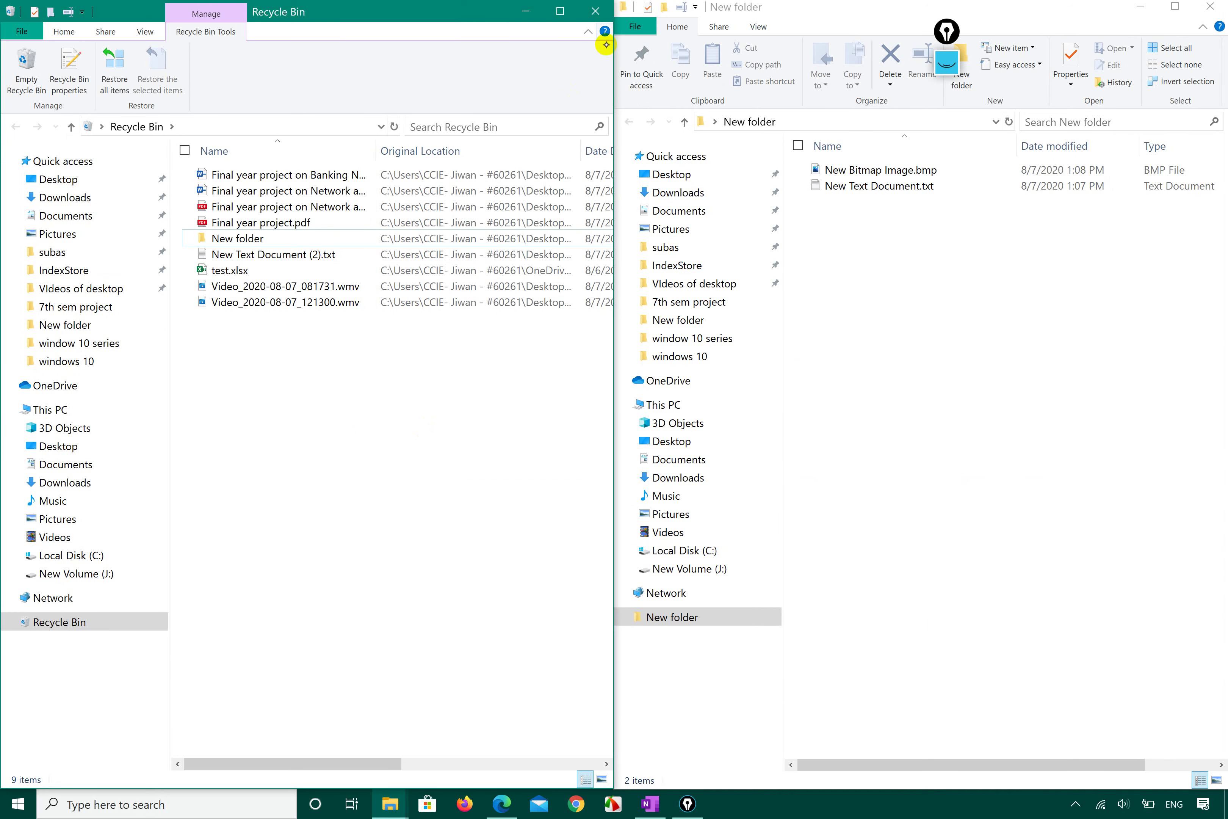
- Maximize the Recycle Bin window and permanently delete New folder from it
click(558, 12)
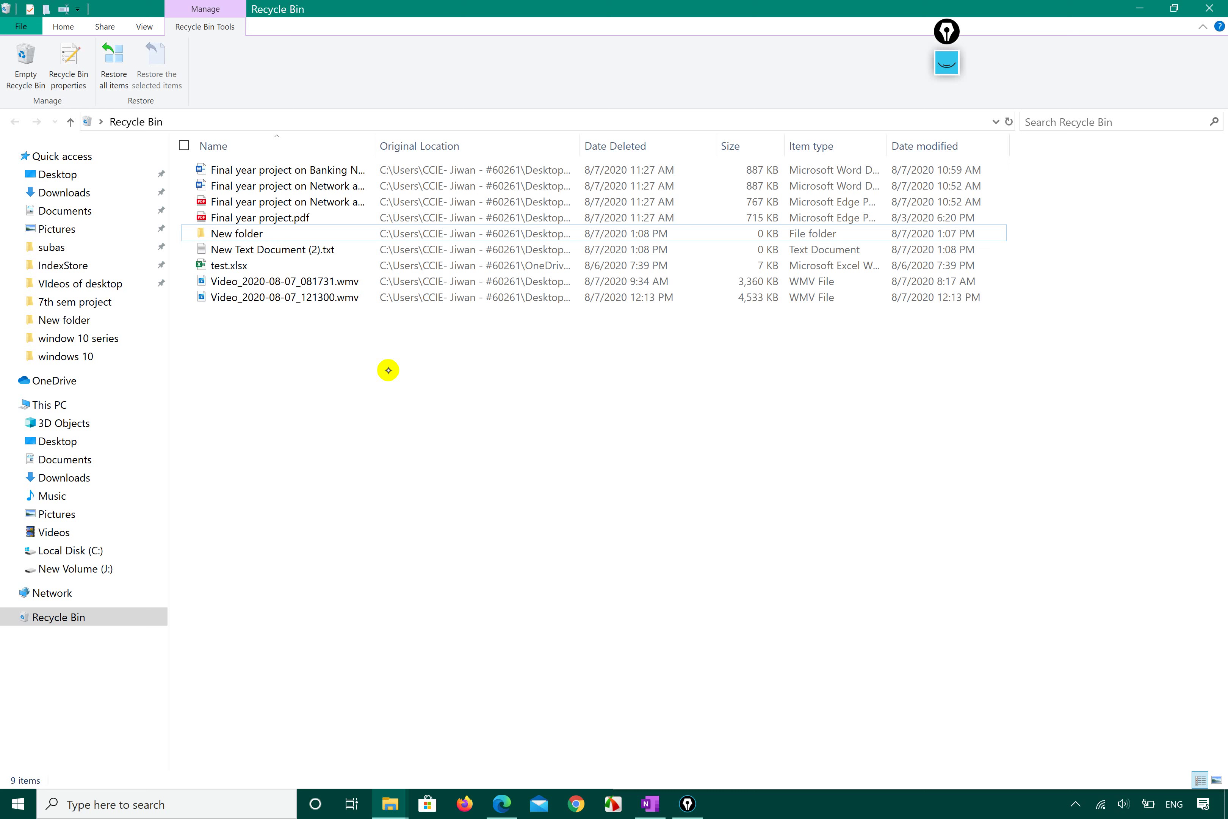
right_click(287, 233)
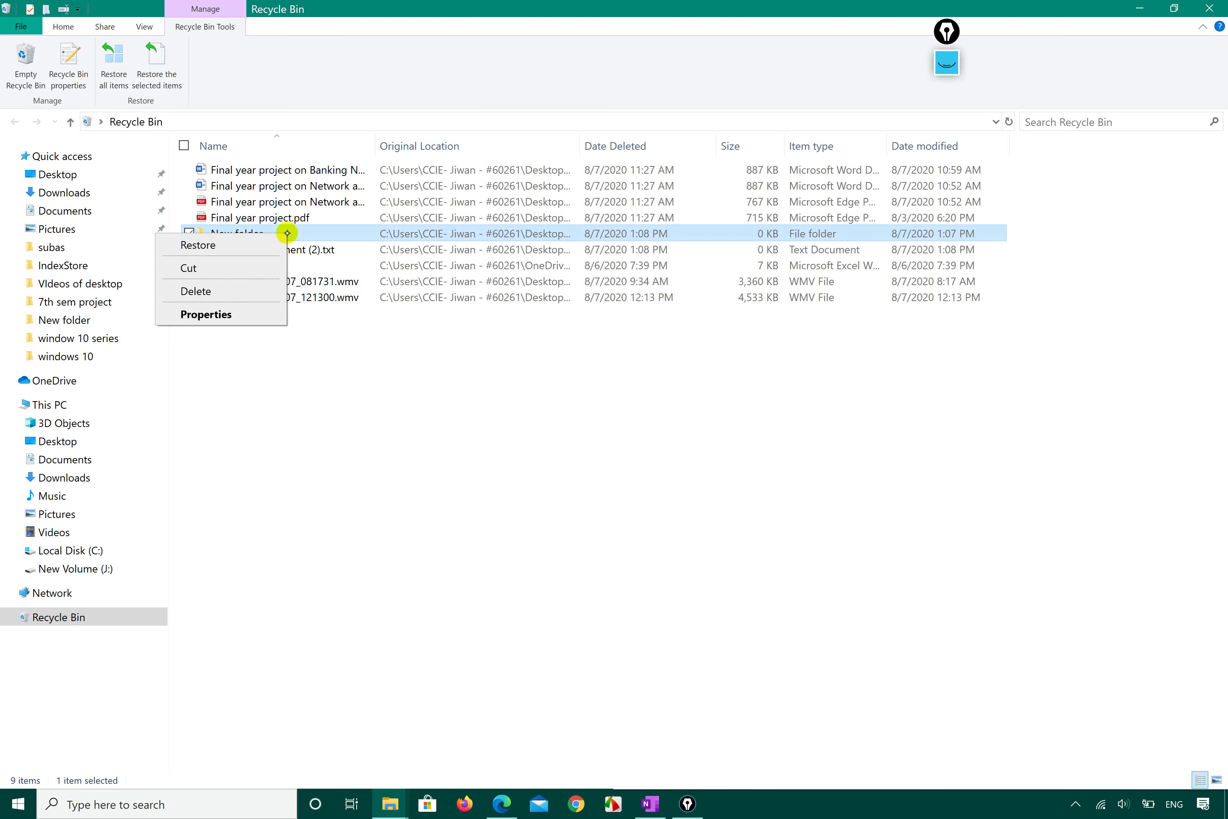
click(224, 298)
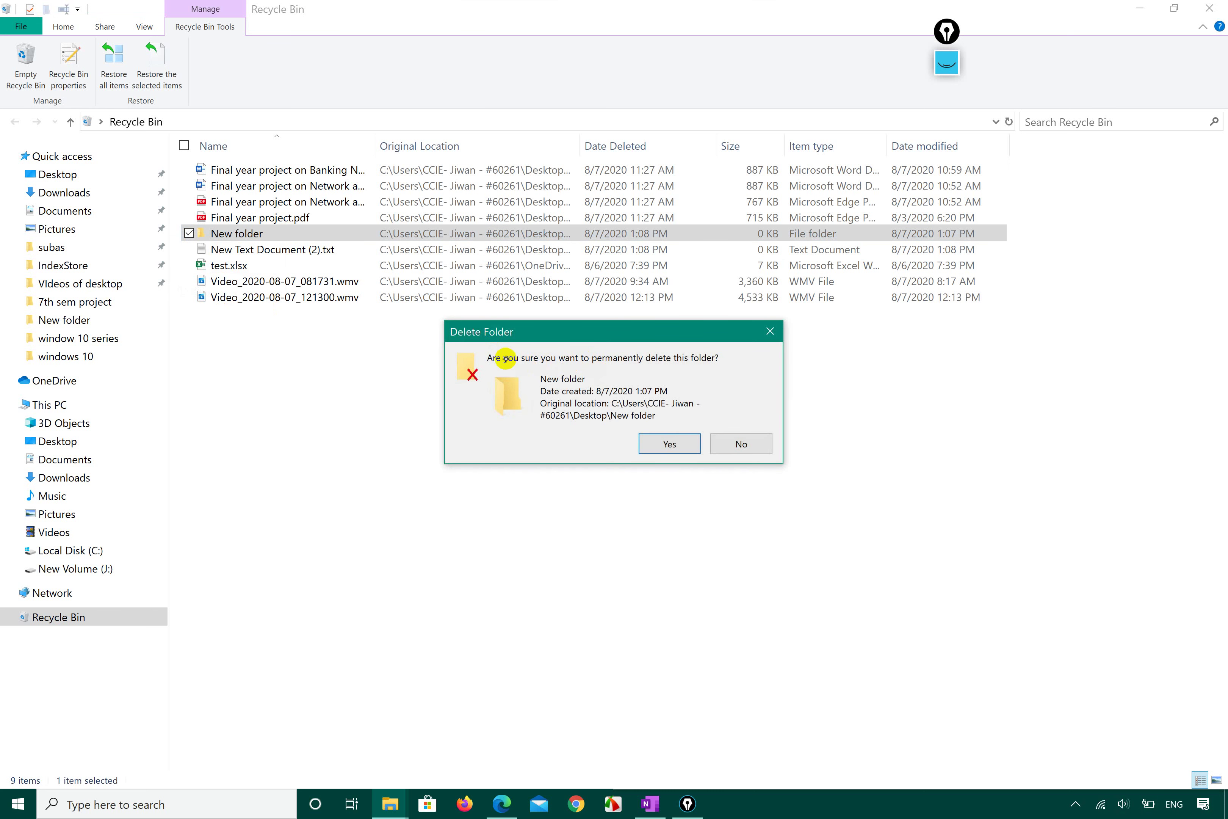
click(656, 446)
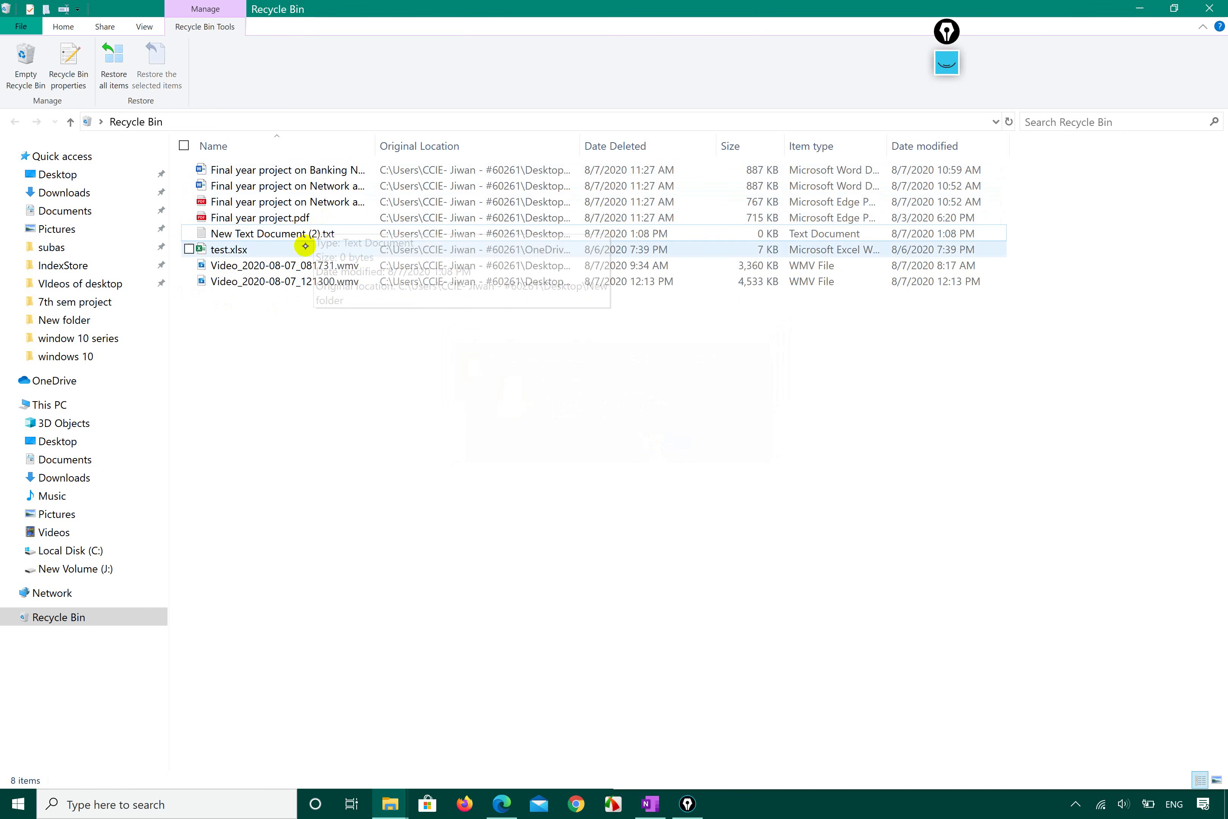
- Snap the Recycle Bin beside the folder window, then select New Text Document.txt in the folder and New Text Document (2).txt in the bin
click(295, 233)
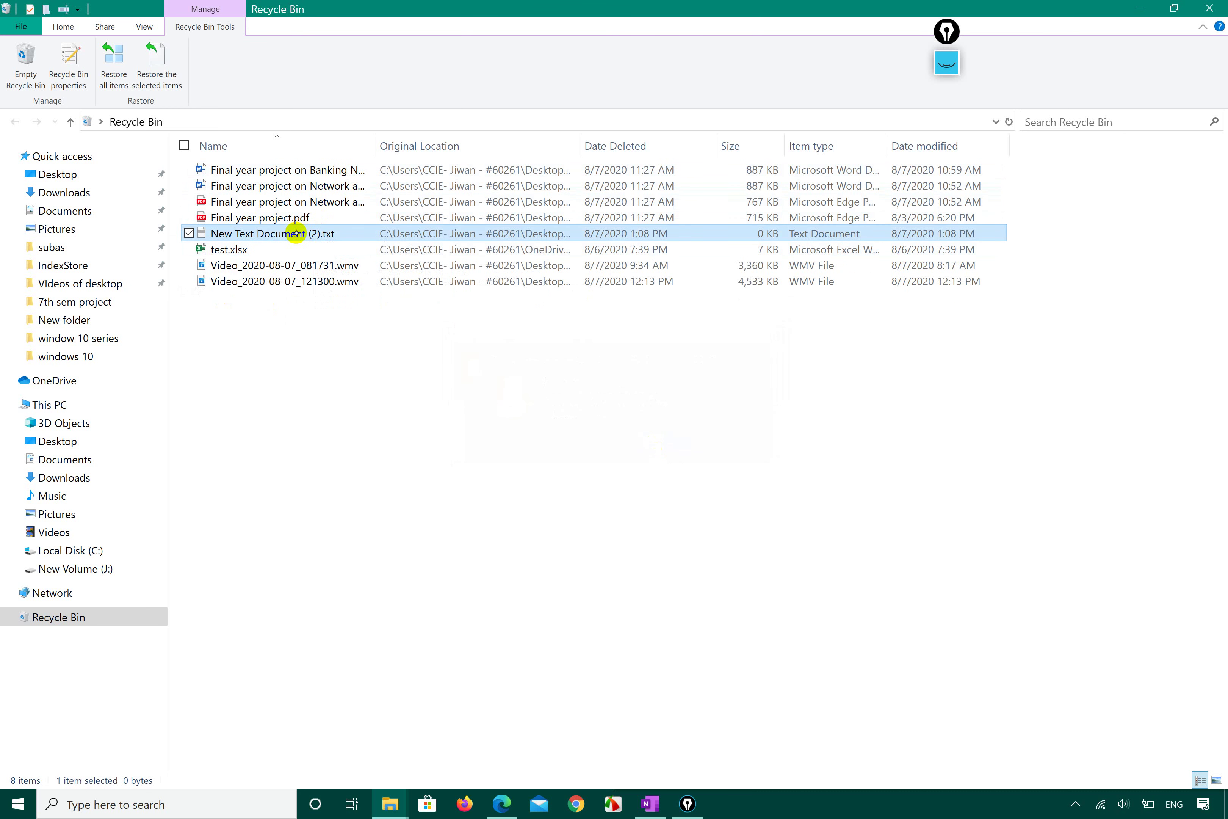
click(389, 487)
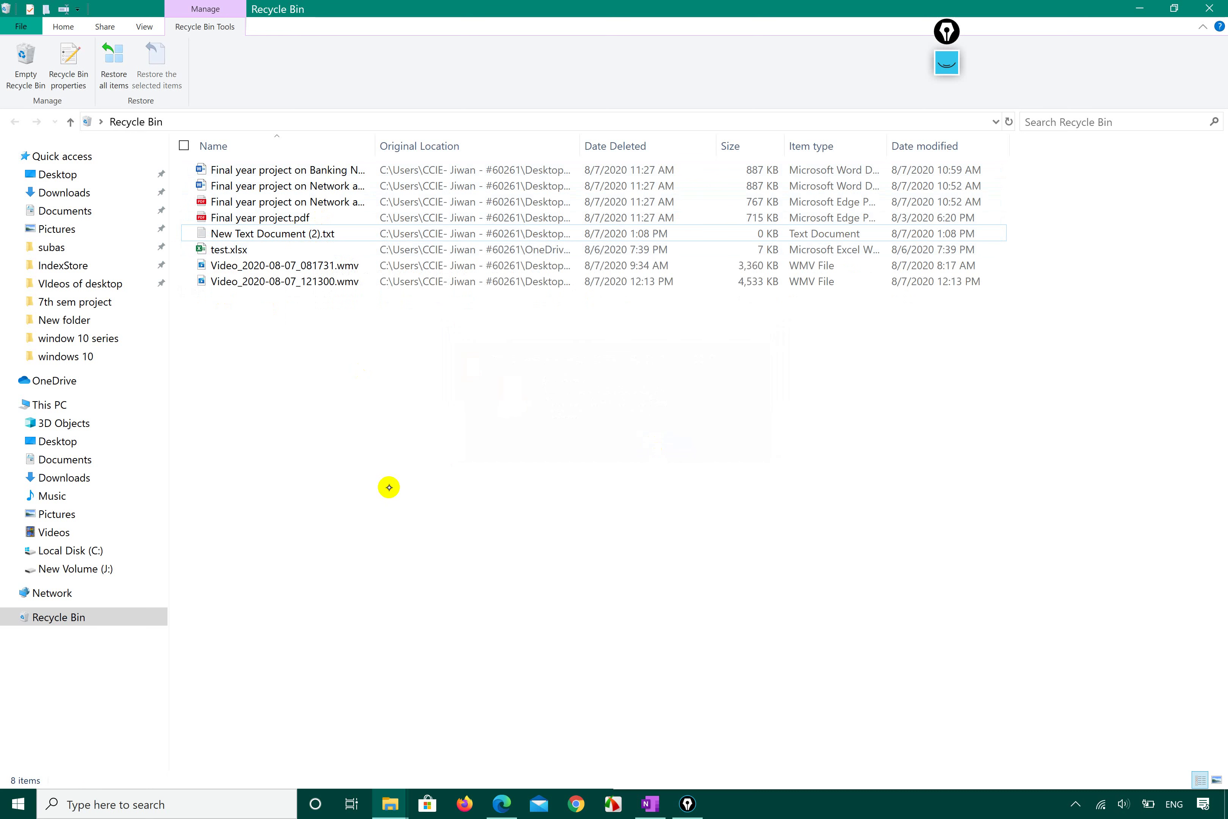
key(super+Left)
click(1001, 413)
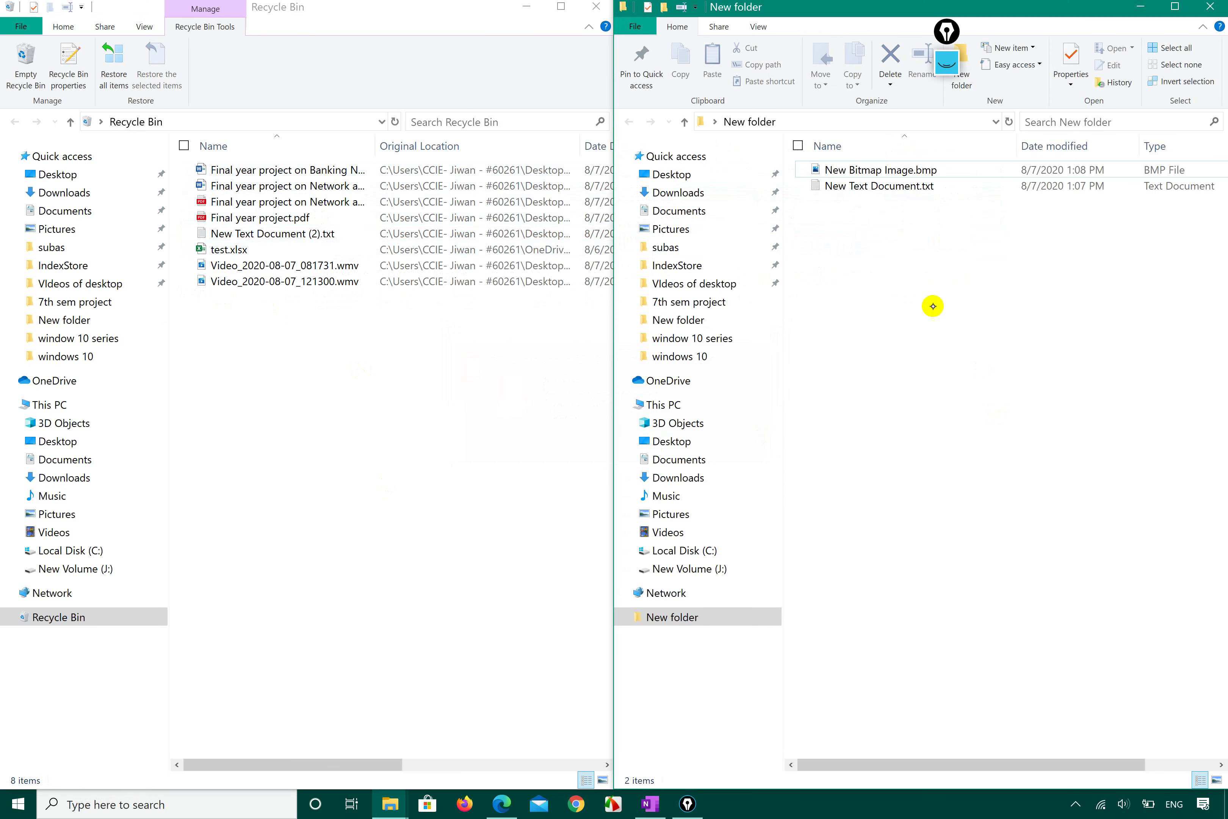
click(869, 186)
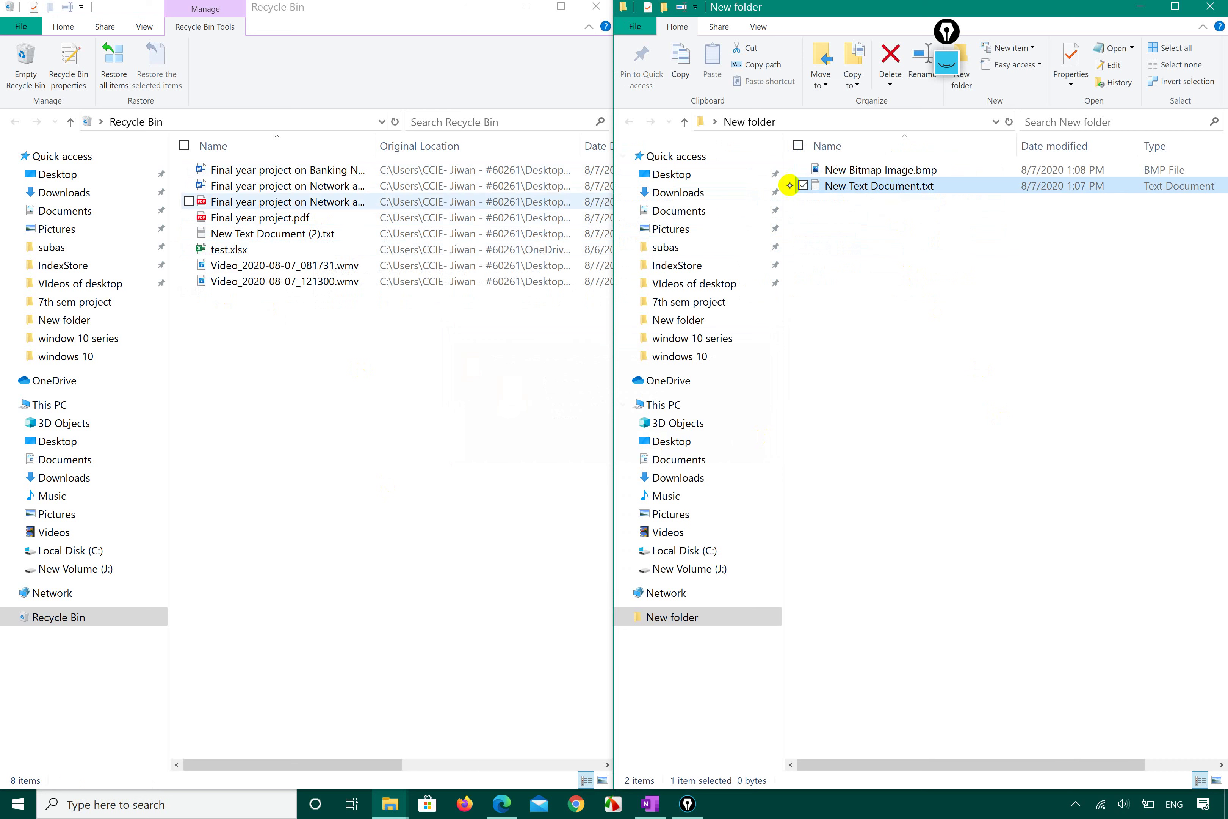
click(299, 236)
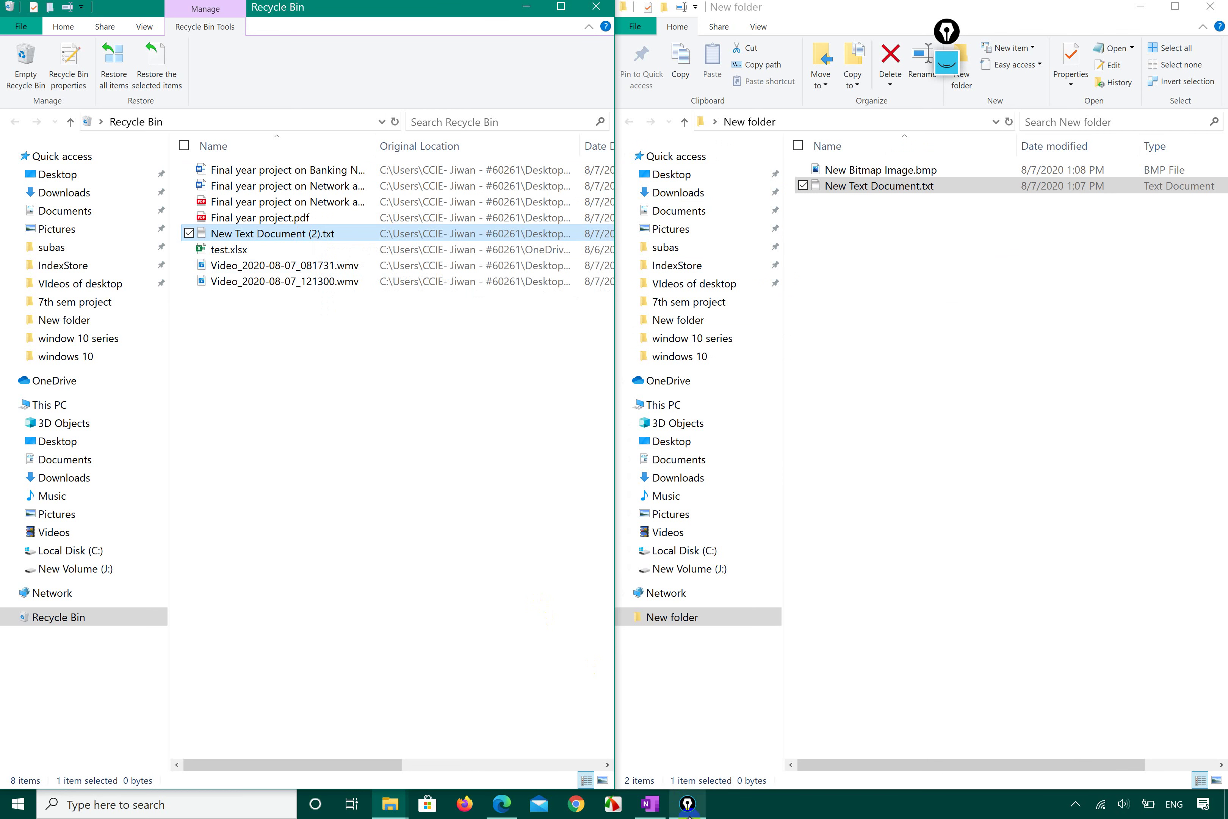
- Circle New Text Document (2).txt with the green annotation pen and draw an arrow from it to New Text Document.txt in the folder window
click(947, 62)
click(947, 108)
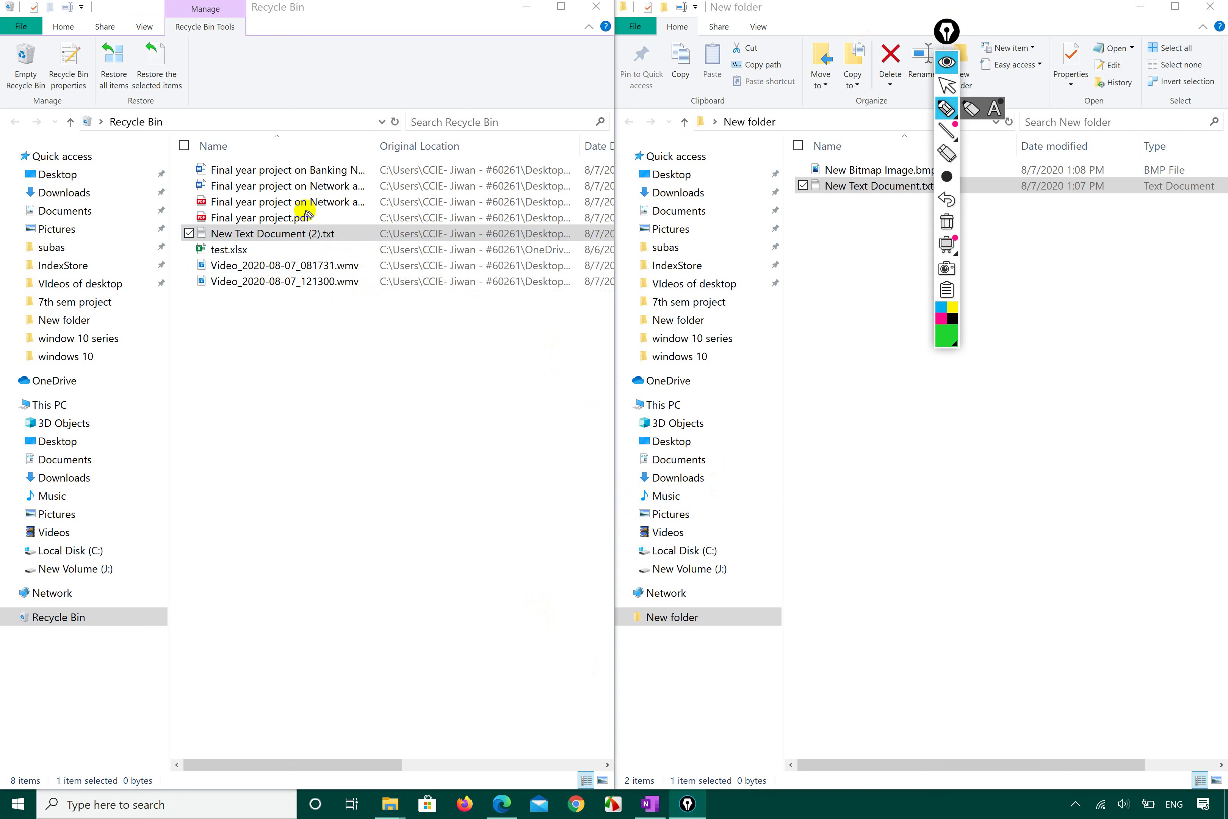
mouse_move(296, 246)
mouse_down()
mouse_move(741, 343)
mouse_move(821, 206)
mouse_move(793, 207)
mouse_move(818, 196)
mouse_move(857, 256)
mouse_up()
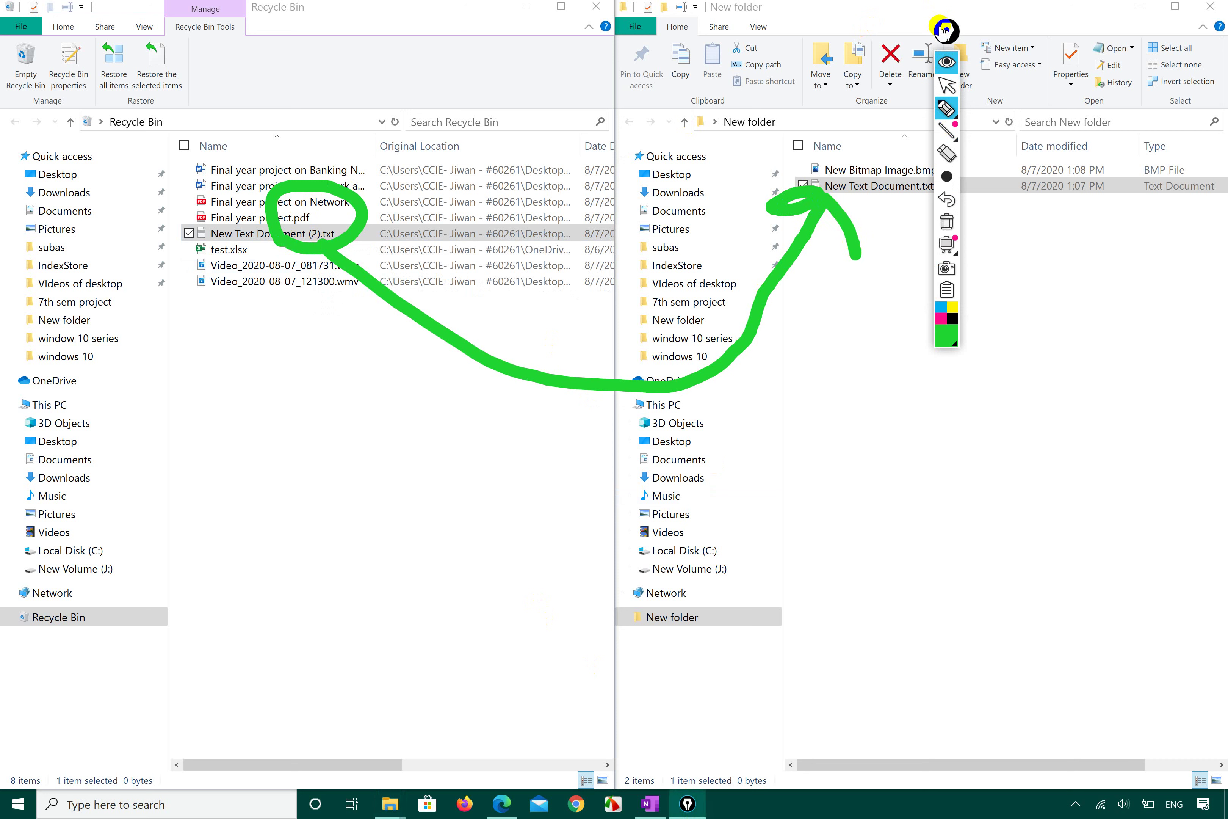
- Move the annotation toolbar off the folder window's ribbon into its empty file area and switch to the cursor tool
drag(946, 32, 1008, 315)
click(1008, 369)
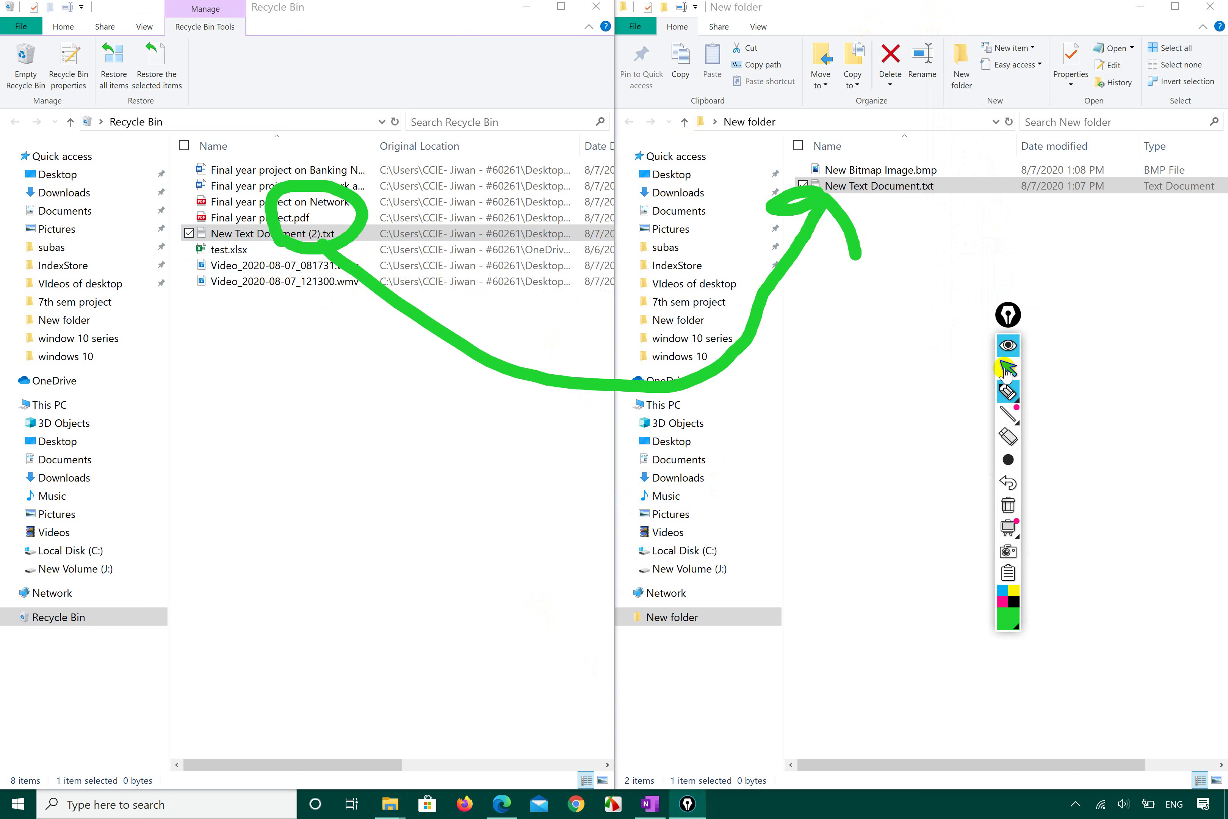
- Restore New Text Document (2).txt from the Recycle Bin to its folder and clear all the green annotations
click(238, 233)
right_click(238, 233)
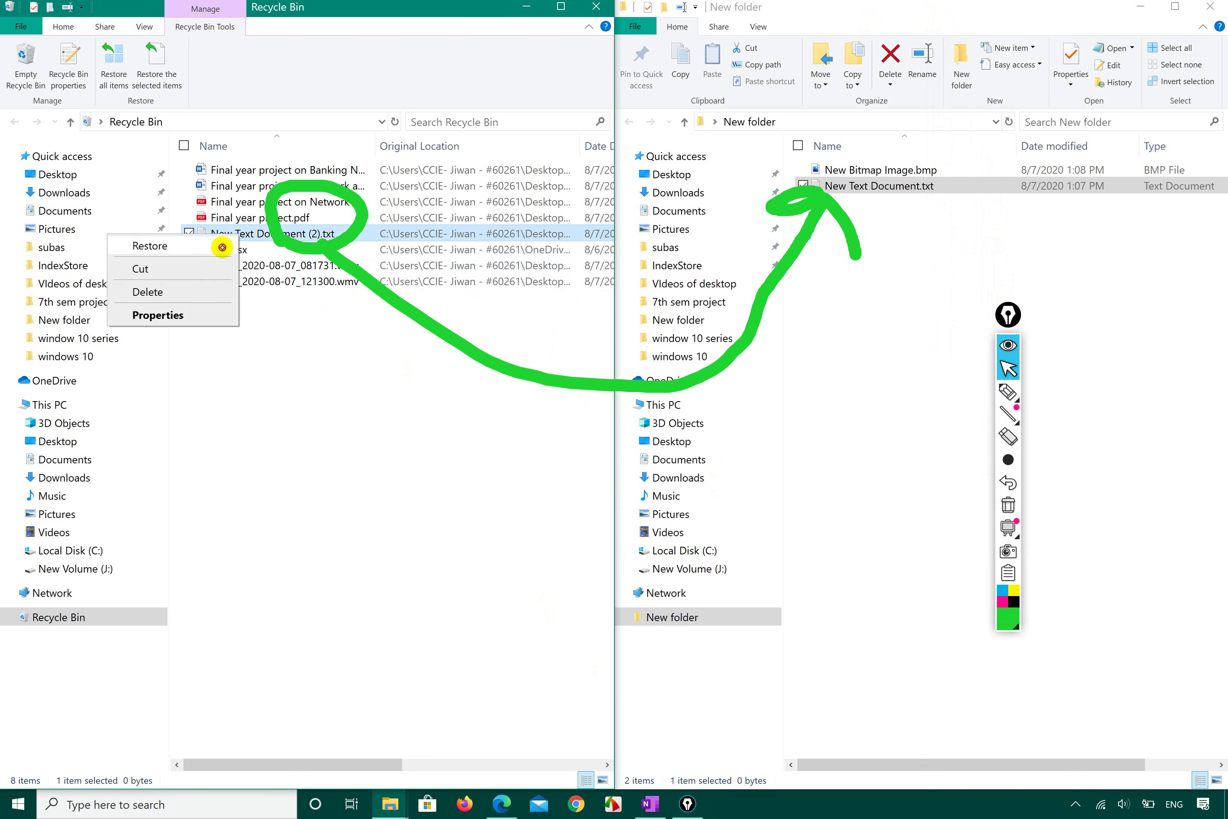
click(222, 246)
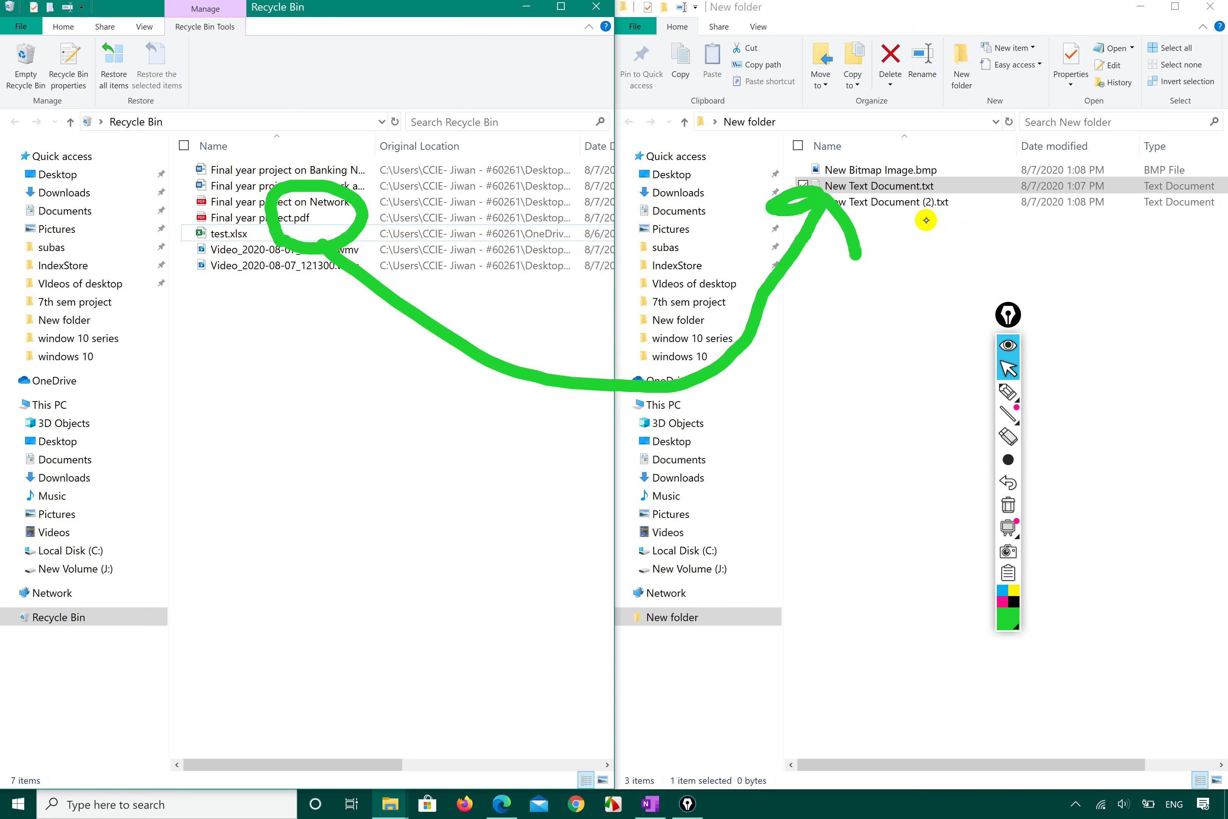
click(923, 206)
click(903, 295)
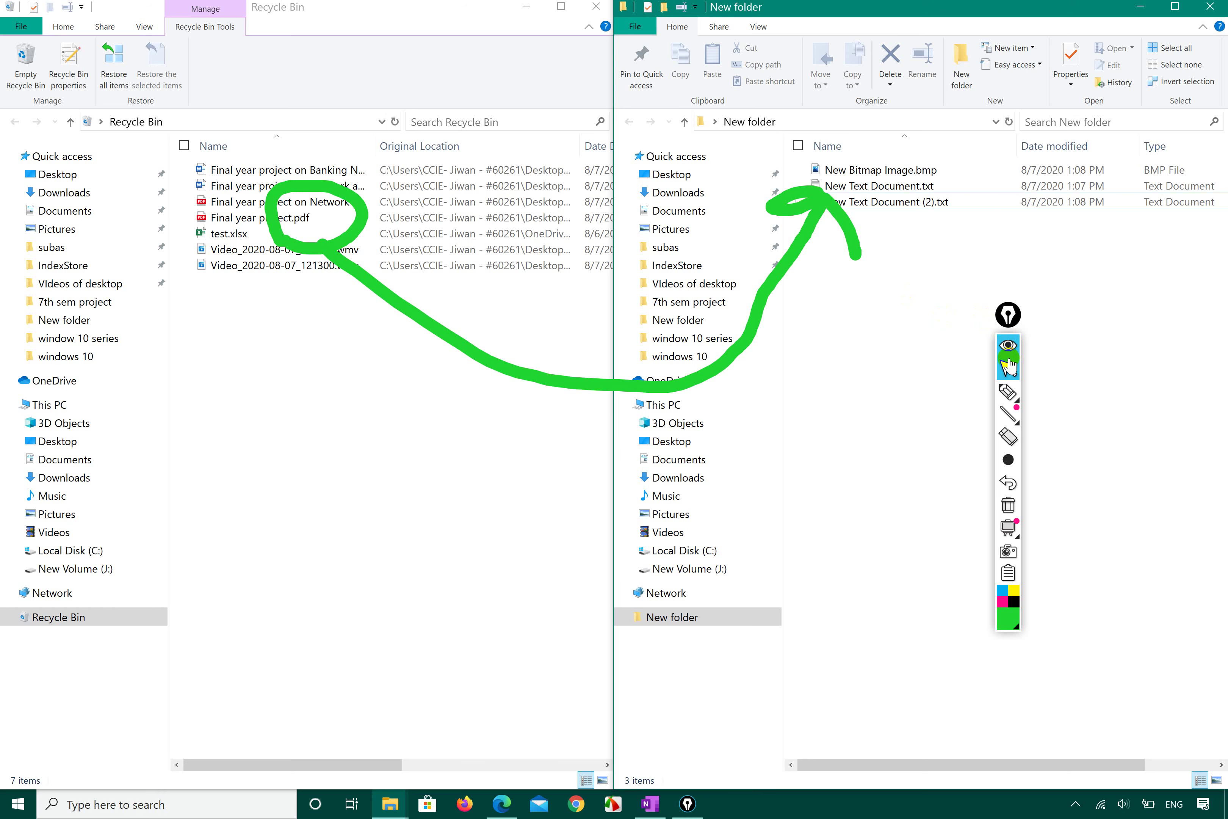
click(1009, 504)
click(523, 426)
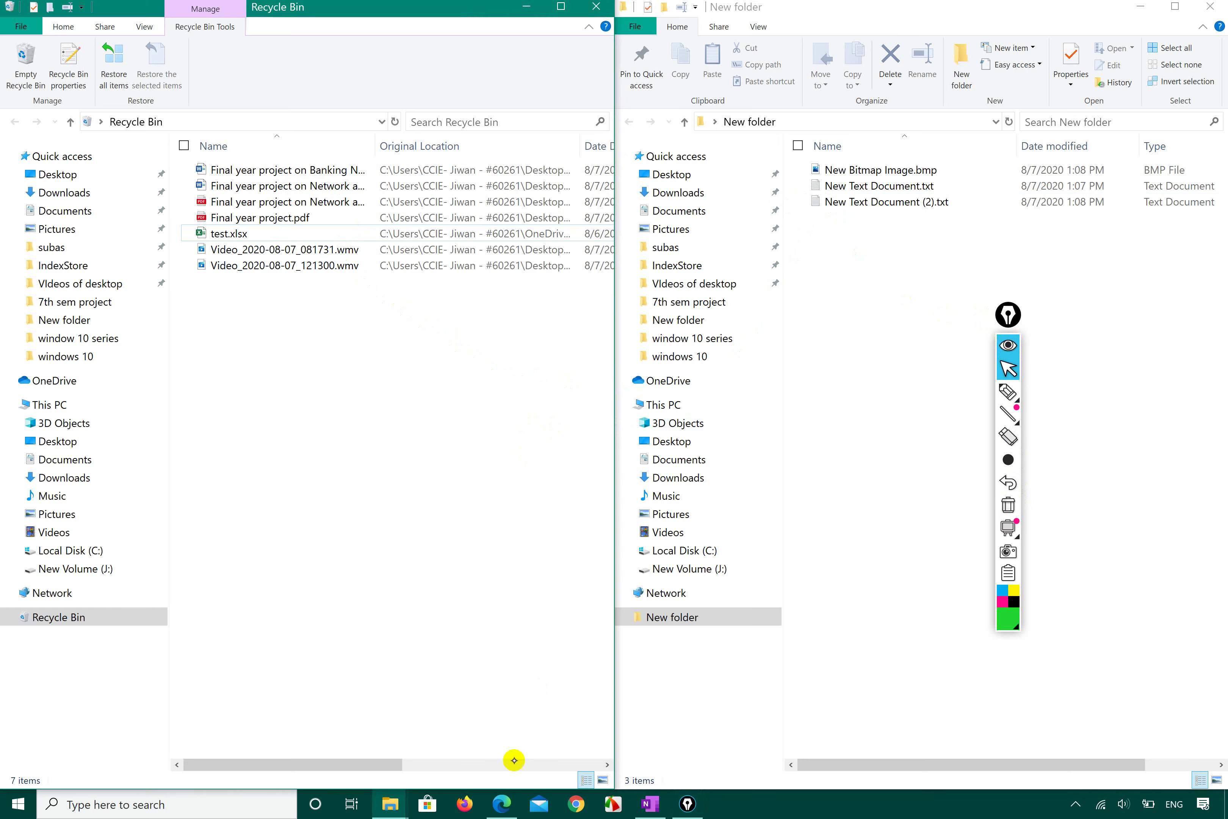
- Switch to the syllabus PDF in Edge, underline topic 3.2.5 Selecting, Moving, and Copying Files with the green annotation pen, and minimize Edge
click(502, 804)
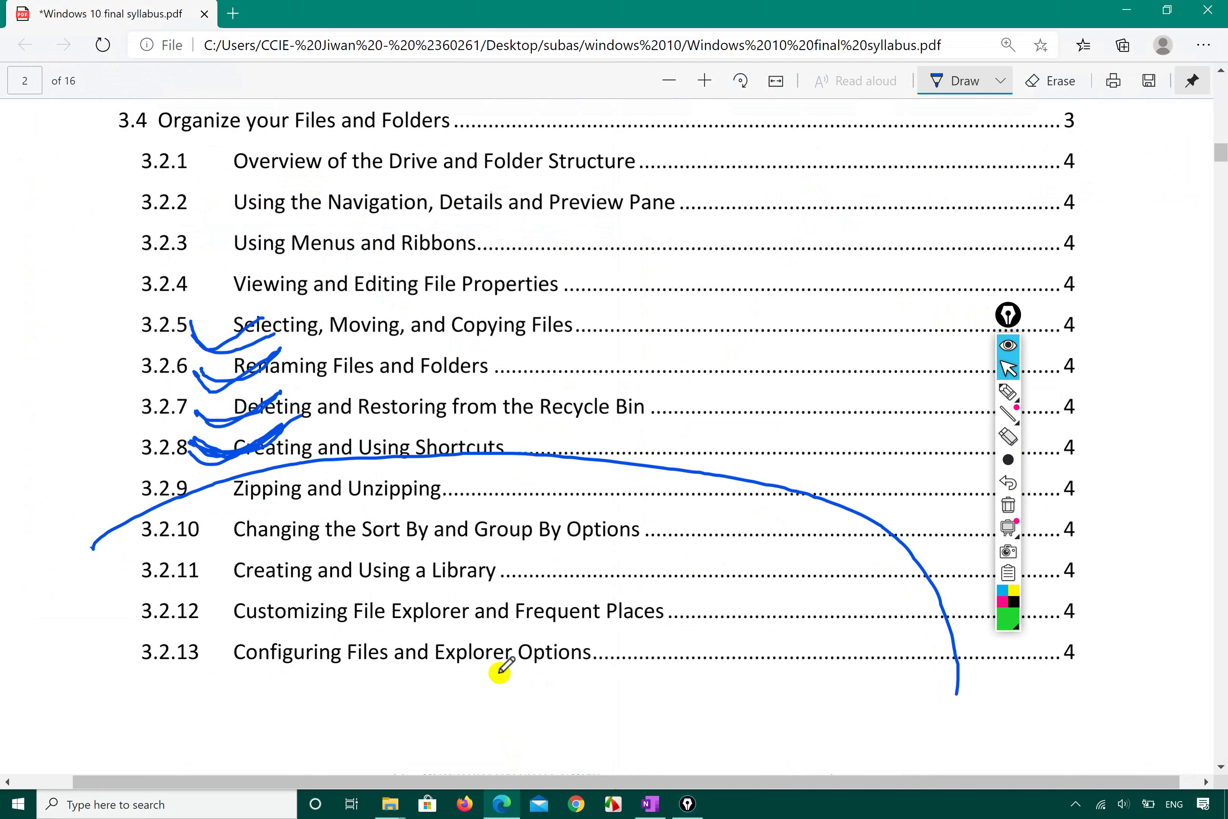
click(1008, 391)
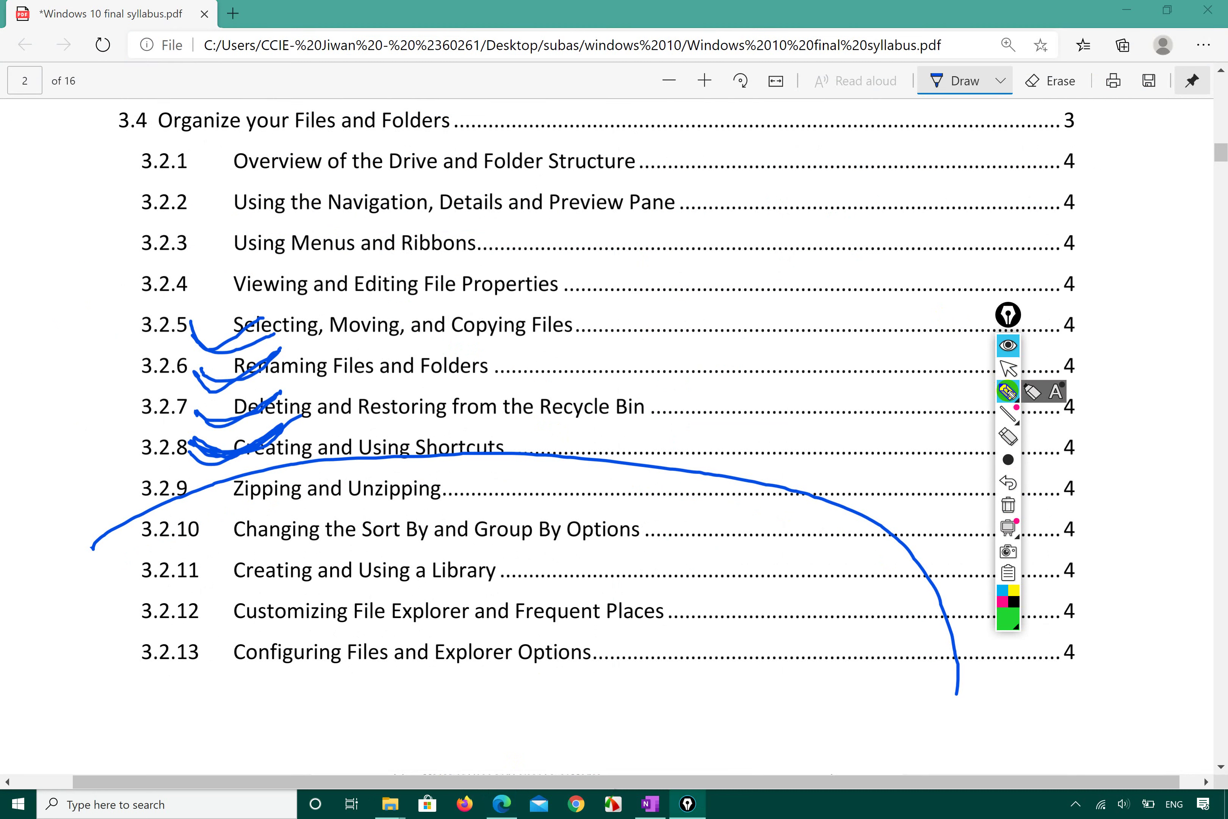
drag(299, 339, 552, 349)
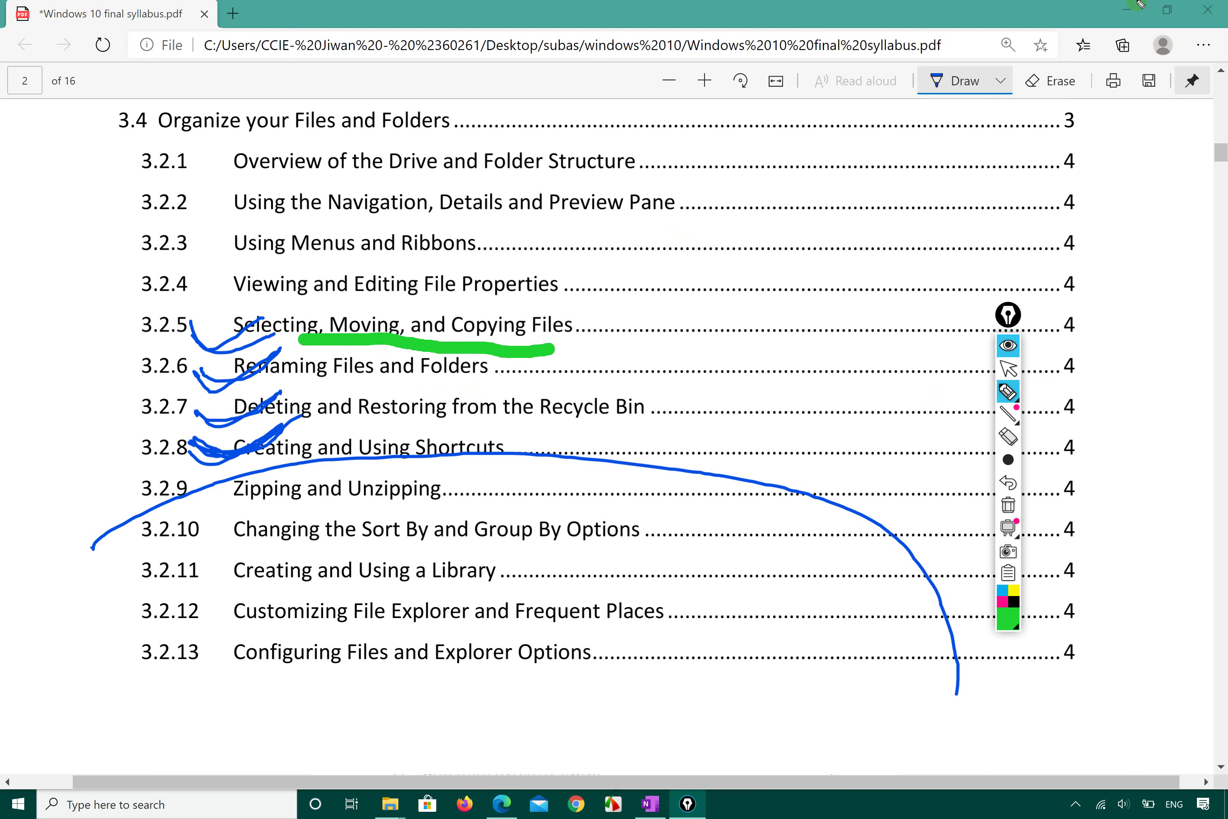
click(1008, 368)
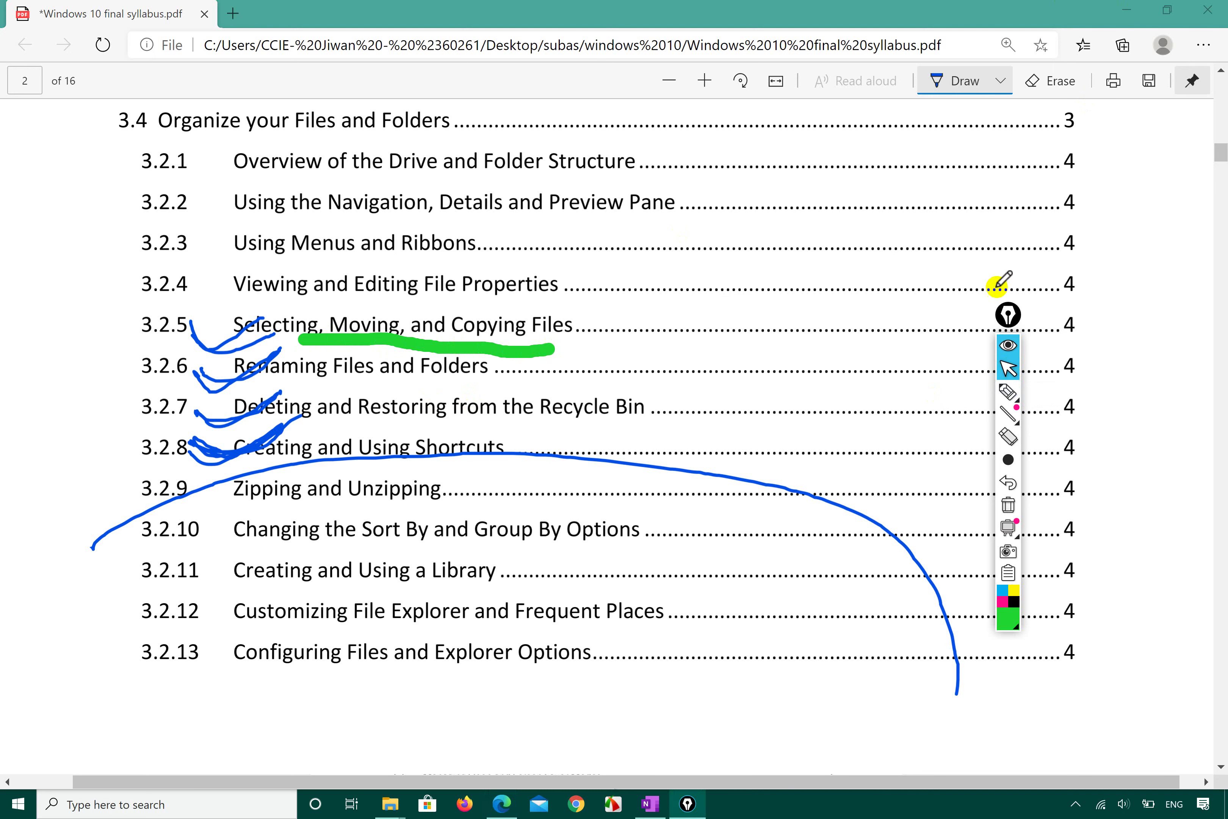
click(1126, 9)
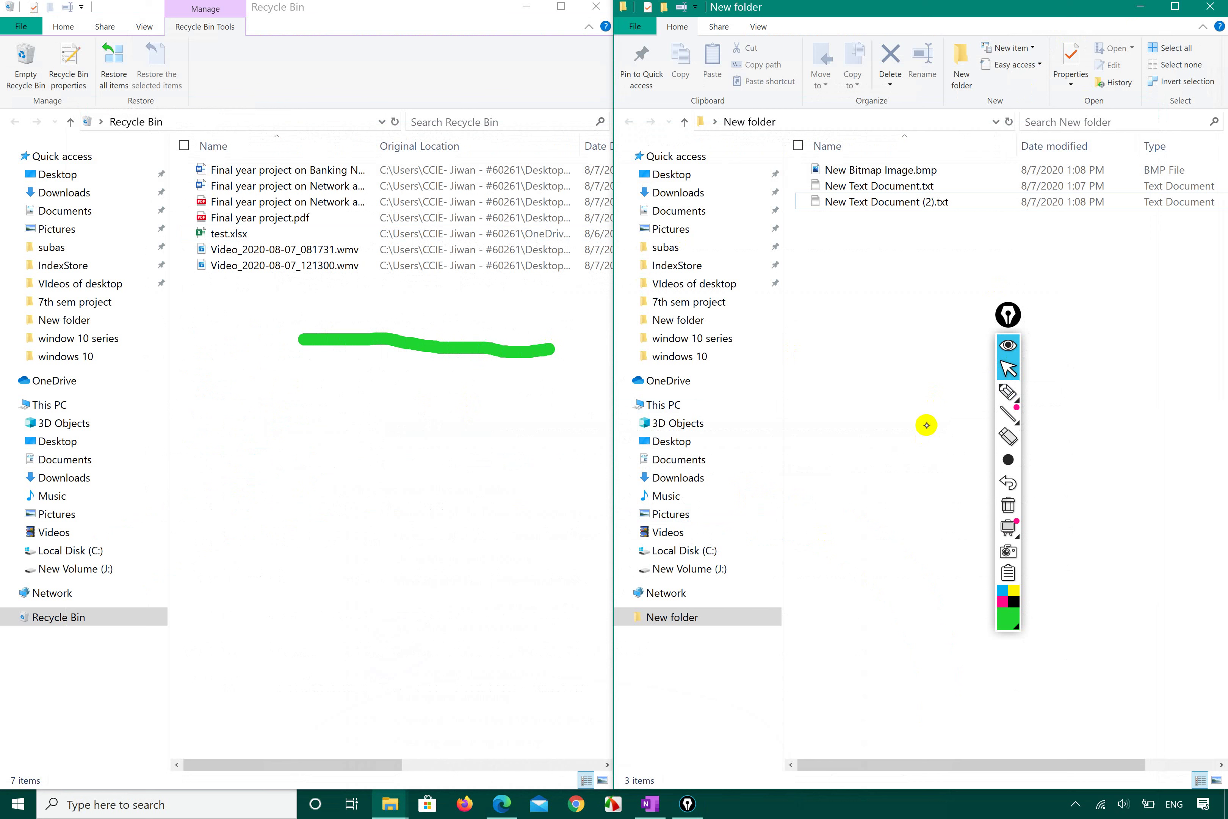
- Close the Recycle Bin window and create another new folder on the desktop, keeping its default name
click(600, 6)
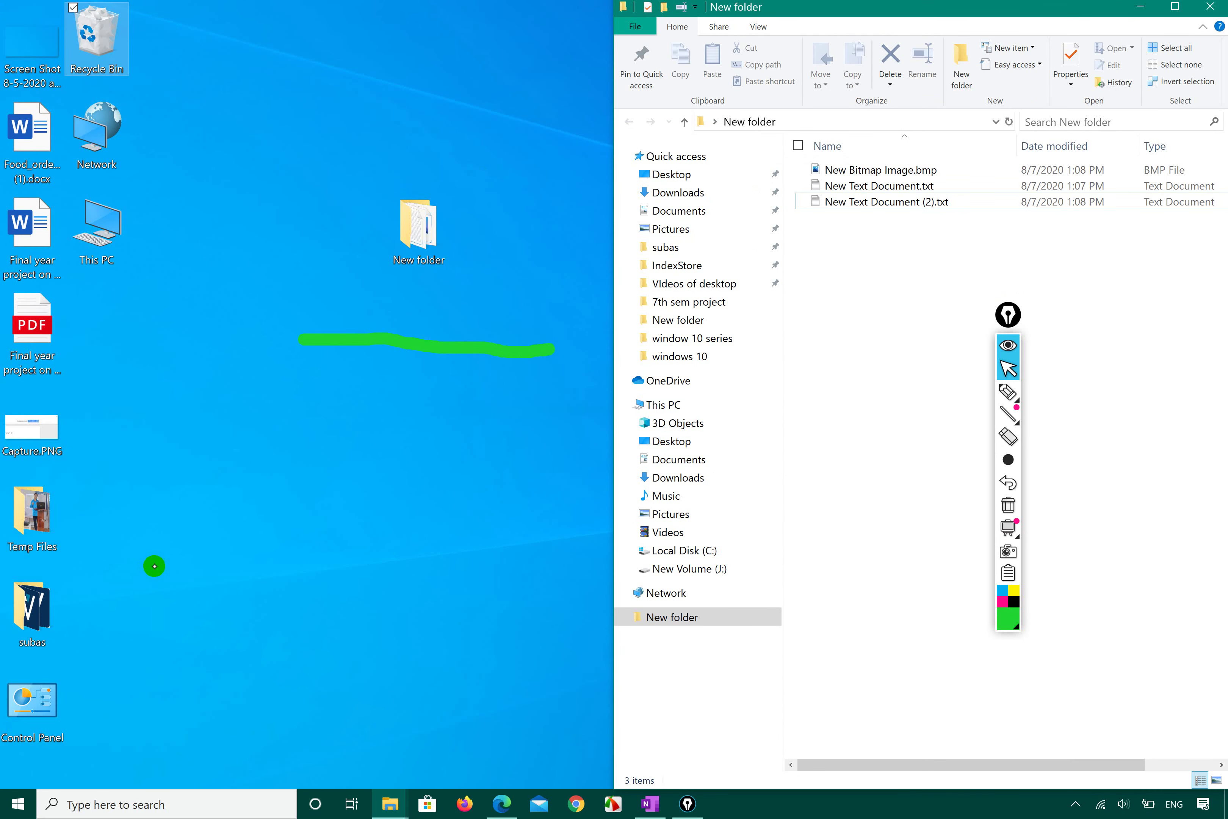
right_click(224, 380)
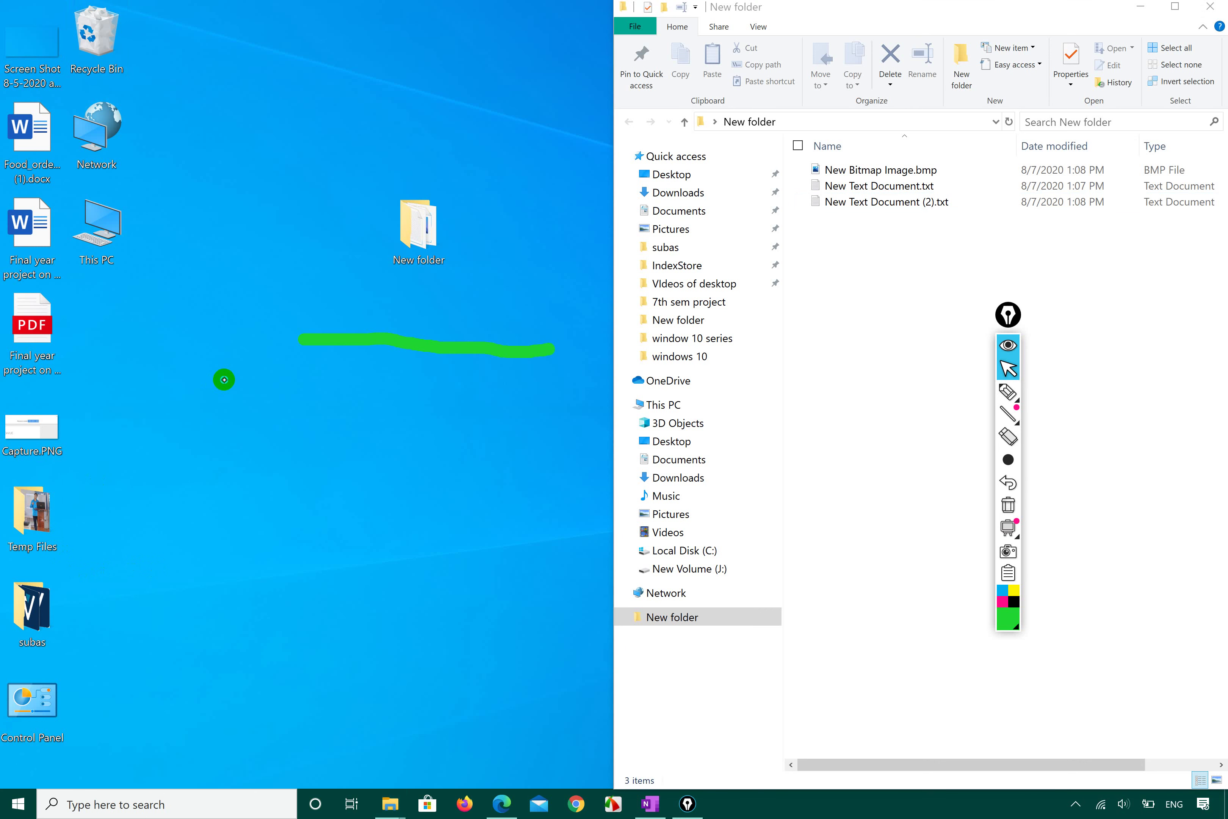
mouse_move(159, 534)
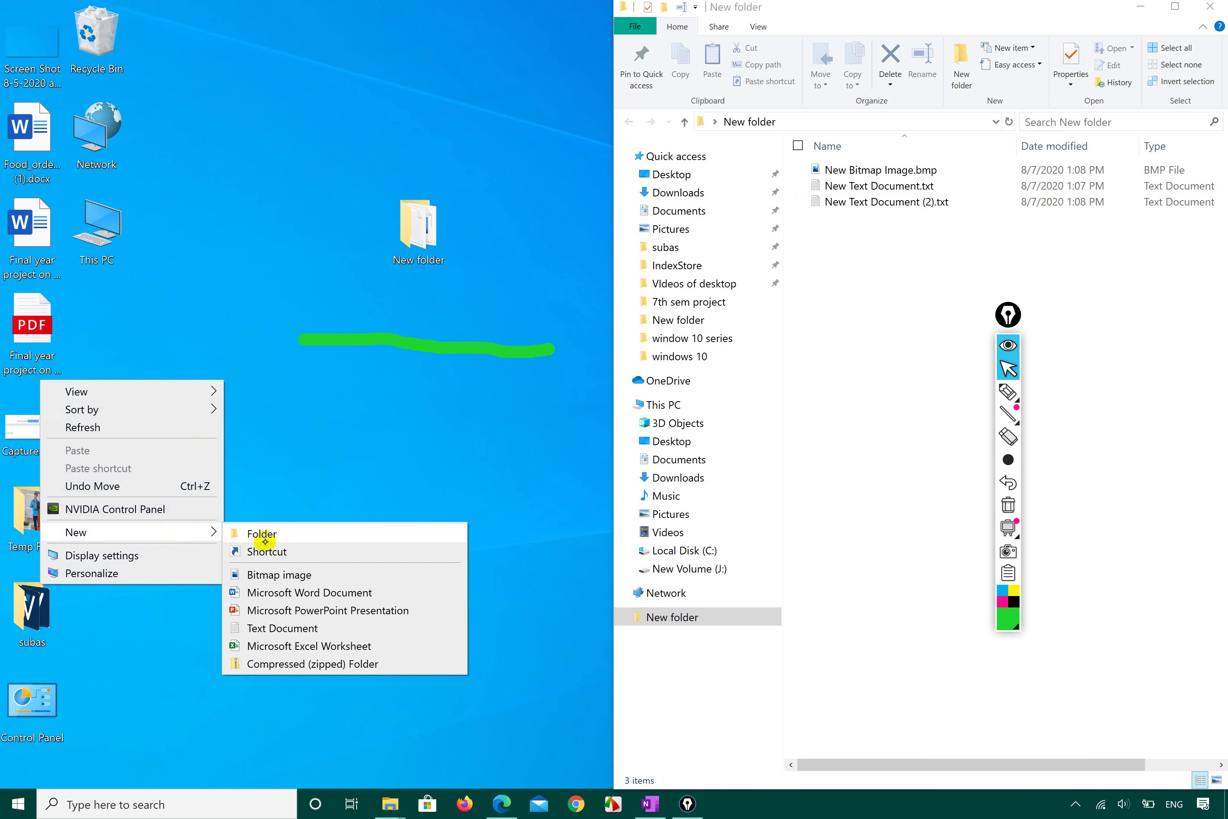
click(264, 534)
click(258, 431)
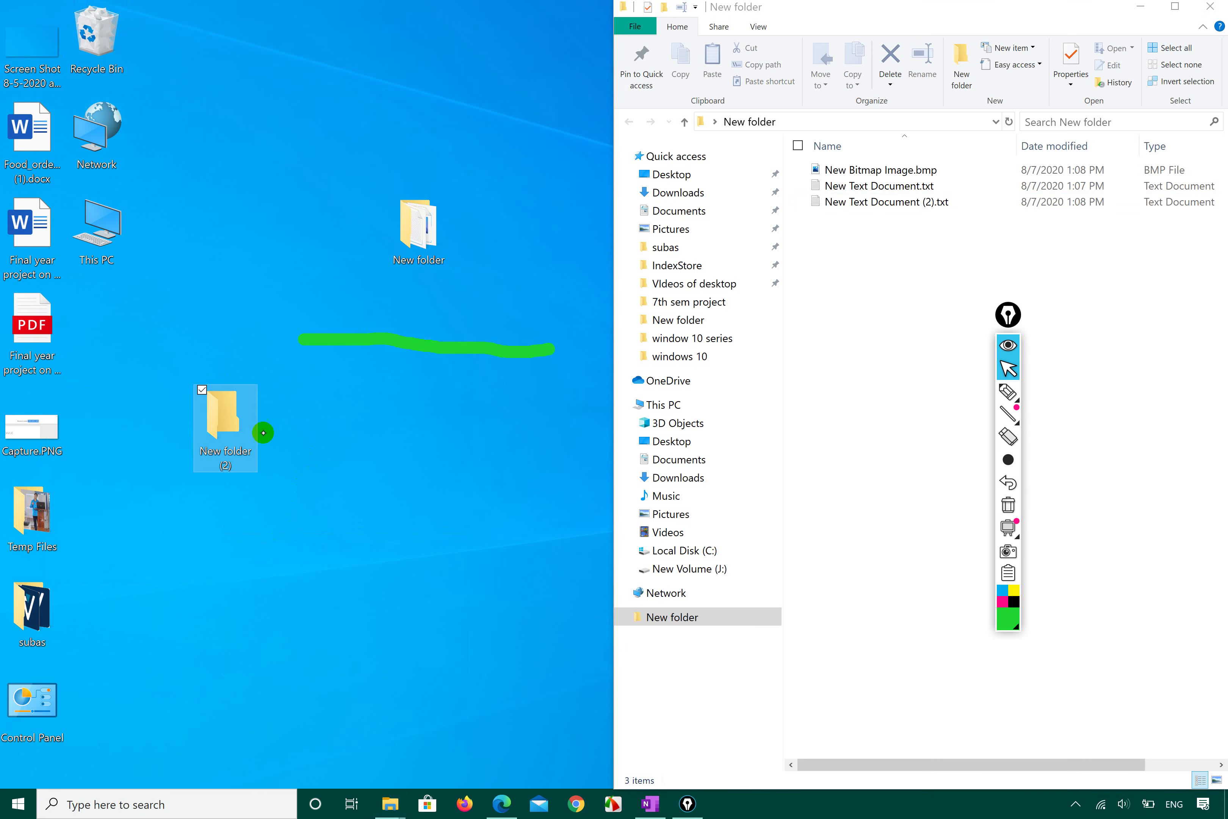
- Open New folder (2) and circle the title bar area of its window with the green annotation pen
double_click(230, 429)
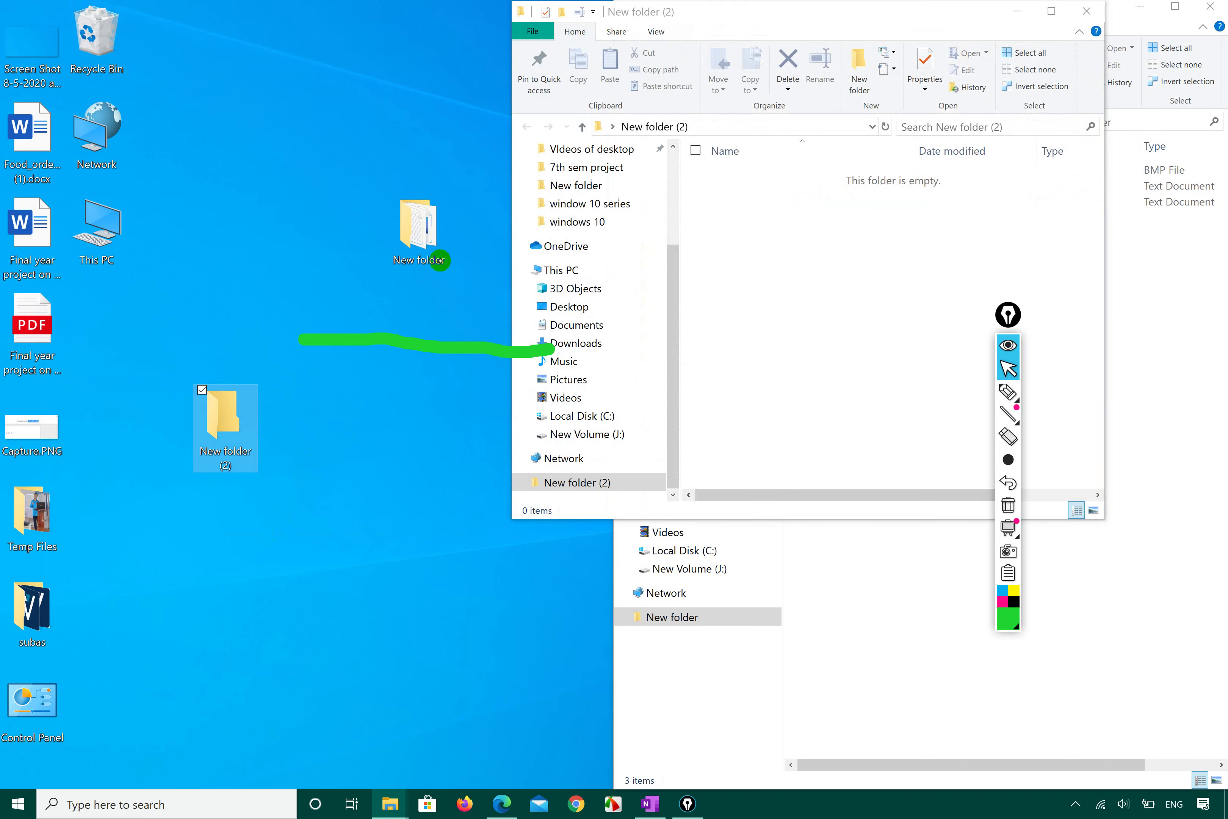
drag(830, 9, 465, 178)
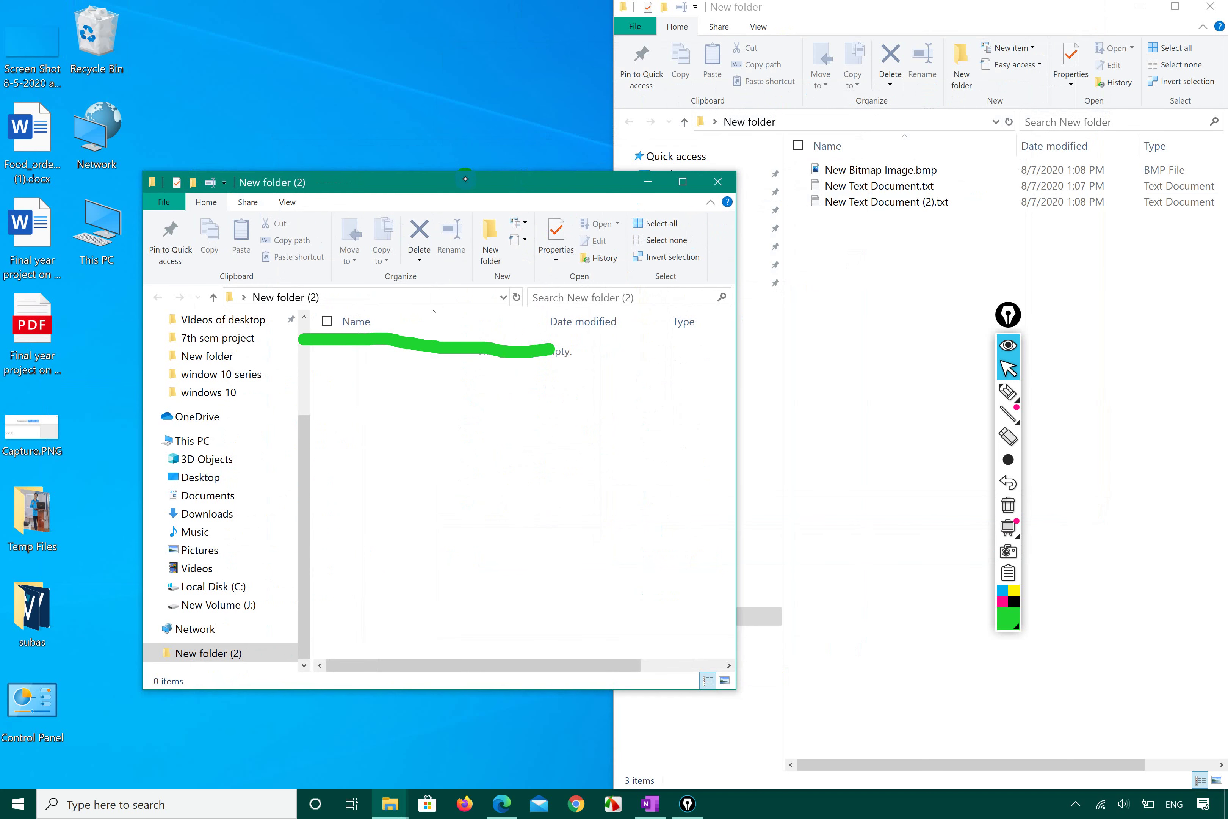
click(1007, 391)
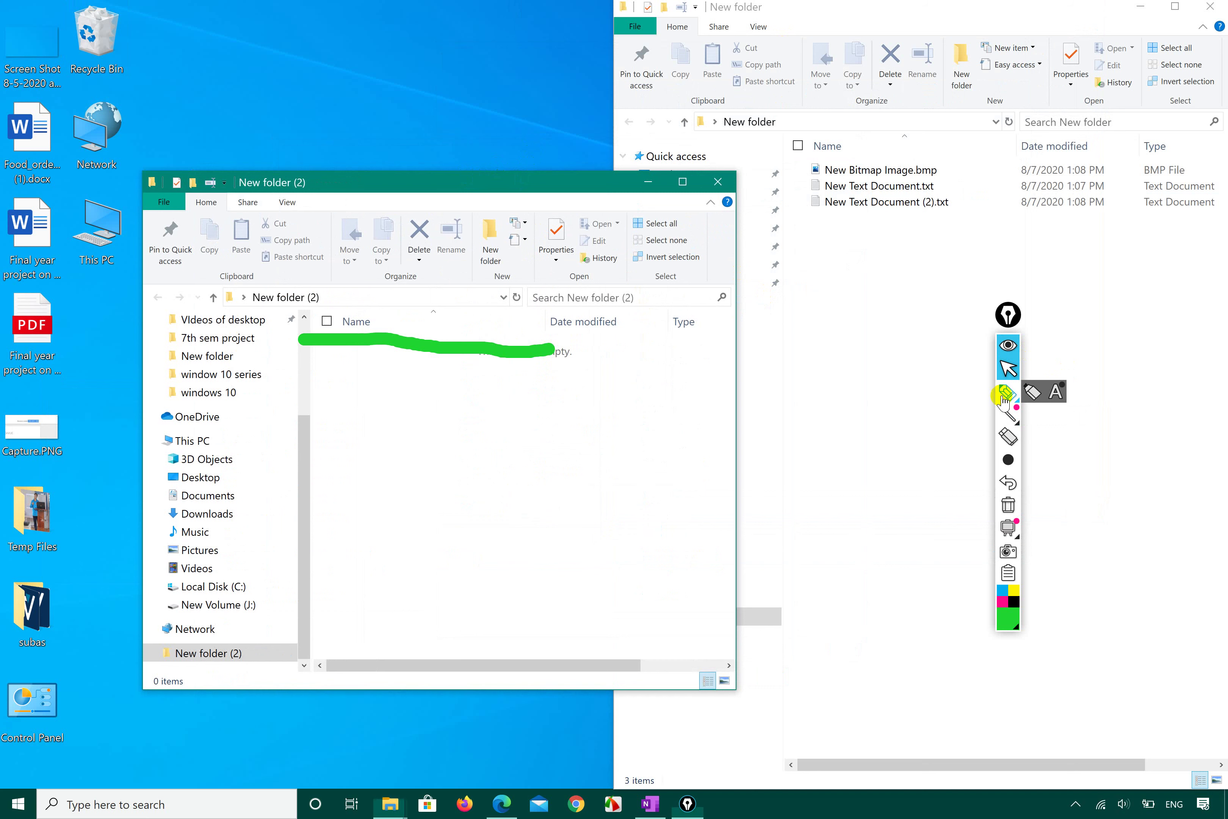
mouse_move(418, 188)
mouse_down()
mouse_move(510, 175)
mouse_move(389, 153)
mouse_move(470, 214)
mouse_move(517, 139)
mouse_move(405, 149)
mouse_move(507, 188)
mouse_move(437, 97)
mouse_move(427, 194)
mouse_up()
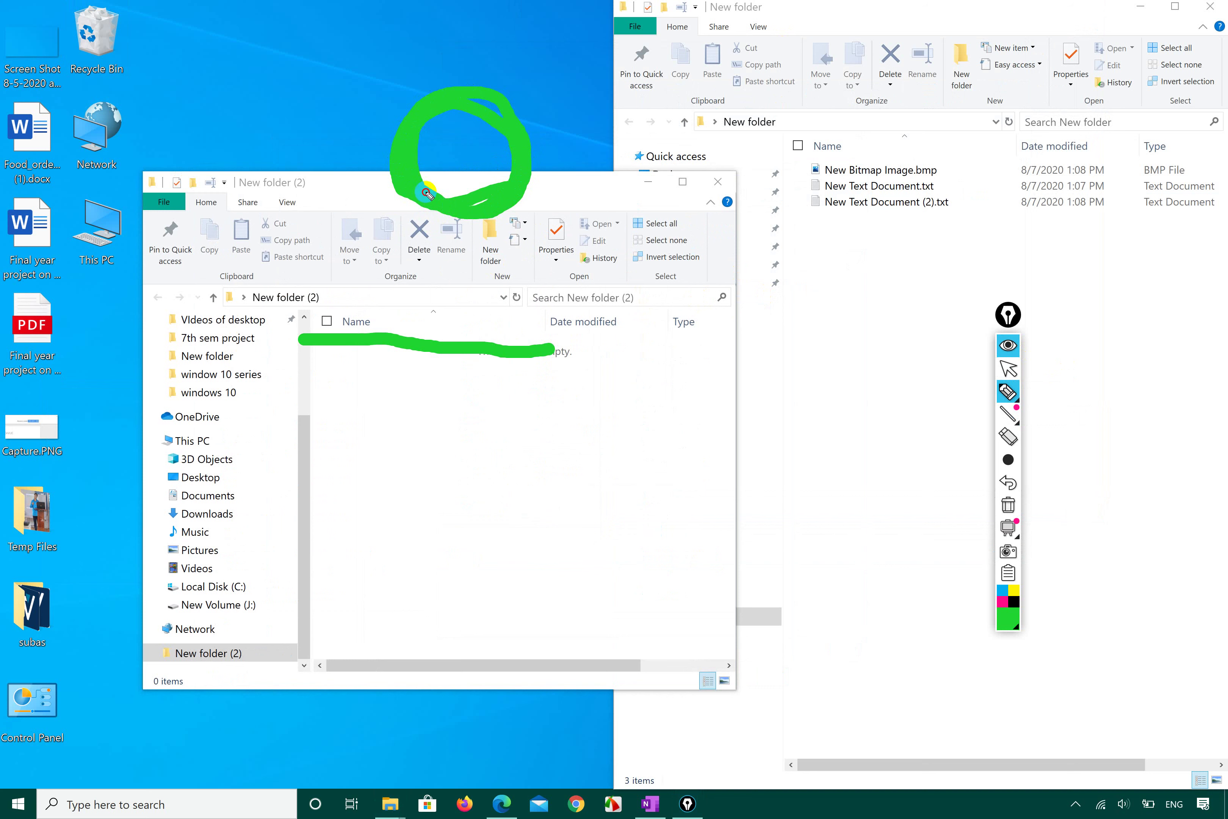
click(454, 375)
click(1008, 368)
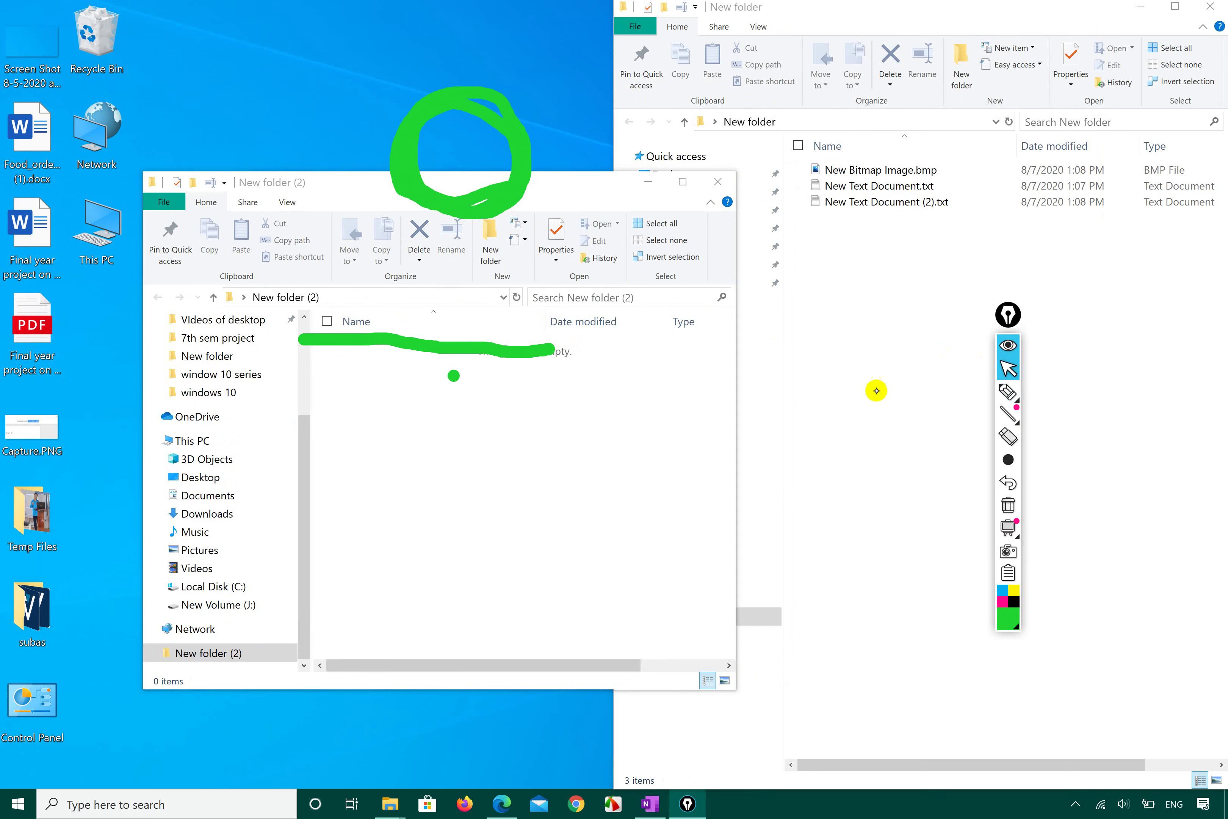
click(547, 438)
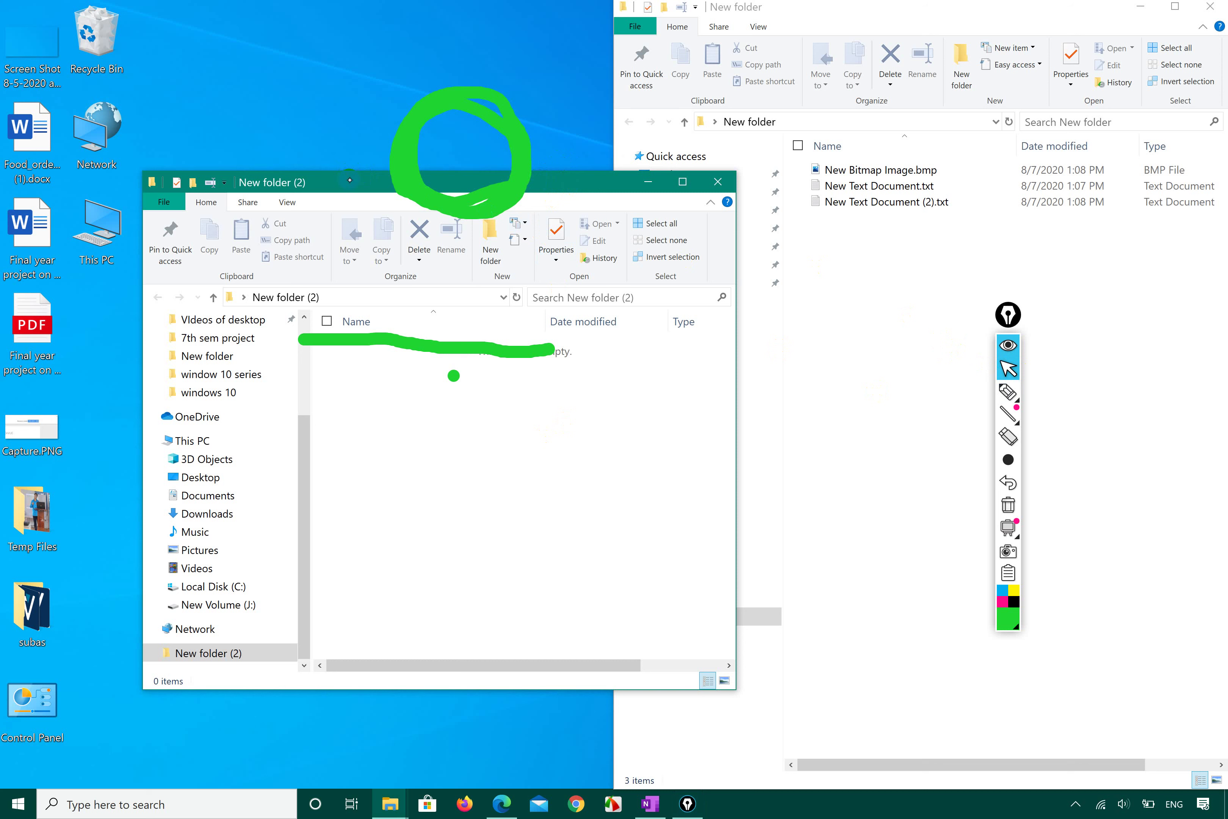
- Snap the New folder (2) window beside the New folder window and clear all the annotations
drag(349, 180, 1, 122)
click(289, 307)
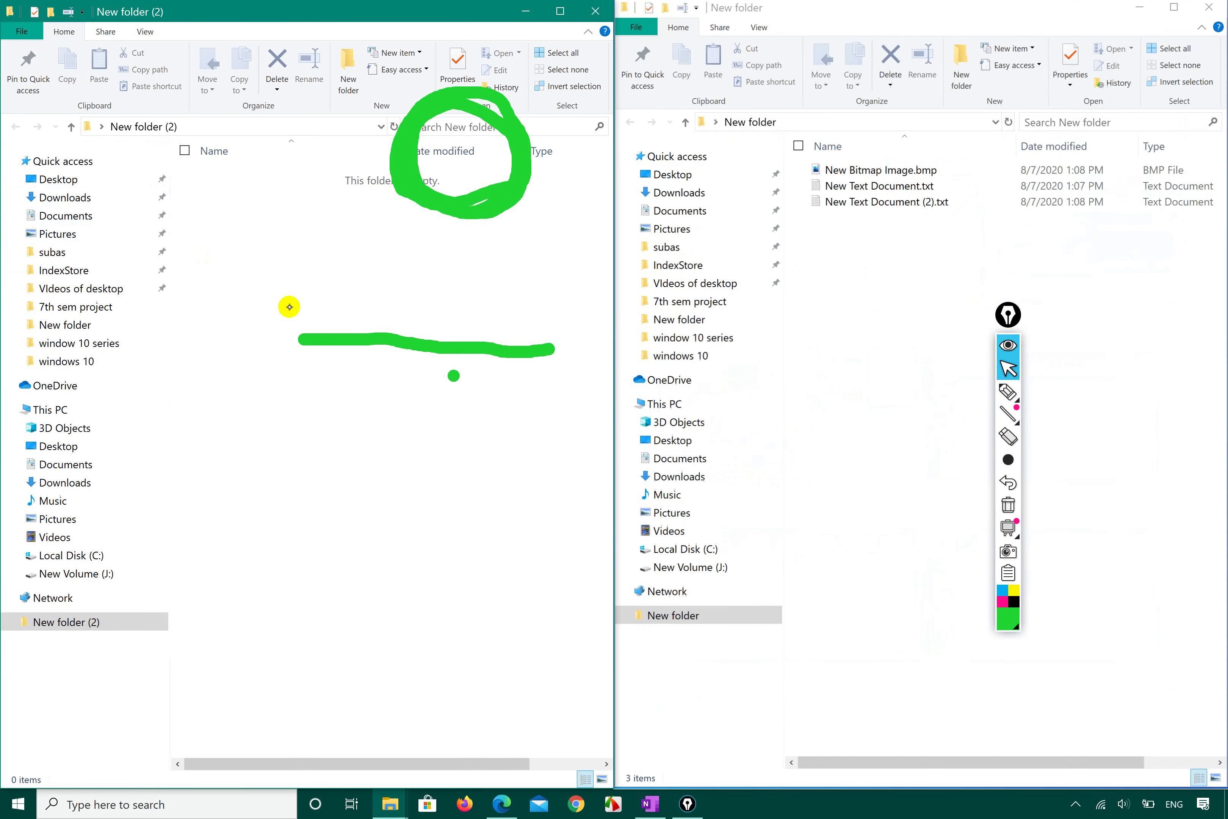
click(1008, 504)
click(1008, 505)
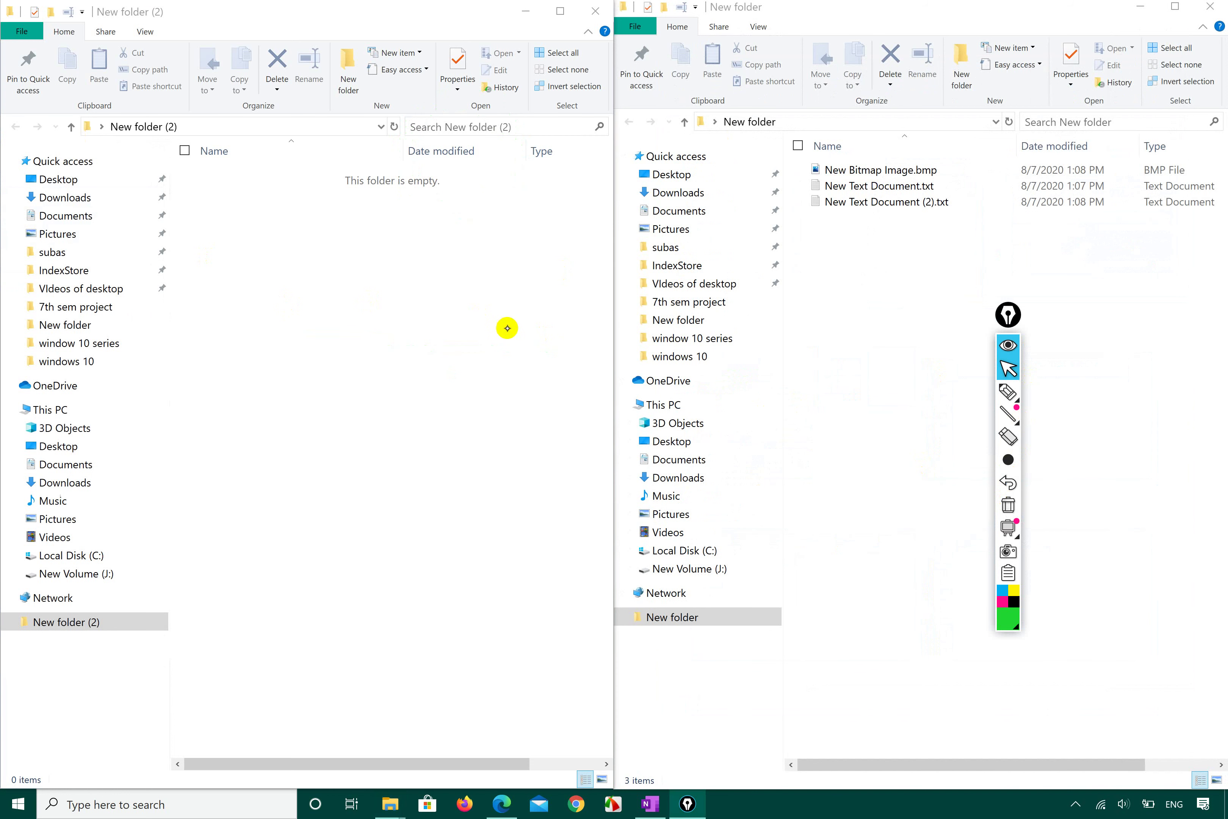
click(942, 279)
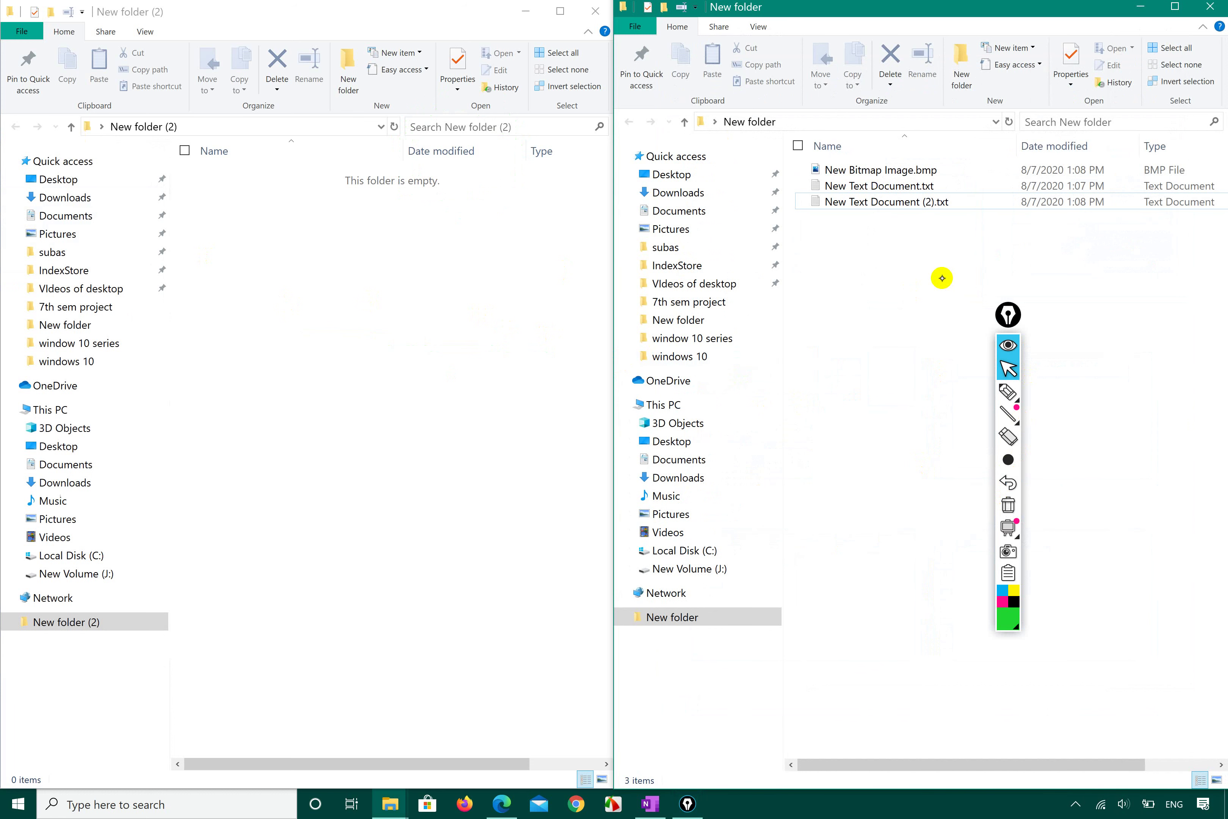
- Handwrite COPY with the green annotation pen in the empty area below New folder's files
click(1007, 391)
click(1032, 391)
mouse_move(842, 405)
mouse_down()
mouse_move(809, 422)
mouse_move(843, 449)
mouse_up()
mouse_move(858, 401)
mouse_down()
mouse_move(867, 428)
mouse_move(861, 404)
mouse_up()
drag(893, 383, 905, 471)
mouse_move(884, 388)
mouse_down()
mouse_move(906, 408)
mouse_move(951, 395)
mouse_up()
drag(959, 351, 965, 444)
- Handwrite MOVE with a dark red annotation pen below COPY and switch the pen color back to green
click(1008, 618)
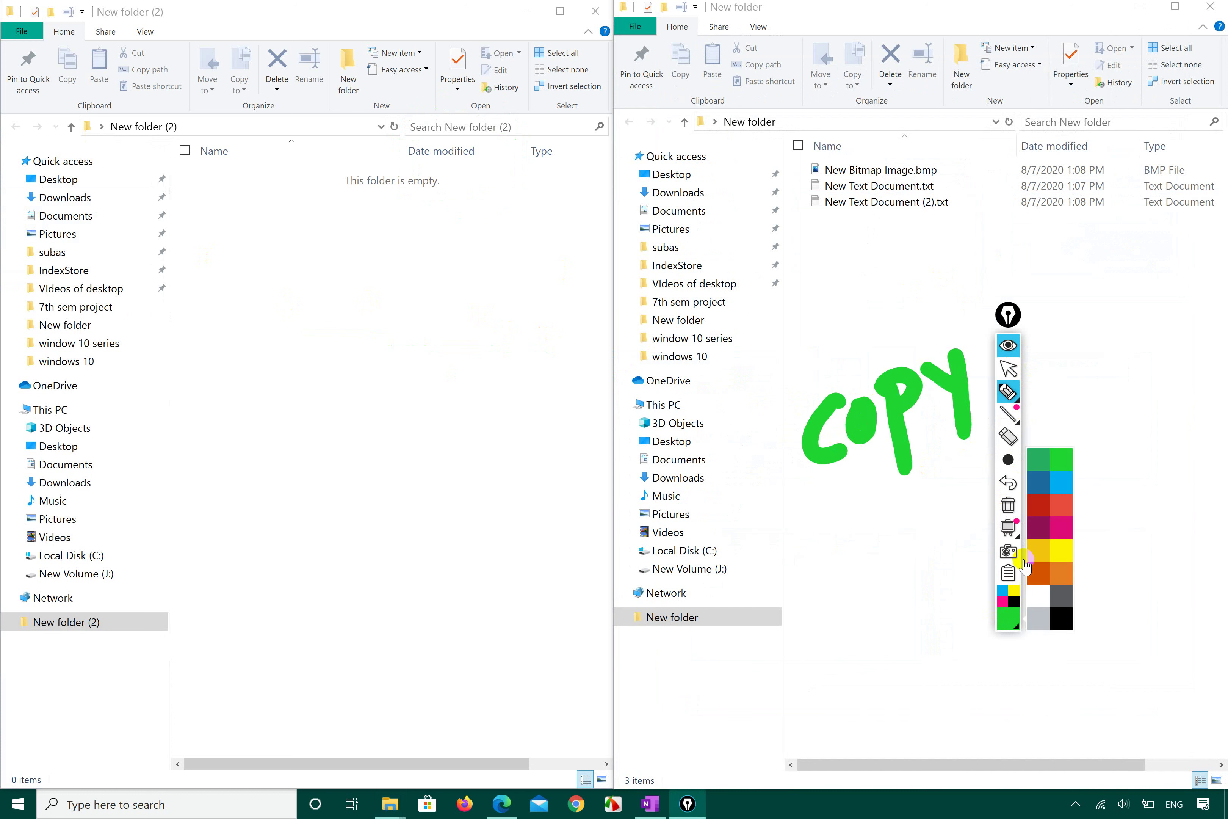
click(1039, 504)
mouse_move(793, 573)
mouse_down()
mouse_move(807, 613)
mouse_move(827, 560)
mouse_move(872, 602)
mouse_move(899, 536)
mouse_move(959, 507)
mouse_move(970, 536)
mouse_move(982, 533)
mouse_up()
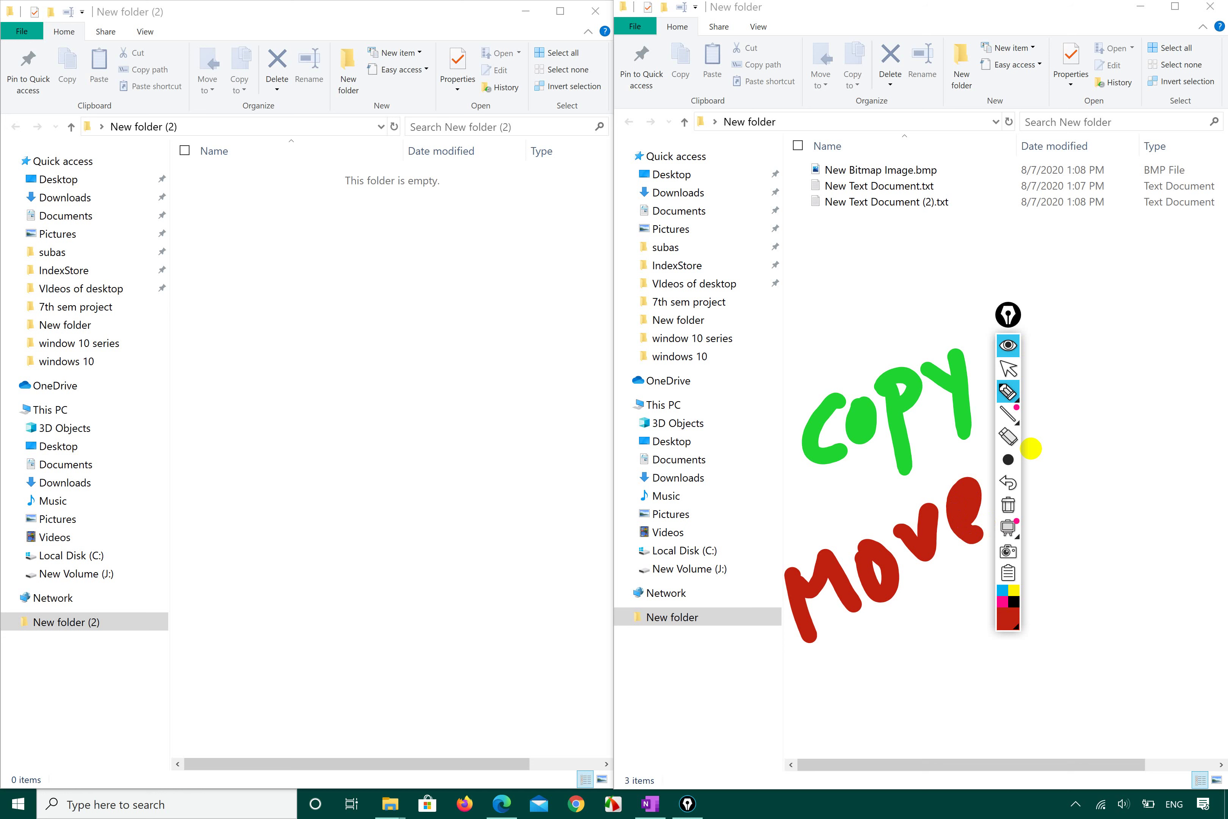
click(1008, 618)
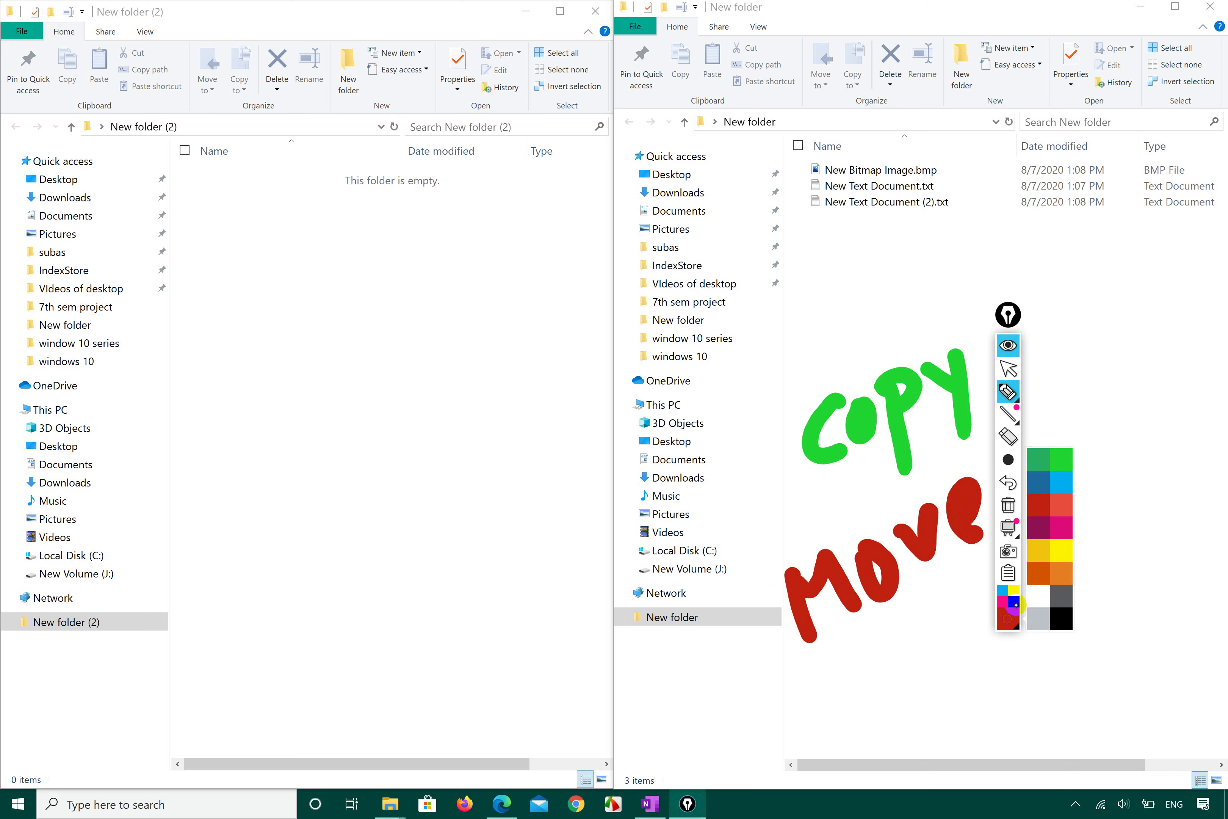
click(1049, 447)
- Try marking New Bitmap Image.bmp with a green stroke, an arrow into New folder (2) and a box there, and undo them
mouse_move(811, 181)
mouse_down()
mouse_move(946, 173)
mouse_move(912, 175)
mouse_up()
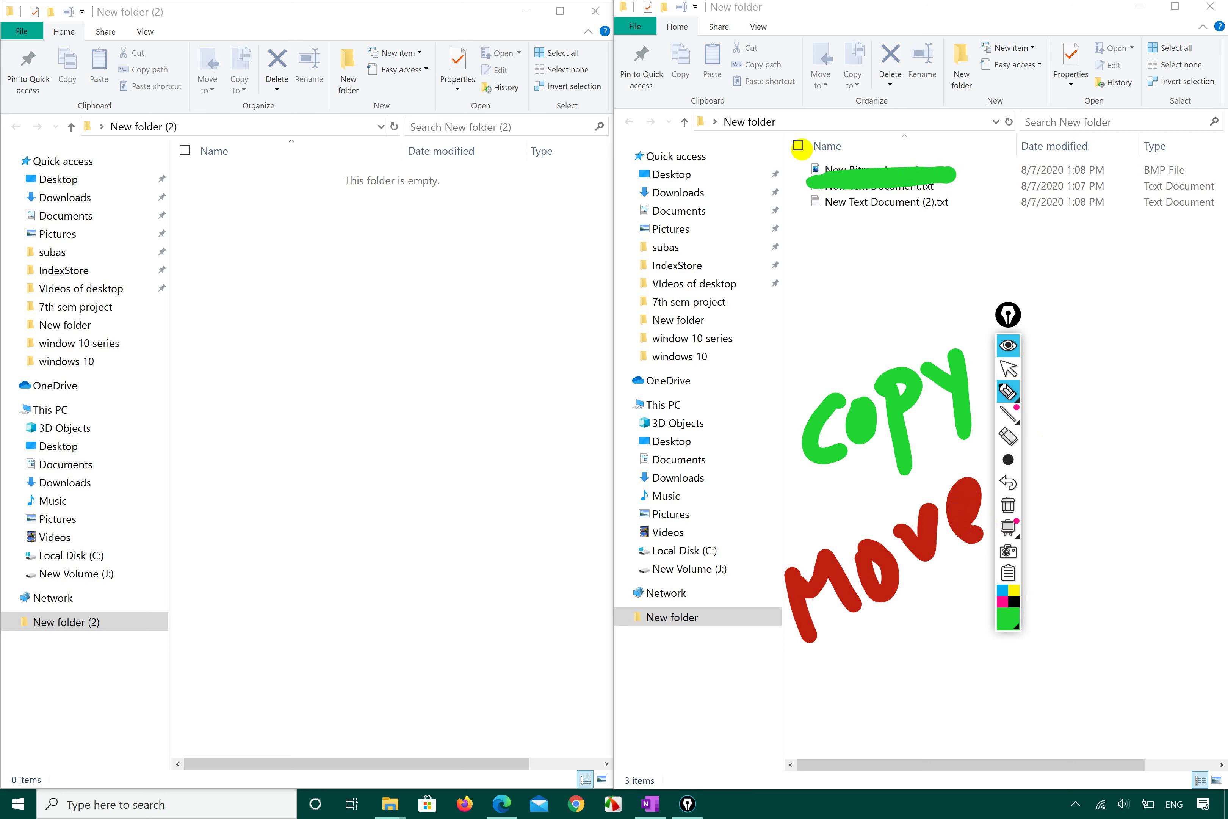
key(ctrl+z)
mouse_move(830, 159)
mouse_down()
mouse_move(808, 117)
mouse_move(517, 87)
mouse_move(348, 224)
mouse_up()
mouse_move(320, 174)
mouse_down()
mouse_move(360, 234)
mouse_move(381, 210)
mouse_up()
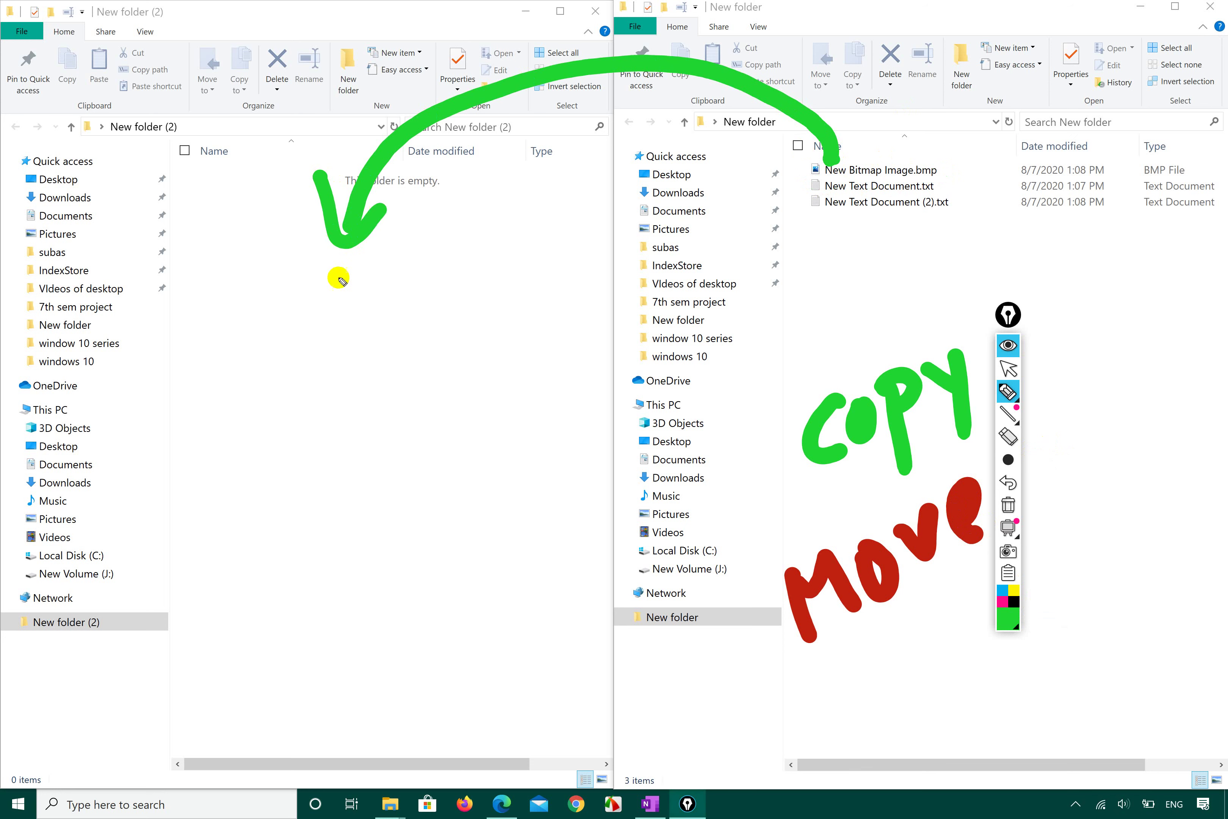
mouse_move(275, 286)
mouse_down()
mouse_move(384, 247)
mouse_move(524, 309)
mouse_move(301, 363)
mouse_up()
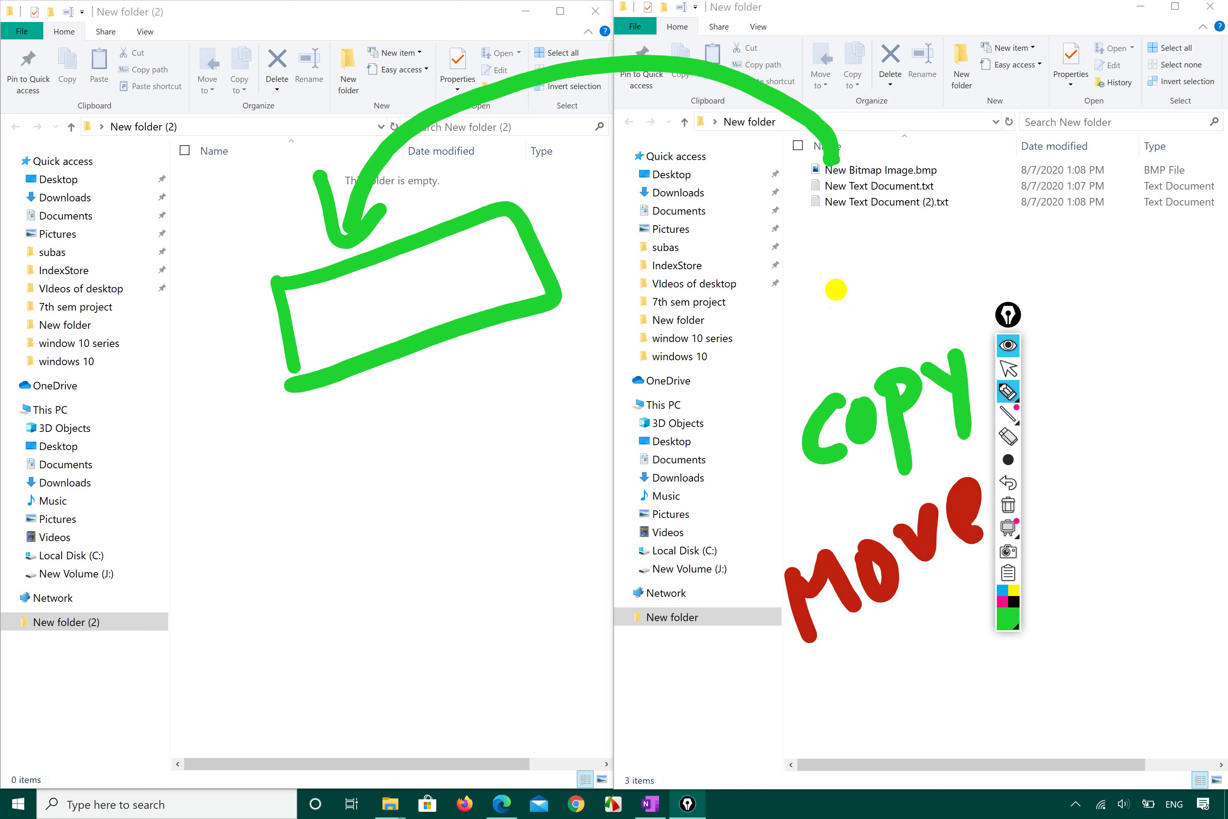
mouse_move(488, 359)
mouse_down()
mouse_move(410, 309)
mouse_move(353, 247)
mouse_move(353, 261)
mouse_up()
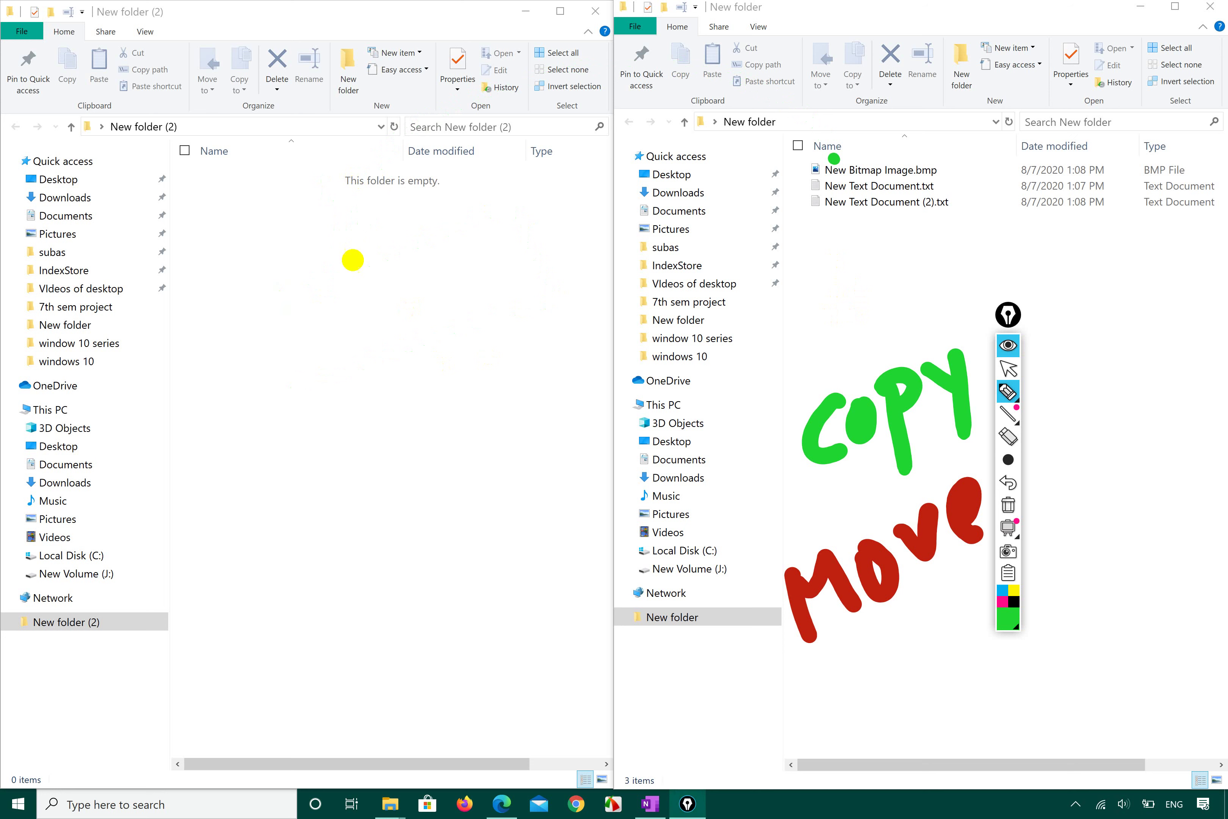
- Draw thick green arrows from New Bitmap Image.bmp and New Text Document (2).txt into the empty New folder (2) window
mouse_move(832, 158)
mouse_down()
mouse_move(355, 155)
mouse_move(306, 232)
mouse_up()
mouse_move(310, 146)
mouse_down()
mouse_move(305, 200)
mouse_move(379, 224)
mouse_up()
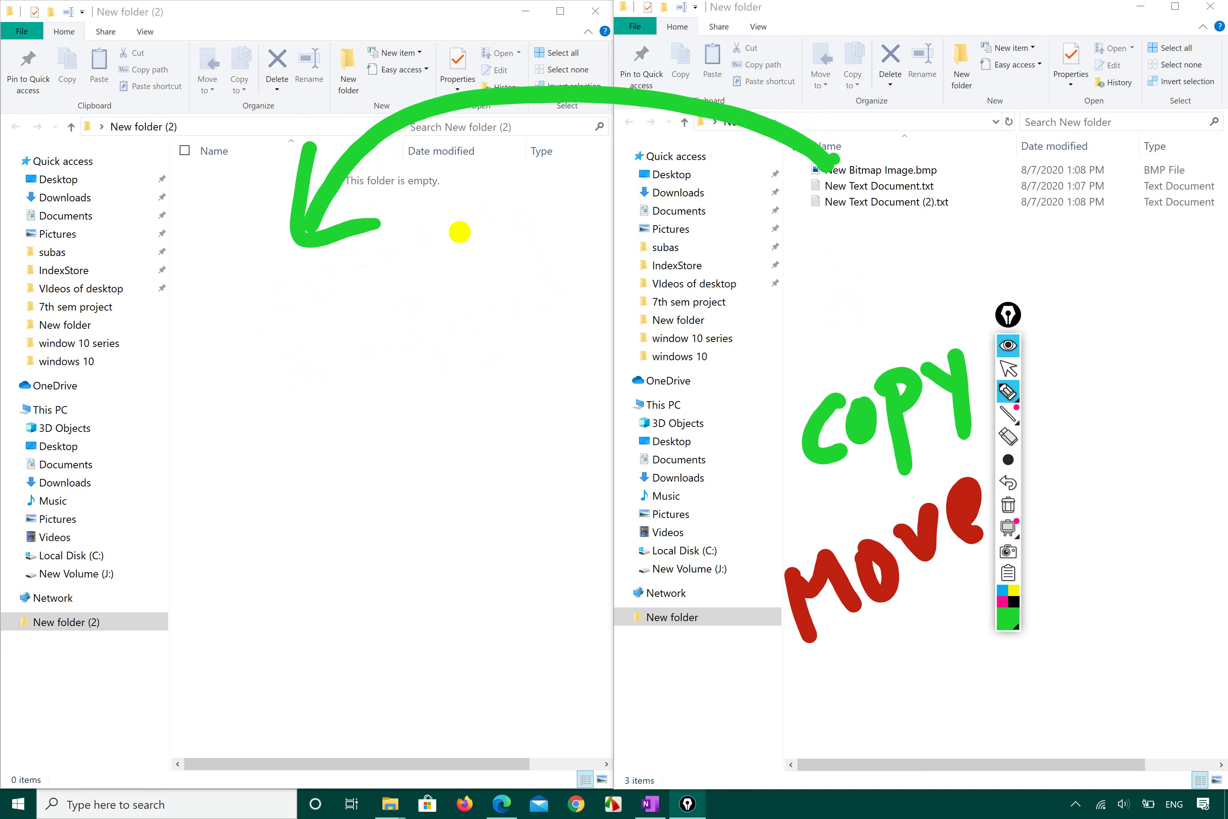
click(866, 211)
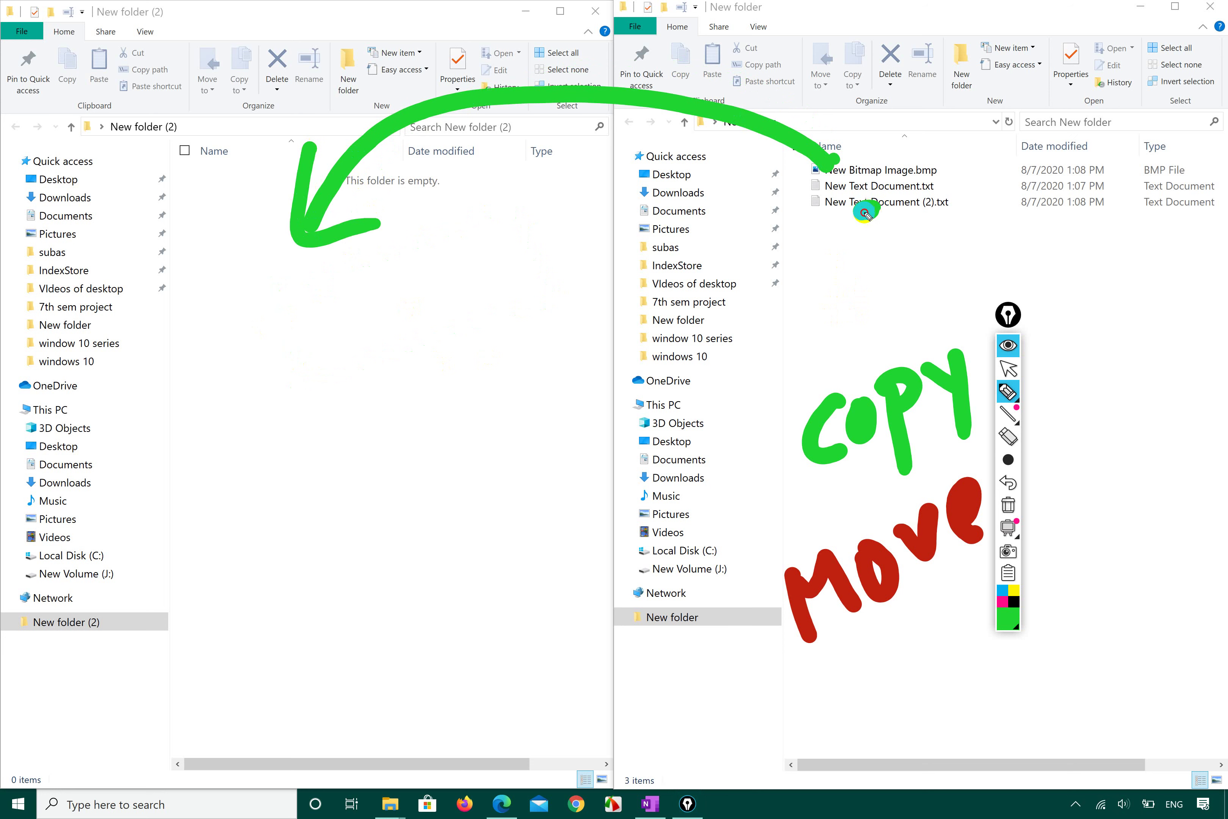
mouse_move(866, 211)
mouse_down()
mouse_move(505, 411)
mouse_move(350, 449)
mouse_up()
drag(407, 376, 383, 486)
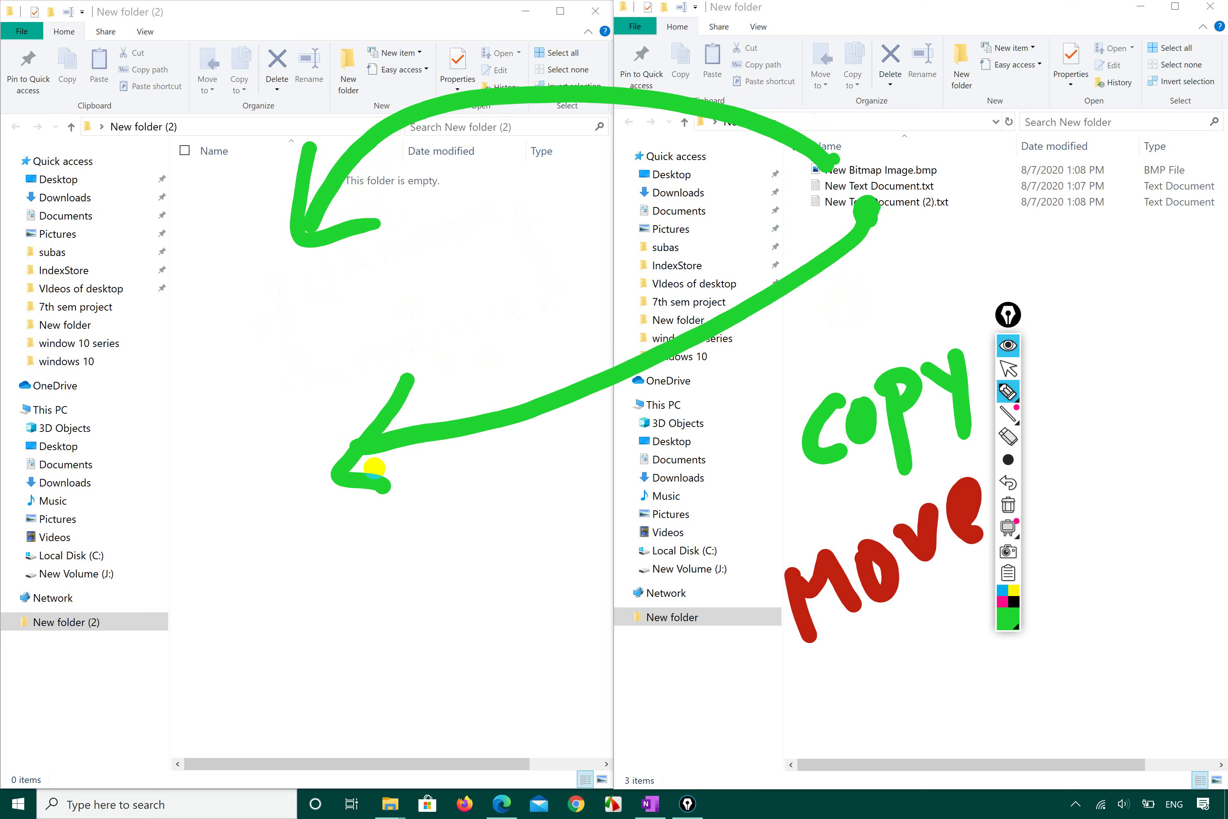
mouse_move(863, 209)
mouse_down()
mouse_move(845, 254)
mouse_move(490, 425)
mouse_move(353, 453)
mouse_up()
drag(420, 379, 401, 486)
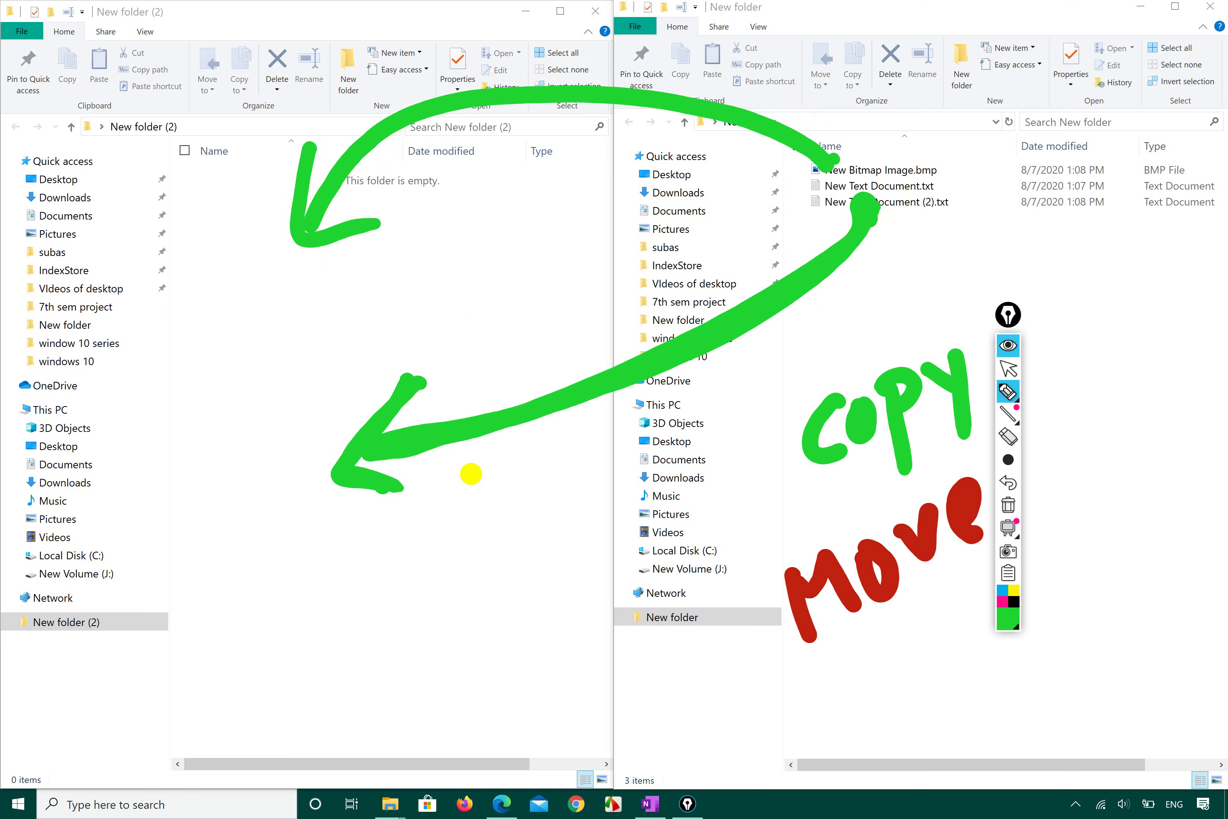
drag(824, 161, 830, 174)
- Try another green stroke from New folder across to New folder (2) above the arrows and undo it
mouse_move(867, 123)
mouse_down()
mouse_move(854, 135)
mouse_move(867, 121)
mouse_move(710, 42)
mouse_move(292, 113)
mouse_up()
key(ctrl+z)
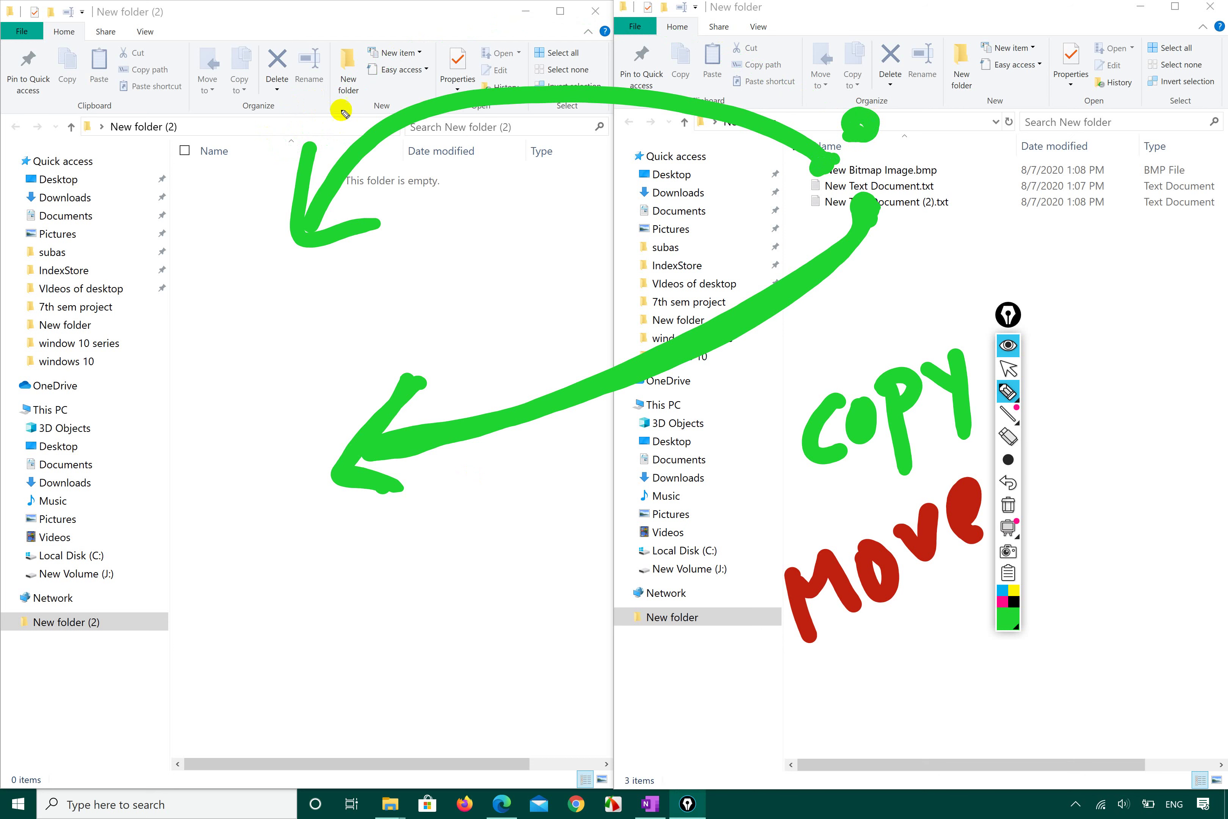
key(ctrl+z)
key(ctrl+z)
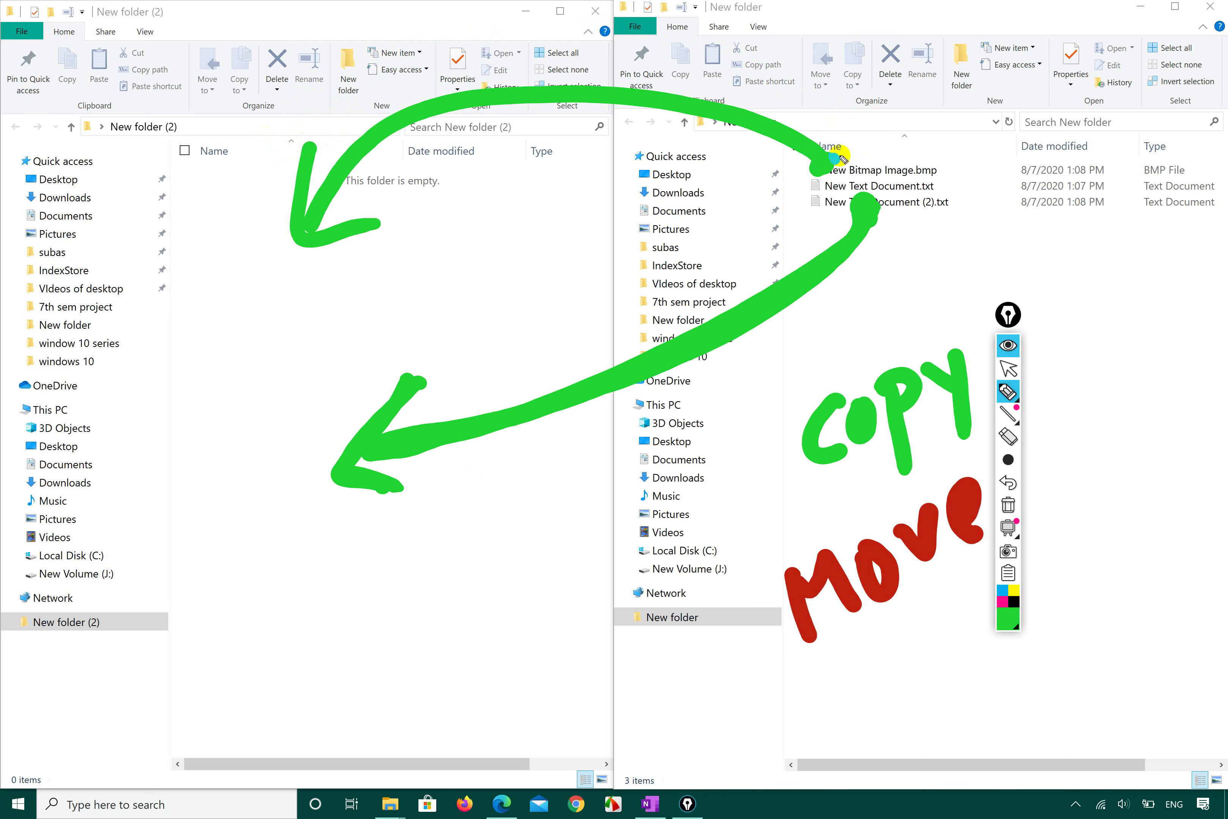
- Undo the green arrow strokes between the folder windows, keeping only the upper arrowhead in New folder (2)
key(ctrl+z)
mouse_move(864, 212)
mouse_down()
mouse_move(866, 232)
mouse_move(417, 464)
mouse_up()
key(ctrl+z)
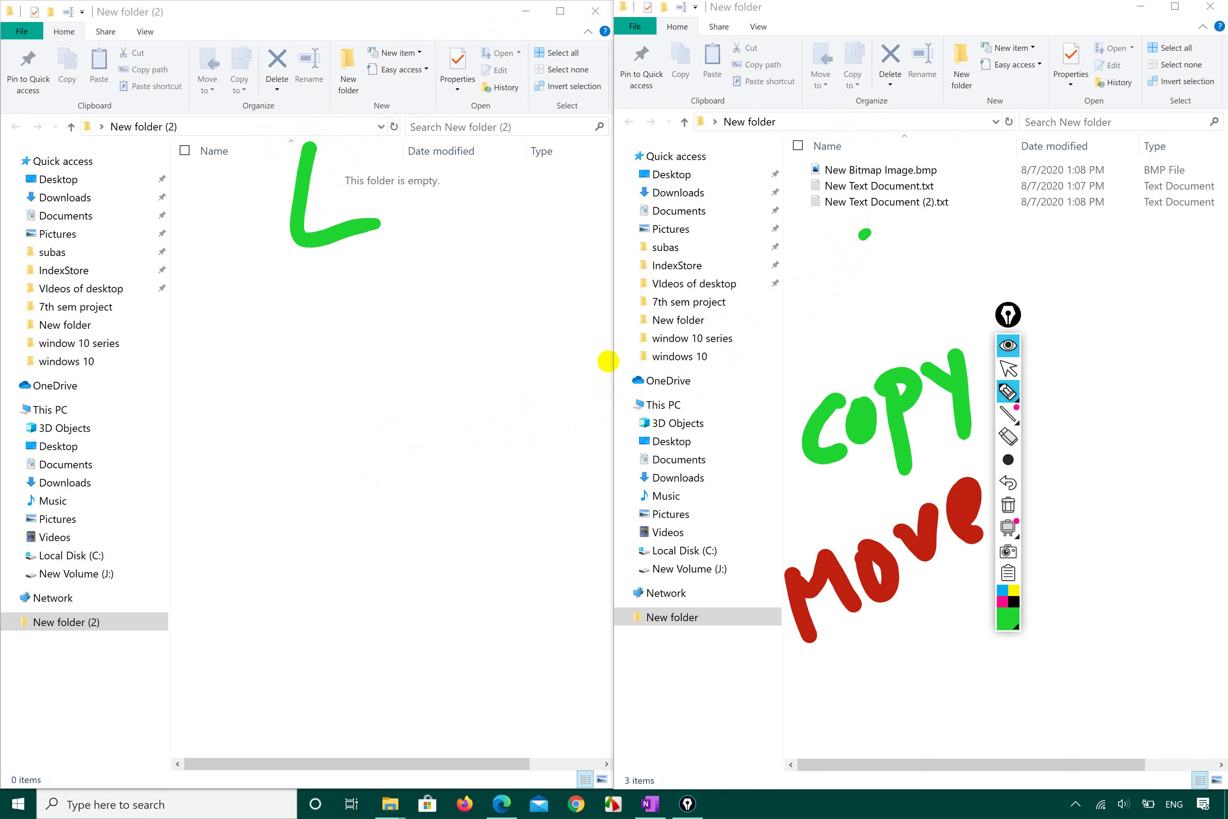
- Draw a light red arrow from below New Text Document (2).txt into the New folder (2) window
click(1012, 623)
click(1061, 504)
mouse_move(866, 234)
mouse_down()
mouse_move(746, 389)
mouse_move(364, 554)
mouse_up()
drag(412, 480, 491, 611)
- Draw a darker green curve from New Bitmap Image.bmp to the green arrowhead in New folder (2), and return to cursor mode
click(1010, 618)
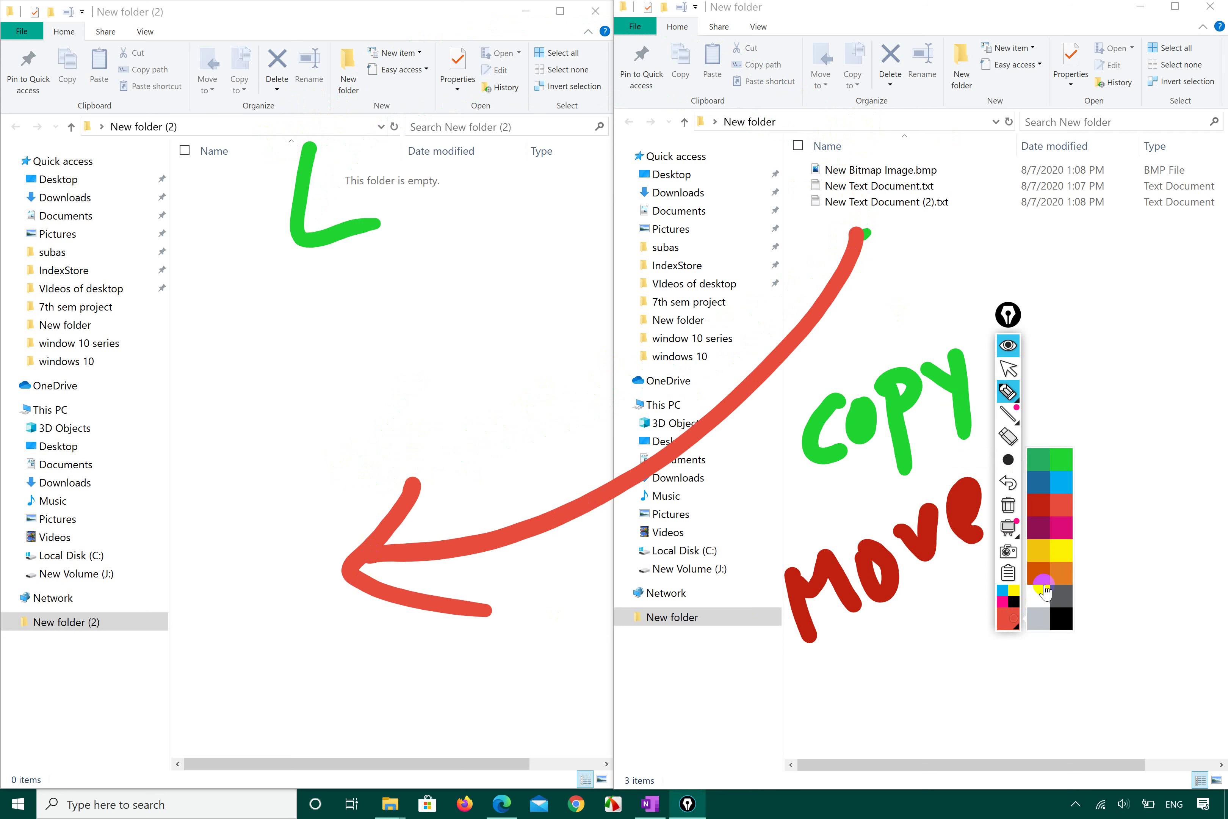
click(1044, 467)
mouse_move(874, 151)
mouse_down()
mouse_move(869, 140)
mouse_move(338, 201)
mouse_up()
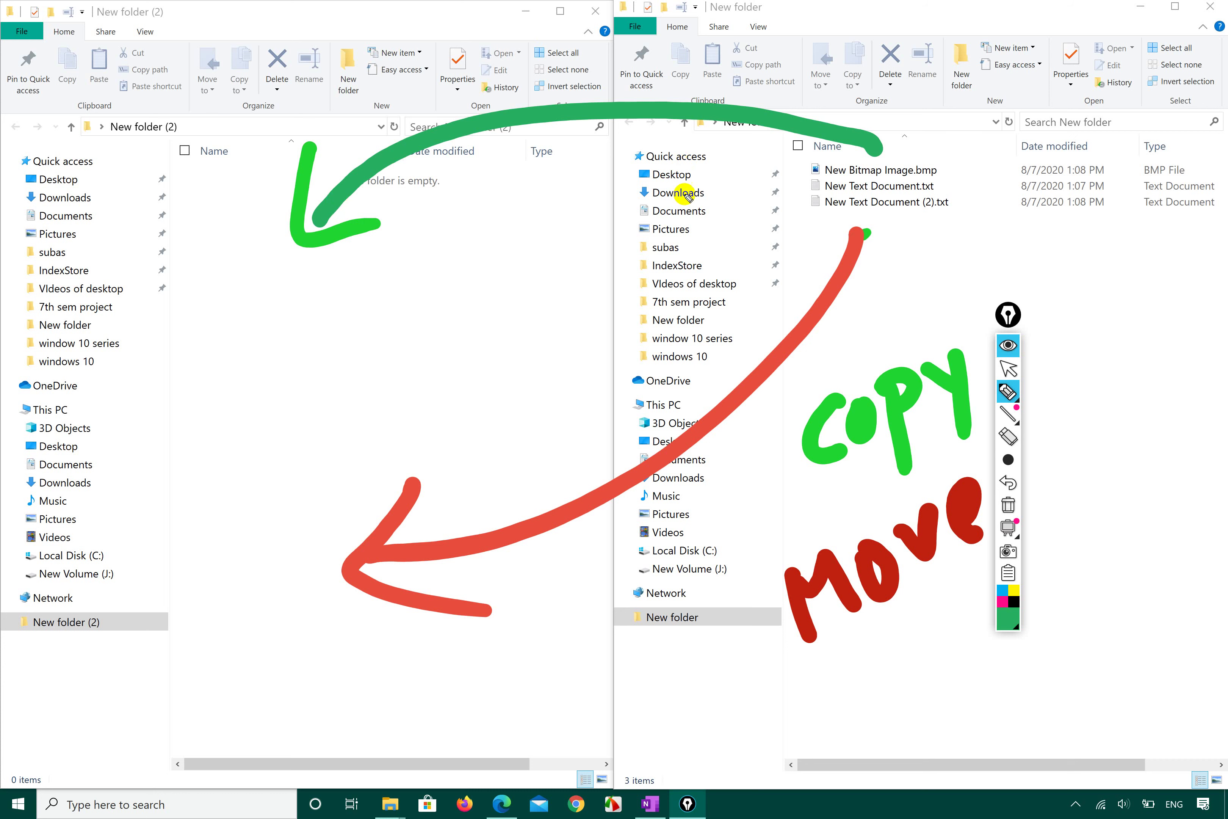
click(1009, 369)
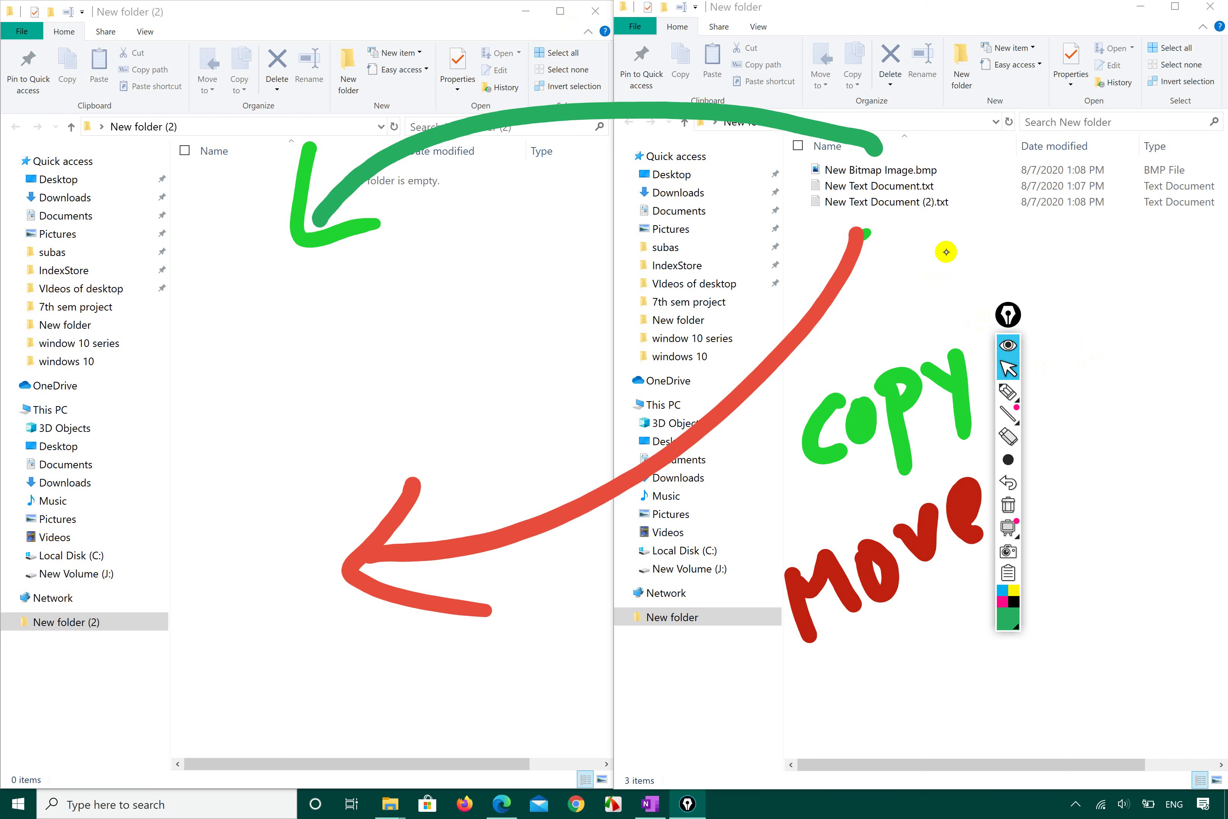
- Copy New Bitmap Image.bmp from New folder and paste it into New folder (2), leaving the pasted file unselected
click(893, 171)
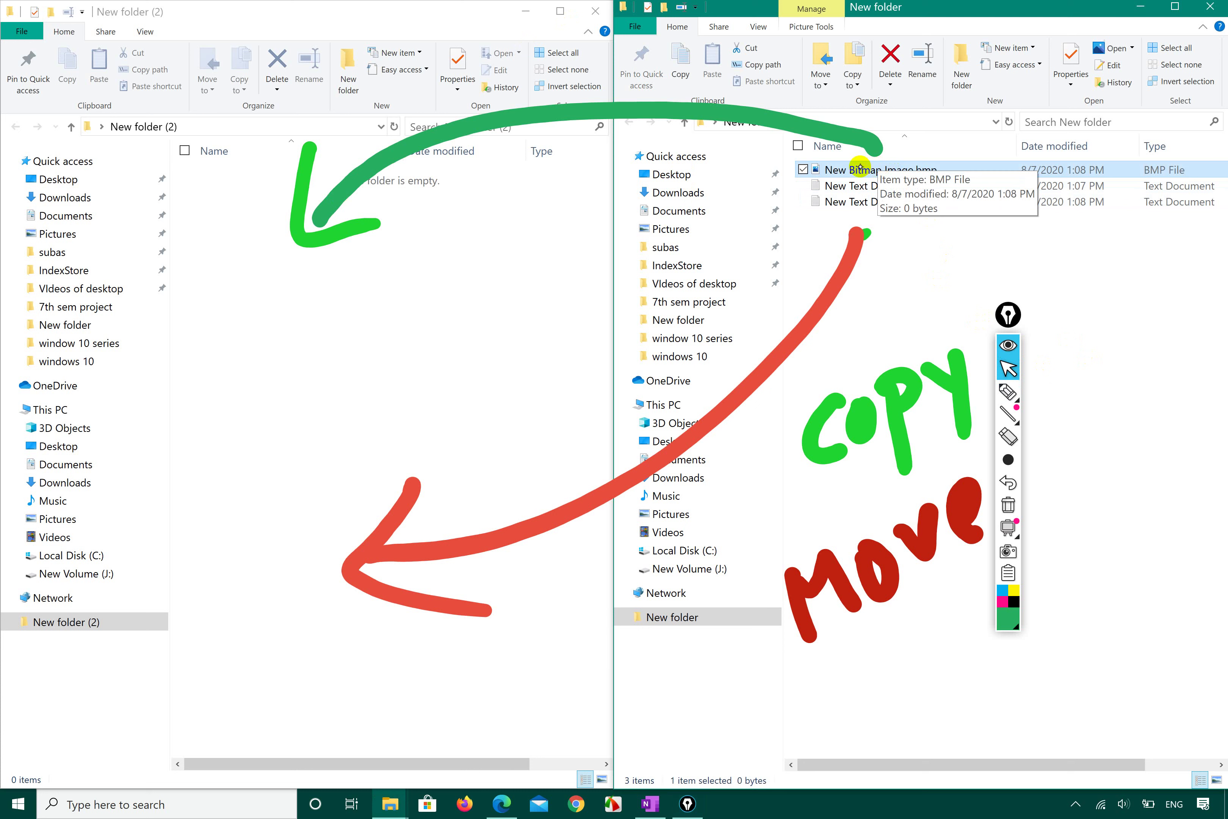
right_click(859, 166)
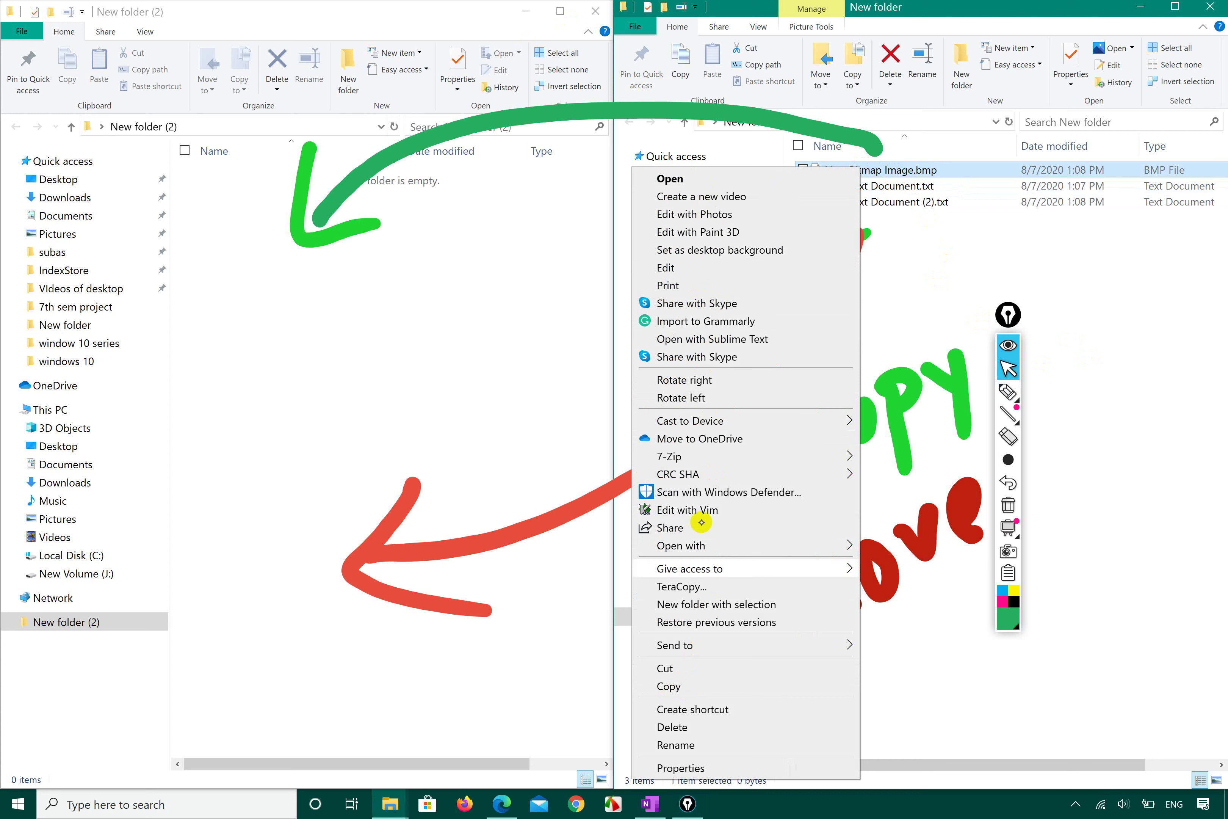
click(694, 683)
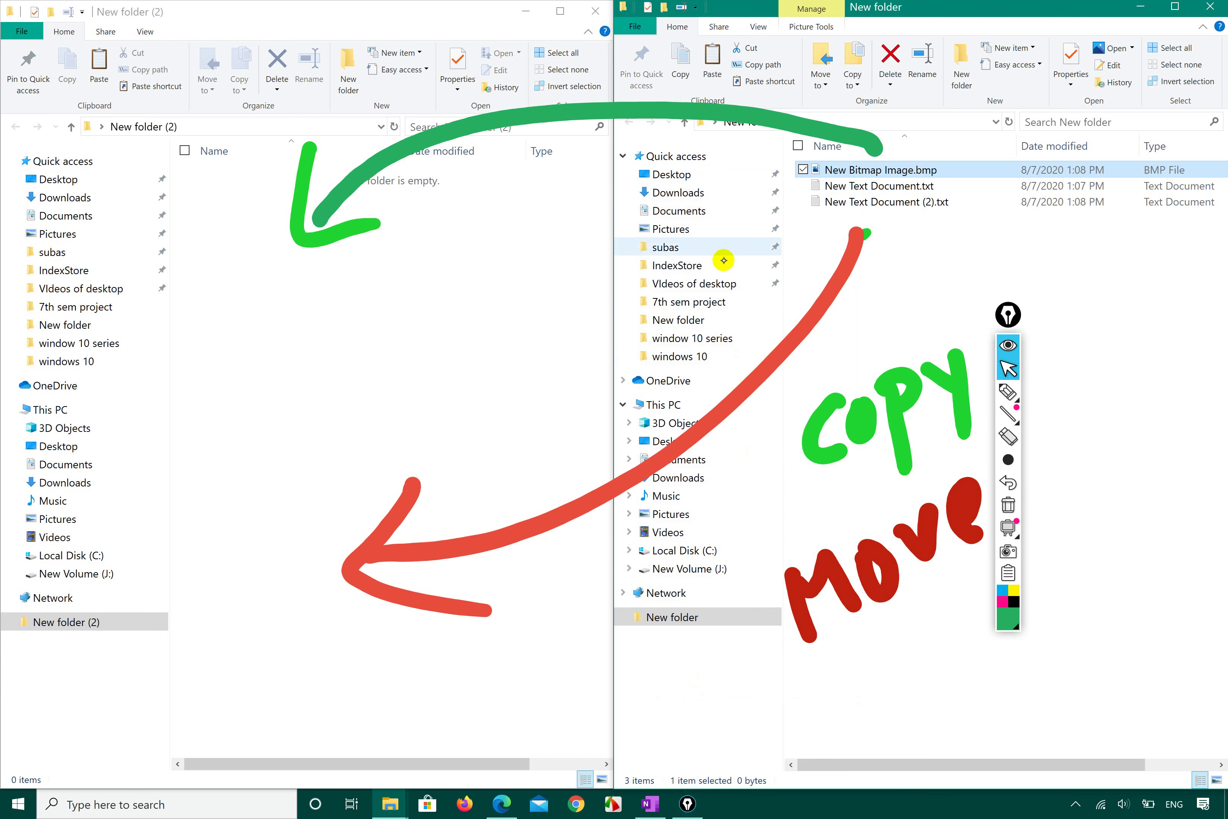
click(238, 253)
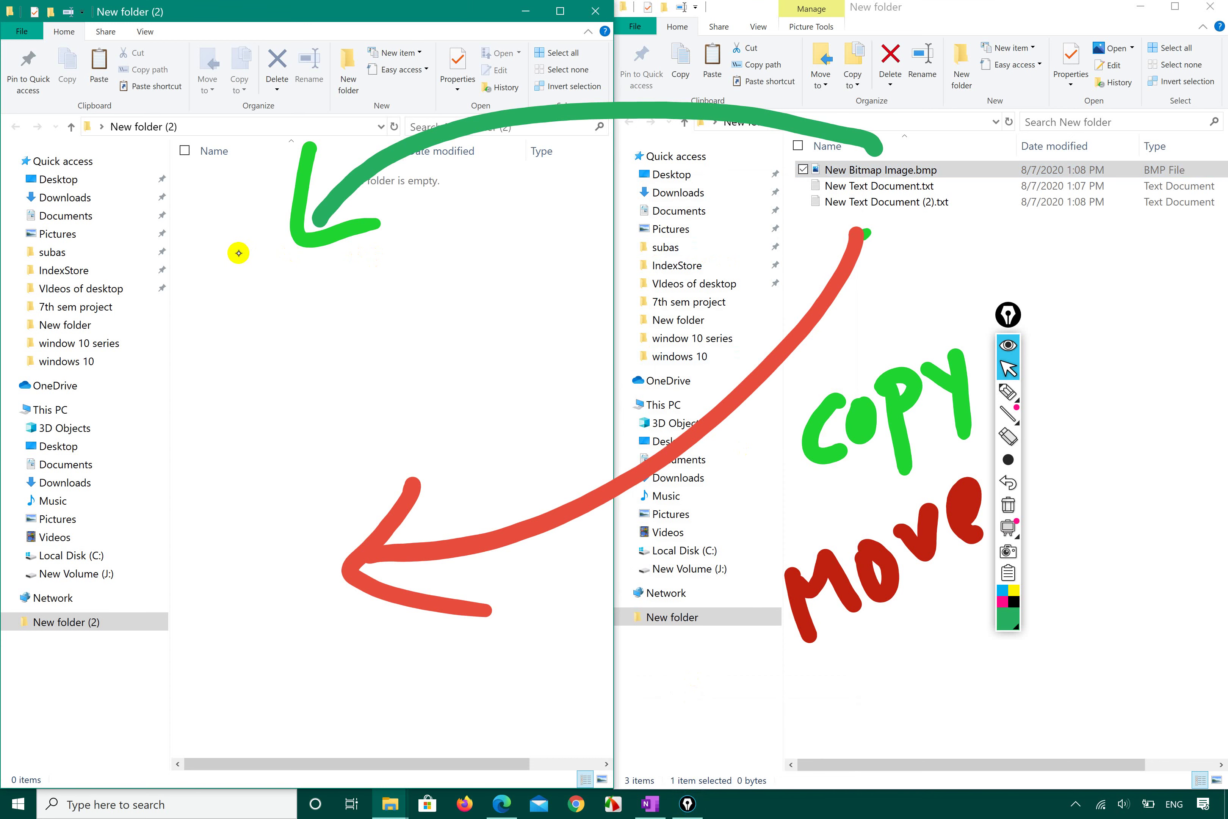
right_click(239, 254)
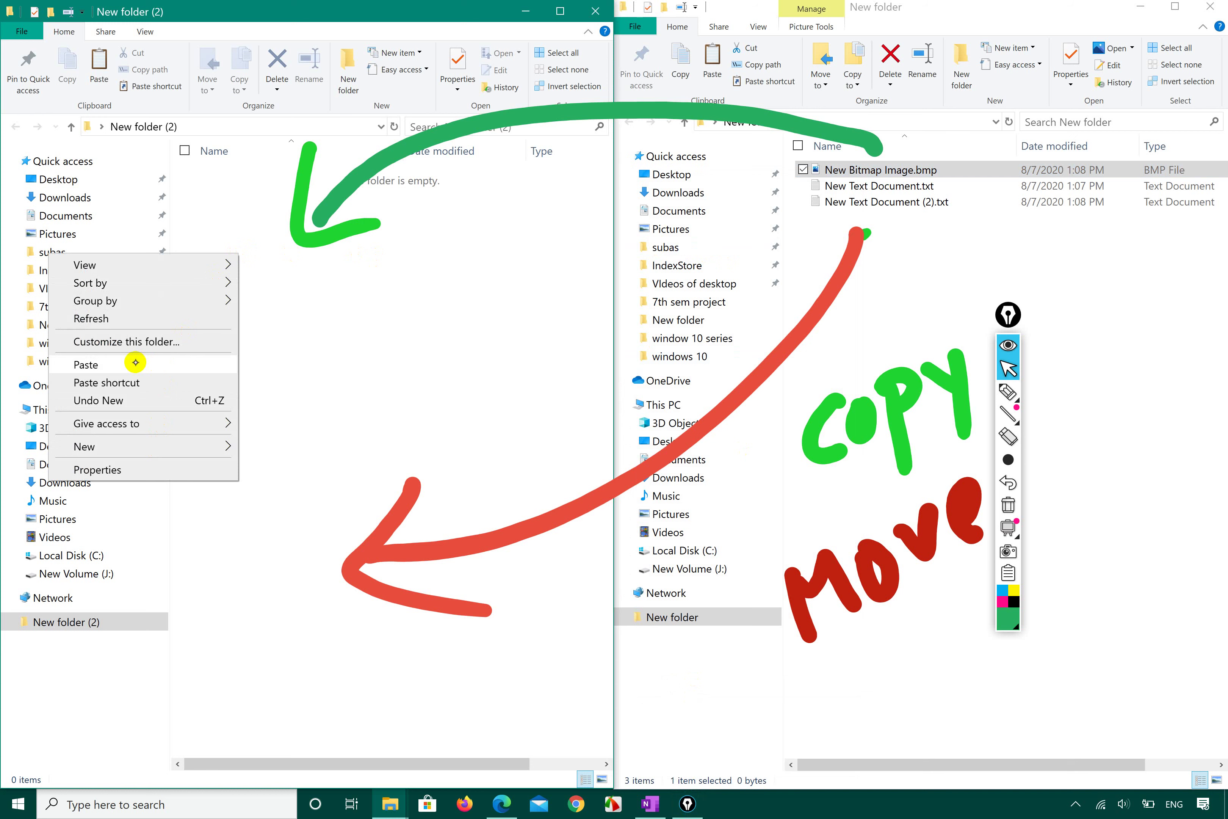
click(347, 307)
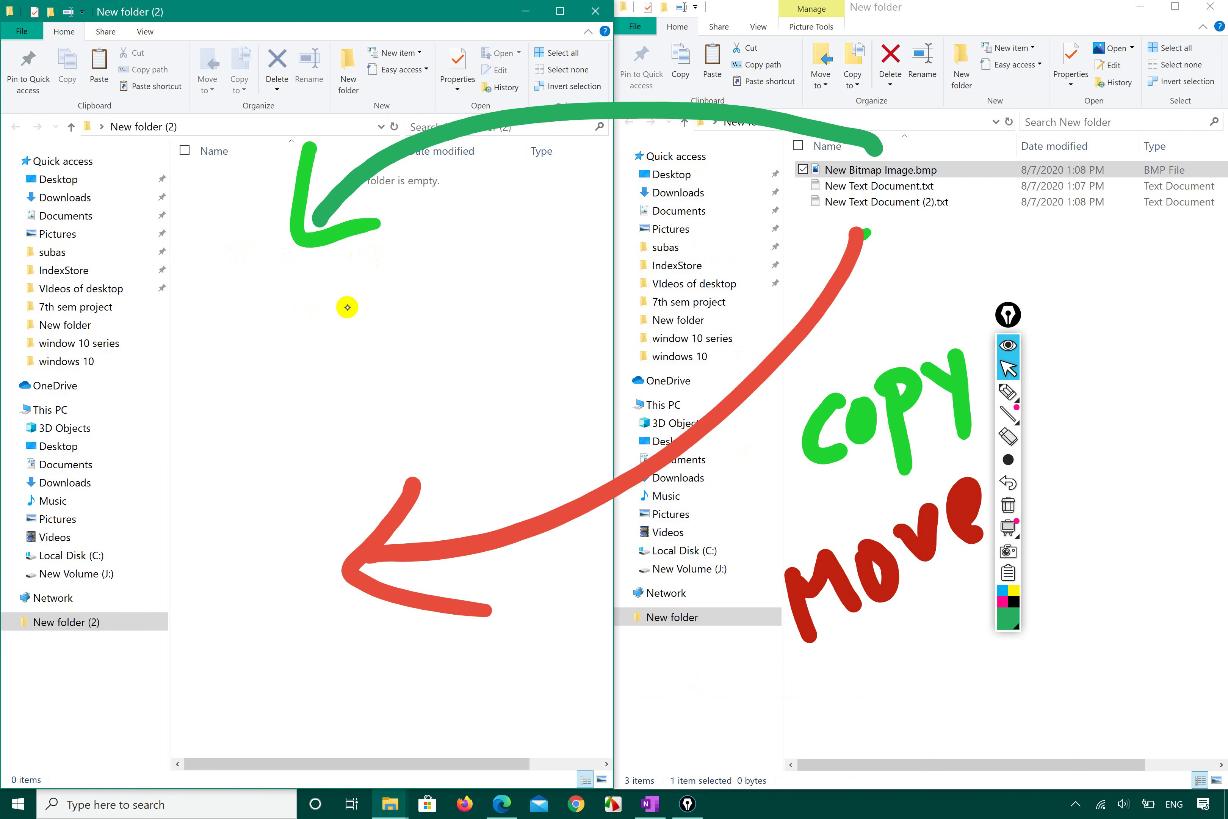
right_click(347, 307)
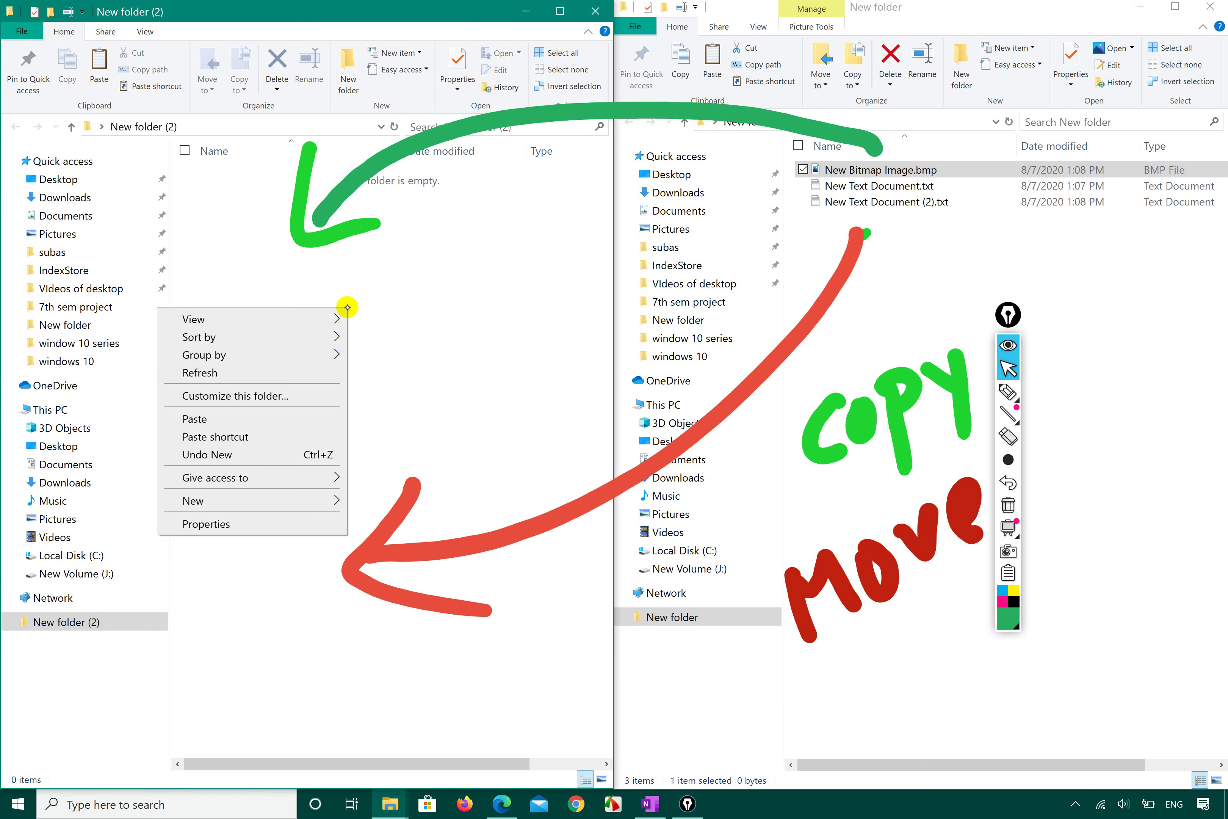
click(223, 418)
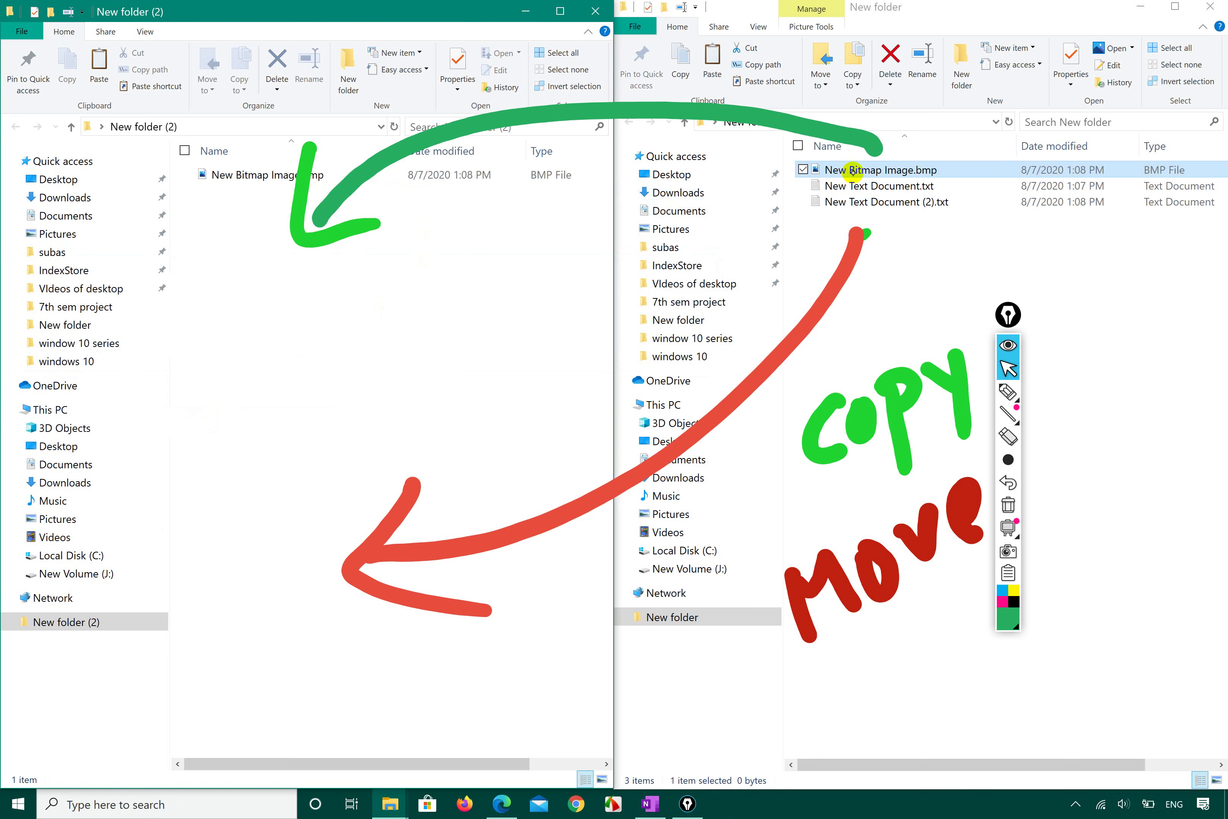
click(283, 174)
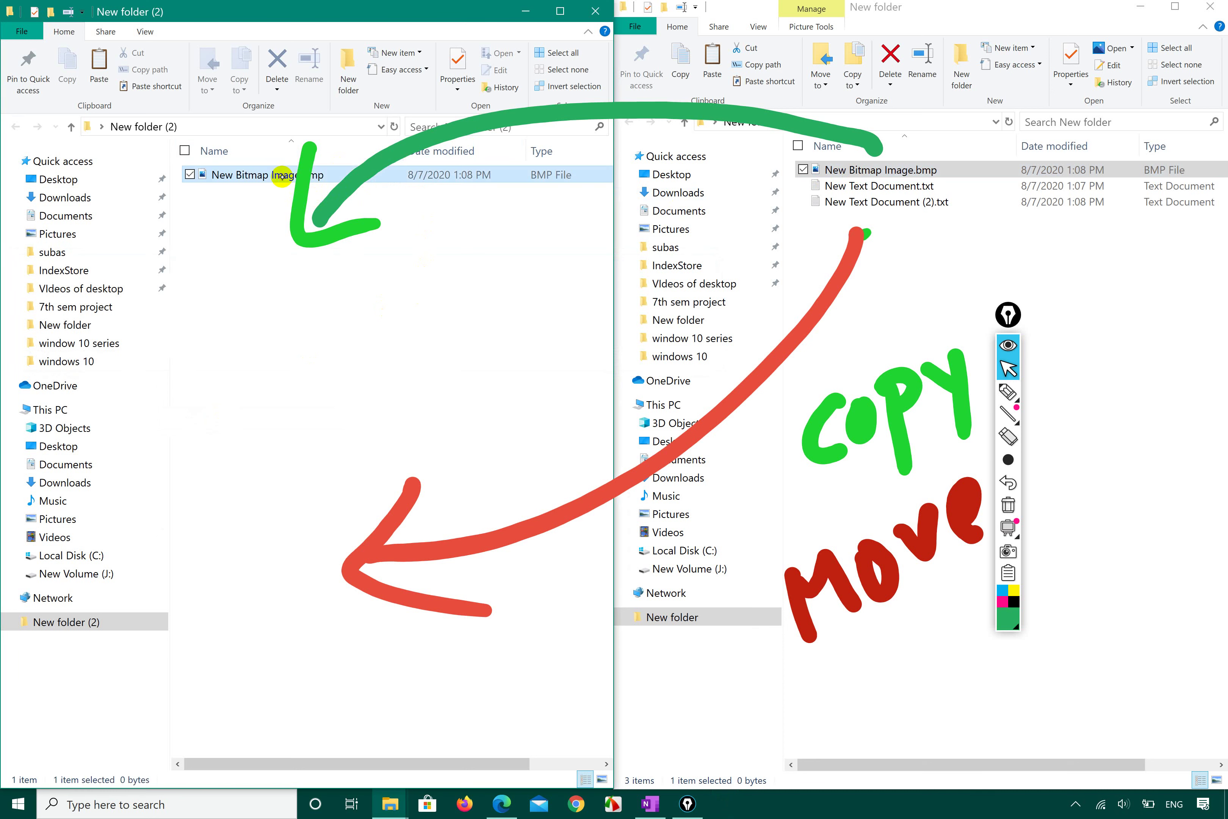
click(334, 329)
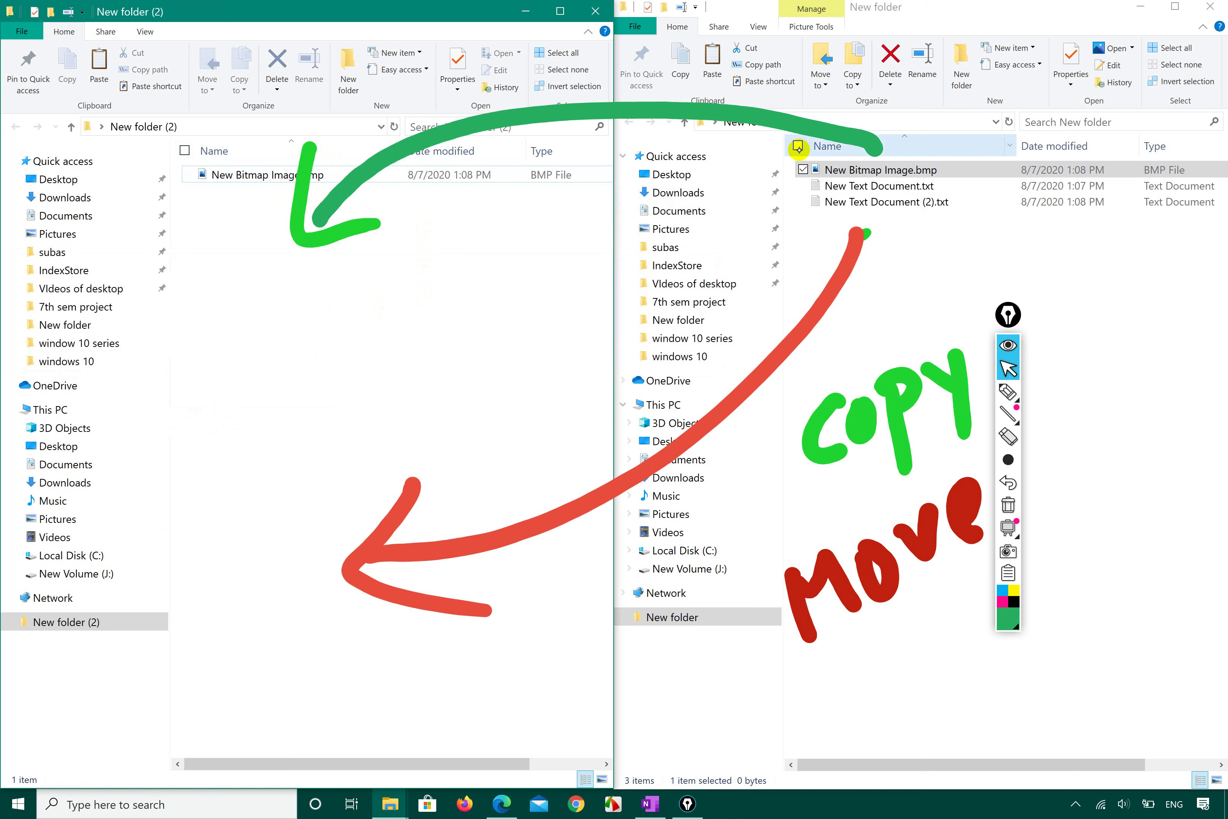
- Draw a dark red arrow from New Text Document.txt into New folder (2), and return to cursor mode
click(882, 186)
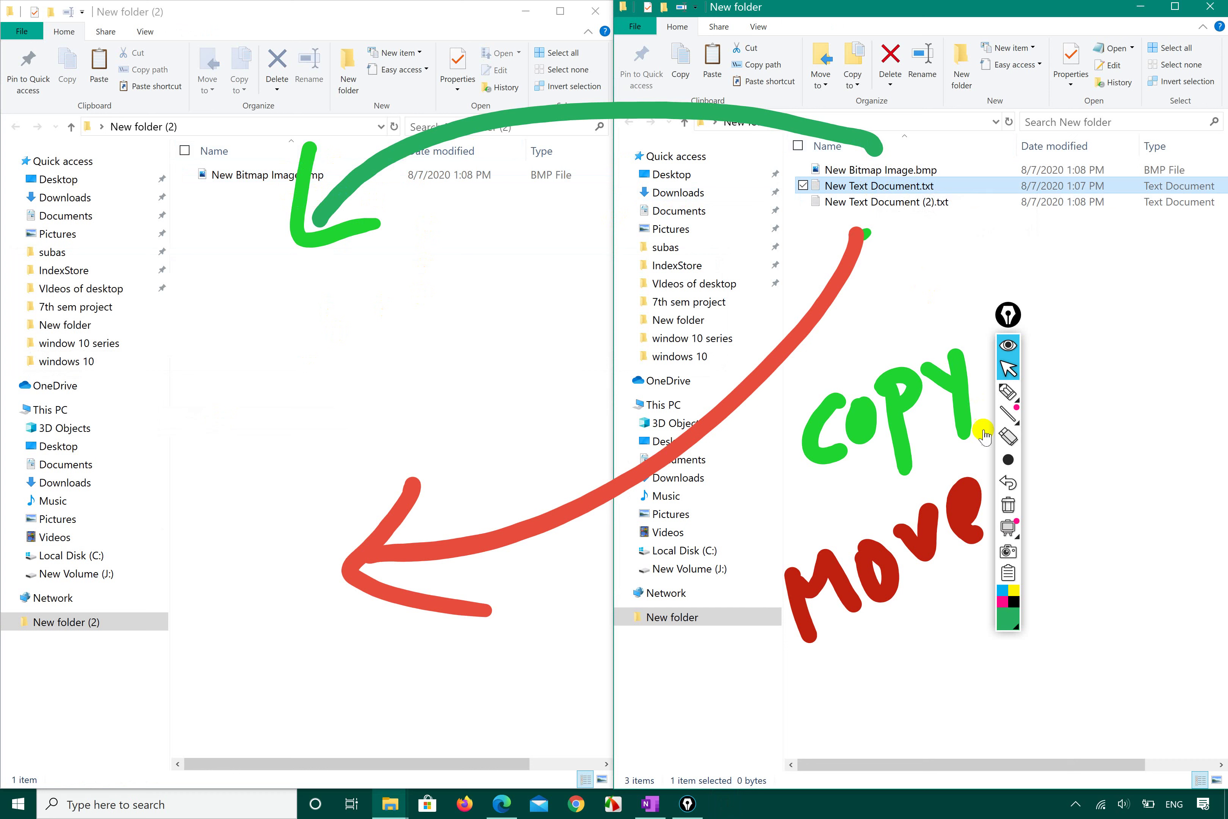
click(1008, 392)
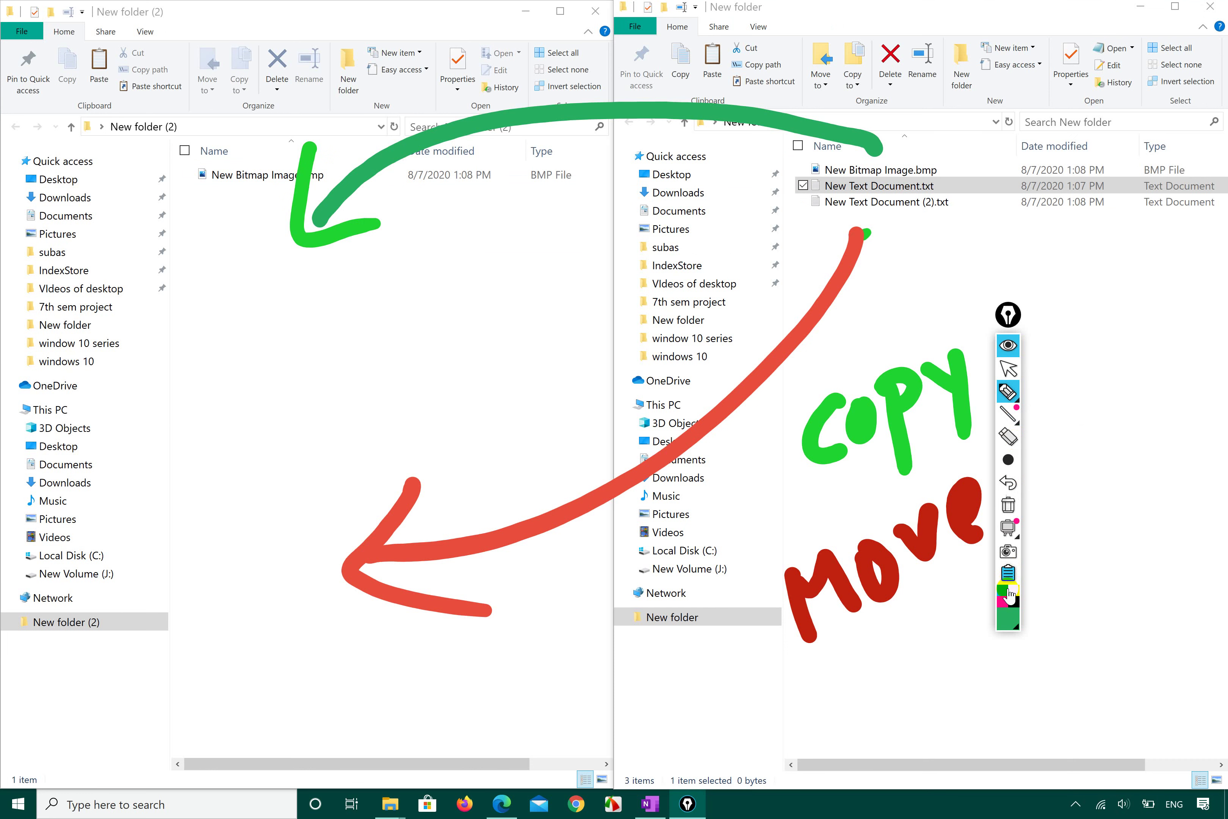
click(1005, 612)
click(1040, 504)
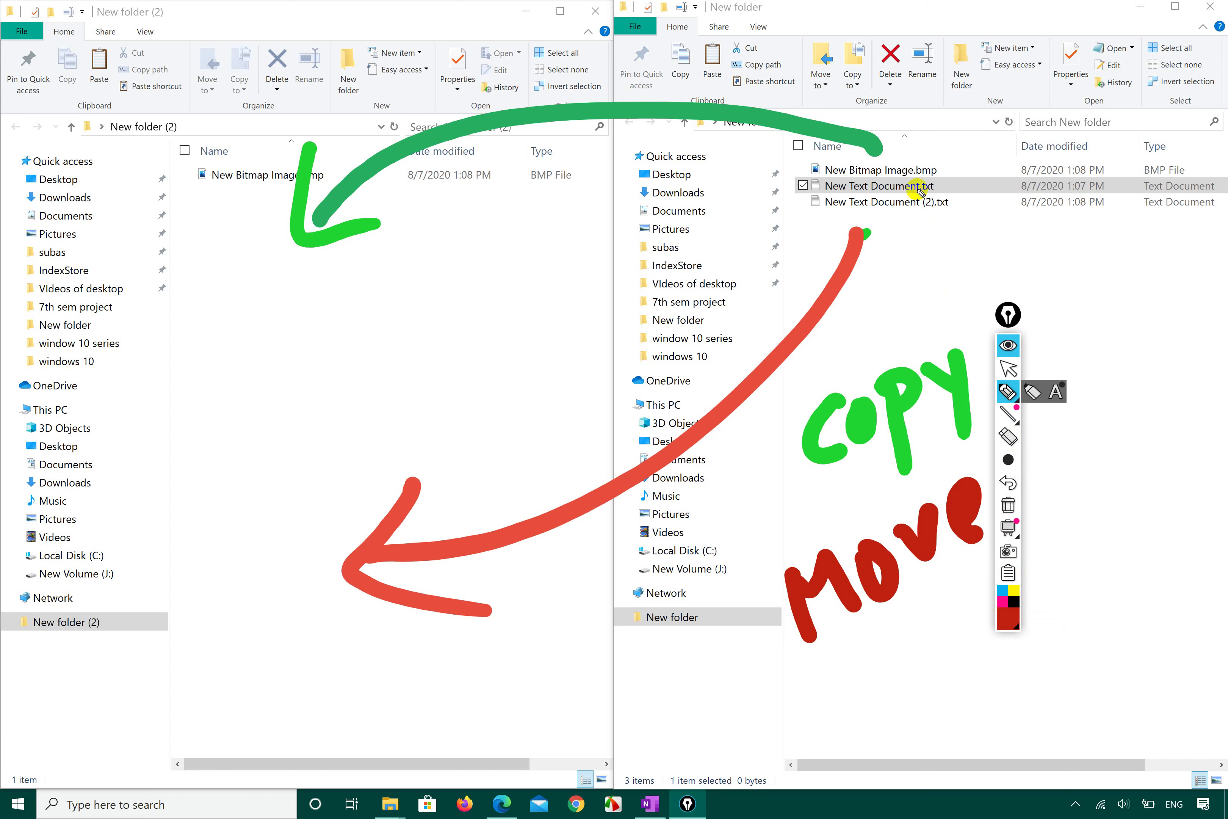
mouse_move(945, 188)
mouse_down()
mouse_move(901, 303)
mouse_move(488, 335)
mouse_move(294, 265)
mouse_move(293, 255)
mouse_move(347, 255)
mouse_up()
click(1009, 392)
click(1008, 368)
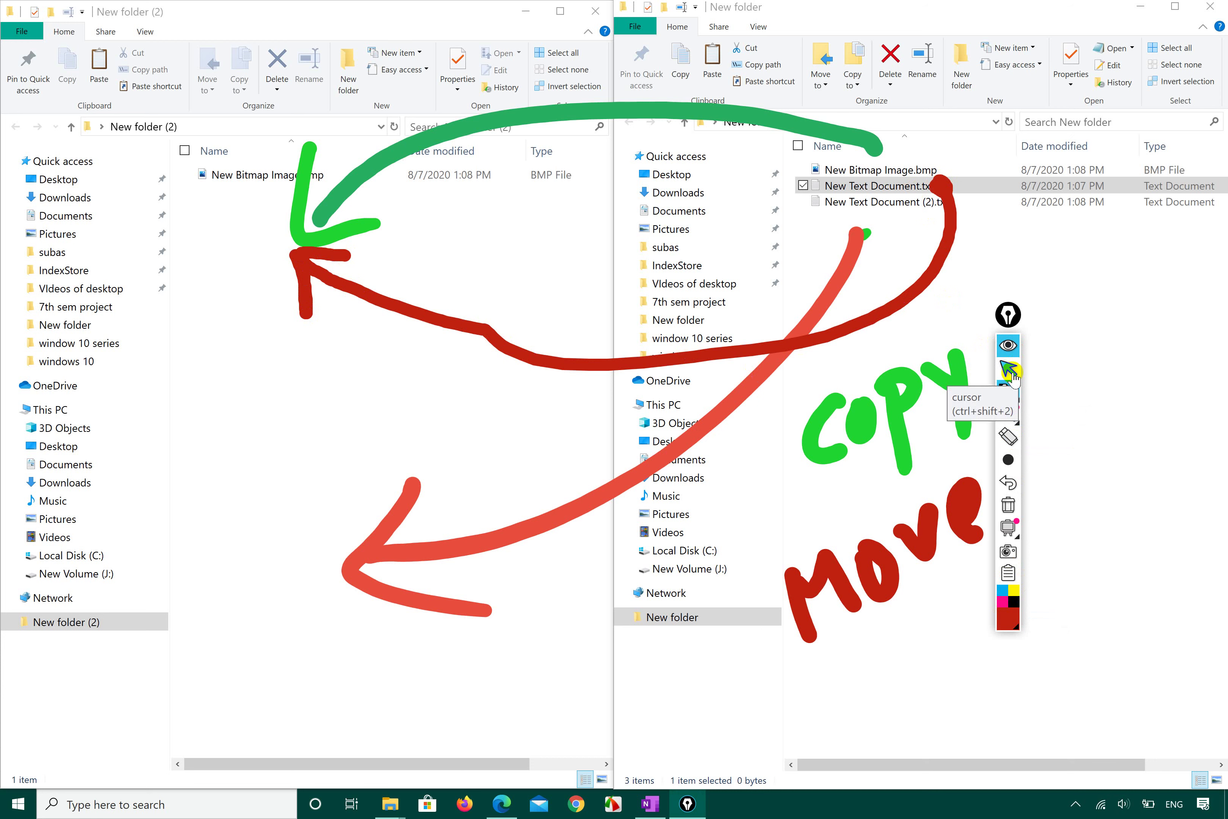
- Cut New Text Document.txt from New folder and paste it into New folder (2)
click(852, 187)
right_click(851, 187)
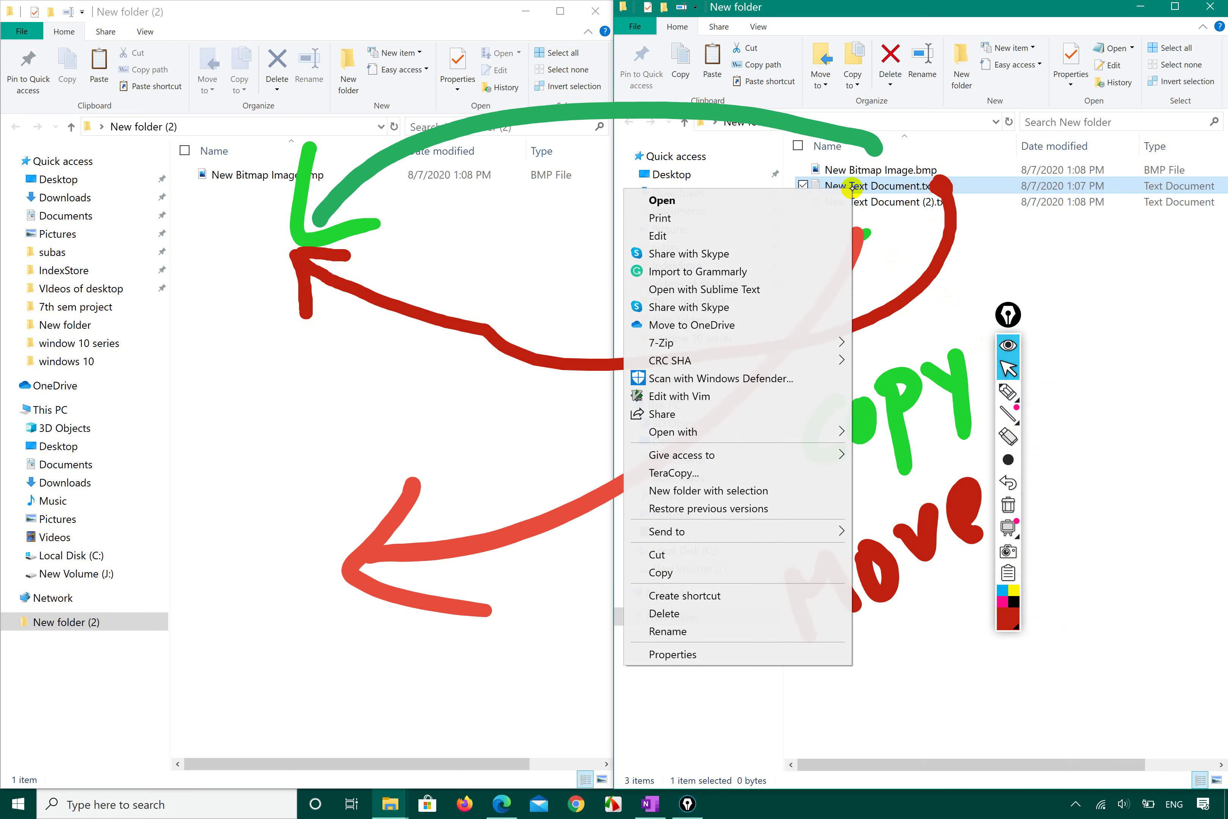
click(702, 555)
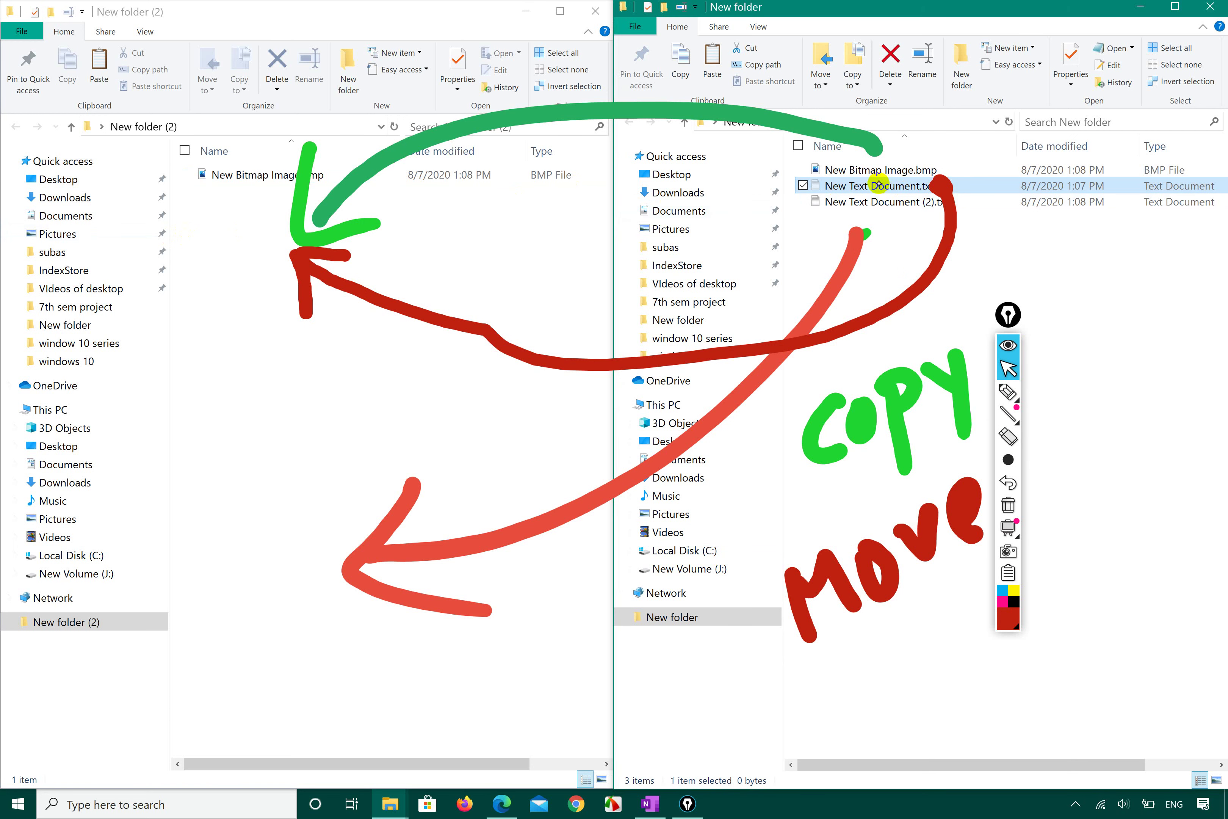
right_click(236, 231)
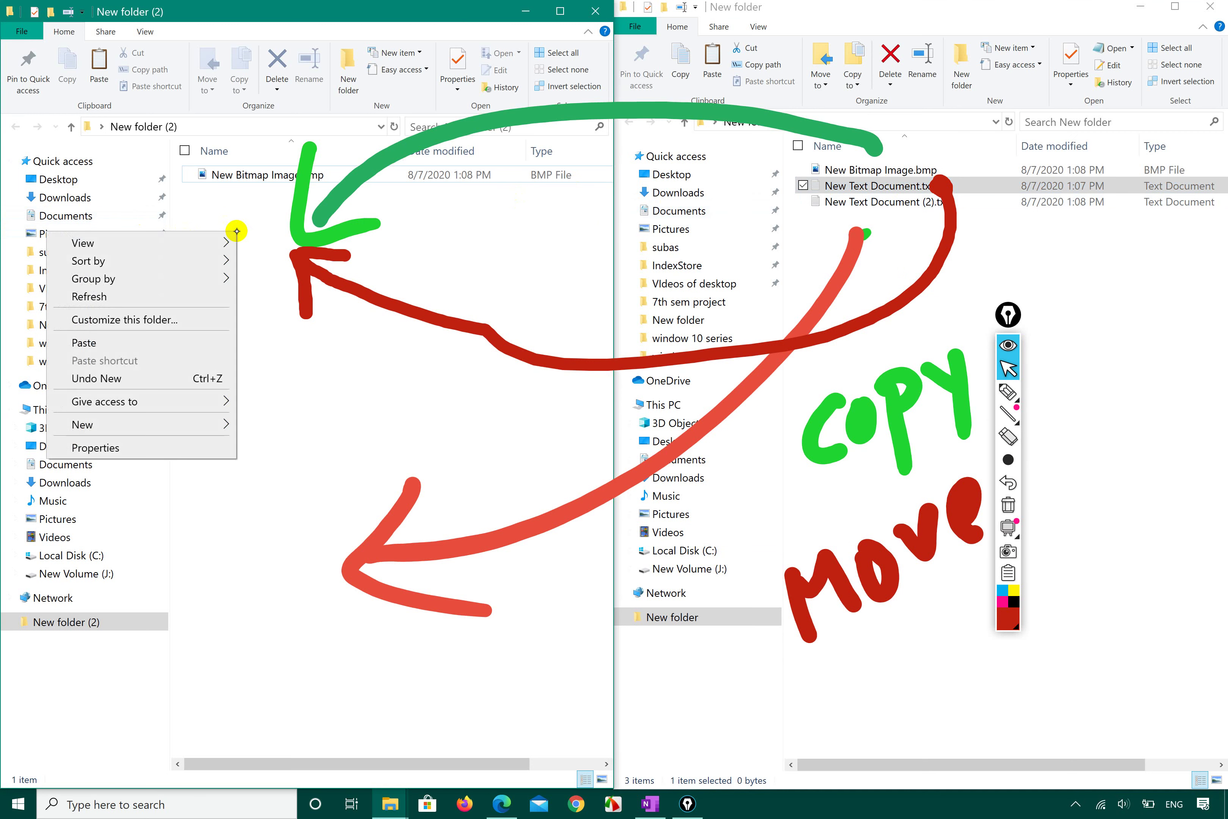
click(114, 342)
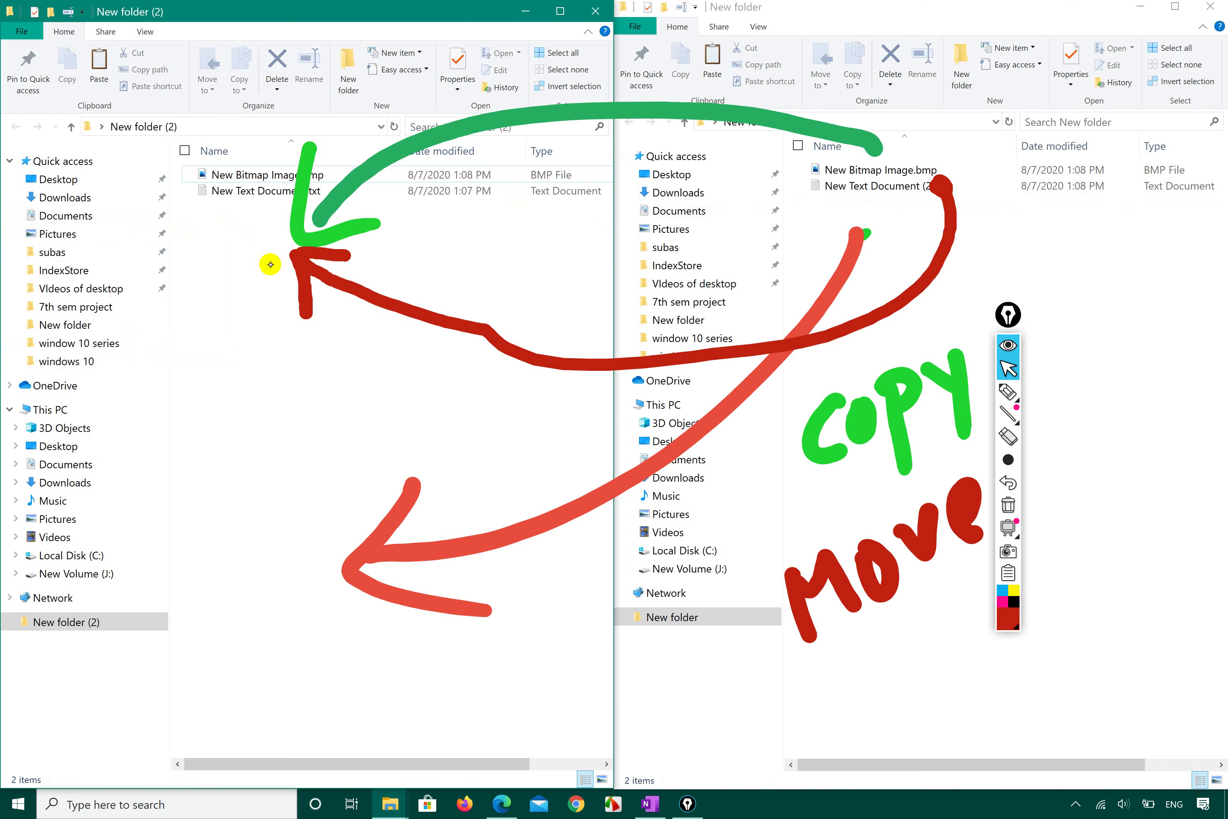
- Select New Text Document (2).txt in New folder and New Text Document.txt in New folder (2), and reverse New folder's name sorting
click(891, 186)
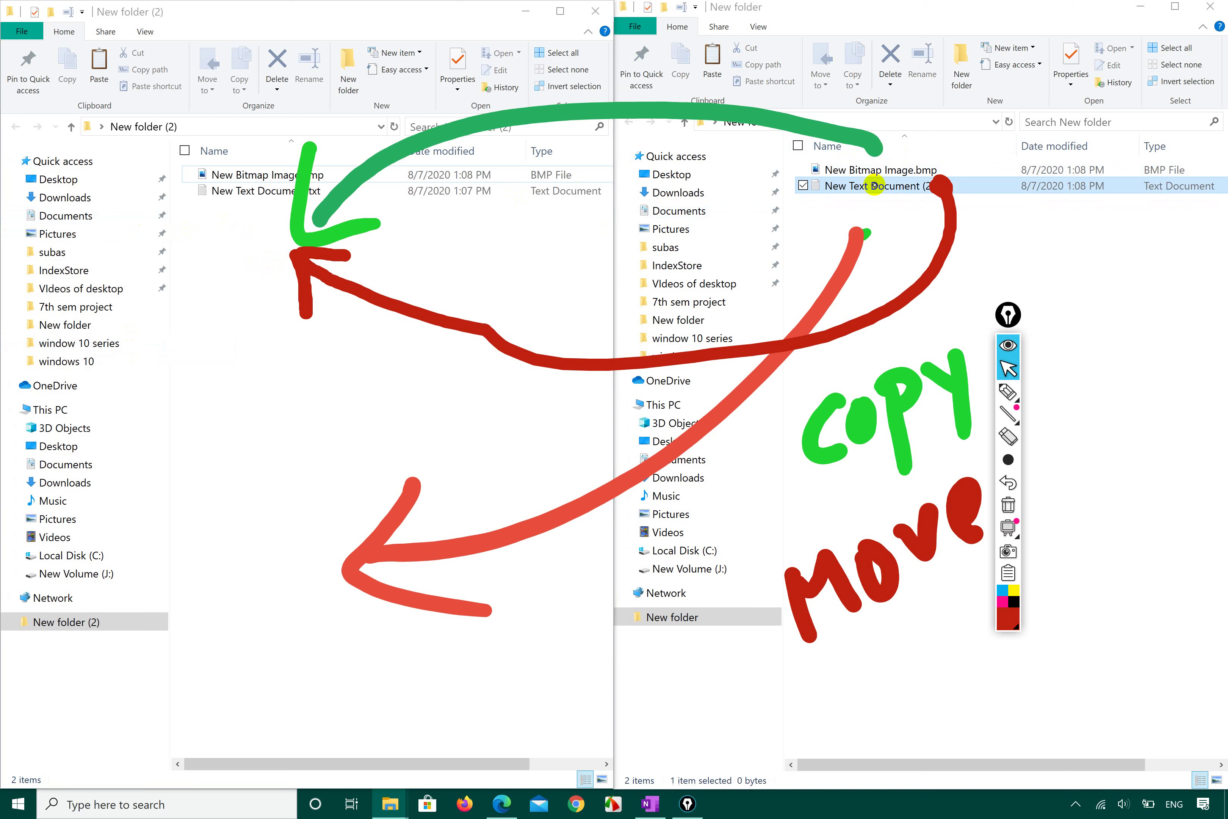
click(211, 195)
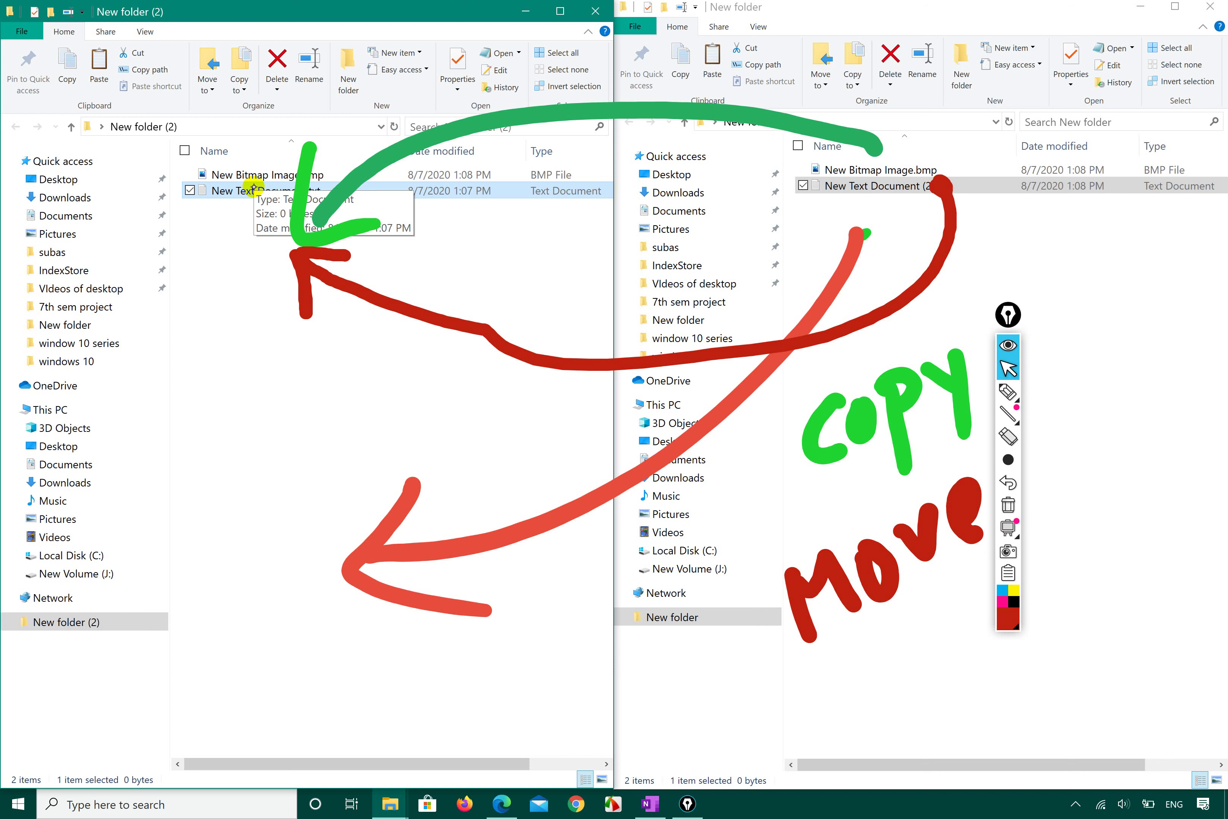
click(827, 145)
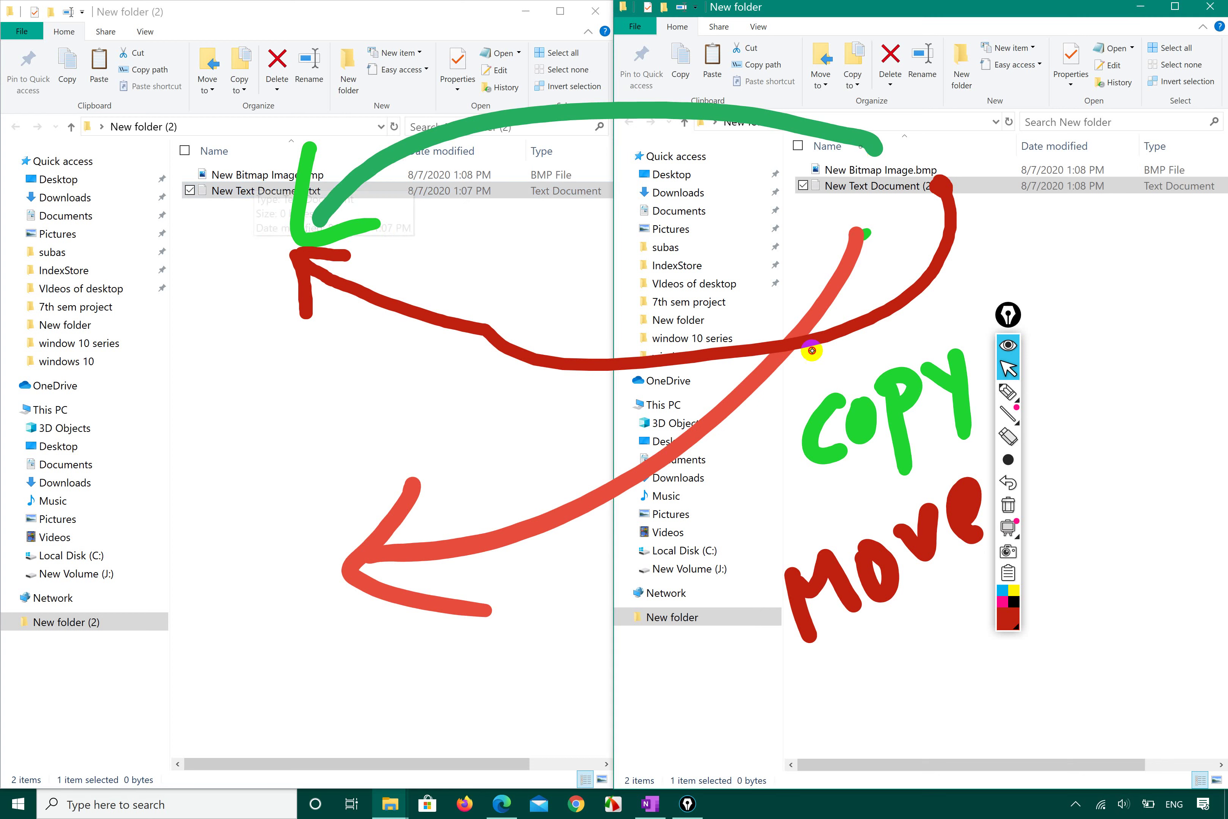
- Clear all the handwritten words and arrows from the screen
click(1031, 391)
mouse_move(825, 418)
mouse_down()
mouse_move(776, 266)
mouse_move(794, 253)
mouse_move(877, 529)
mouse_move(810, 655)
mouse_move(913, 537)
mouse_up()
mouse_move(946, 197)
mouse_down()
mouse_move(946, 172)
mouse_move(452, 266)
mouse_move(365, 512)
mouse_up()
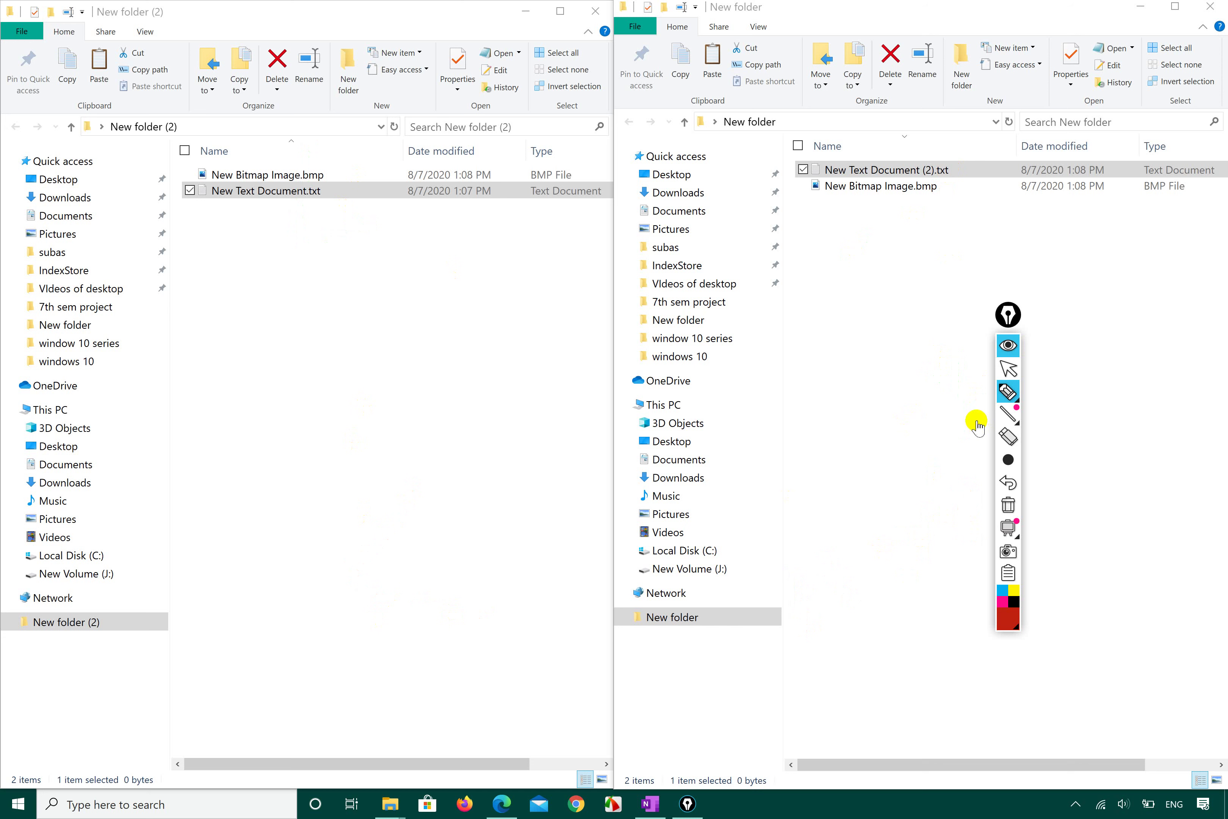
- Circle the Copy command of the New folder window in dark red, erase the circle, and return to cursor mode
click(1008, 392)
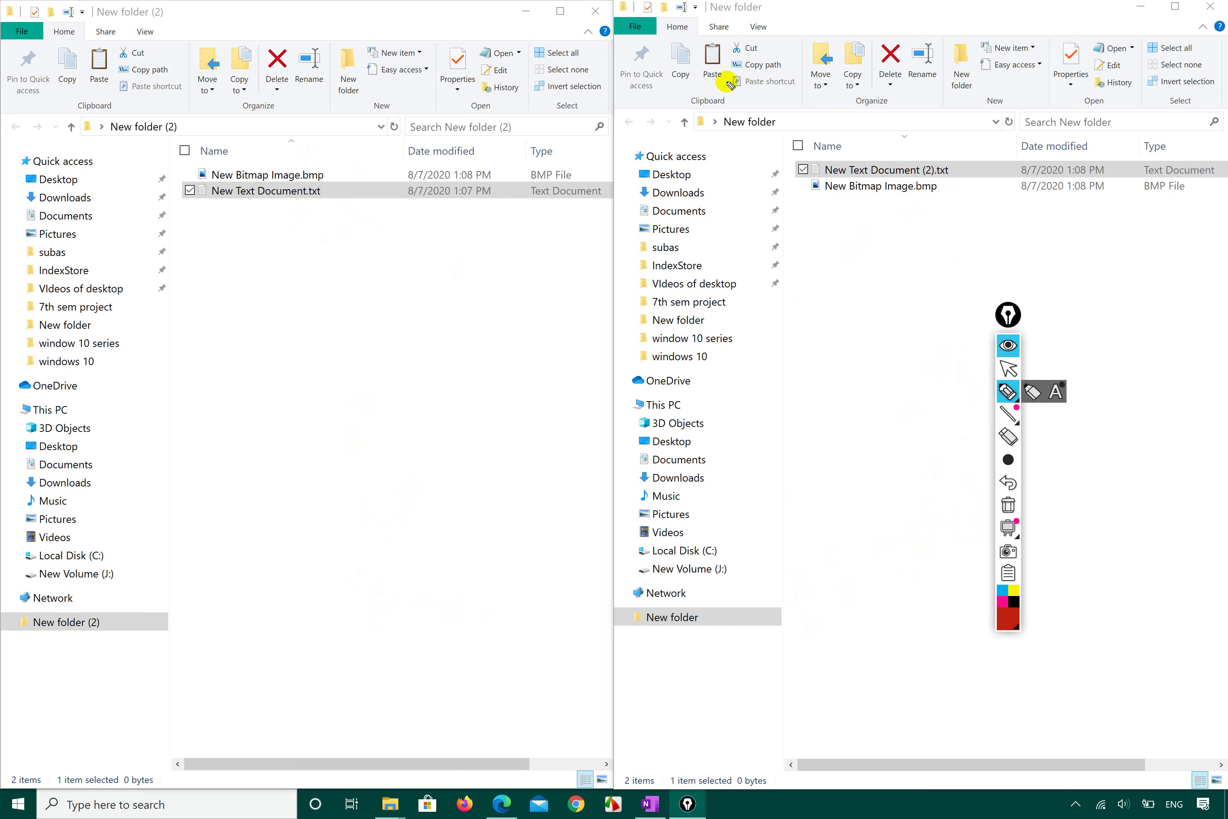
mouse_move(661, 86)
mouse_down()
mouse_move(733, 69)
mouse_move(666, 22)
mouse_move(642, 71)
mouse_move(674, 90)
mouse_up()
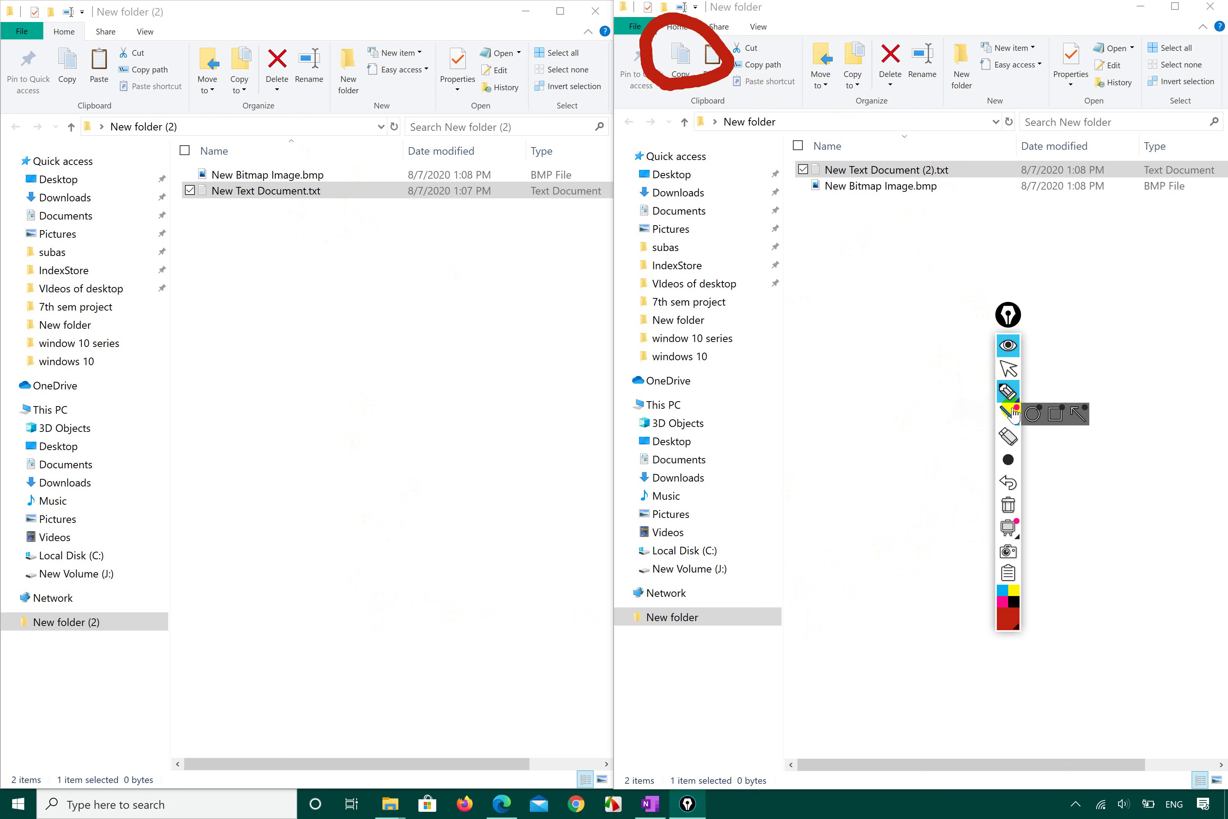
click(1008, 437)
click(693, 83)
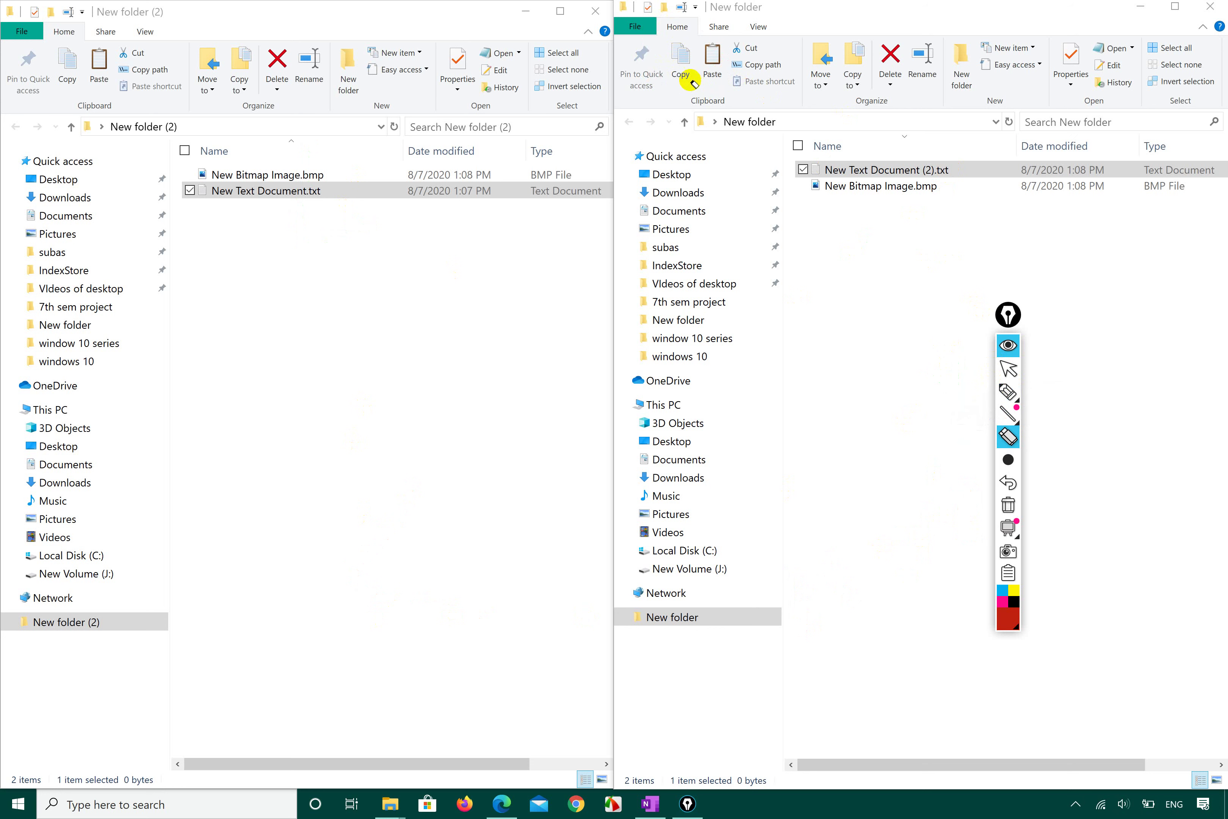
click(1006, 367)
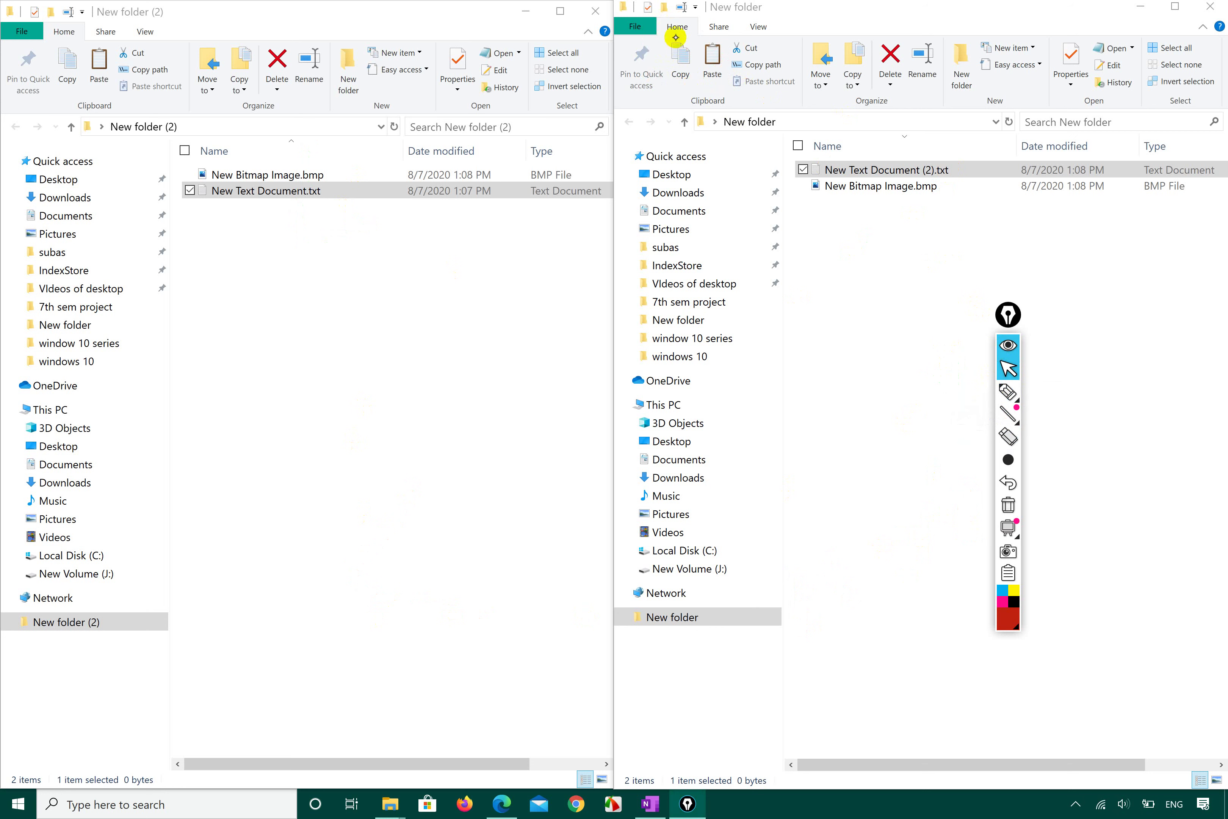
- Look through the Share, View and Home commands of the New folder window and clear its file selection
click(722, 27)
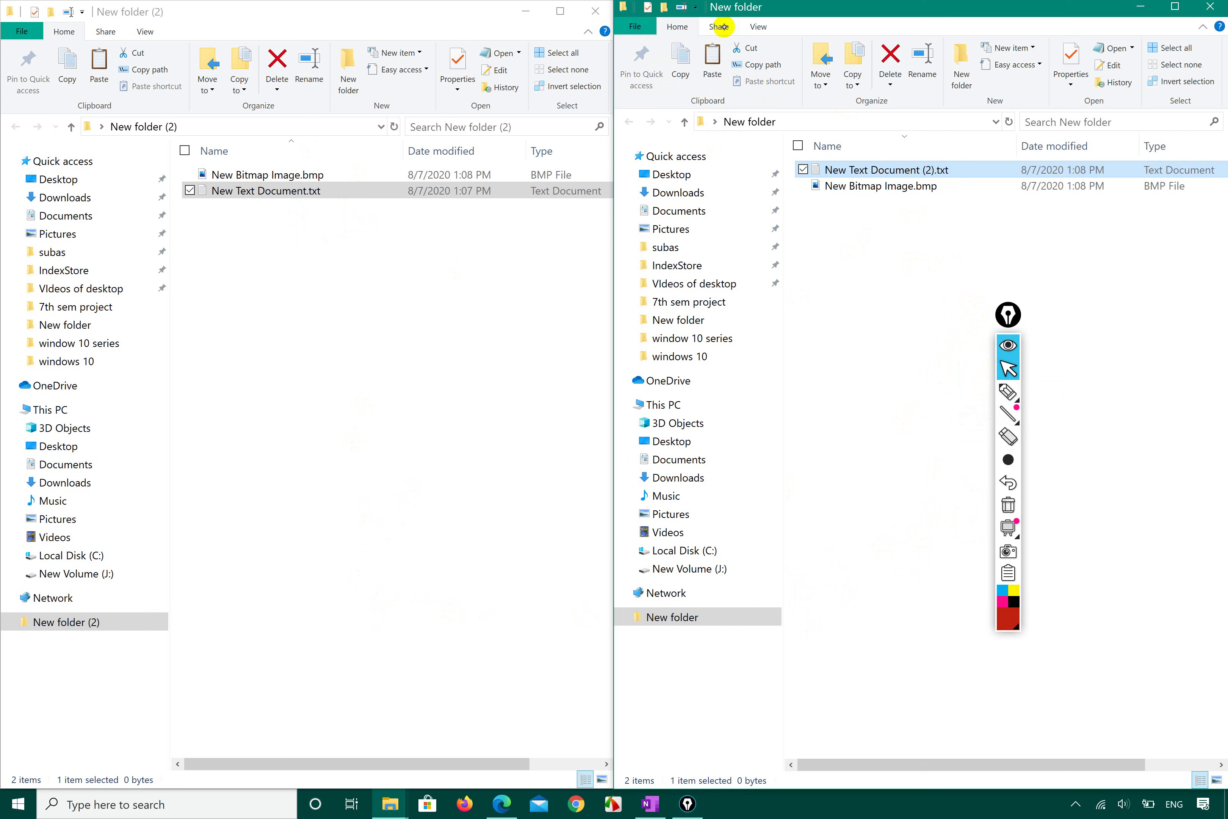
click(723, 26)
click(761, 27)
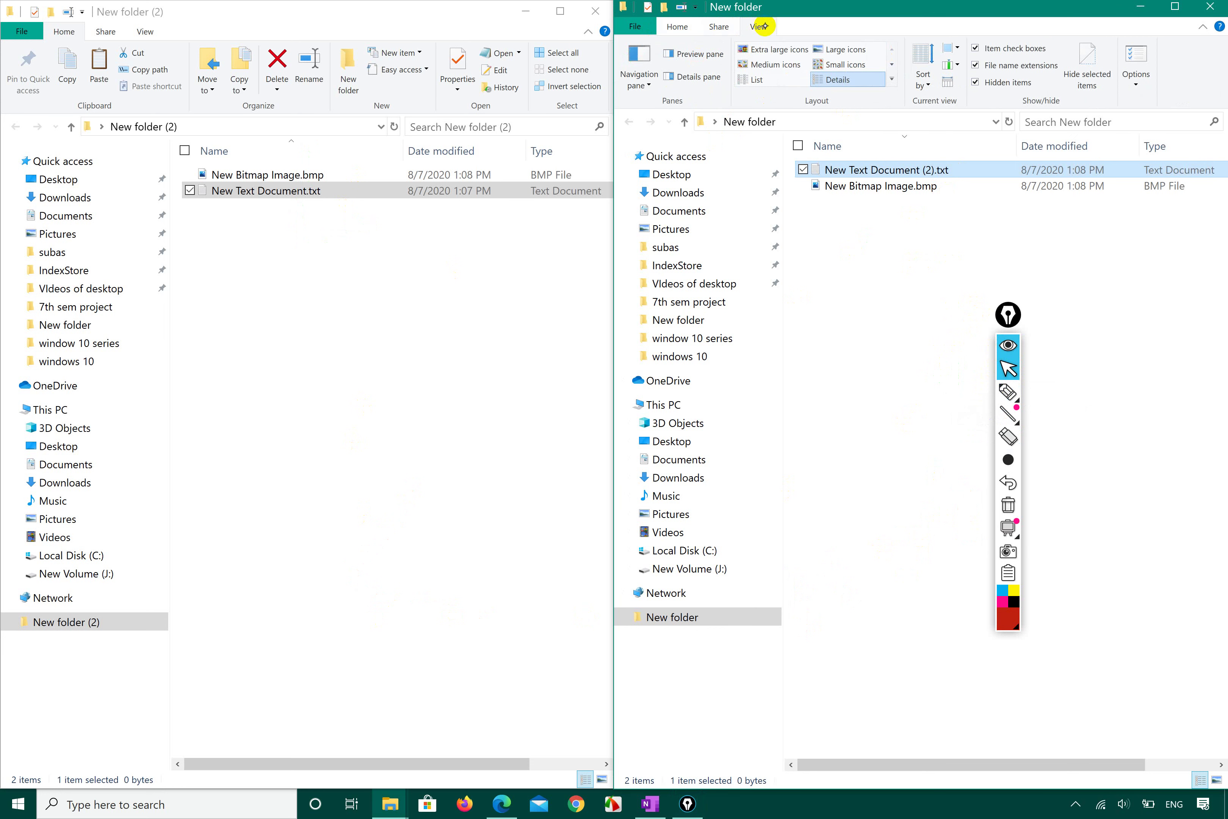
click(719, 27)
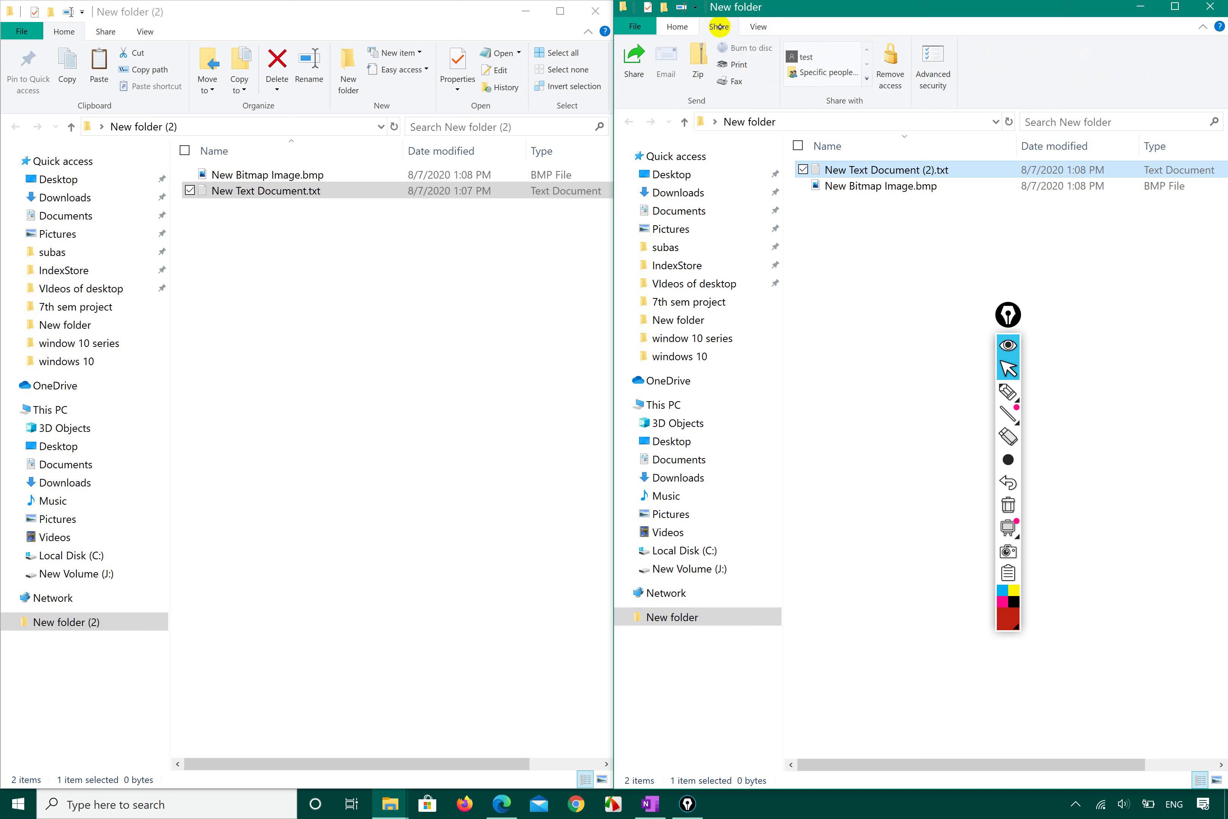
click(678, 27)
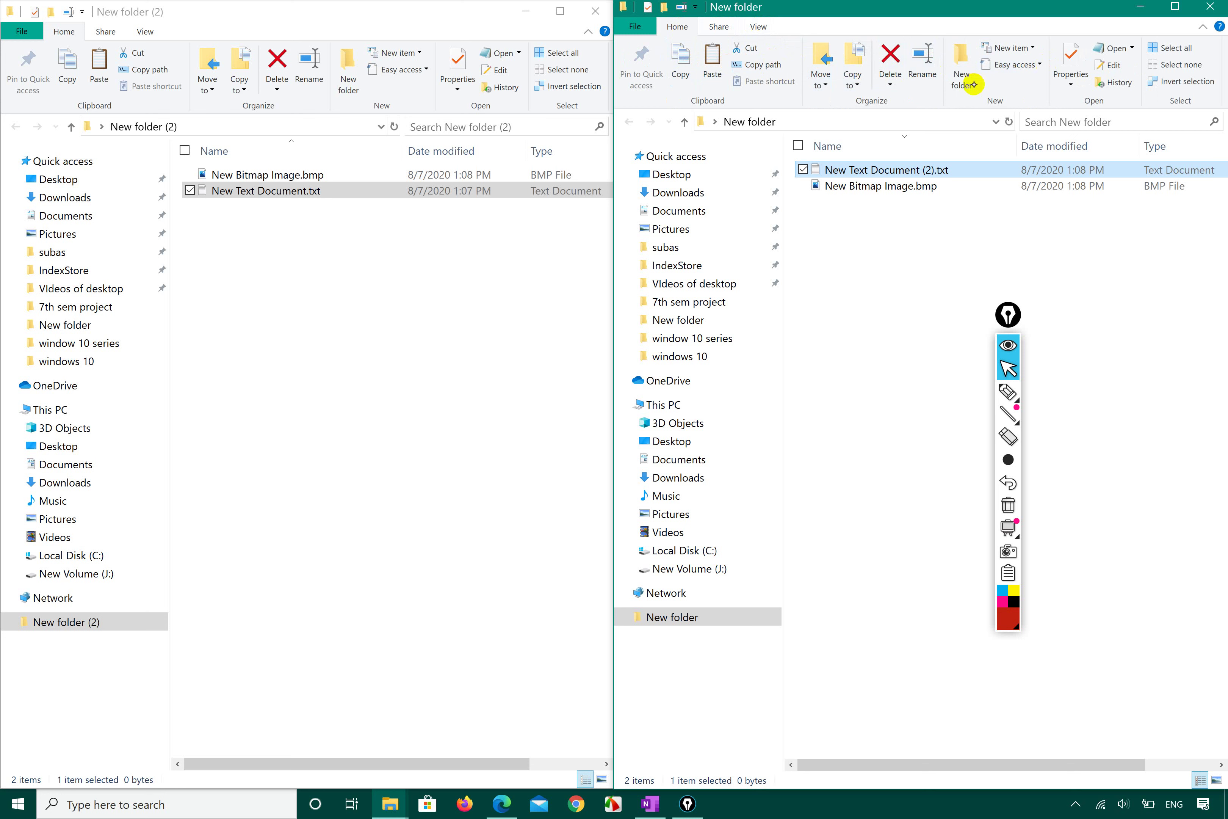
click(879, 233)
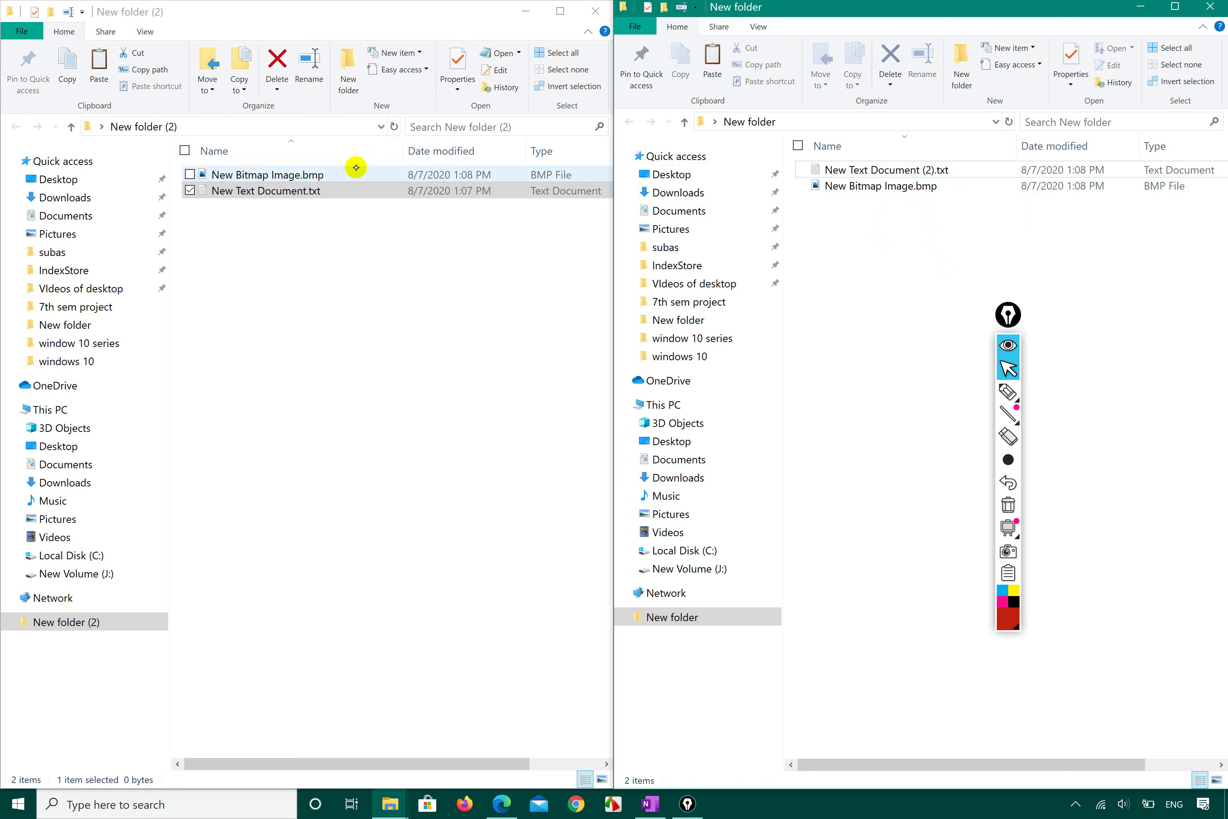
- Send New Bitmap Image.bmp from New folder (2) to the Recycle Bin
click(342, 180)
click(342, 179)
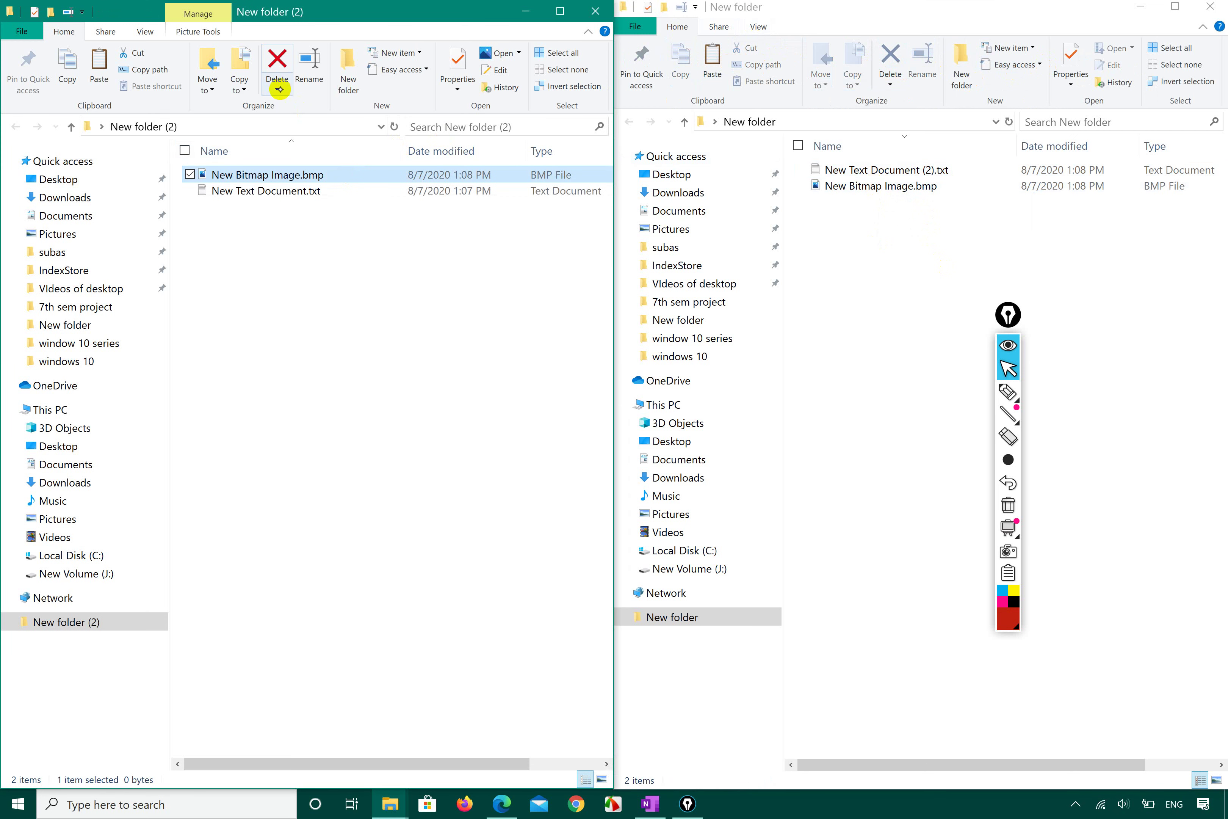
right_click(272, 174)
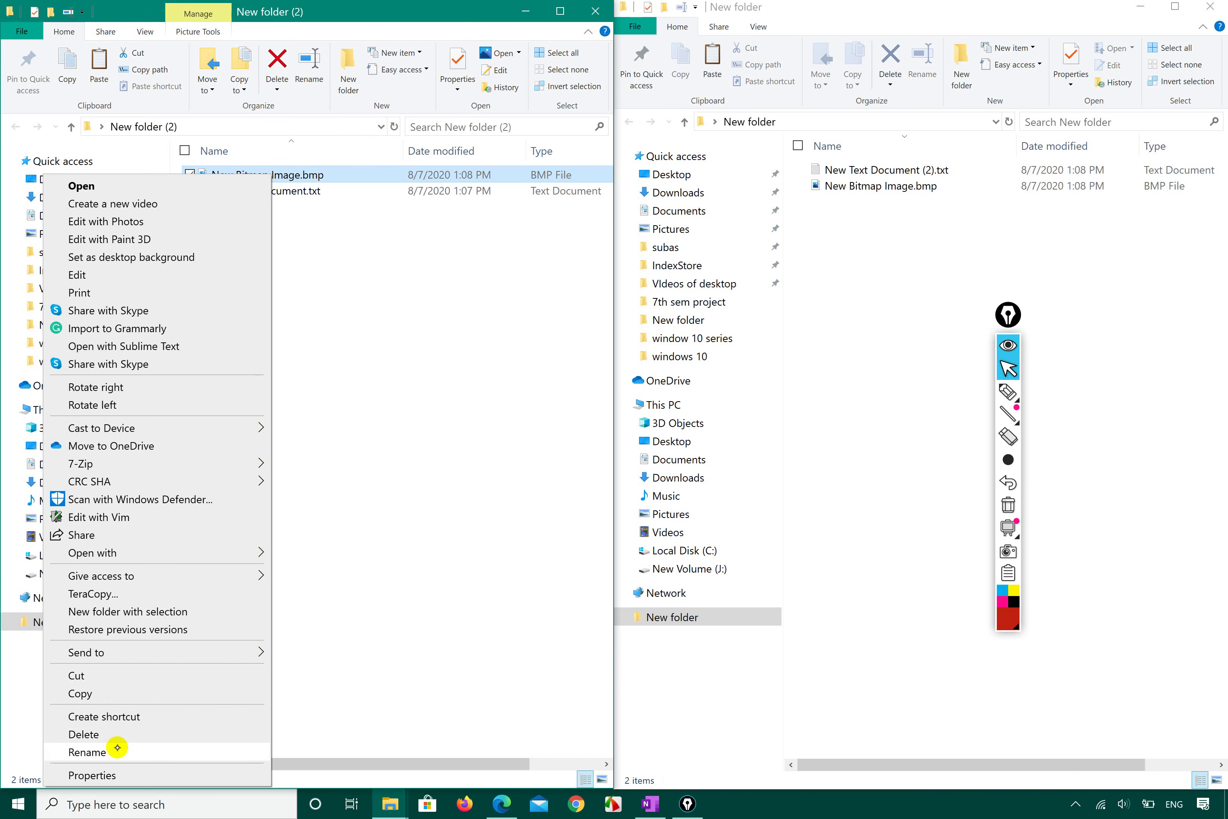
click(383, 214)
click(307, 175)
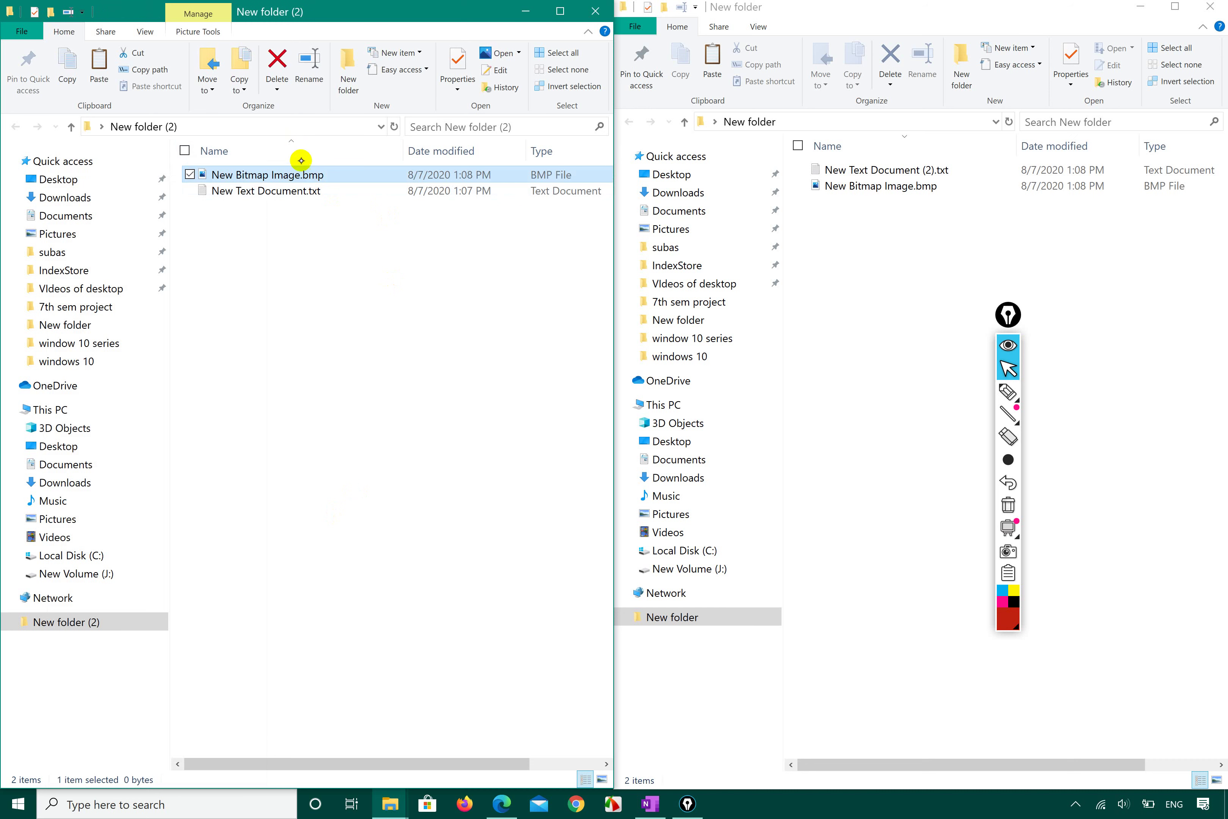
click(277, 91)
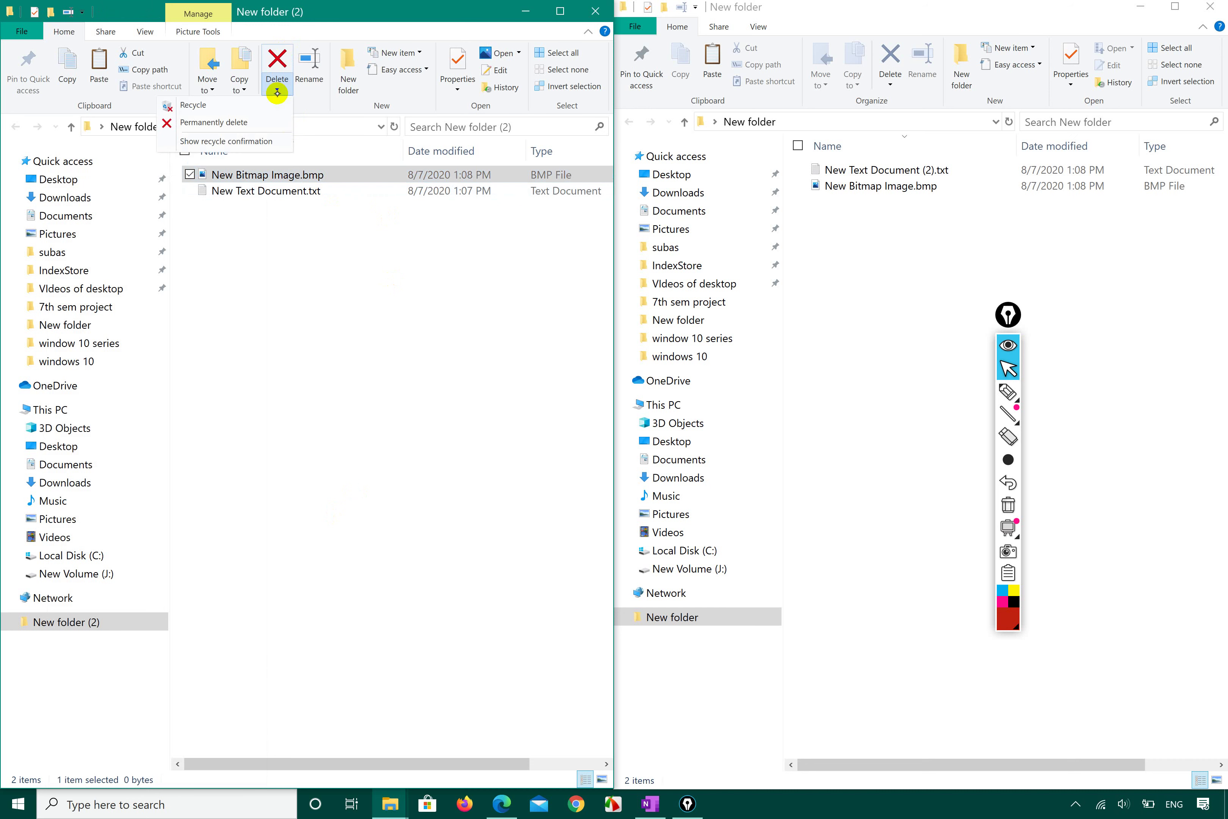
click(278, 60)
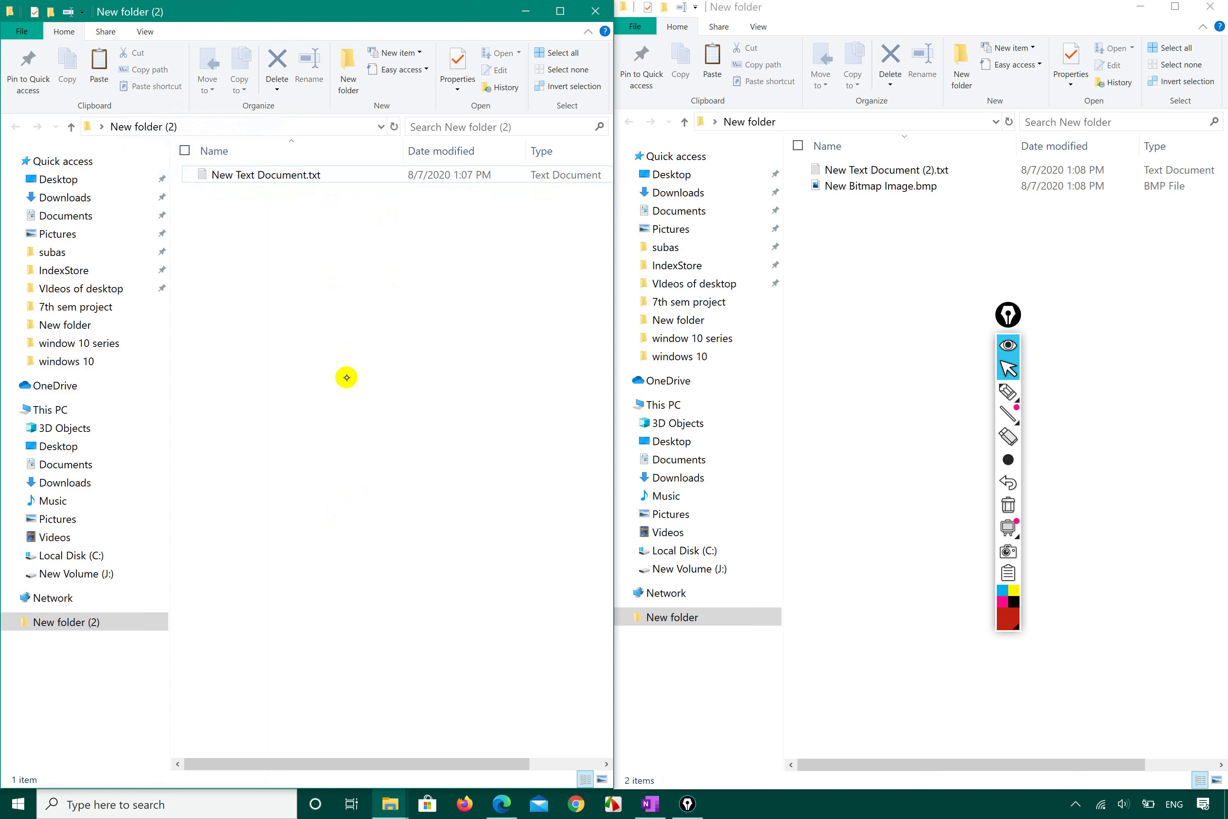
- Permanently delete New Text Document.txt from New folder (2)
click(290, 174)
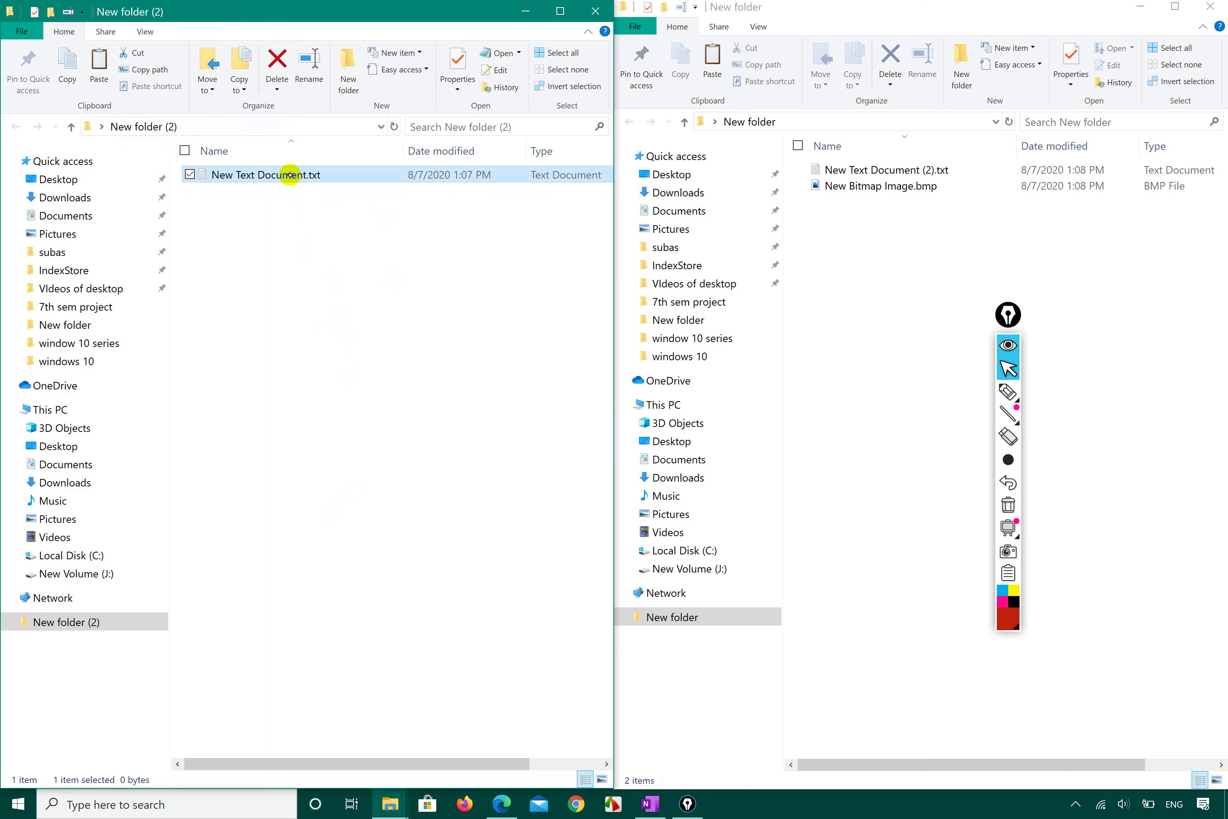
click(278, 88)
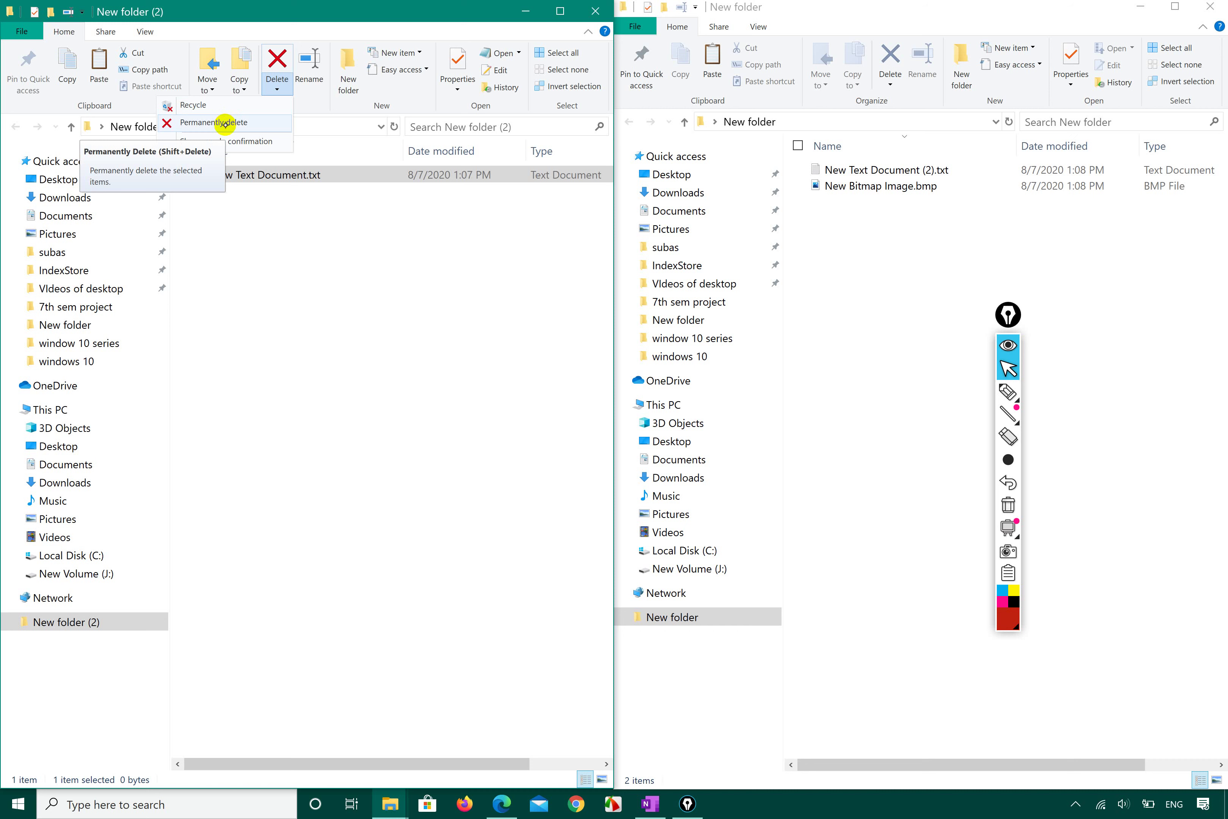
click(225, 124)
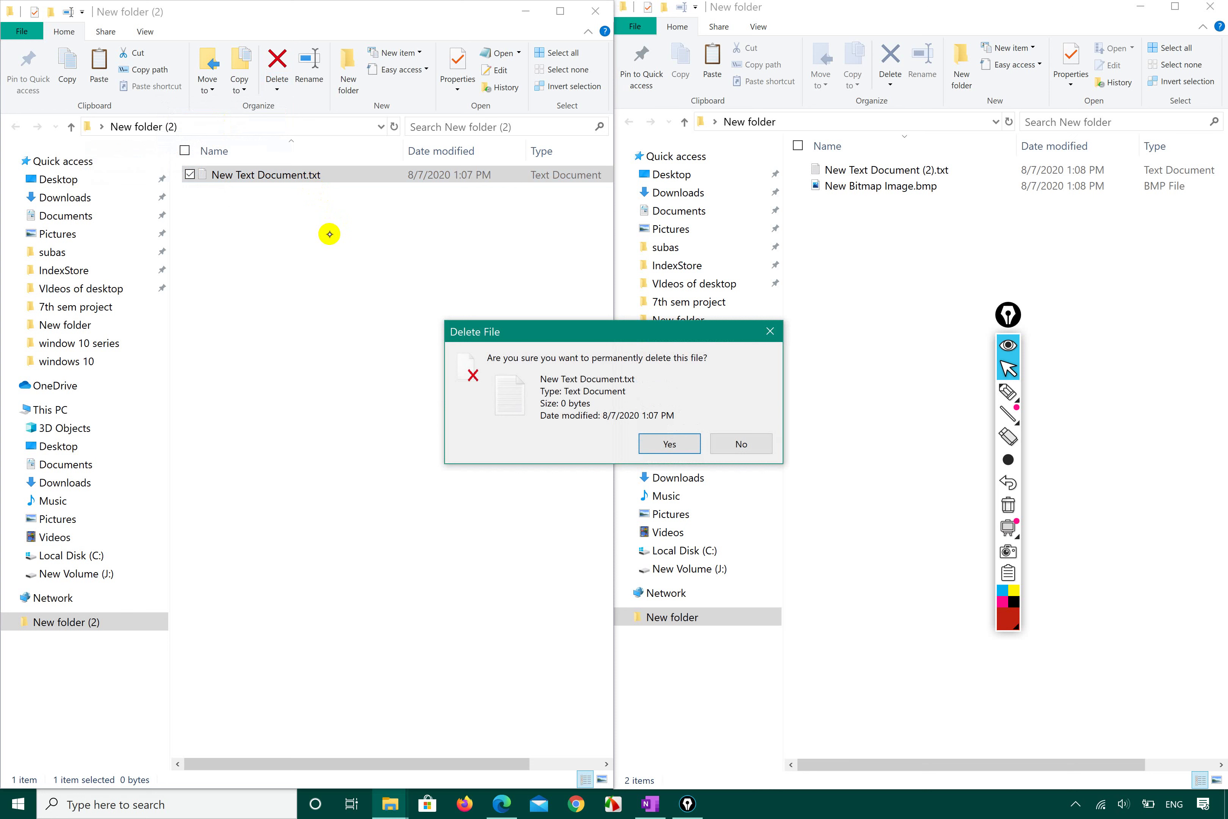
key(Return)
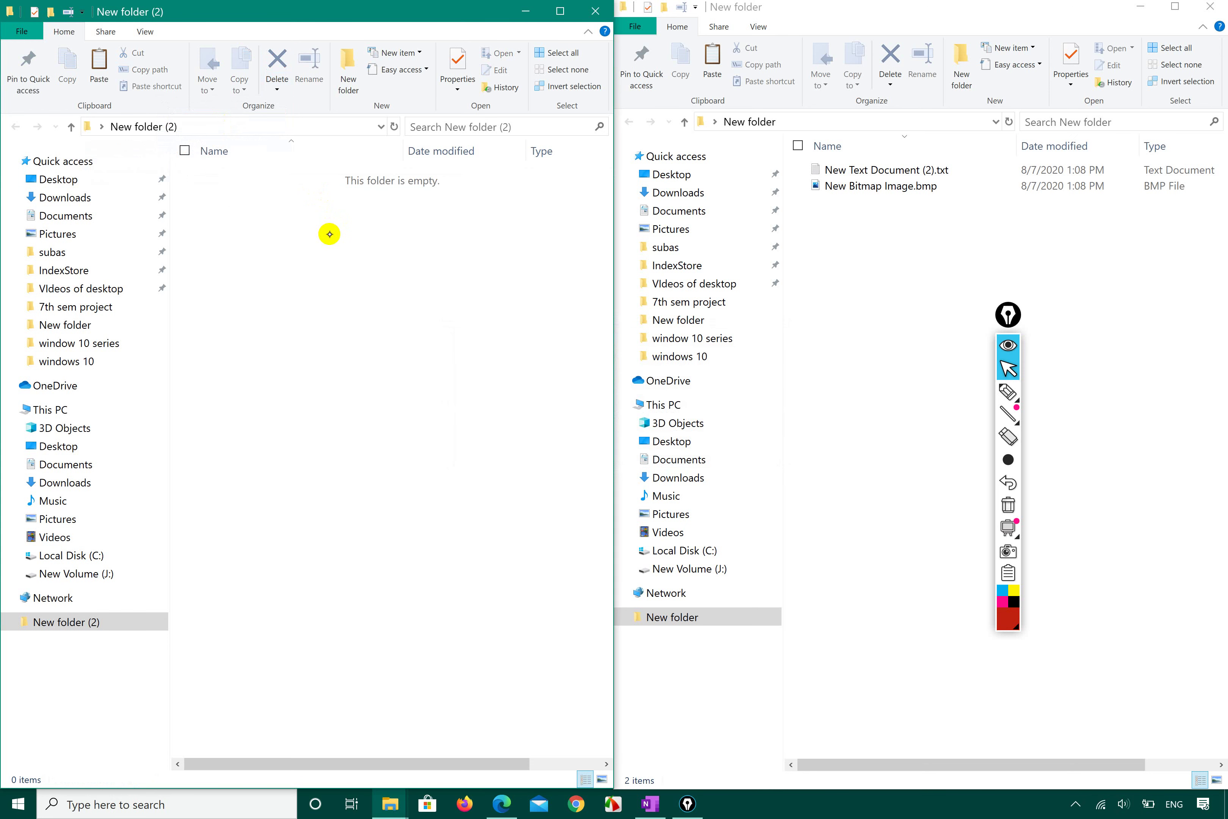
- Minimize the New folder (2) window, then open the Recycle Bin and dock it beside the New folder window
click(523, 12)
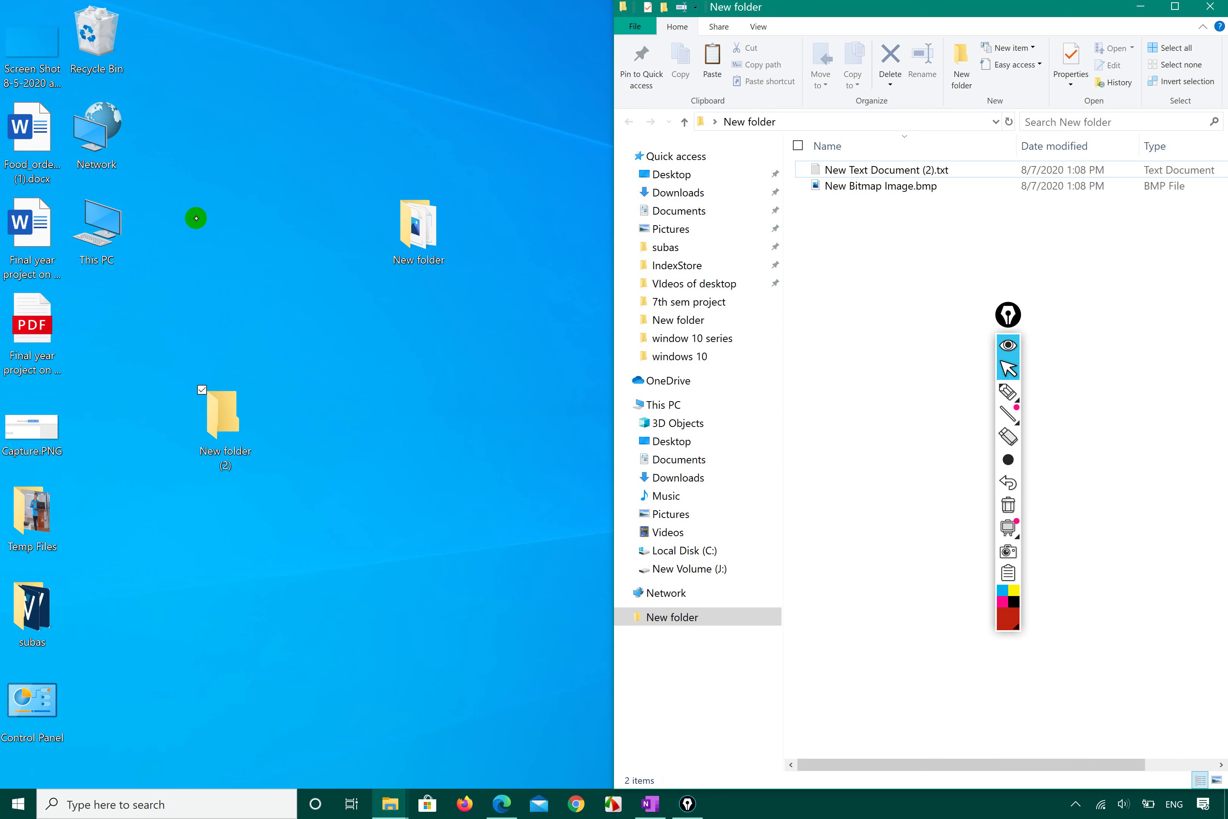
click(95, 36)
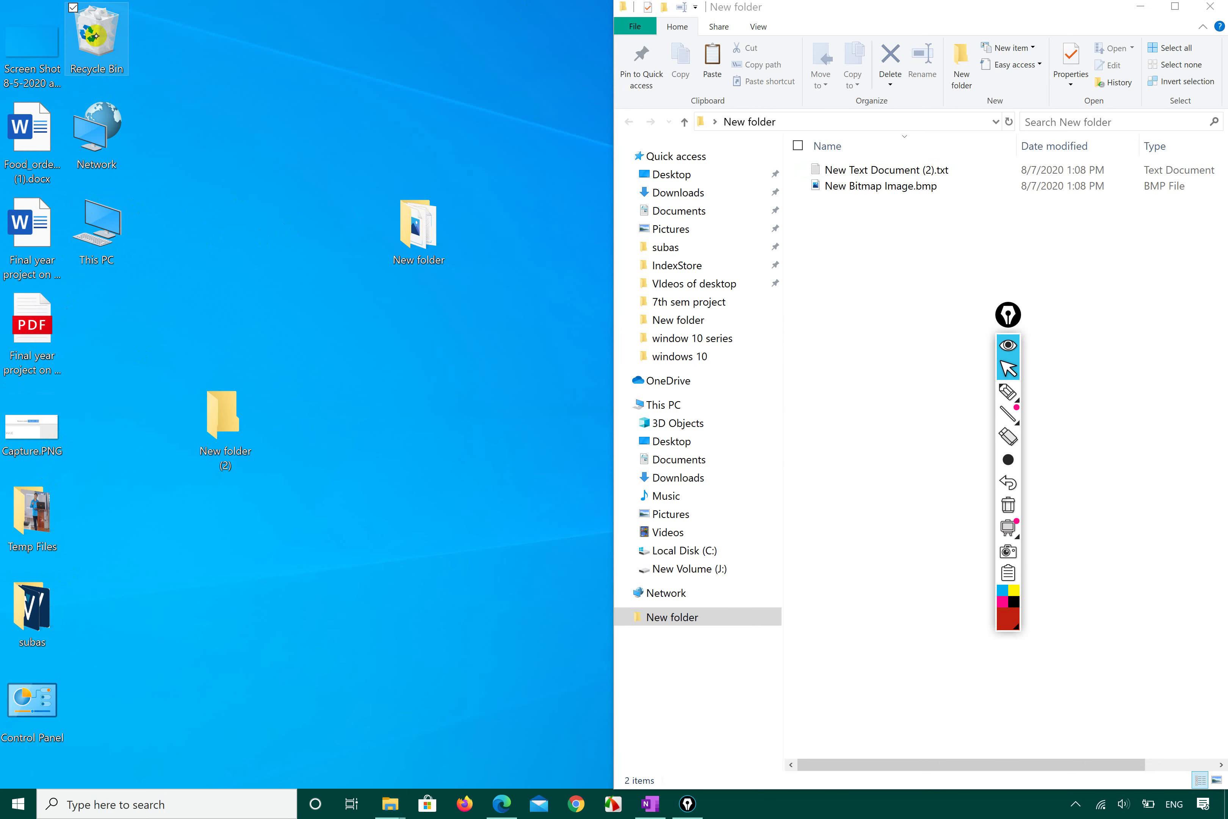
double_click(95, 35)
drag(478, 210, 2, 169)
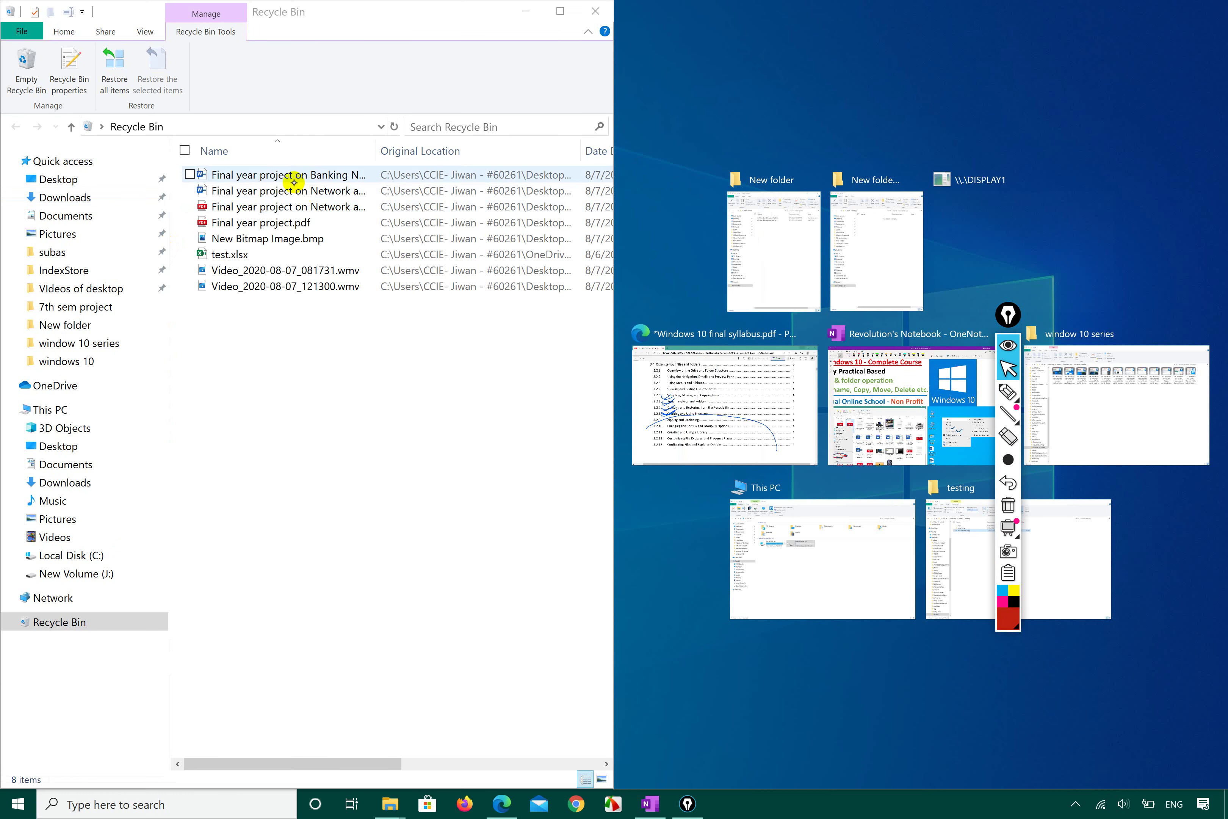
- Delete every item in the Recycle Bin except the two WMV videos
click(284, 176)
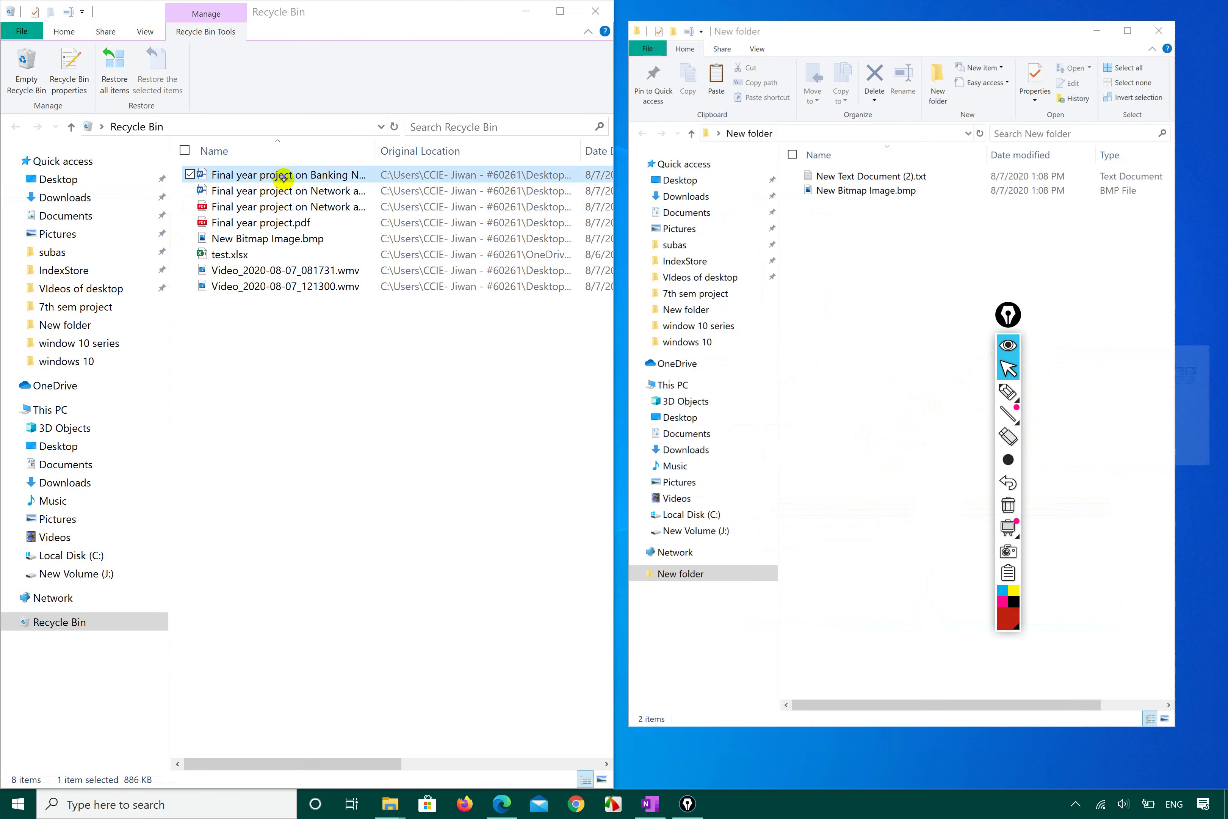
shift+click(258, 264)
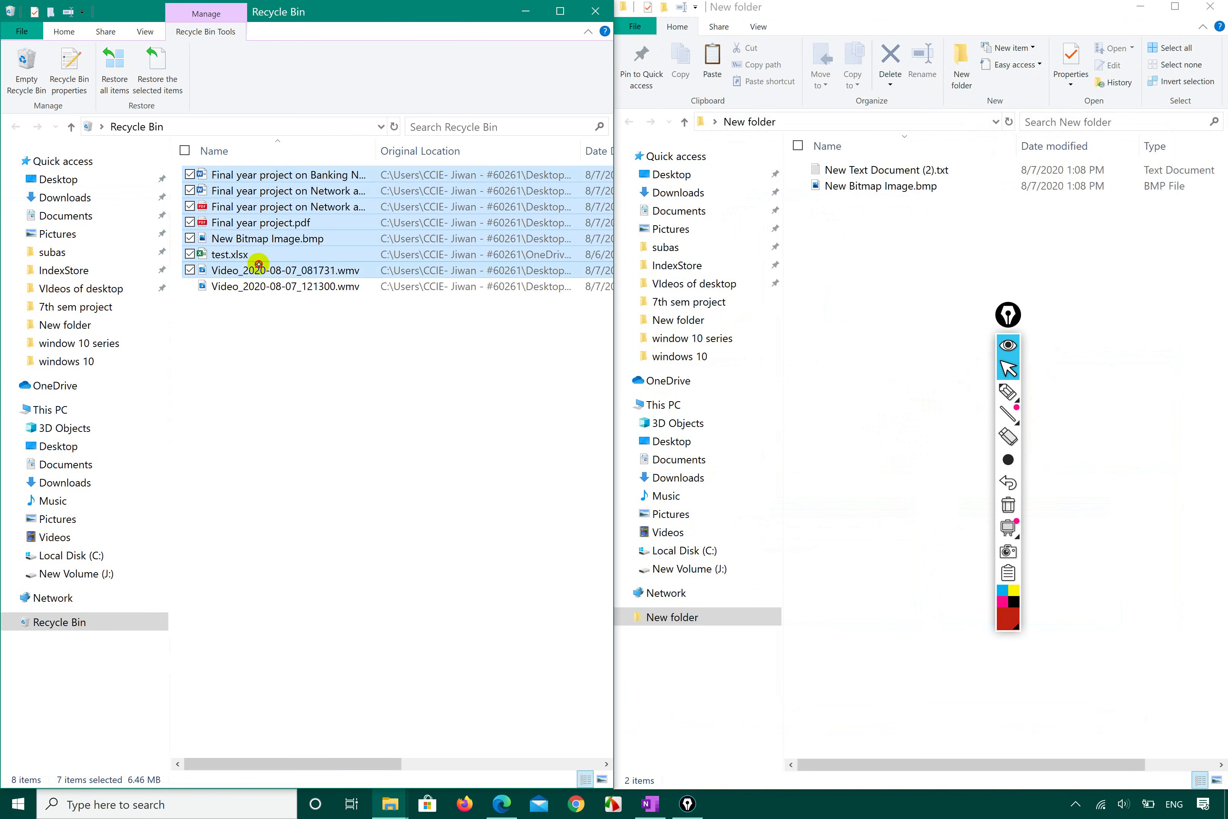
ctrl+click(299, 254)
ctrl+click(294, 269)
ctrl+click(280, 263)
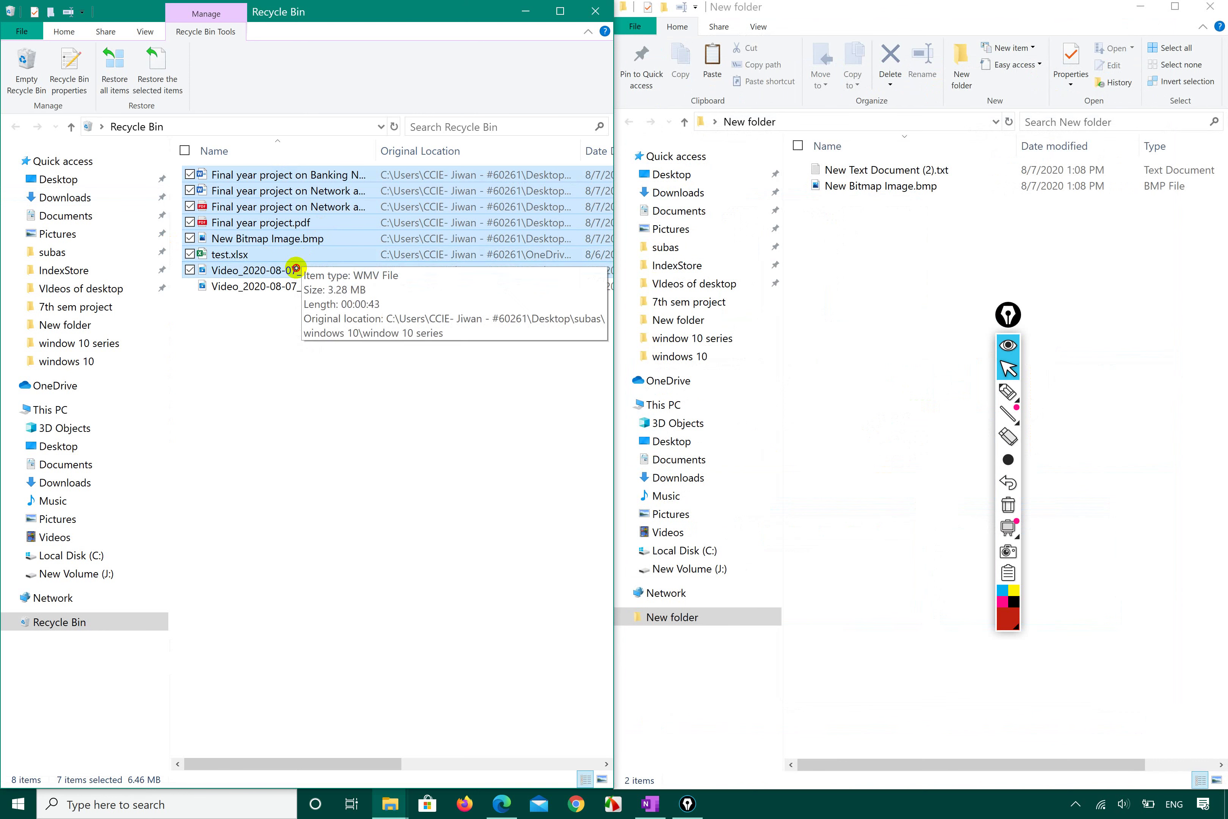
ctrl+click(288, 271)
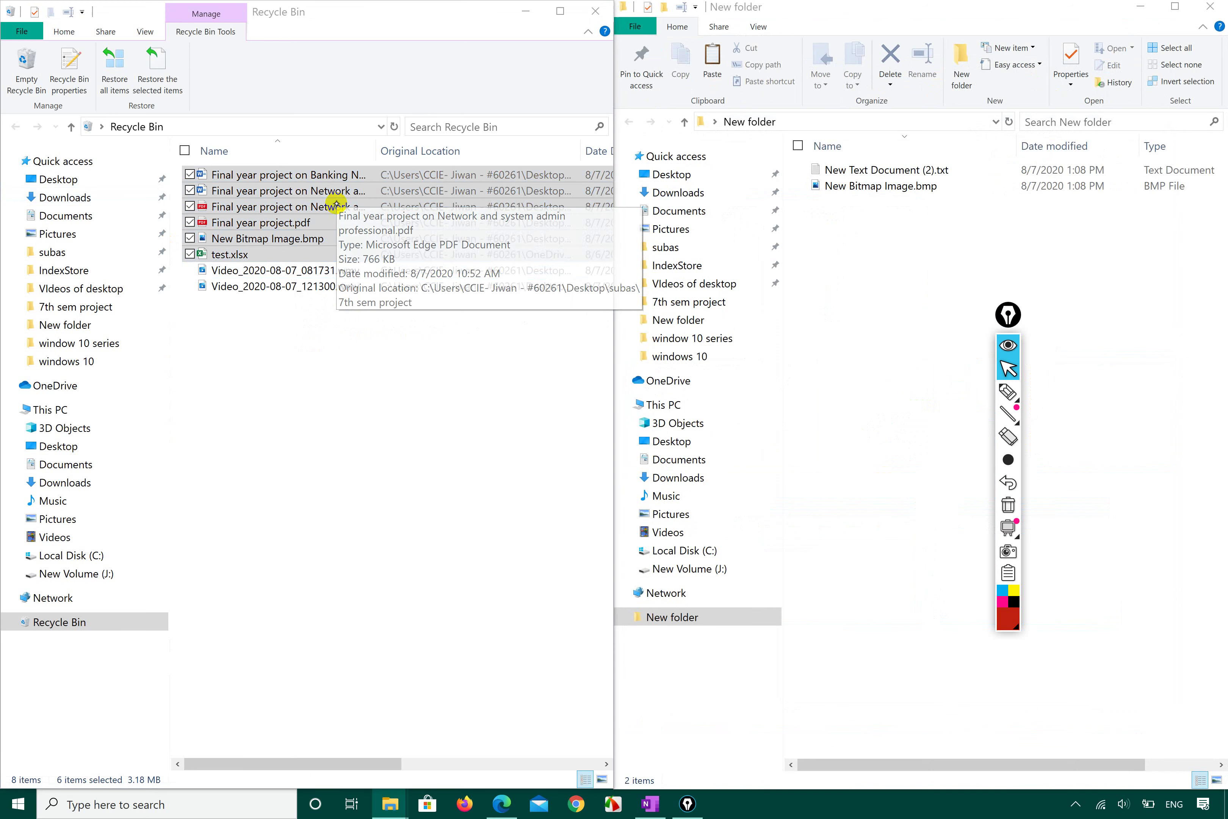
key(Delete)
key(Escape)
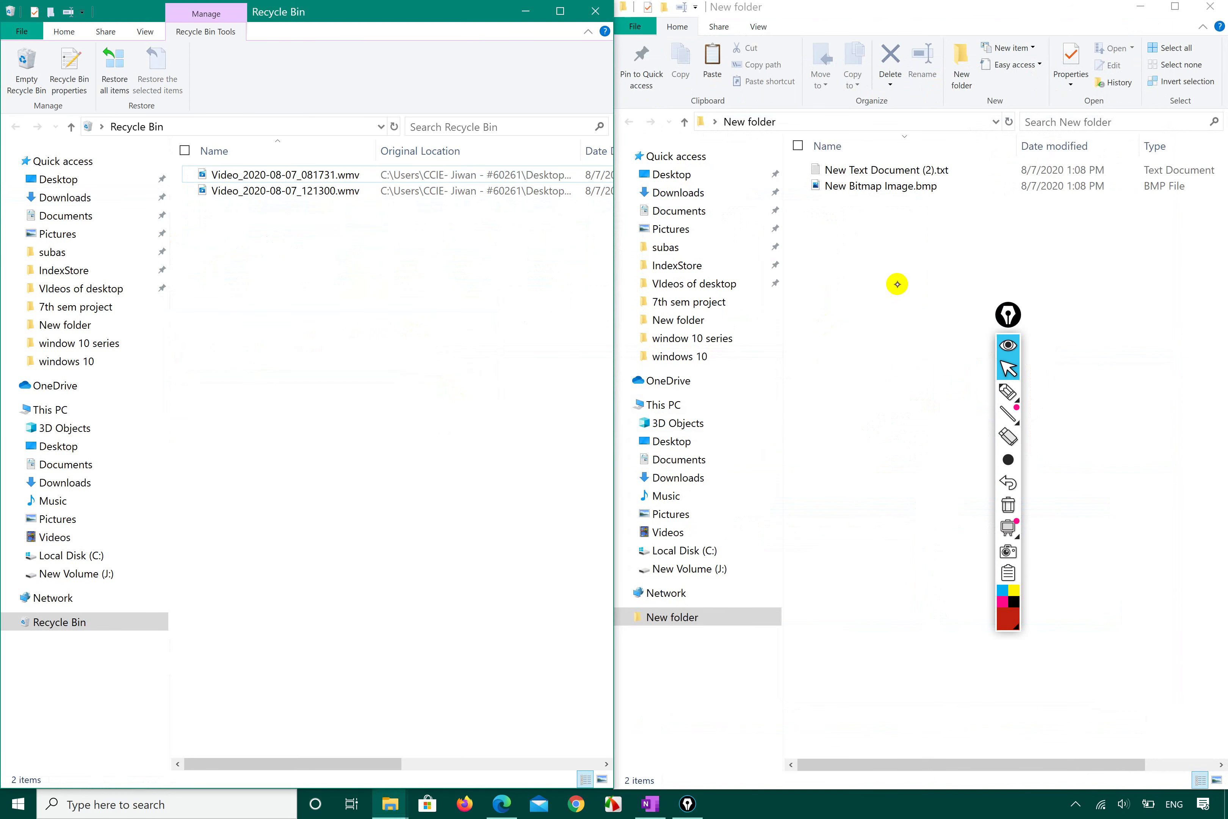
- Create a subfolder named 1 inside New folder
right_click(910, 277)
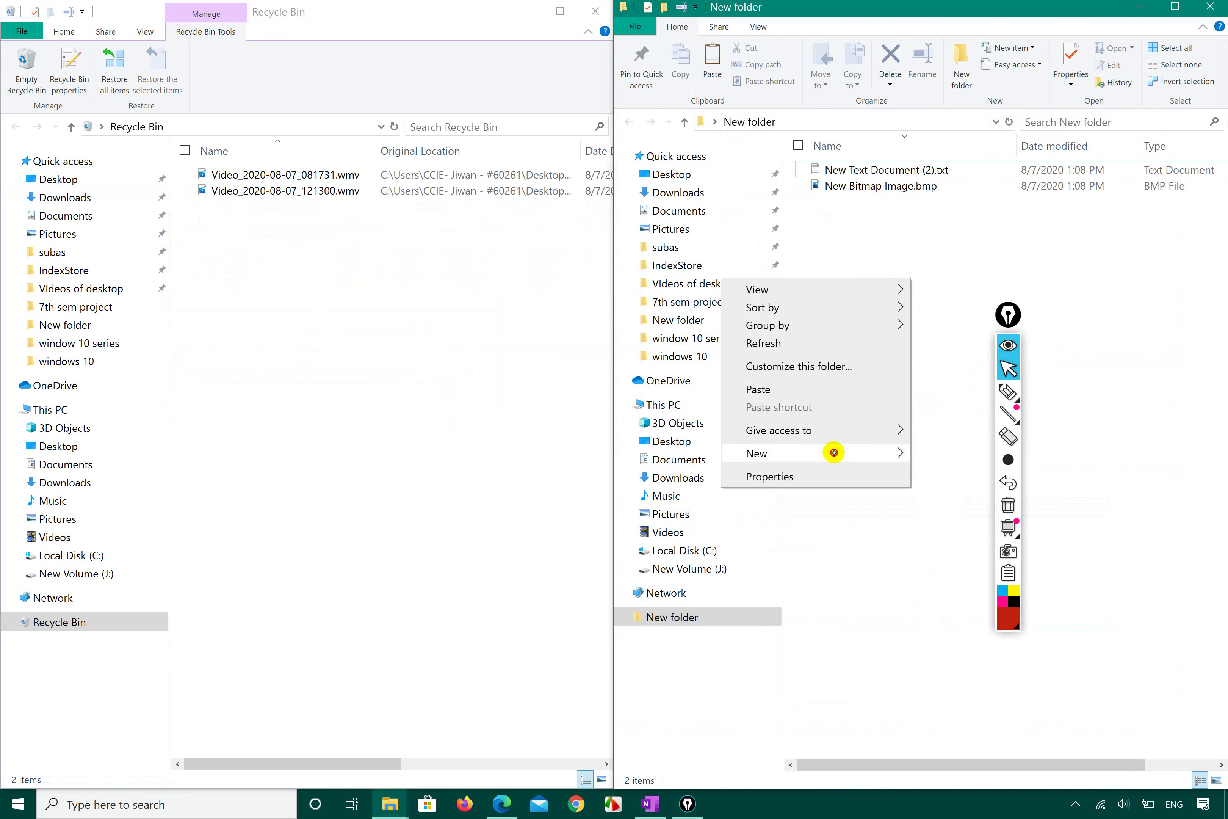
mouse_move(831, 454)
click(920, 453)
key(BackSpace)
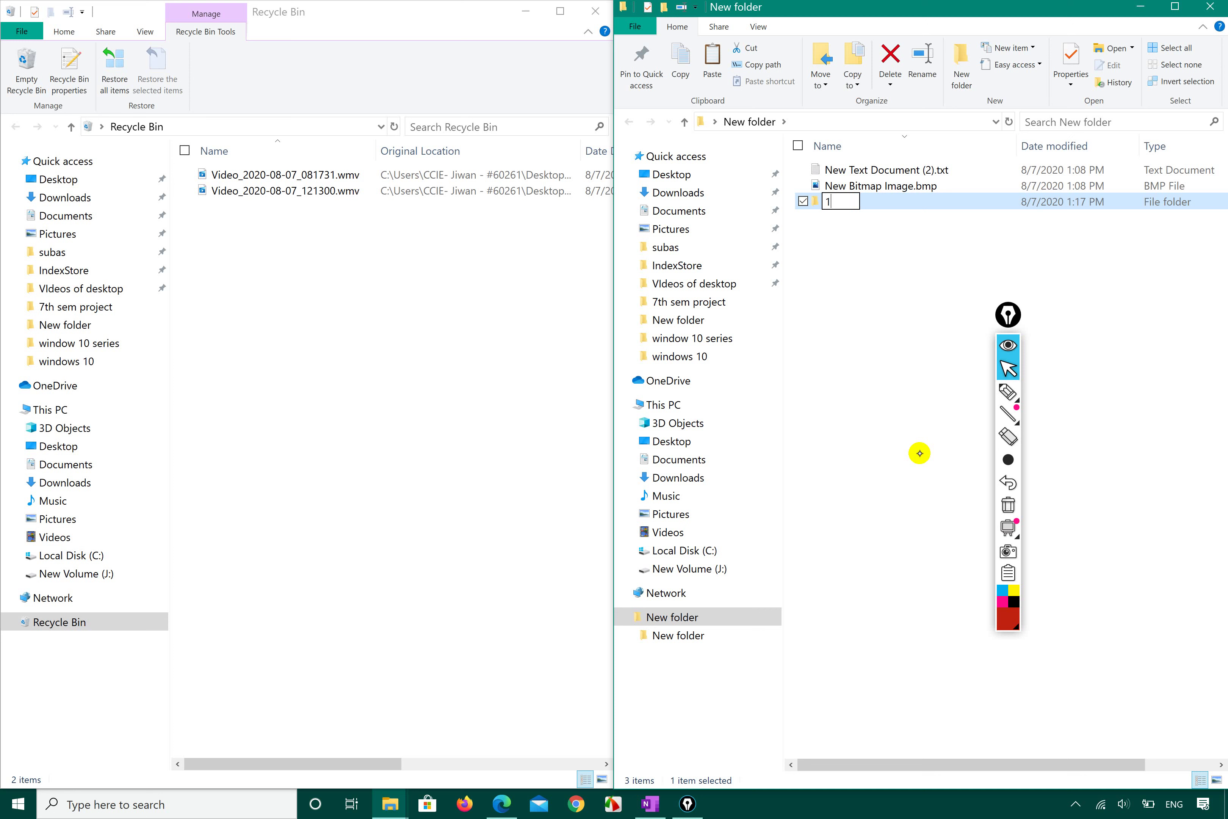
text(1)
key(Return)
- Create a second subfolder named 2 inside New folder and clear the selection
right_click(884, 313)
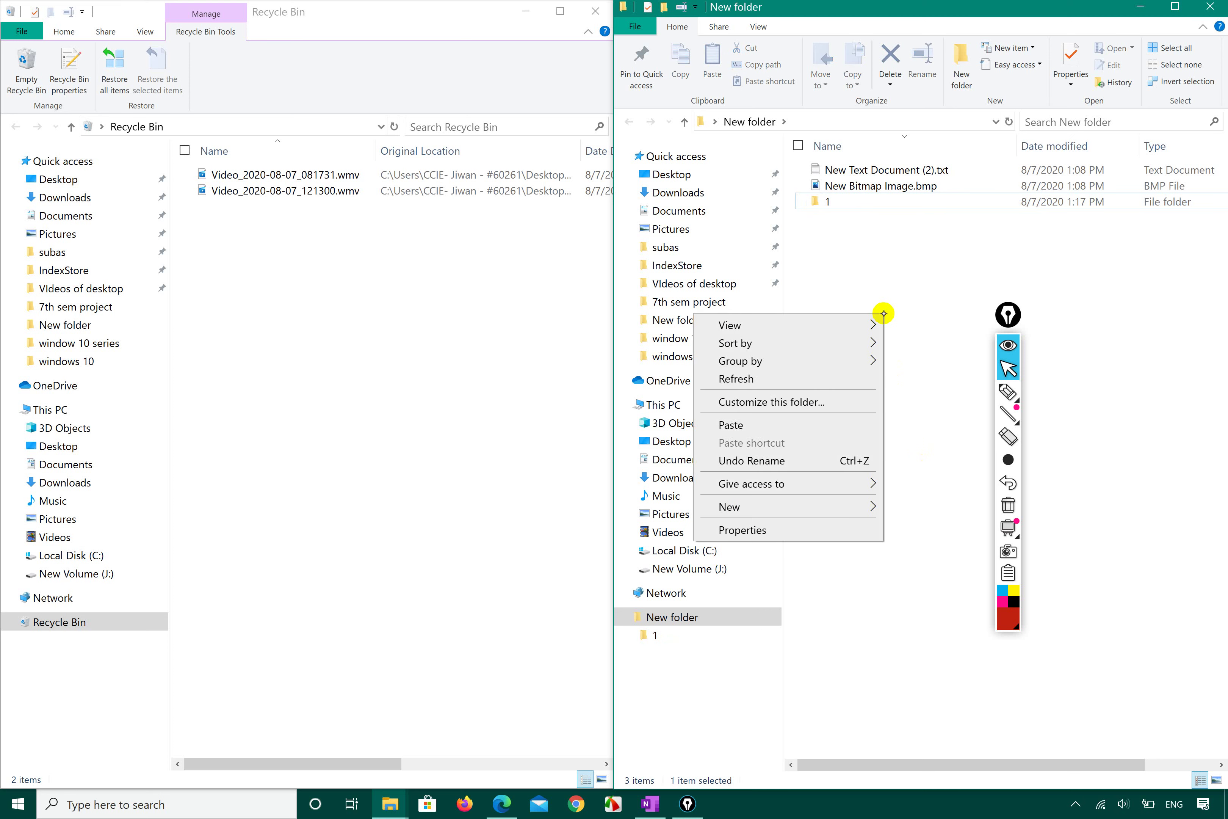
mouse_move(861, 511)
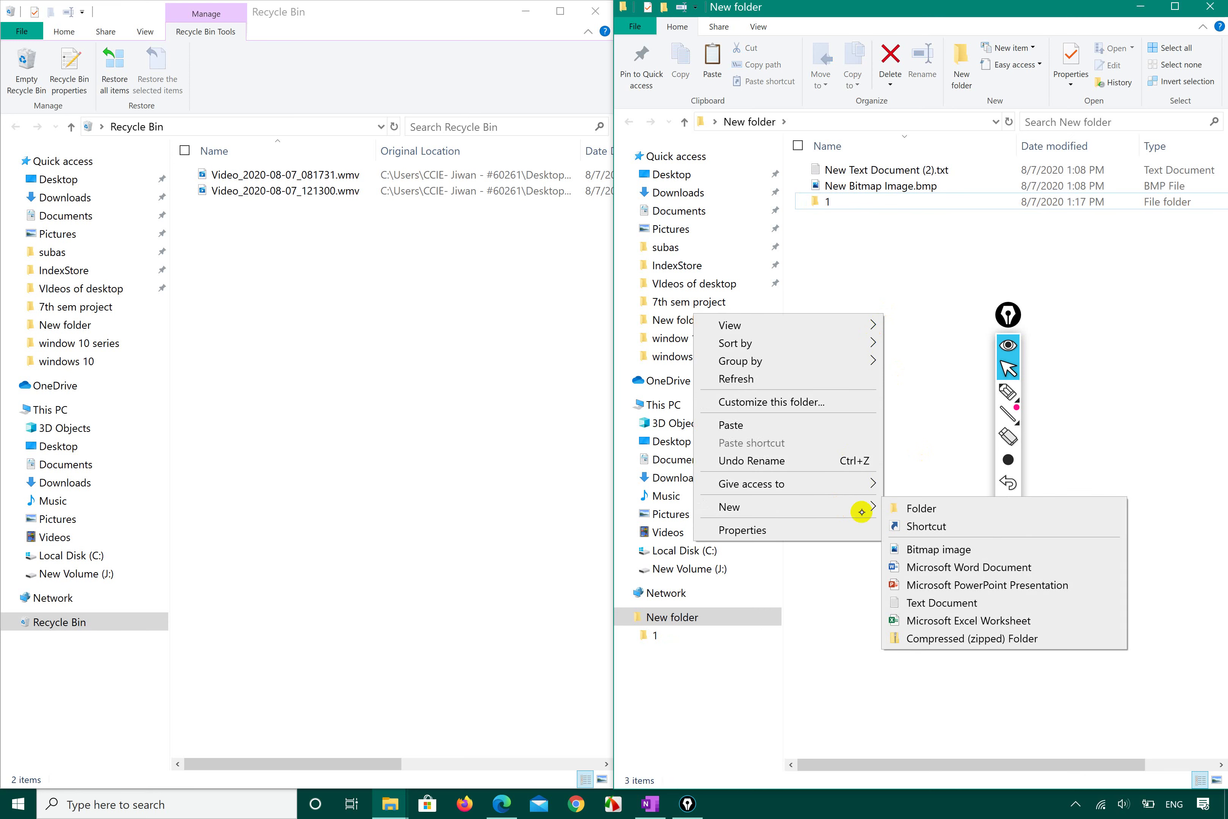
click(907, 508)
key(BackSpace)
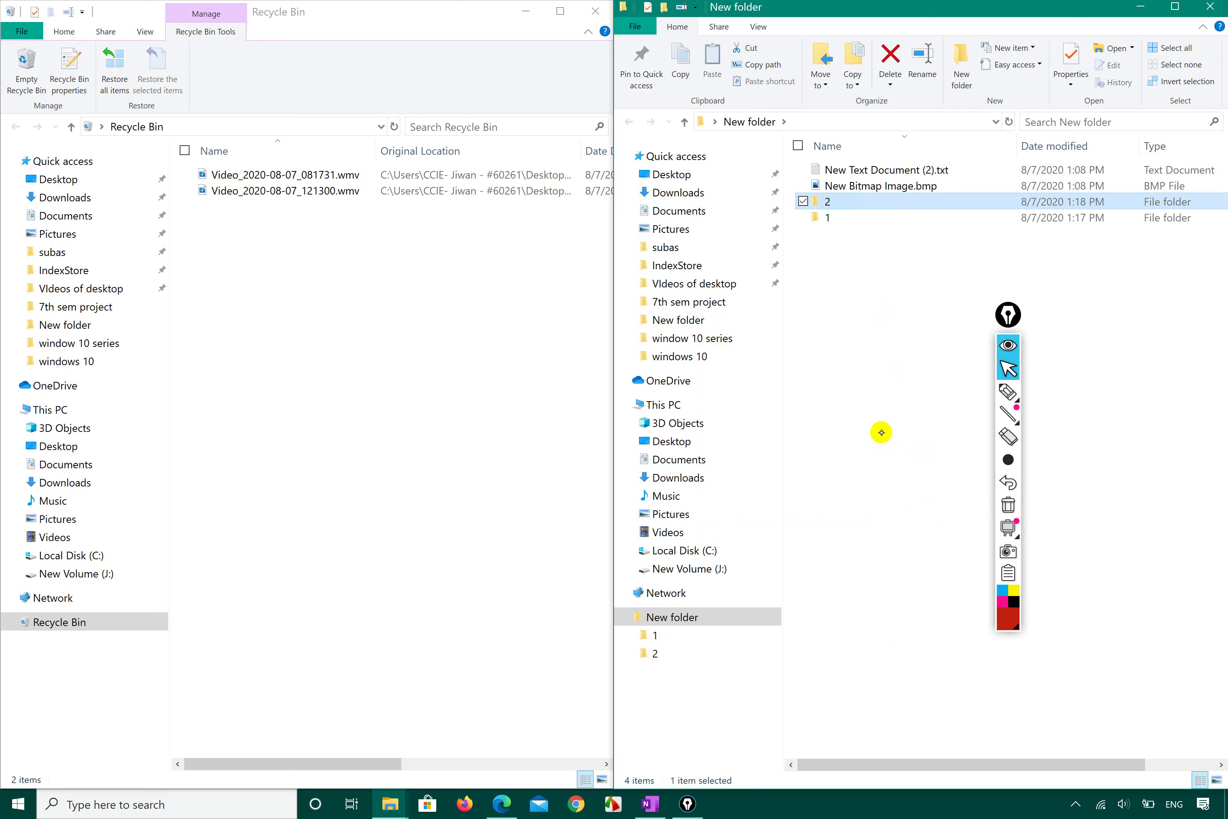
click(897, 276)
- Send folder 1 from New folder to the Recycle Bin
click(840, 216)
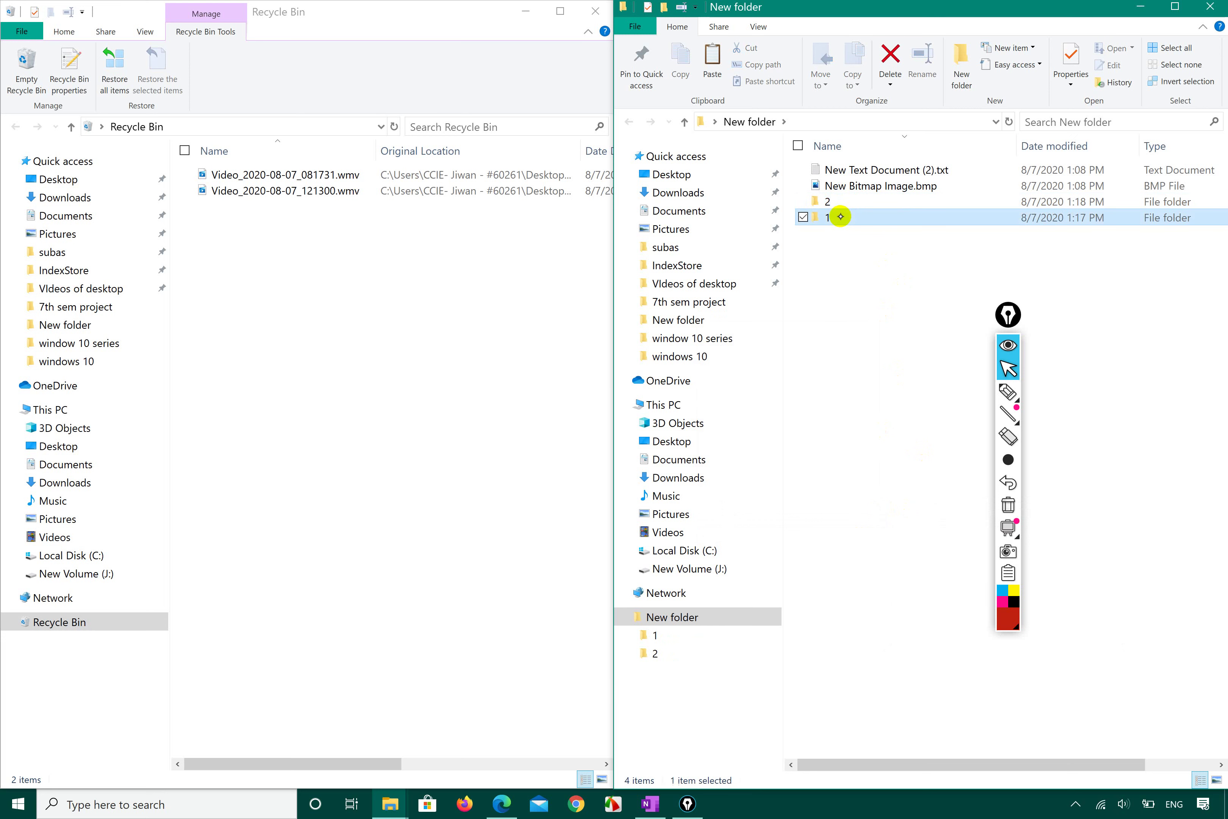
click(891, 88)
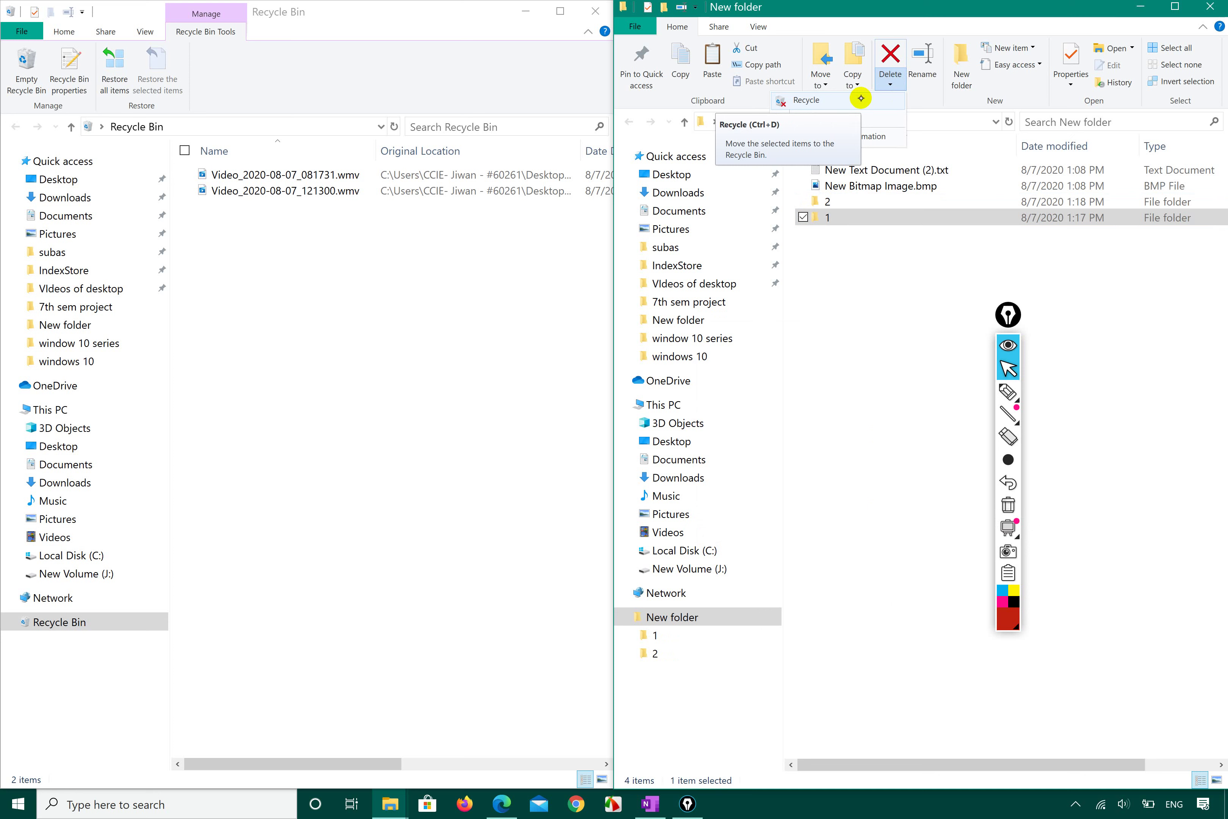
click(861, 98)
key(Delete)
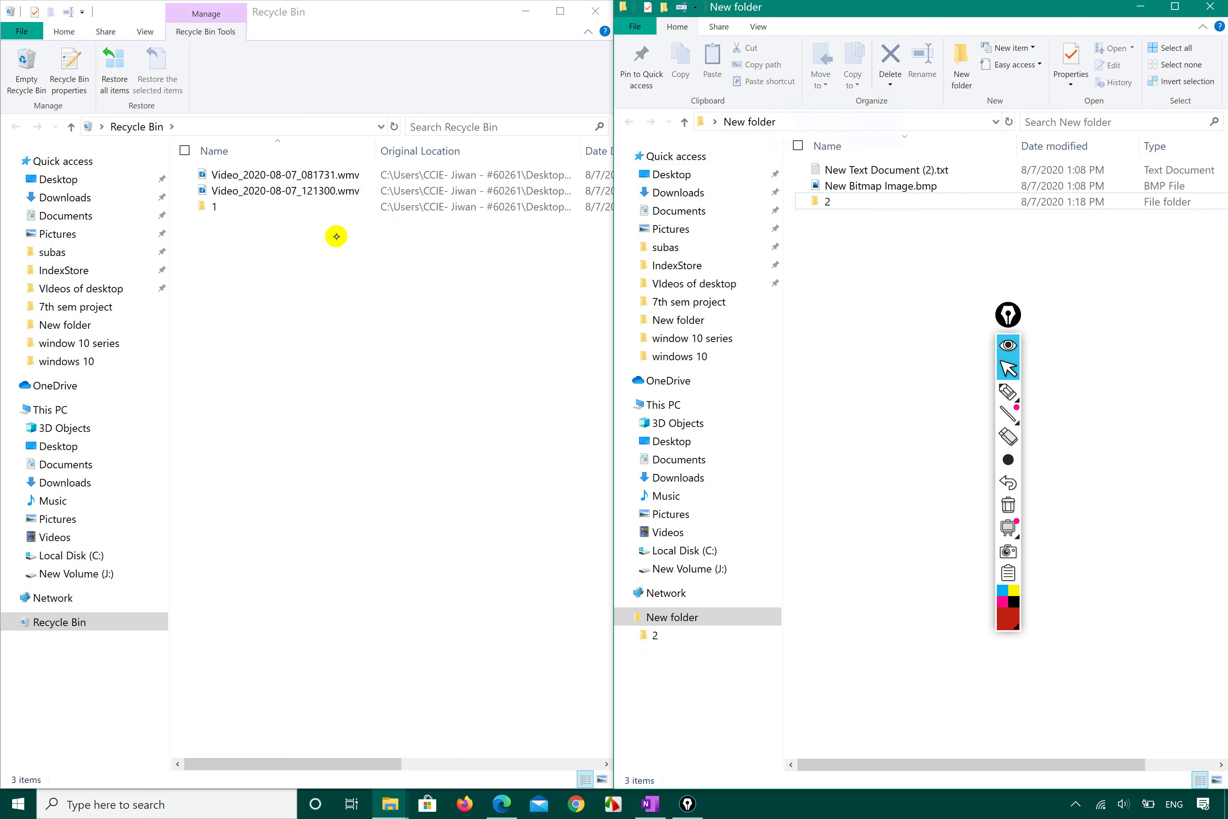
- Select folder 2 in New folder and draw a dark red arrow from it to folder 1 in the Recycle Bin
click(848, 205)
click(891, 85)
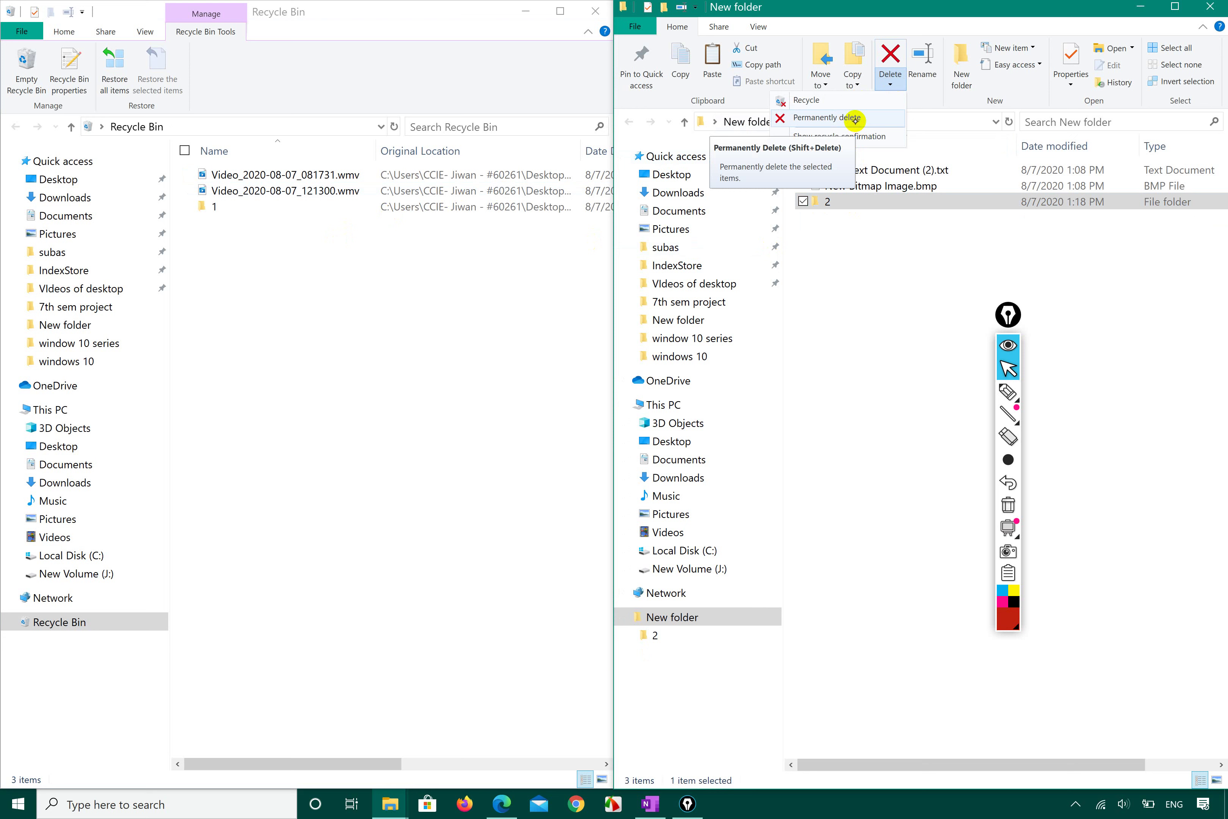
click(1008, 391)
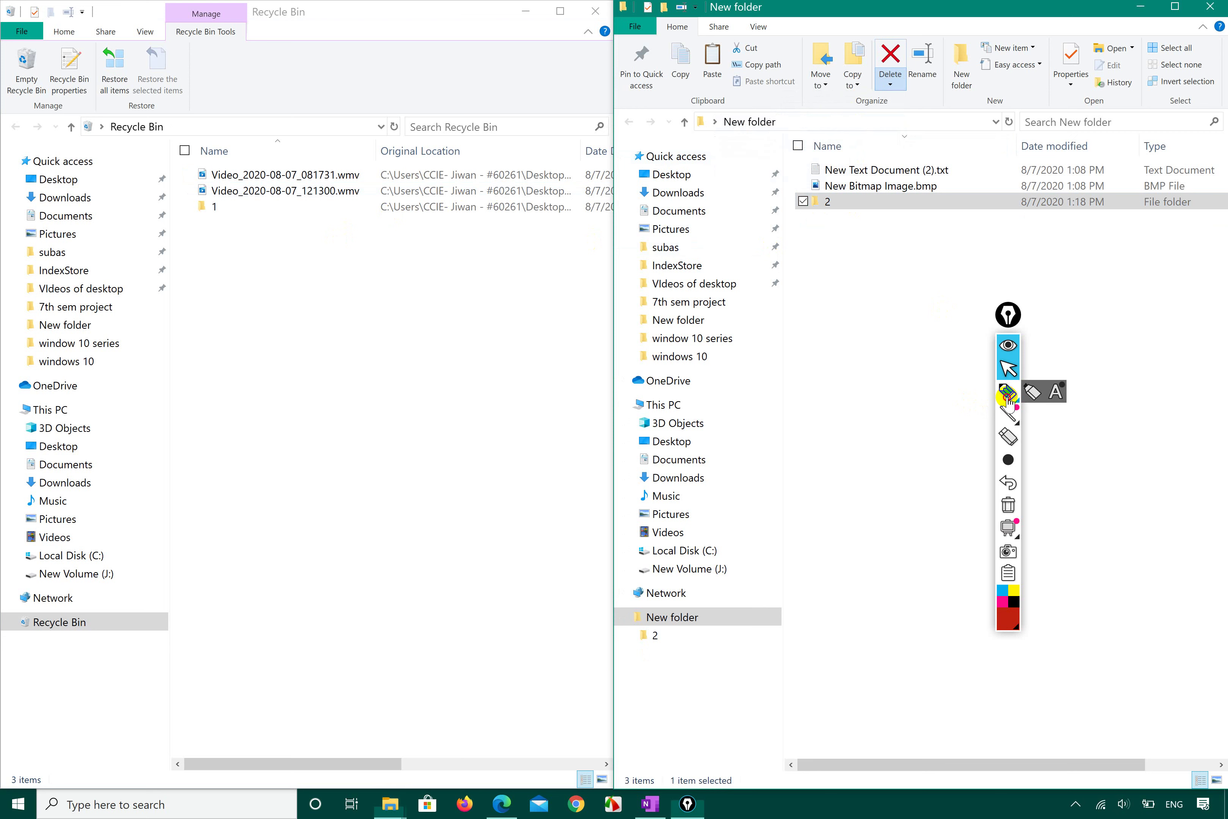
mouse_move(803, 223)
mouse_down()
mouse_move(375, 260)
mouse_move(230, 208)
mouse_move(272, 197)
mouse_up()
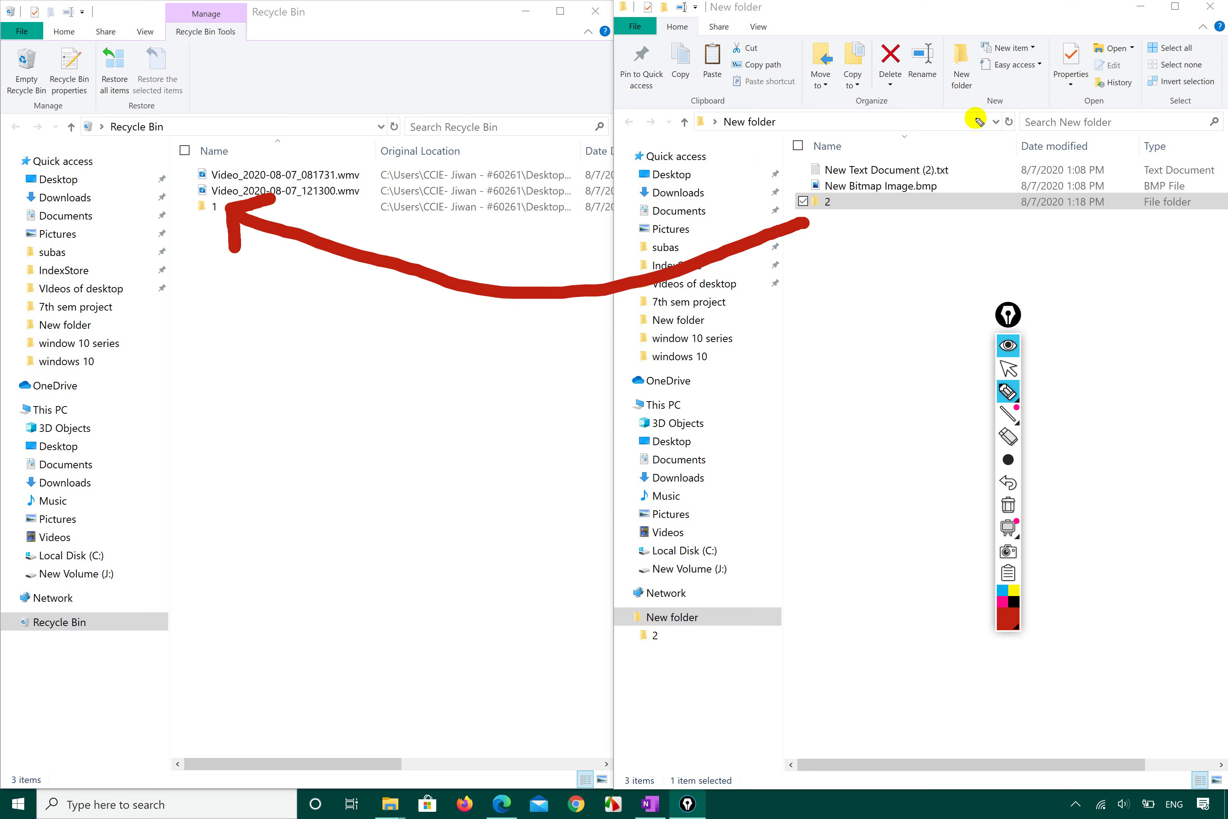
click(886, 82)
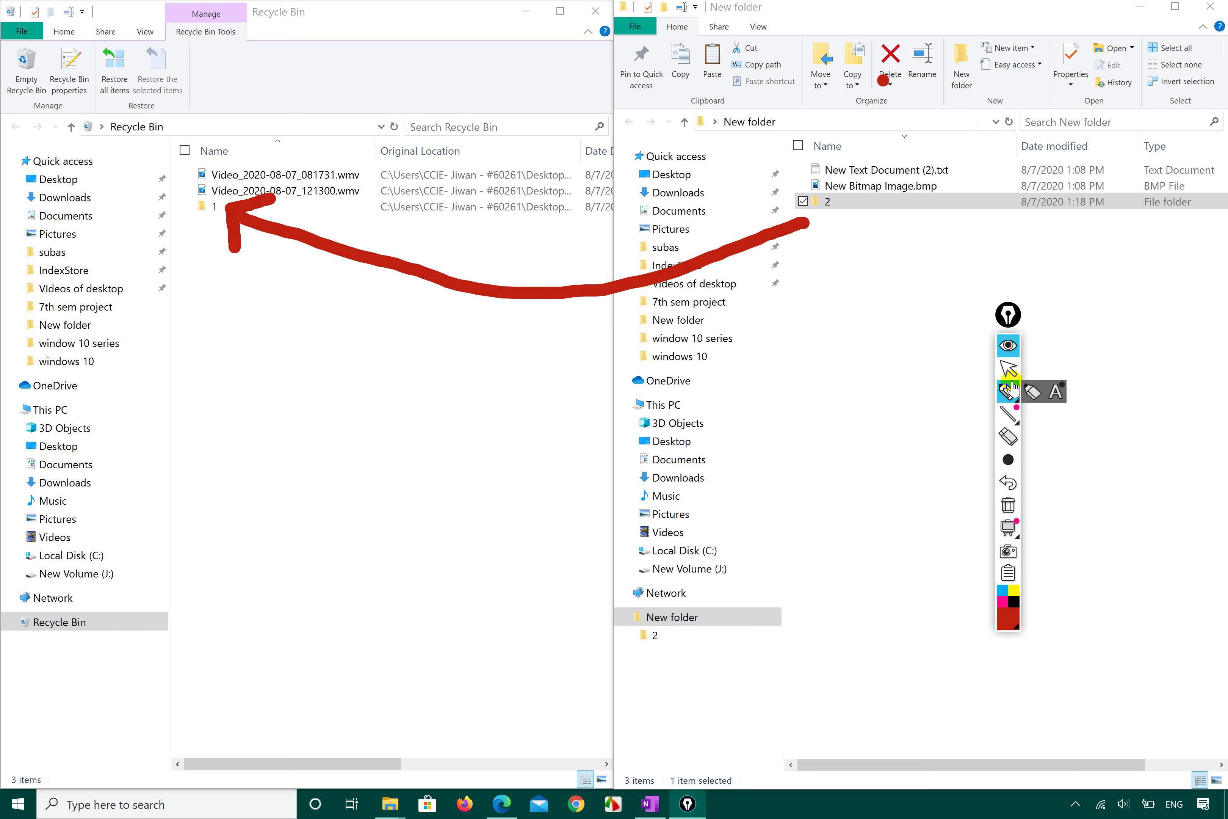
- Return to cursor mode and permanently delete folder 2 from New folder
click(1008, 368)
click(895, 87)
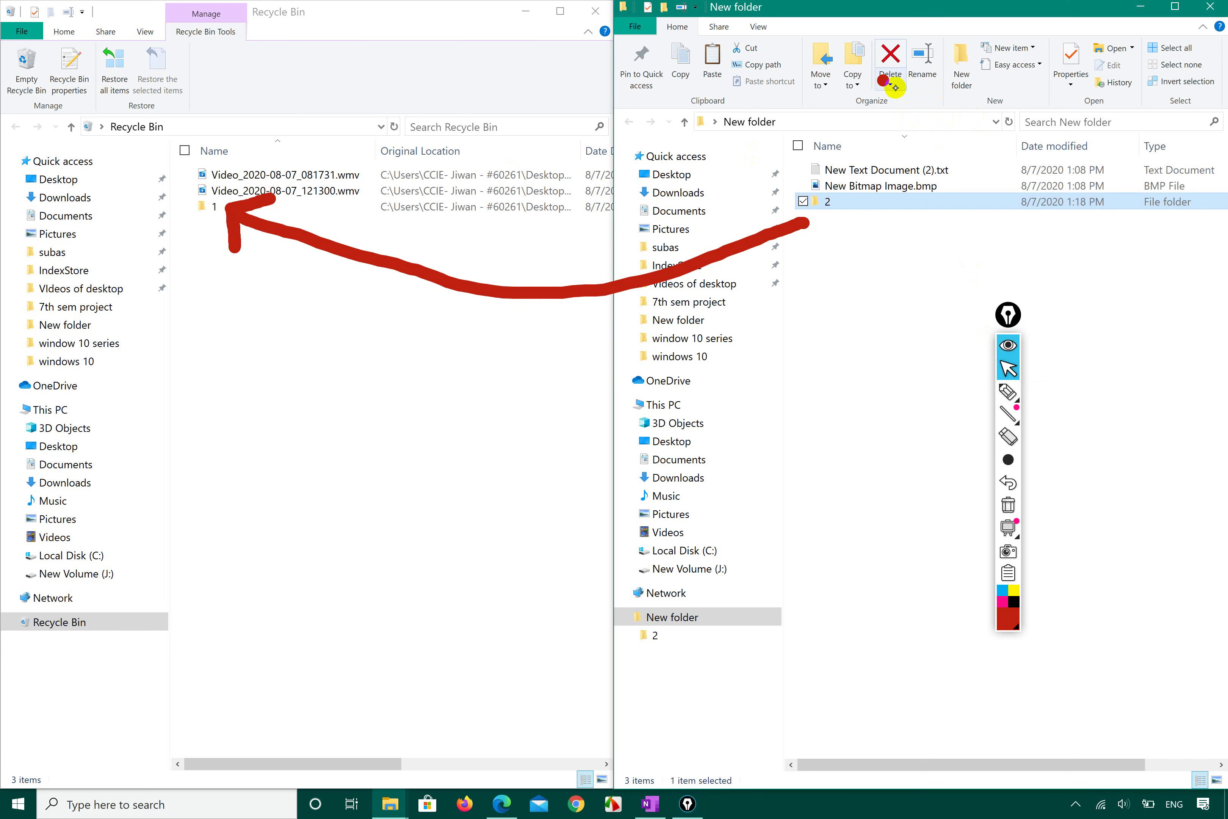
right_click(895, 88)
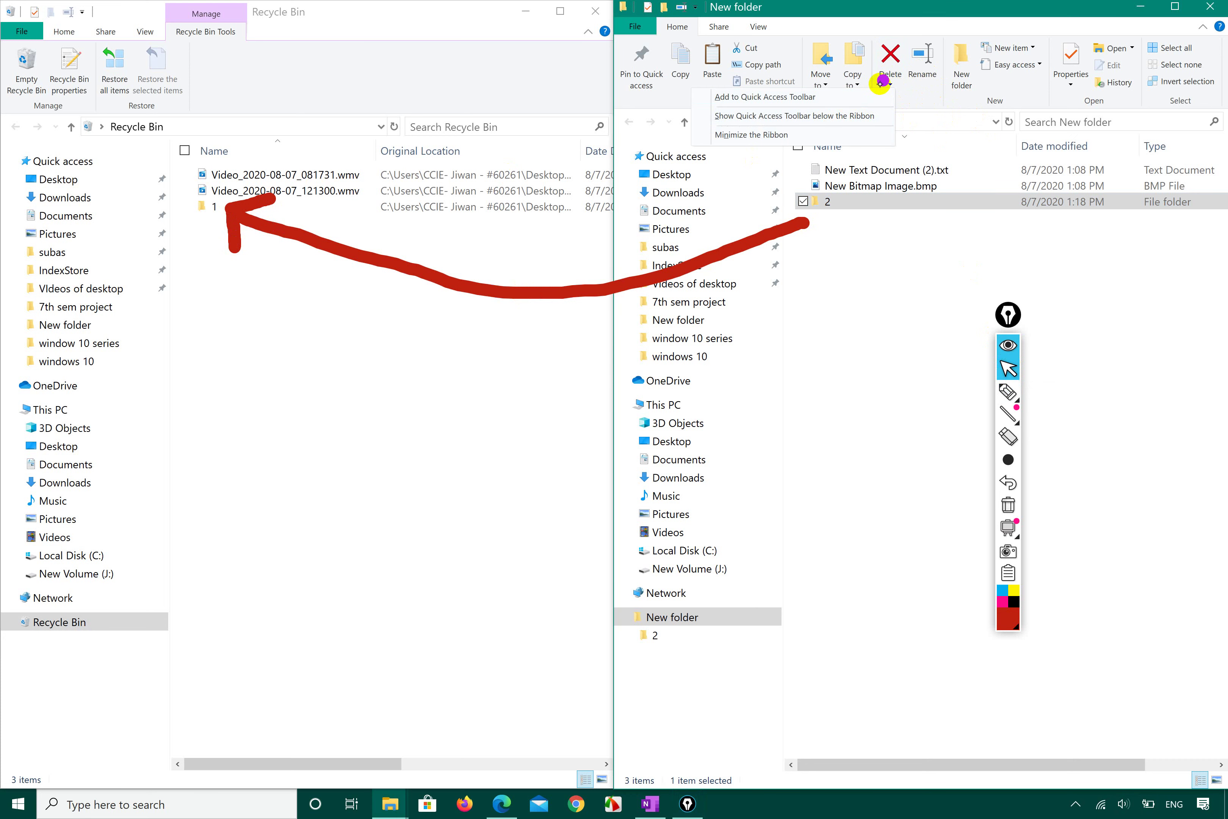
click(892, 82)
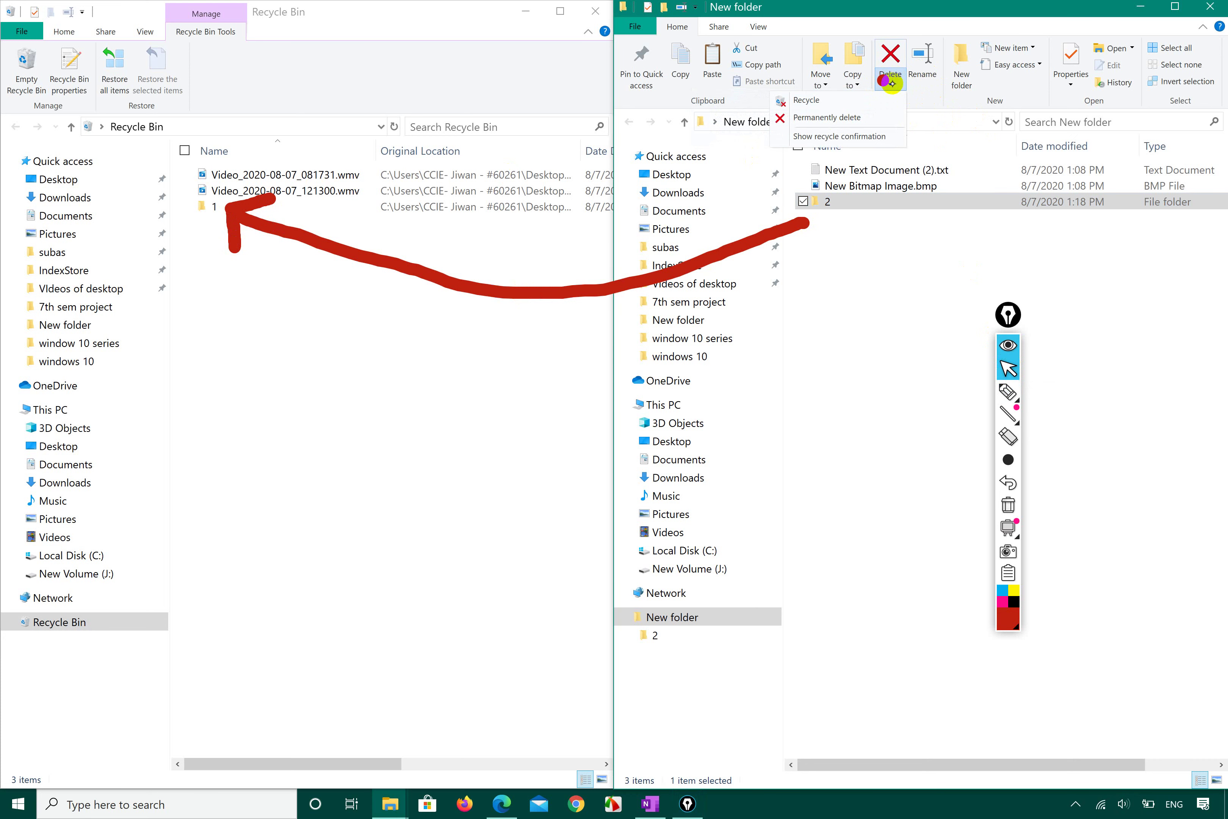
click(850, 117)
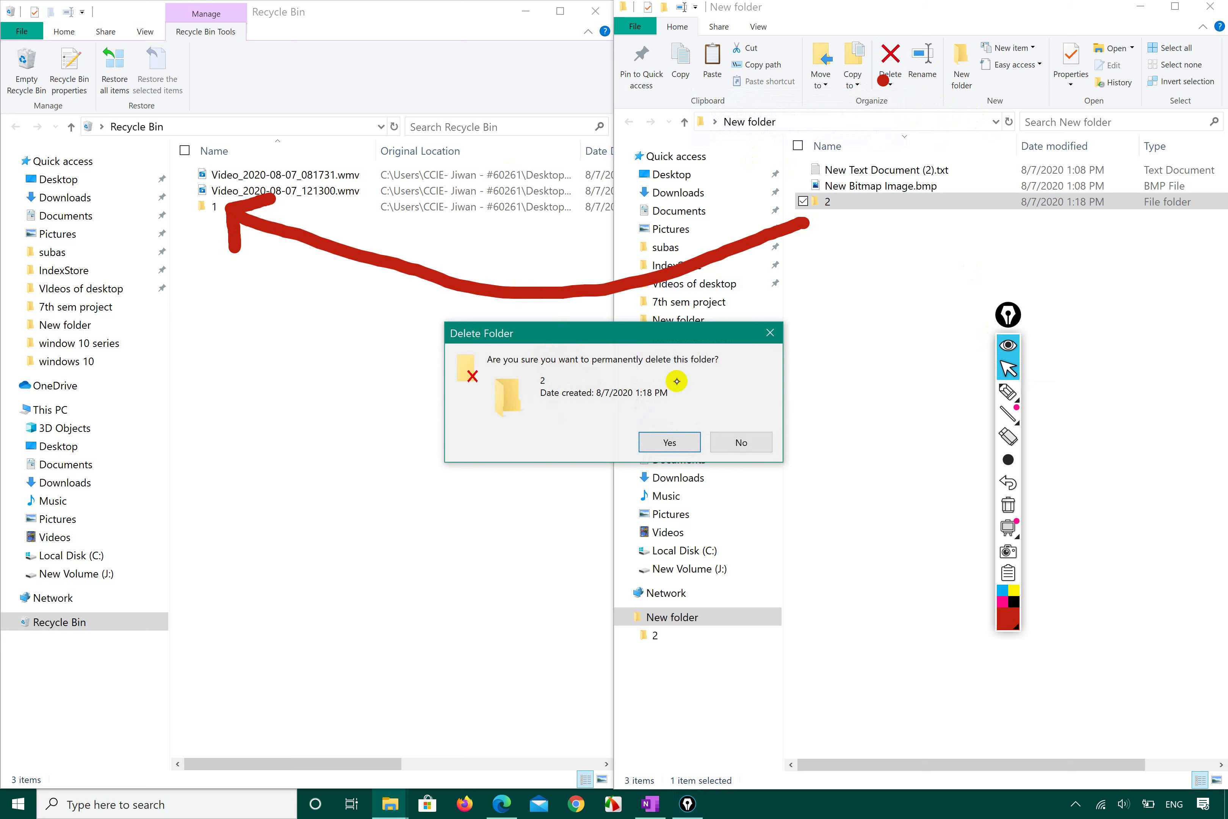
click(655, 443)
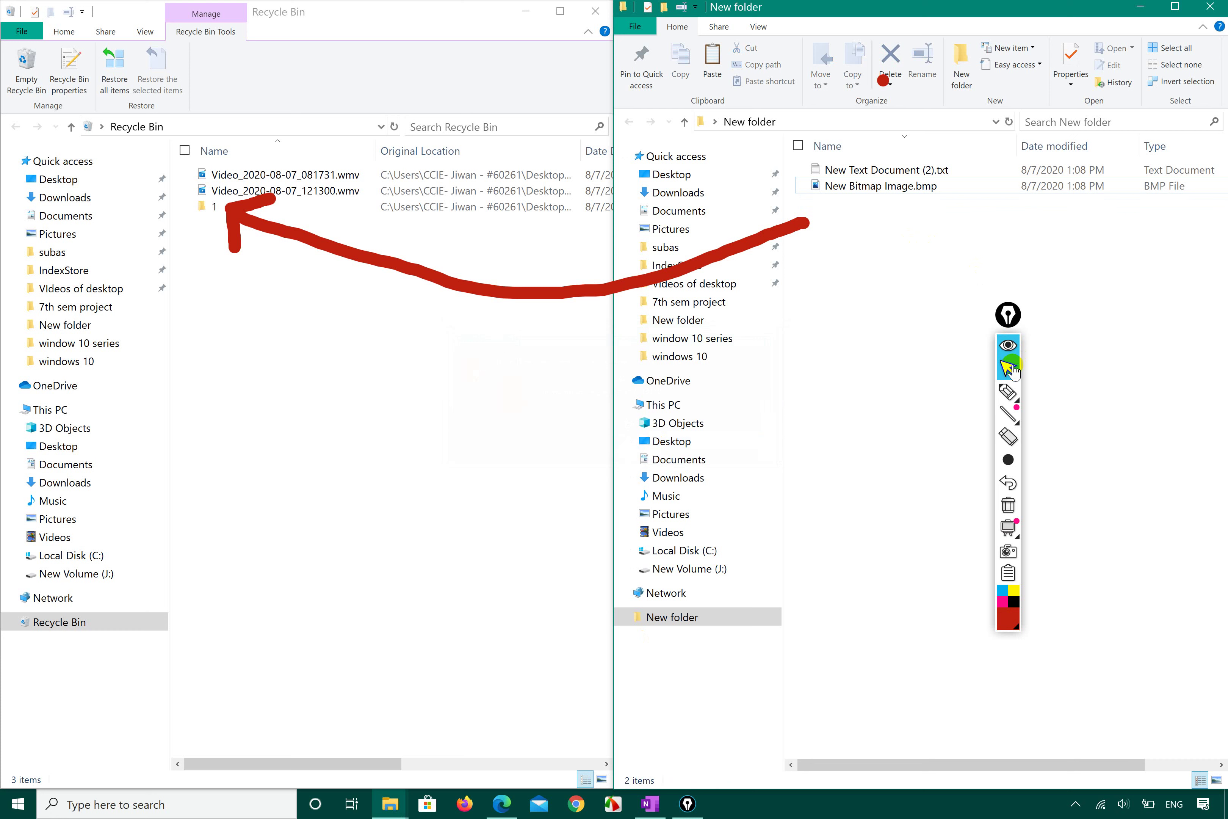
mouse_move(1009, 465)
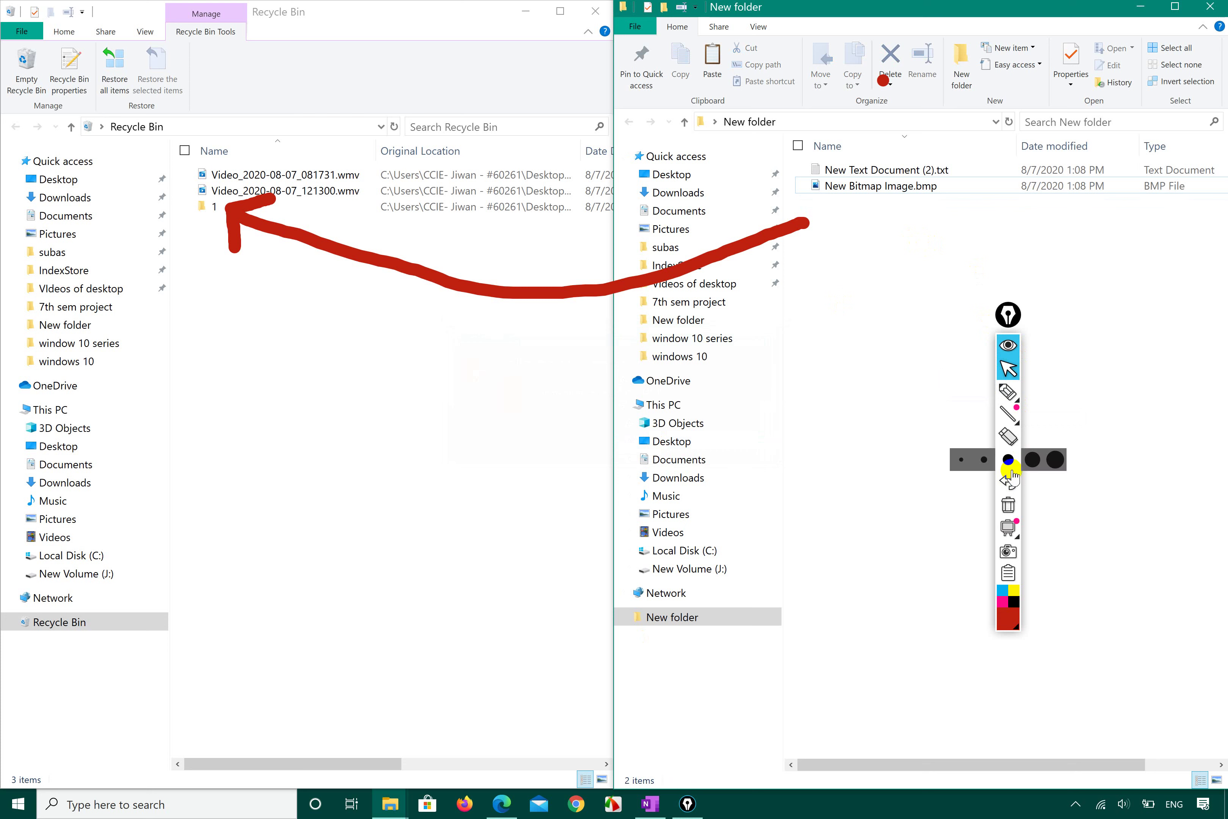
- Clear the dark red arrow annotation from the screen and close the Recycle Bin window
click(1009, 502)
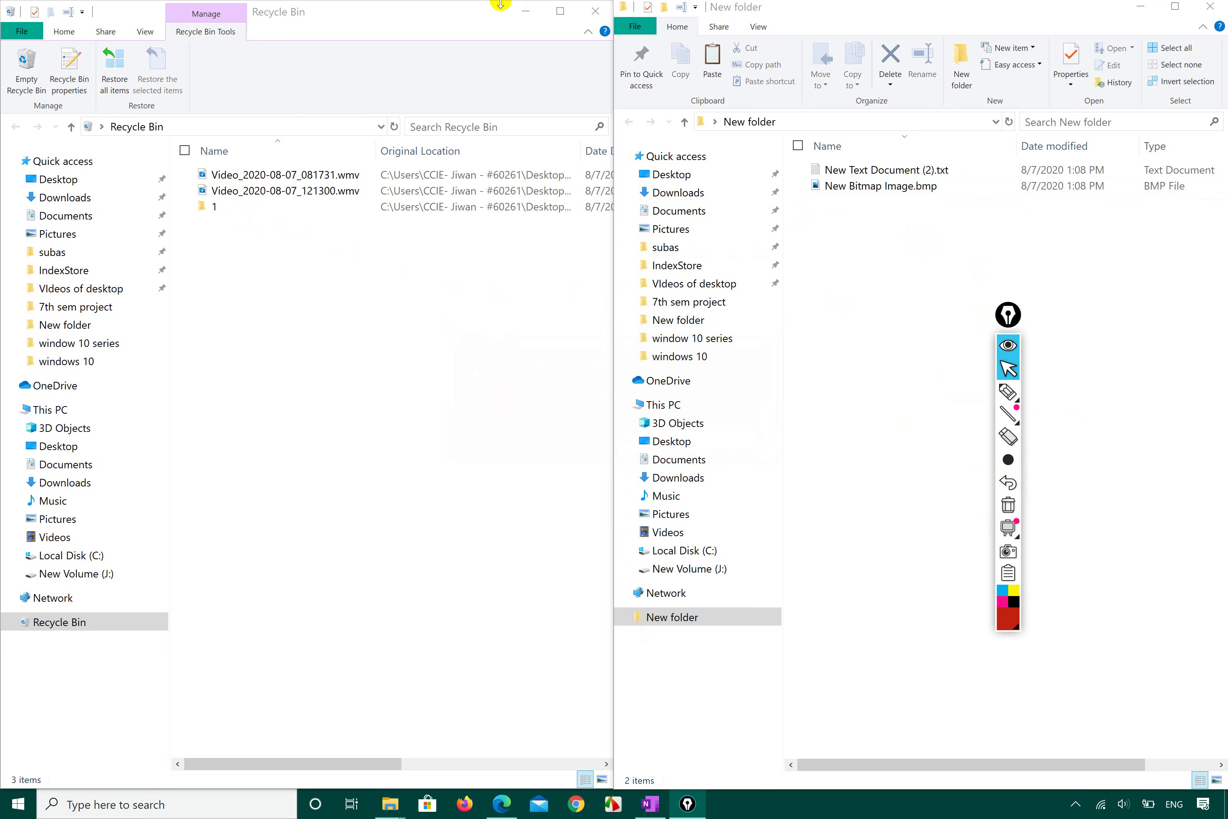
click(556, 2)
click(583, 6)
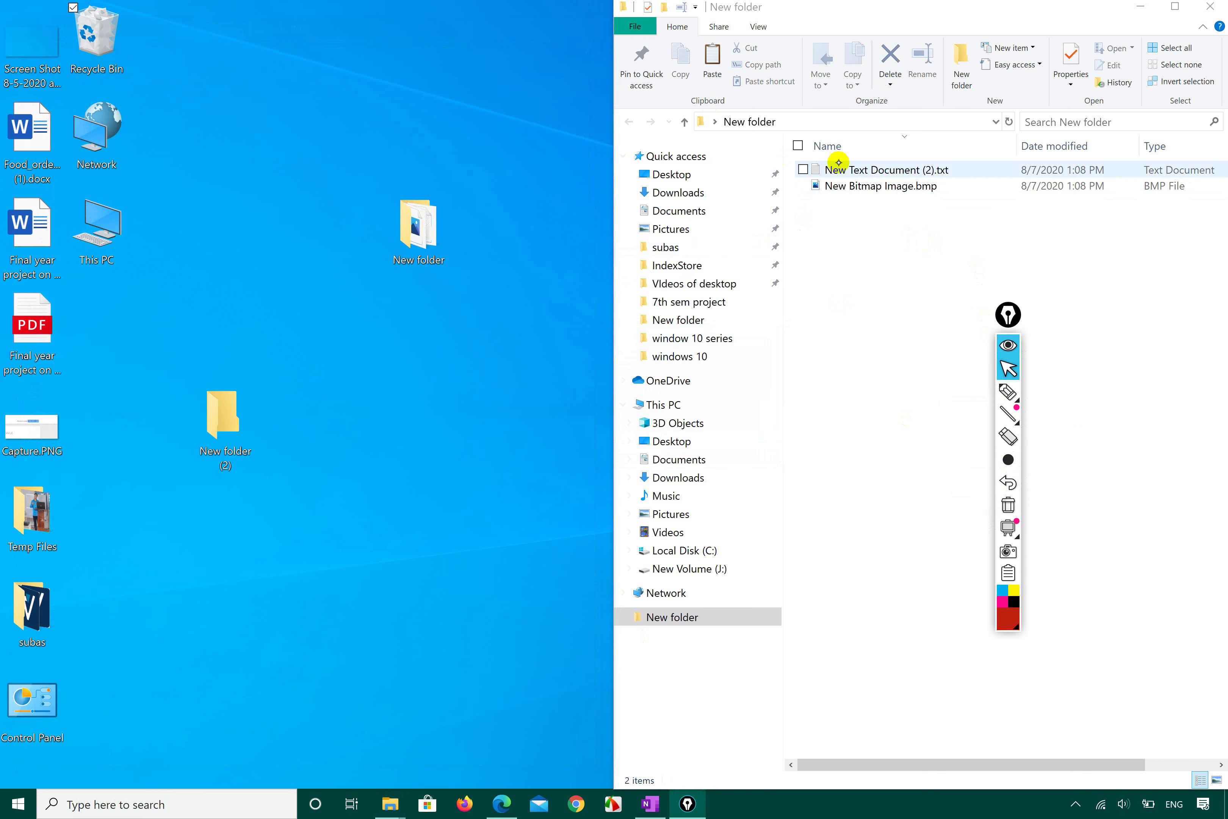
- Select New Bitmap Image.bmp in New folder and draw a dark red circle around the Move to and Copy to commands
click(860, 178)
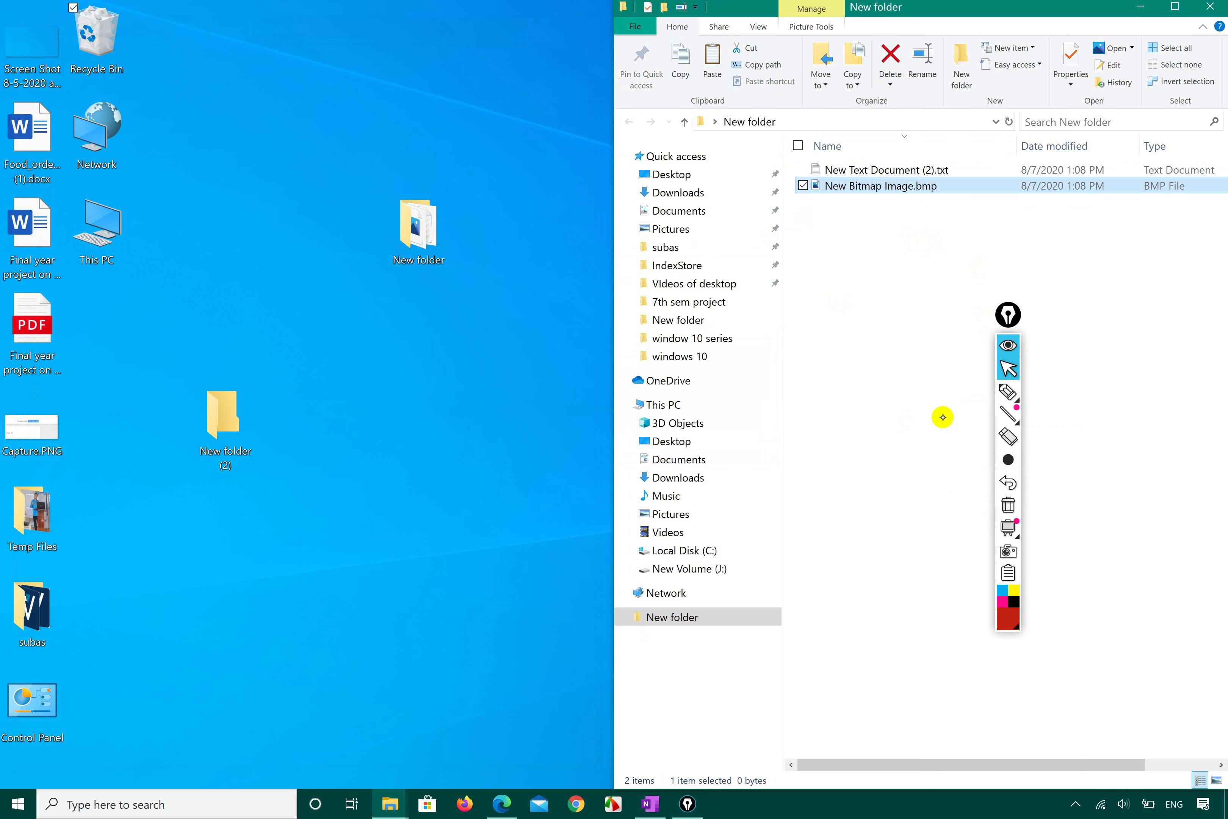
click(1008, 392)
mouse_move(814, 96)
mouse_down()
mouse_move(852, 102)
mouse_move(807, 21)
mouse_move(809, 94)
mouse_up()
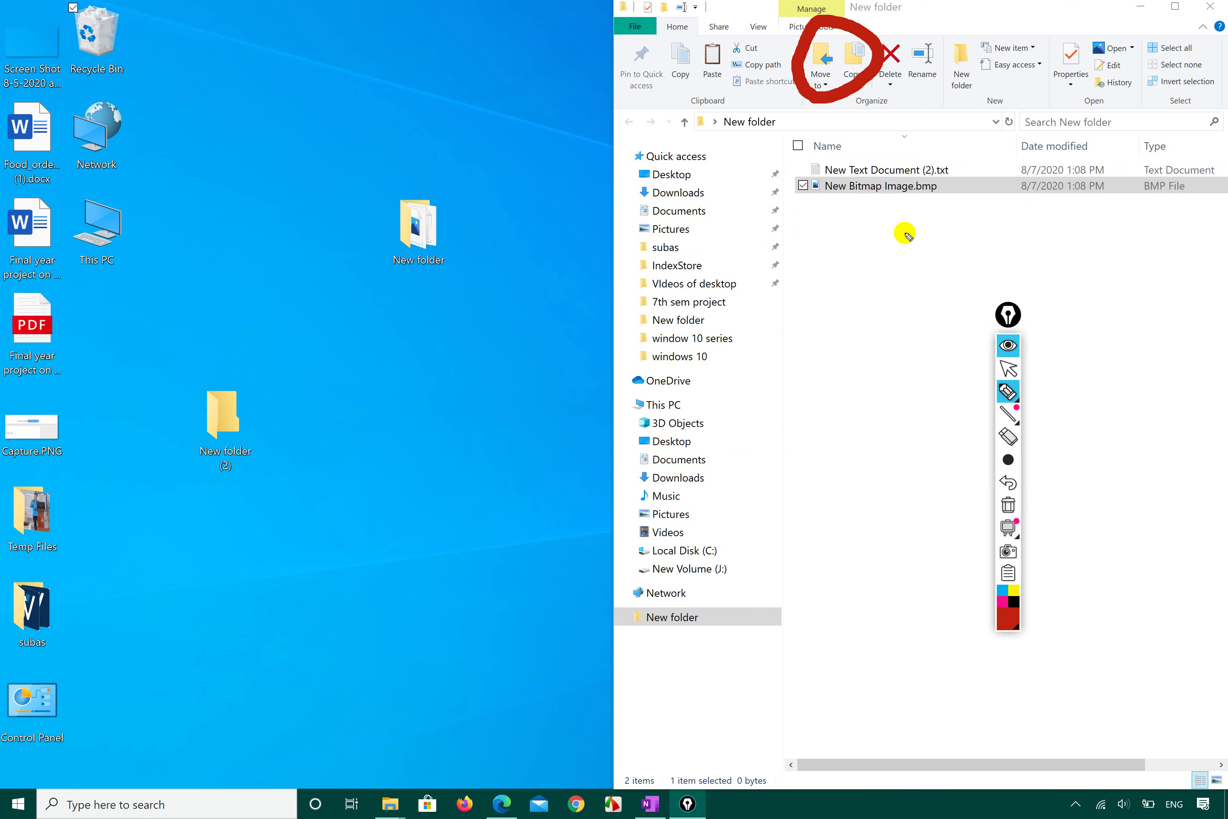
- Change the pen colour to bright green and circle the Copy and Paste commands of the New folder window
click(1004, 617)
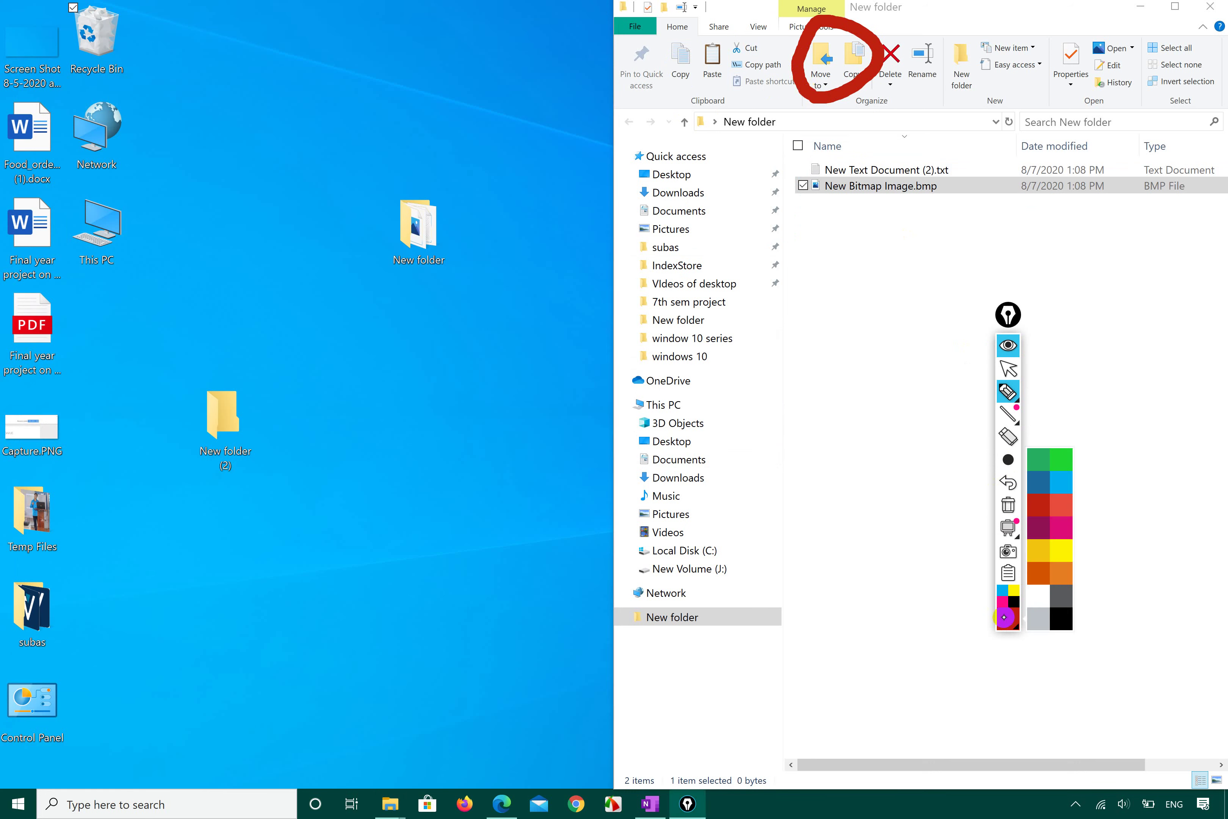
click(1057, 463)
mouse_move(629, 93)
mouse_down()
mouse_move(737, 58)
mouse_move(609, 21)
mouse_move(613, 91)
mouse_move(638, 99)
mouse_up()
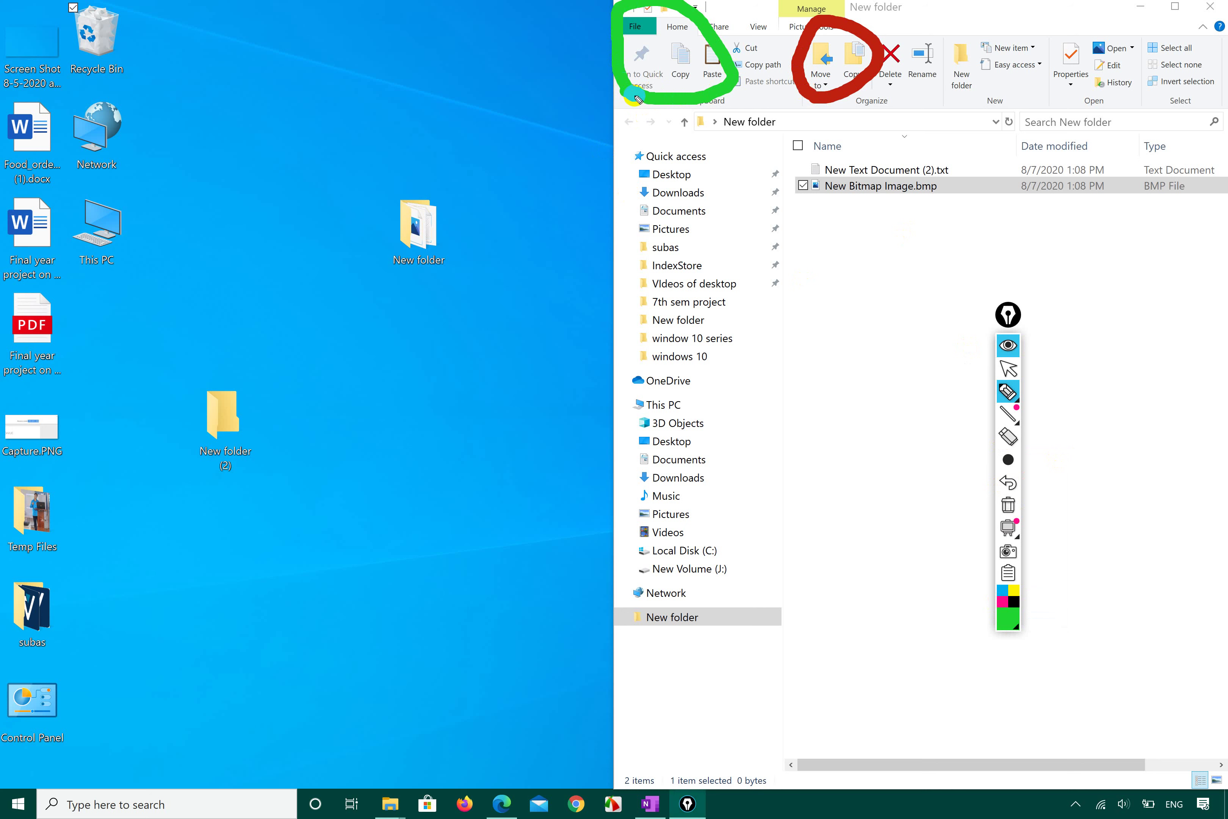
- Return to cursor mode and try to copy New Bitmap Image.bmp from New folder
click(1009, 368)
click(884, 185)
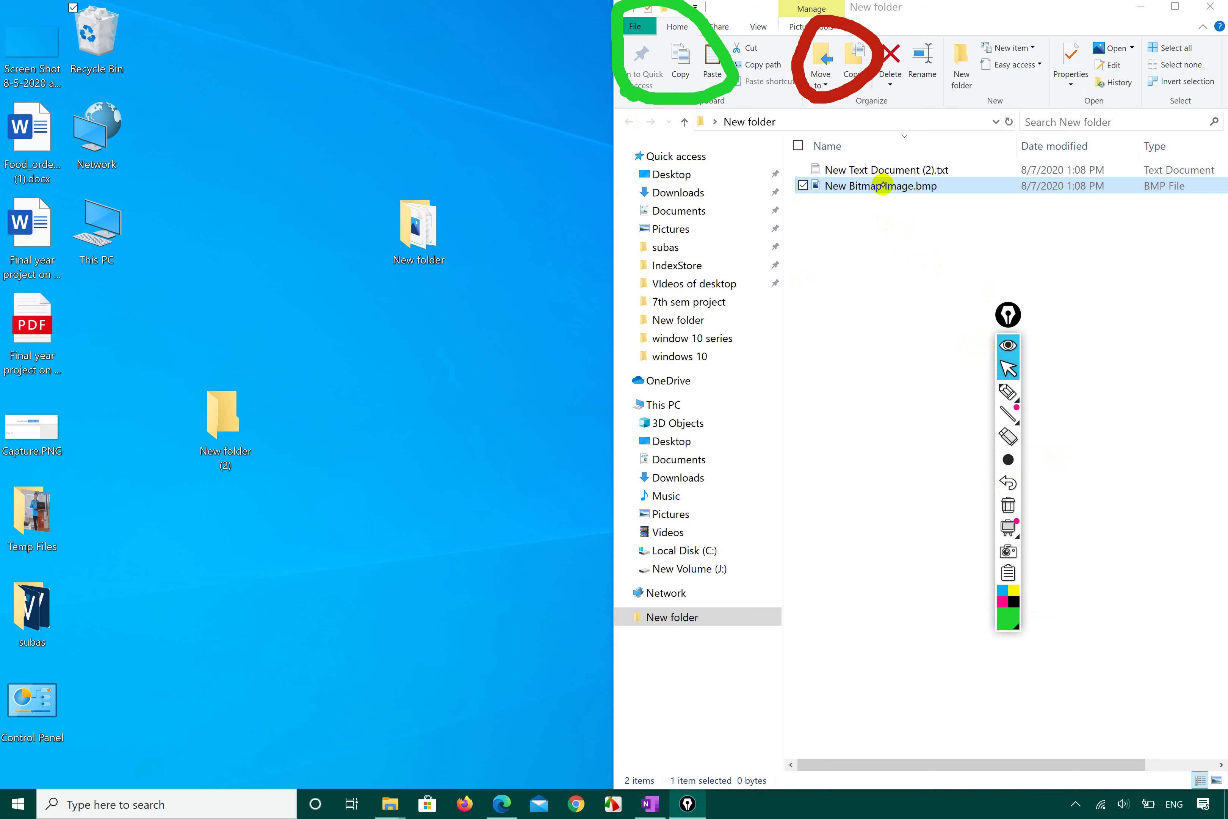
right_click(683, 66)
click(214, 188)
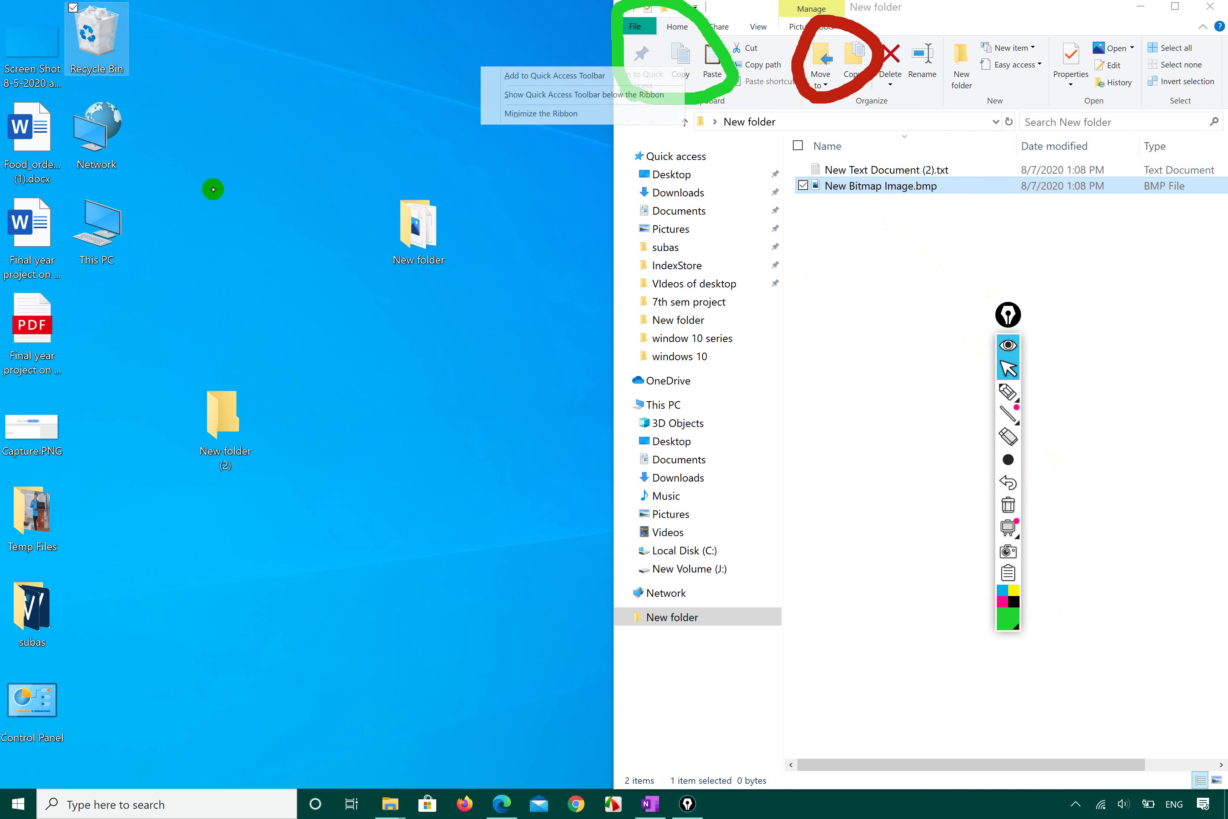
- Open This PC in a maximized window and browse to the Programs folder inside Downloads
double_click(122, 215)
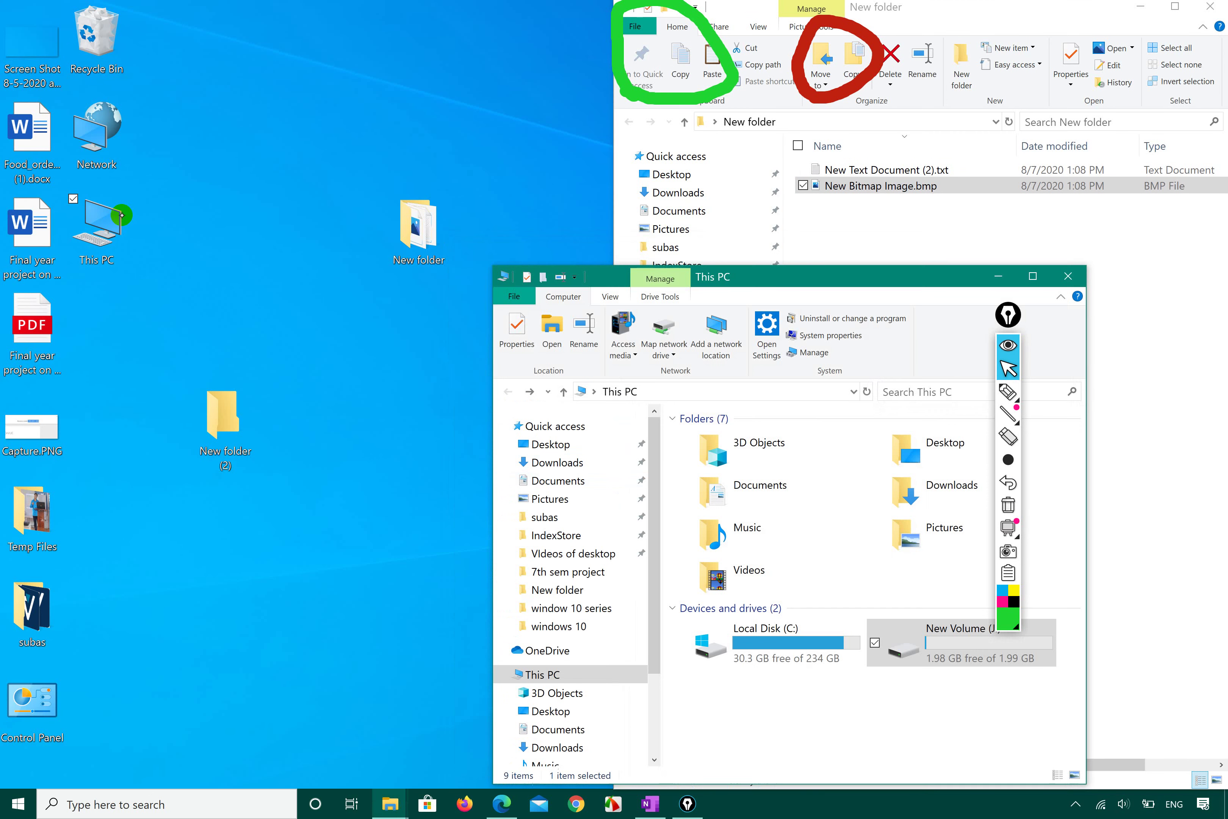
double_click(732, 270)
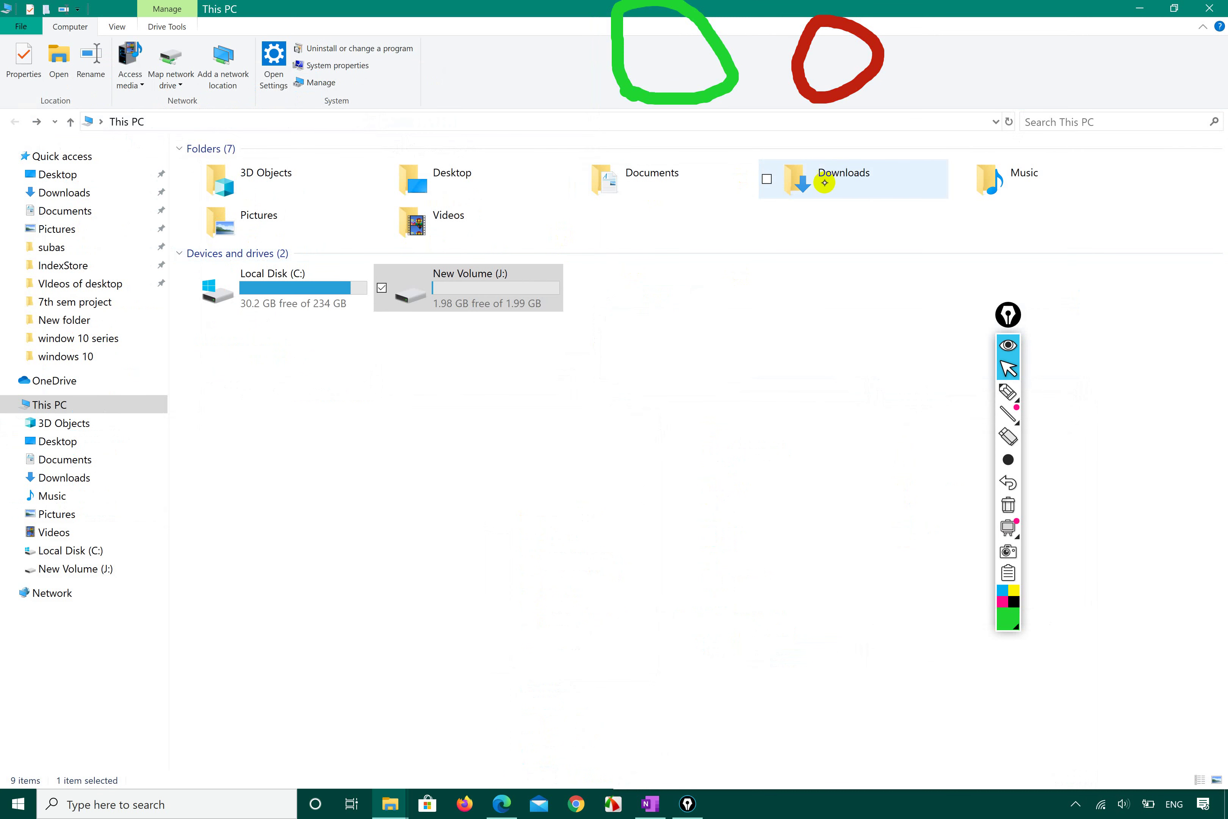
double_click(825, 183)
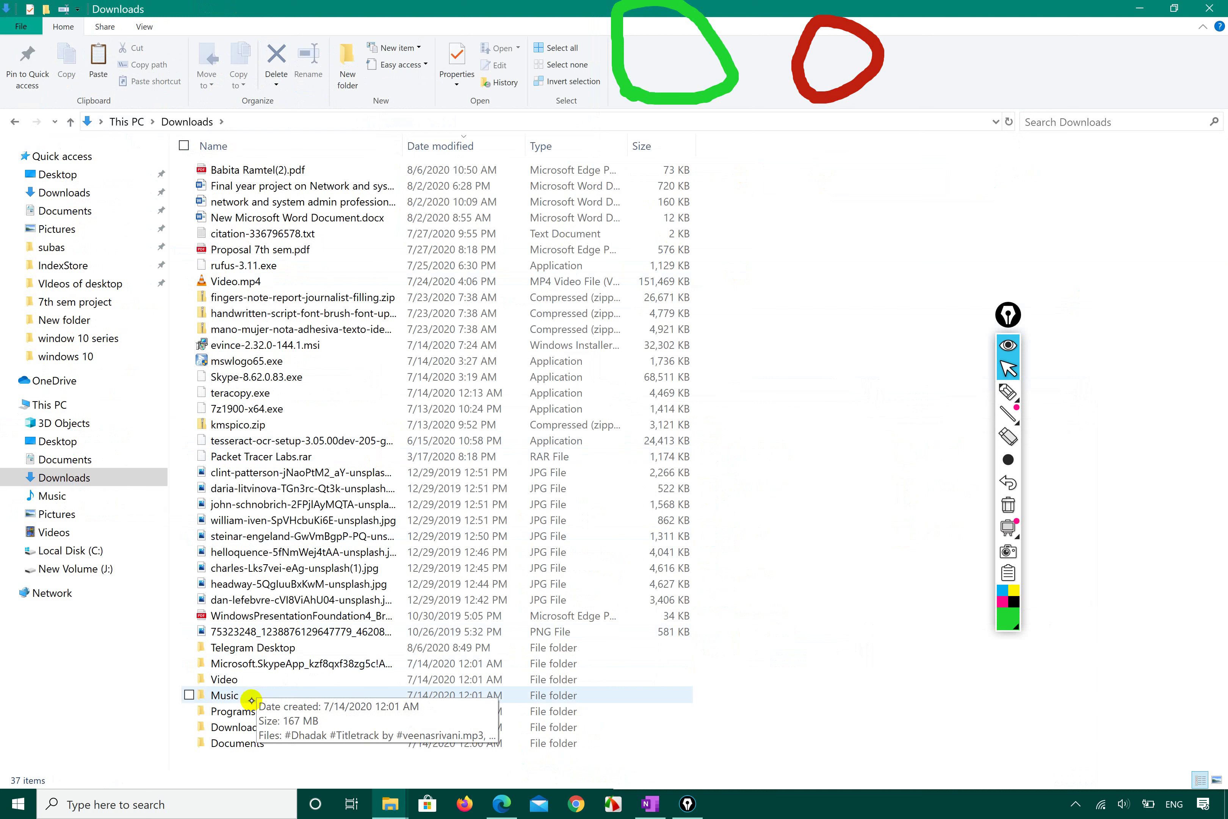
click(249, 704)
double_click(247, 708)
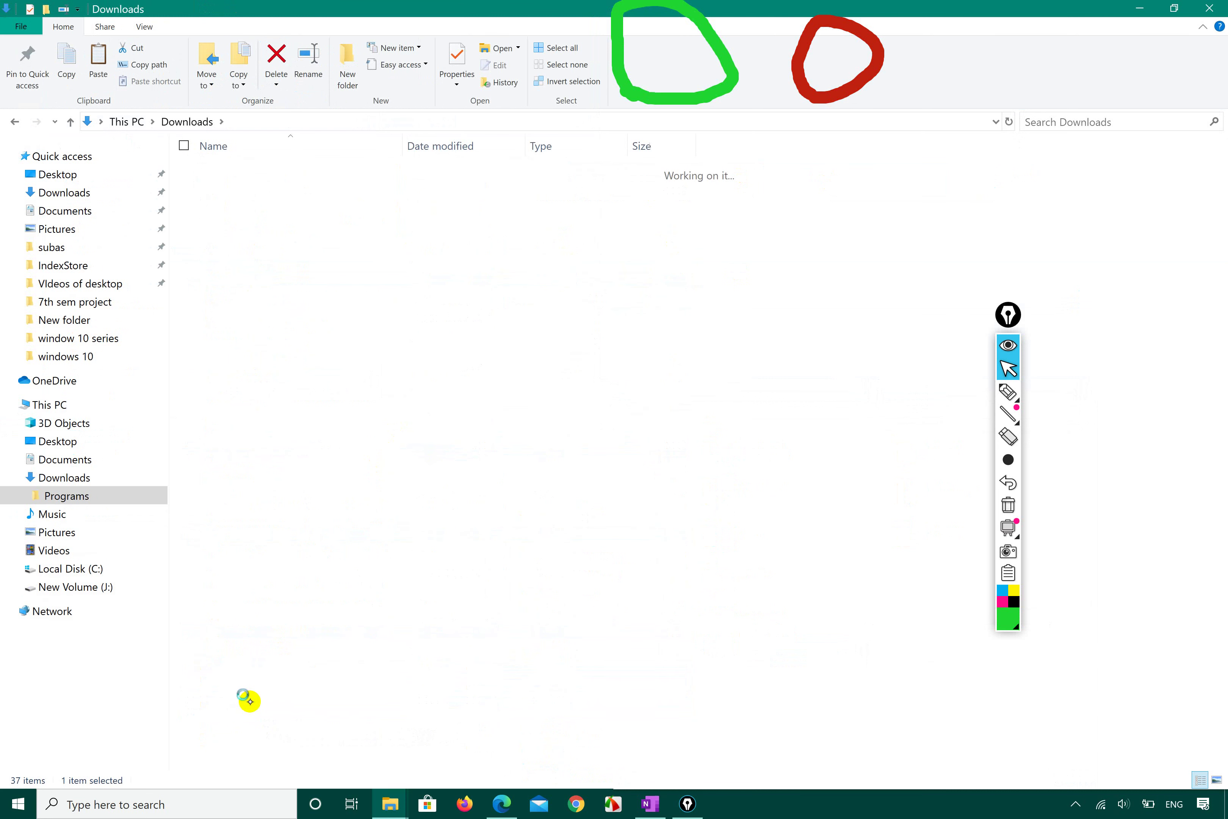
right_click(428, 304)
click(285, 248)
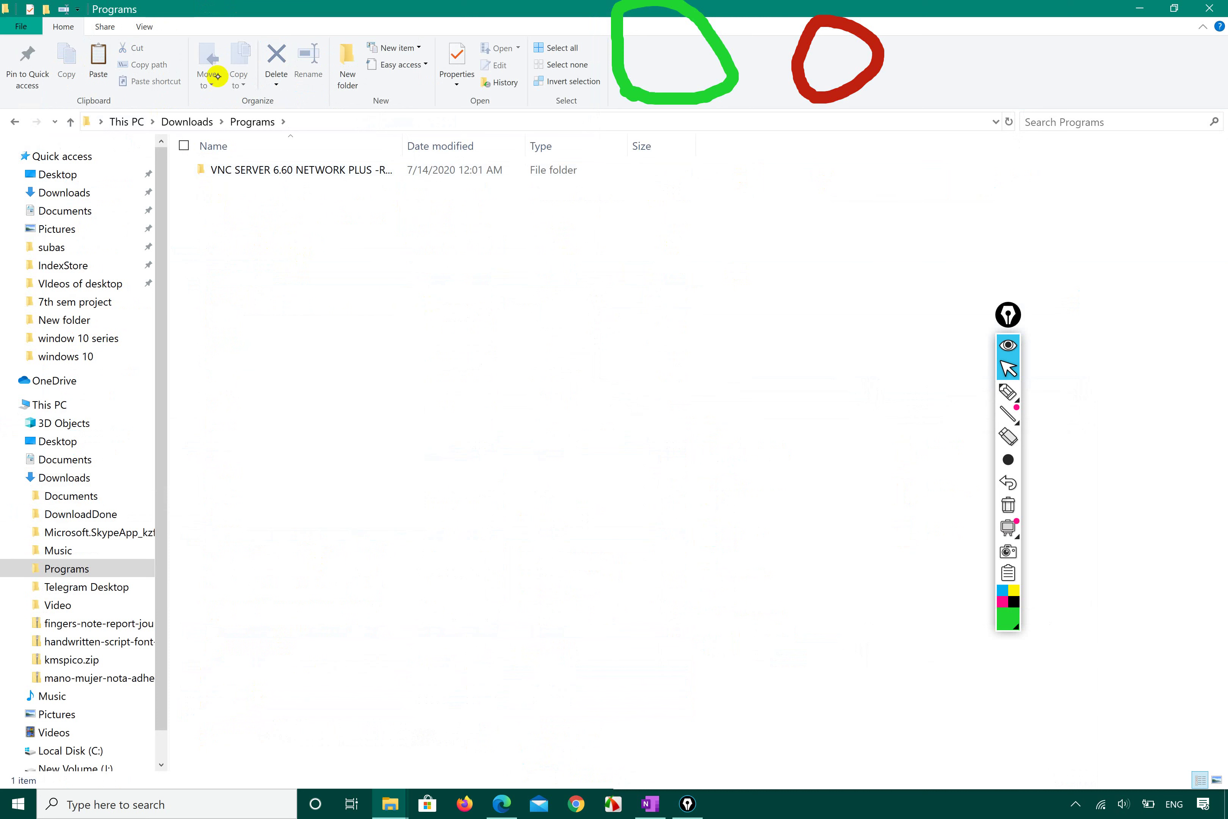
- Draw a bright green circle around the Paste command of the Programs window and return to cursor mode
click(1008, 392)
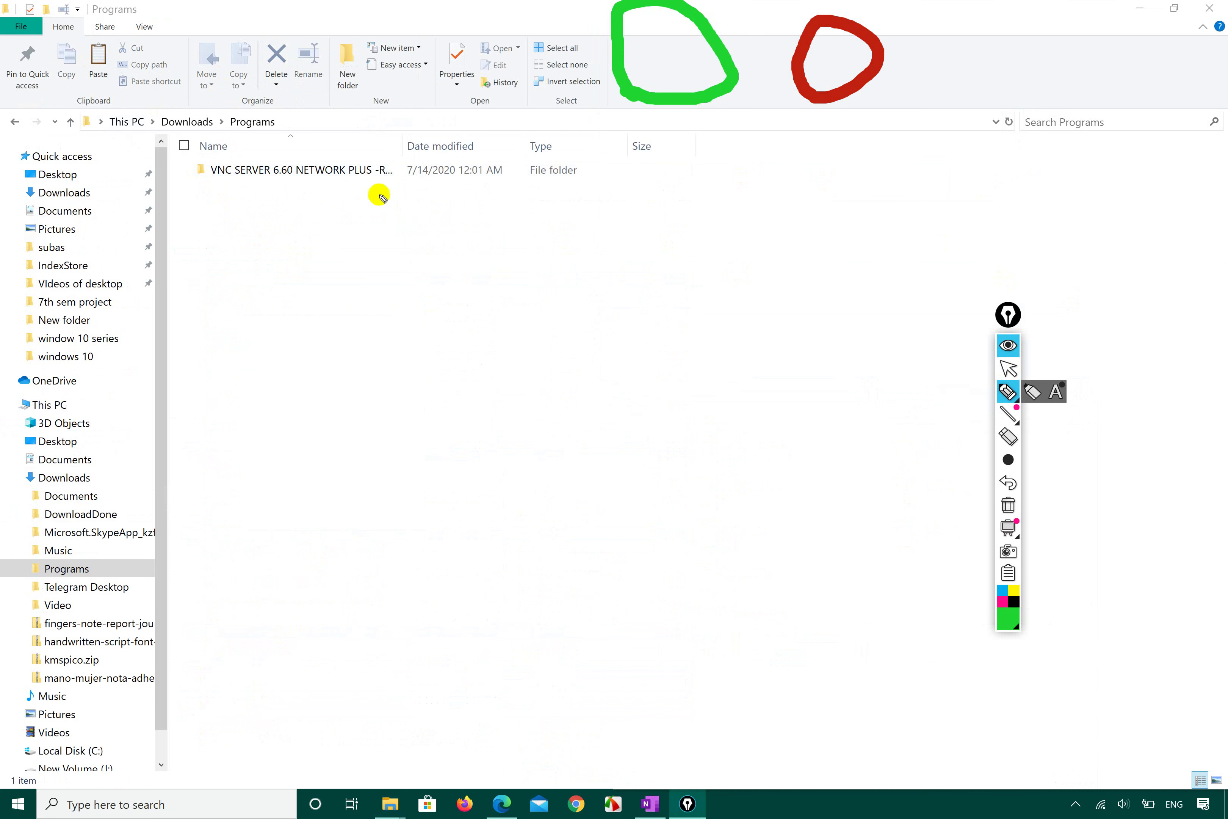
mouse_move(74, 83)
mouse_down()
mouse_move(174, 66)
mouse_move(64, 21)
mouse_move(79, 88)
mouse_move(98, 58)
mouse_up()
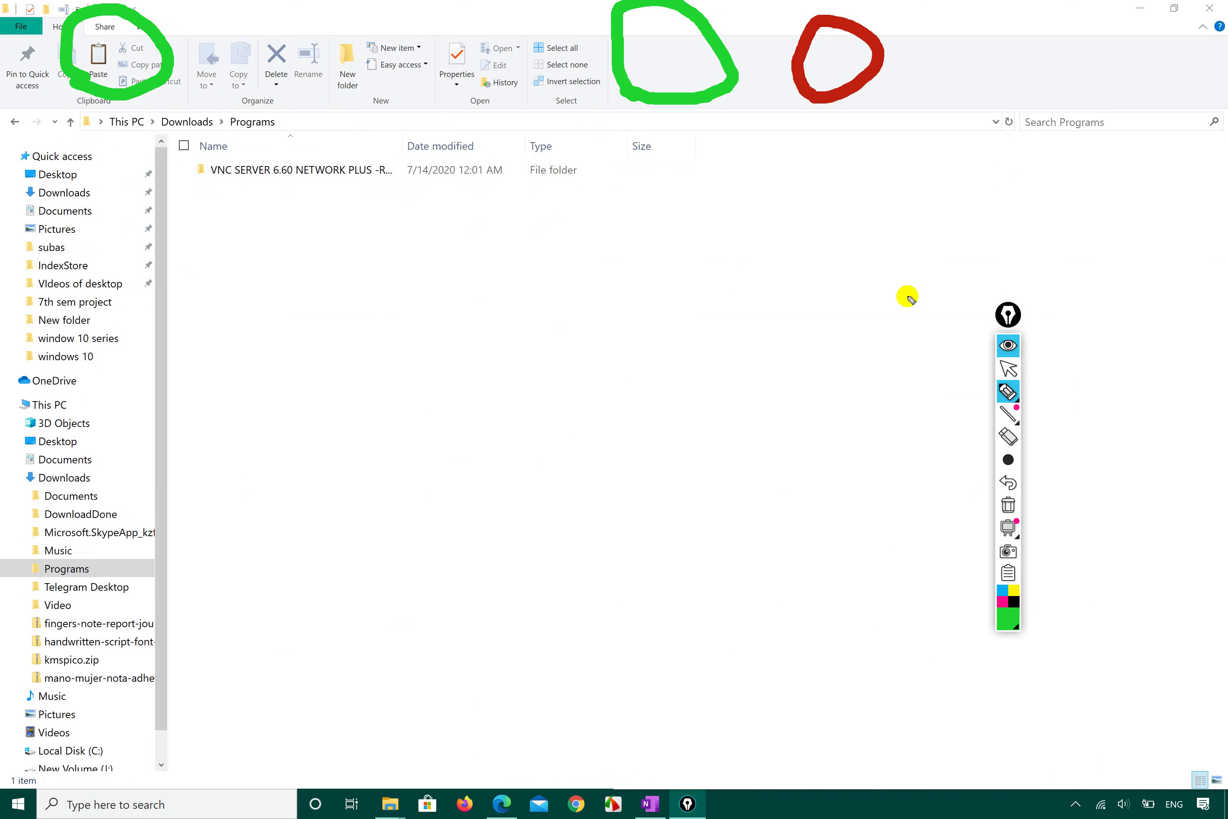
click(1009, 370)
- Try twice to paste the previously cut New Text Document.txt into Programs, dismissing the TeraCopy windows after each attempt
right_click(433, 345)
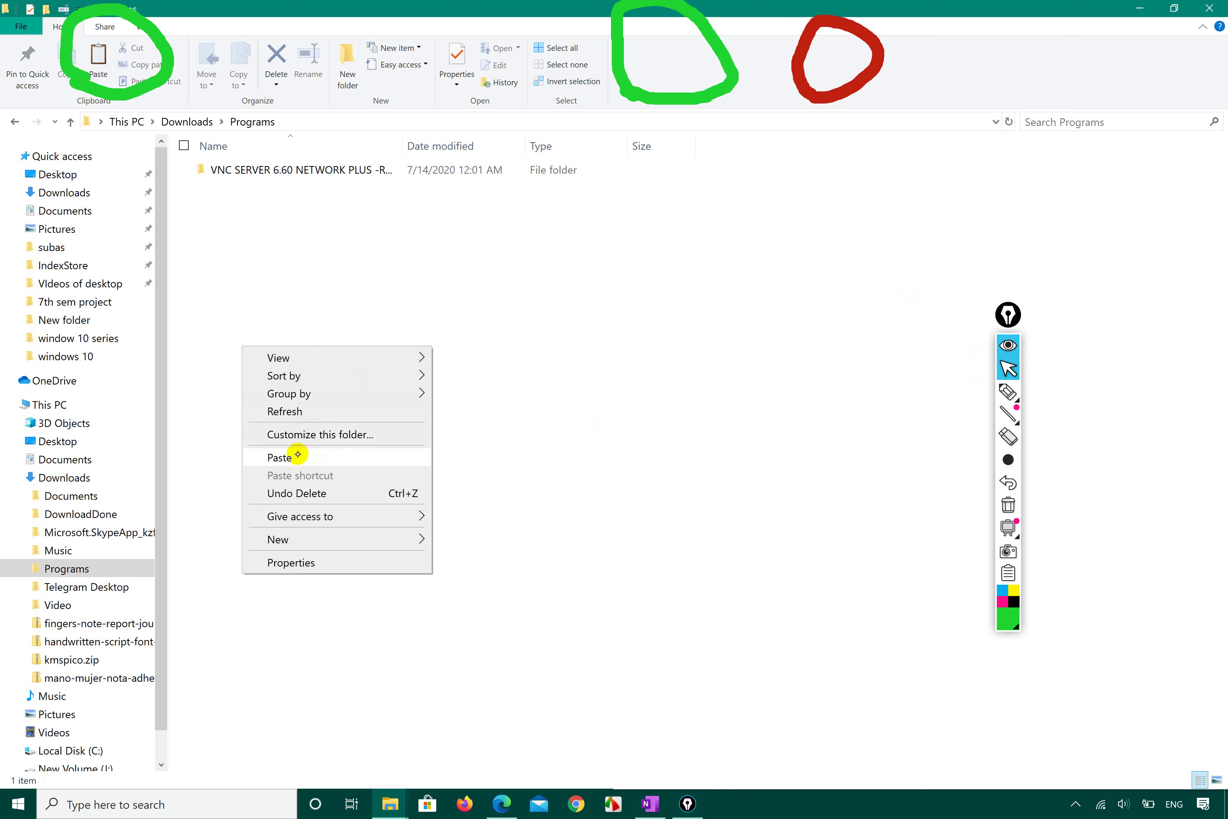
click(101, 57)
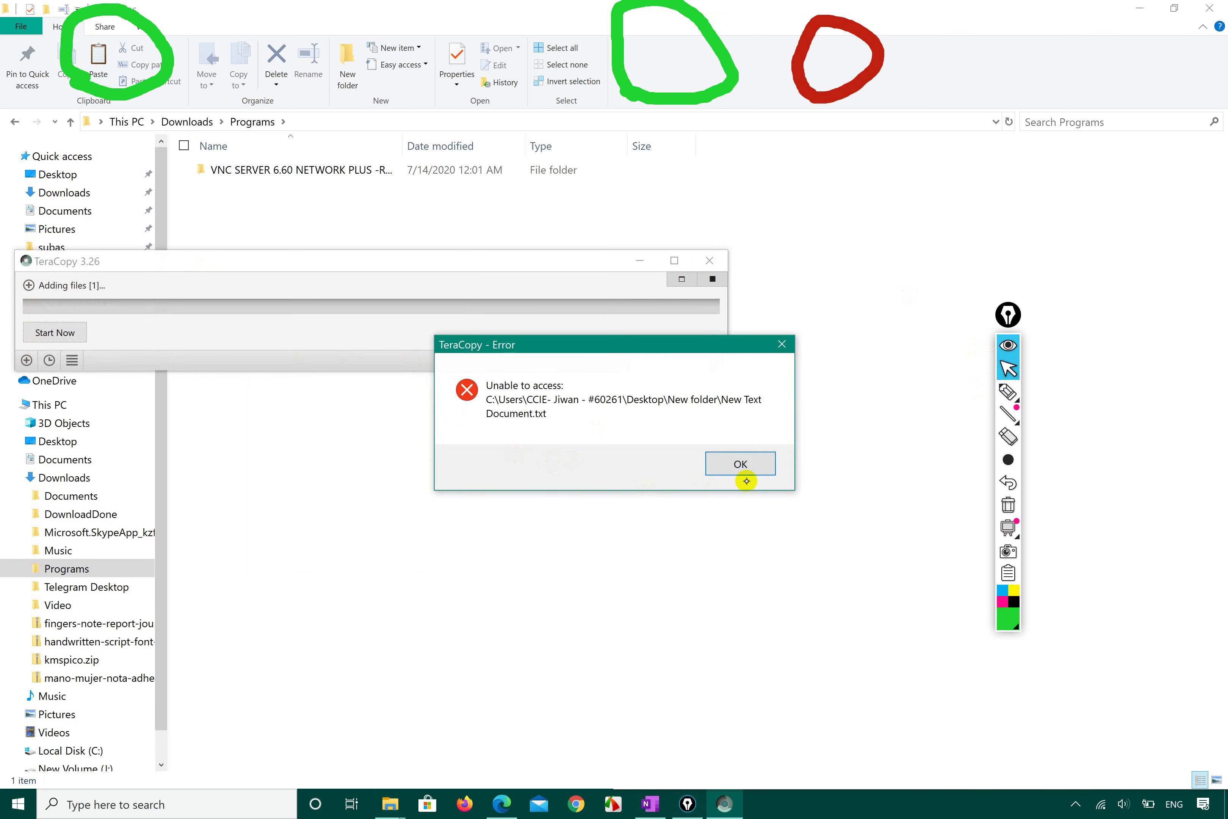
click(747, 464)
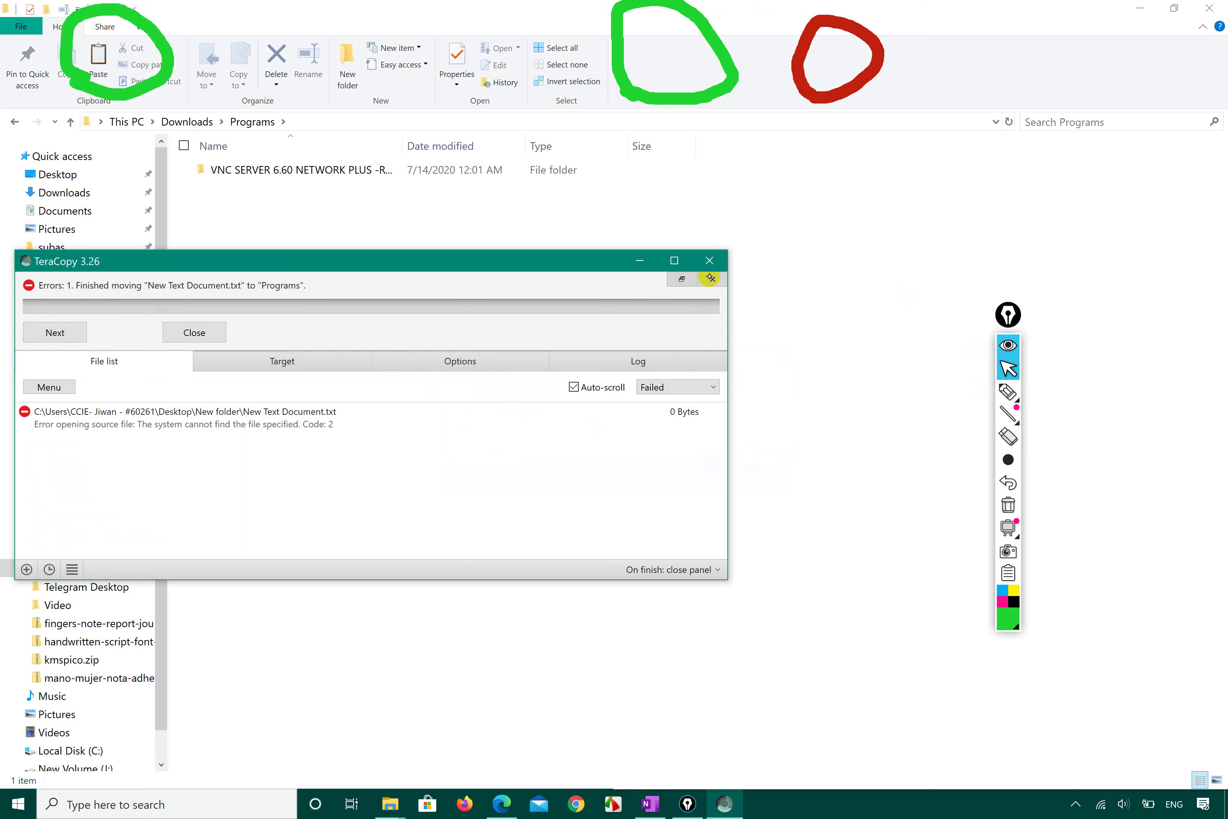
click(711, 277)
right_click(433, 414)
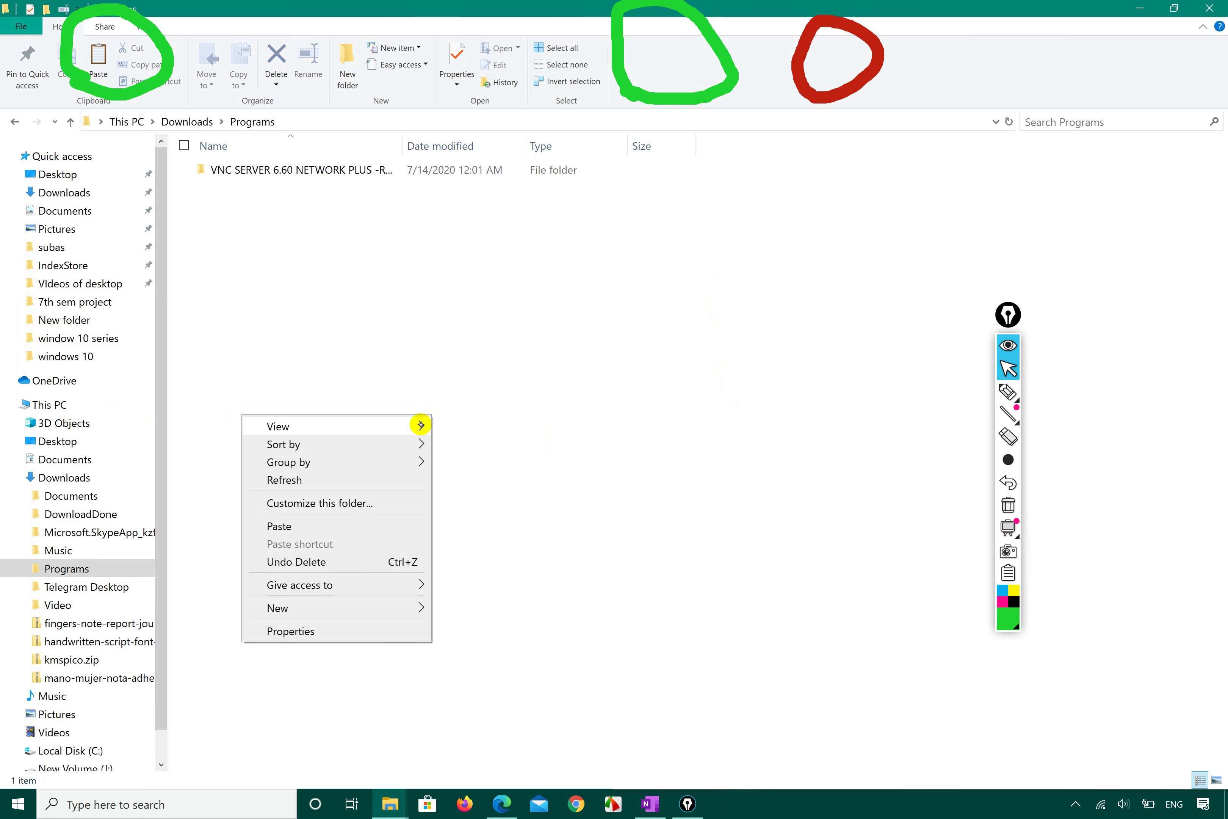
click(325, 528)
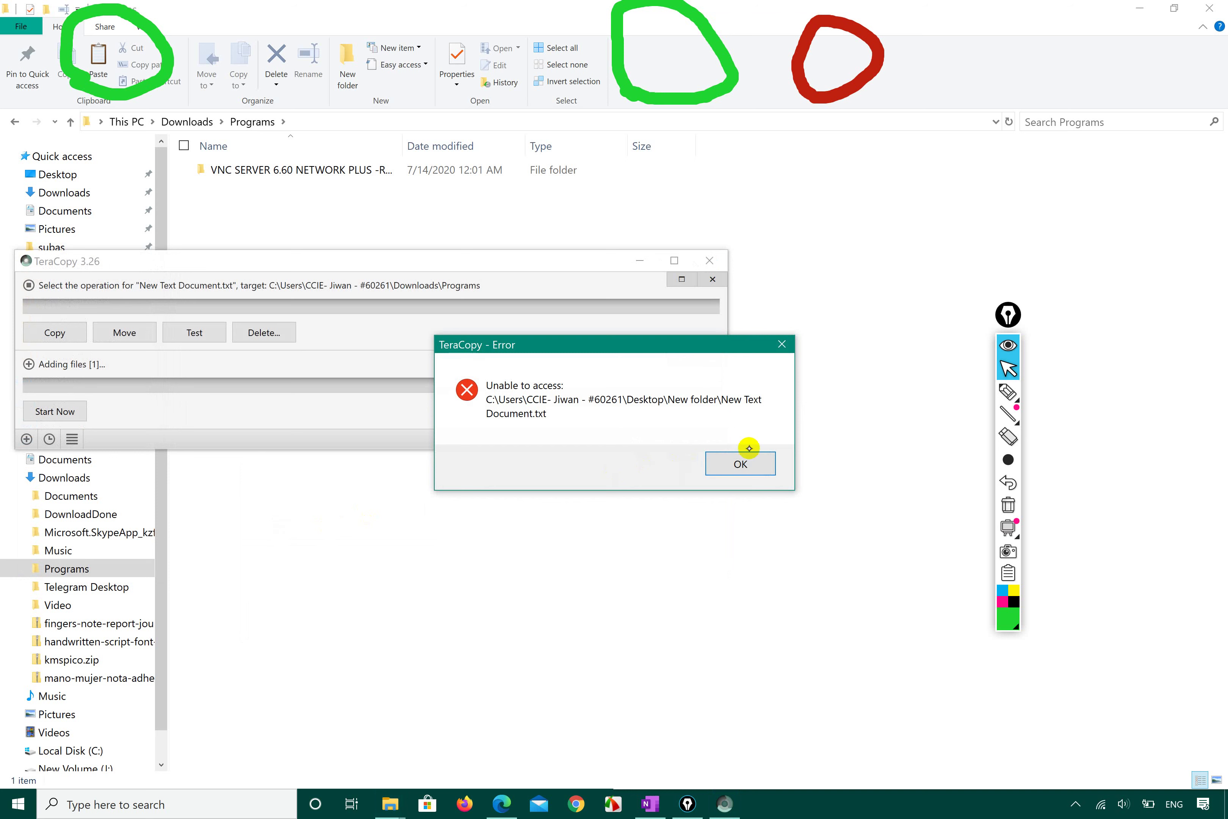
click(741, 464)
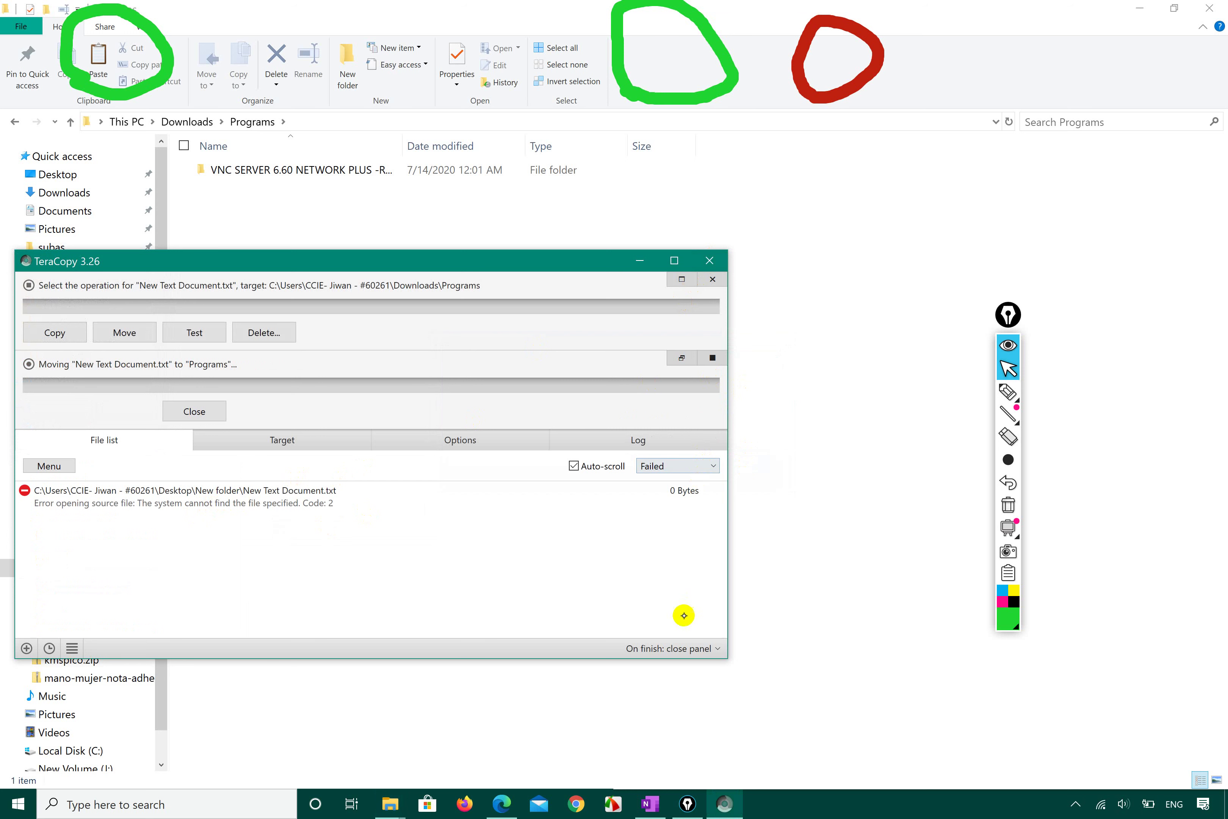
click(715, 281)
click(710, 256)
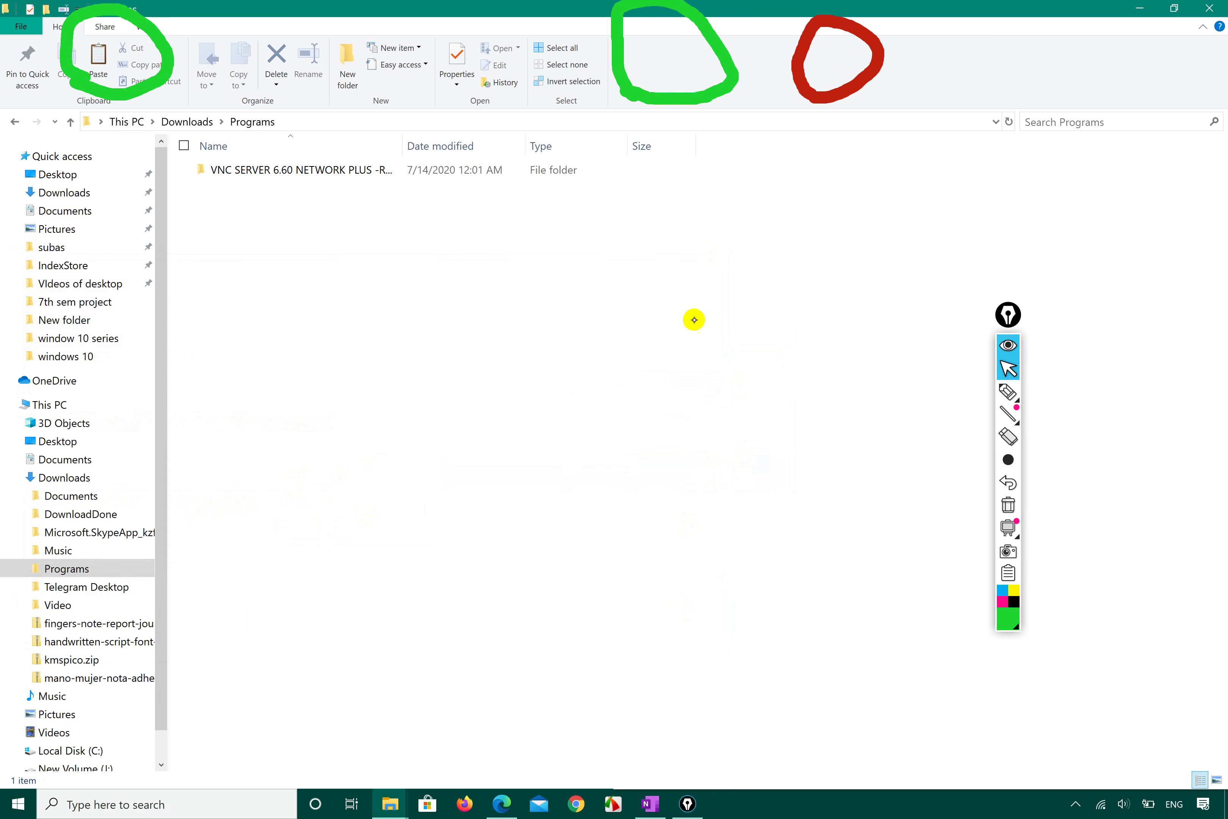
- Bring the New folder window forward and copy New Text Document (2).txt to the clipboard
click(390, 803)
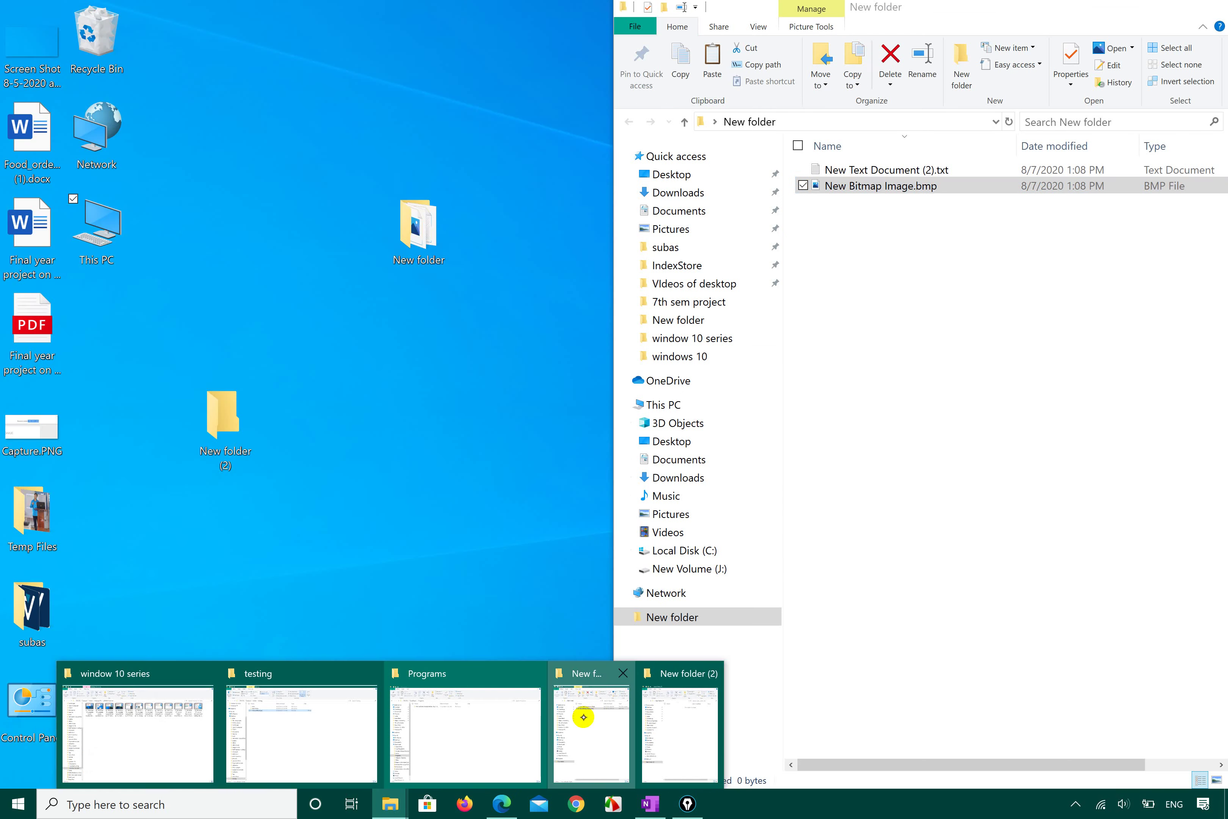
click(582, 715)
click(903, 168)
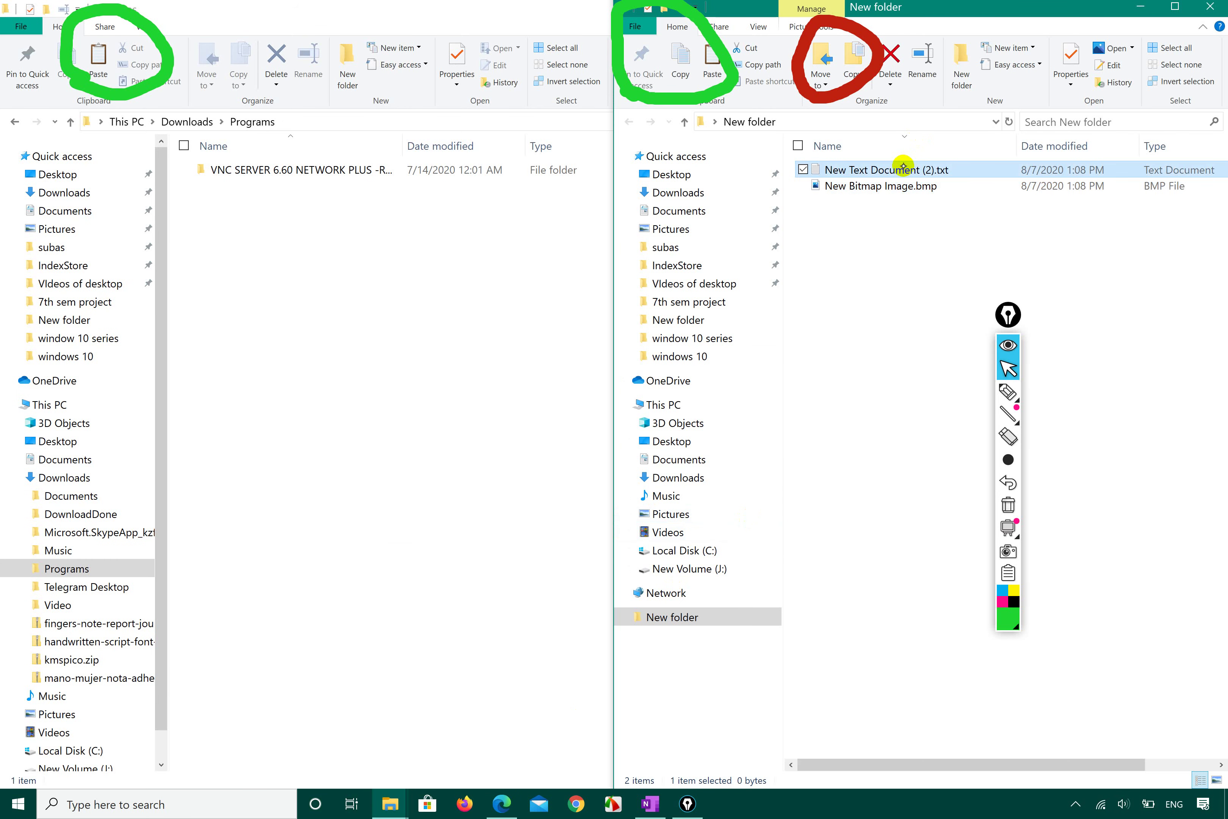
right_click(904, 168)
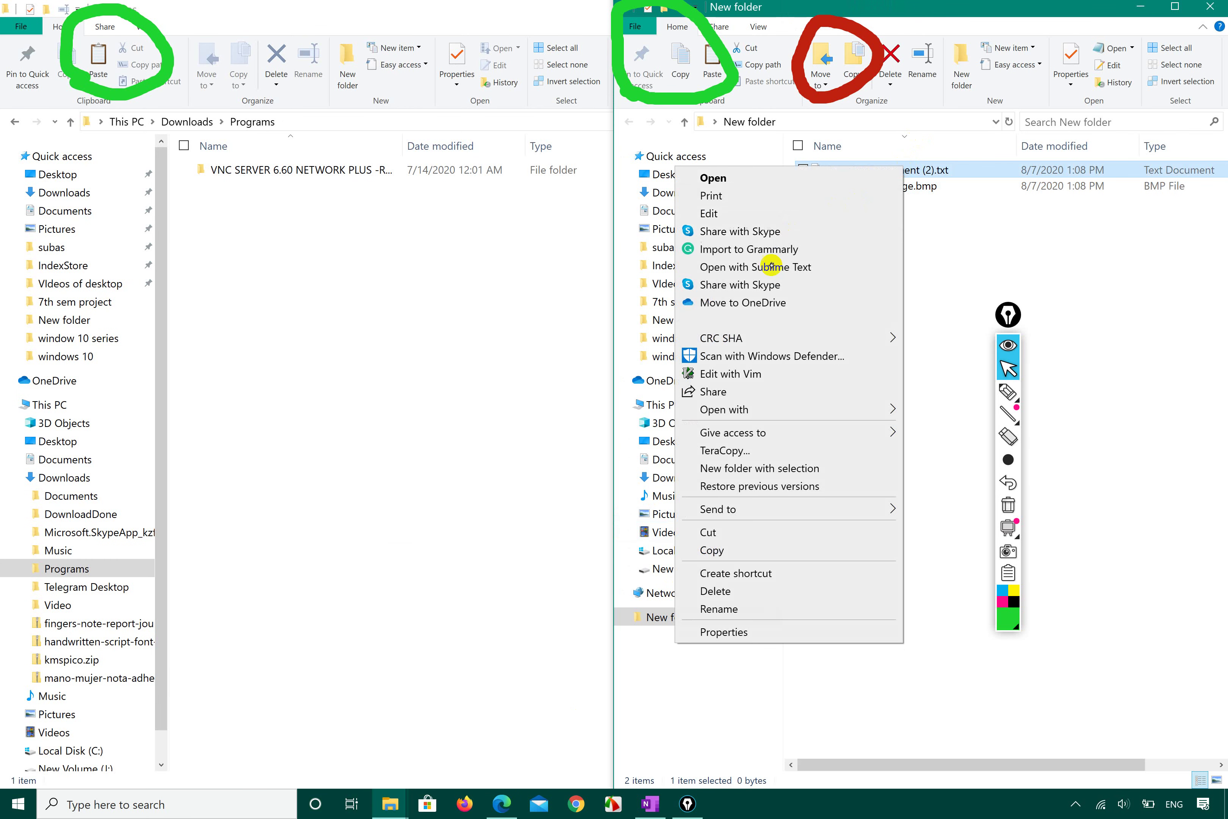
click(777, 550)
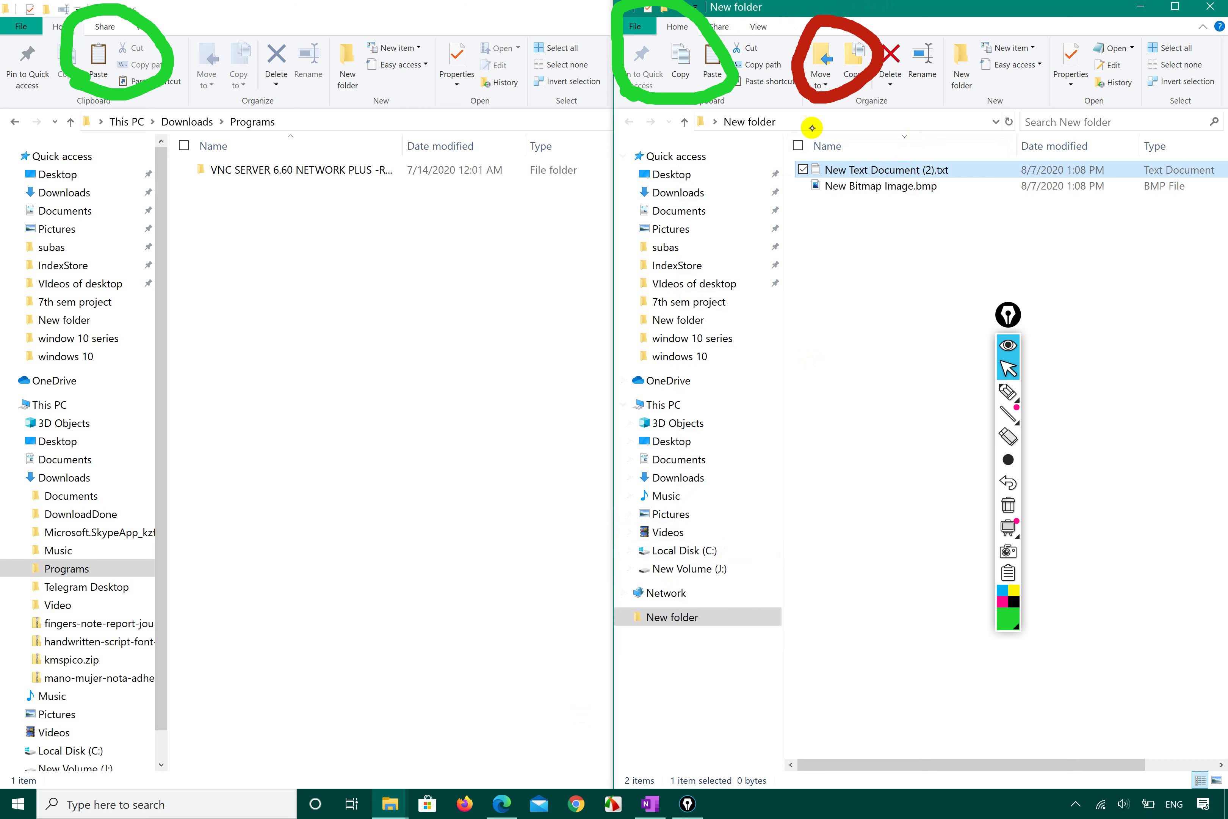
click(681, 70)
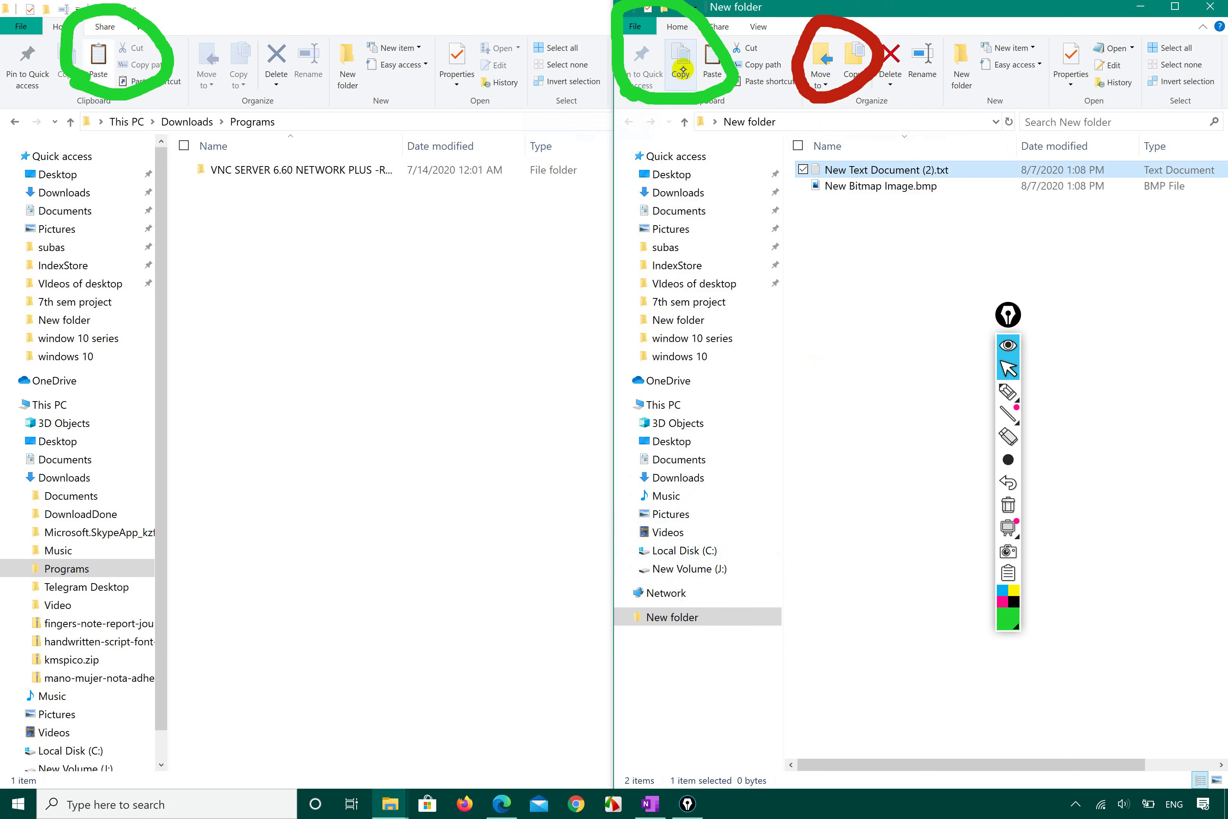
- Maximize the Programs window, paste New Text Document (2).txt there, and run and close TeraCopy's pending New Text Document.txt copy
click(284, 329)
key(super+Up)
right_click(285, 329)
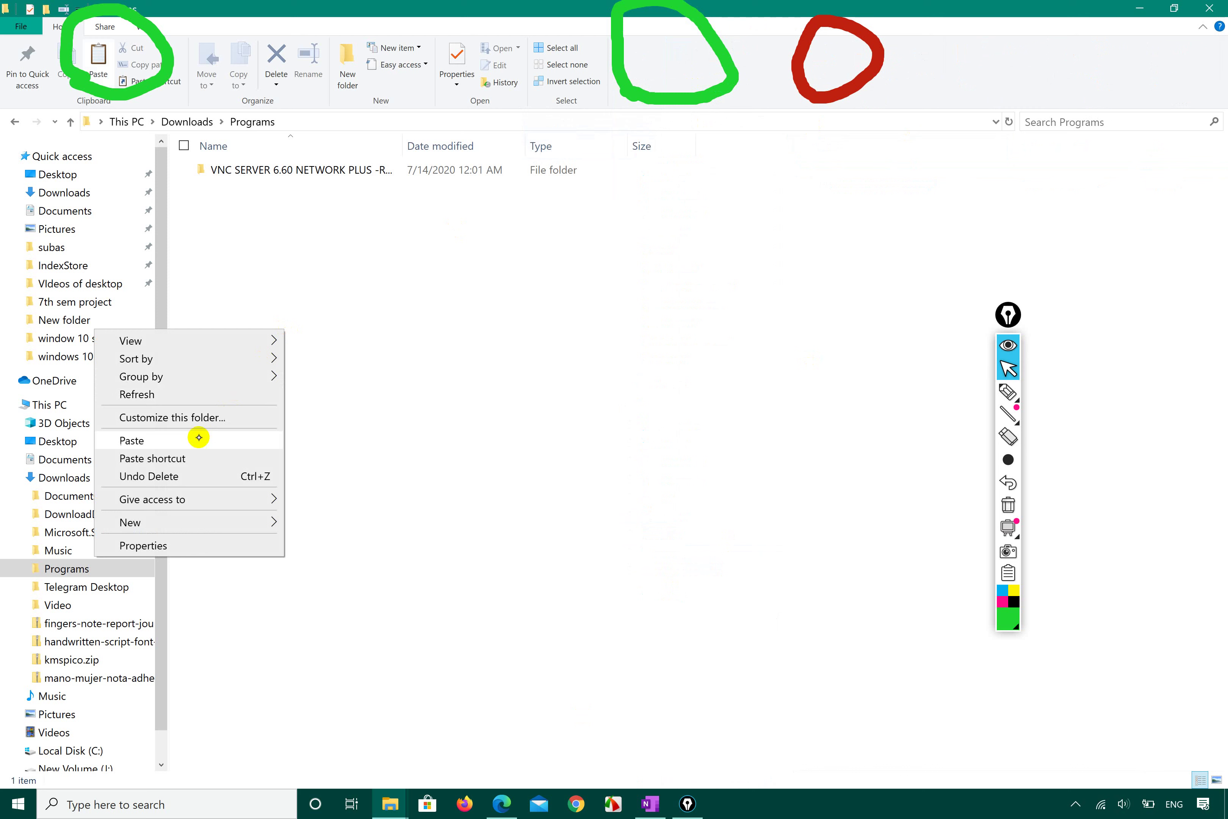
click(182, 438)
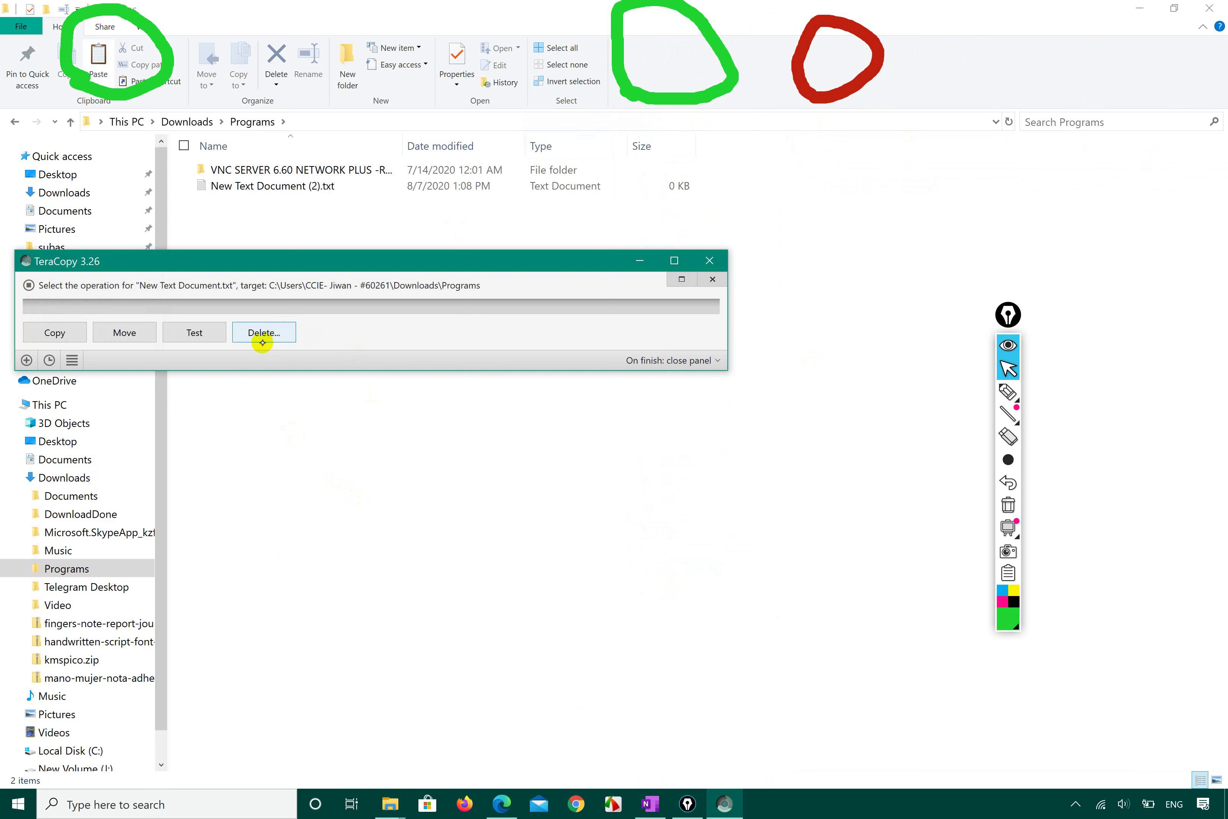
click(58, 333)
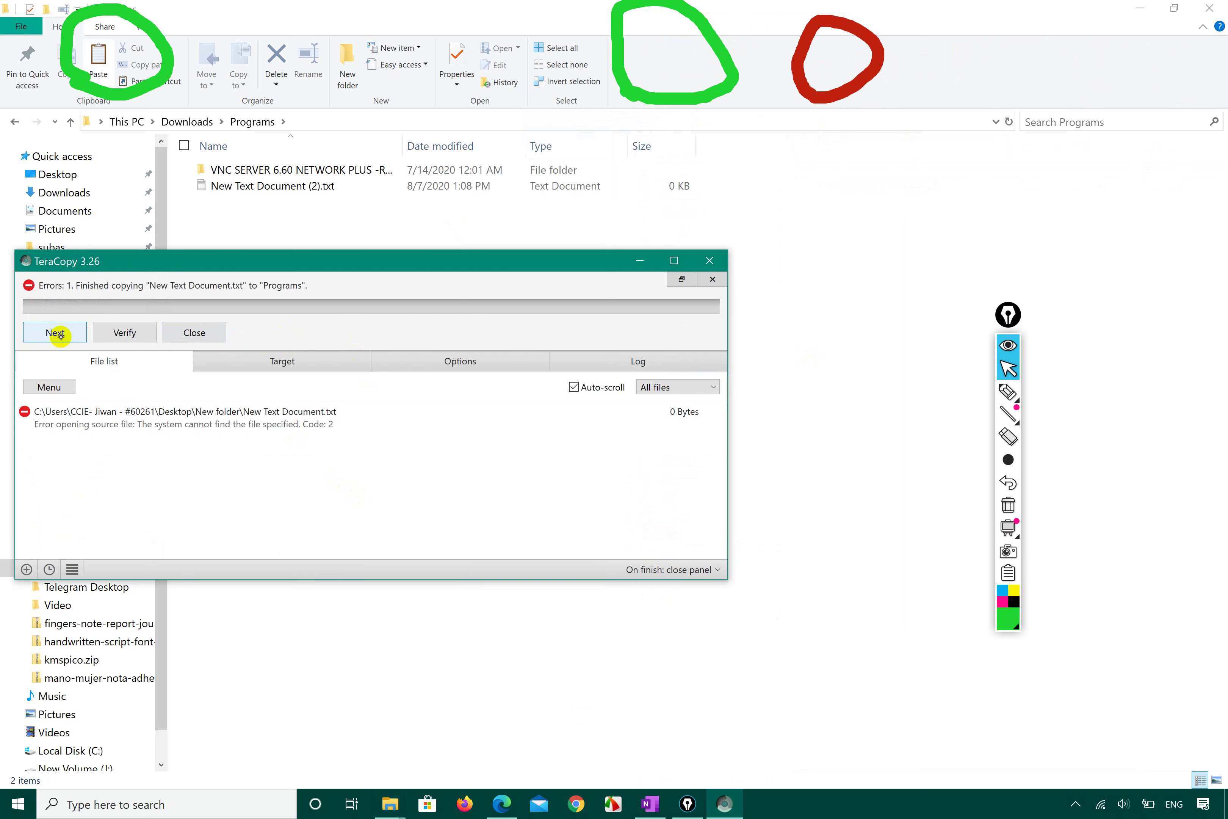
click(707, 260)
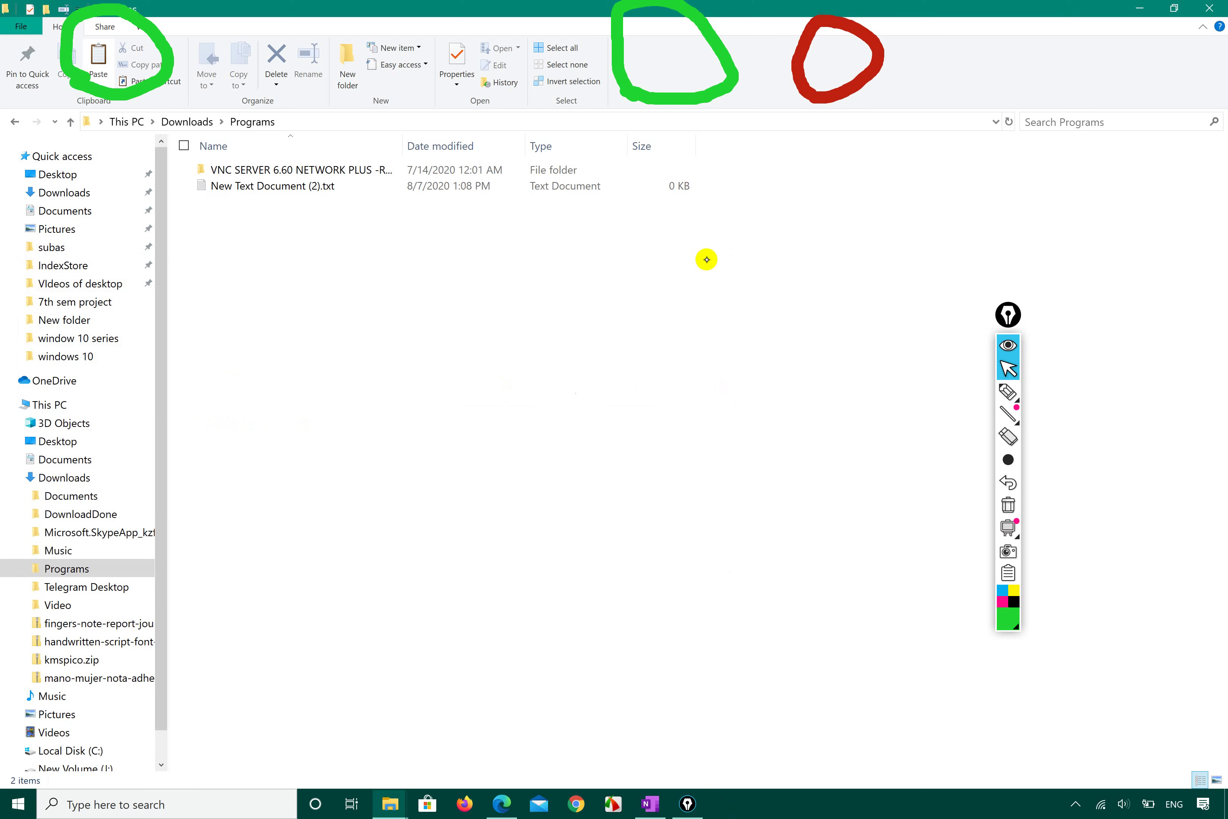
- Switch from Programs to the Desktop folder and paste another copy of New Text Document (2).txt there
click(307, 186)
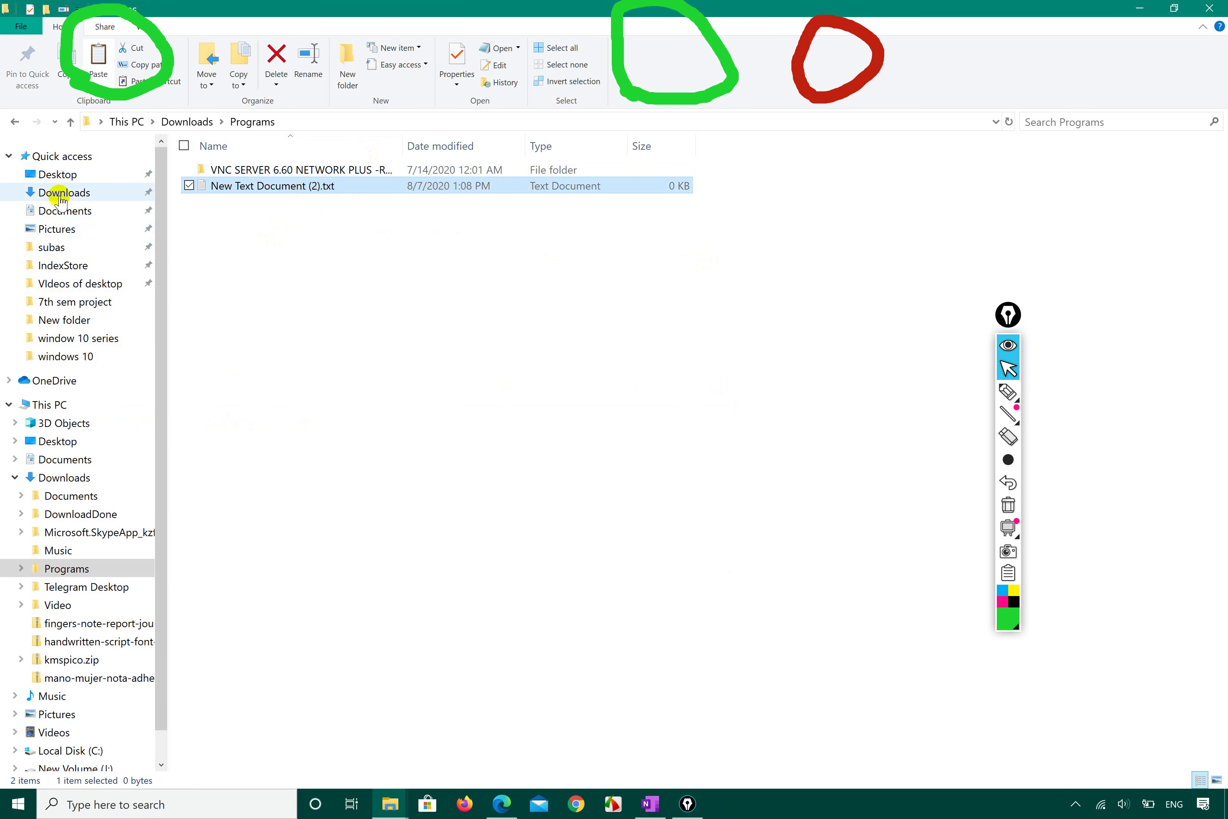
click(59, 174)
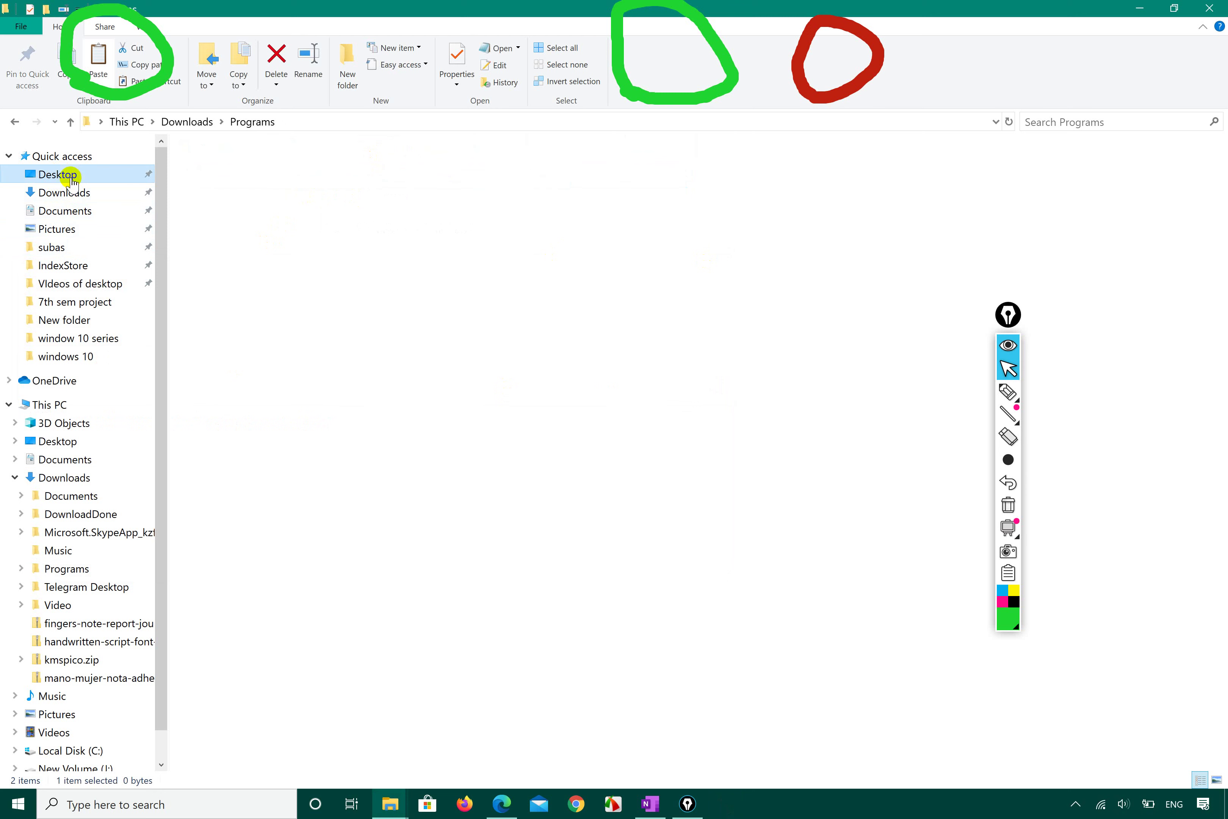
right_click(466, 431)
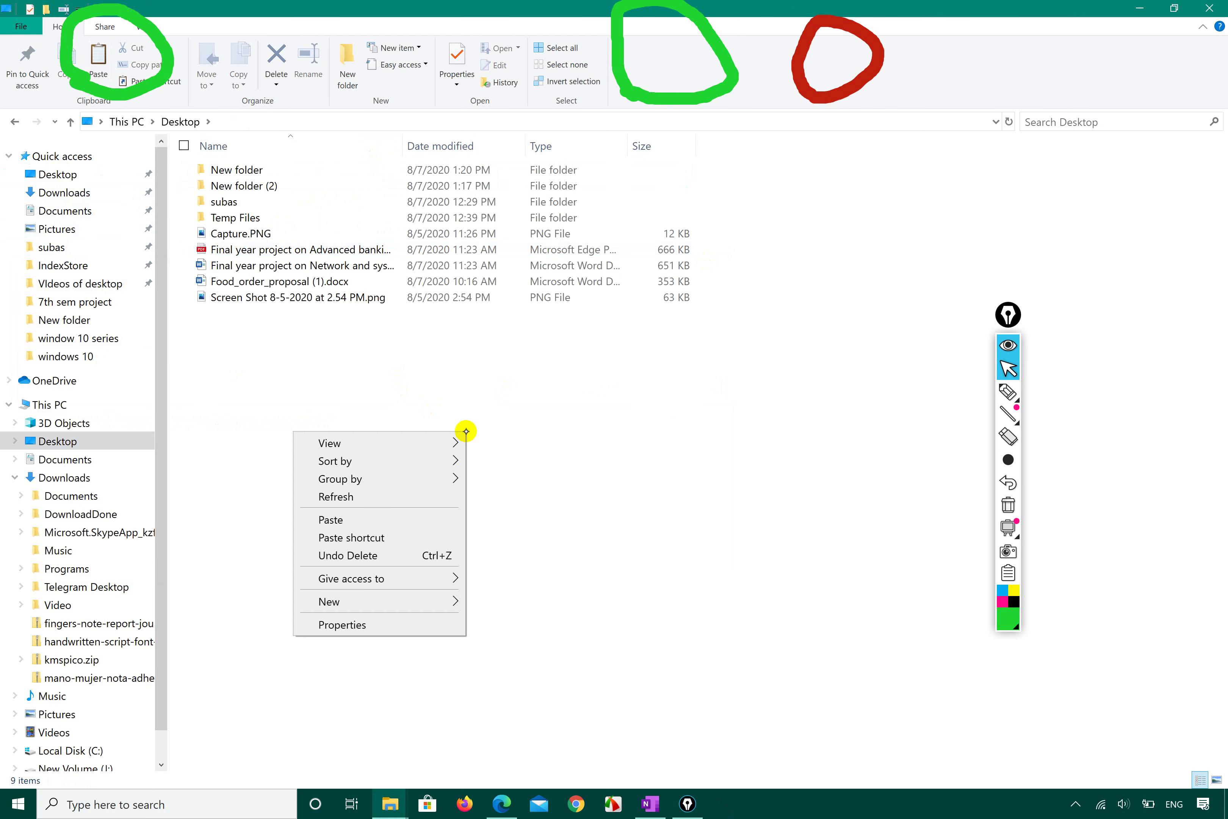
click(364, 519)
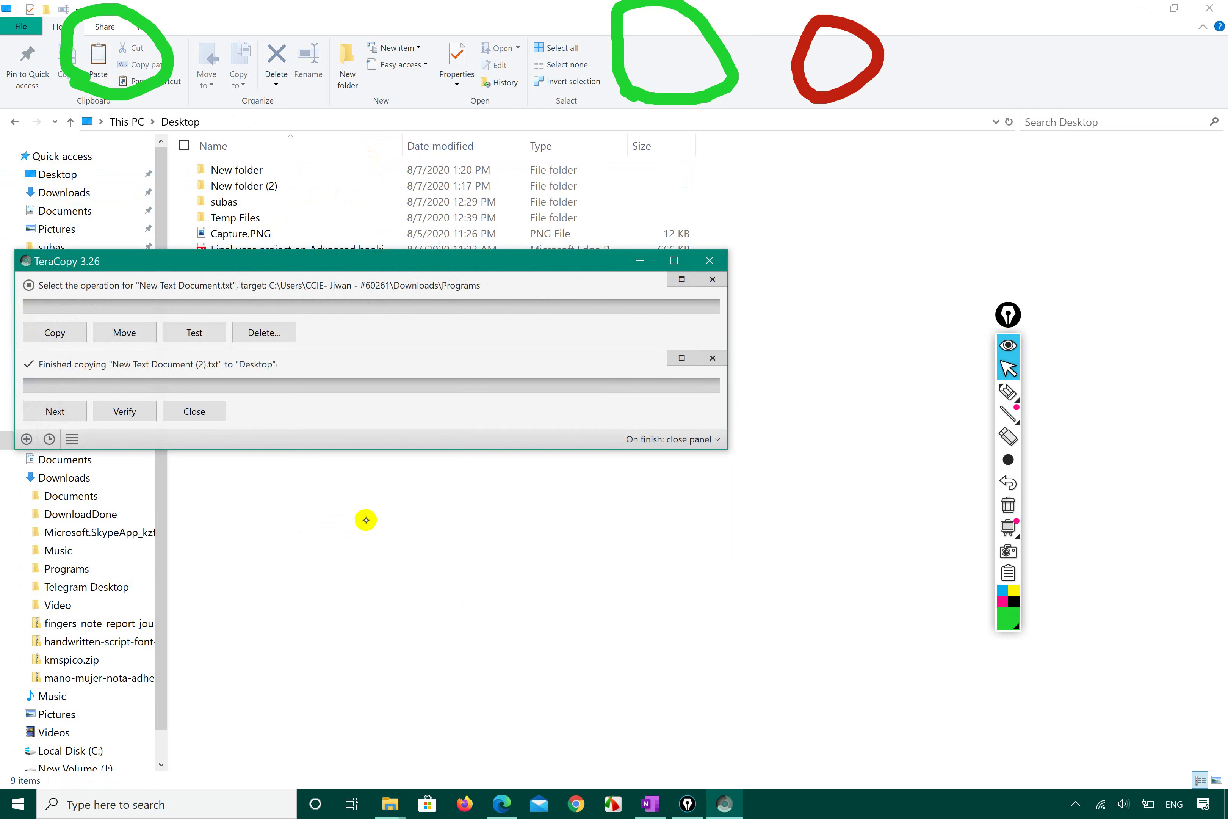
- Close the TeraCopy window and snap the Desktop folder window beside the New folder window
click(709, 274)
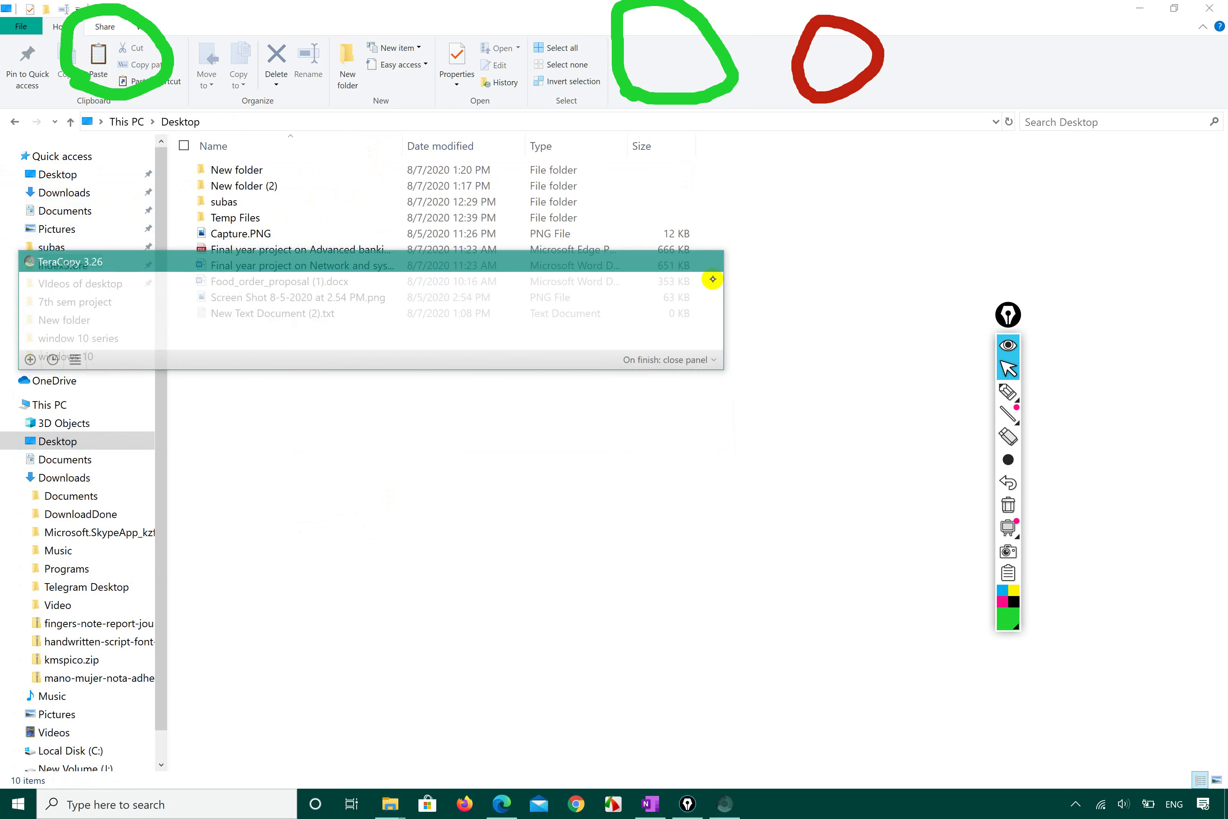
click(288, 314)
click(461, 391)
key(super+Left)
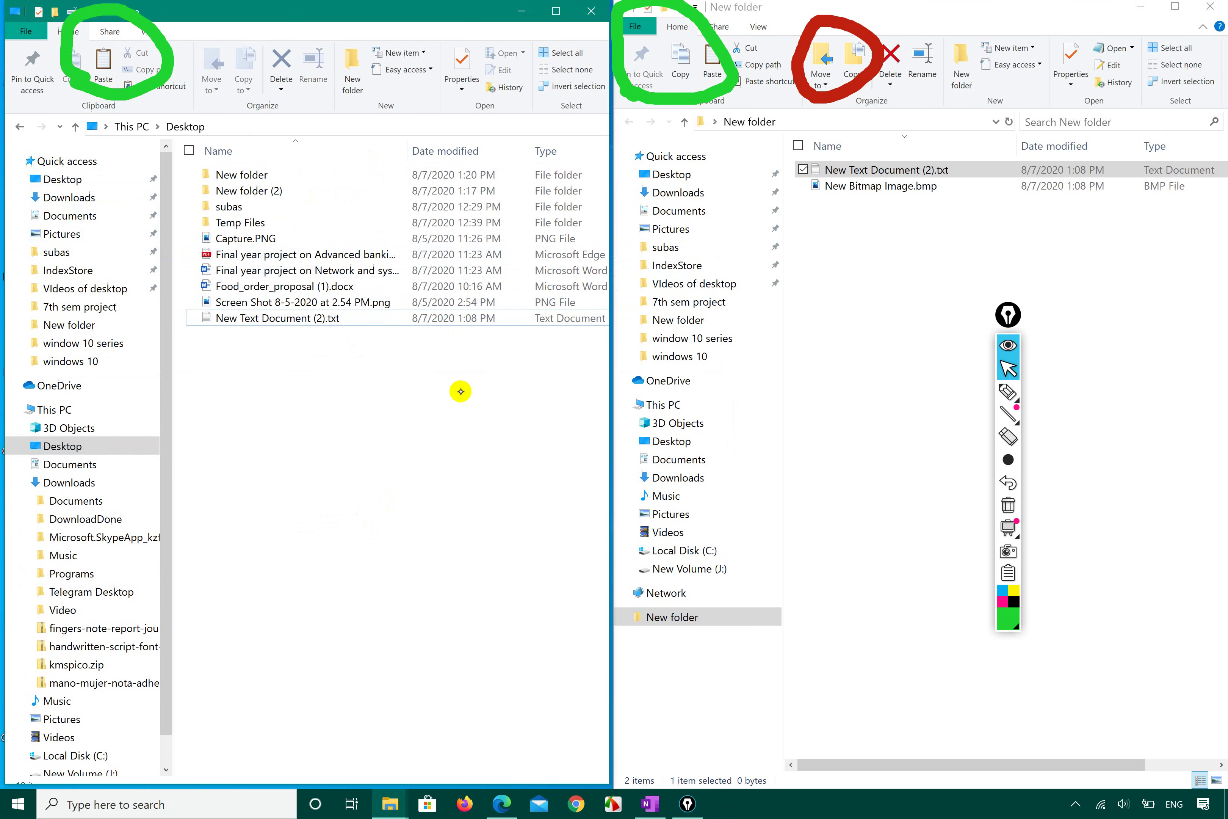
- Copy New Text Document (2).txt from the New folder window to the clipboard
click(913, 162)
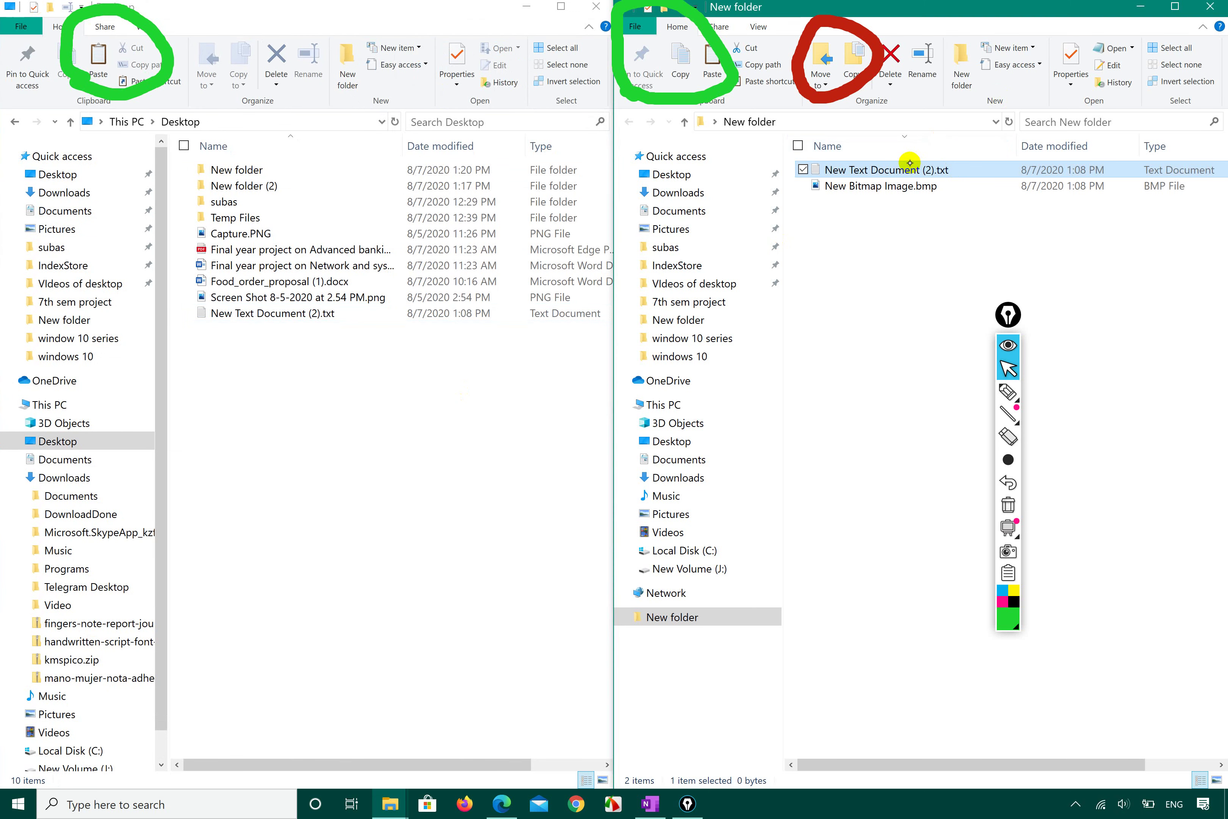
right_click(910, 162)
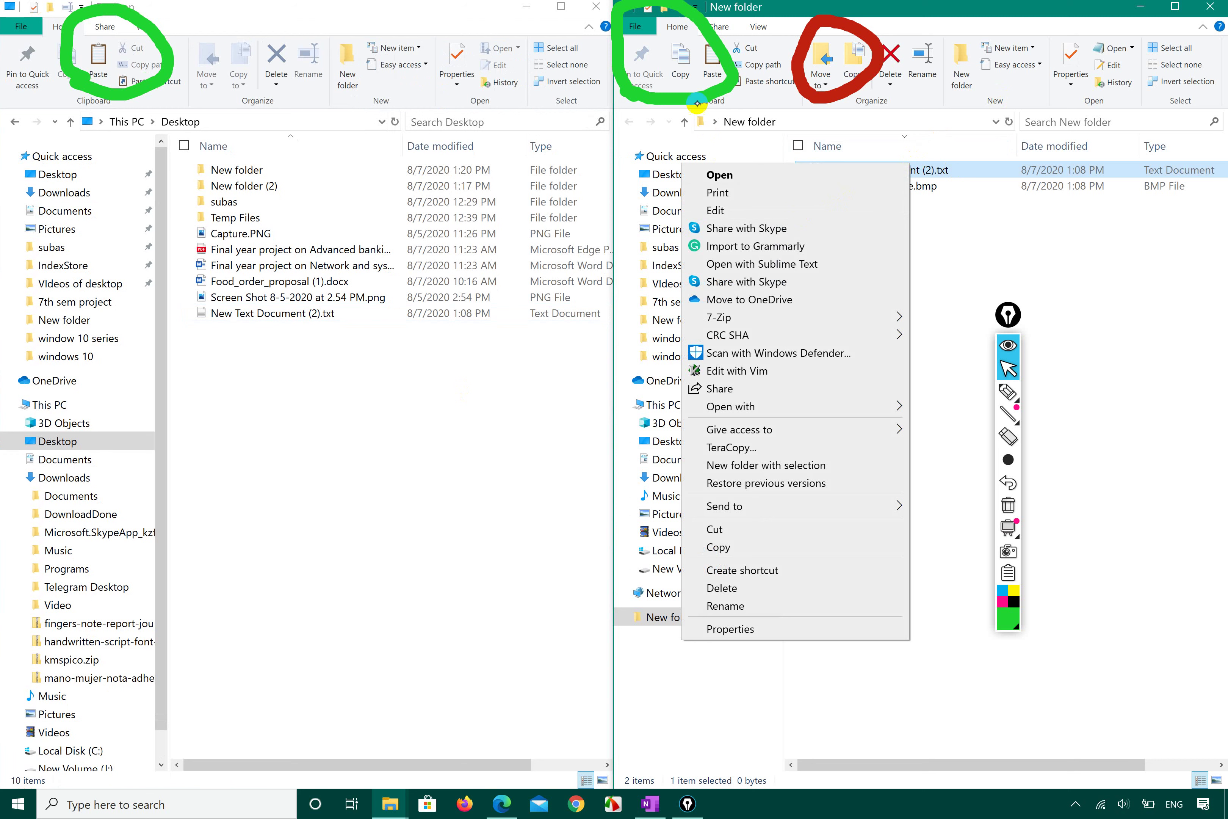
click(685, 75)
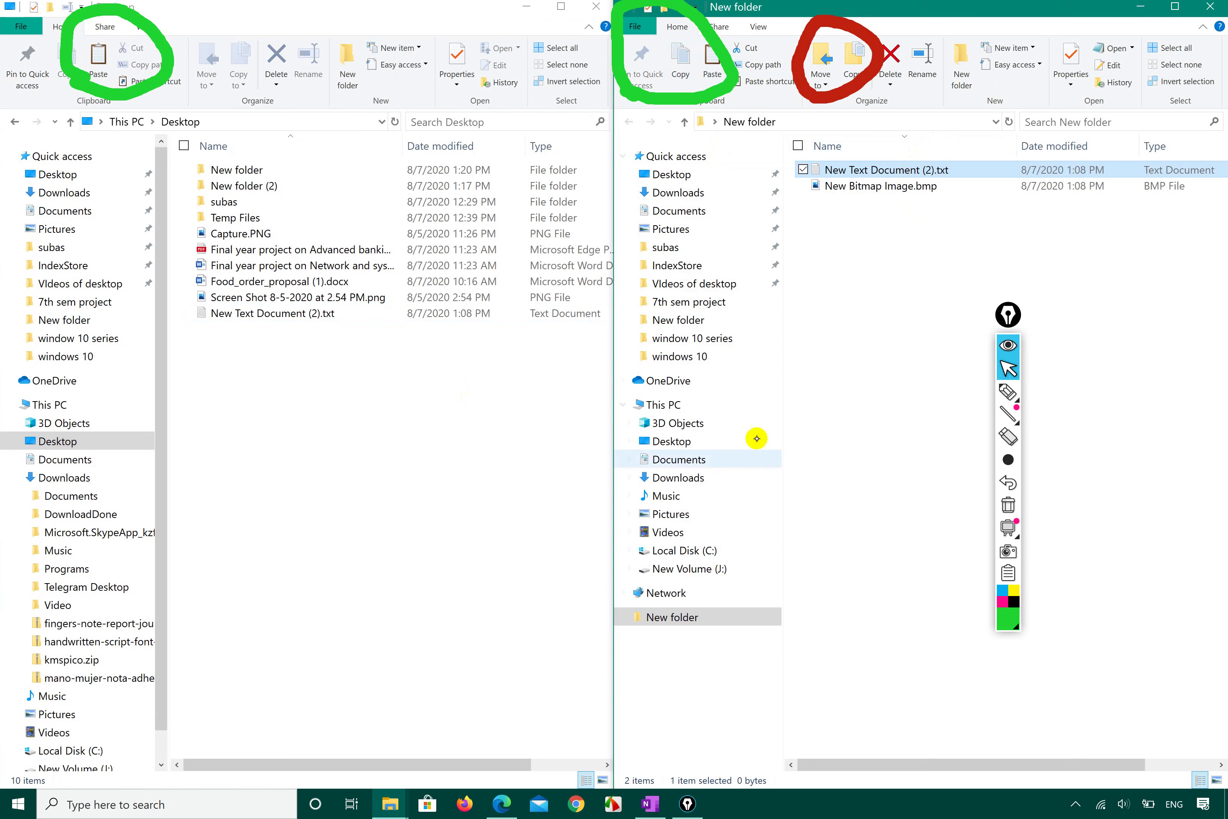
- Minimize the Desktop folder window and paste New Text Document (2).txt into the NOS docx folder, reached through This PC
click(502, 464)
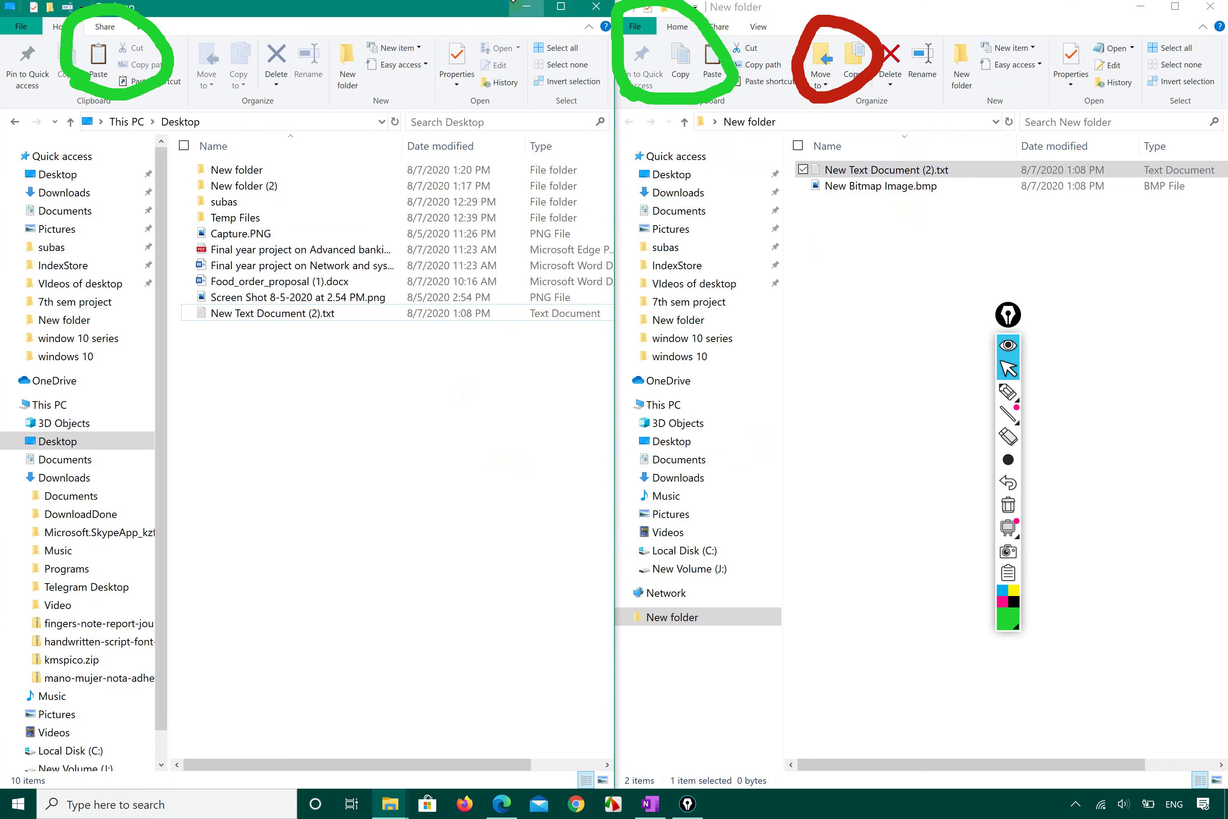
click(515, 5)
double_click(97, 229)
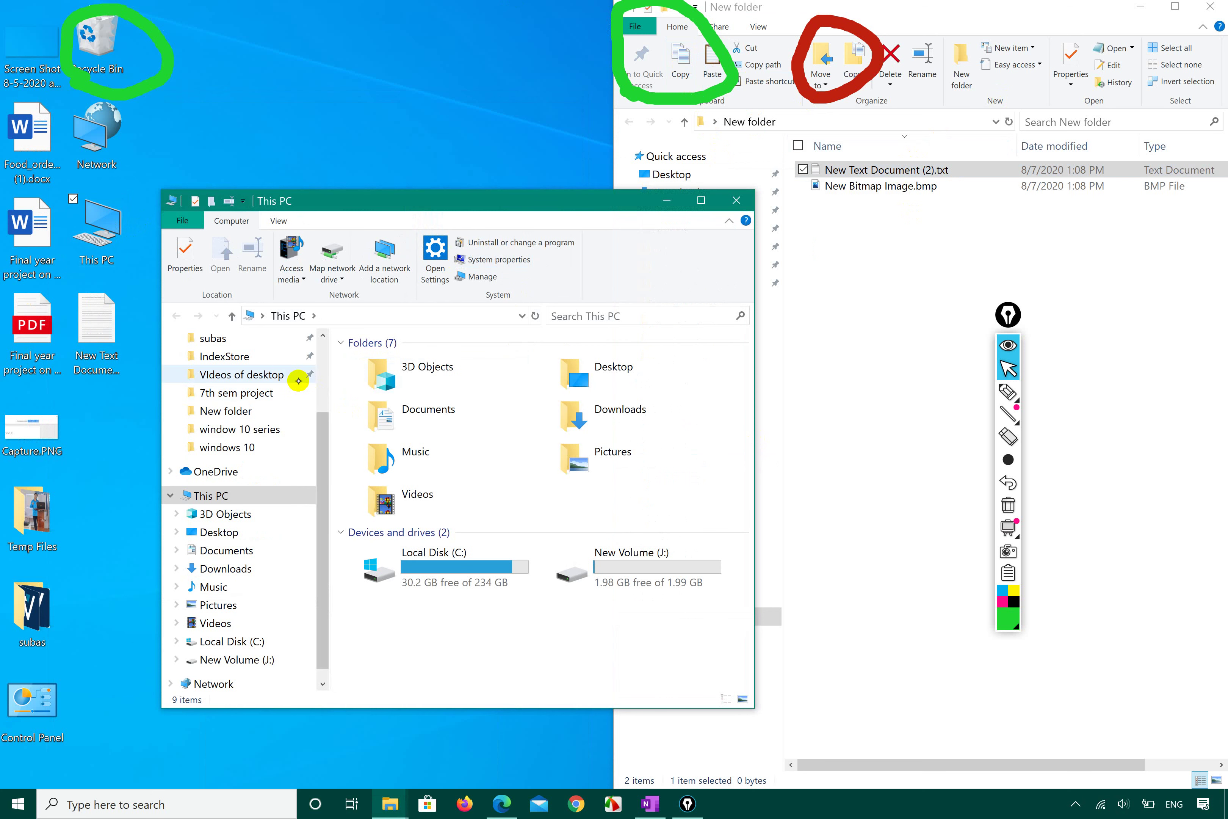
click(265, 452)
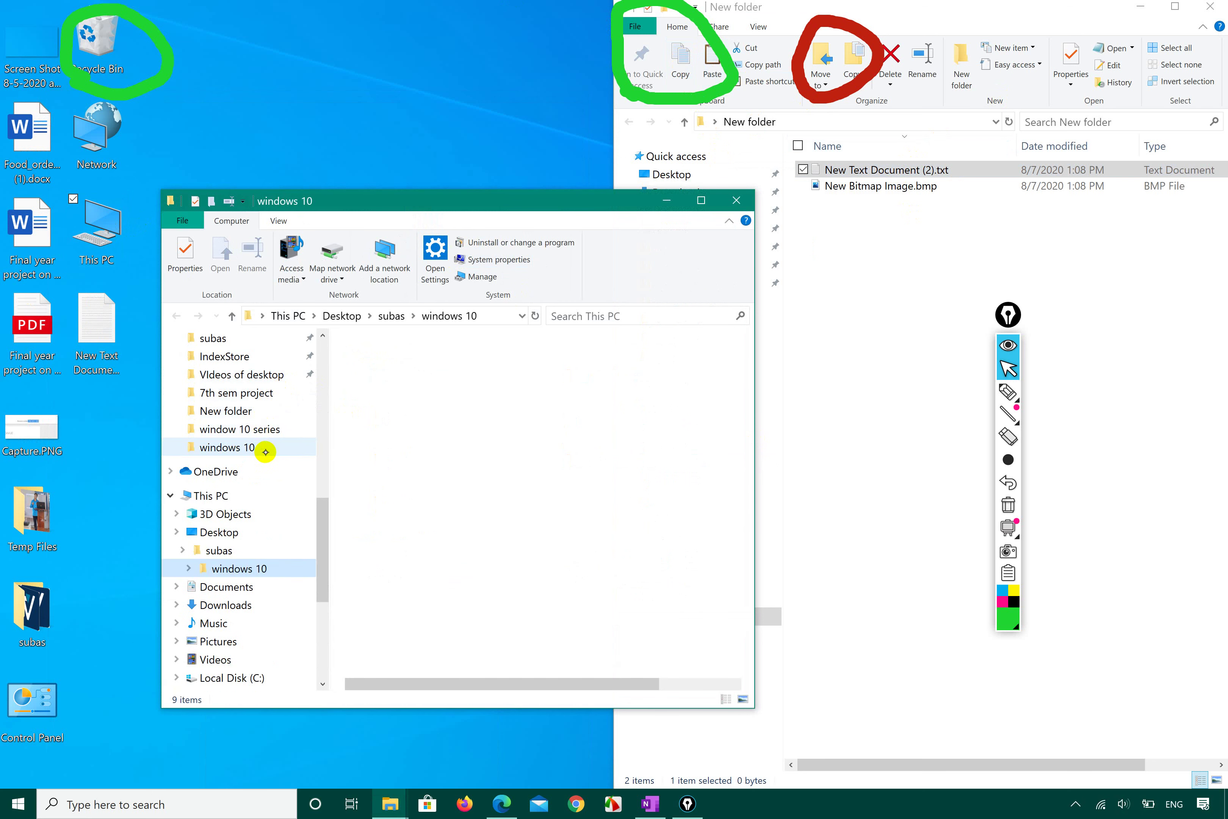
scroll(266, 452, down, 5)
click(266, 448)
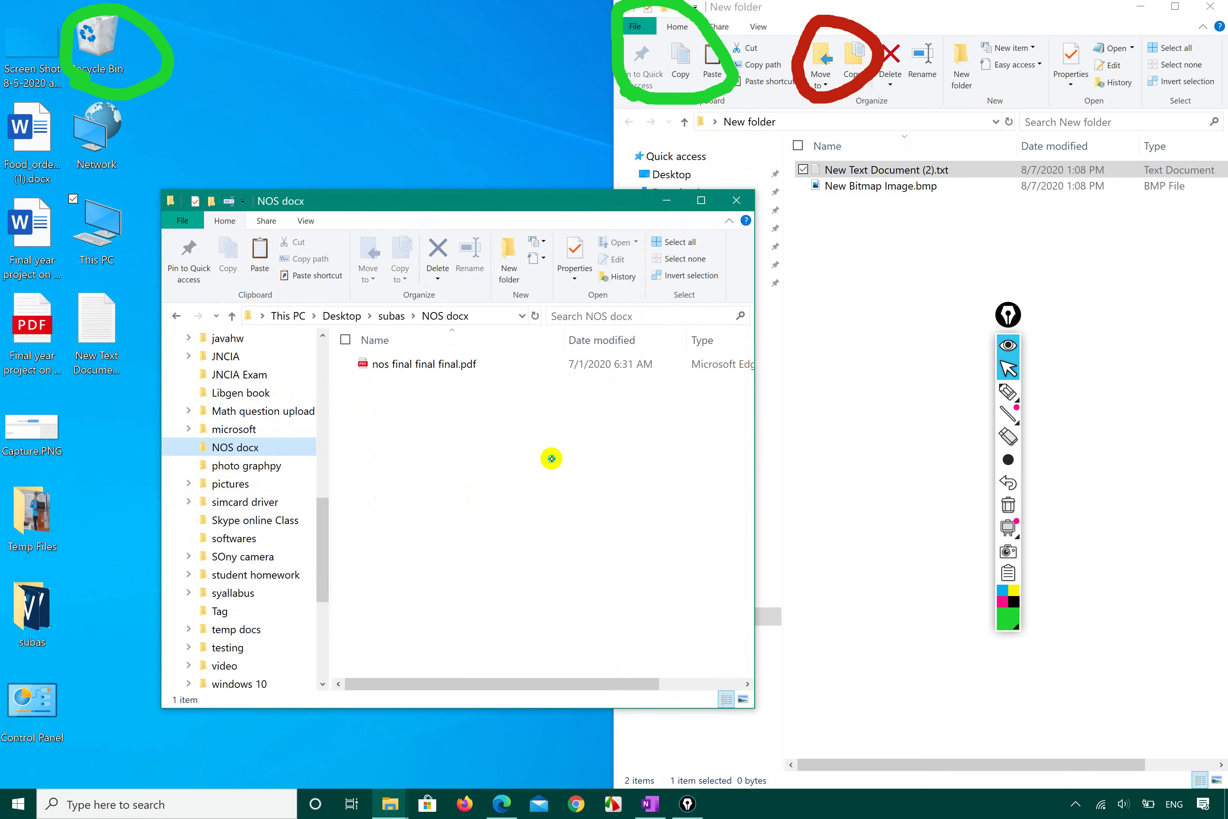
right_click(551, 457)
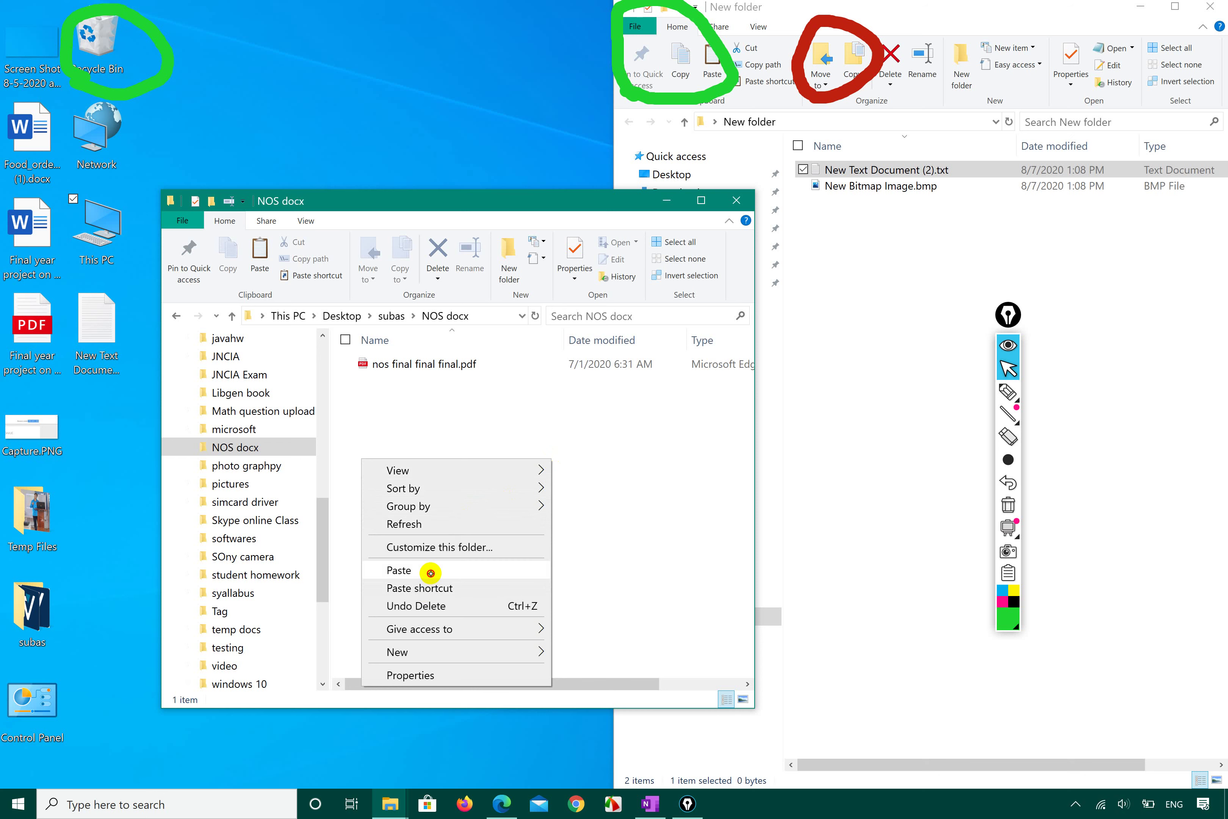
click(426, 571)
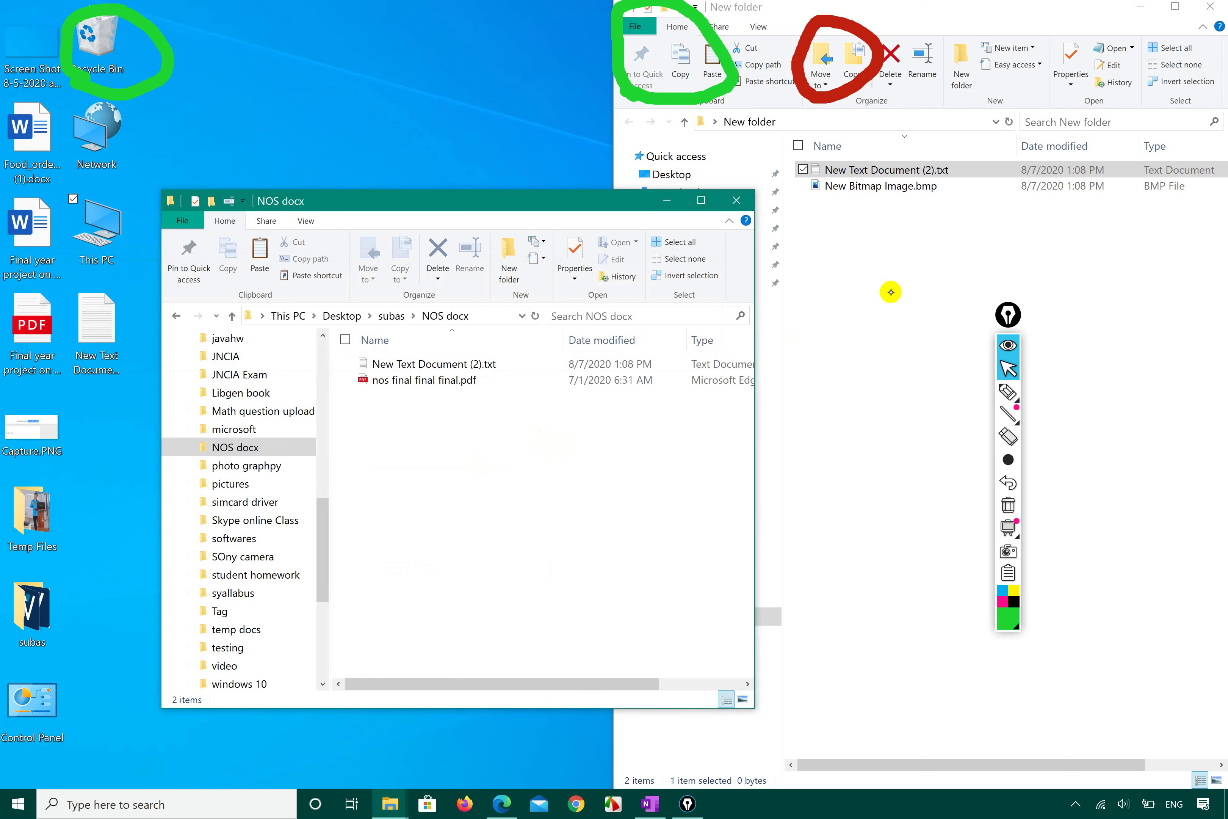
- Return to the New folder window, select New Text Document (2).txt, and clear all on-screen pen annotations
click(892, 292)
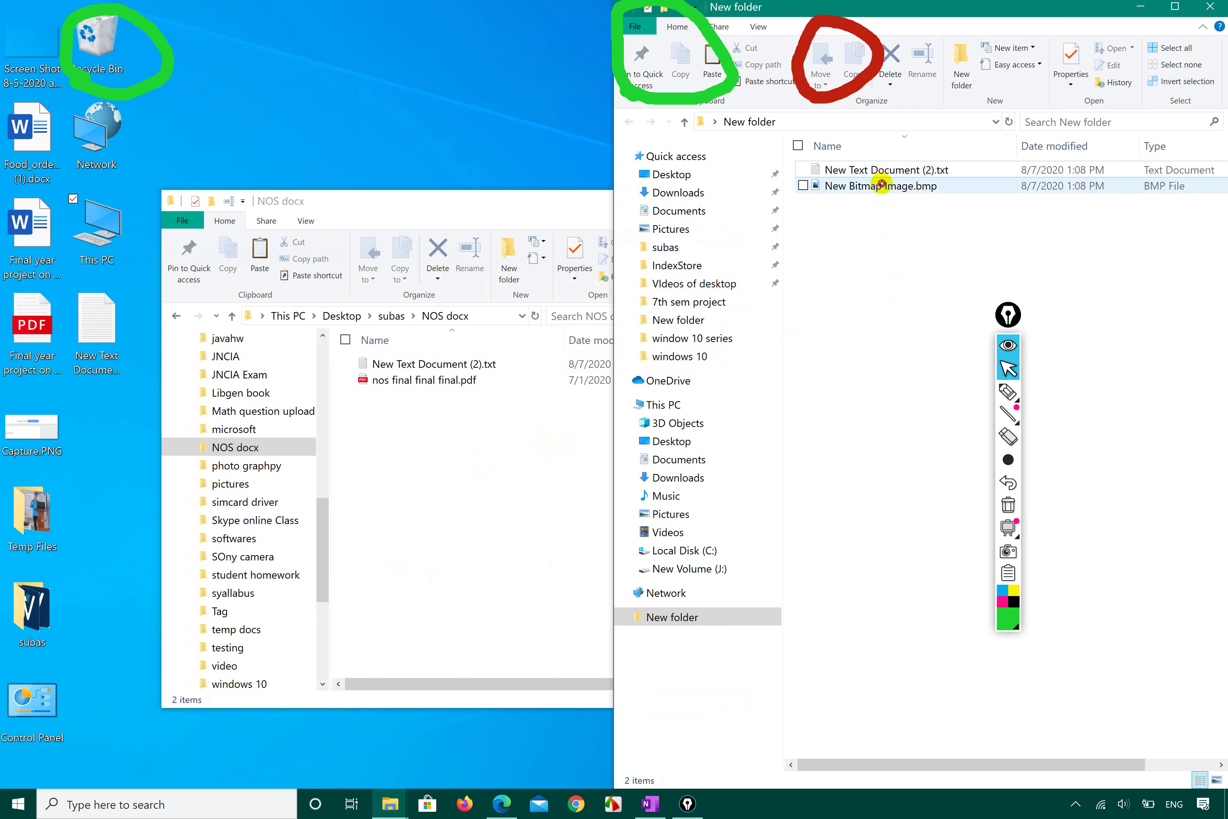
click(881, 185)
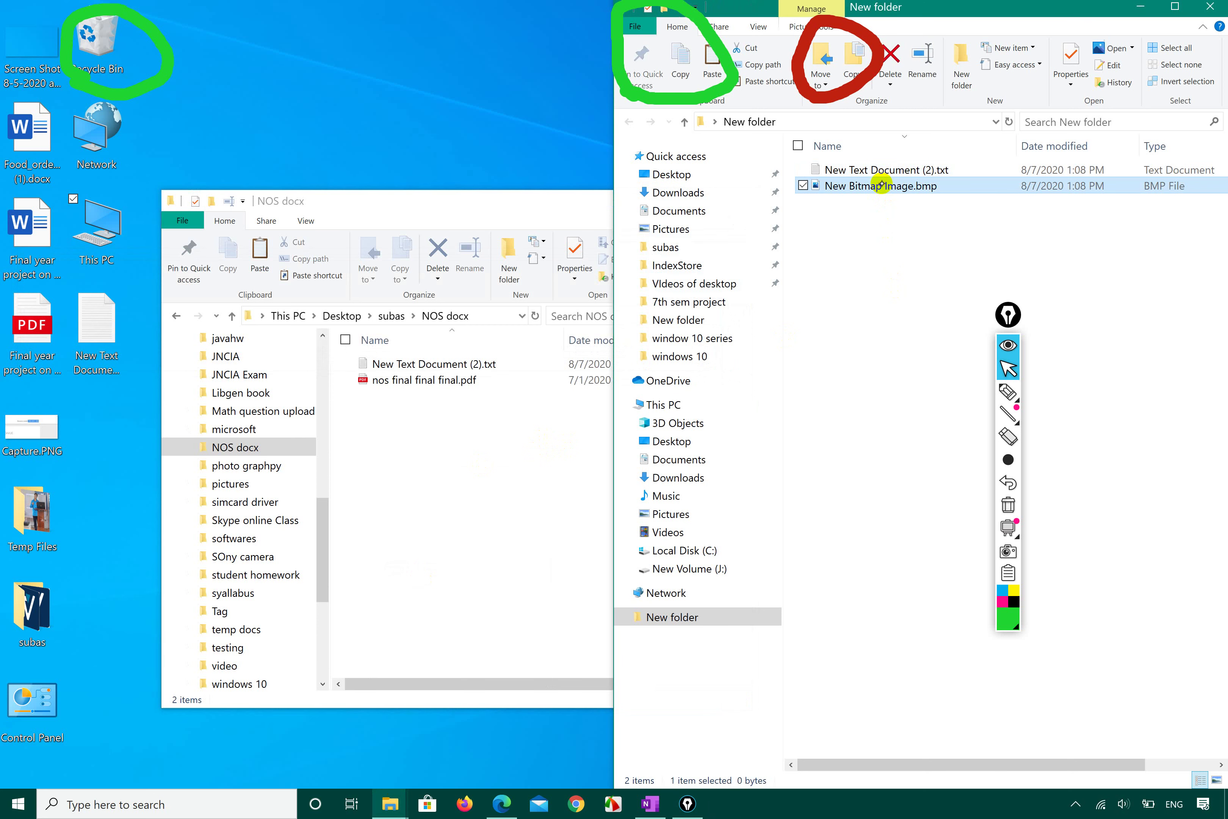
click(885, 170)
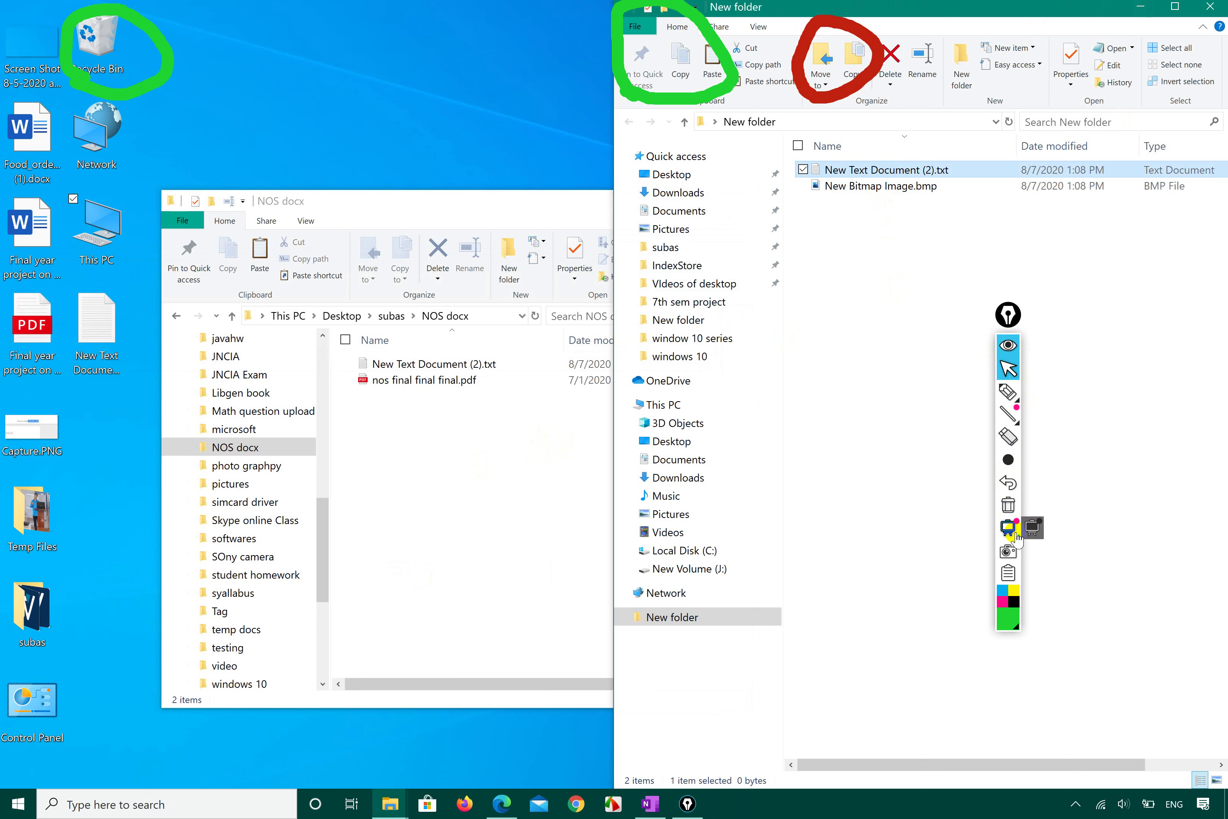
click(1007, 504)
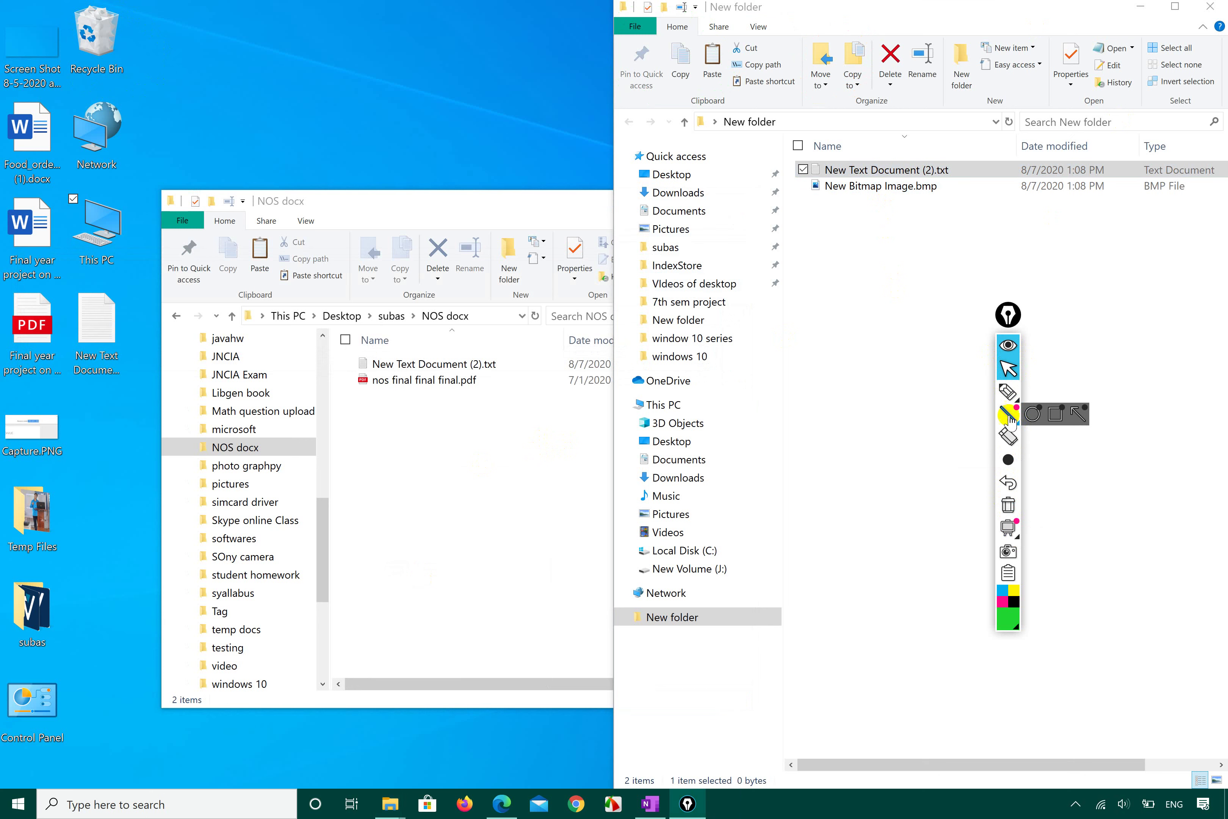
- Circle the Cut command in green with the annotation pen, and undo the drawing
click(1008, 396)
mouse_move(737, 55)
mouse_down()
mouse_move(769, 24)
mouse_move(722, 42)
mouse_up()
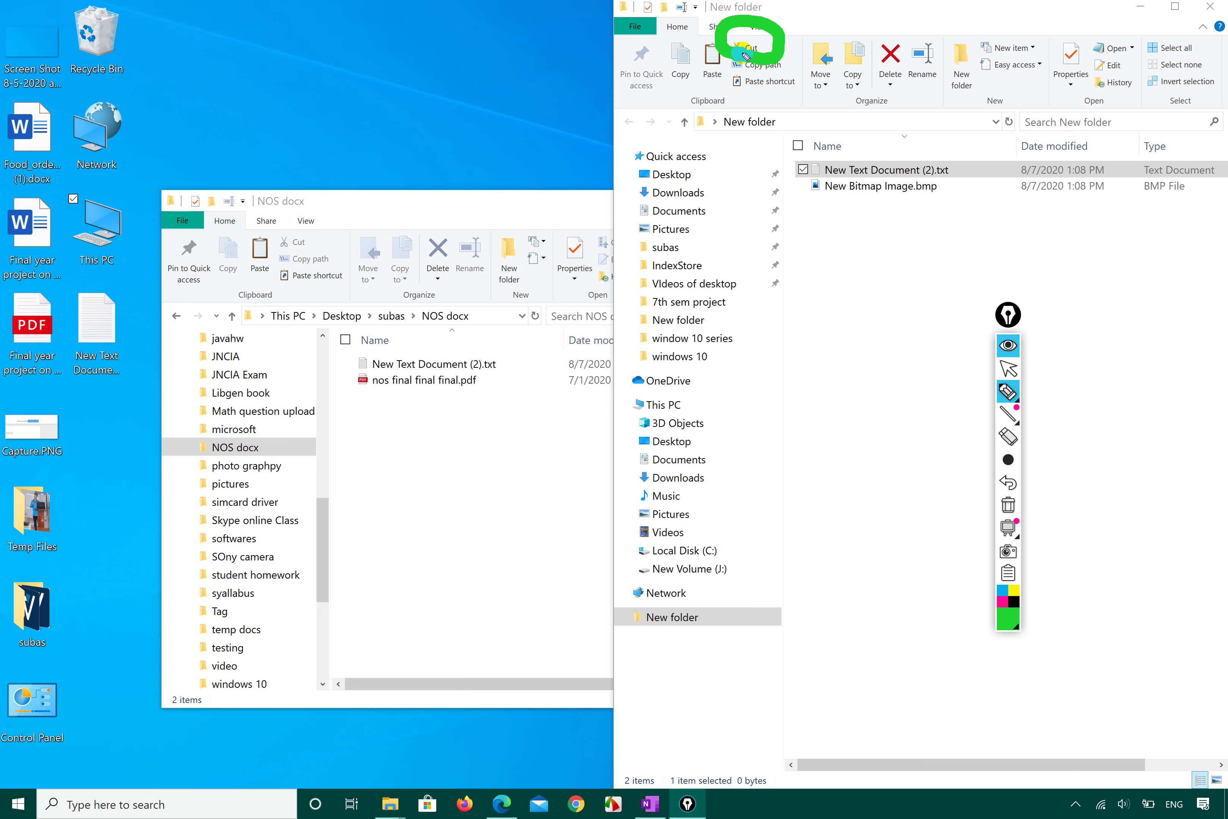
click(1008, 368)
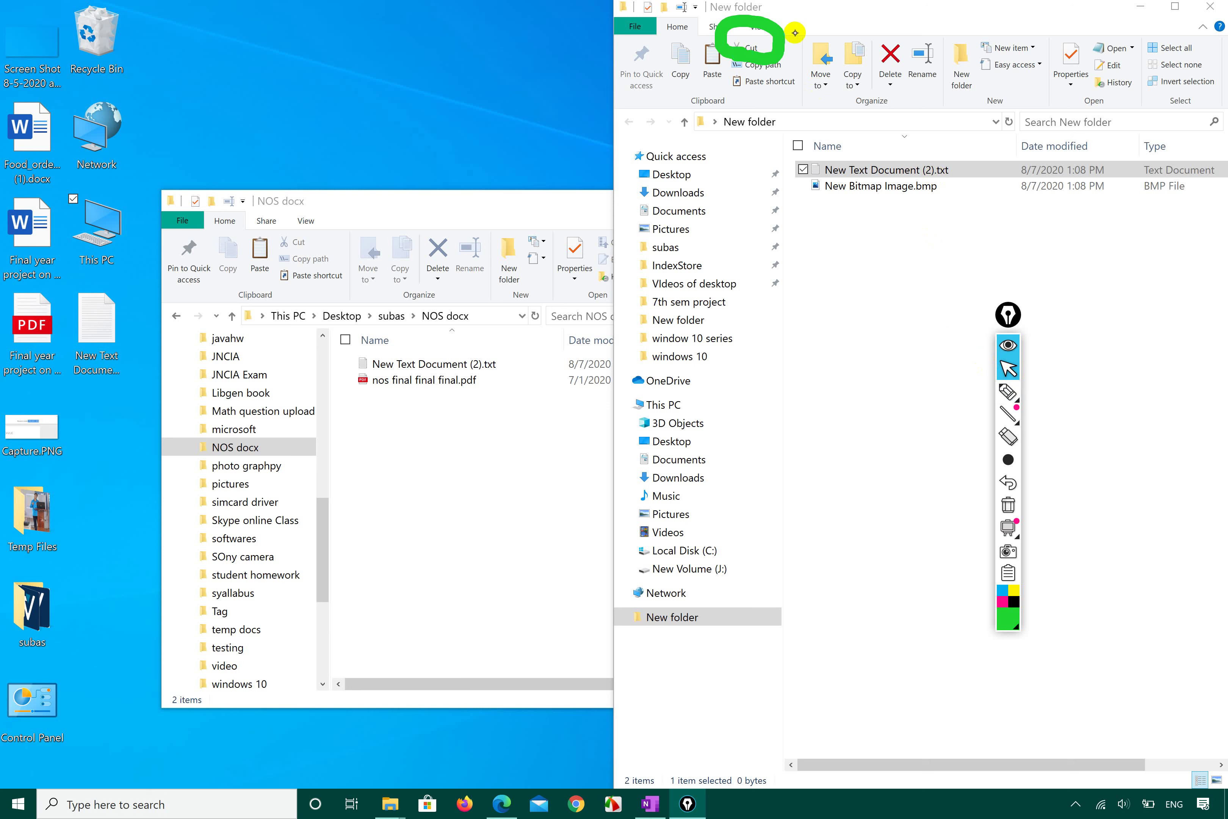
click(787, 80)
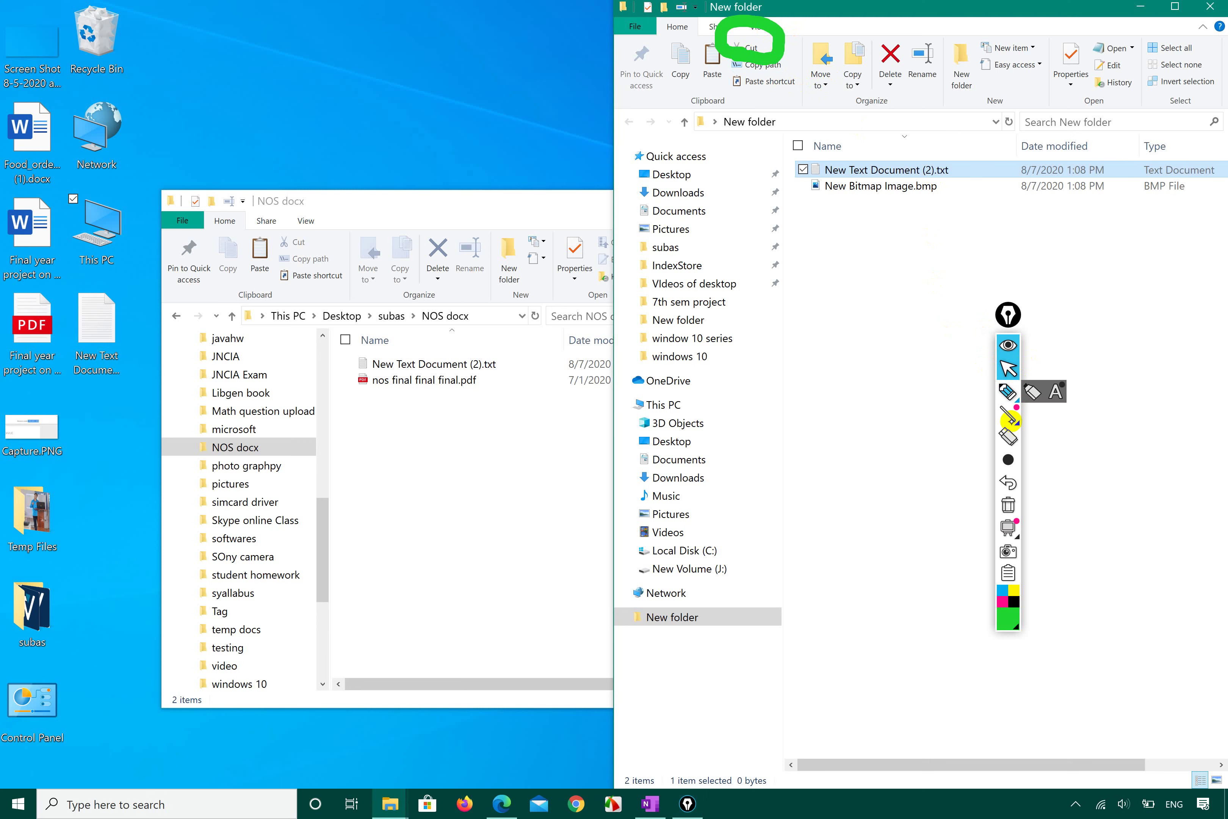
click(1009, 482)
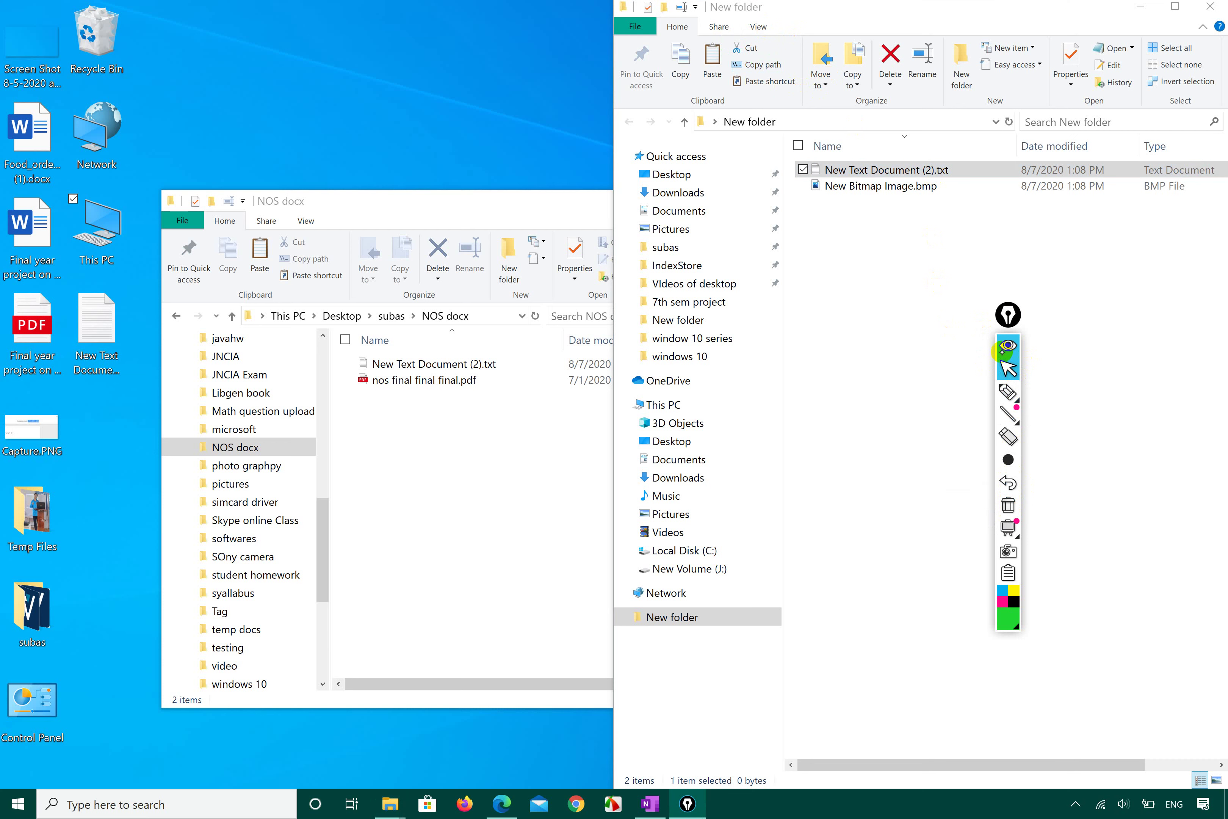
- Cut New Bitmap Image.bmp from New folder and paste it into the NOS docx folder
click(887, 186)
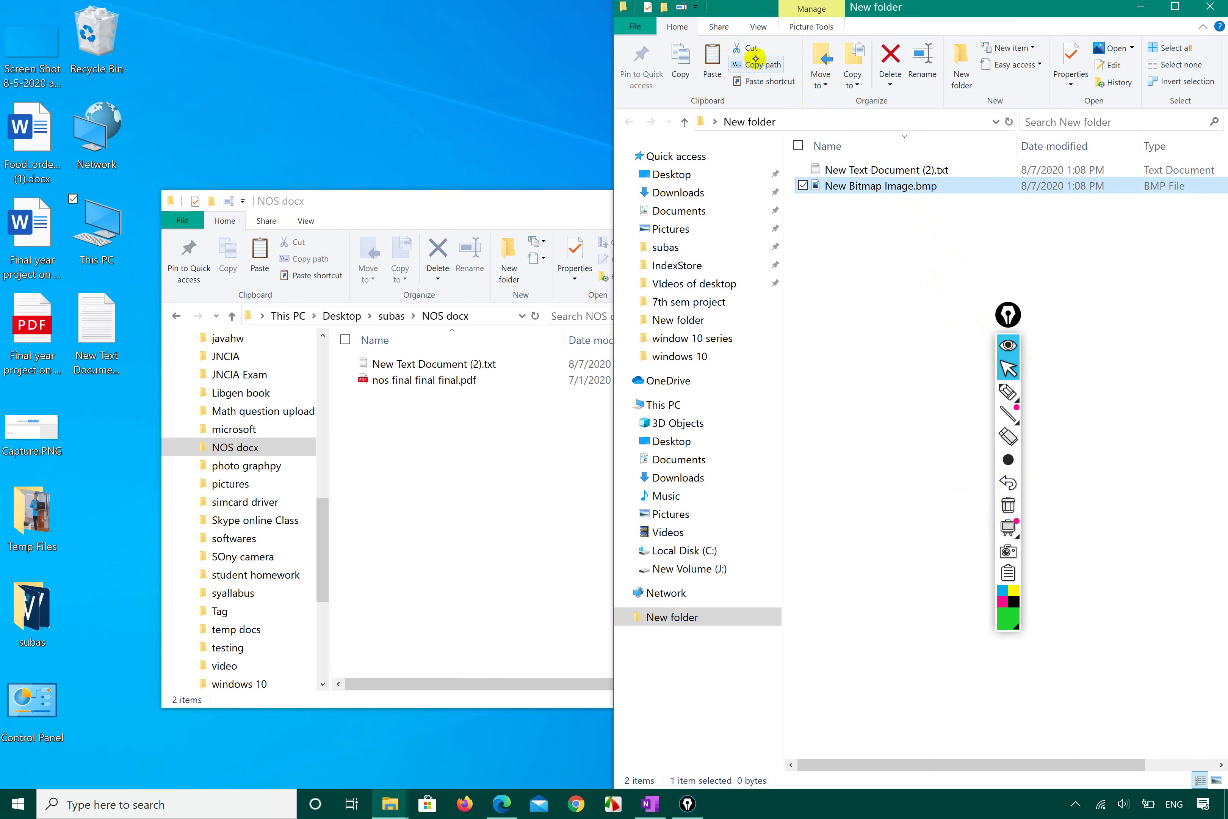
click(756, 48)
click(402, 452)
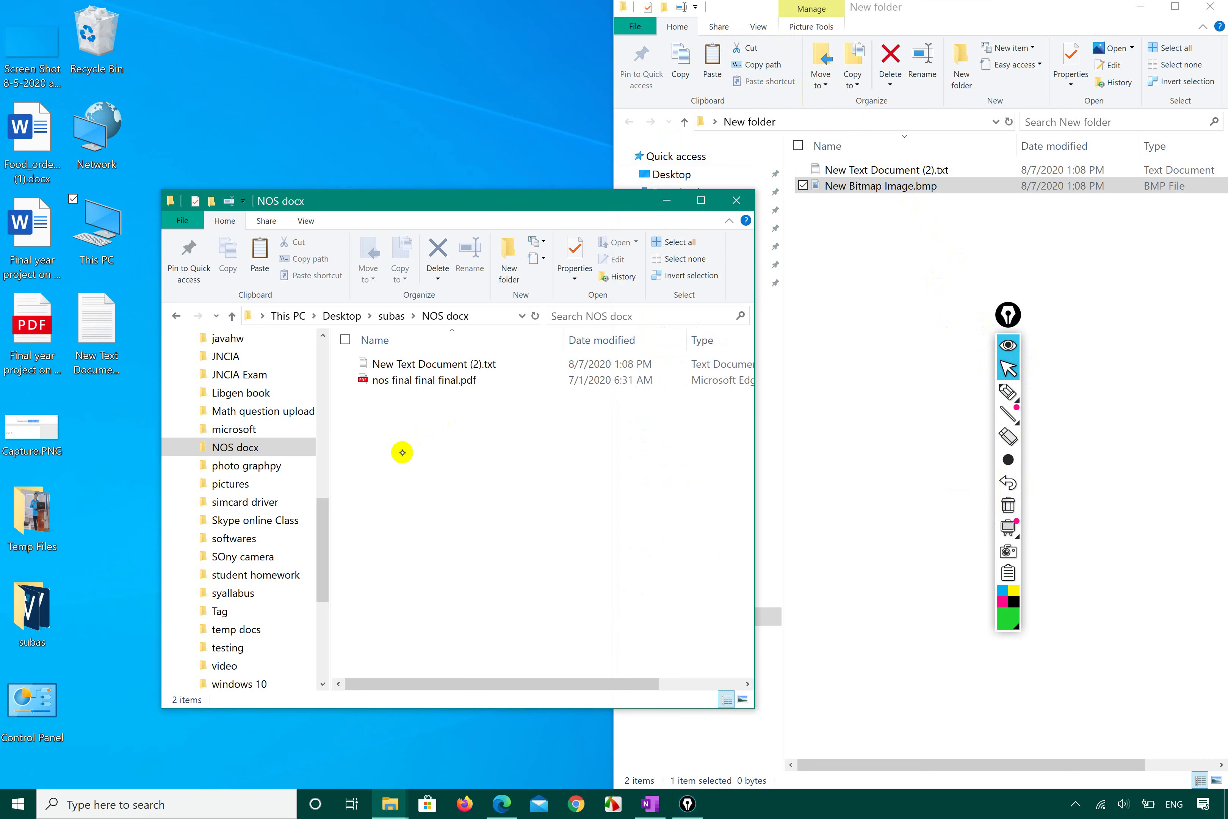
right_click(402, 452)
click(428, 497)
click(263, 264)
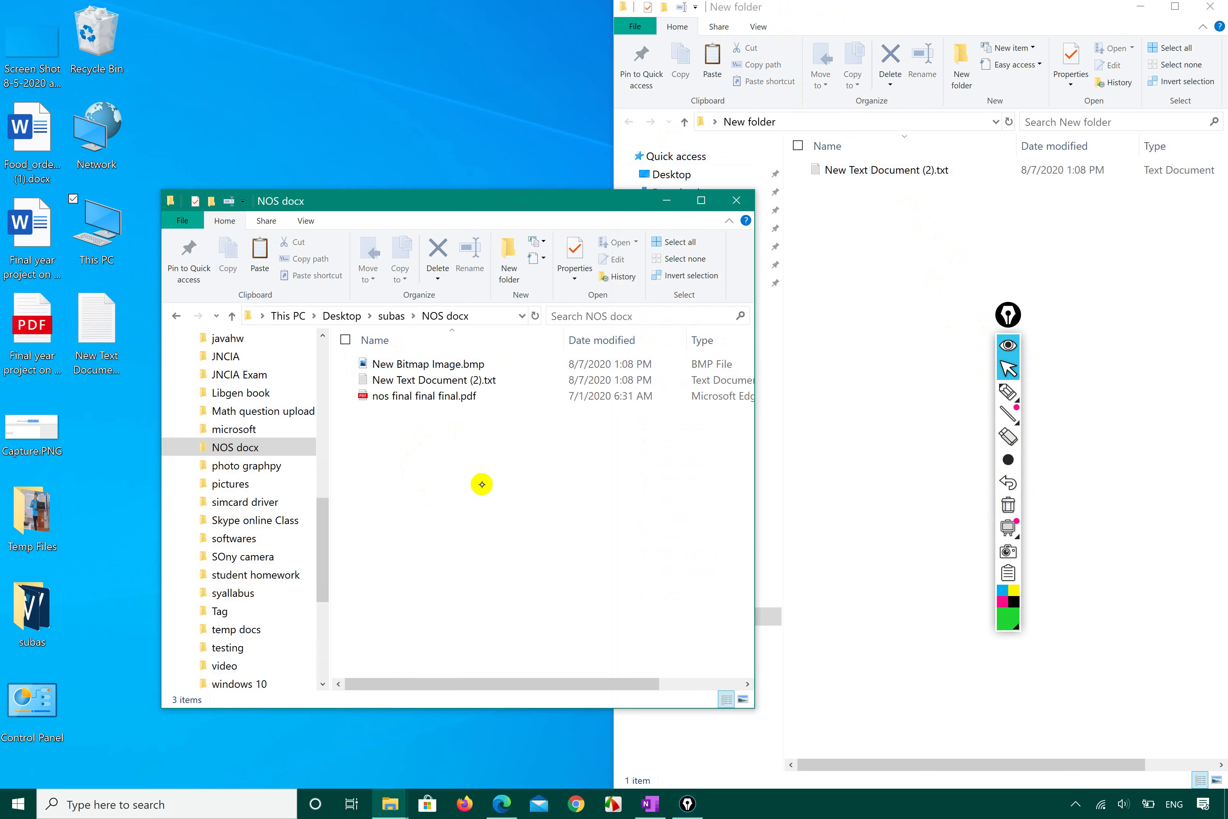
- Compare the NOS docx and New folder contents to check where New Bitmap Image.bmp is located
click(471, 363)
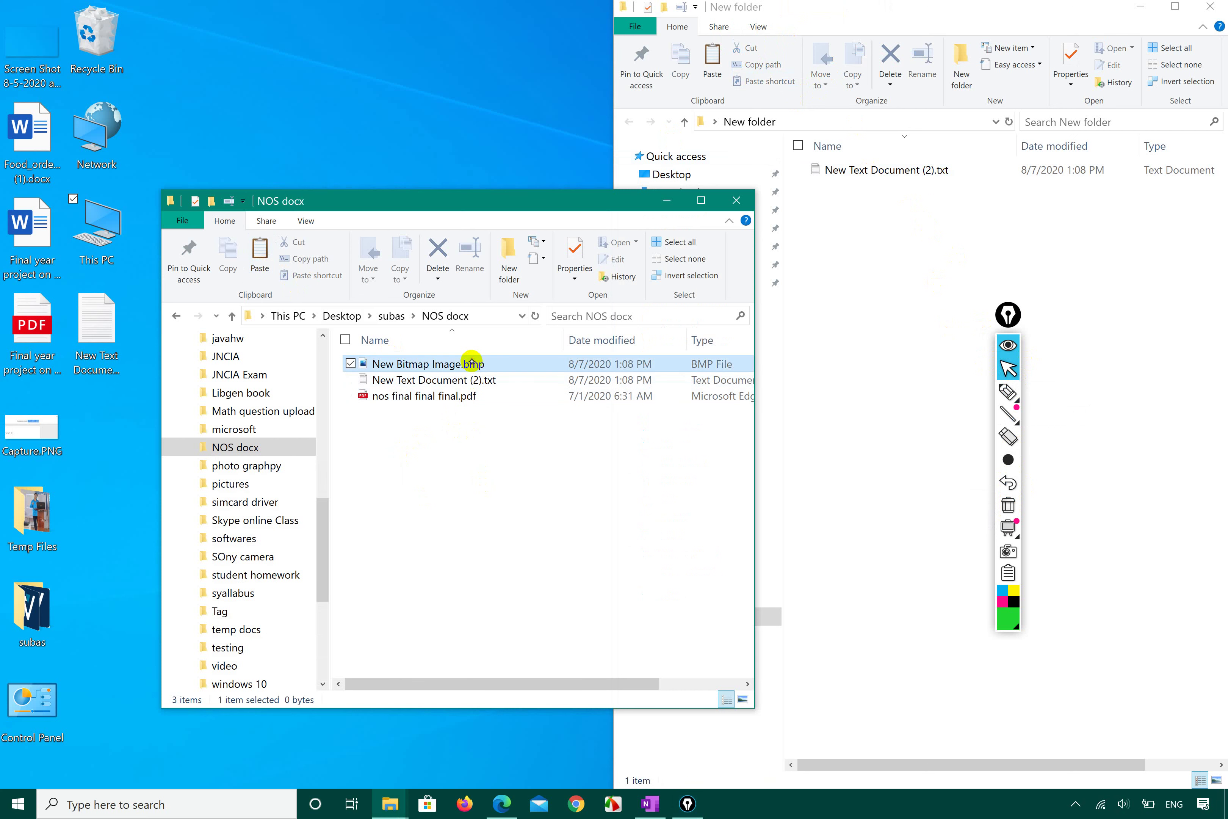
click(807, 283)
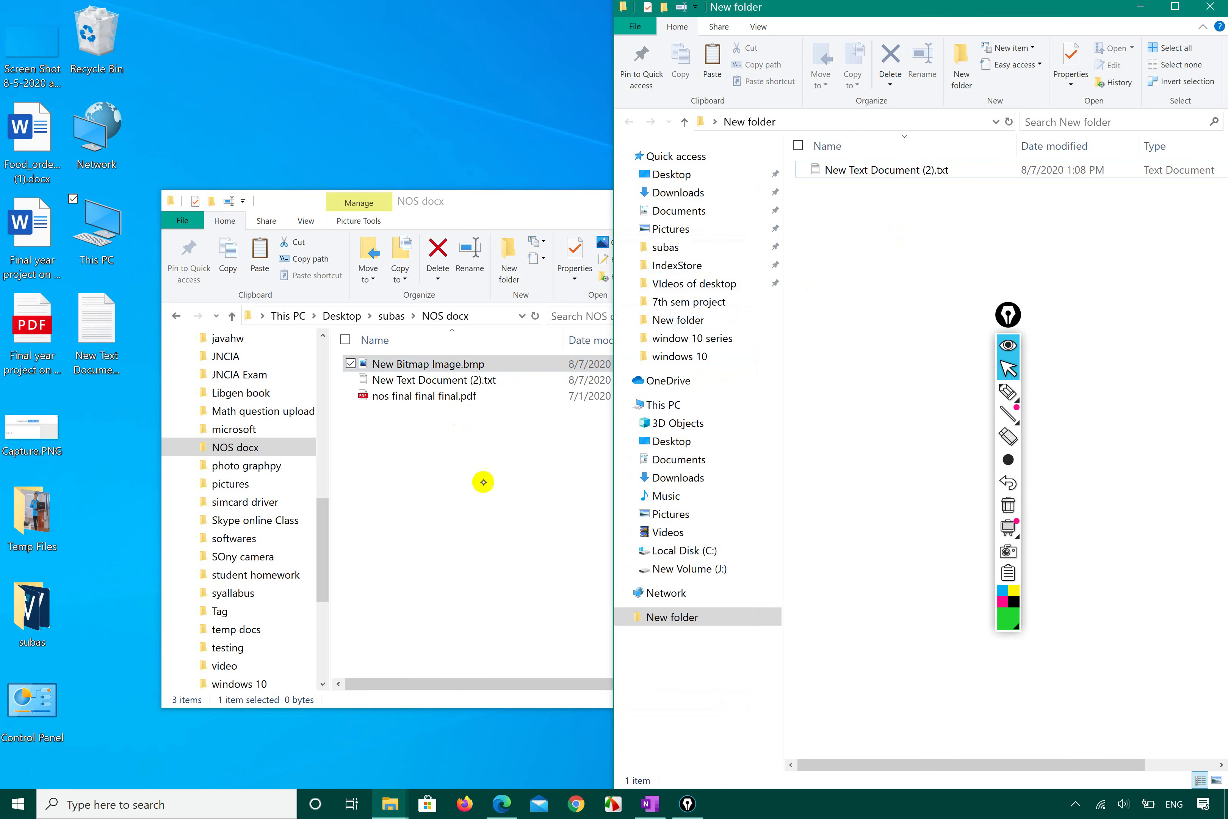
click(483, 482)
click(862, 382)
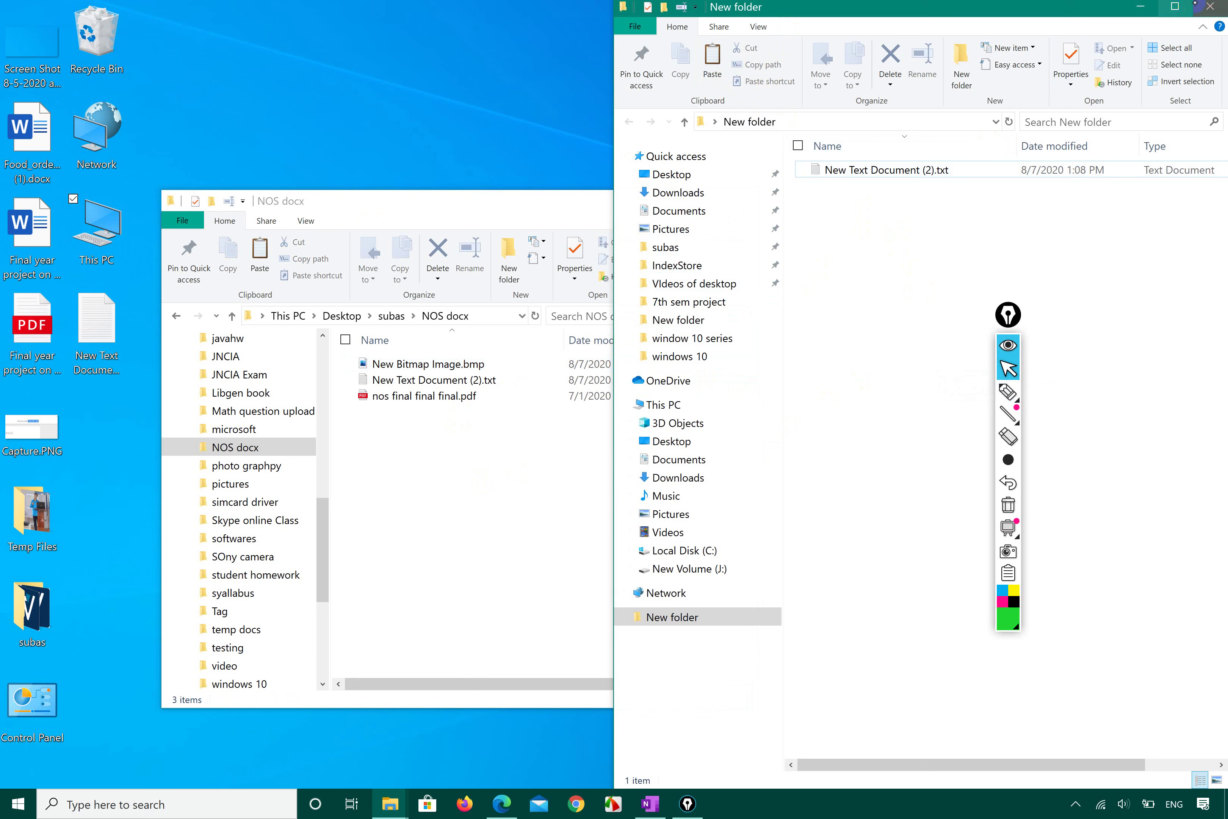
- Maximize the New folder window and circle the Copy path command and the address bar in green with the pen
click(1176, 6)
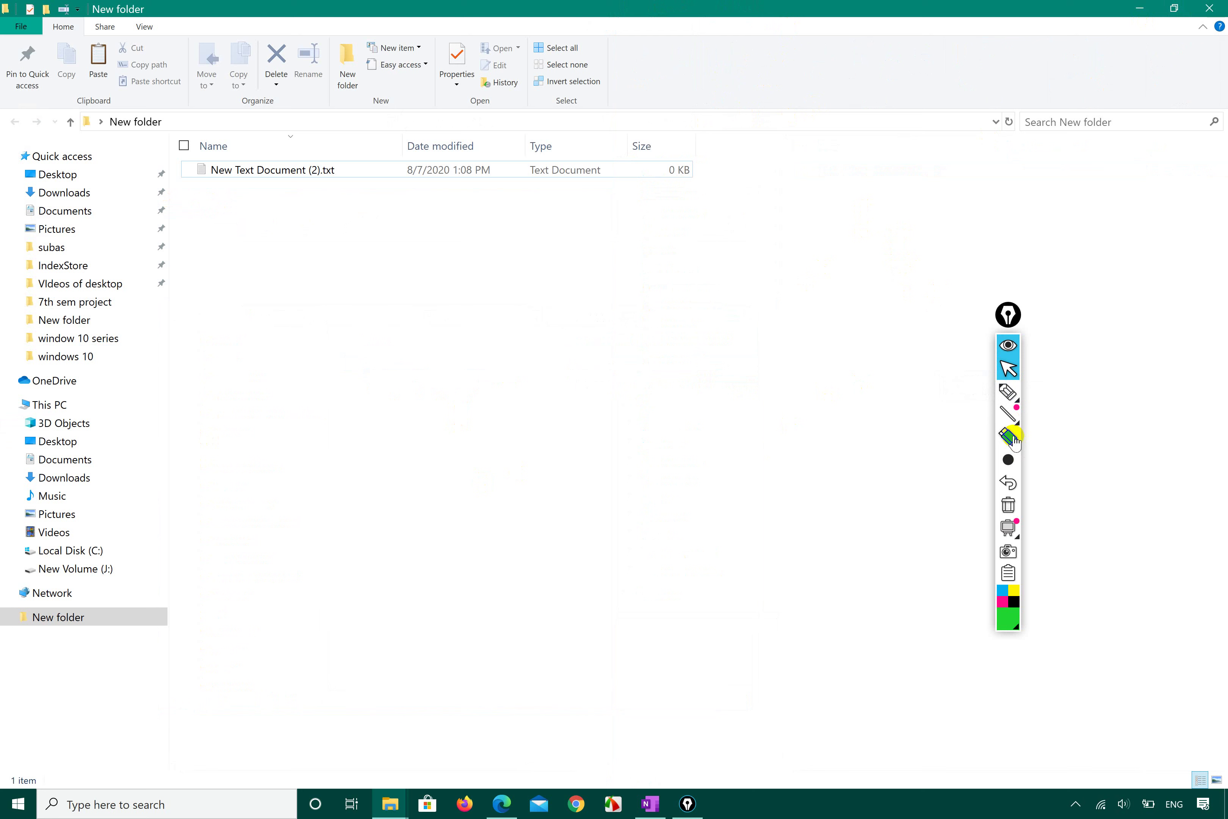
click(1007, 397)
mouse_move(74, 141)
mouse_down()
mouse_move(168, 144)
mouse_move(177, 64)
mouse_move(53, 106)
mouse_move(87, 142)
mouse_up()
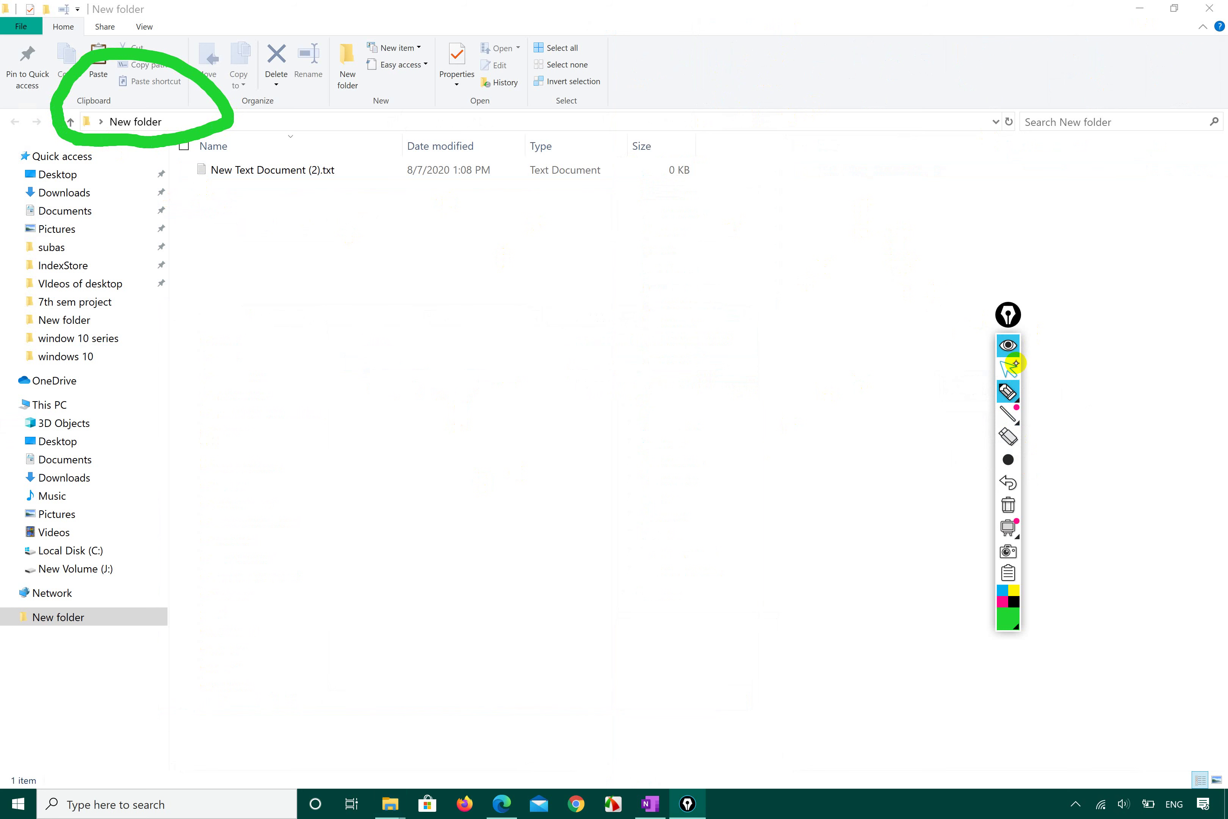
click(1010, 368)
- Show the folder's full path in the address bar and clear the green circle from the screen
click(154, 119)
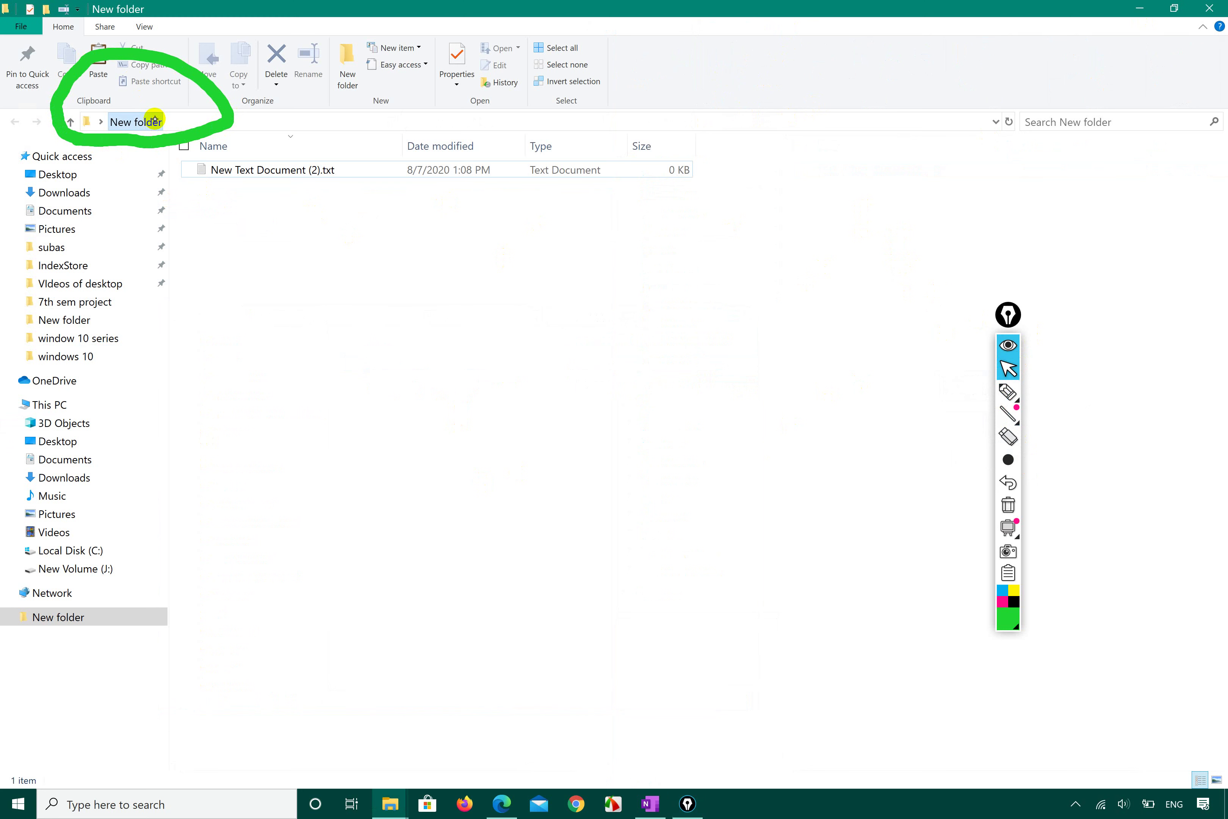
double_click(173, 119)
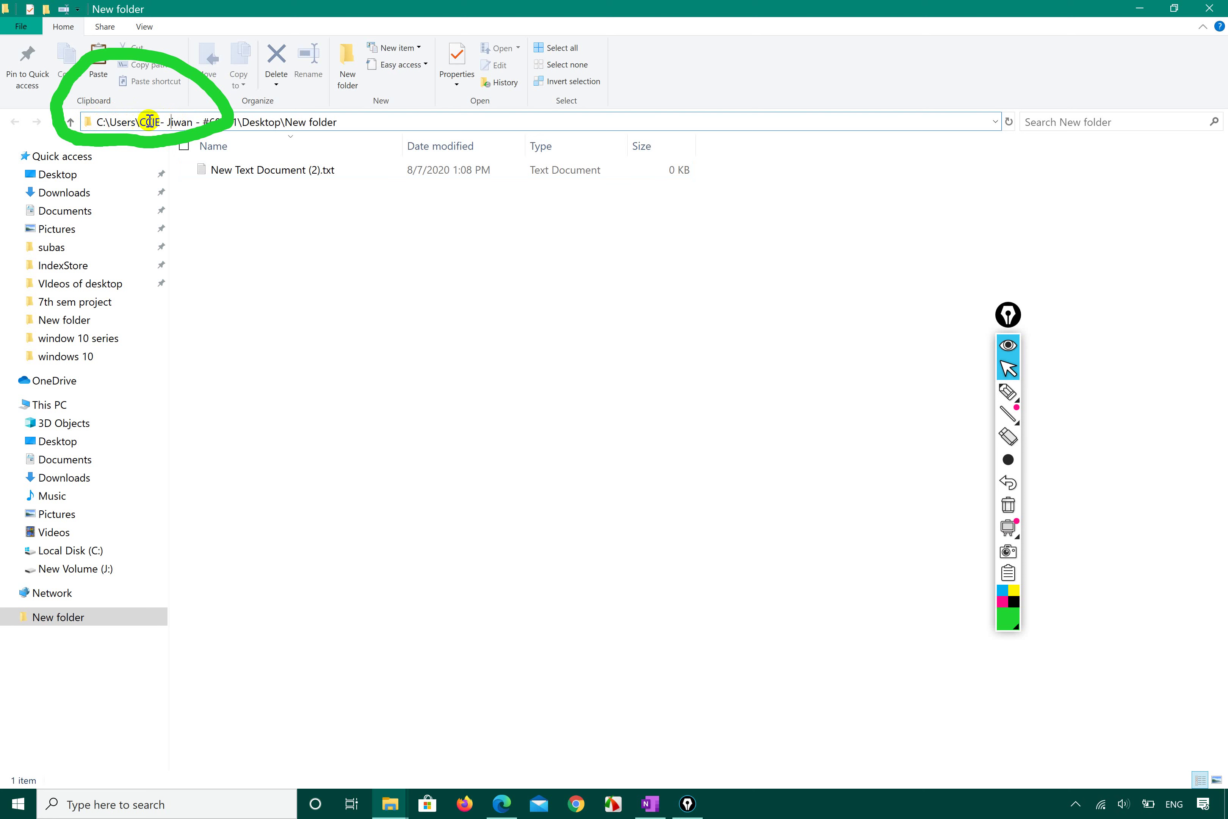
click(334, 293)
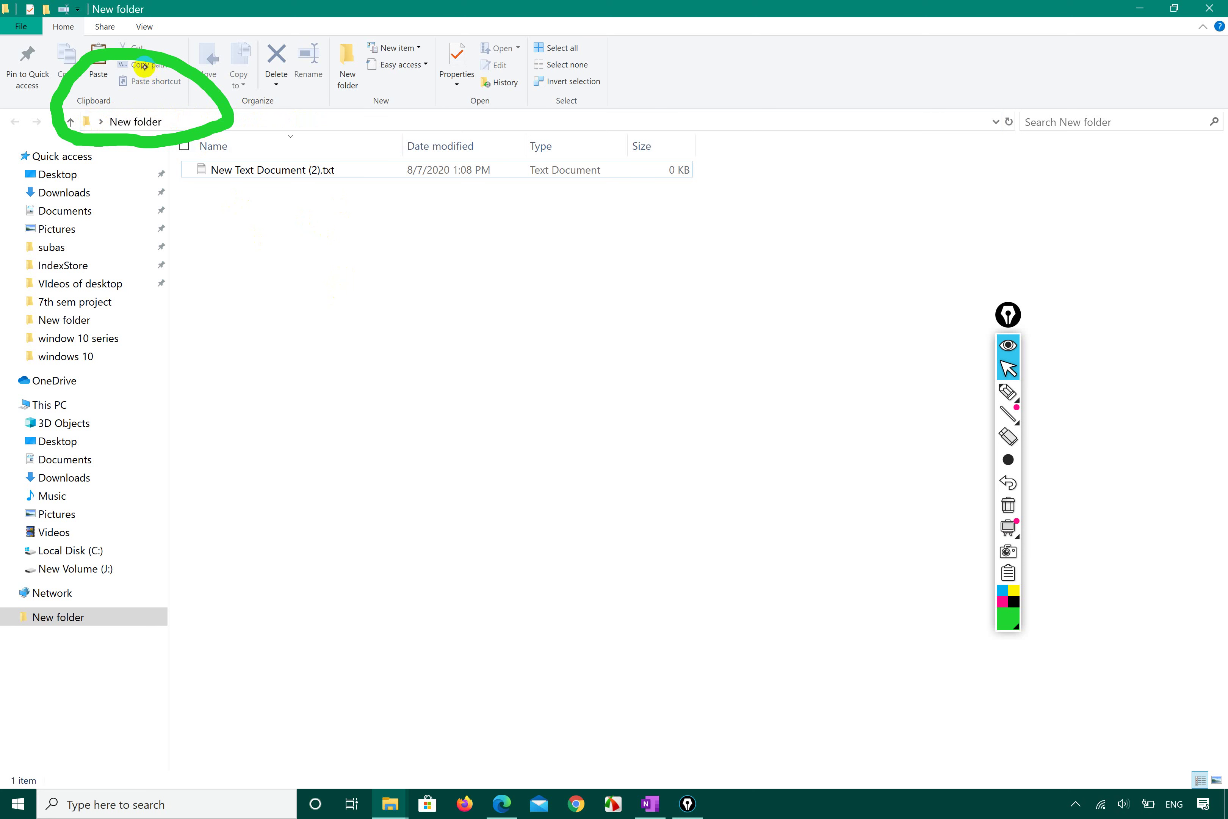
click(1006, 506)
click(1009, 369)
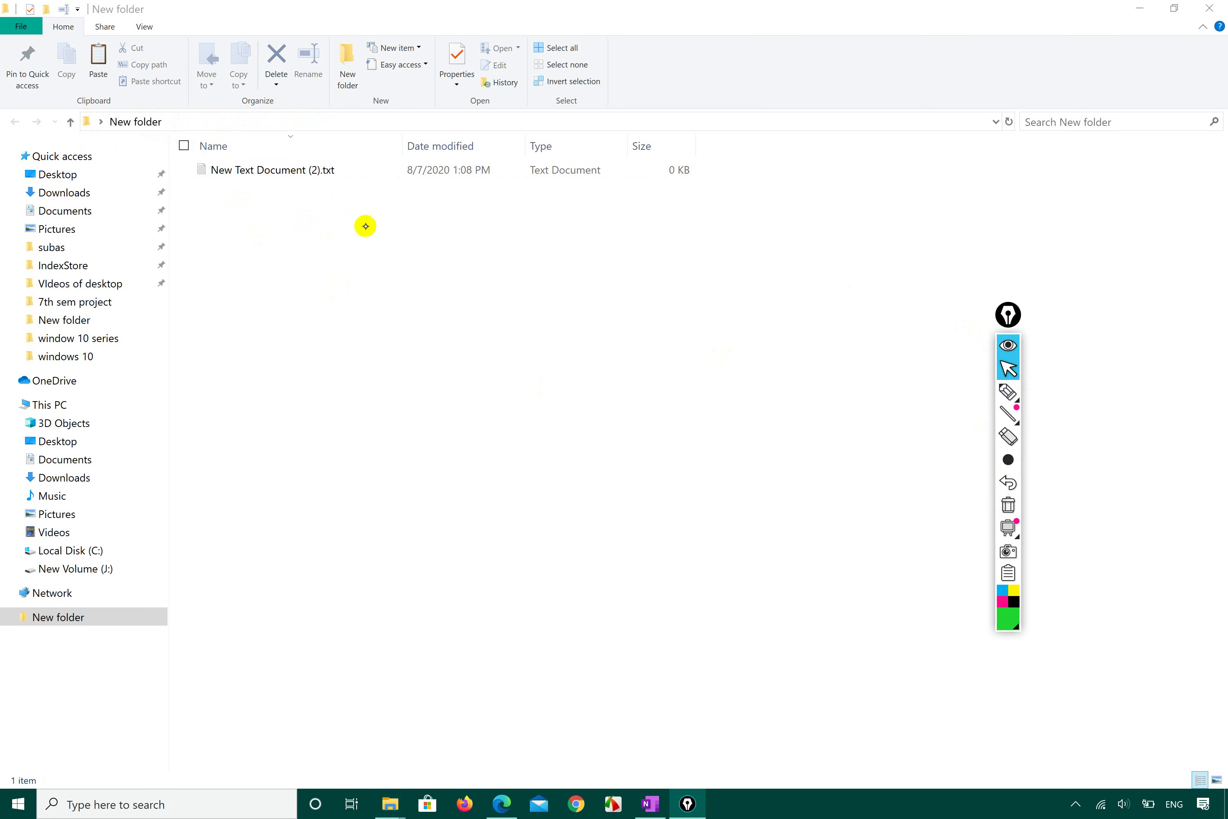
- Copy the path of New Text Document (2).txt and display the folder's full location in the address bar
click(320, 170)
click(140, 64)
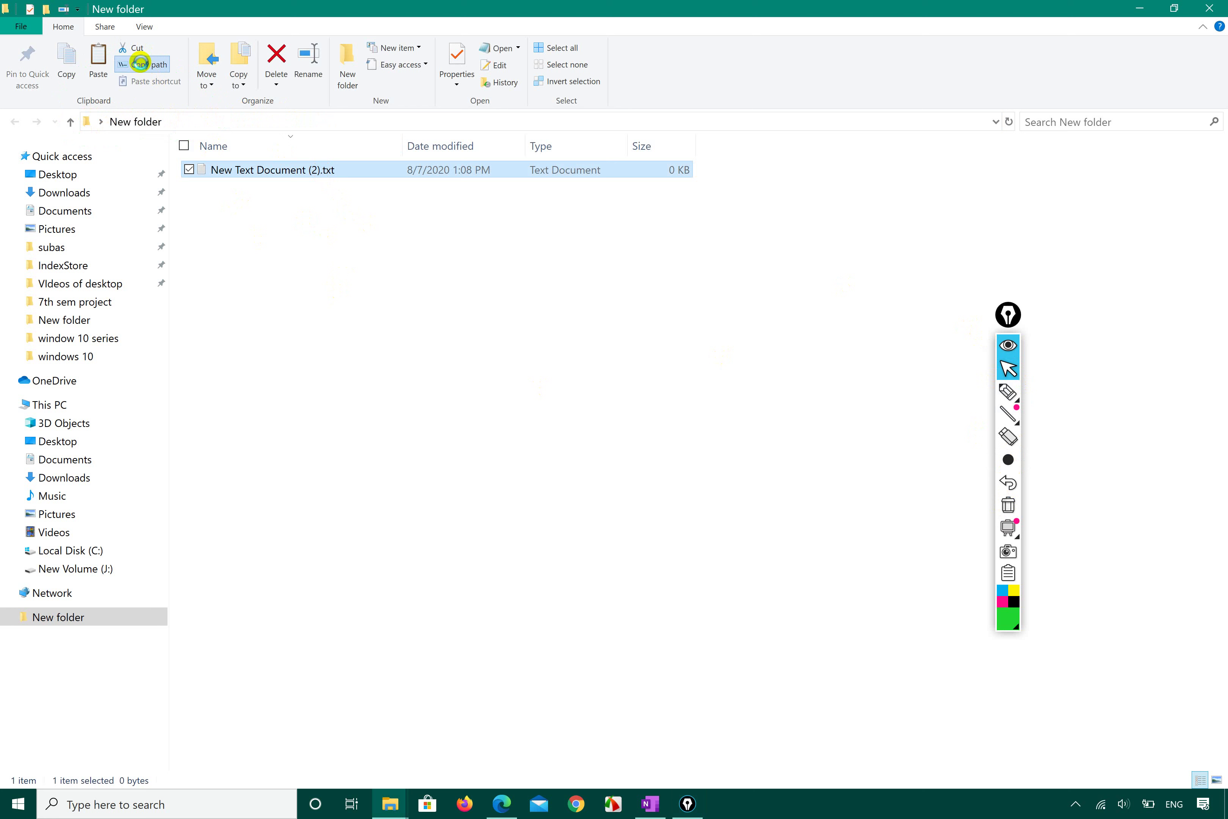
click(169, 117)
click(173, 123)
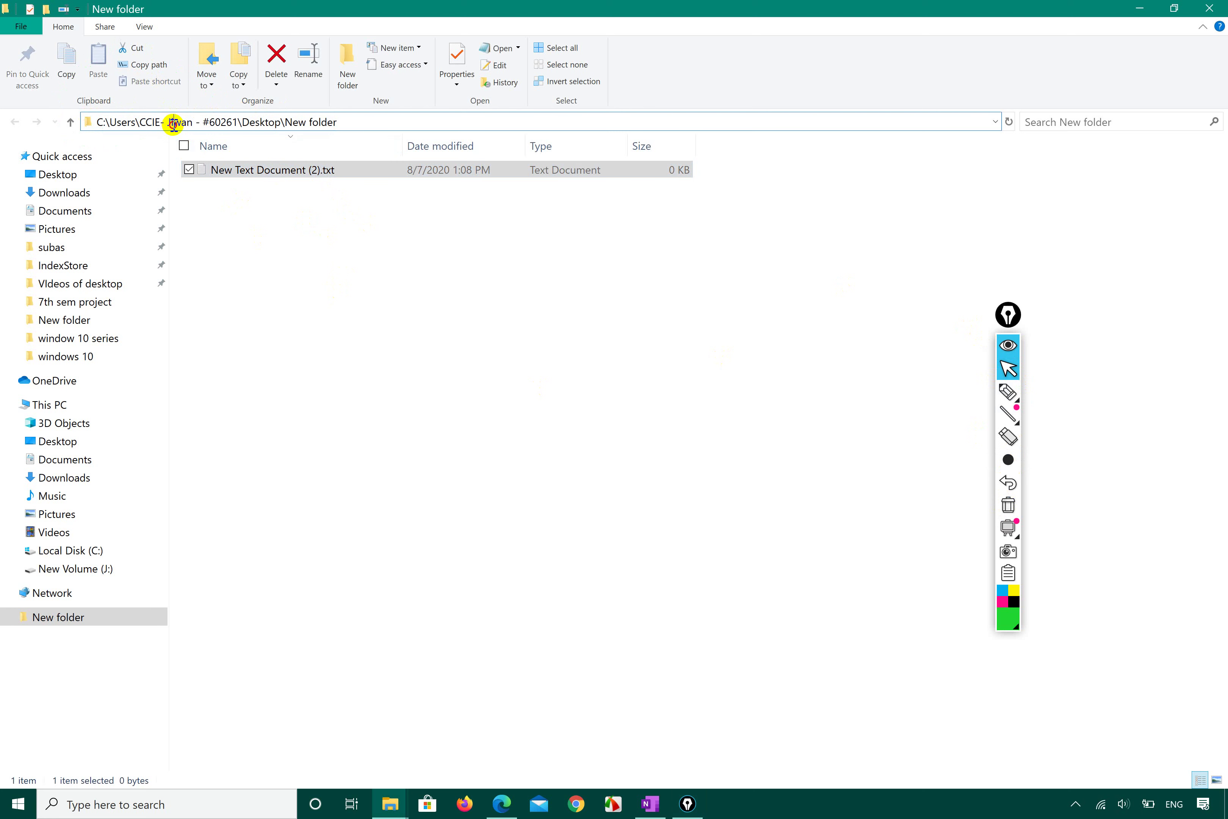
click(521, 352)
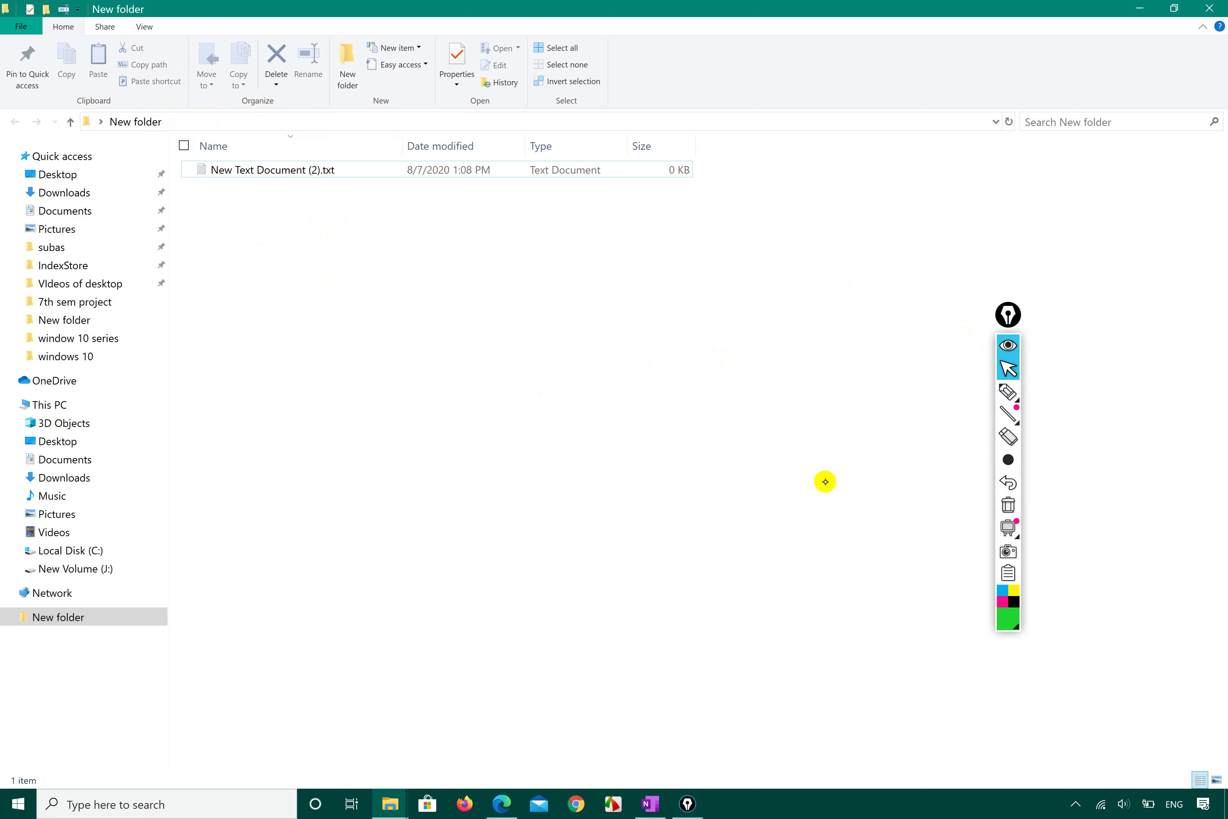
- Circle the Move to and Copy to commands in green with the pen and erase the drawing
click(1007, 505)
click(1008, 392)
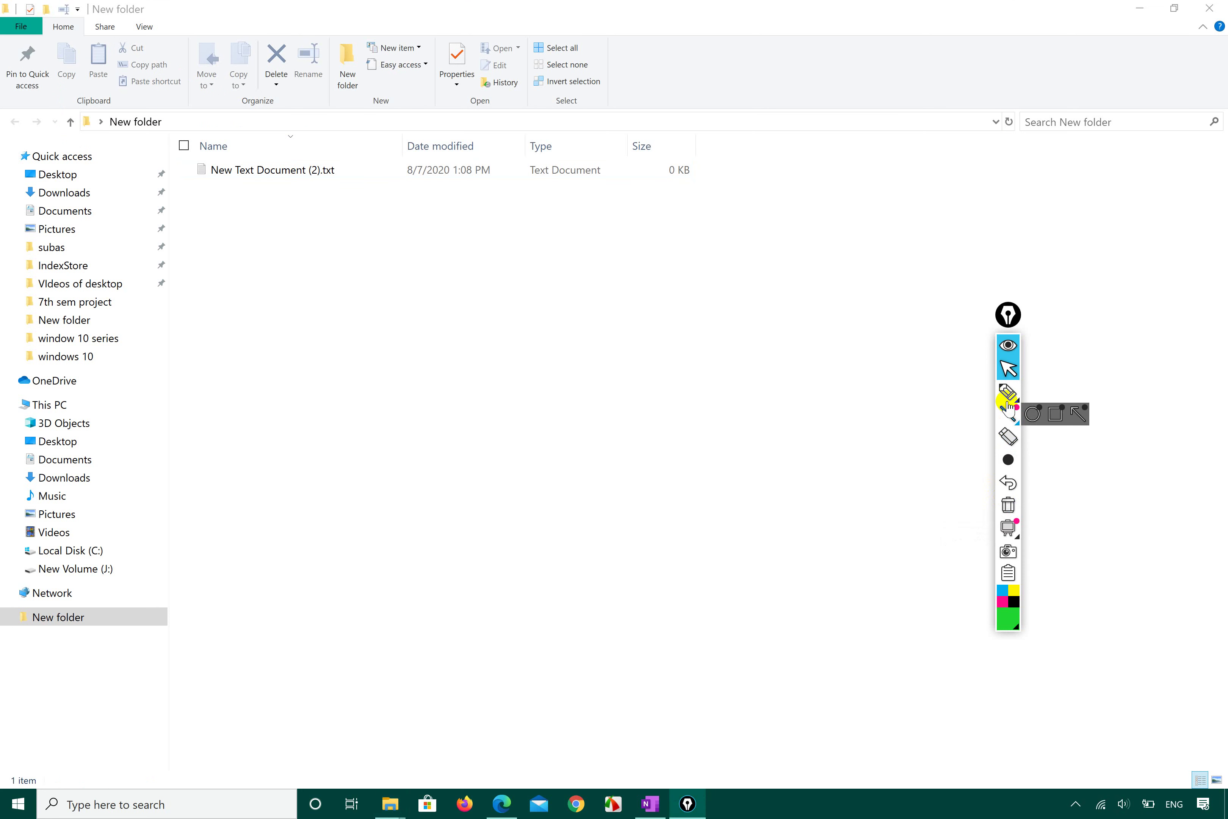
mouse_move(199, 90)
mouse_down()
mouse_move(253, 33)
mouse_move(183, 46)
mouse_move(212, 86)
mouse_move(235, 14)
mouse_move(179, 32)
mouse_move(177, 85)
mouse_up()
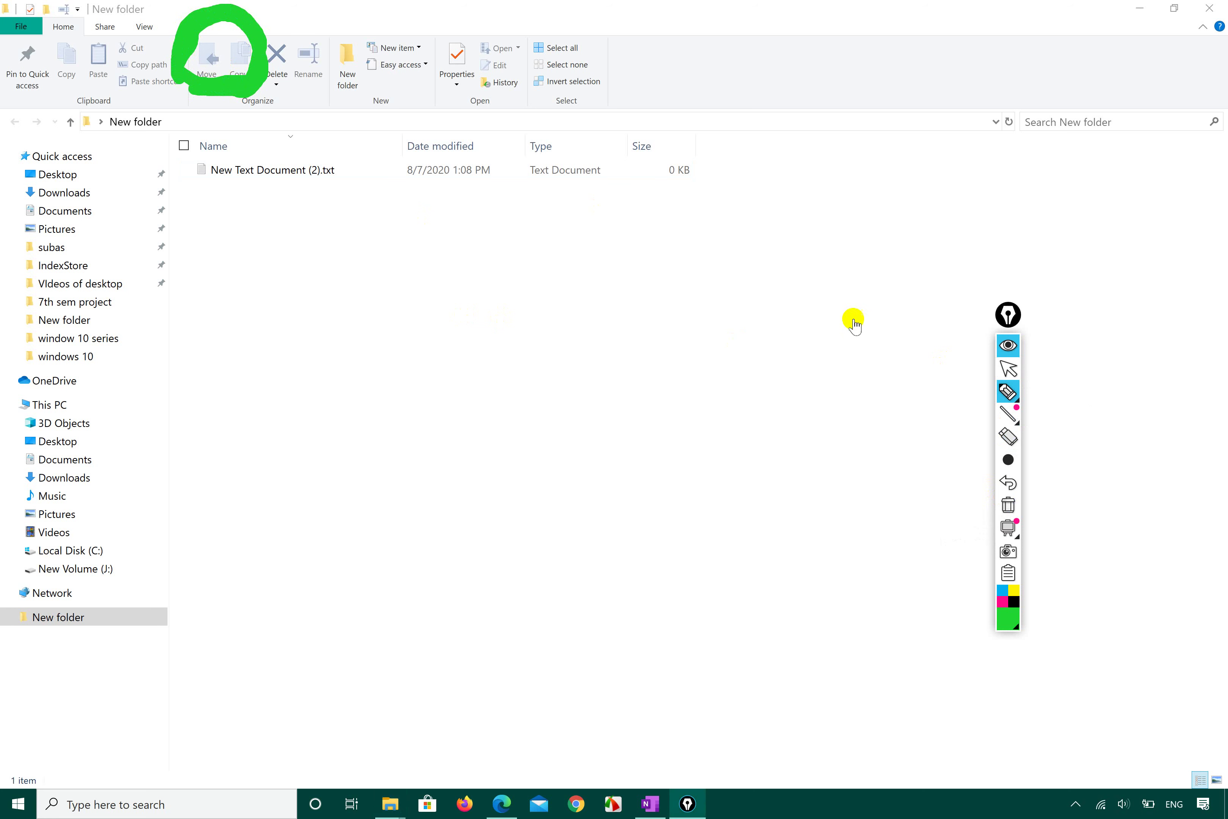
click(1009, 504)
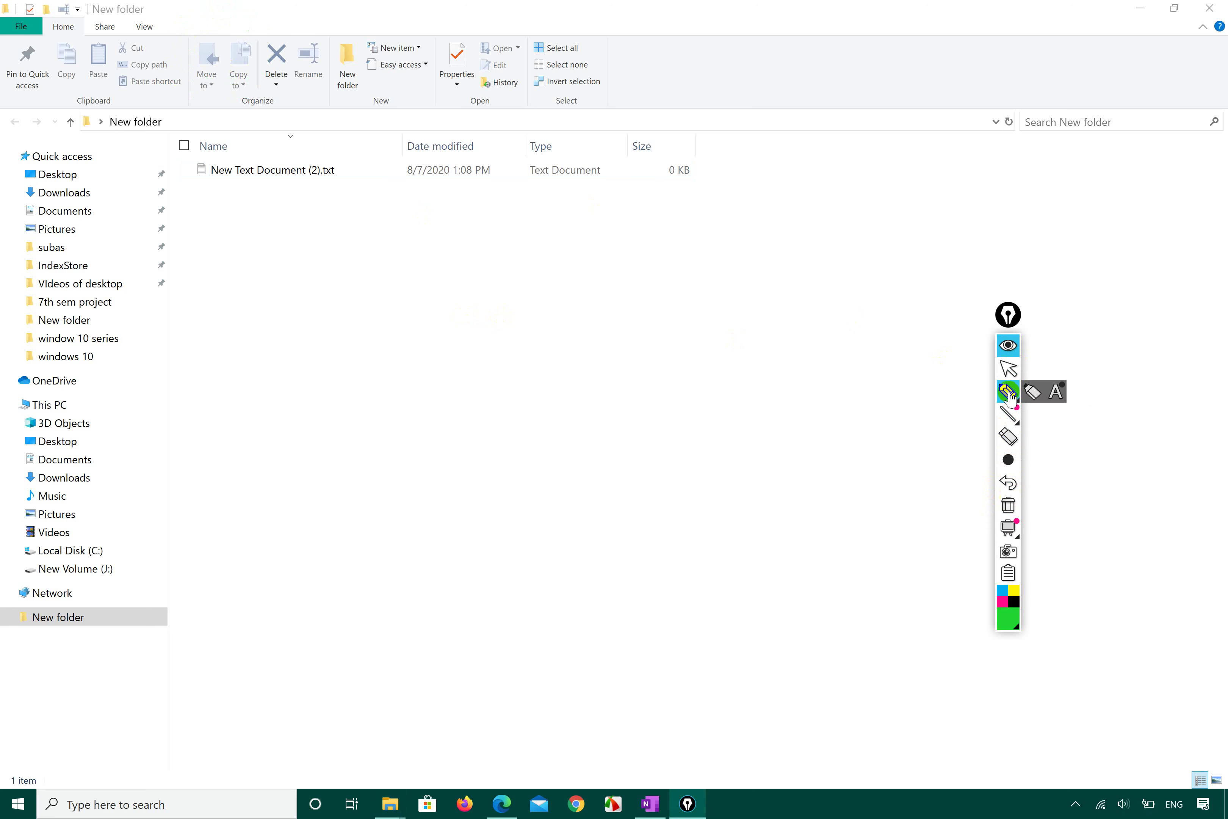
click(1009, 368)
- Select New Text Document (2).txt and look through the available Copy to destinations without choosing one
drag(216, 194, 260, 165)
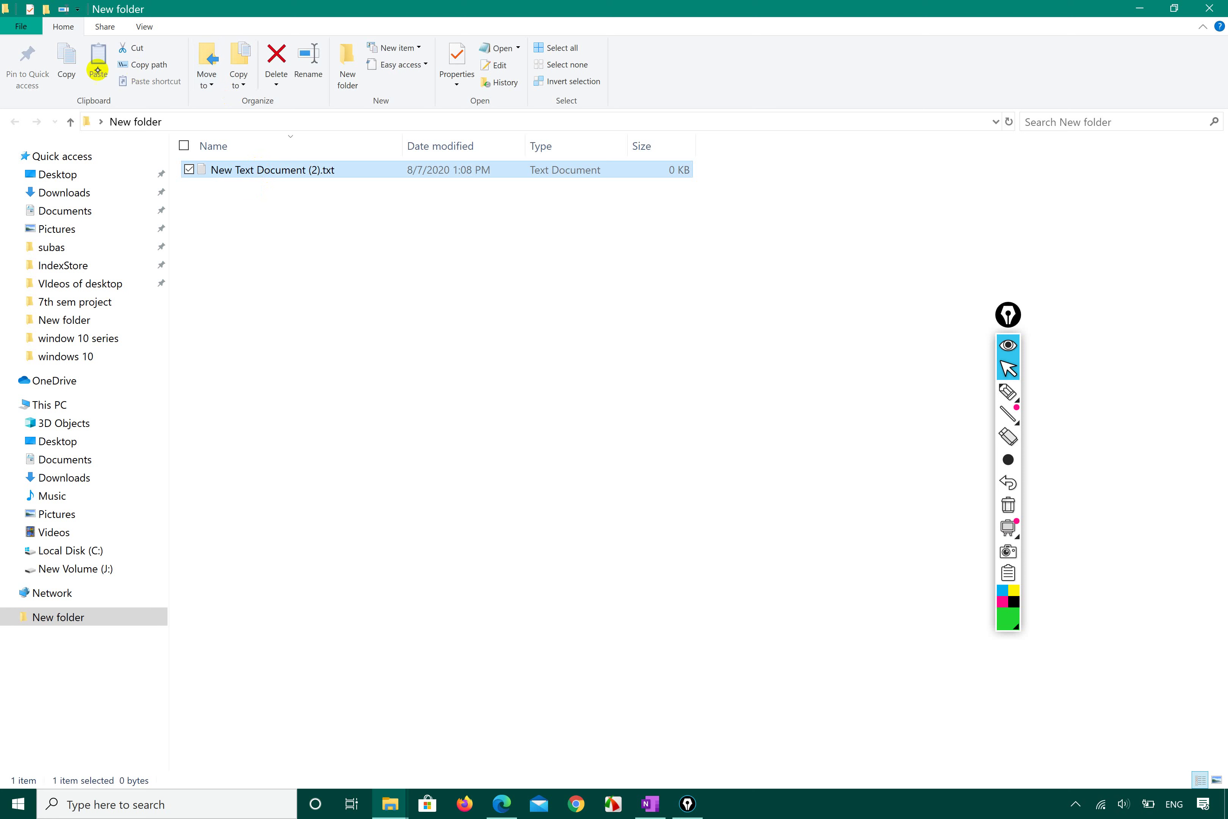
click(285, 302)
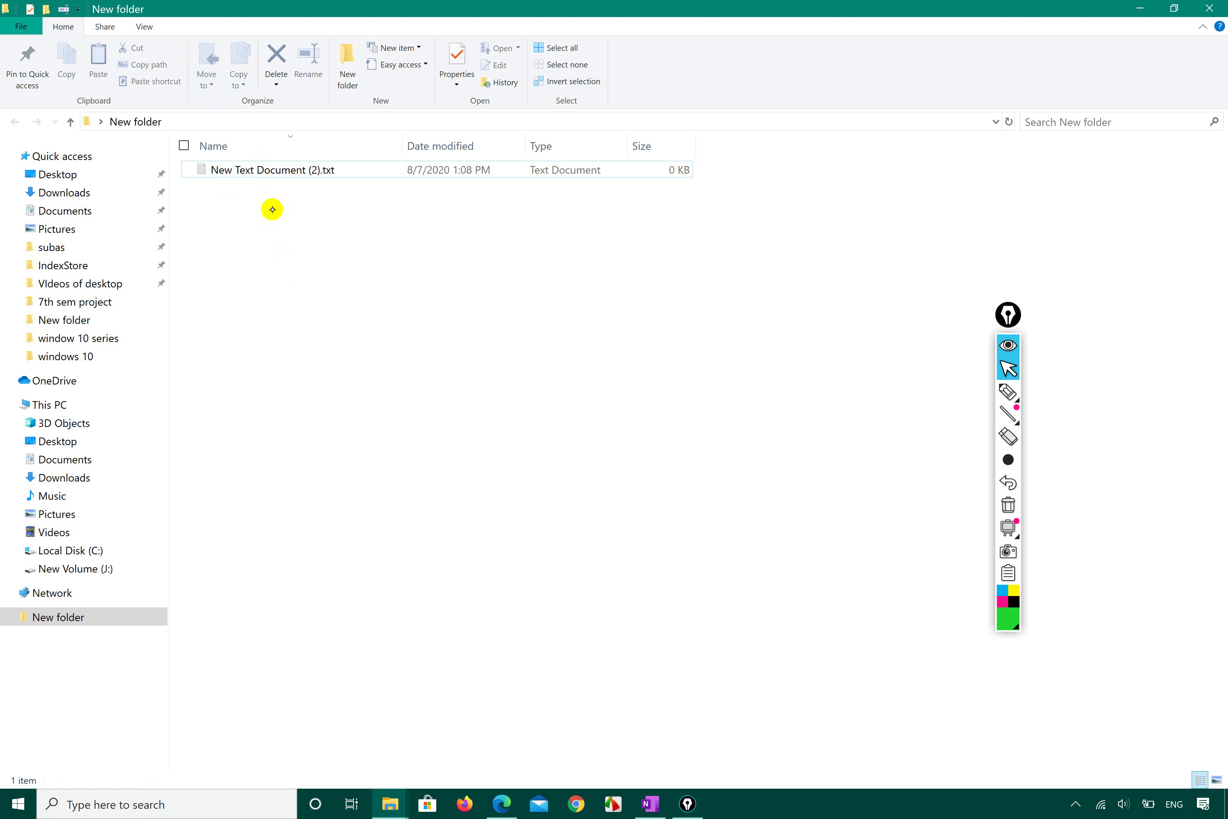
click(269, 171)
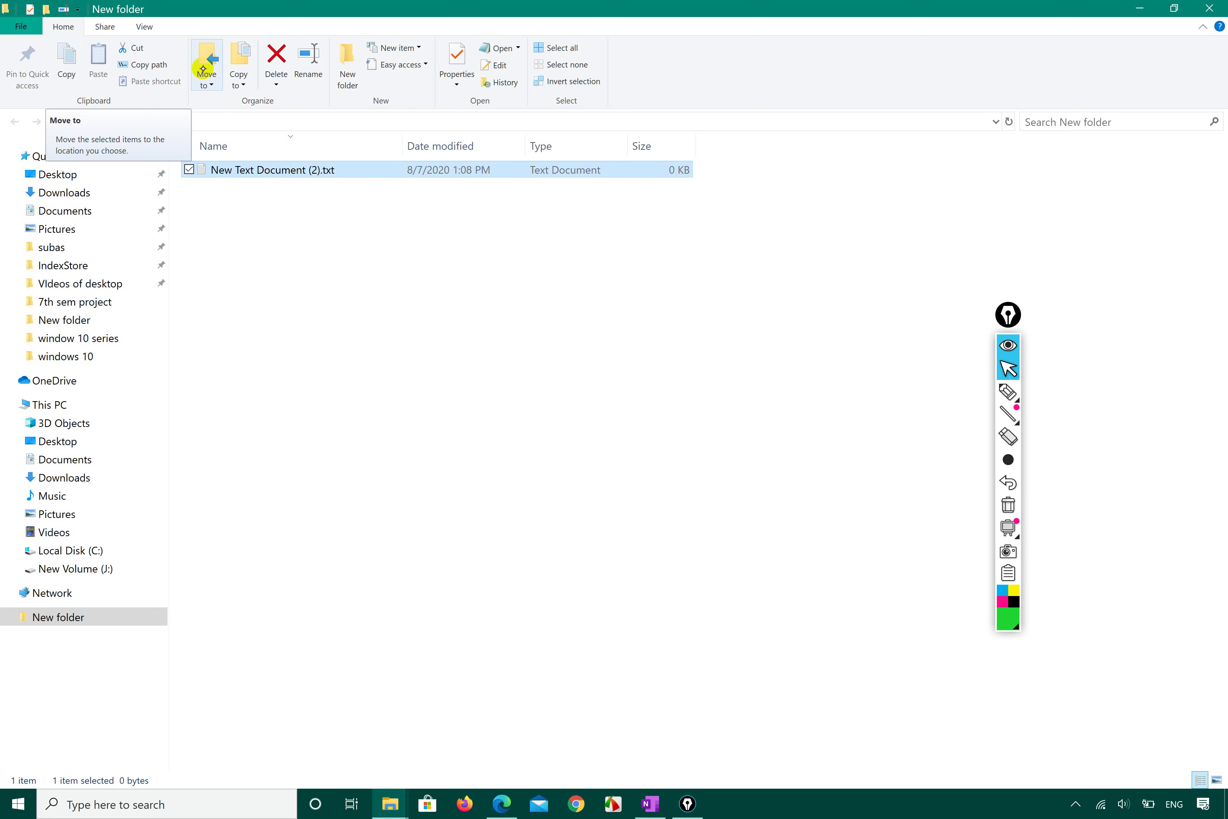
click(240, 79)
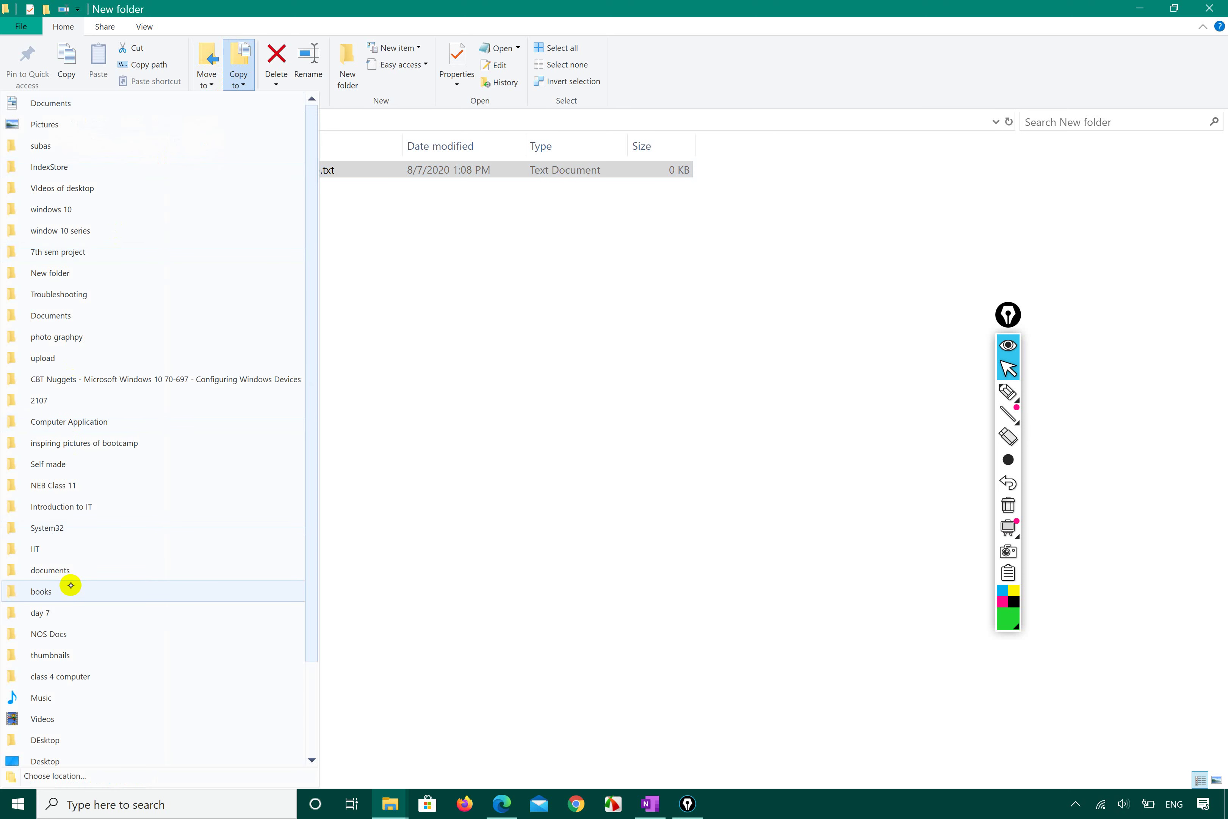
click(342, 366)
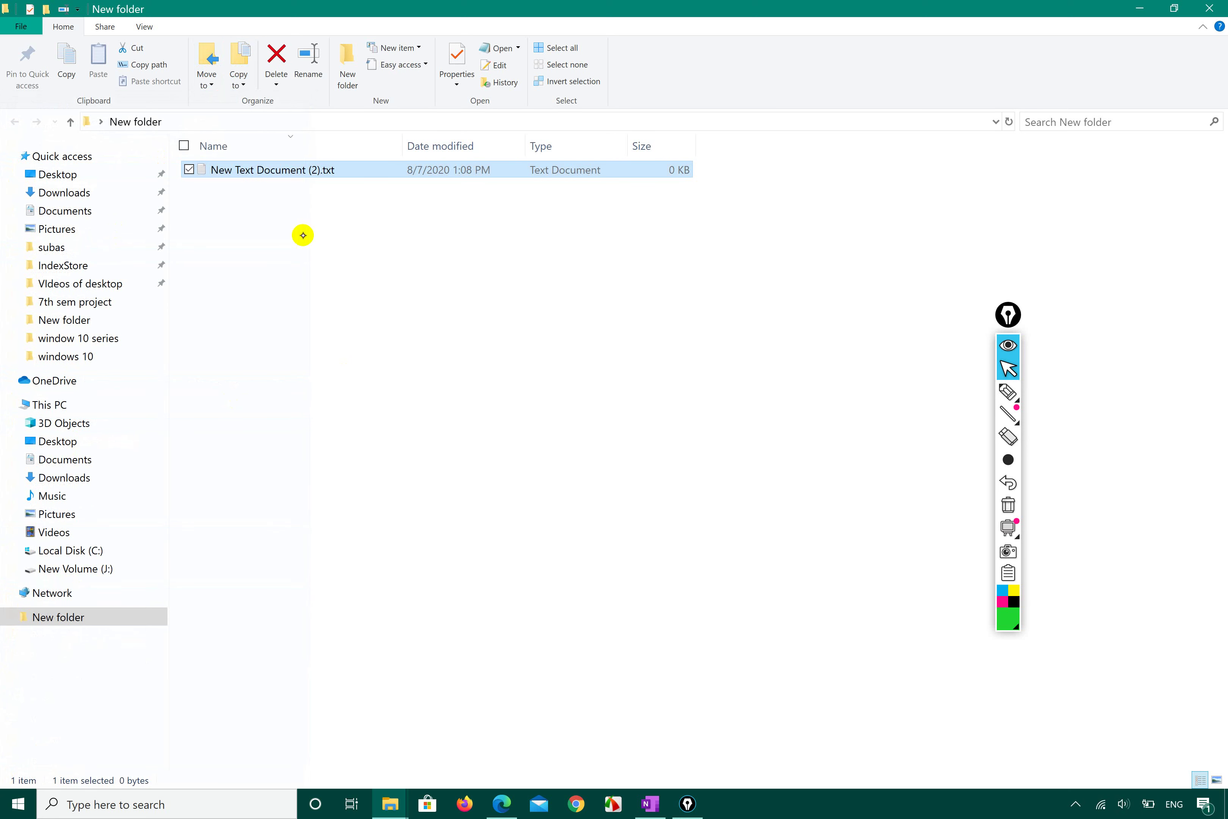
click(241, 77)
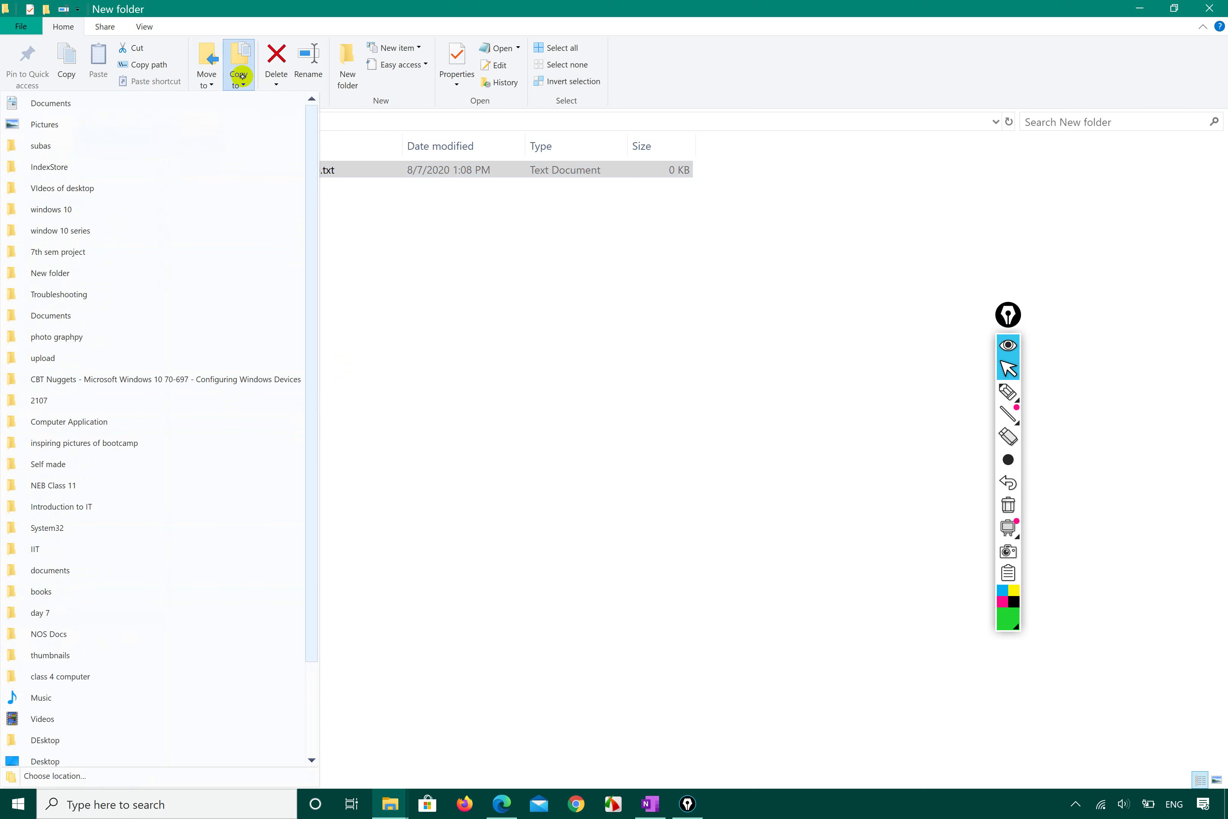
mouse_move(312, 166)
mouse_down()
mouse_move(309, 390)
mouse_move(290, 170)
mouse_up()
click(396, 234)
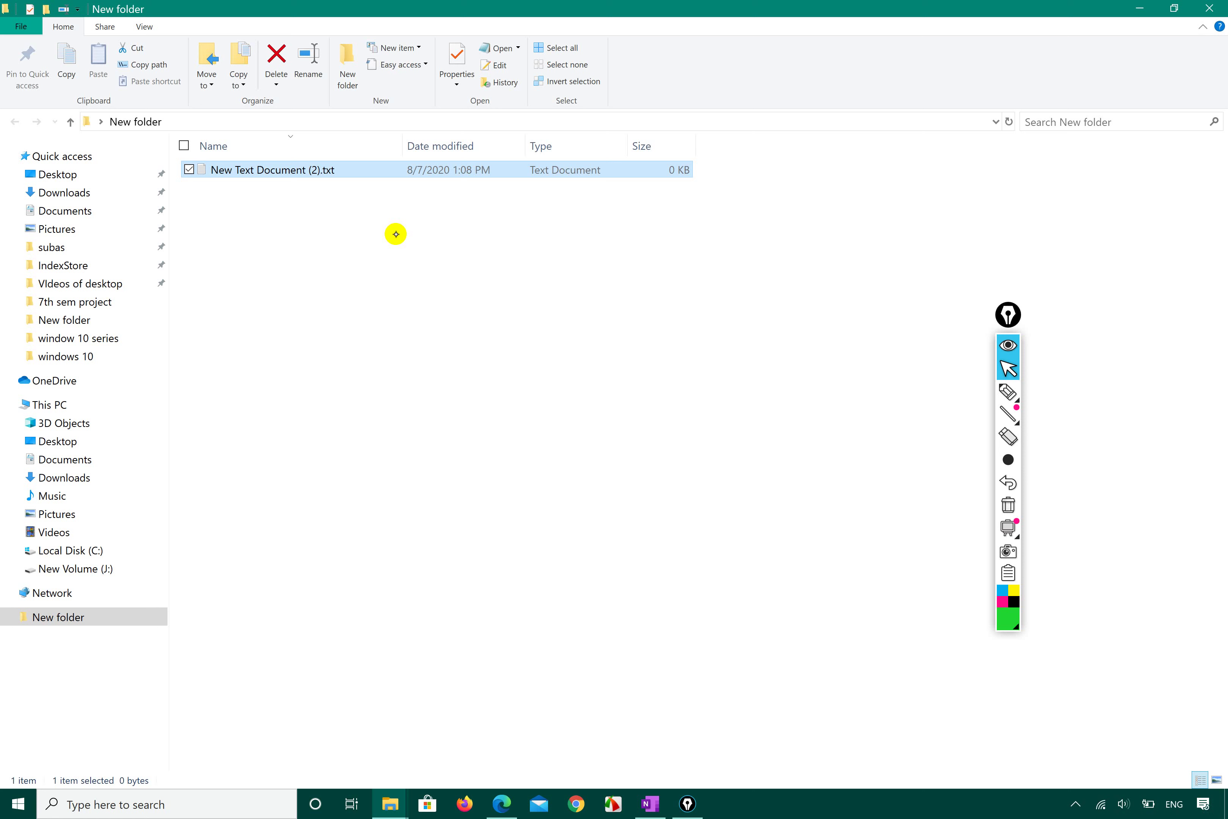
click(457, 281)
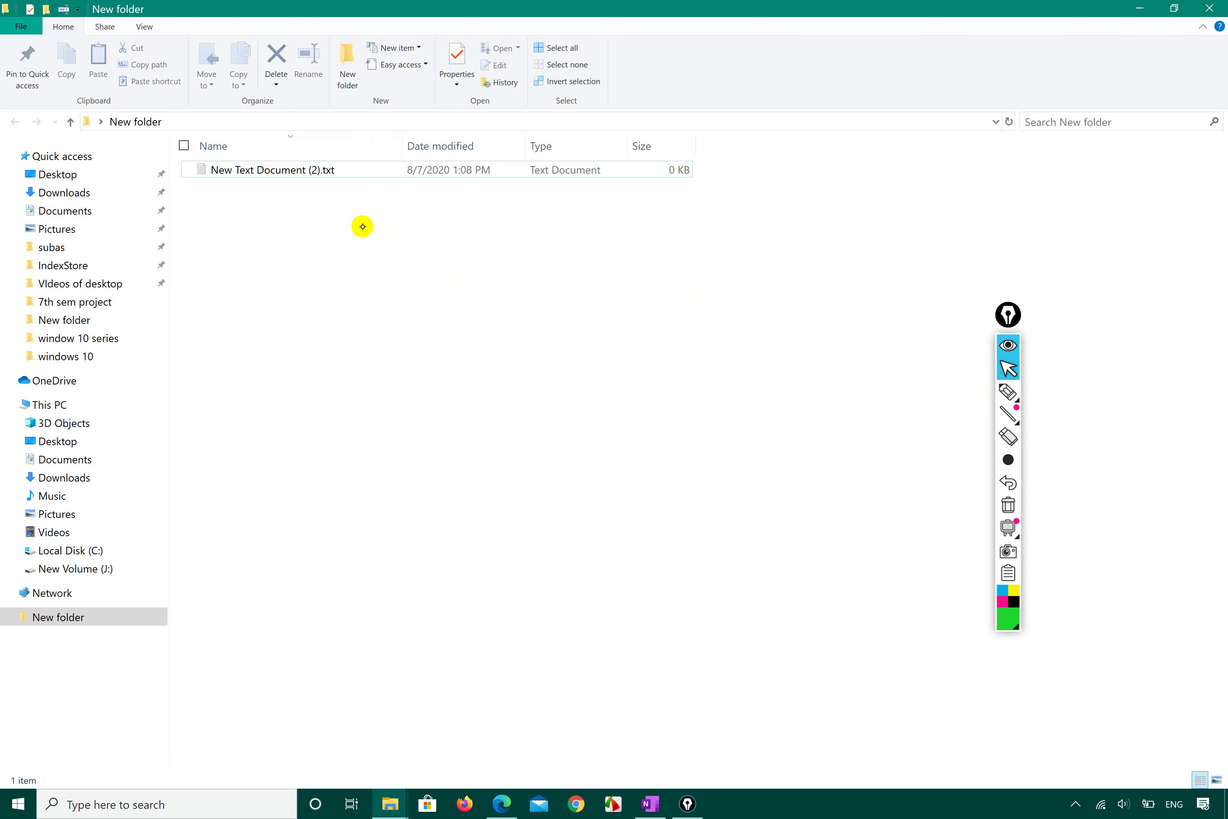
- View the Send to destinations for New Text Document (2).txt without sending it anywhere
click(1013, 371)
click(283, 172)
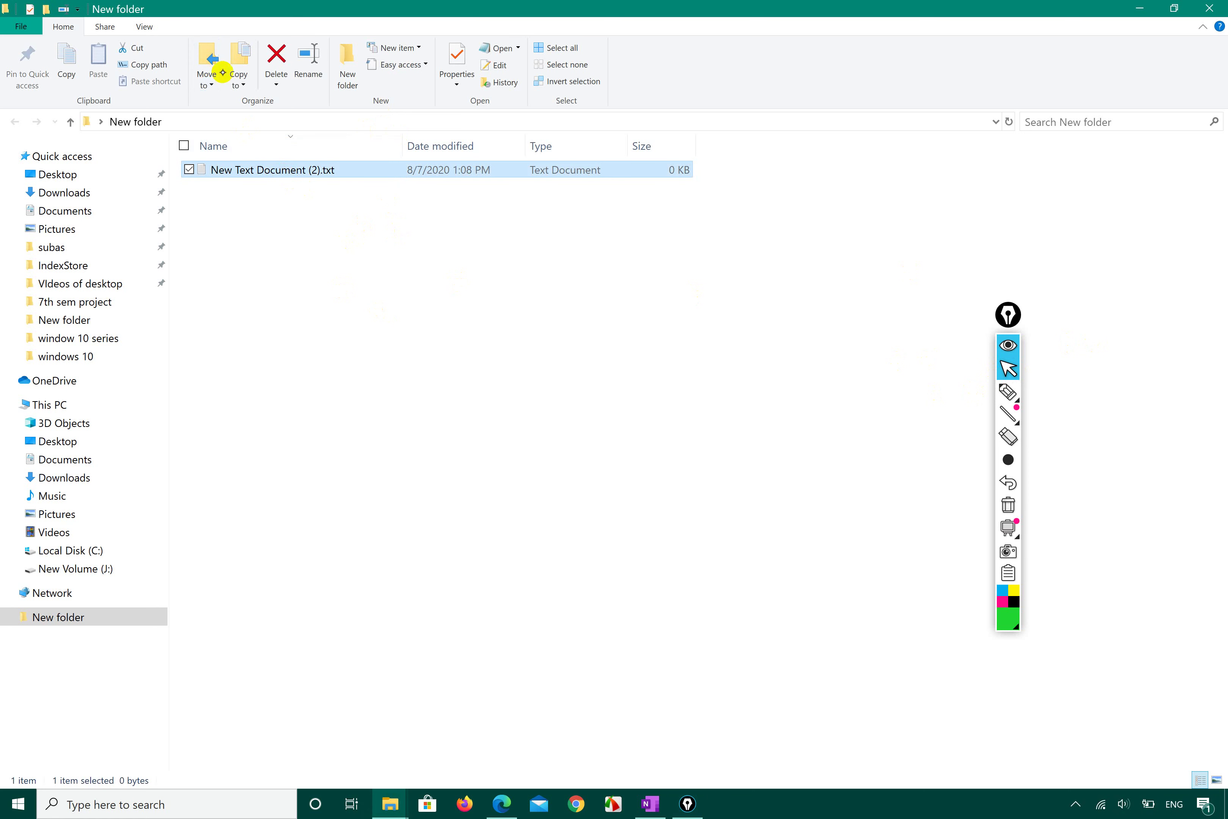
right_click(290, 169)
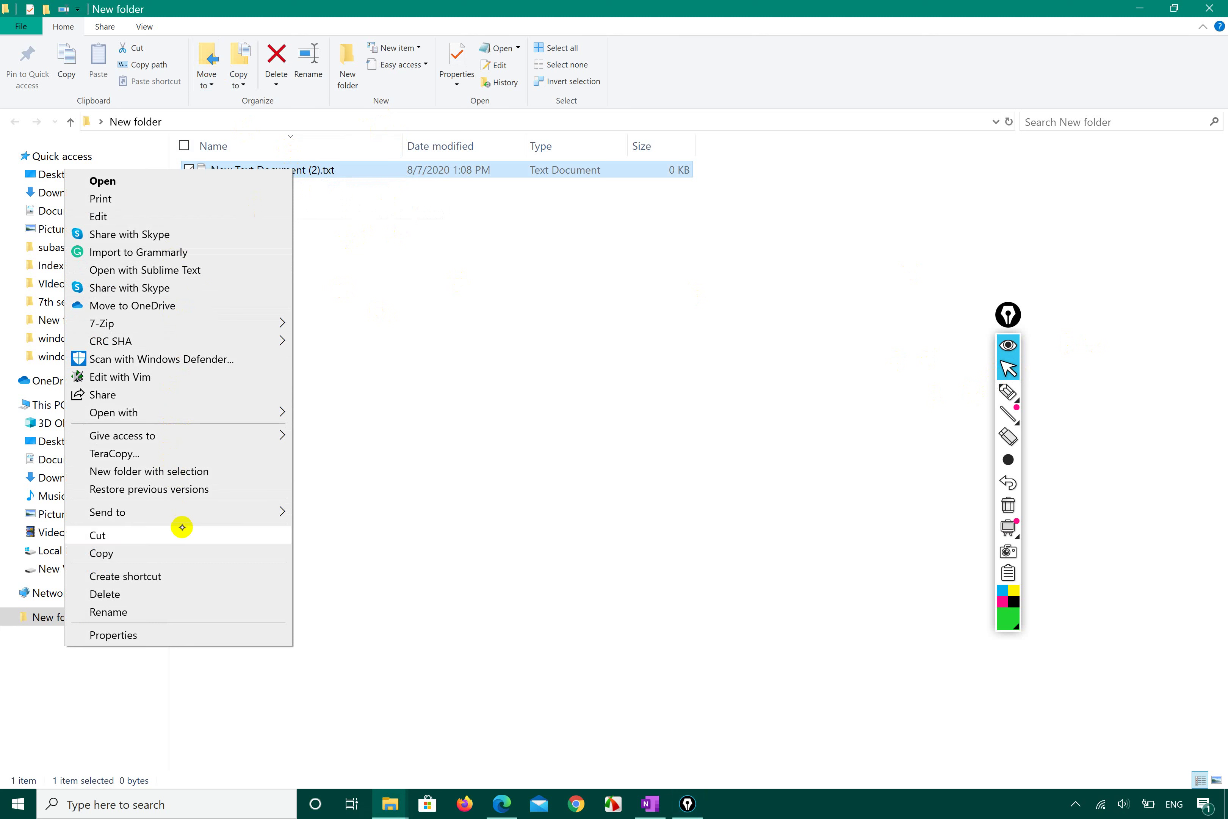
mouse_move(232, 511)
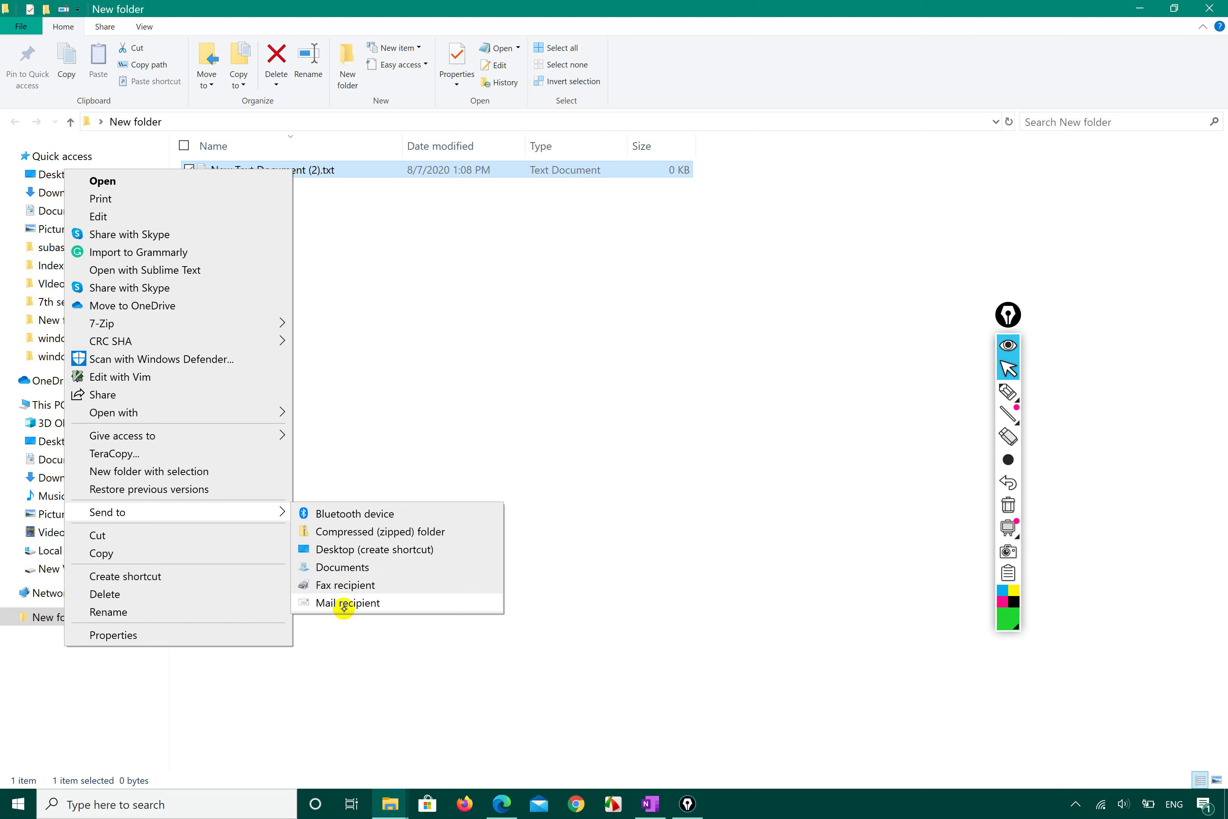
click(409, 439)
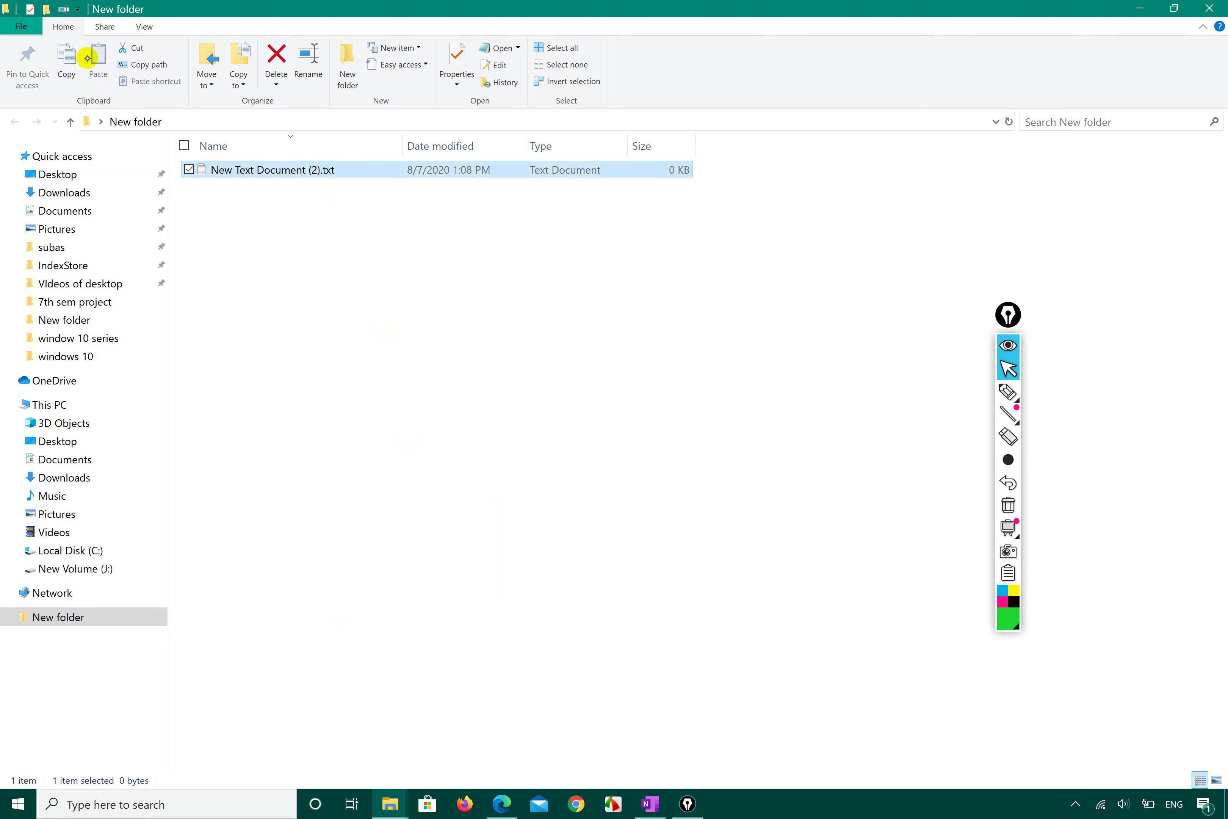
- Deselect the file and close the New folder and NOS docx windows
click(351, 309)
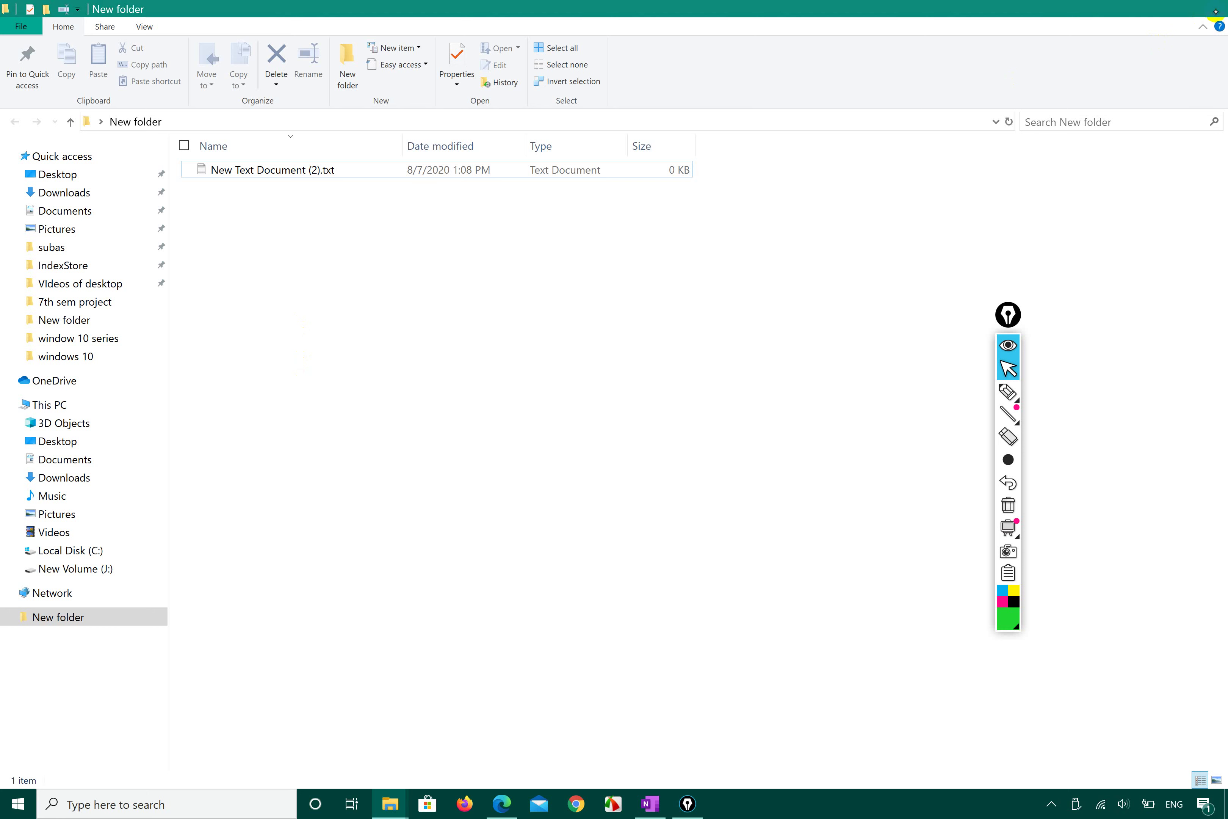
click(1215, 11)
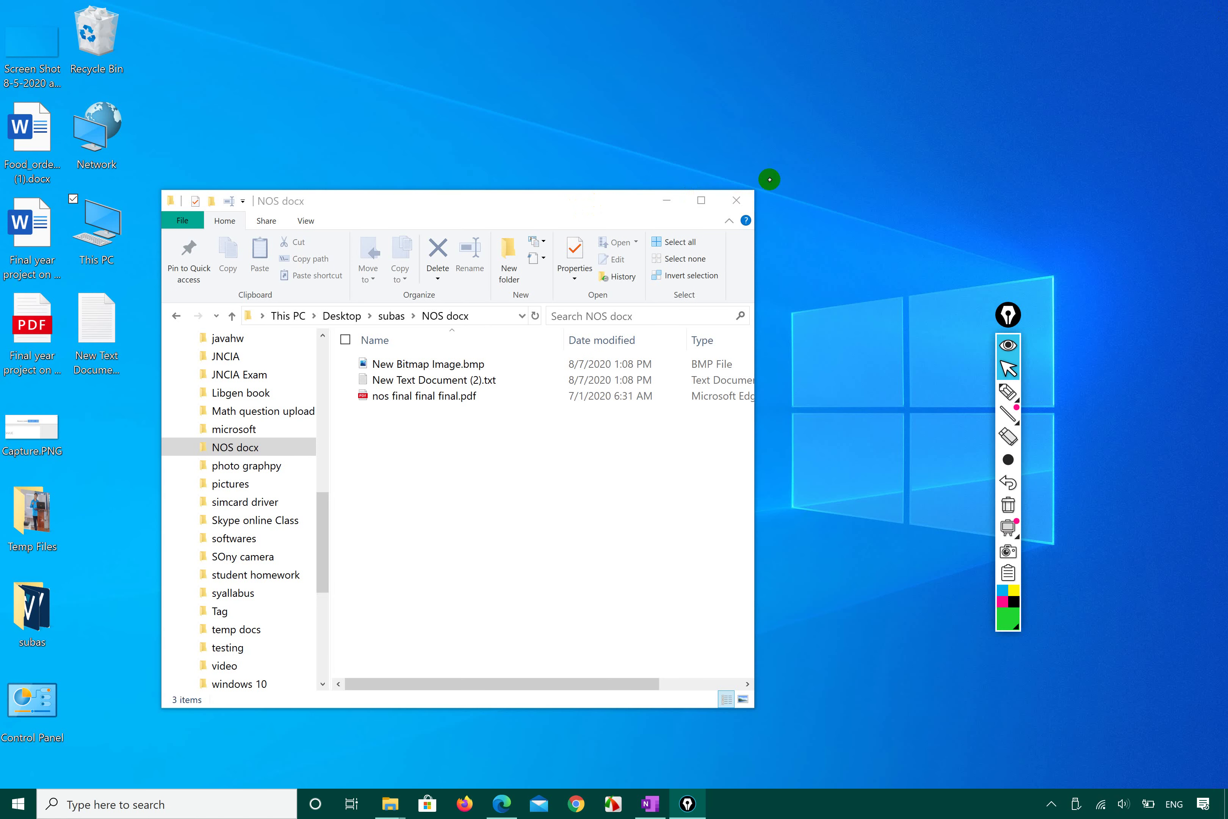
click(737, 200)
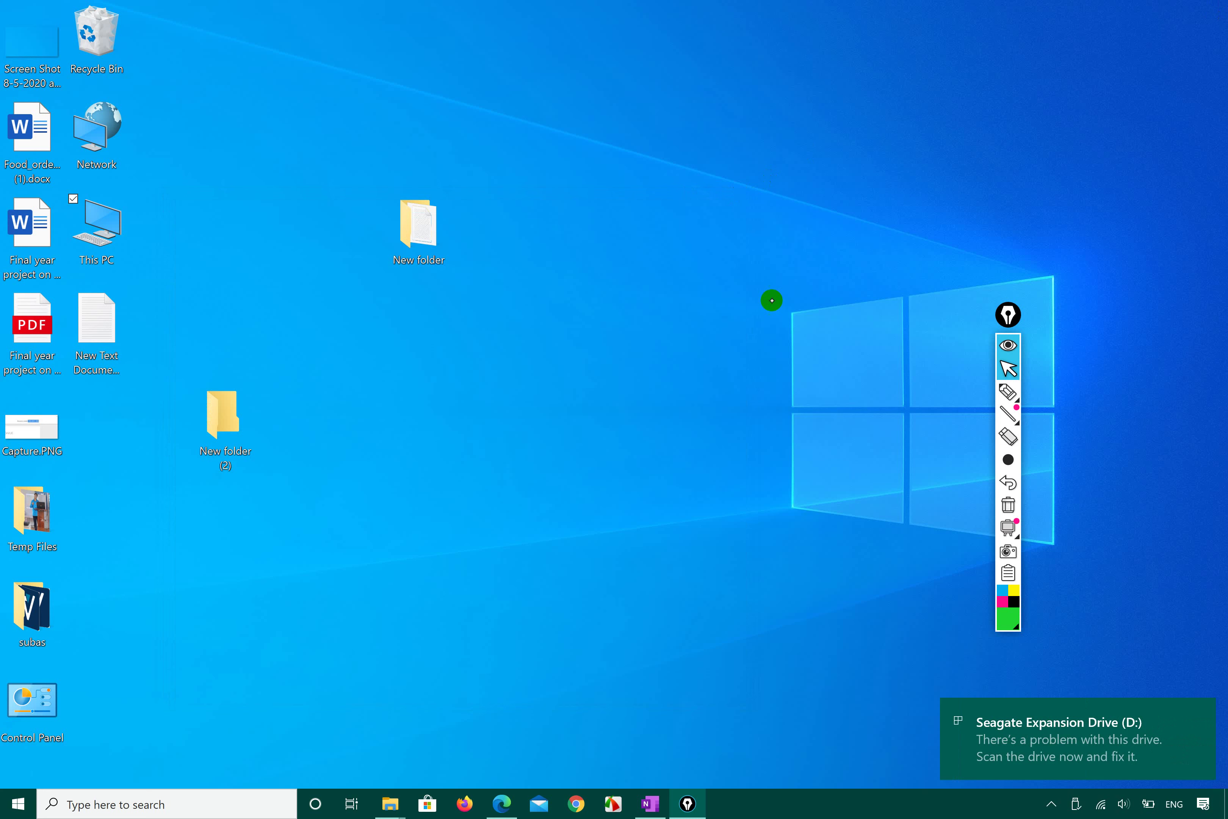
- Respond to the Seagate Expansion Drive (D:) notification by continuing without scanning, and return from the maximized drive window to the desktop
click(1003, 714)
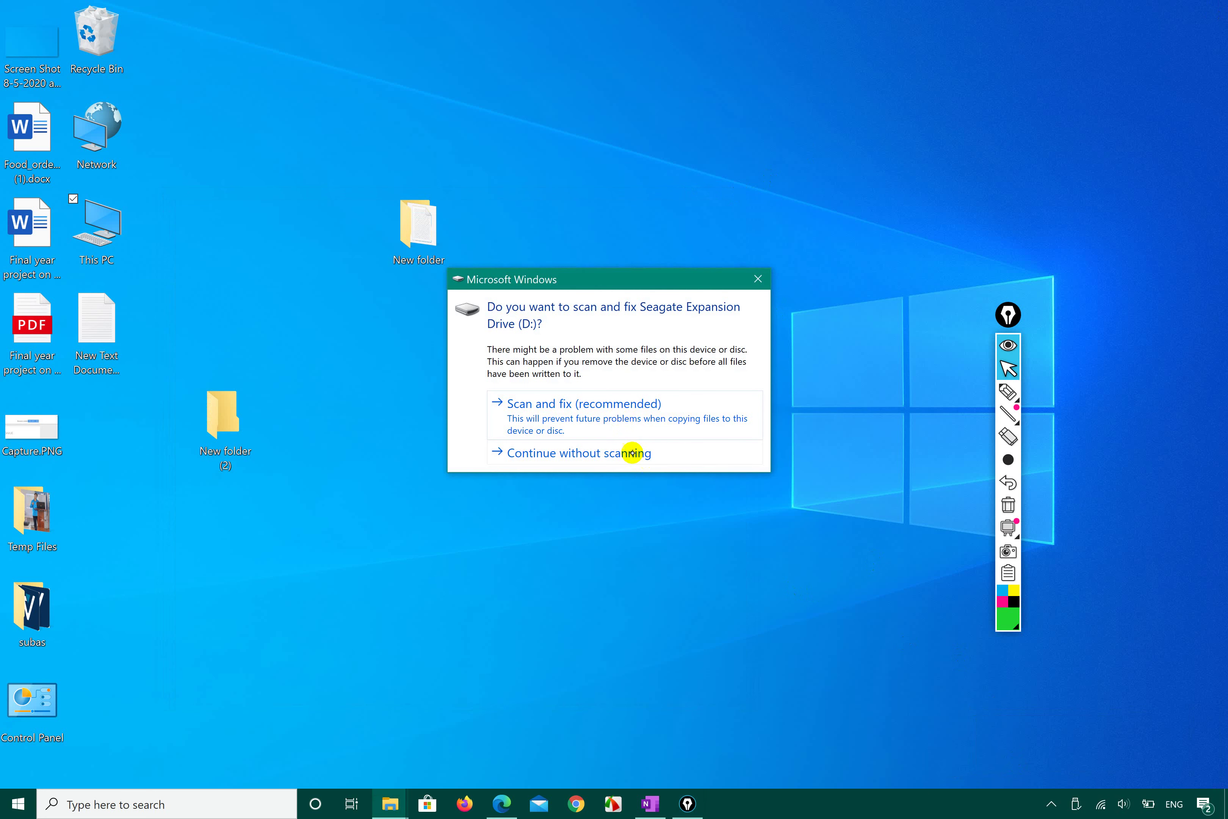
click(632, 454)
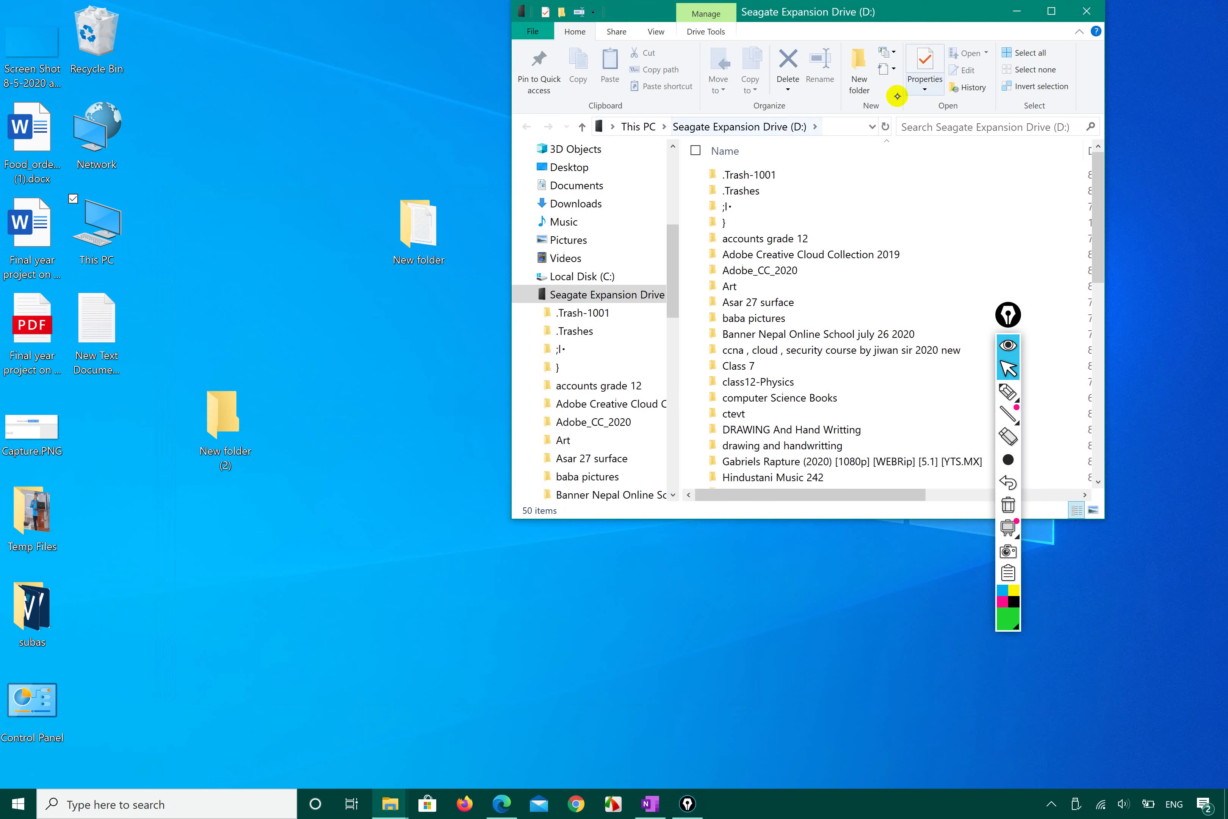
click(1051, 11)
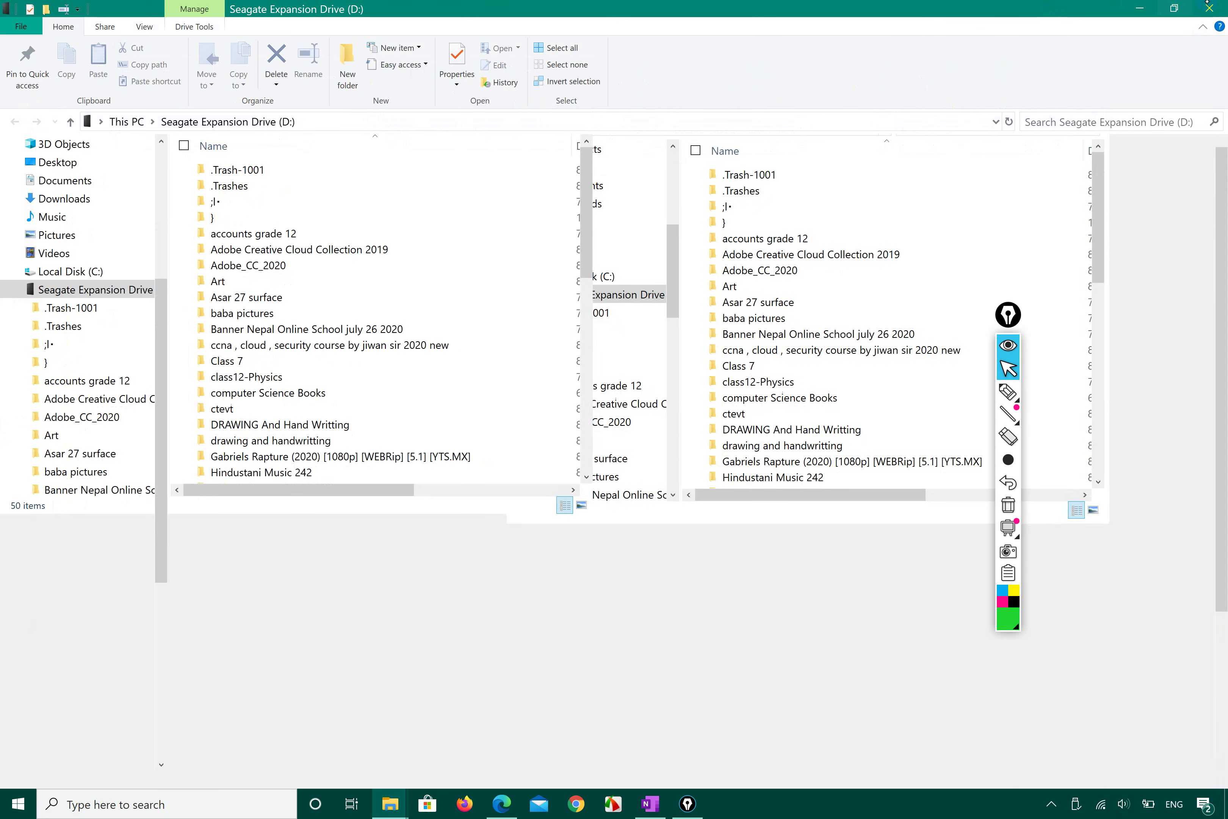
key(super+d)
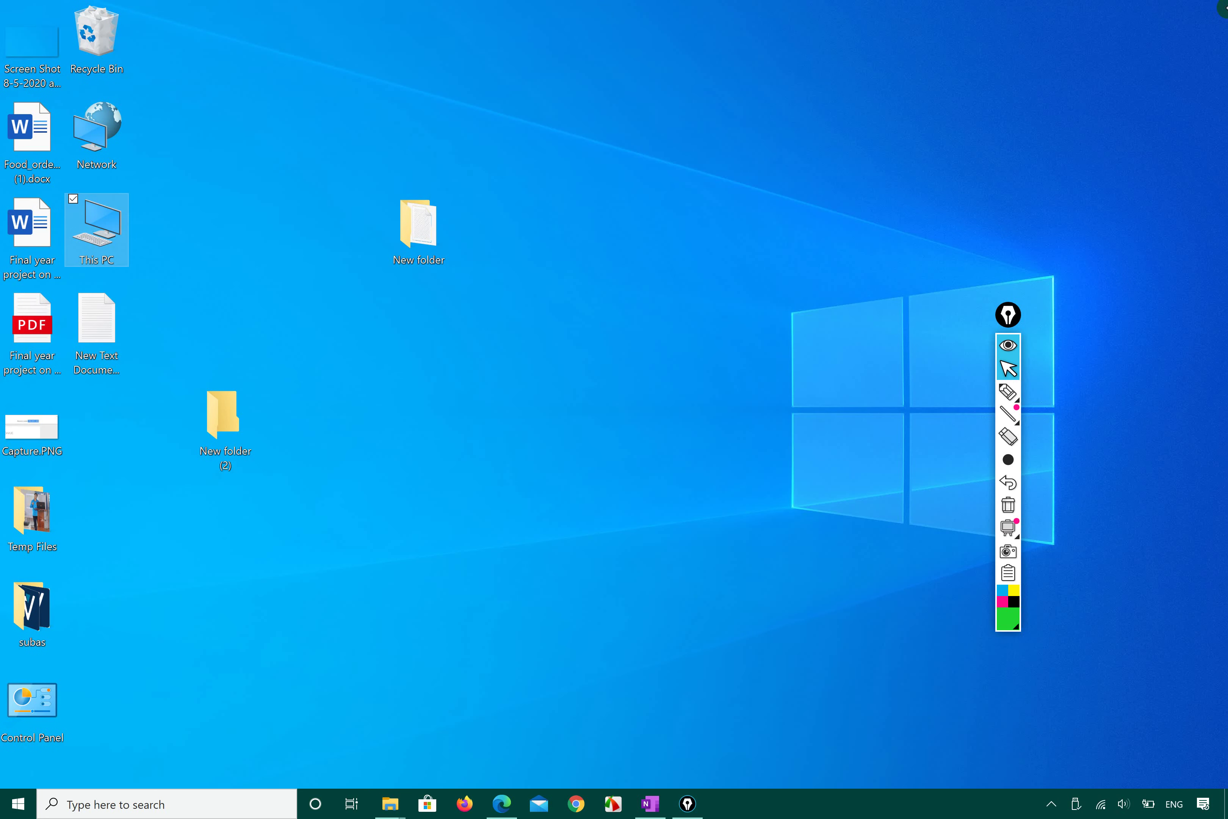
- Open This PC from the desktop and open the Seagate Expansion Drive (D:)
click(107, 226)
double_click(107, 226)
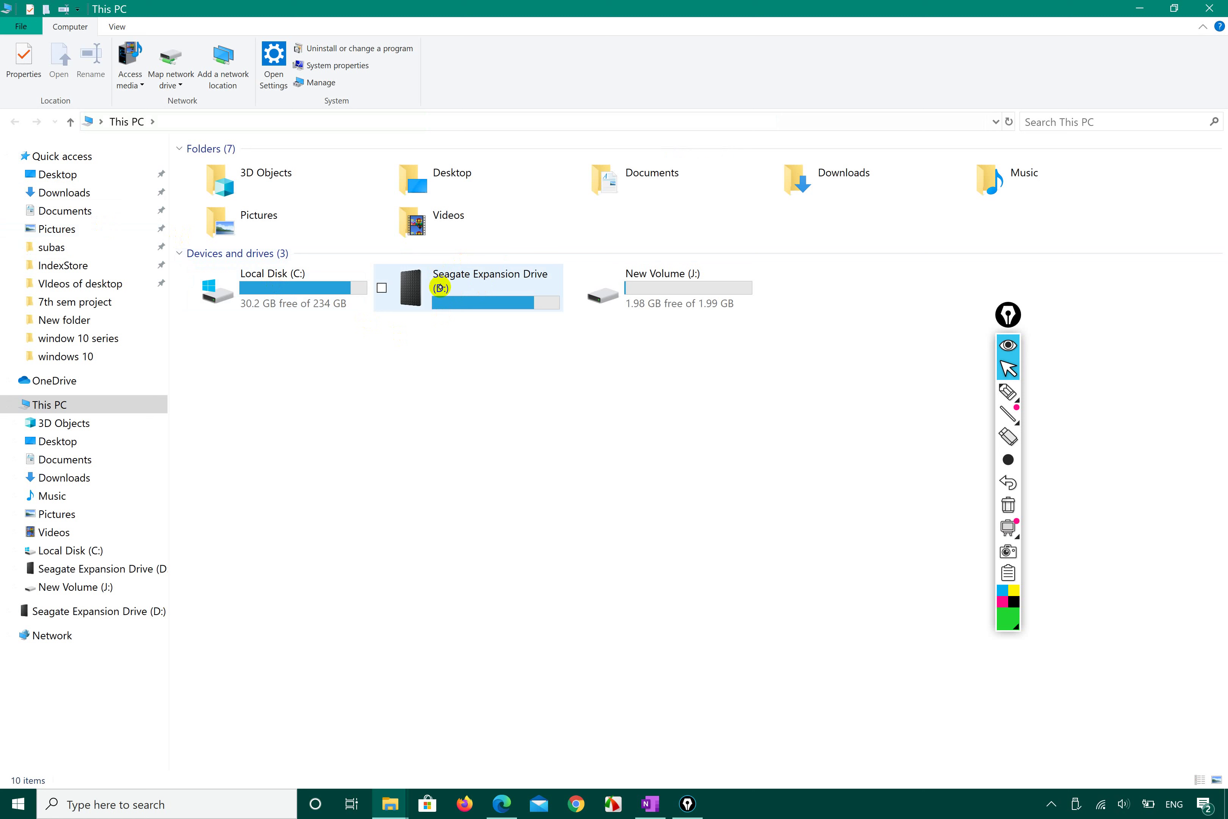
click(472, 284)
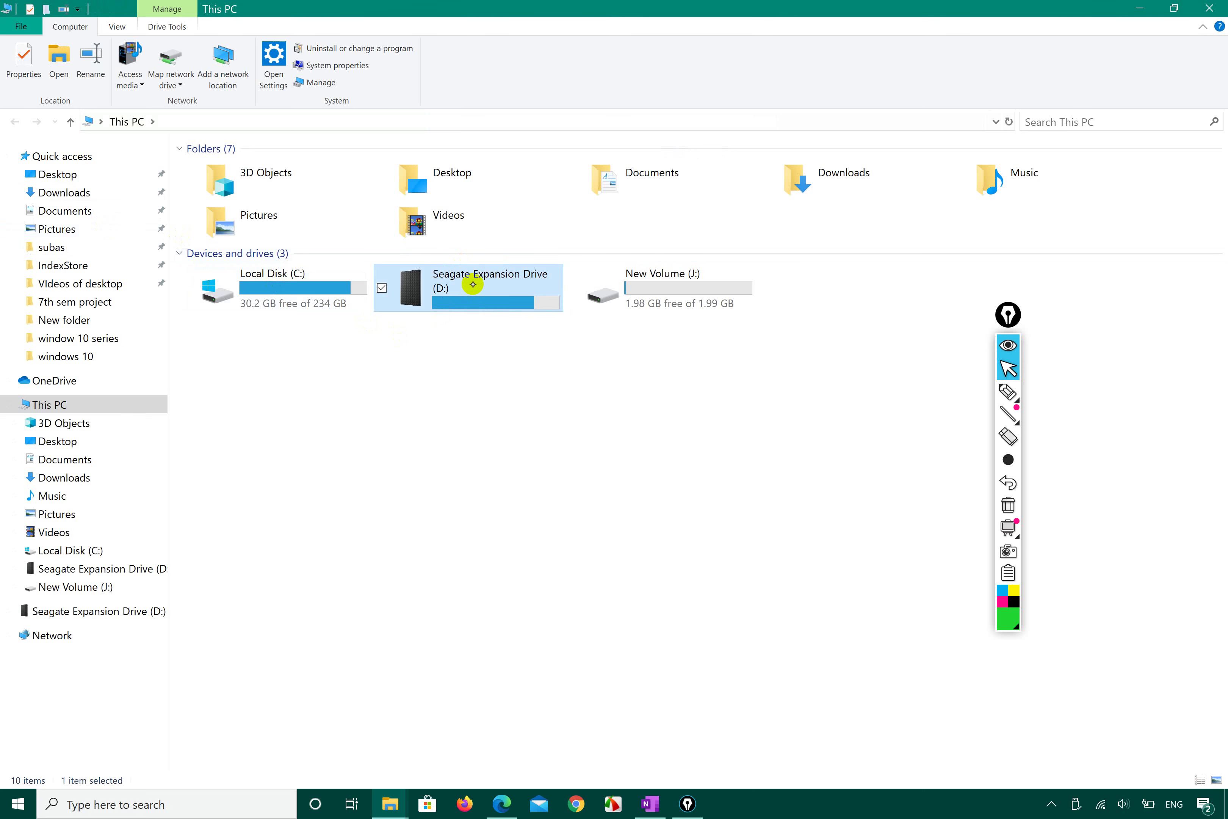
click(529, 475)
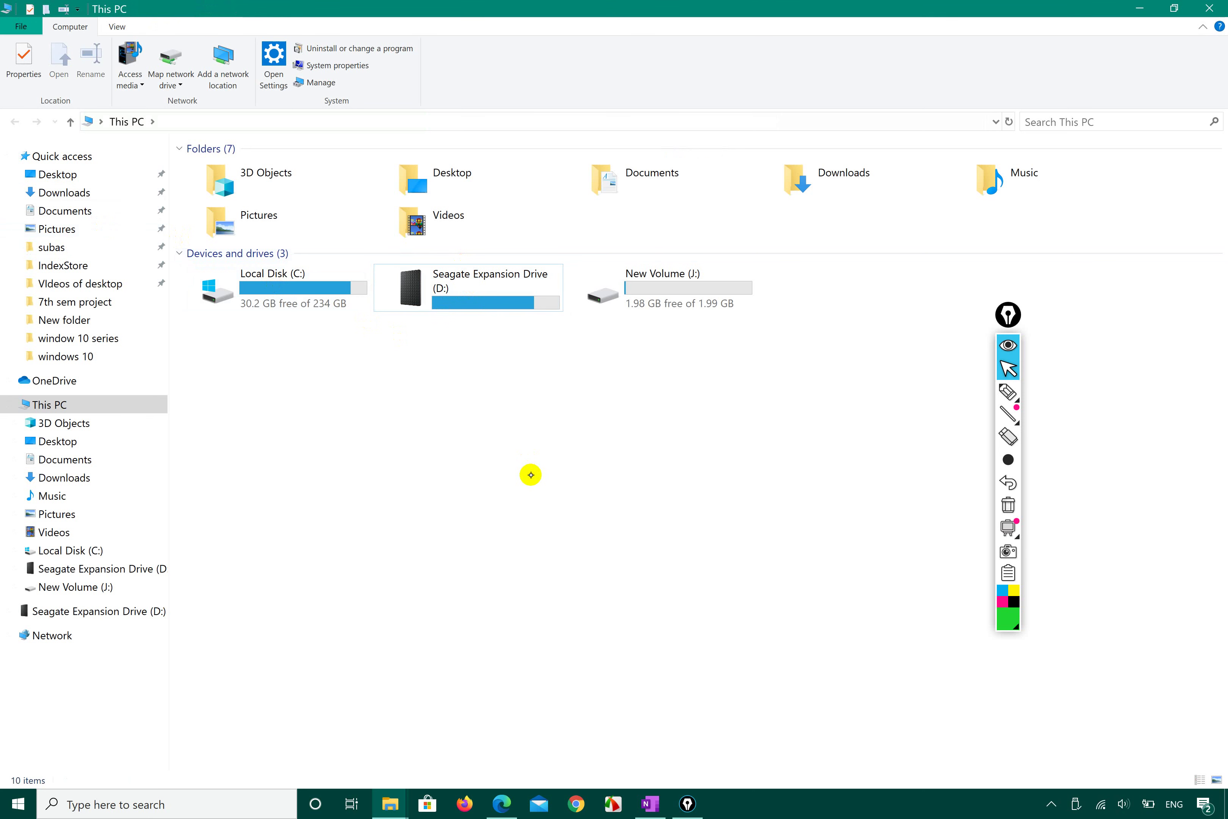
double_click(500, 282)
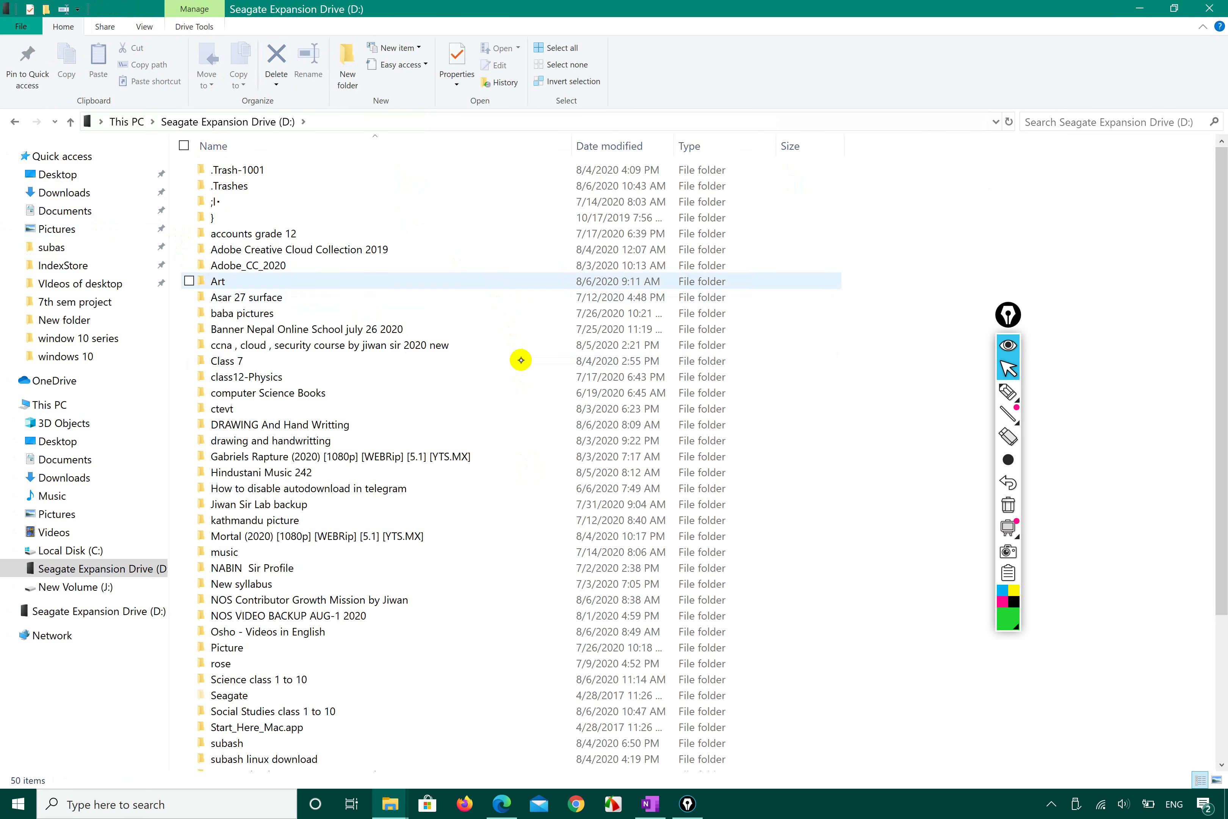
- Return from the drive window to the desktop and copy the Final year project on Advanced banking Network.pdf file
click(1132, 2)
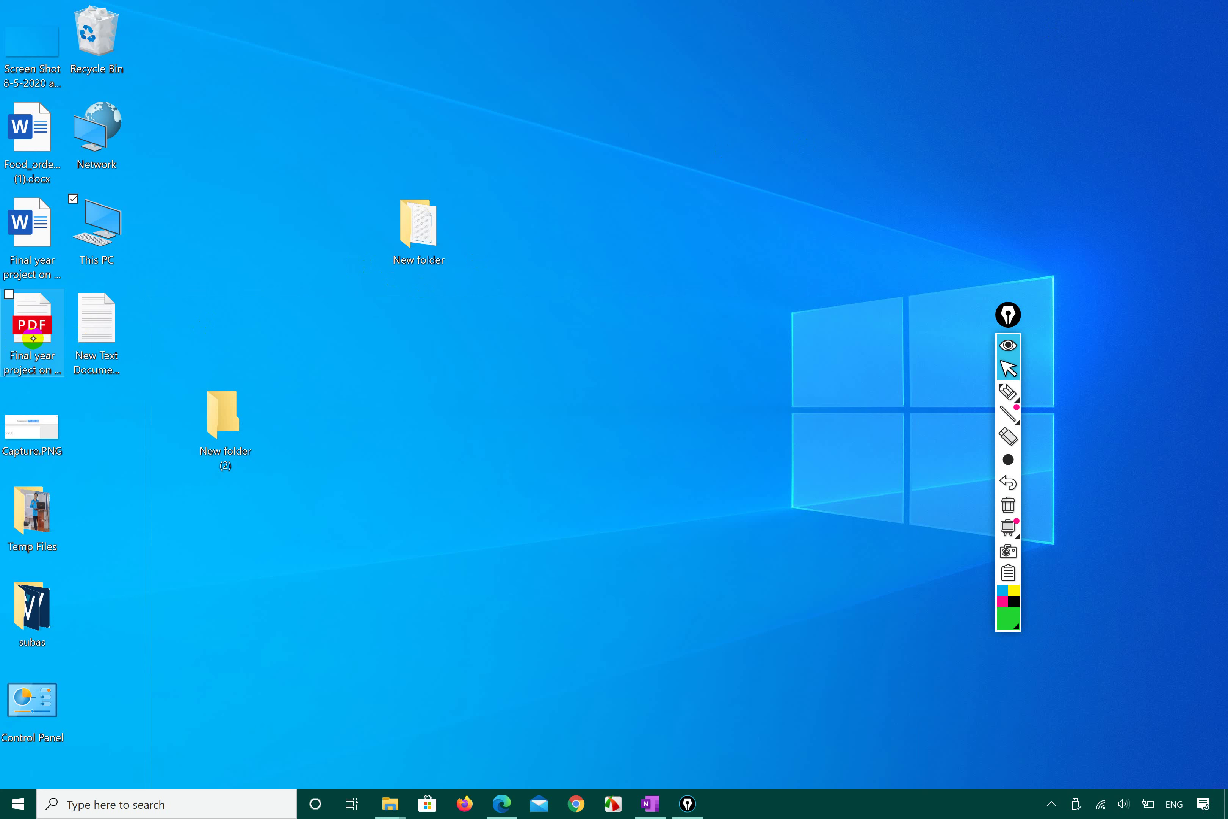
click(35, 325)
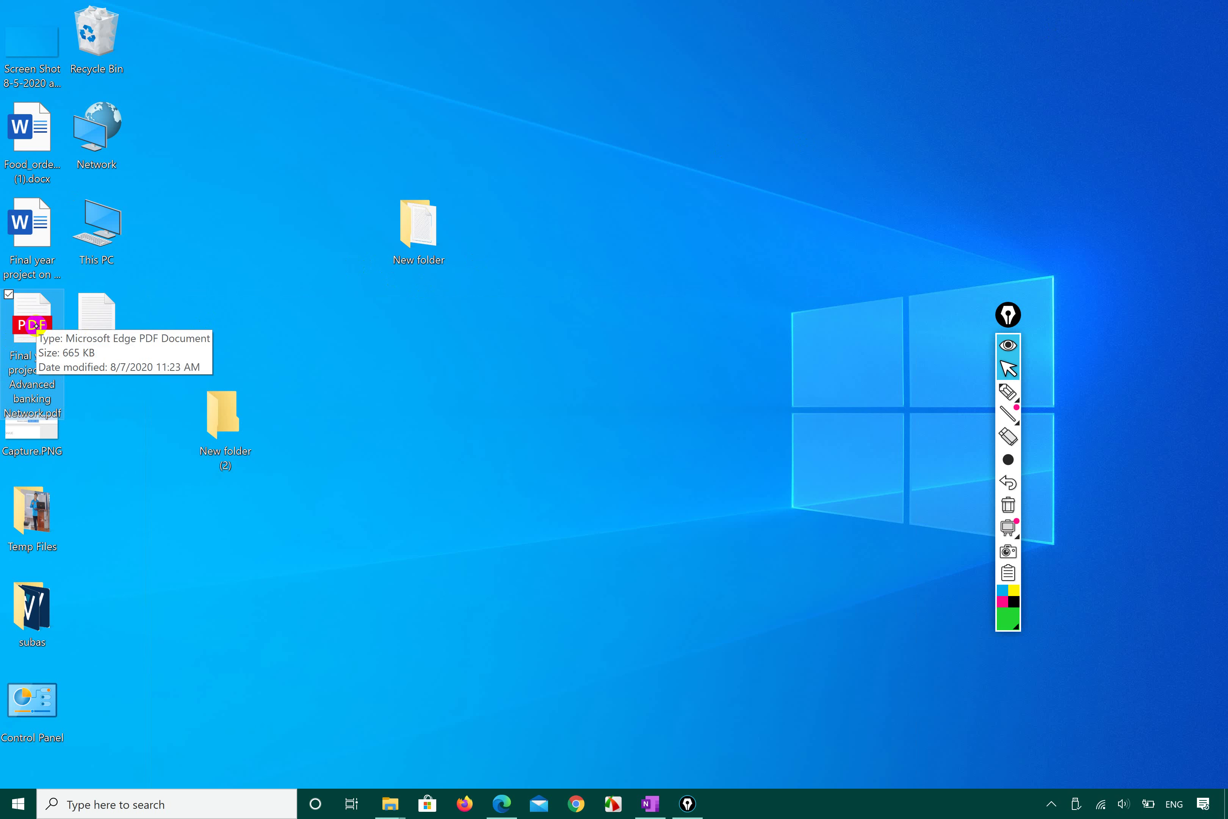
right_click(35, 325)
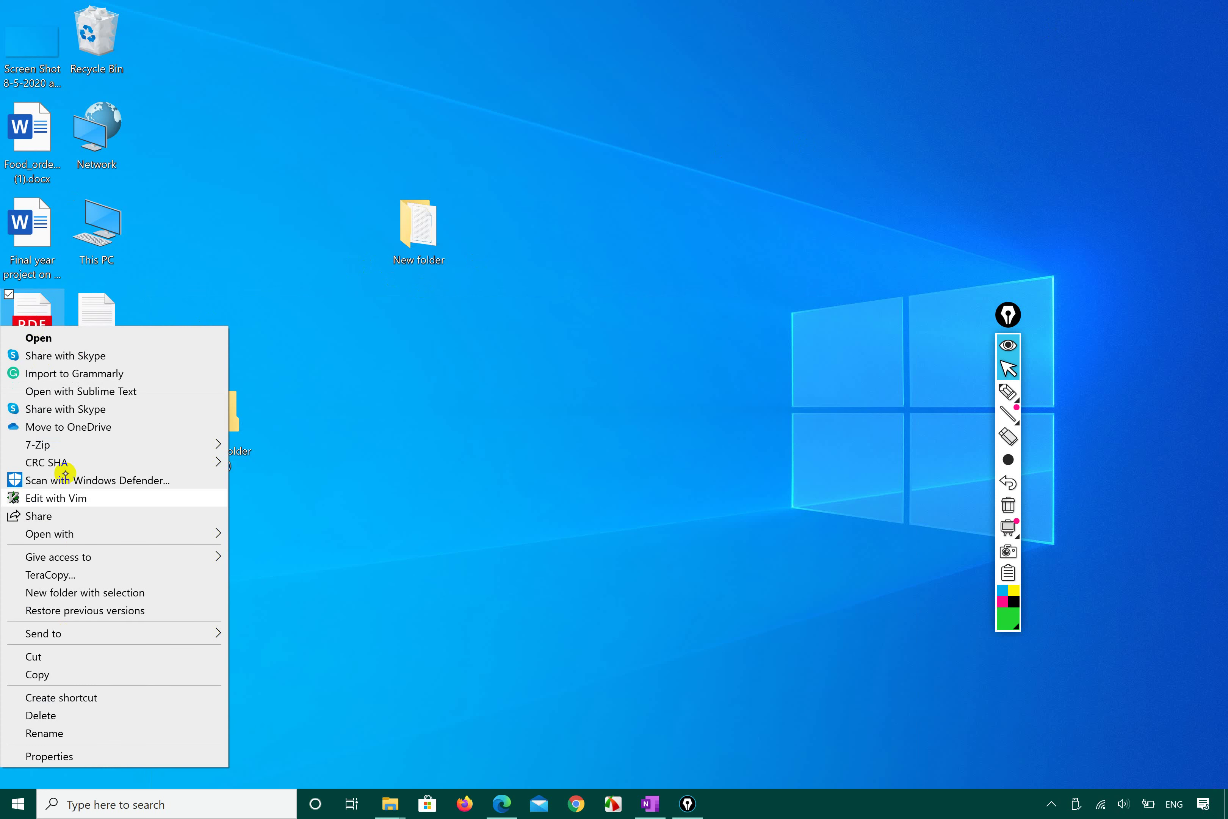
click(62, 679)
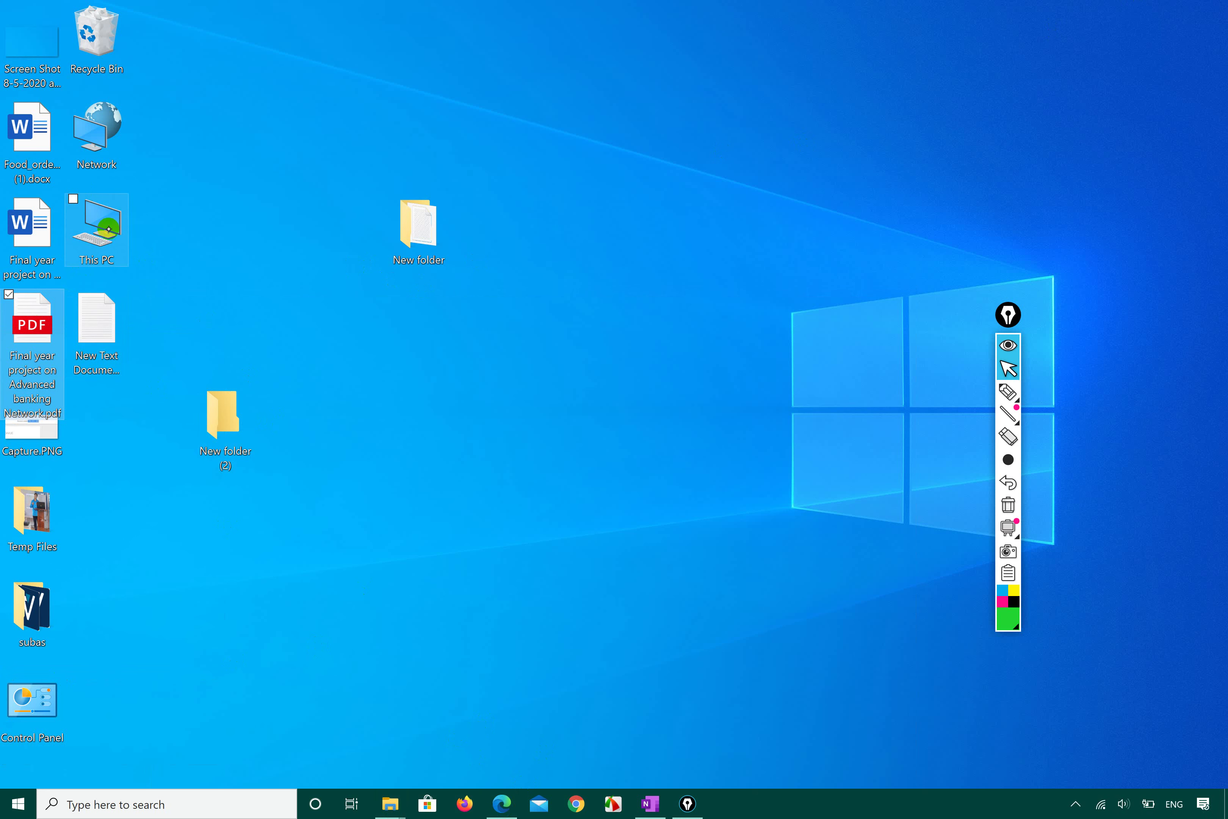
- Open This PC from the desktop and go into the Seagate Expansion Drive (D:)
click(110, 232)
double_click(109, 232)
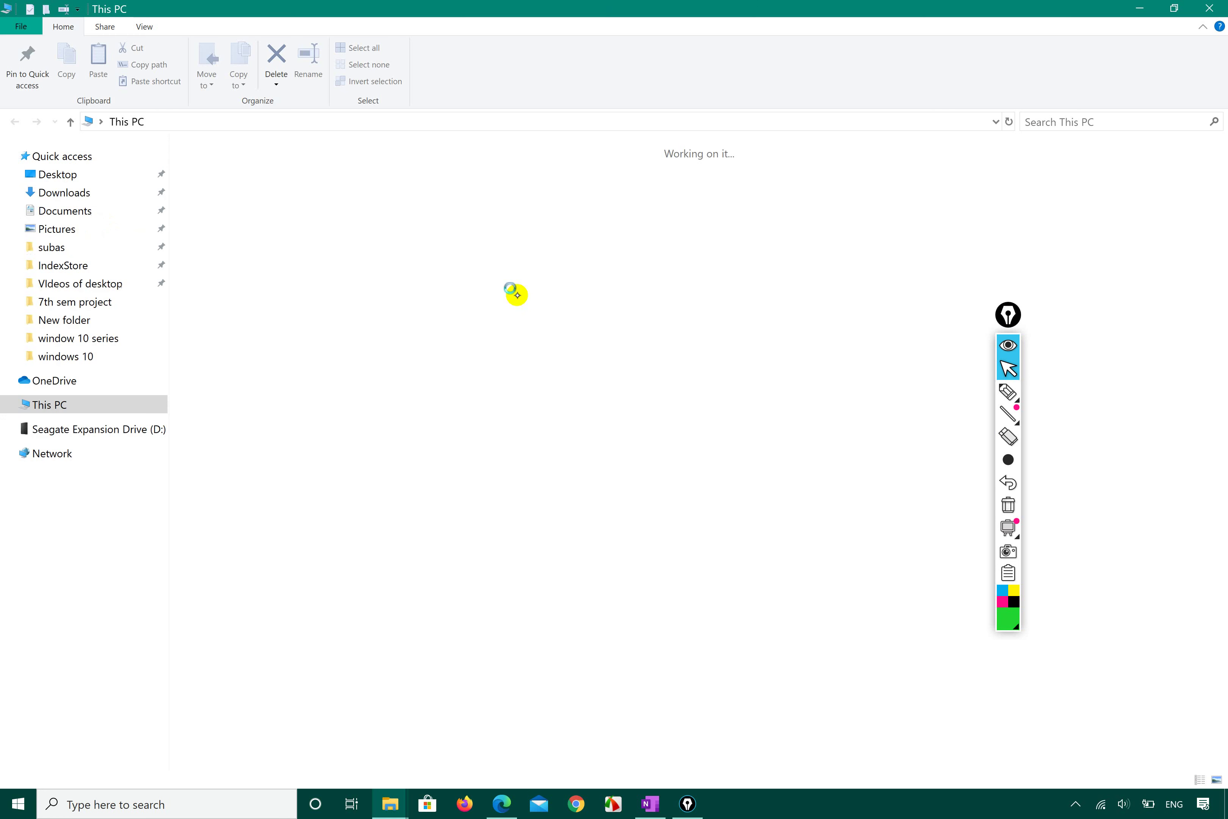
double_click(516, 295)
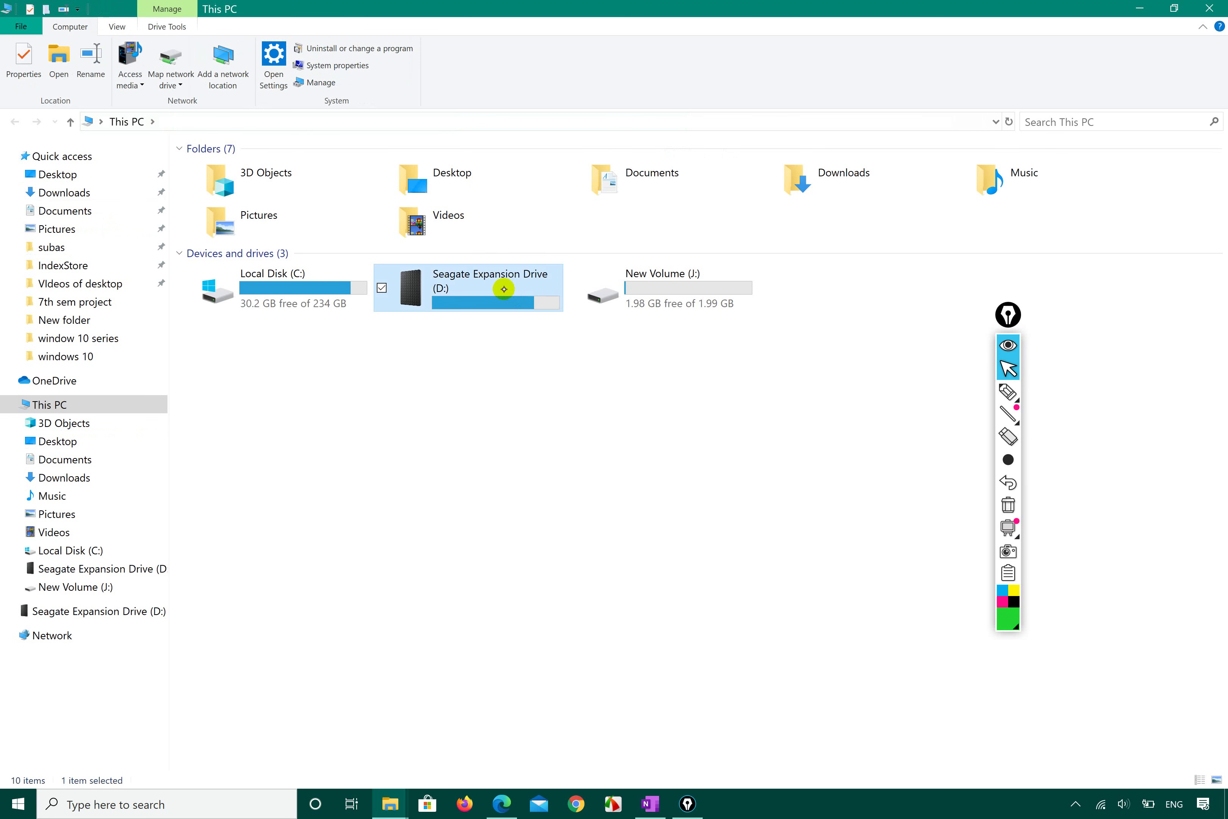
scroll(579, 512, down, 4)
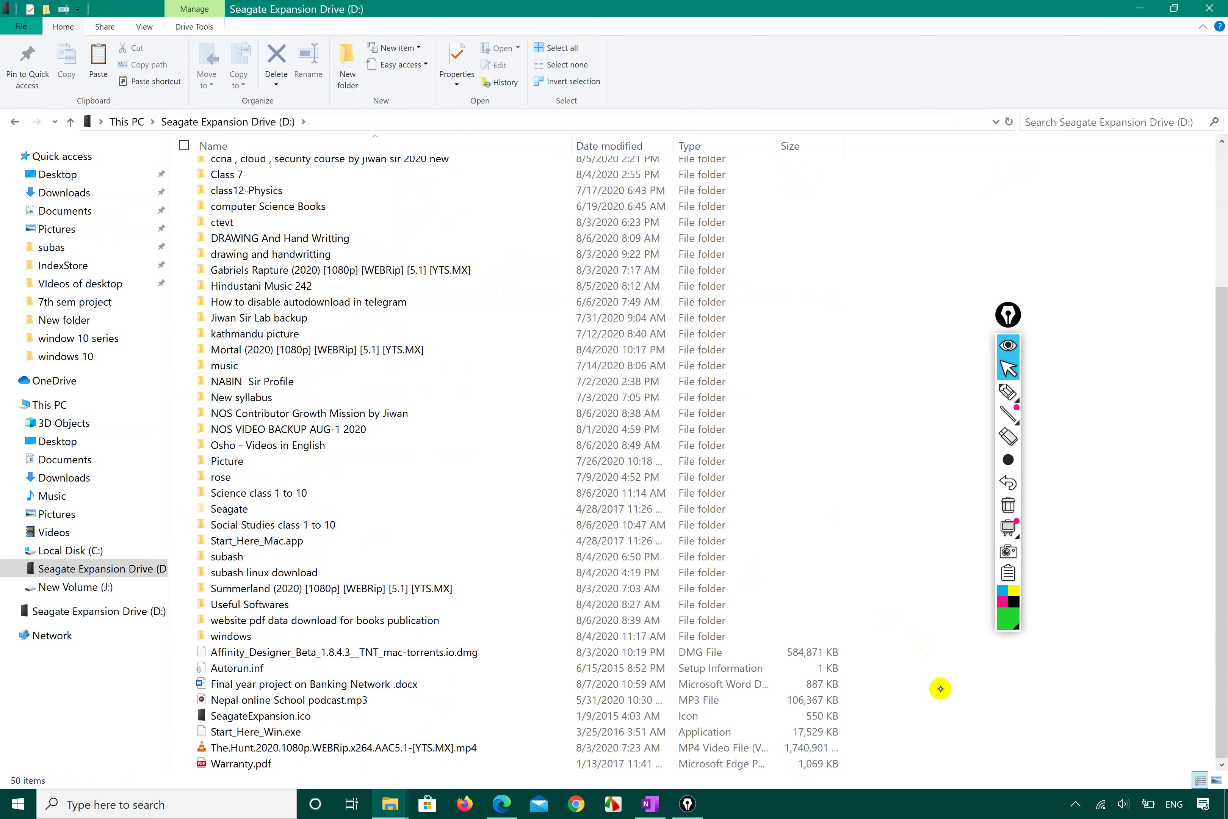
- Create a new folder on the Seagate Expansion Drive (D:), named with the owner's first name followed by "doc"
right_click(940, 688)
mouse_move(843, 652)
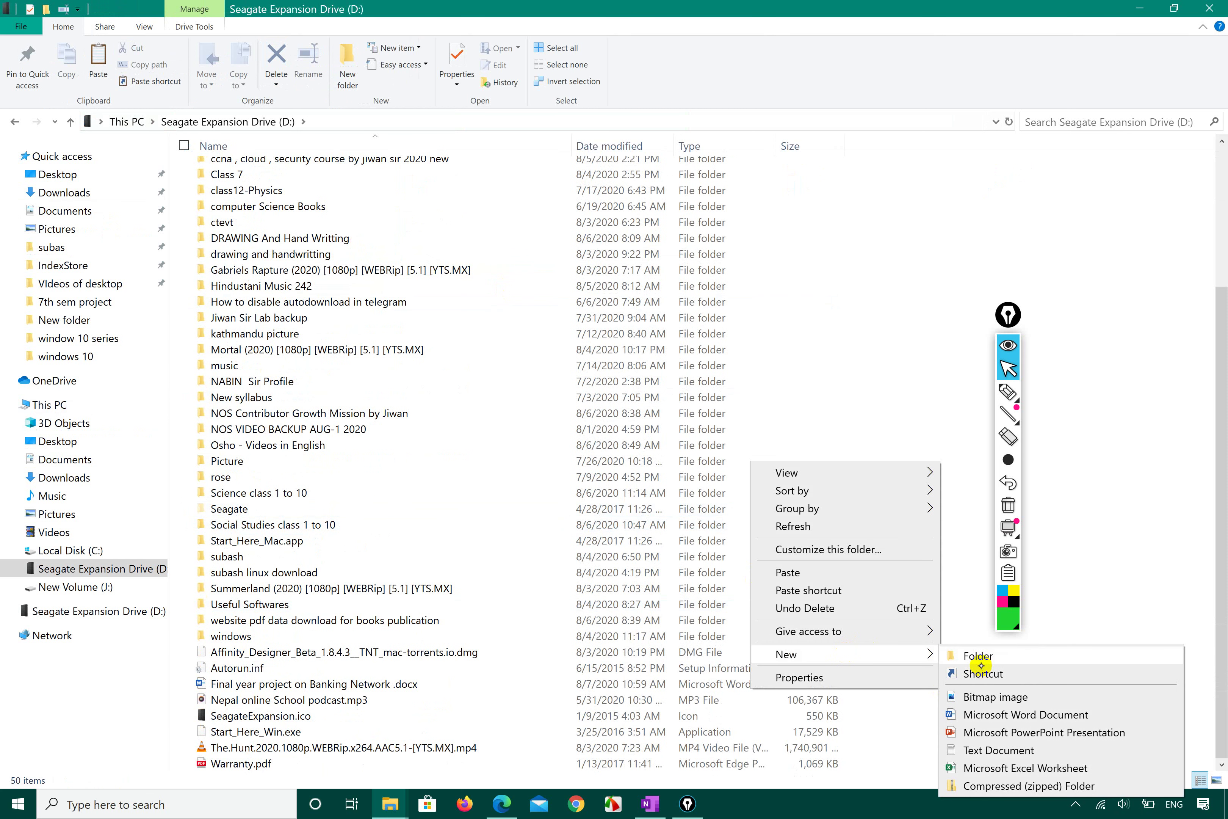
click(977, 653)
key(BackSpace)
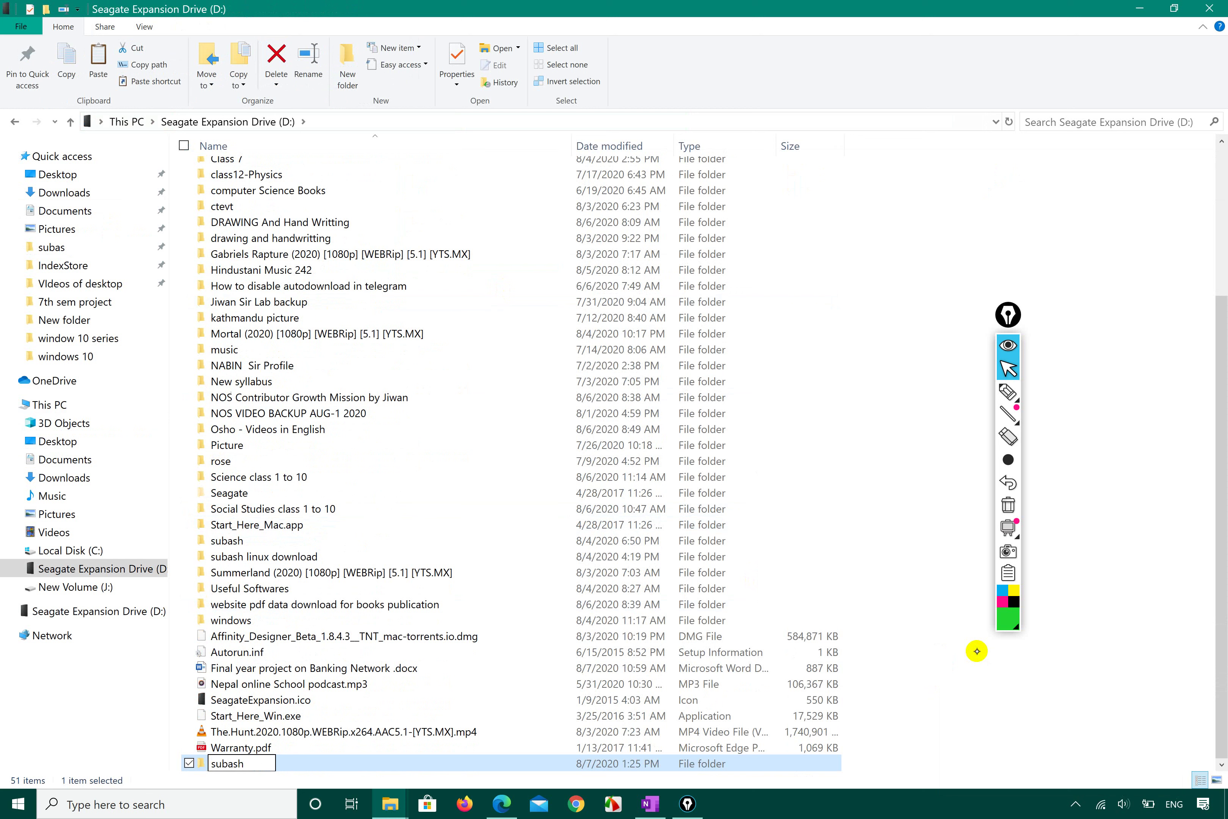
key(Return)
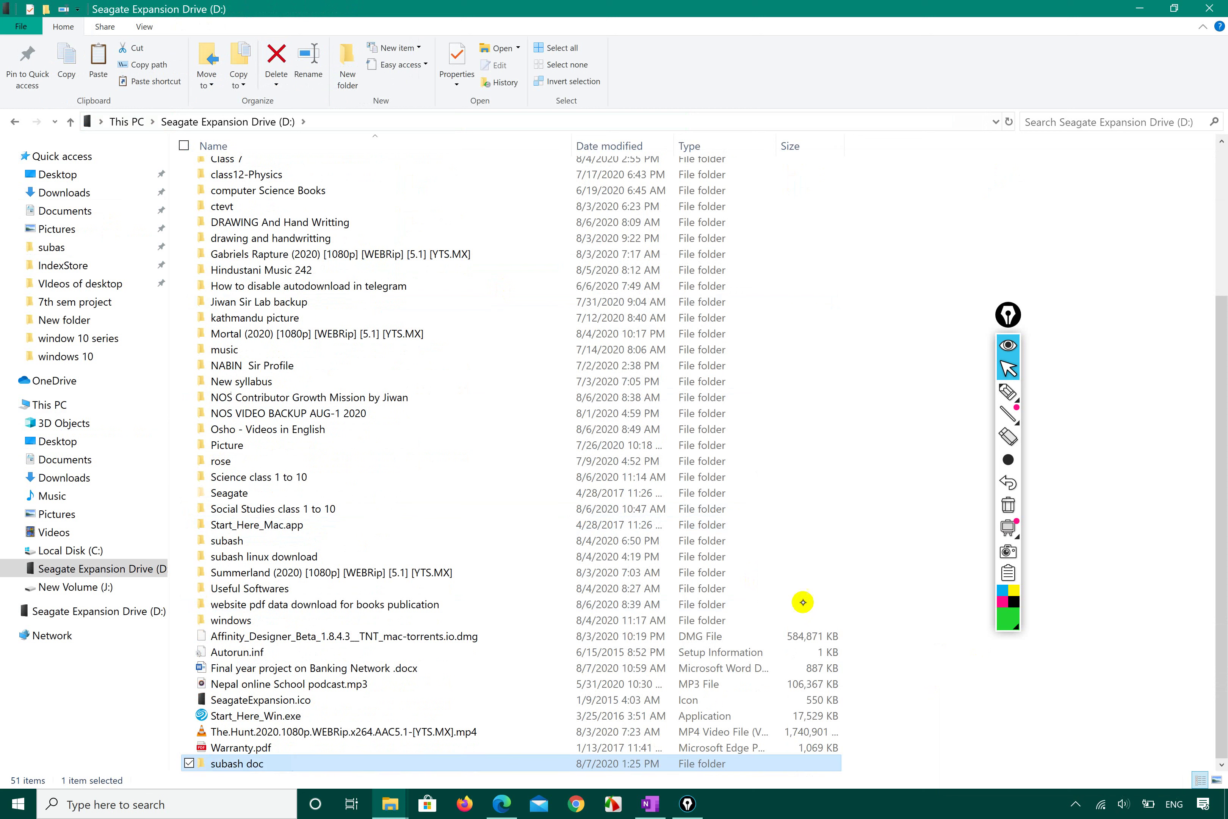
- Open the new "doc" folder, paste the copied PDF into it, and close the window
double_click(254, 764)
right_click(375, 279)
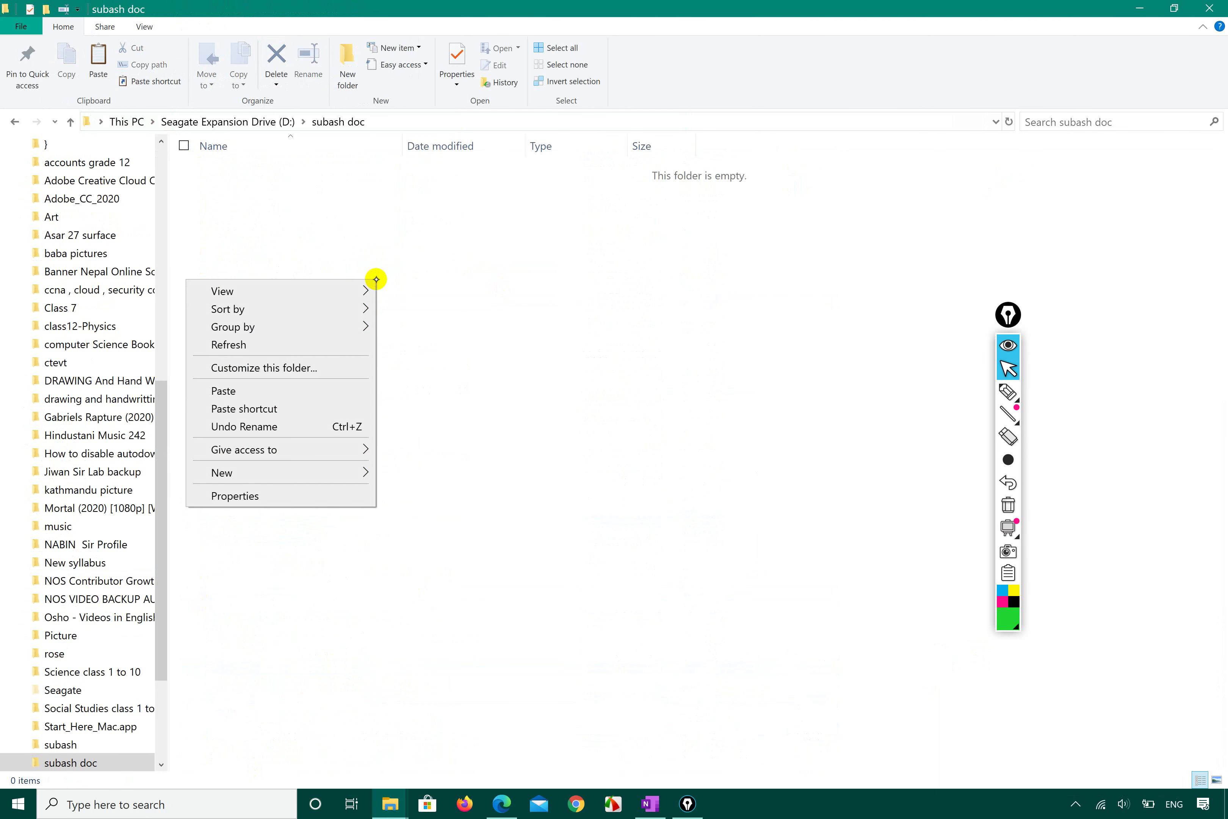
click(348, 230)
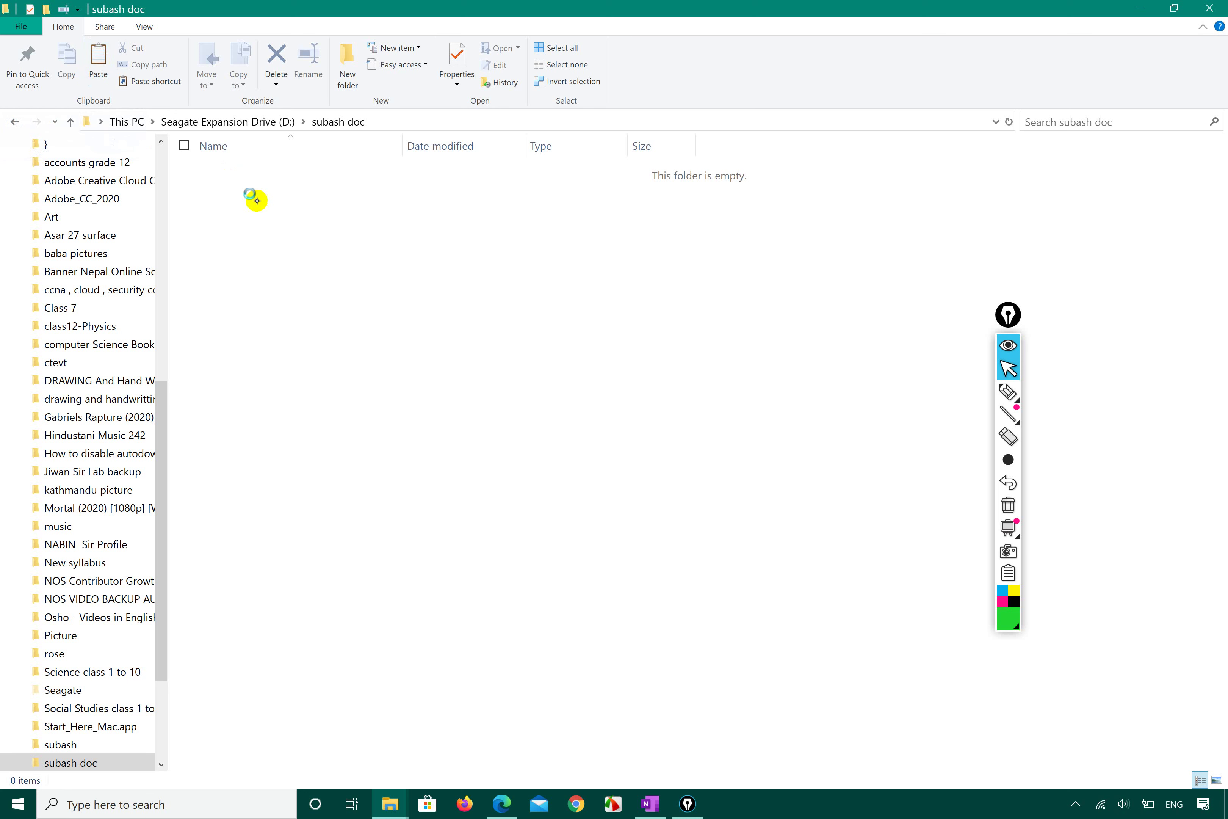
key(ctrl+v)
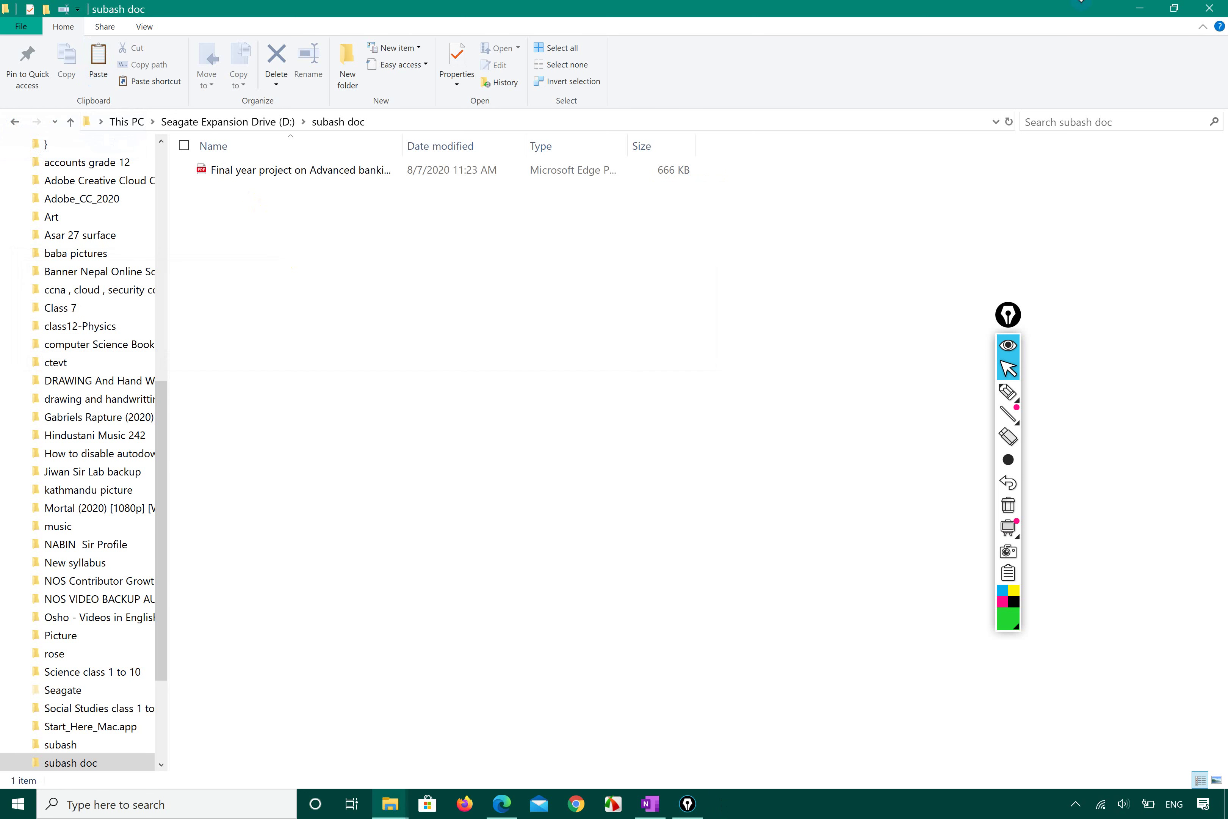
click(1207, 8)
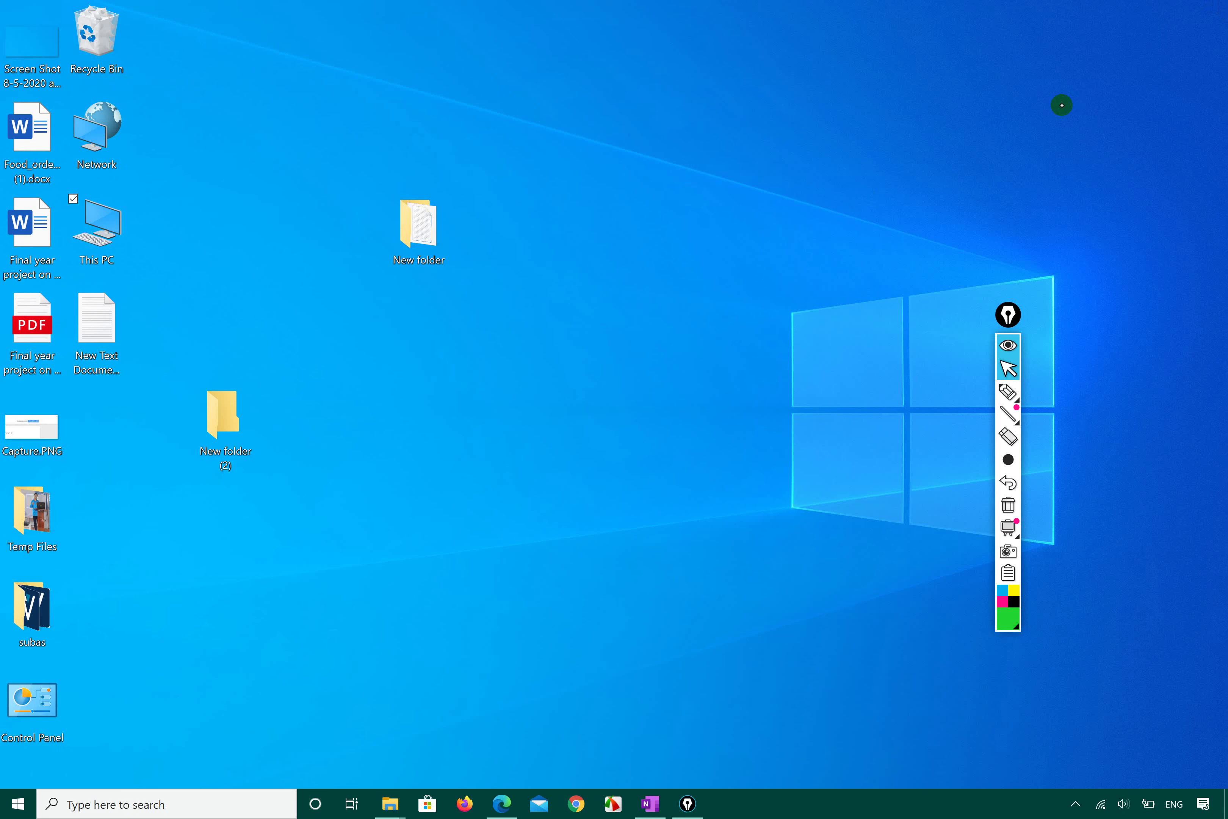
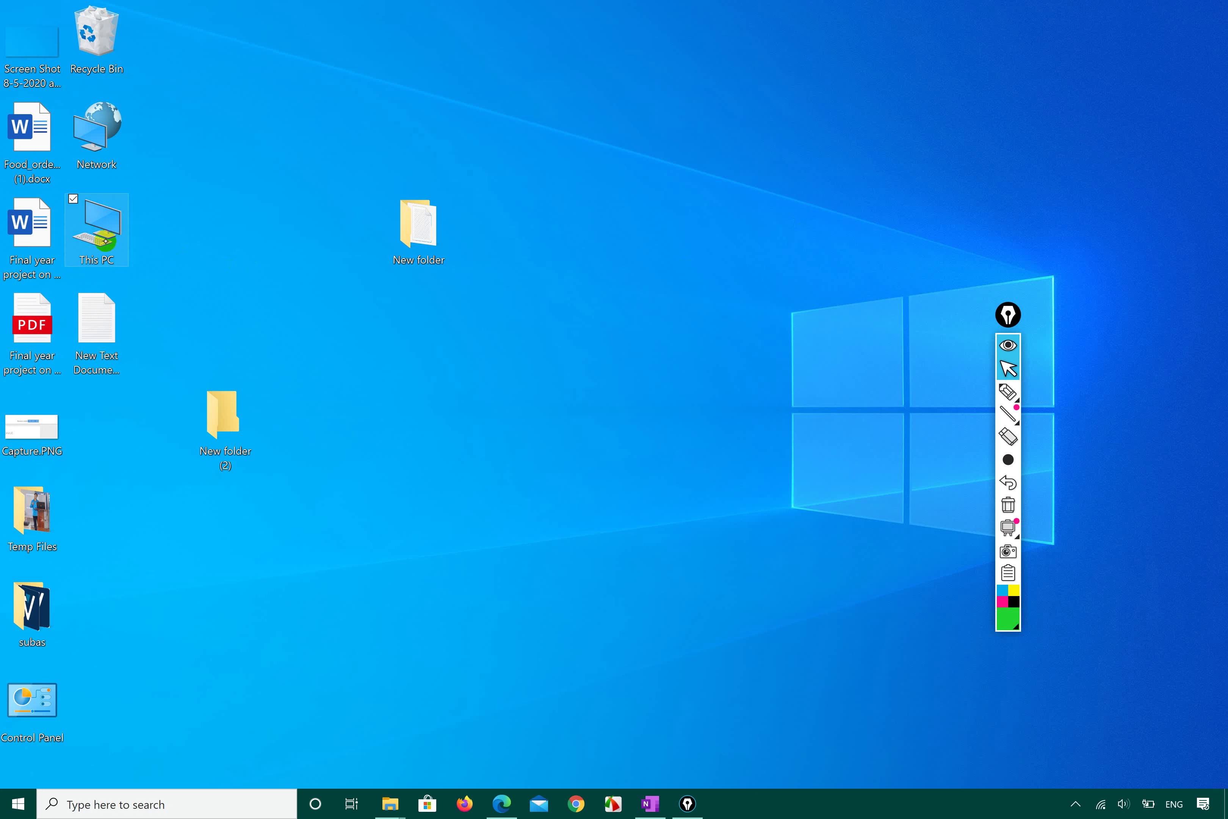
- Send the Final year project on Advanced banking Network.pdf file from the desktop directly to Seagate Expansion Drive (D:)
double_click(97, 230)
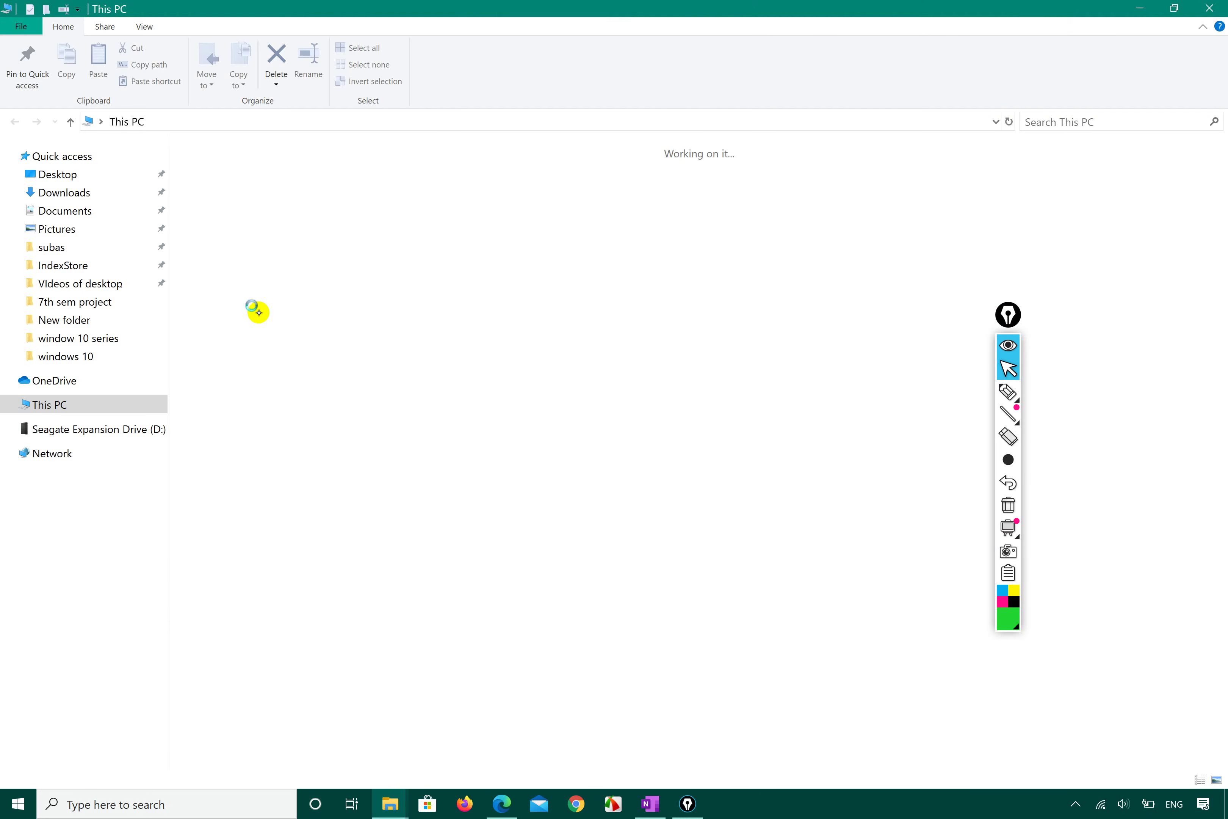
click(1209, 8)
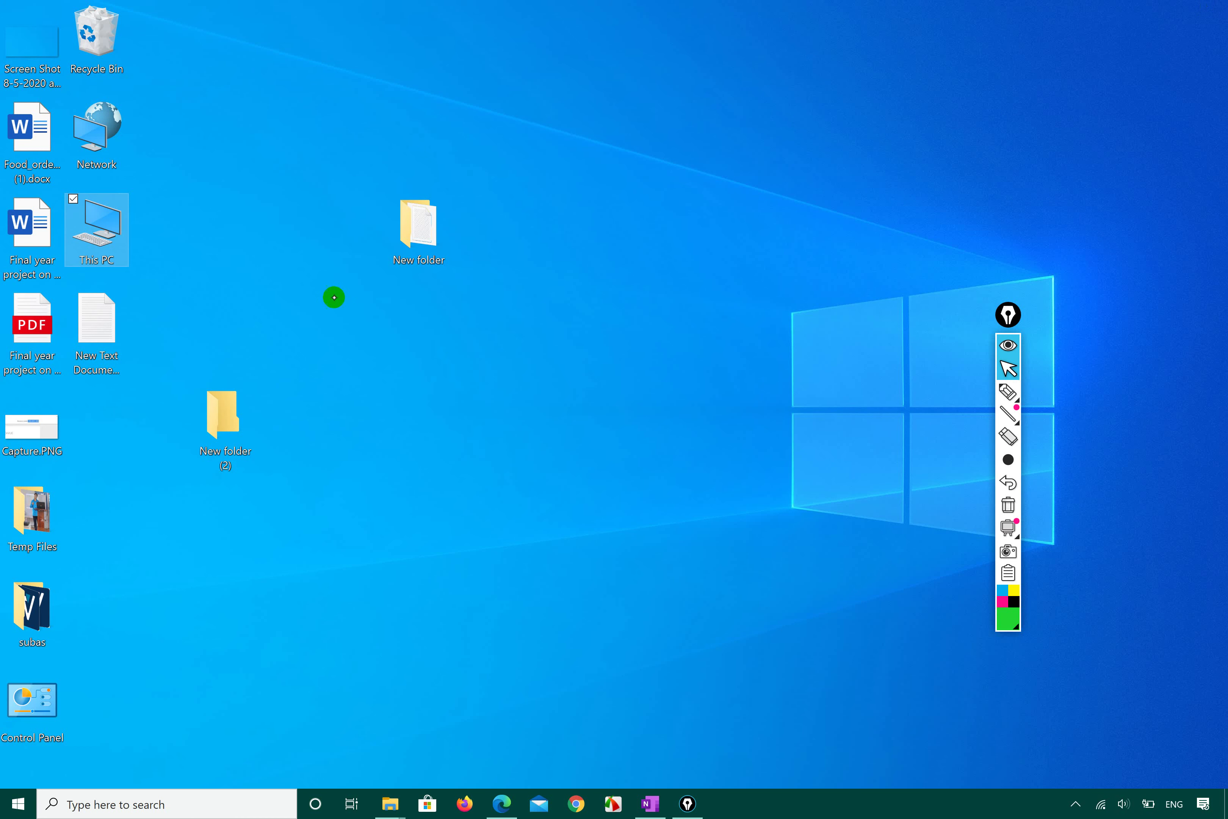
click(35, 327)
right_click(36, 332)
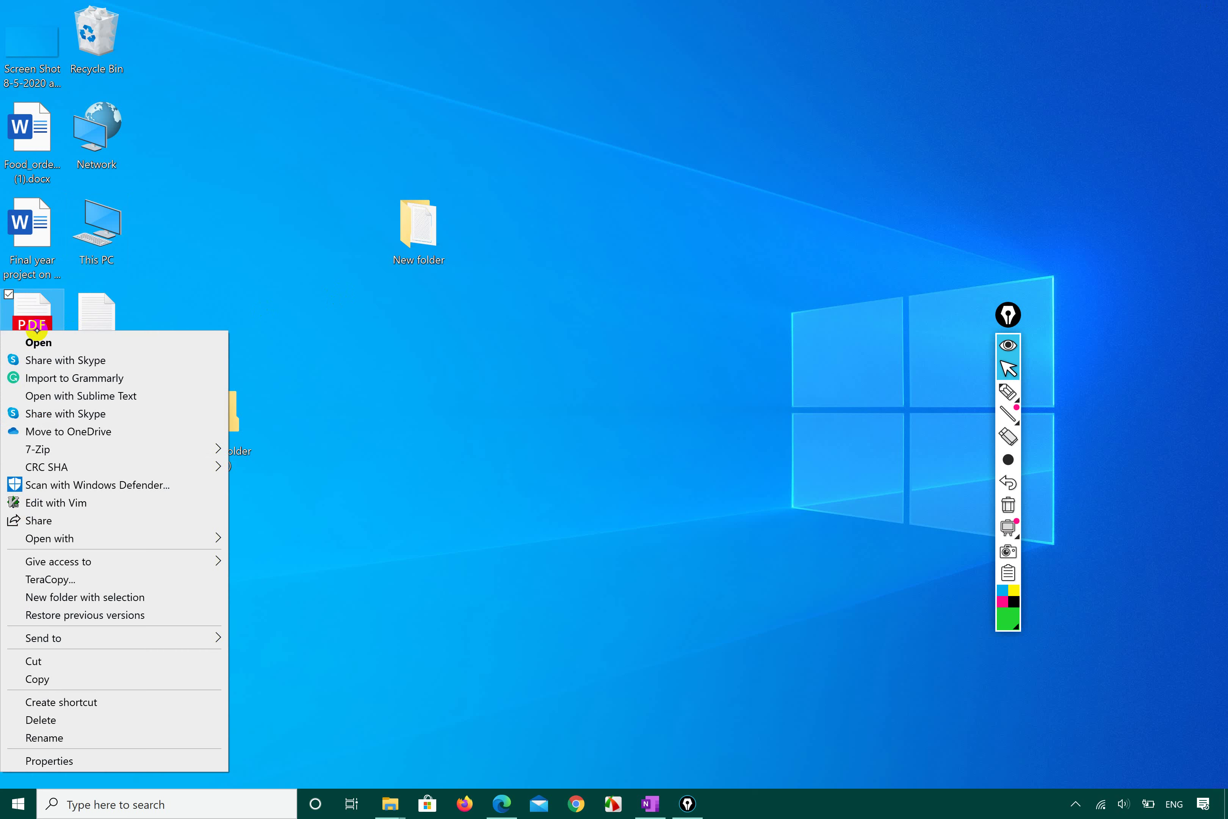
mouse_move(113, 639)
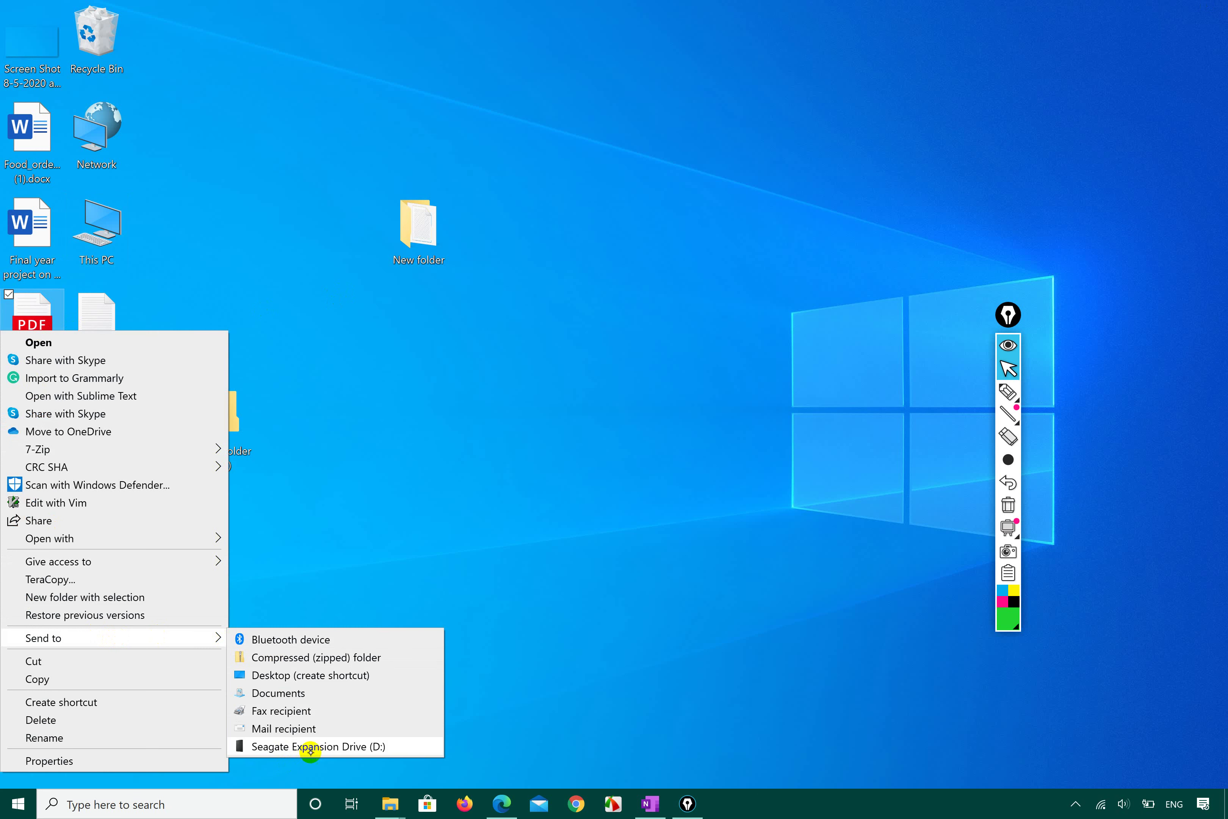
click(292, 746)
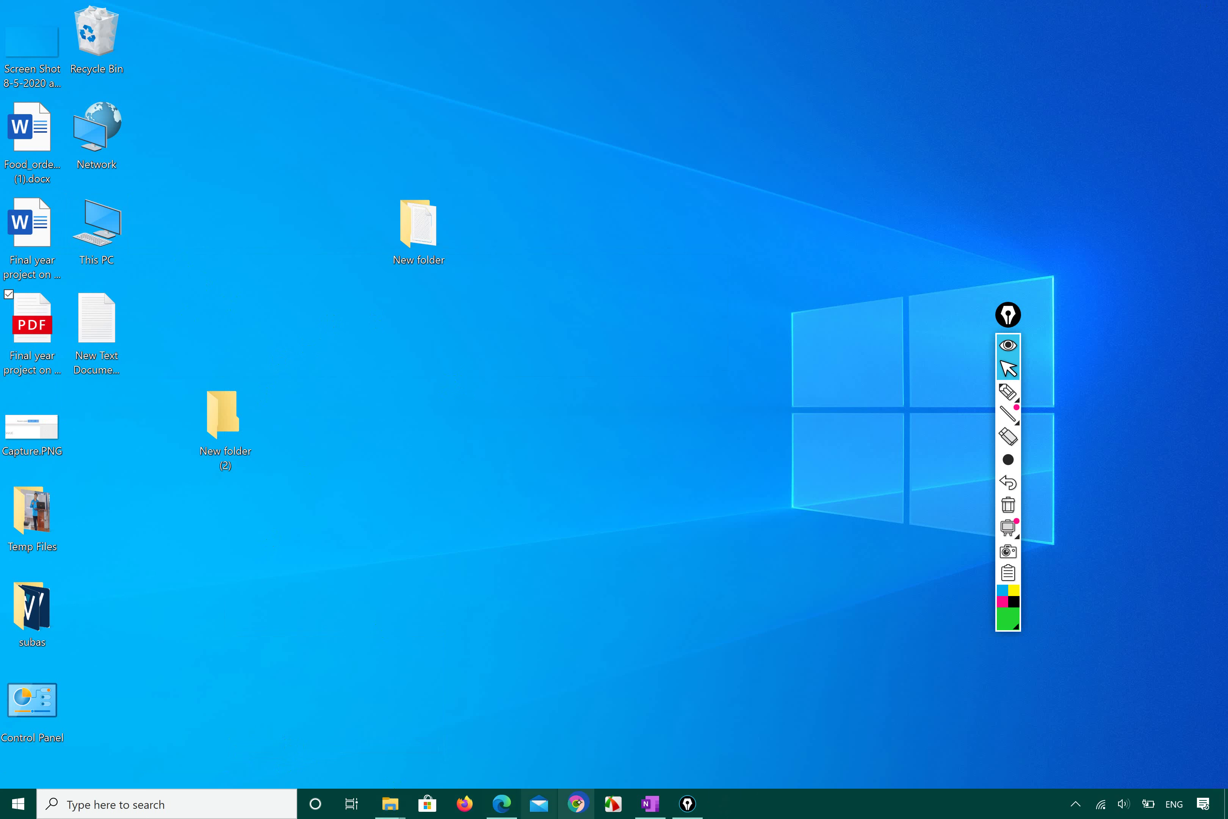
- Open This PC from the desktop, and switch to Microsoft Edge with Windows 10 final syllabus.pdf
click(19, 804)
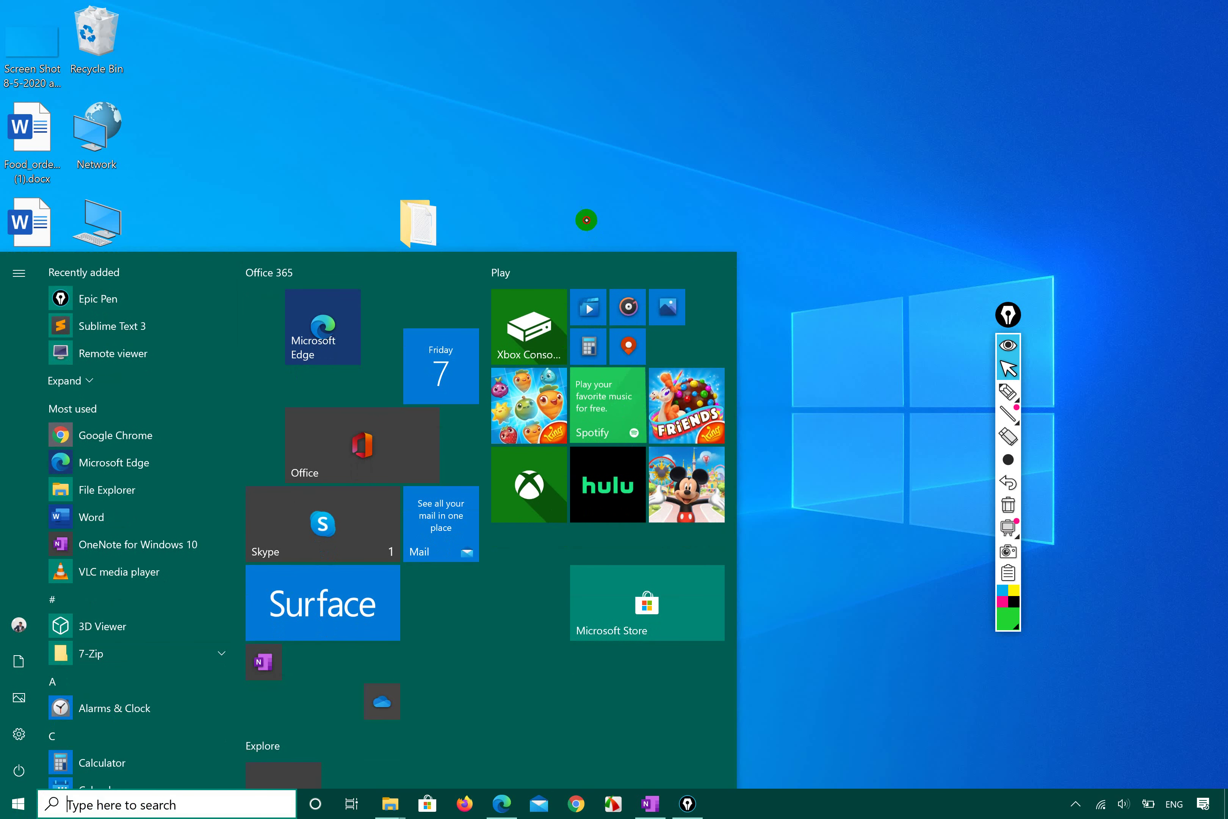
click(555, 186)
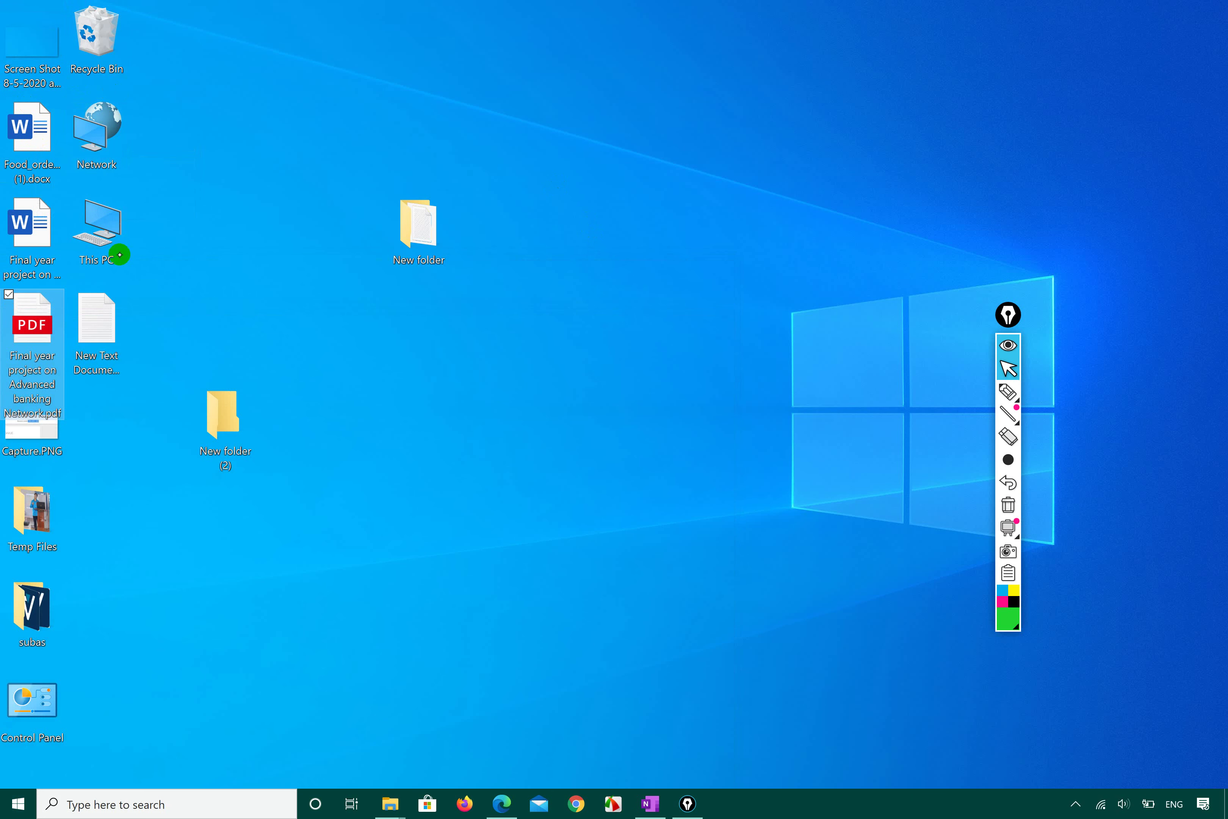
click(104, 237)
double_click(104, 238)
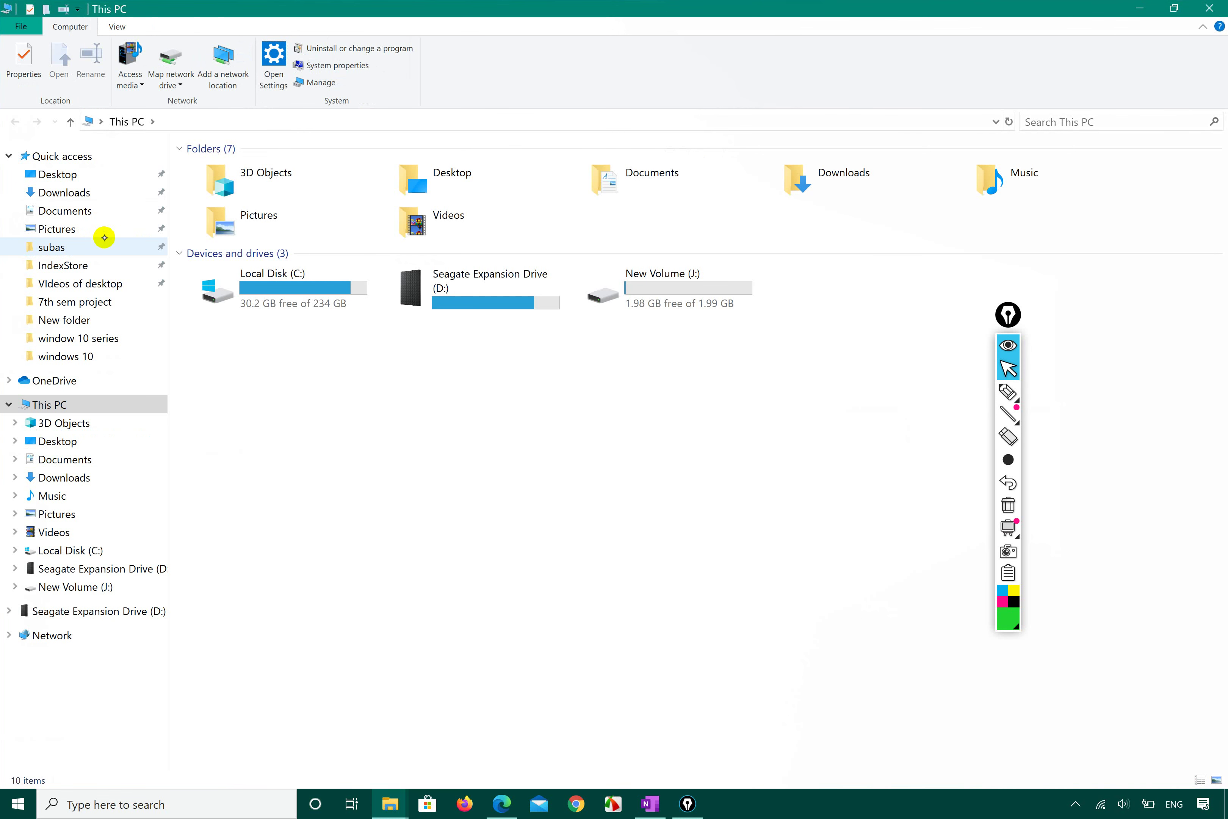
click(502, 803)
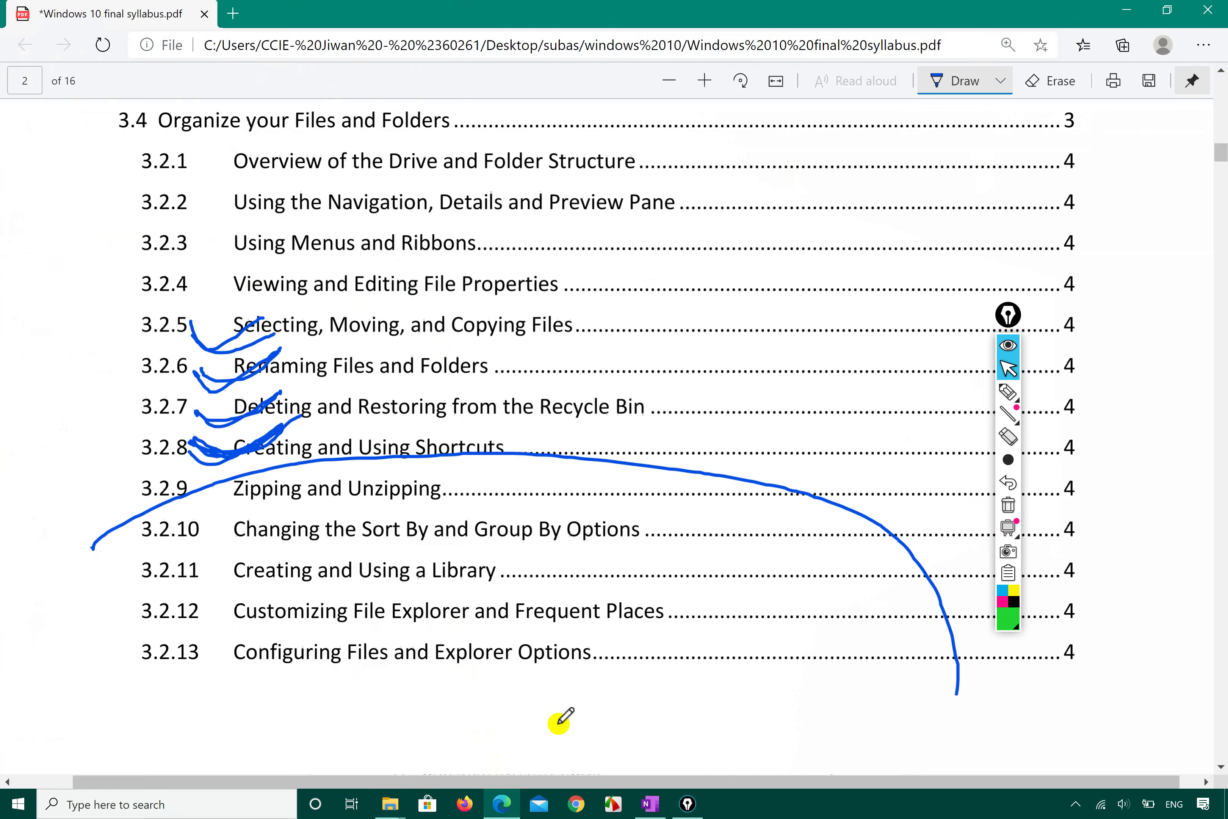
- Try marking syllabus items 3.2.5 to 3.2.7 with a blue pen loop and thick green Epic Pen strokes
click(1008, 368)
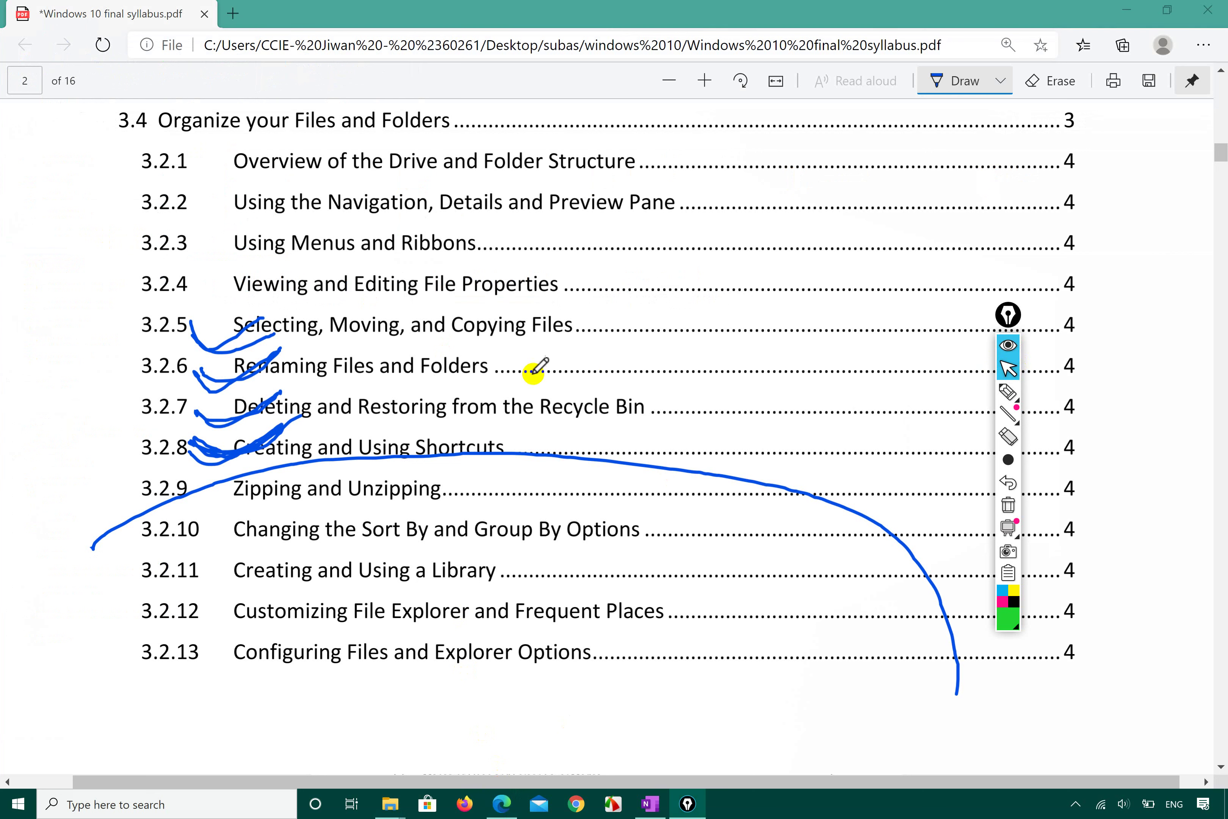
mouse_move(340, 380)
mouse_down()
mouse_move(475, 388)
mouse_move(568, 357)
mouse_move(267, 328)
mouse_up()
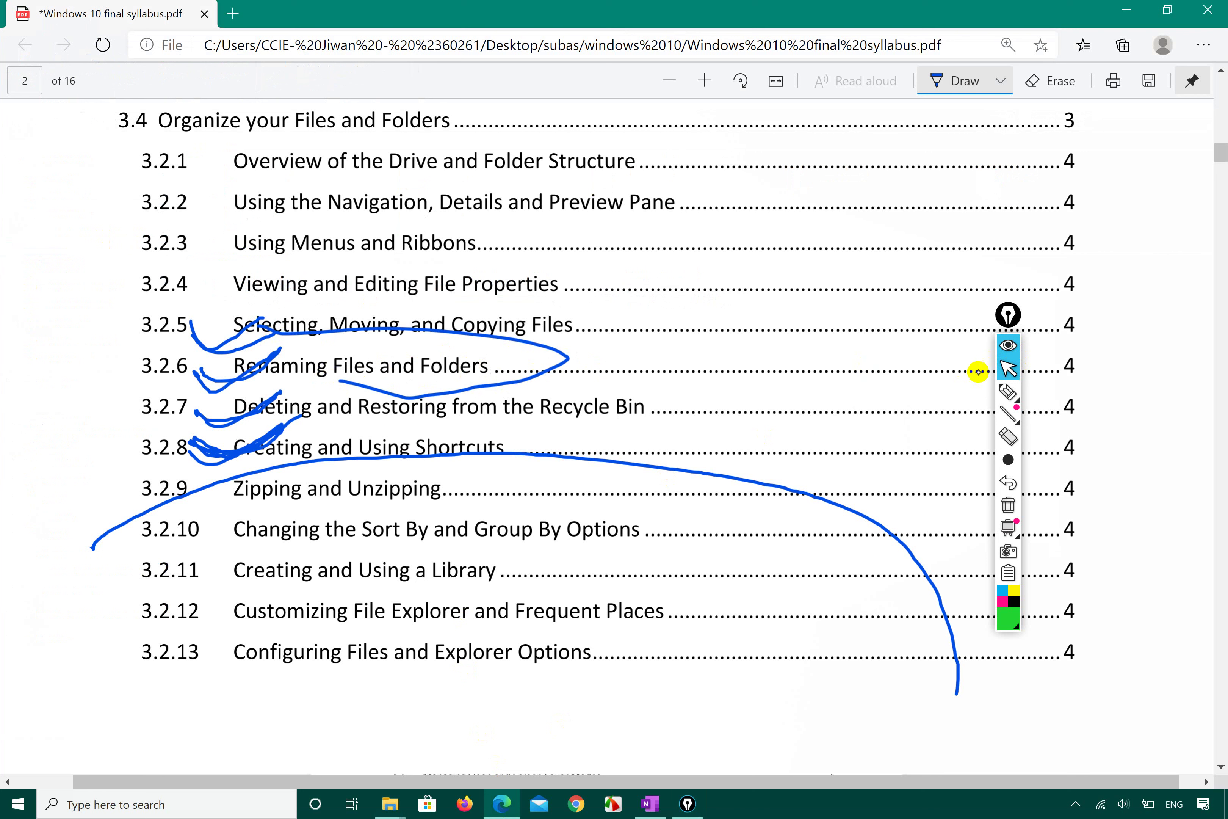
click(1009, 391)
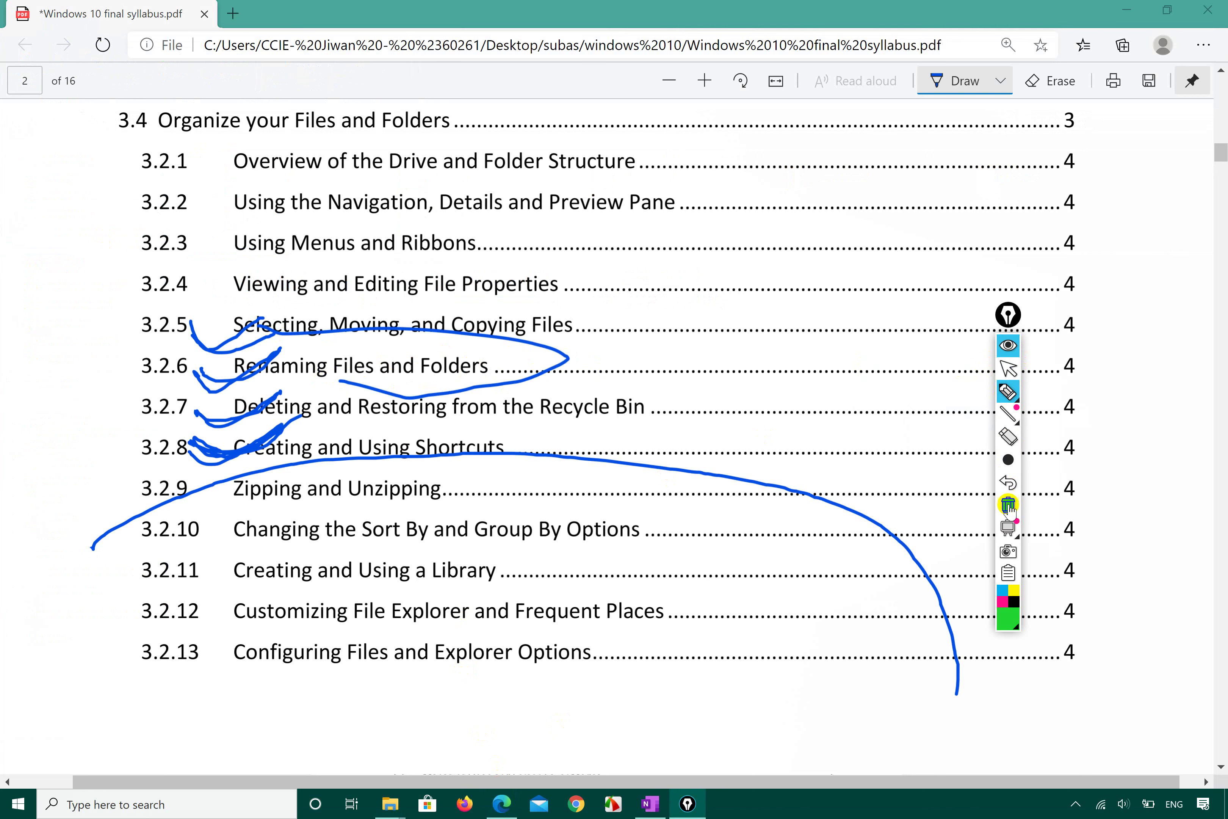
mouse_move(276, 318)
mouse_down()
mouse_move(245, 364)
mouse_move(449, 417)
mouse_move(553, 389)
mouse_up()
click(1009, 368)
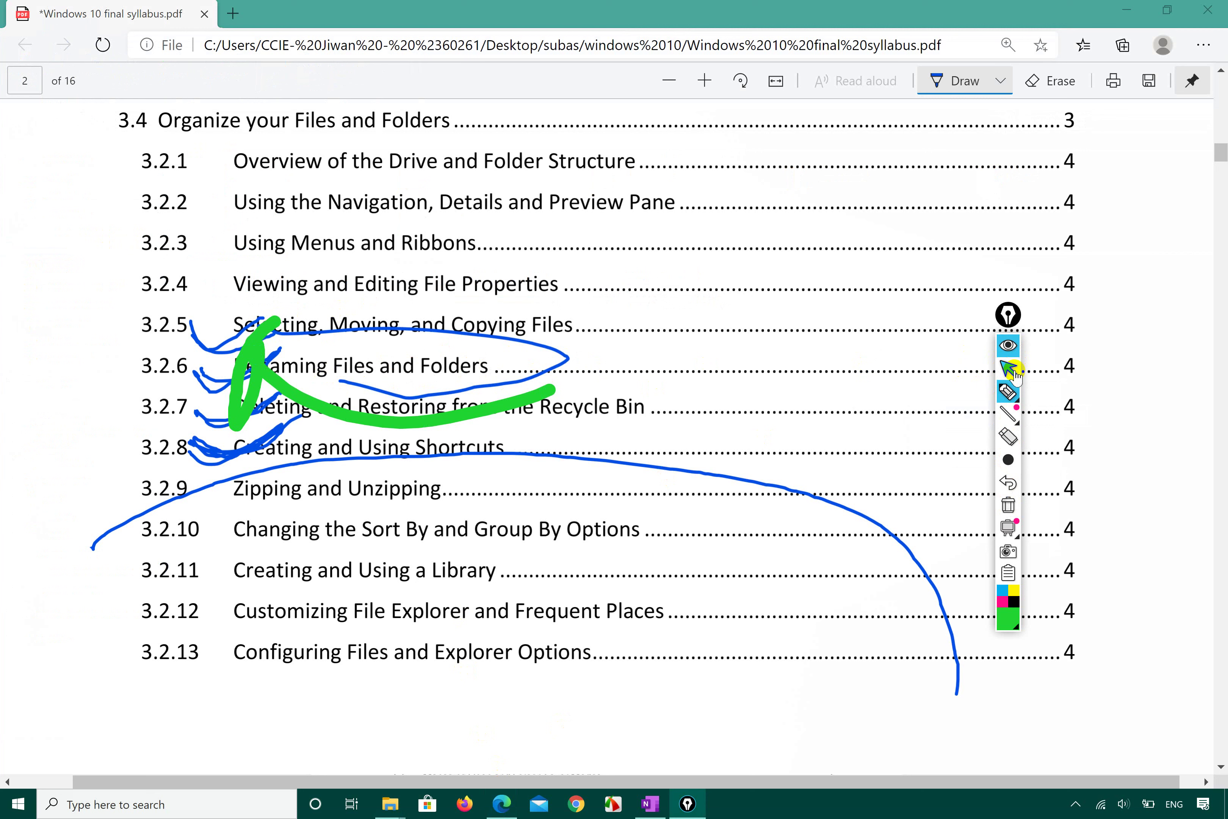
- Erase the blue pen marks across syllabus items 3.2.5 to 3.2.13 and clear the green Epic Pen strokes
click(1051, 84)
click(357, 324)
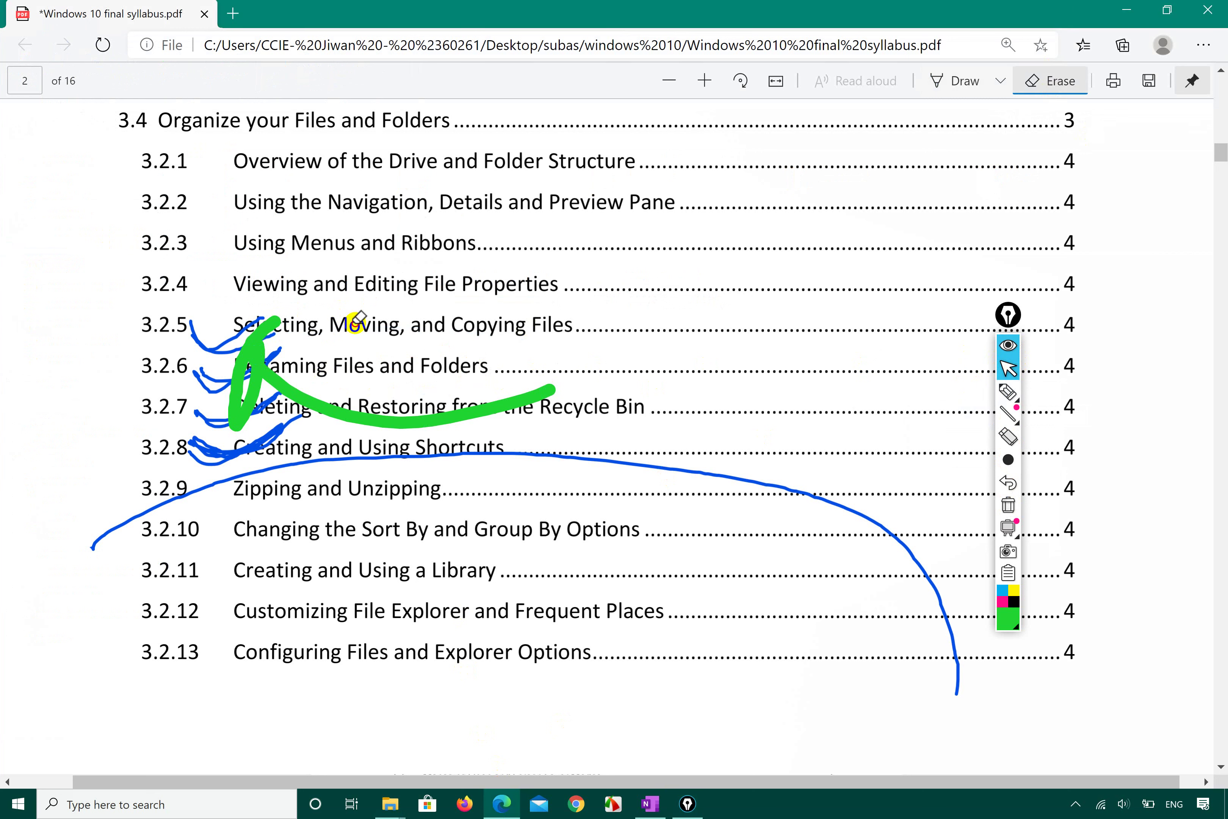
click(275, 427)
click(222, 481)
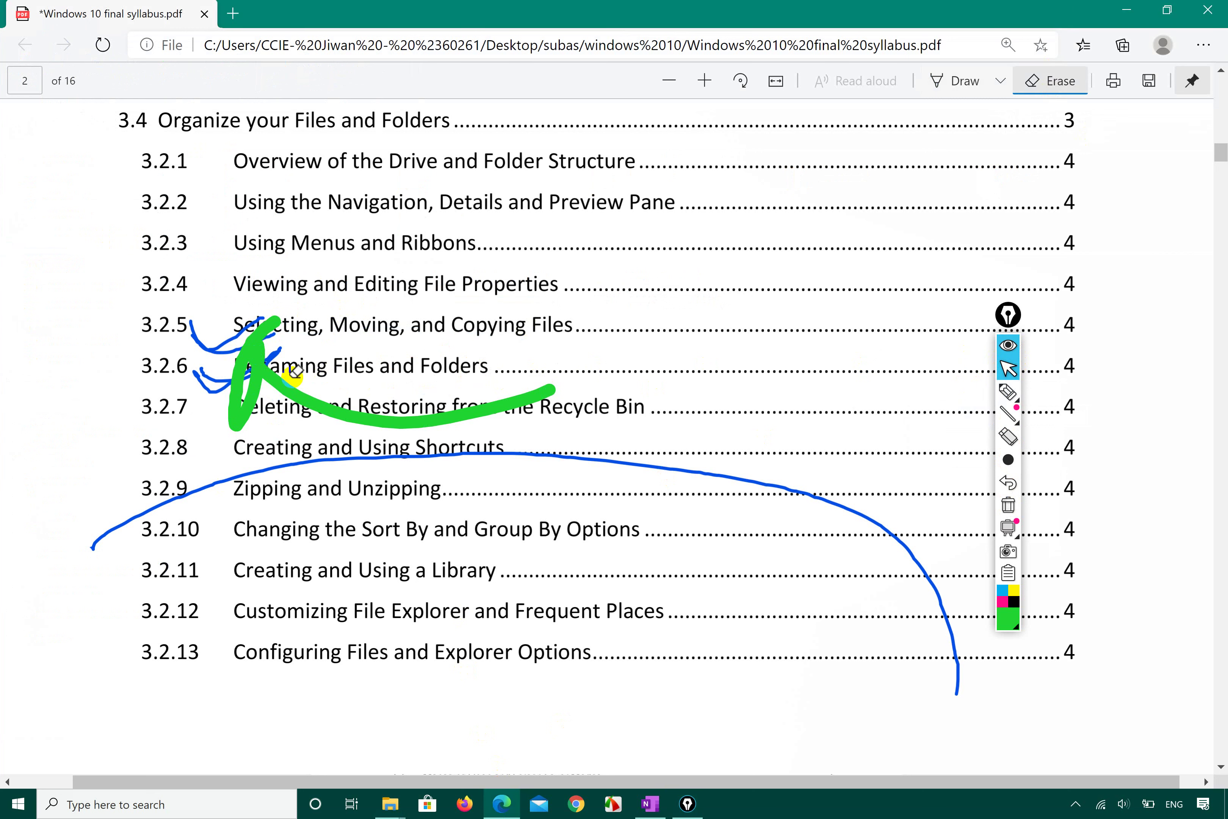
click(1008, 505)
click(232, 412)
click(233, 377)
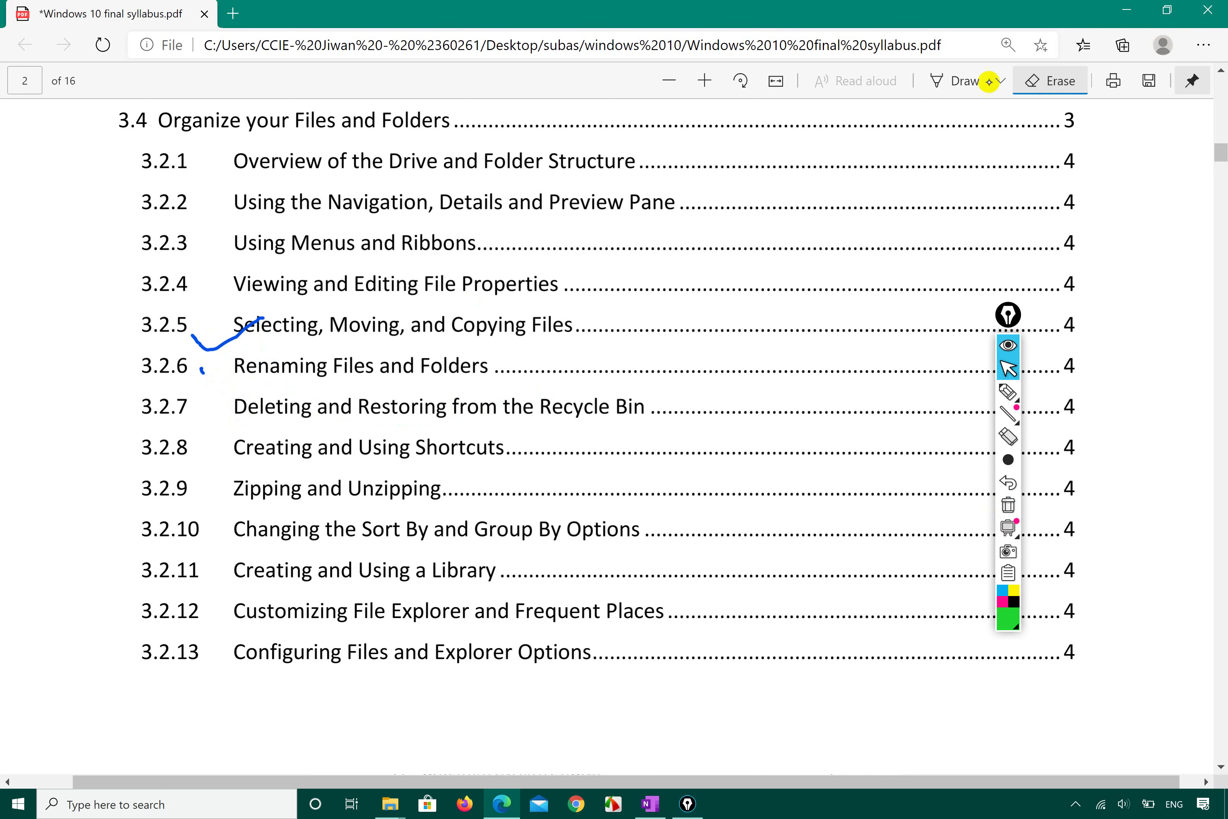
drag(217, 331, 213, 373)
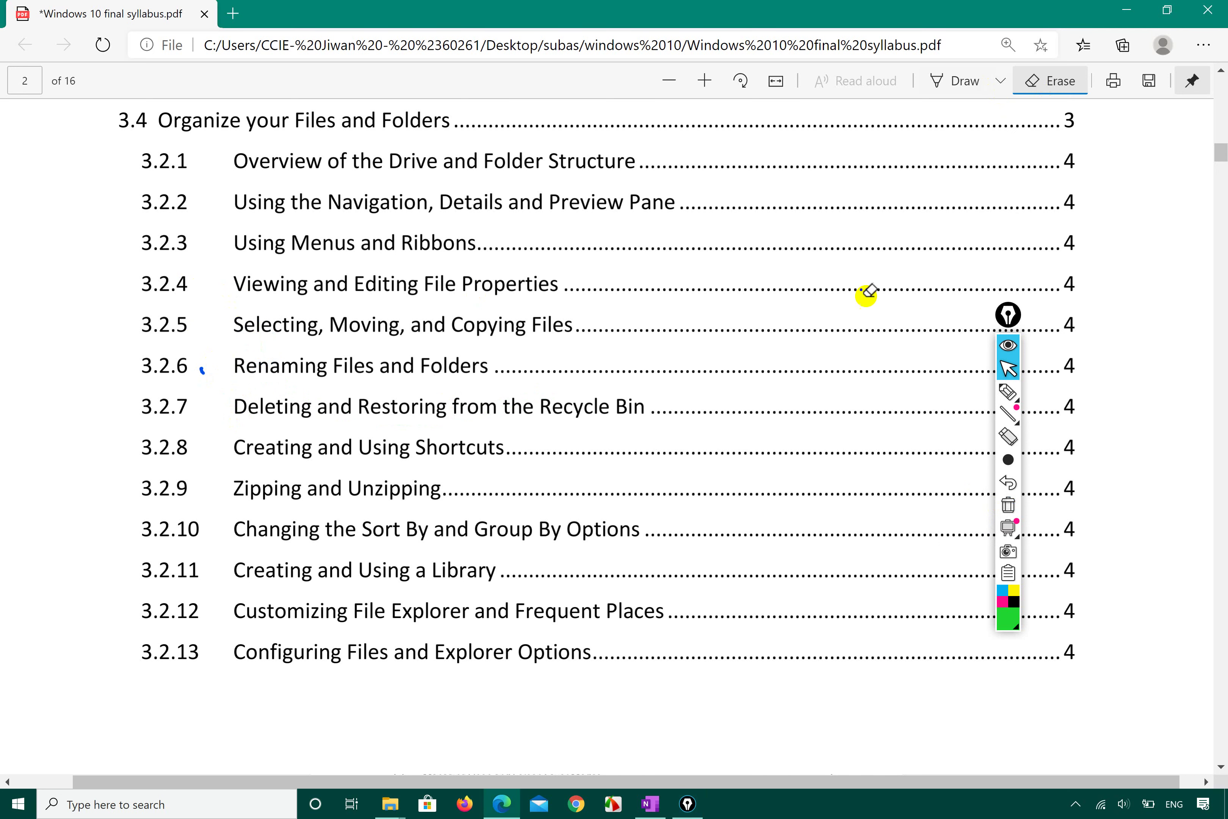
- Draw green Epic Pen check marks on 3.2.5 Selecting, Moving, and Copying Files and 3.2.6 Renaming Files and Folders
click(1009, 368)
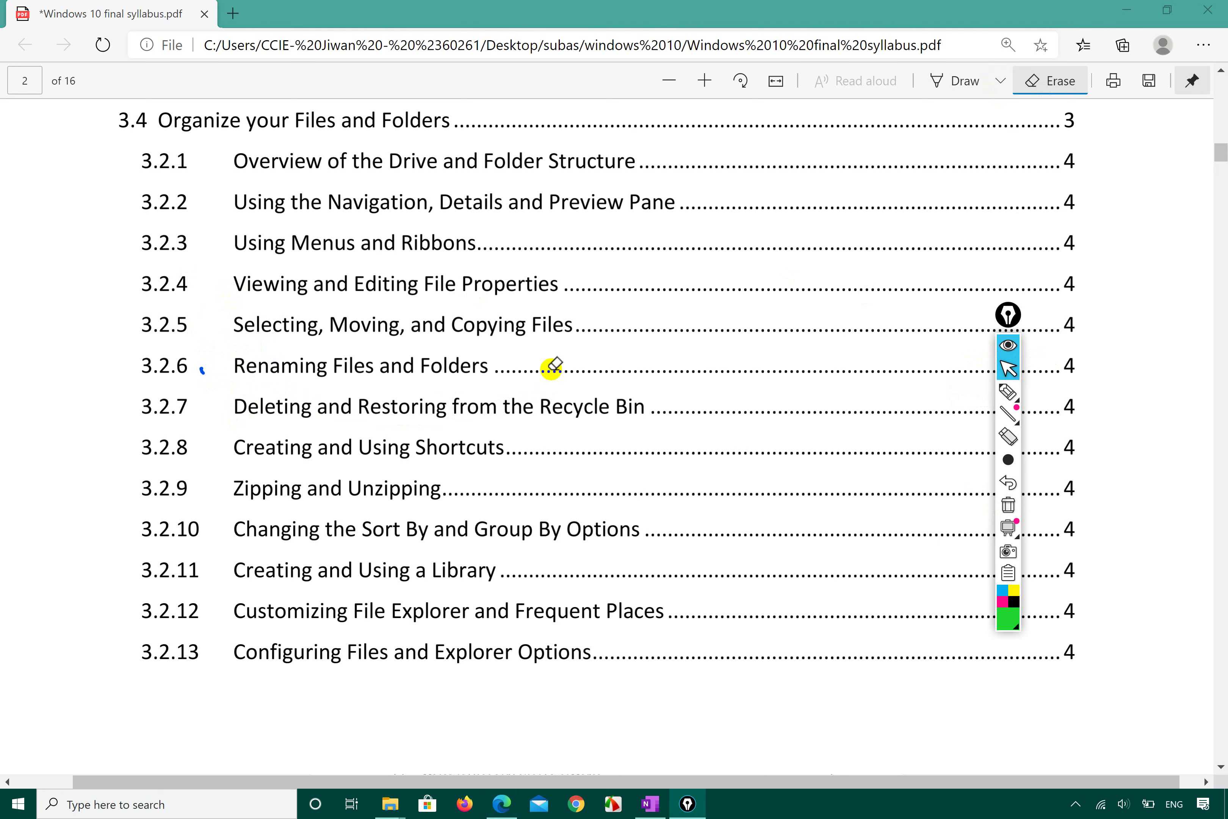
click(1009, 392)
mouse_move(232, 327)
mouse_down()
mouse_move(255, 350)
mouse_move(310, 310)
mouse_up()
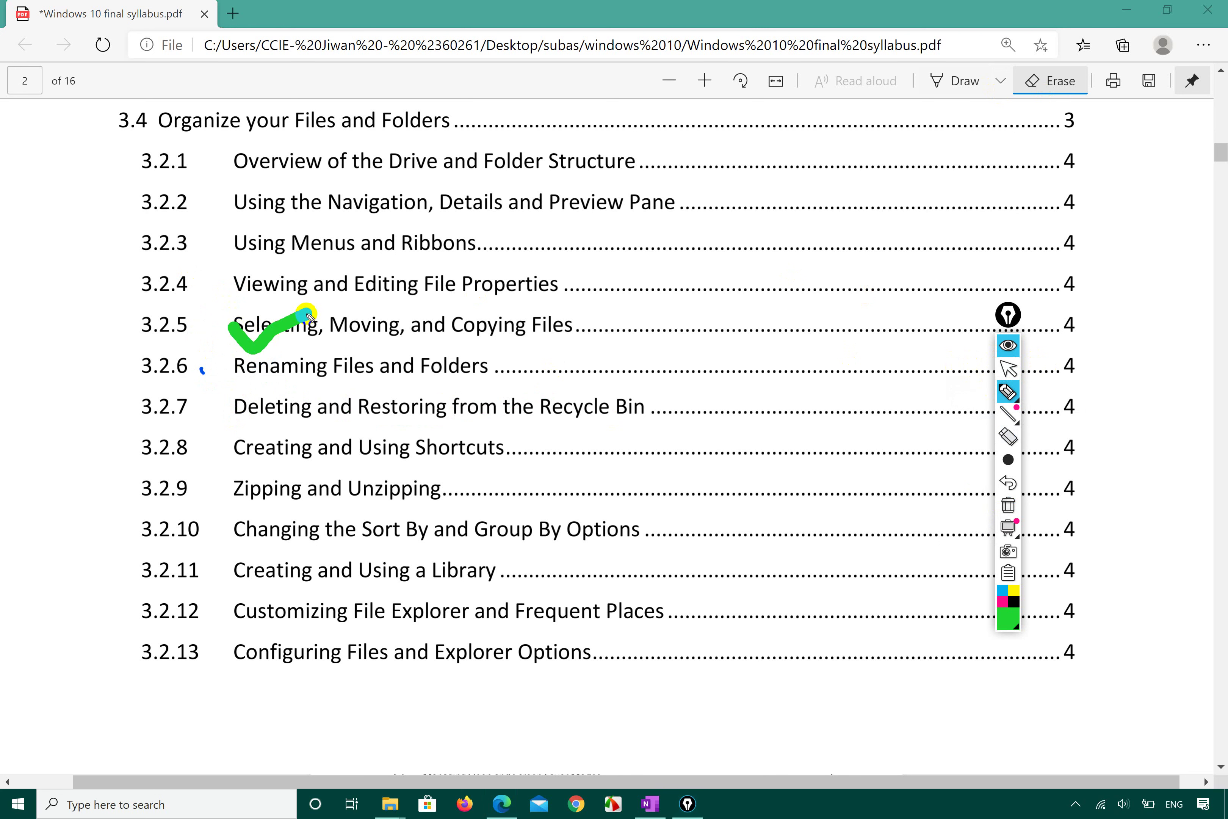
mouse_move(262, 377)
mouse_down()
mouse_move(341, 347)
mouse_move(247, 365)
mouse_move(284, 378)
mouse_move(334, 343)
mouse_move(297, 369)
mouse_up()
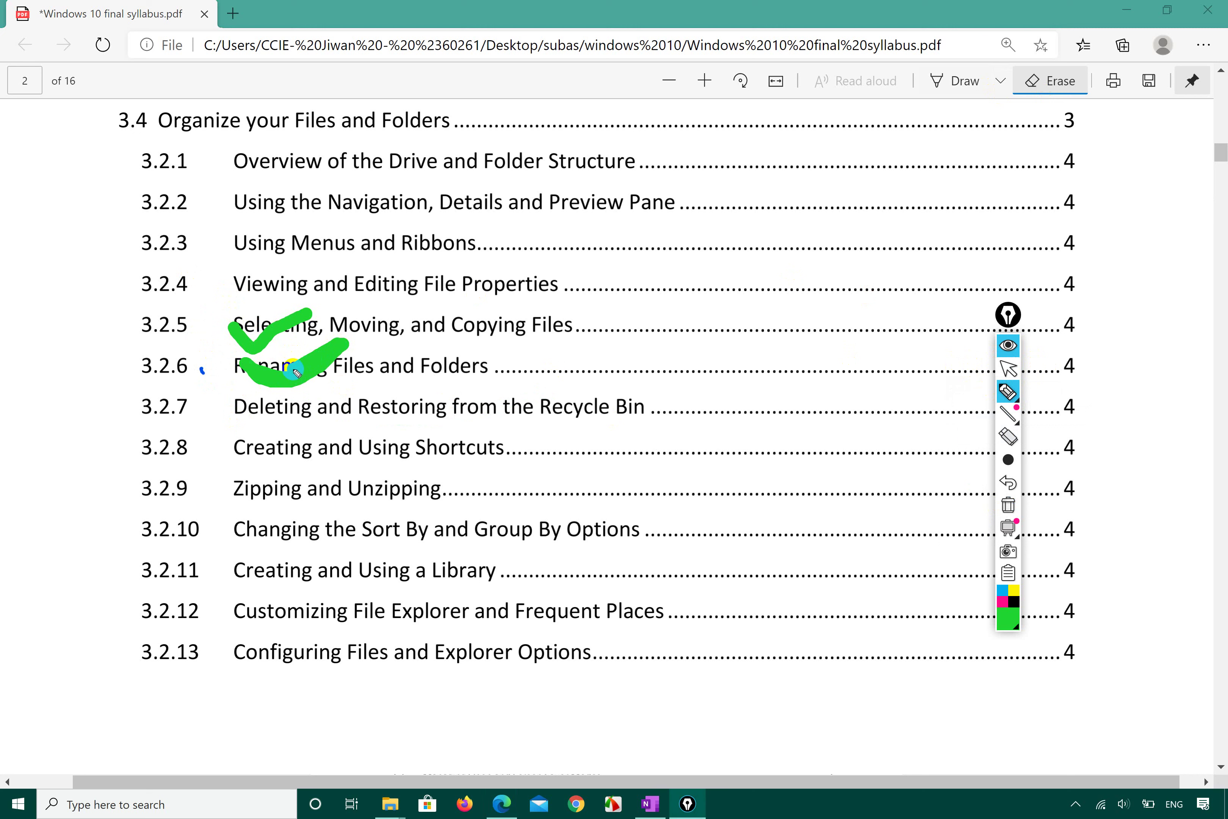
- Replace the green Epic Pen strokes on the syllabus with a loop around items 3.2.5 and 3.2.6 and a check stroke at 3.2.8
mouse_move(223, 415)
mouse_down()
mouse_move(252, 407)
mouse_move(365, 433)
mouse_move(614, 417)
mouse_move(301, 431)
mouse_move(369, 426)
mouse_up()
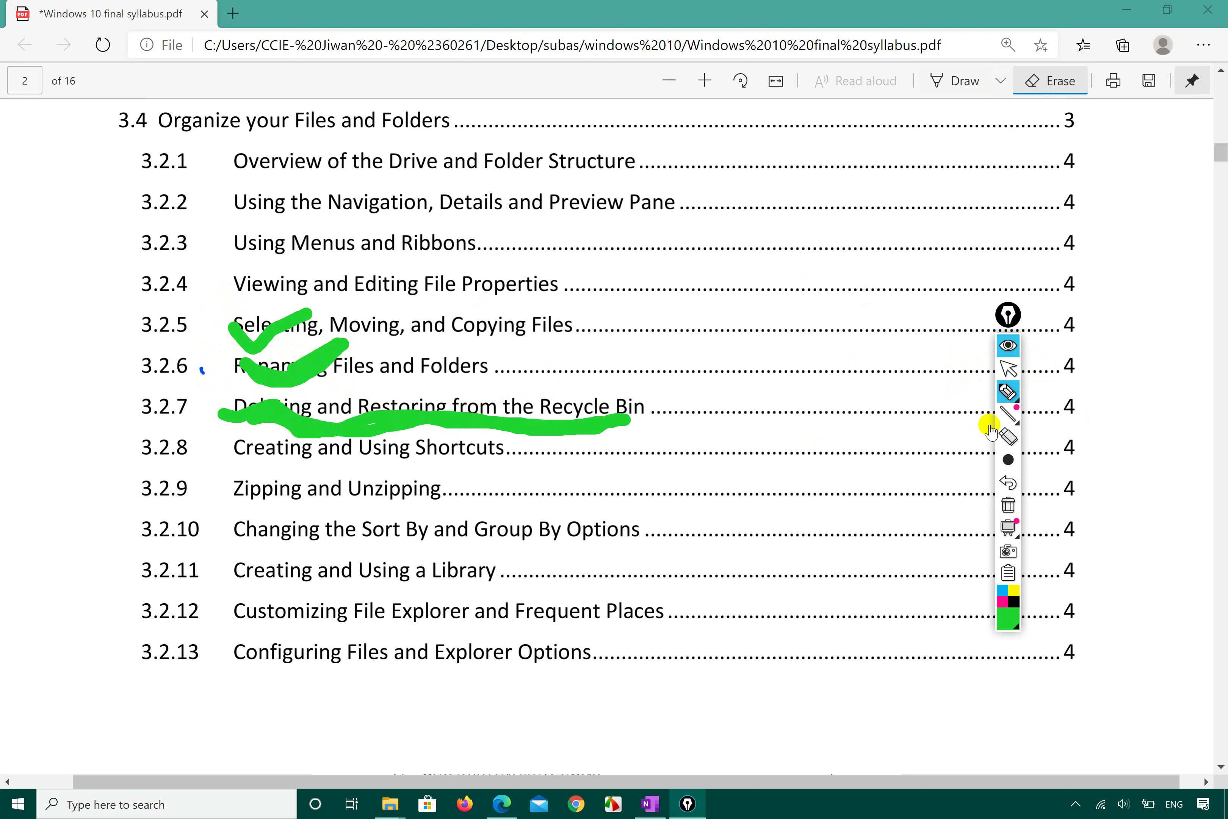
click(1008, 505)
click(1032, 391)
mouse_move(293, 360)
mouse_down()
mouse_move(280, 308)
mouse_move(223, 360)
mouse_move(248, 314)
mouse_move(238, 327)
mouse_up()
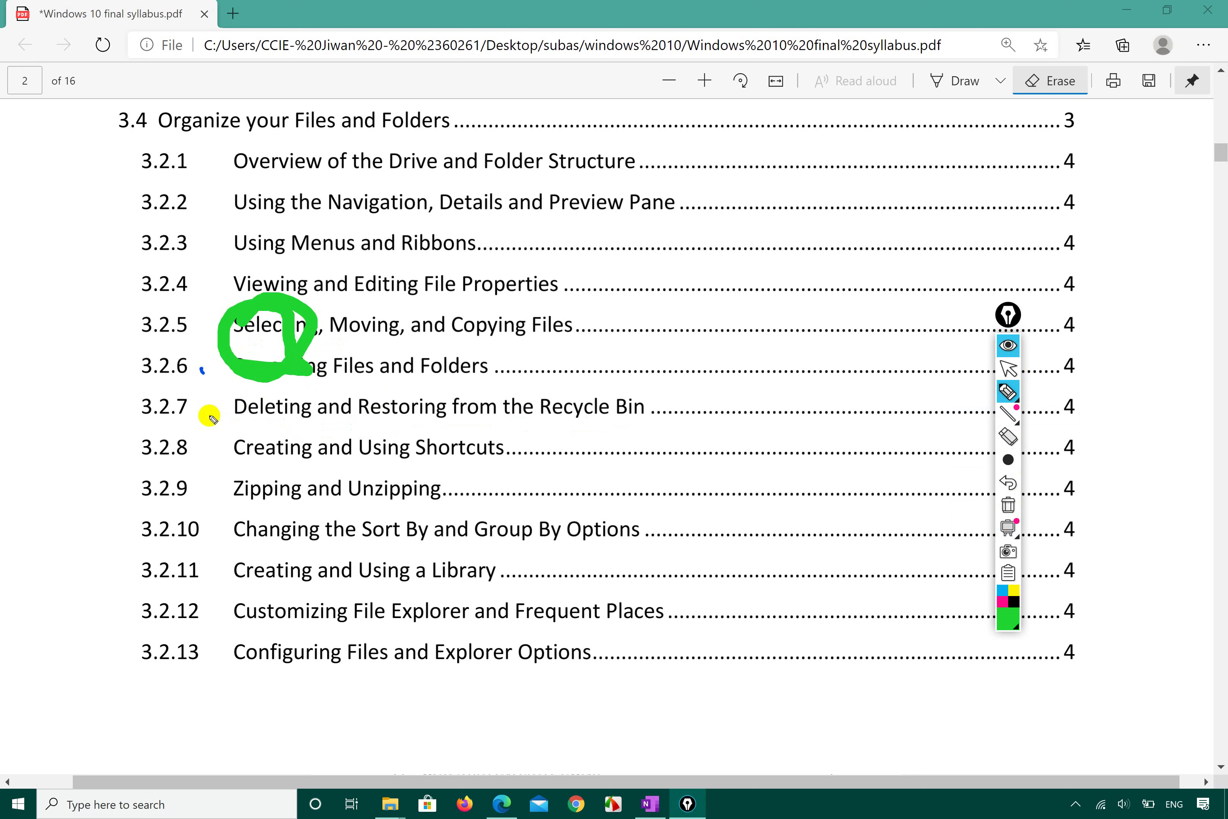
mouse_move(214, 448)
mouse_down()
mouse_move(277, 439)
mouse_move(171, 438)
mouse_move(193, 465)
mouse_move(280, 441)
mouse_up()
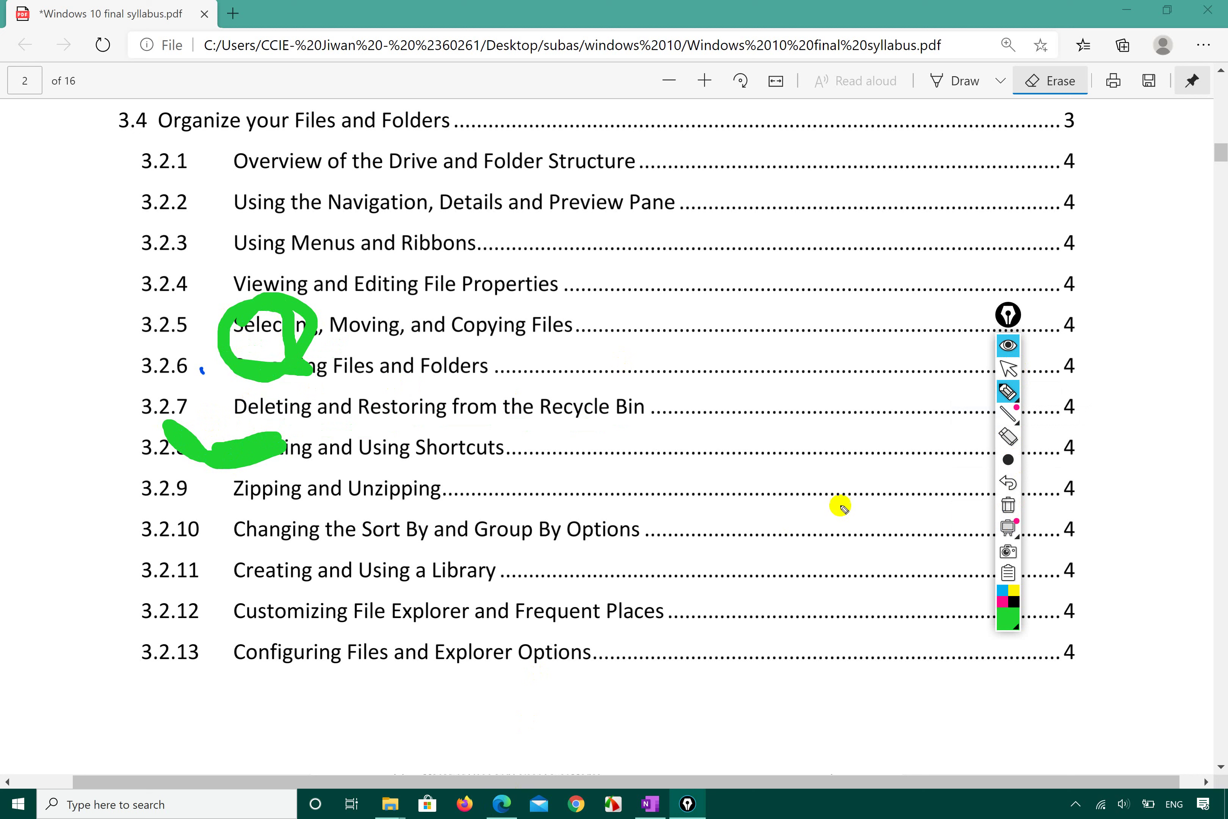
- Switch to the Desktop folder window in File Explorer, maximize it, and clear the green Epic Pen drawings
click(1009, 369)
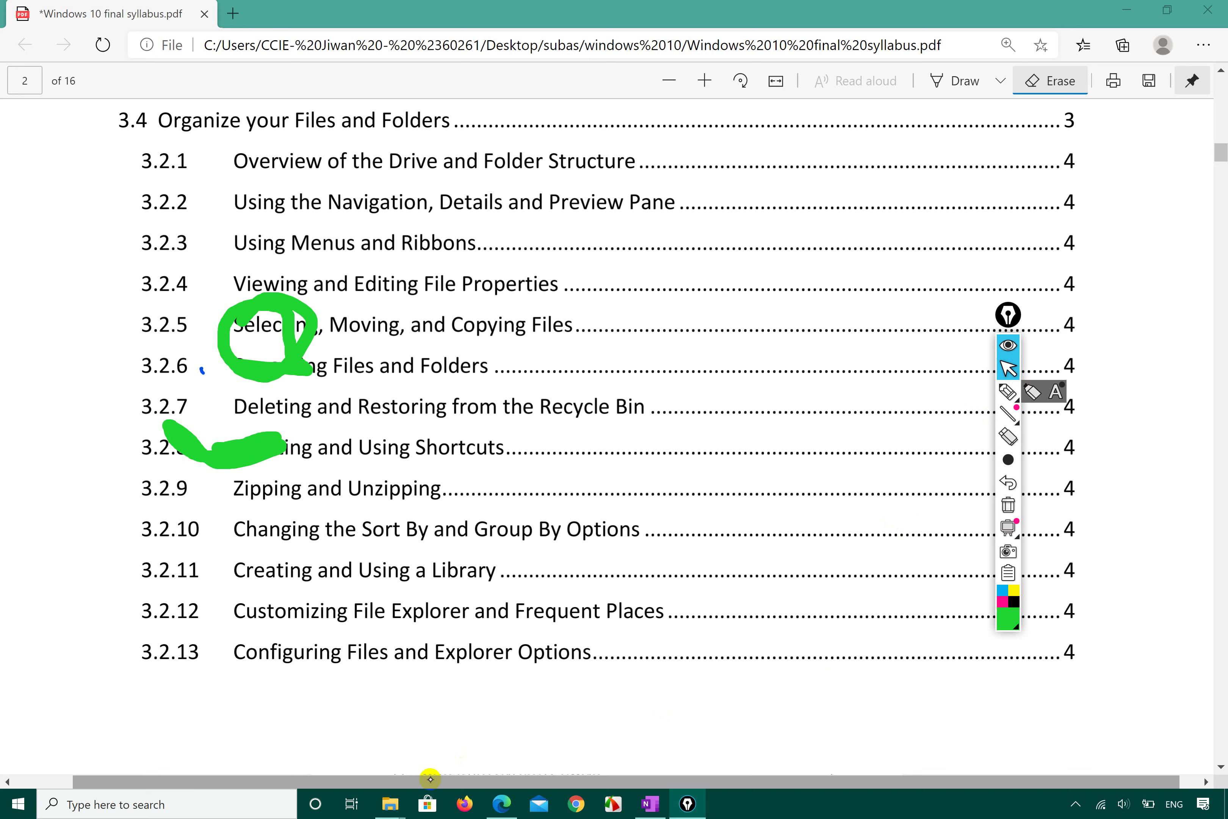
mouse_move(389, 804)
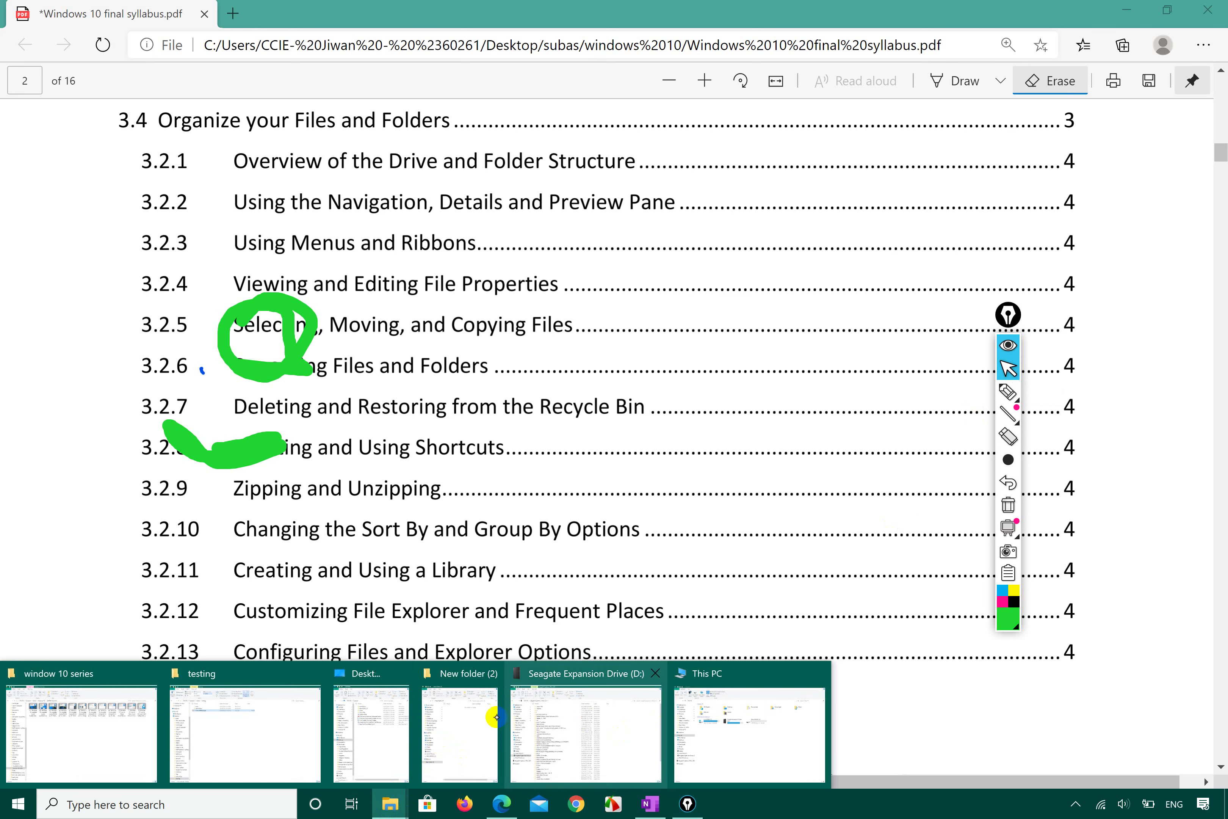
mouse_move(212, 727)
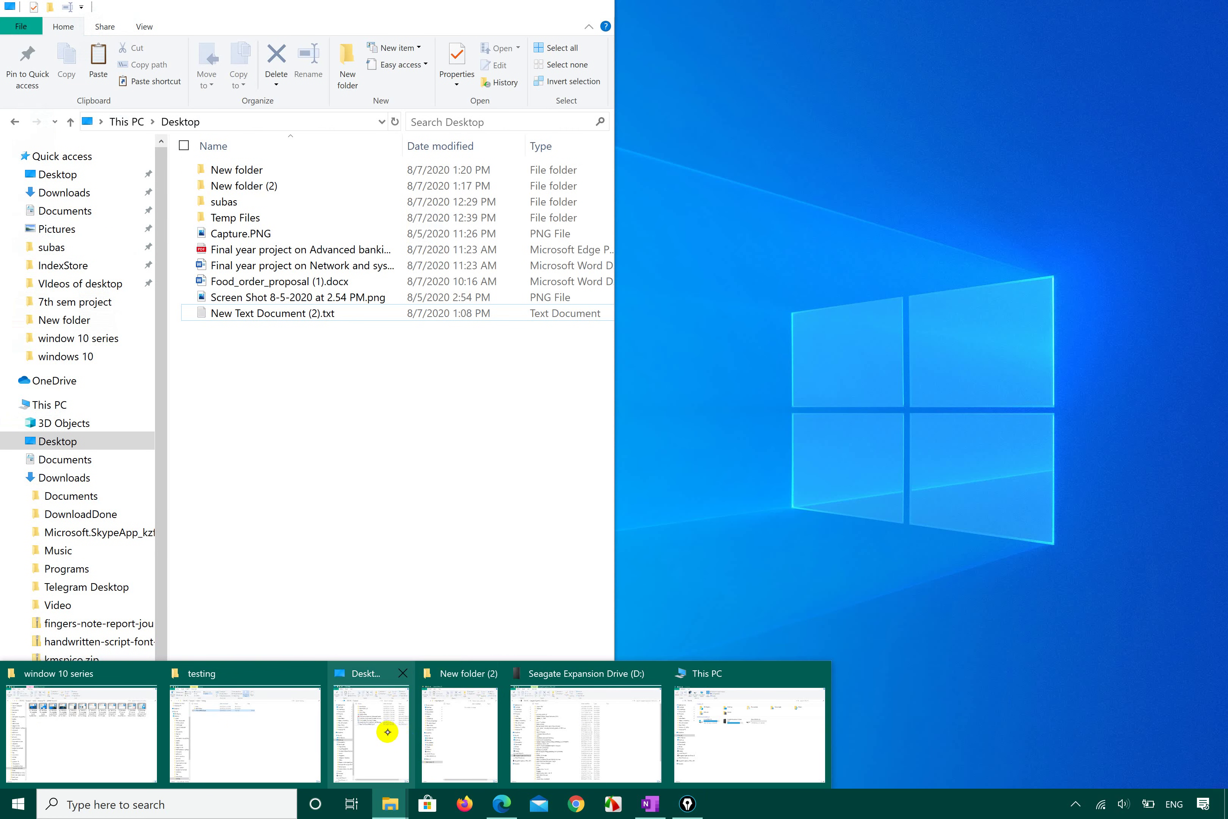
click(388, 731)
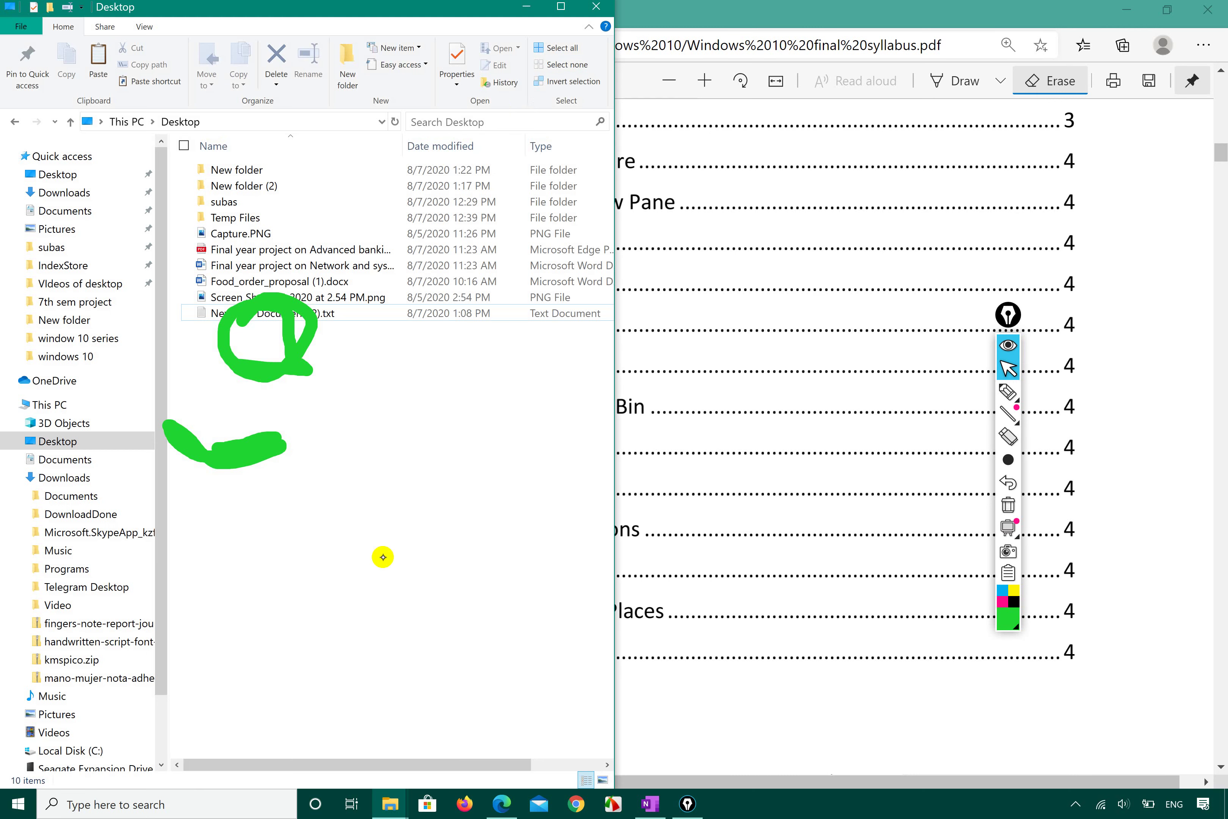
click(562, 8)
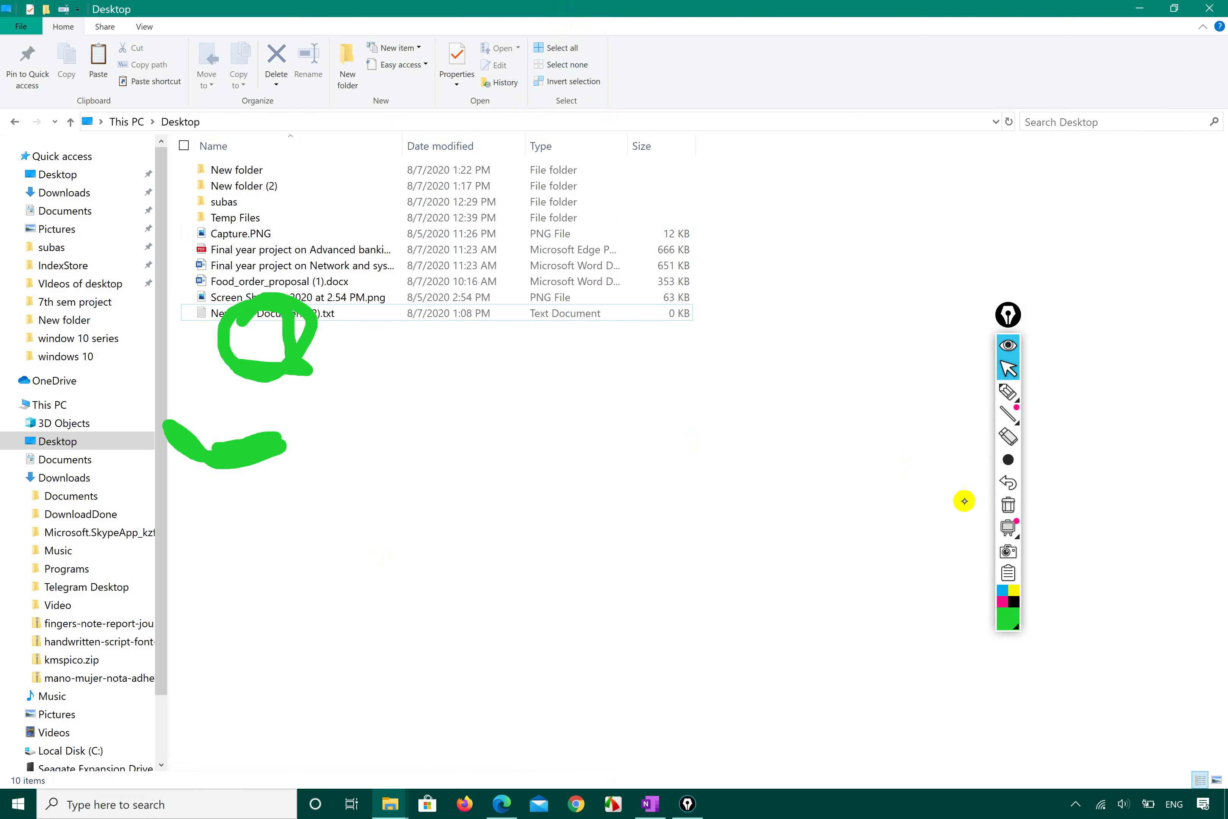
click(1008, 505)
click(367, 451)
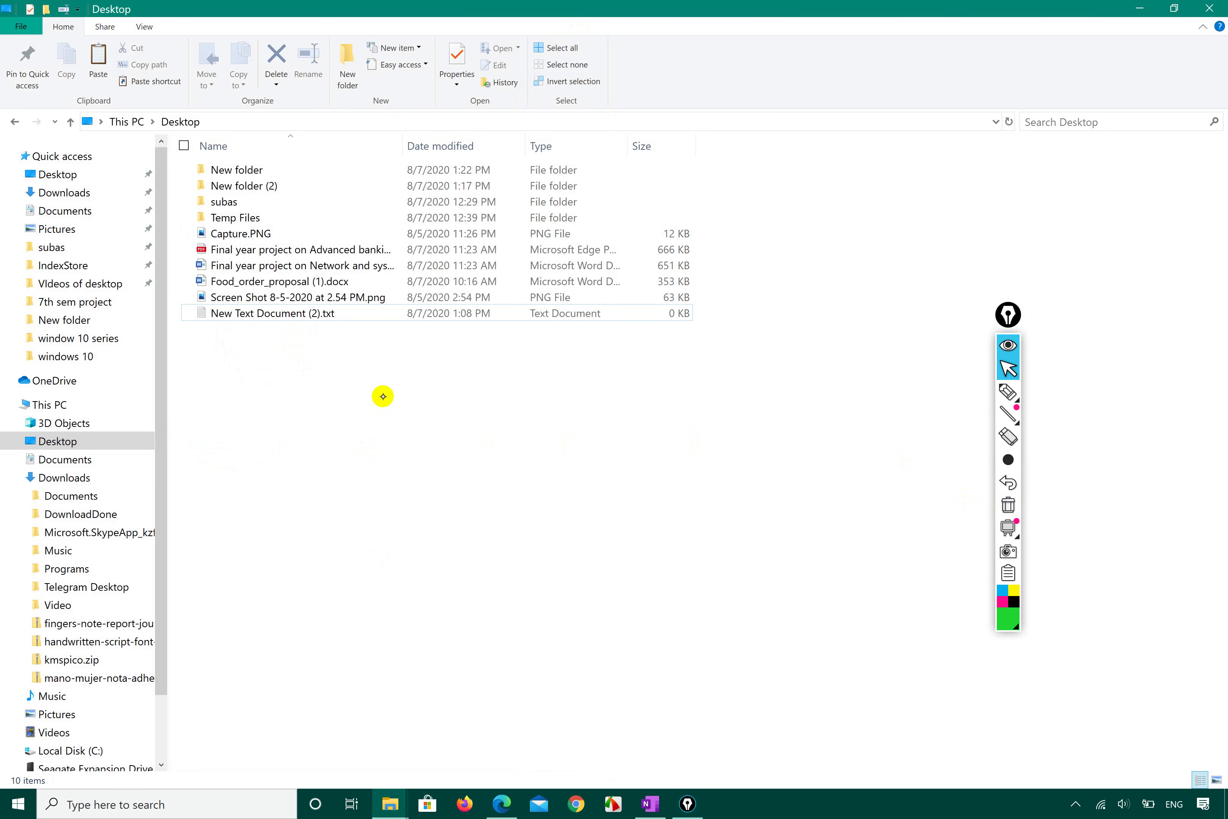
- Select New folder (2) and circle the Rename command in green with Epic Pen, clearing and redrawing the circle once
click(288, 184)
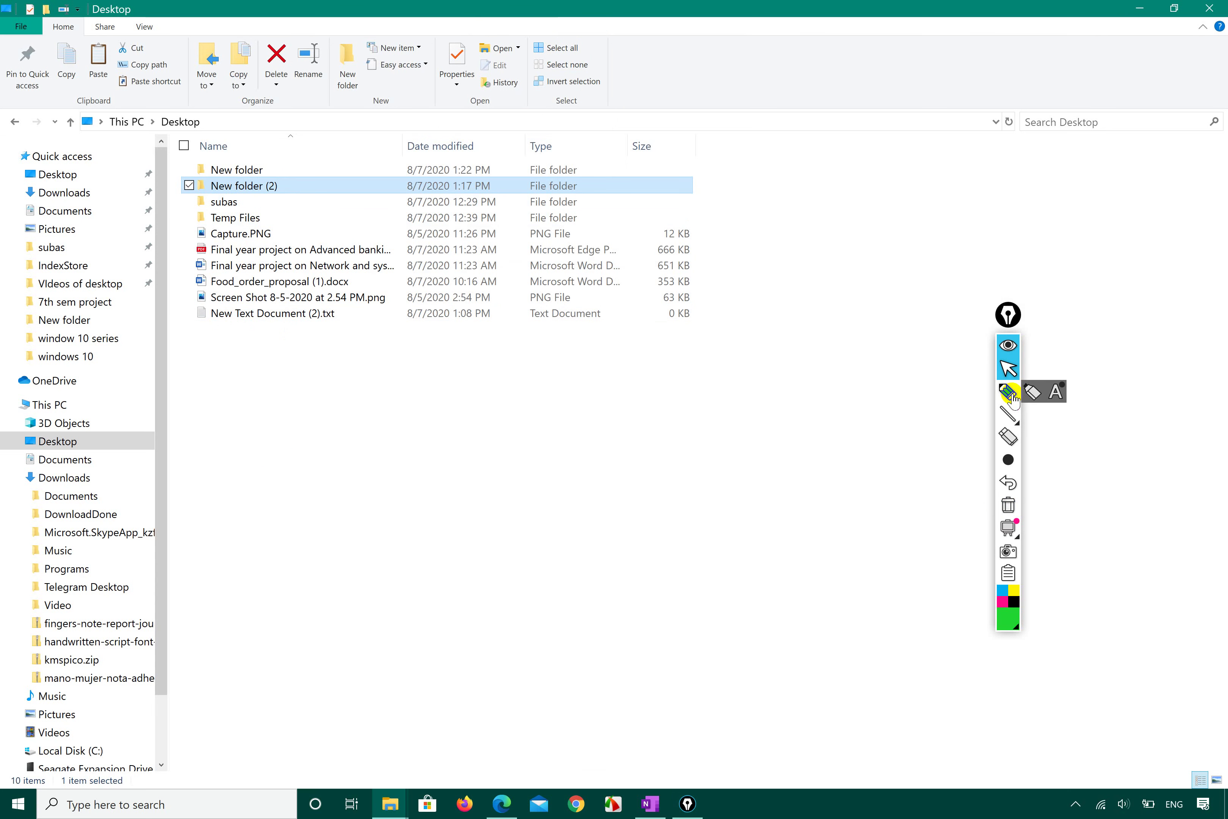
click(1008, 392)
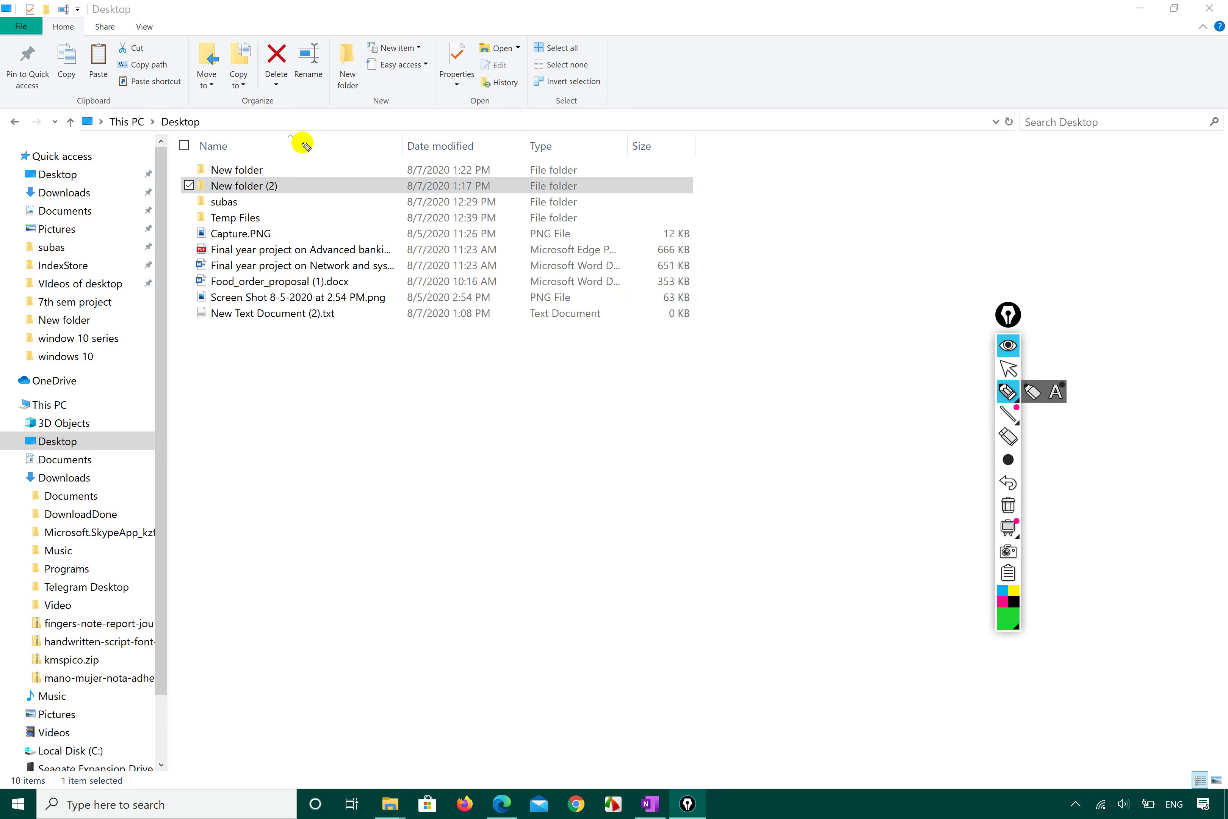
mouse_move(297, 86)
mouse_down()
mouse_move(349, 81)
mouse_move(267, 47)
mouse_move(290, 87)
mouse_move(352, 63)
mouse_move(285, 28)
mouse_up()
click(1015, 396)
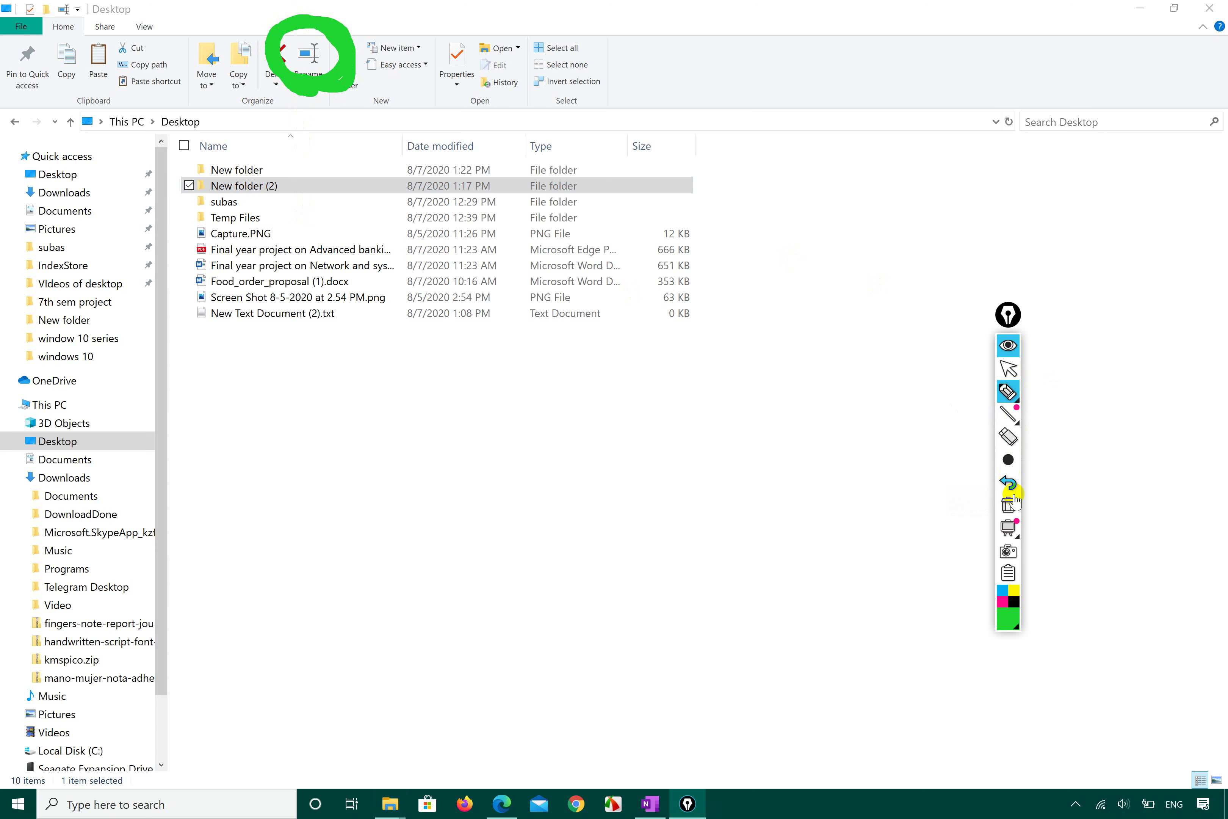
click(1008, 504)
mouse_move(1010, 414)
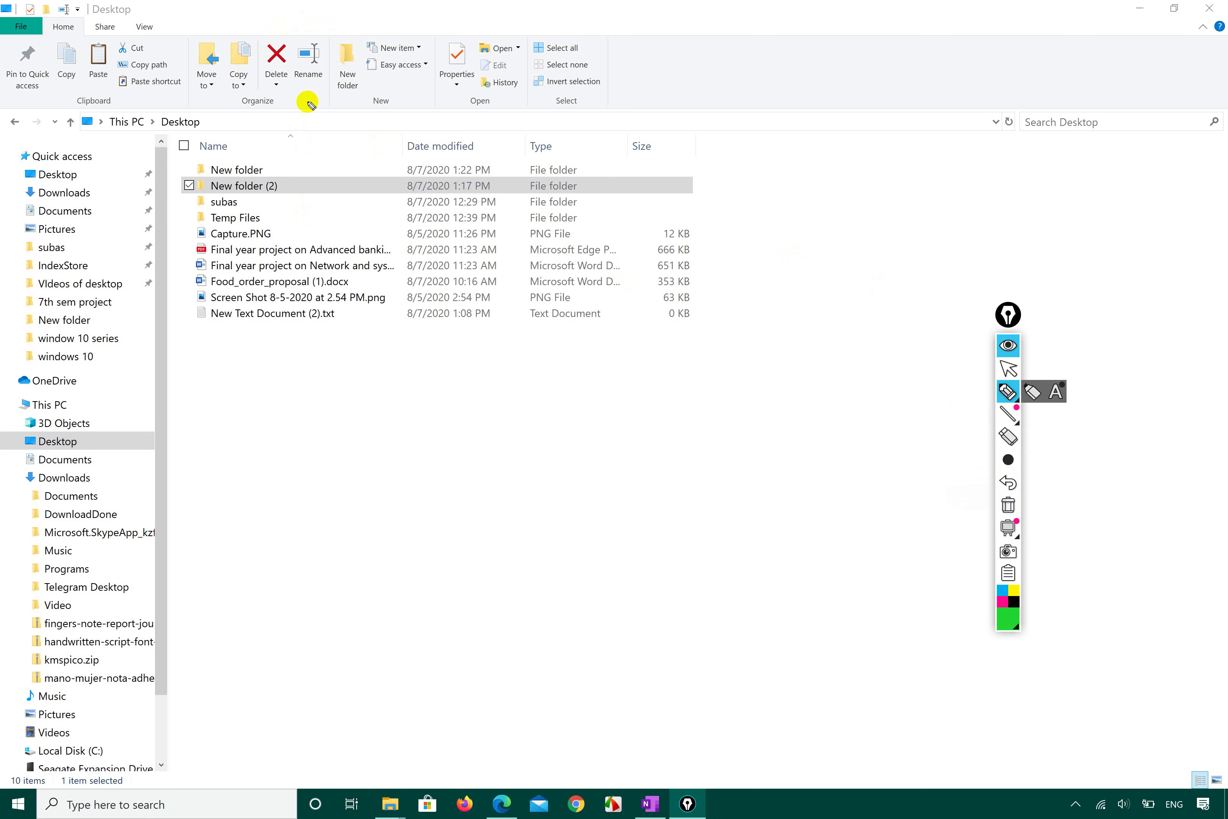
mouse_move(282, 93)
mouse_down()
mouse_move(334, 80)
mouse_move(317, 11)
mouse_move(261, 80)
mouse_move(281, 36)
mouse_move(341, 58)
mouse_move(322, 81)
mouse_up()
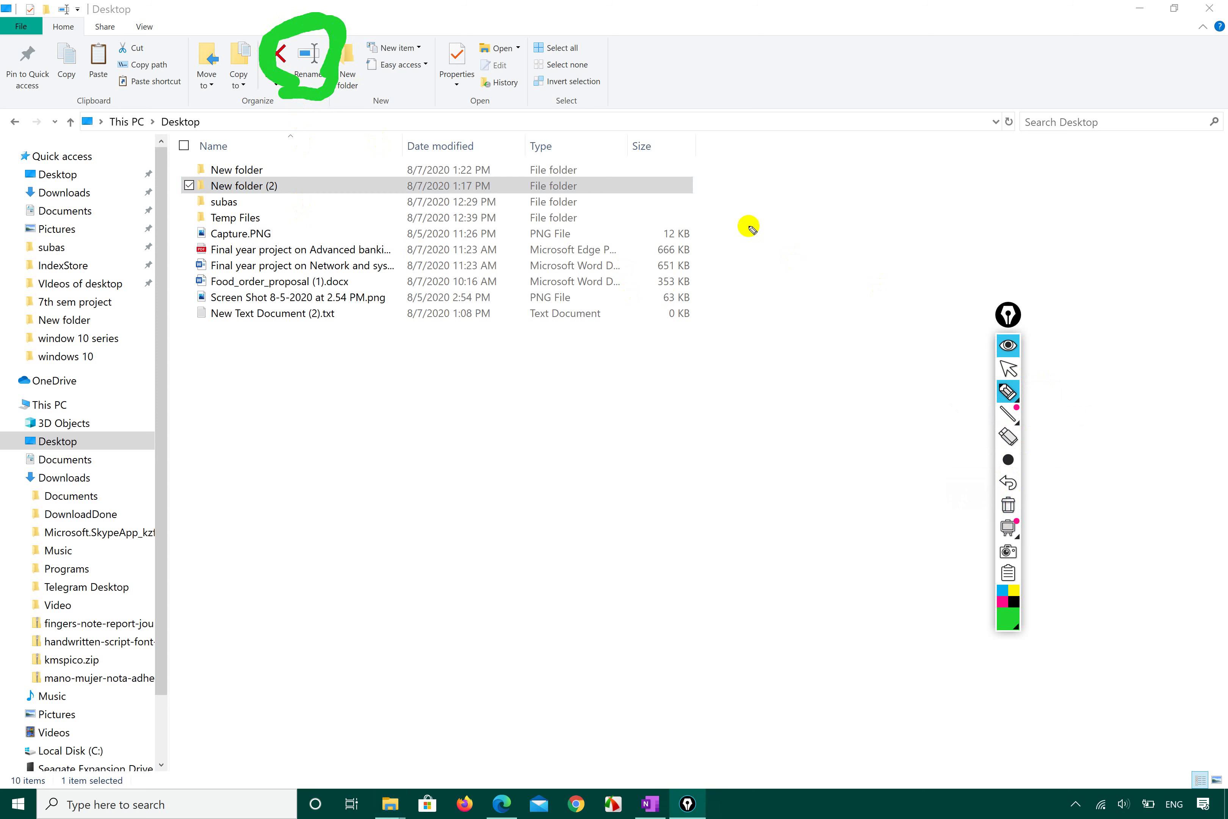
- Rename New folder (2) on the Desktop, using a surname as the folder name
click(1008, 368)
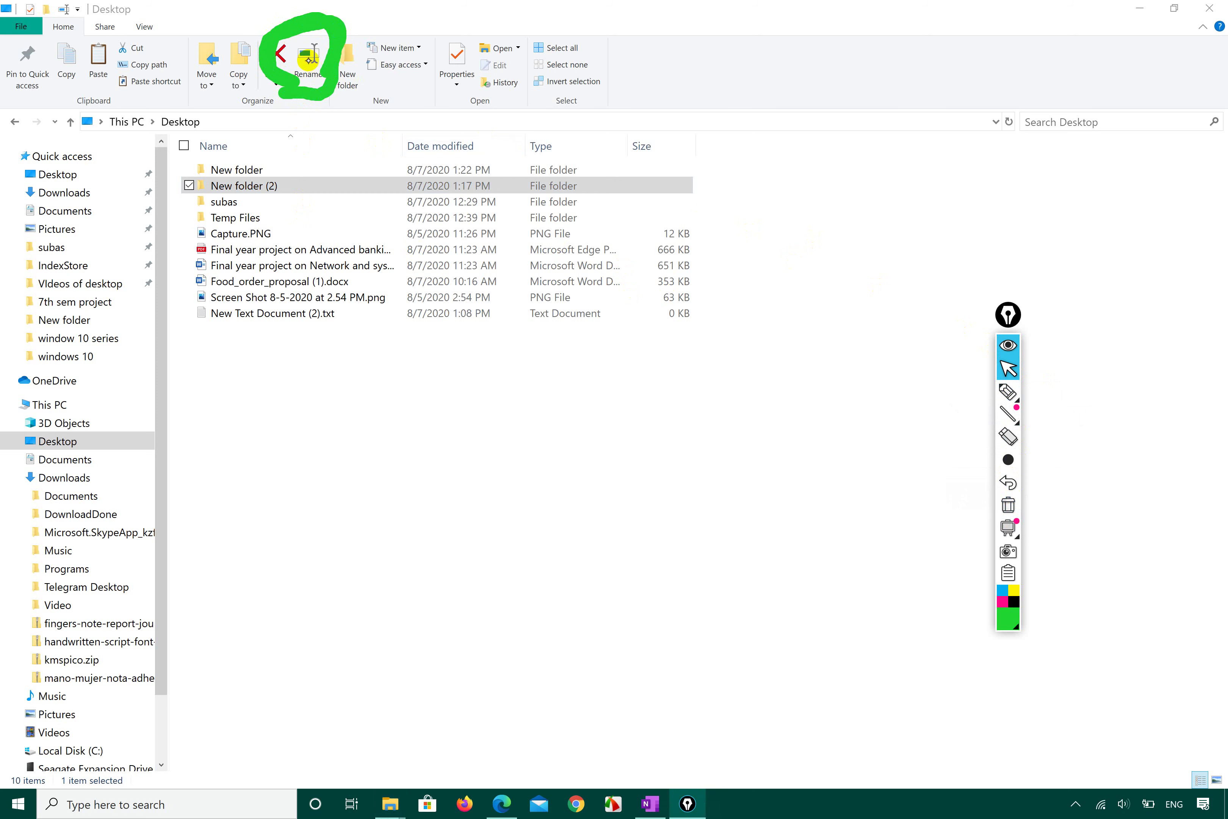
click(308, 58)
click(308, 58)
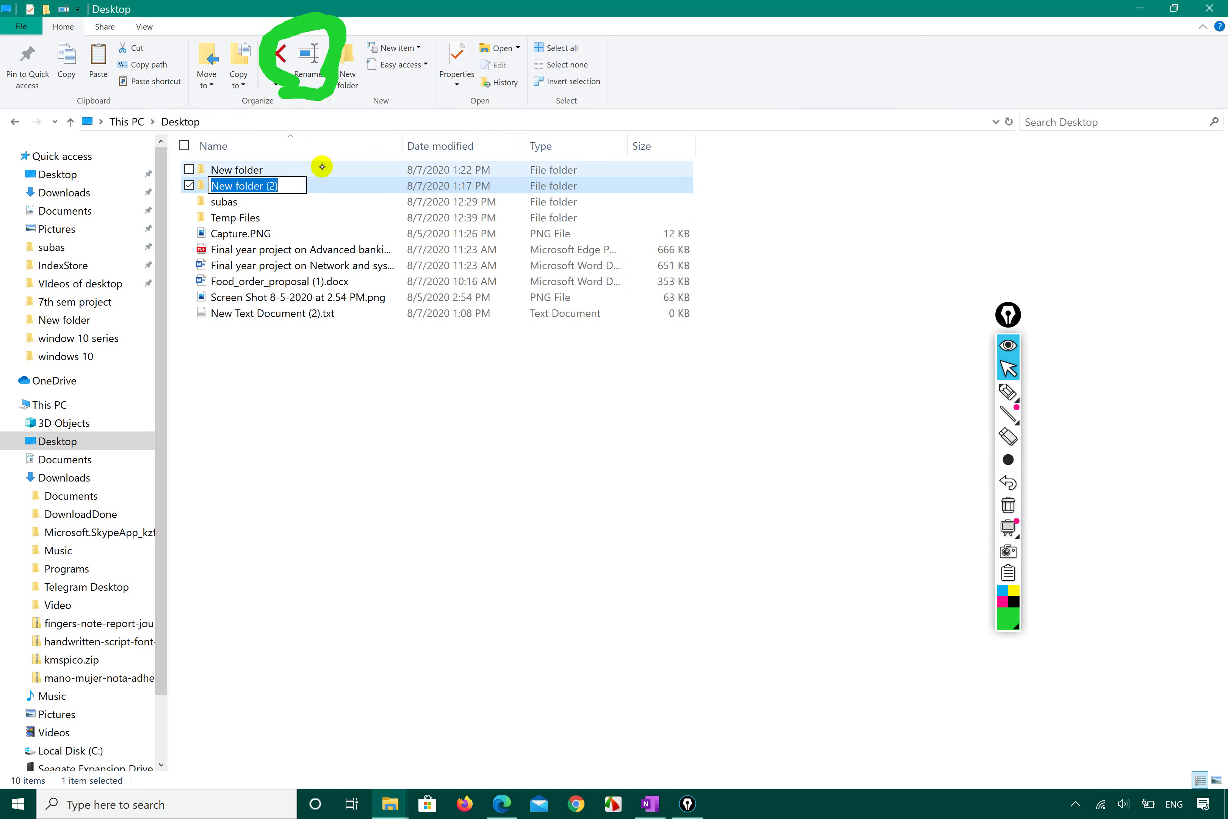
text(chaudhary)
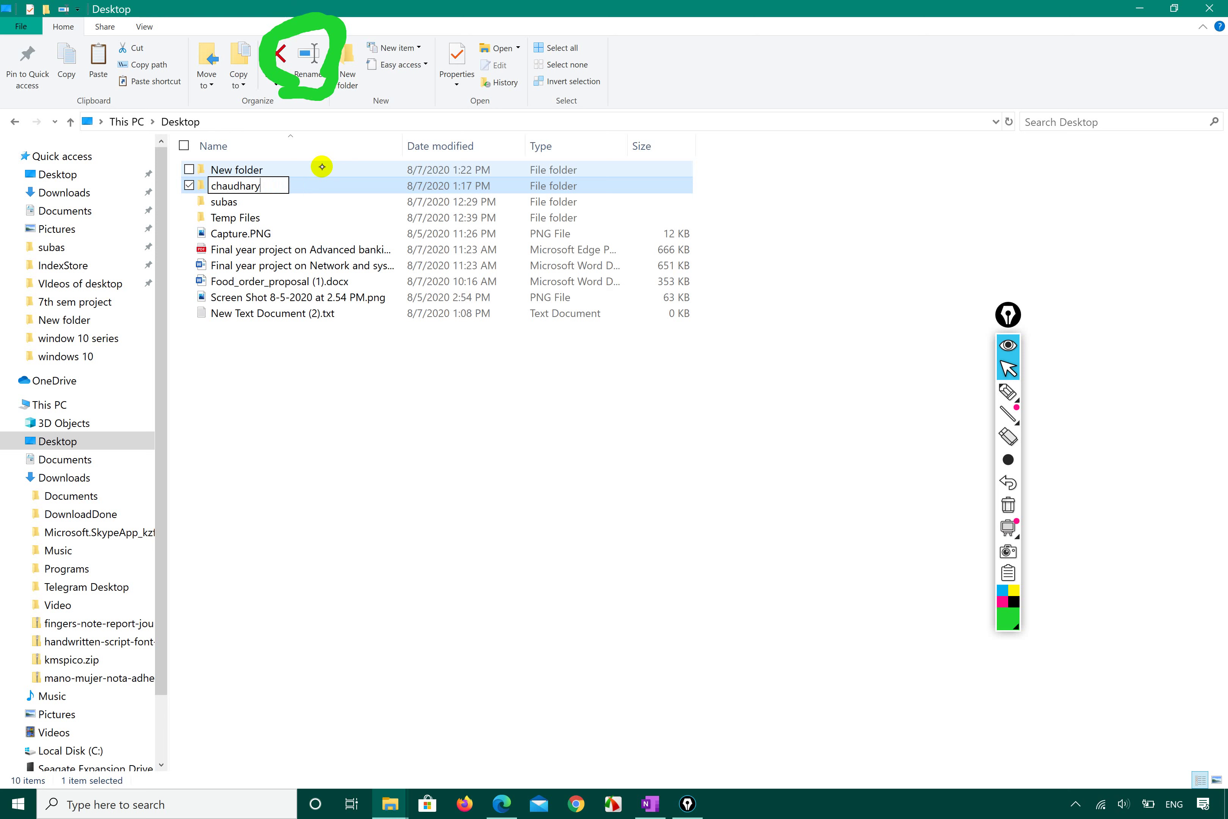
key(Return)
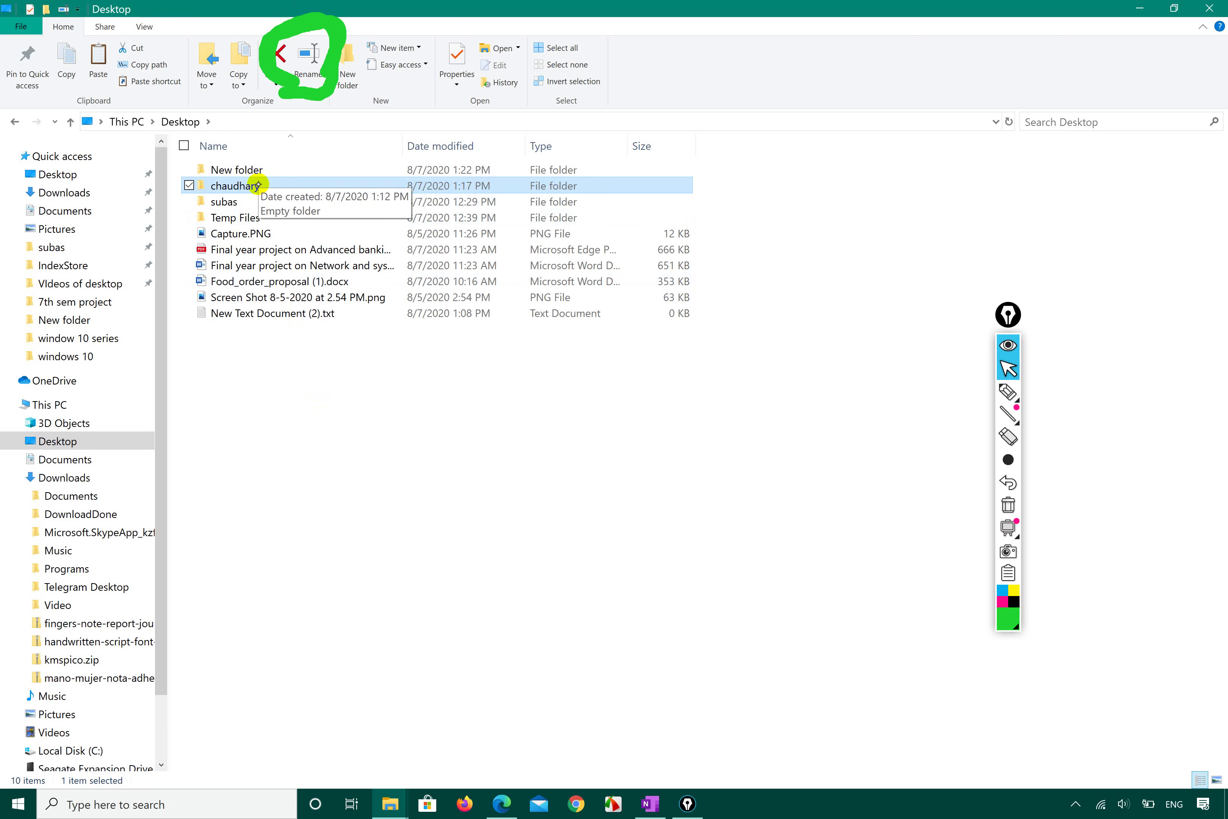
- Rename the selected folder as win
click(310, 58)
key(BackSpace)
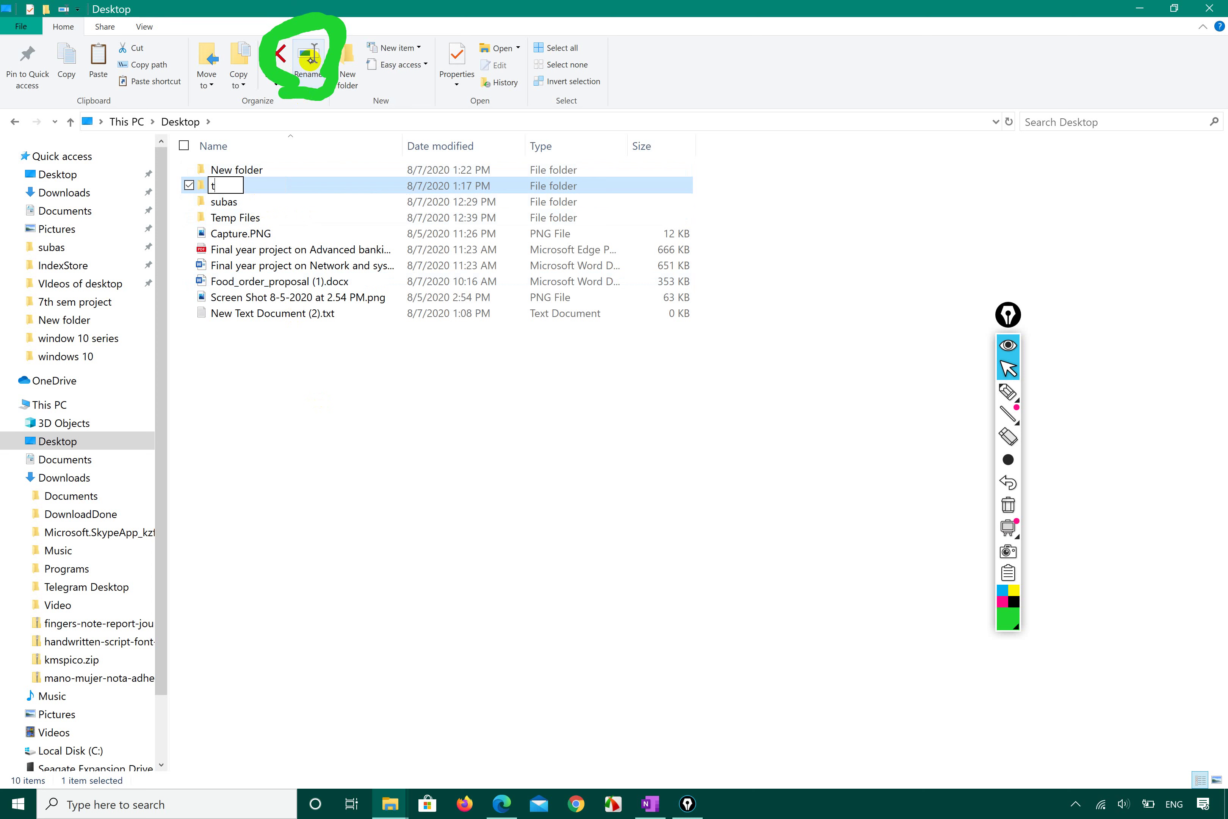
text(win)
key(Return)
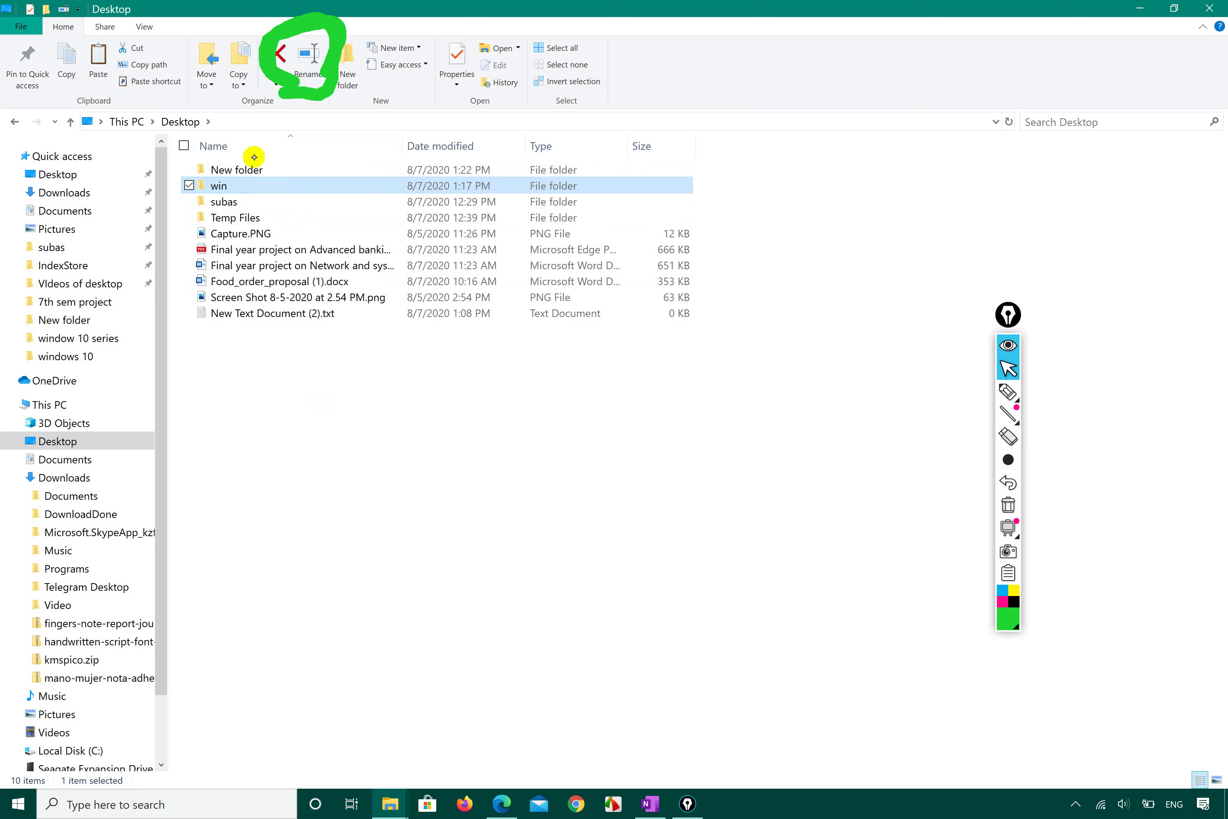
- Rename the win folder as linux through its context commands
right_click(247, 185)
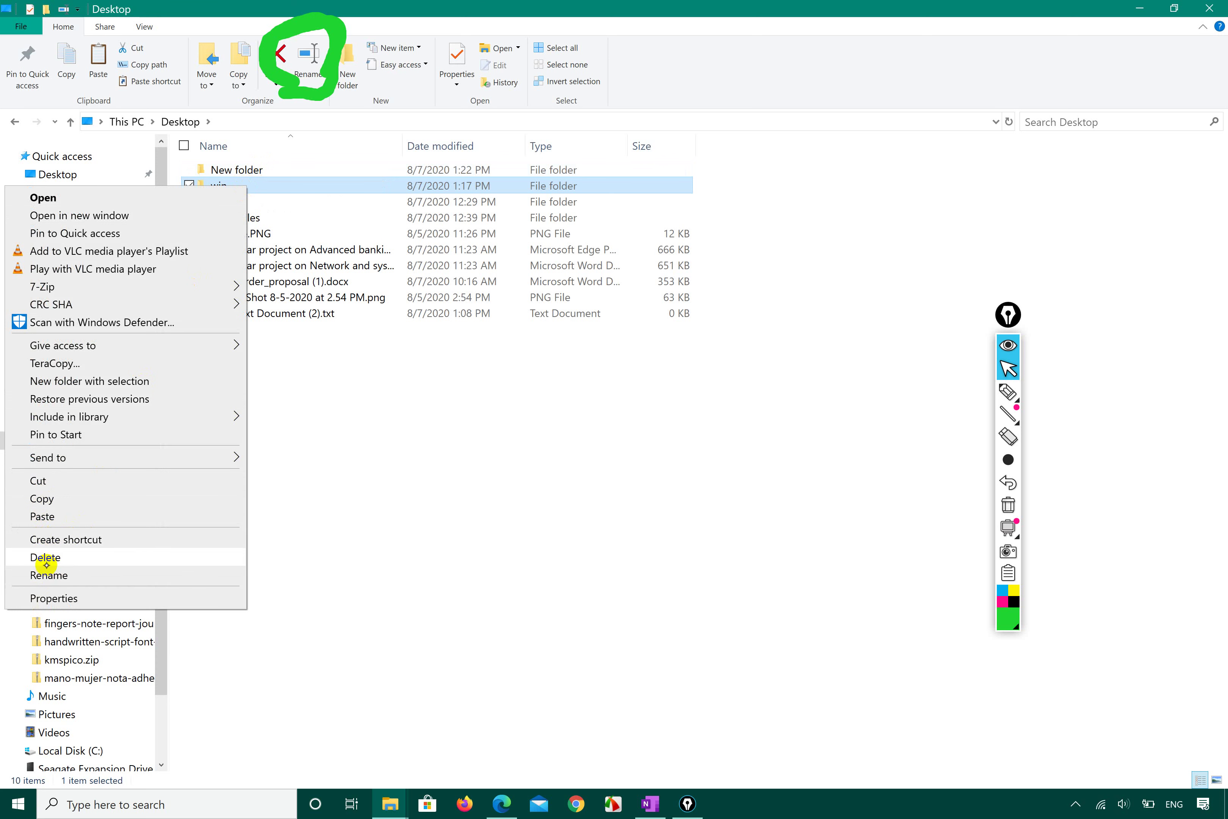
click(78, 574)
key(End)
key(BackSpace)
key(BackSpace)
key(BackSpace)
text(subash)
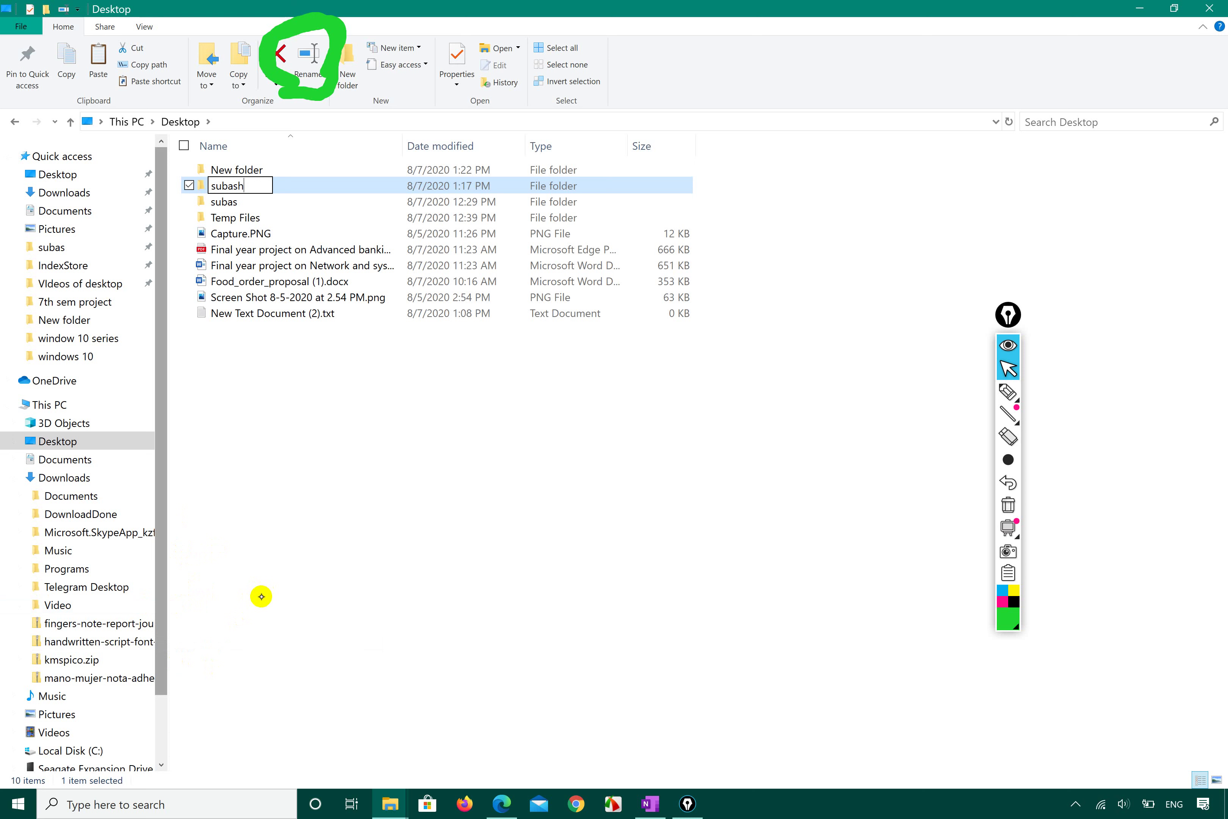
key(BackSpace)
key(BackSpace)
key(BackSpace)
key(BackSpace)
key(BackSpace)
key(BackSpace)
text(subash)
key(BackSpace)
key(BackSpace)
key(BackSpace)
key(BackSpace)
key(BackSpace)
key(BackSpace)
text(linux)
key(Return)
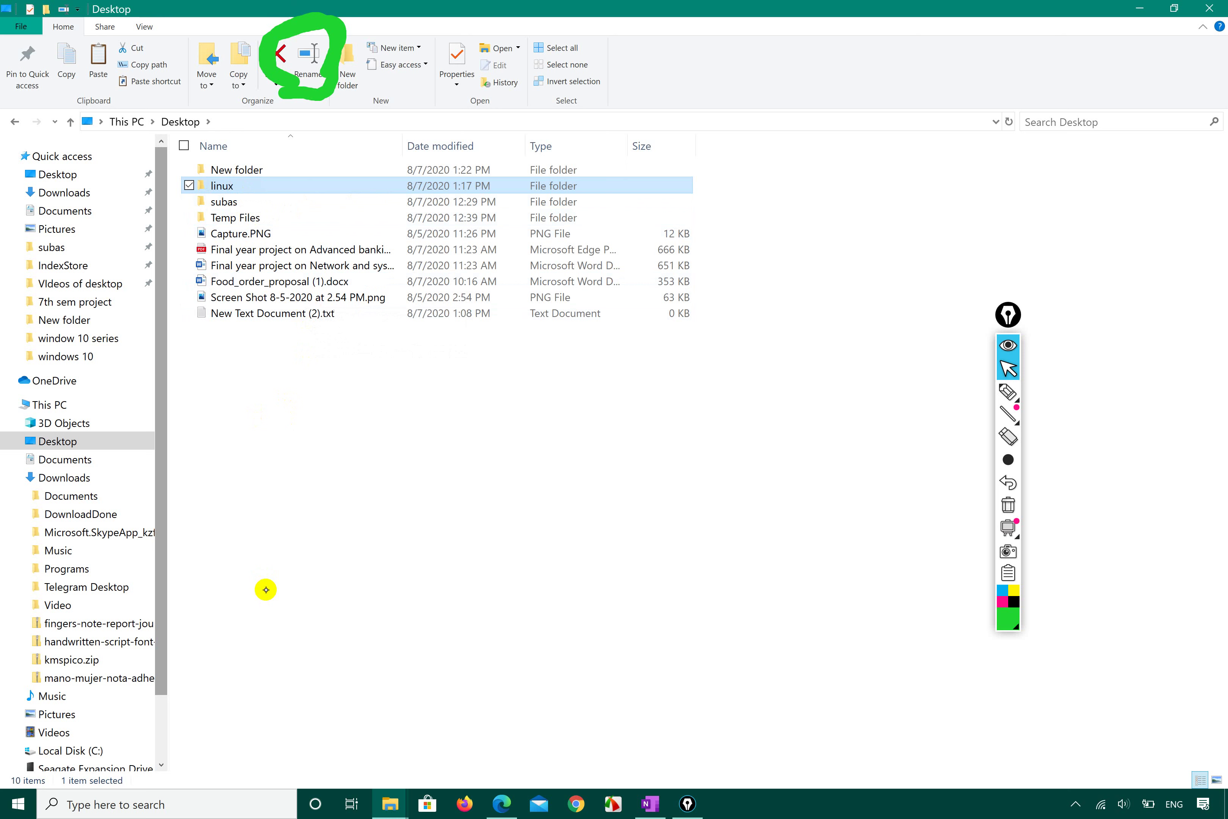
key(F2)
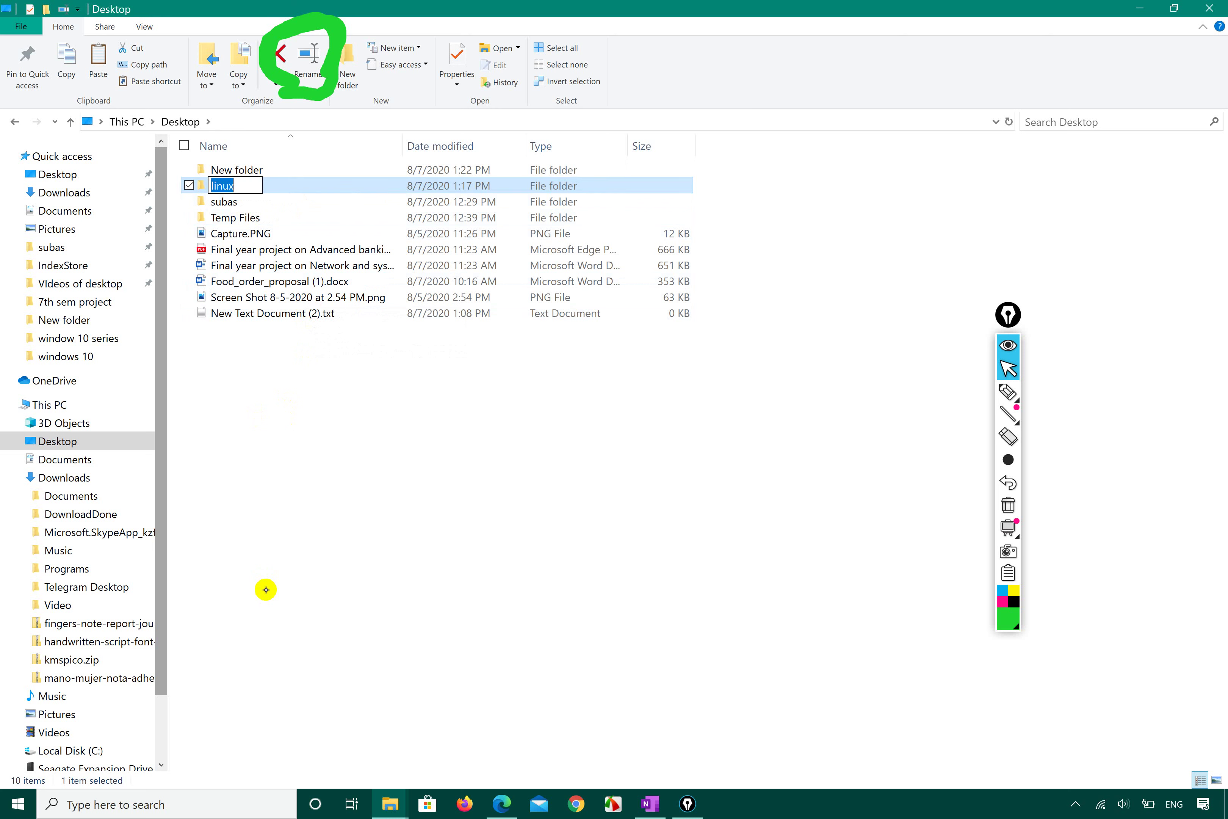
click(342, 582)
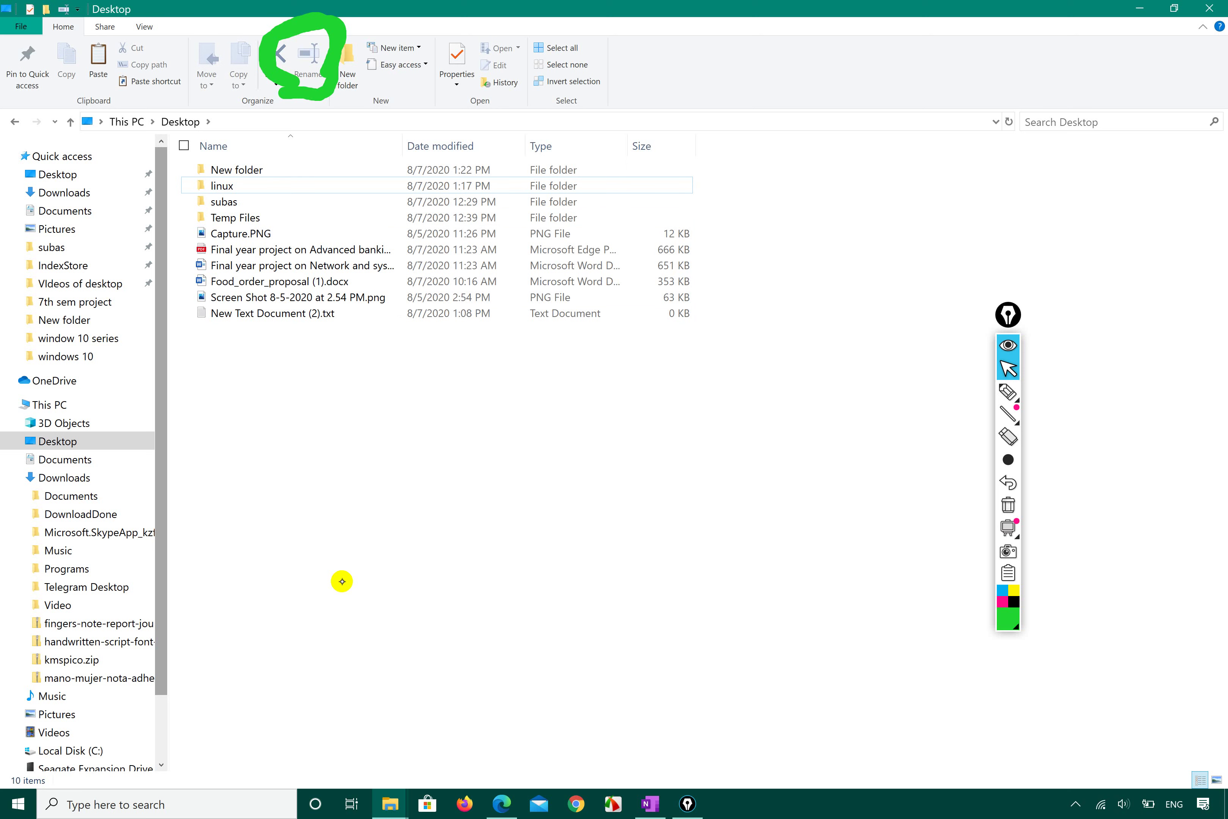
click(247, 191)
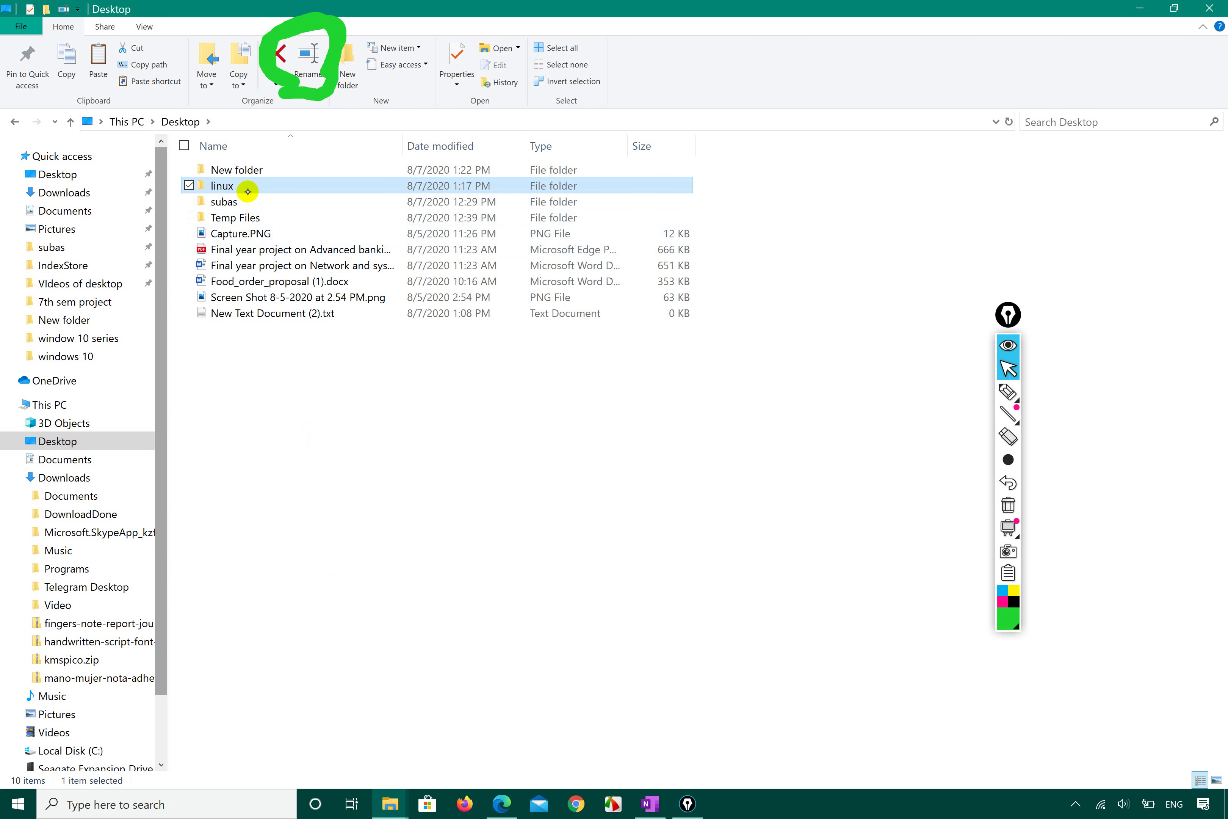
key(XF86MonBrightnessUp)
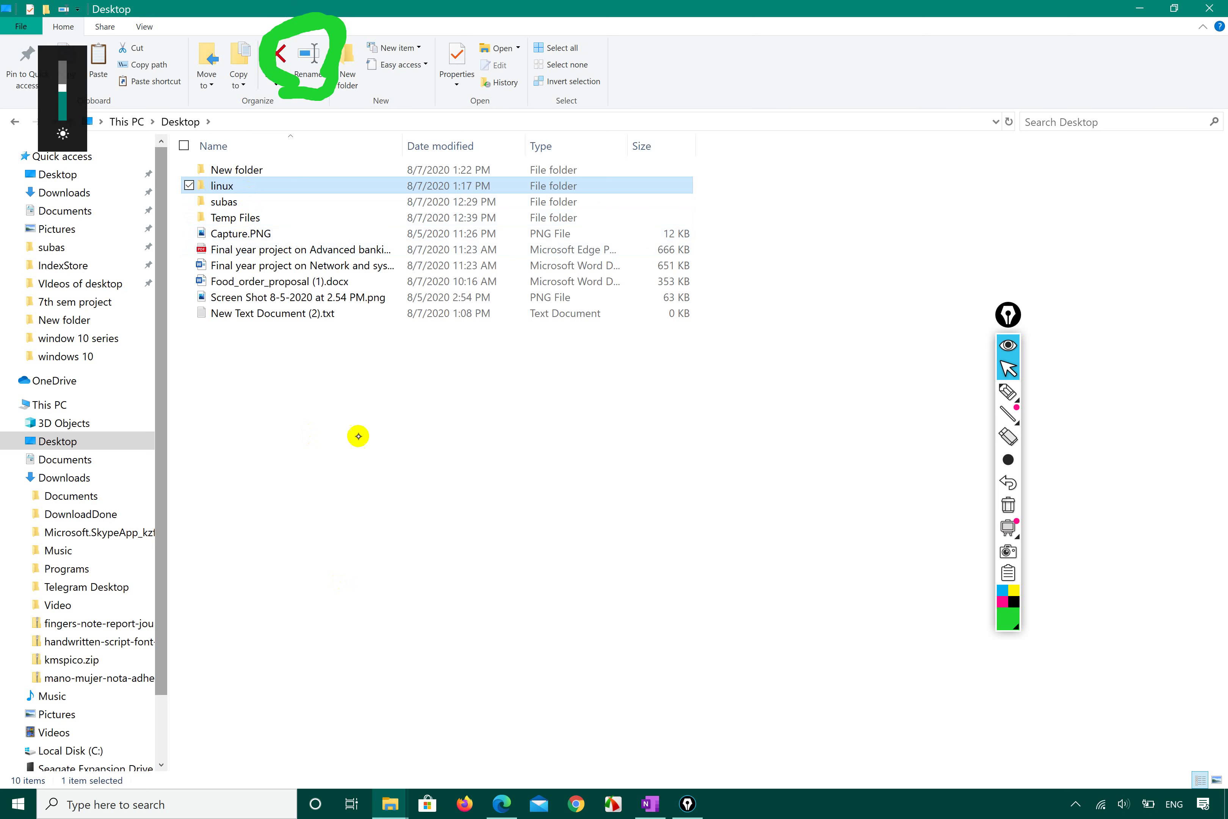
click(358, 438)
- Clear the green Epic Pen circle around the Rename command and return to the normal cursor
mouse_move(1017, 467)
click(1008, 505)
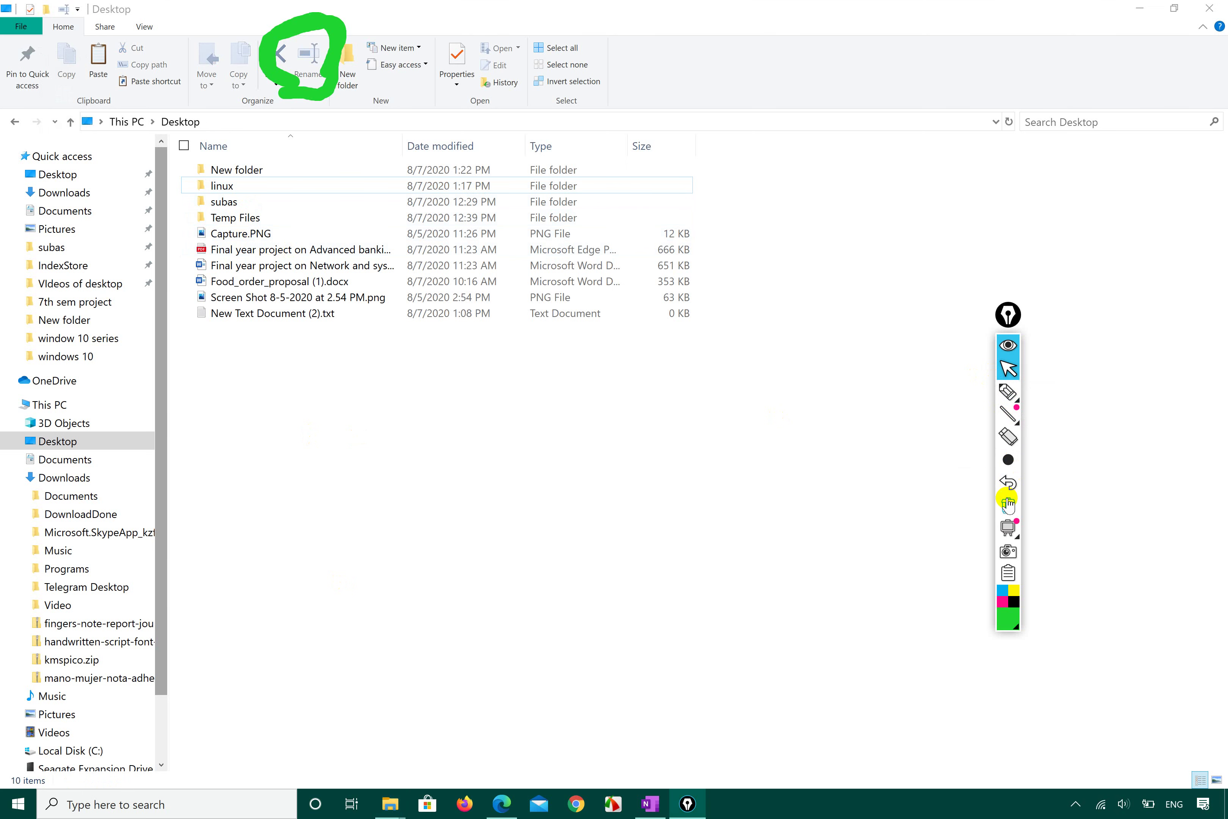
click(1008, 368)
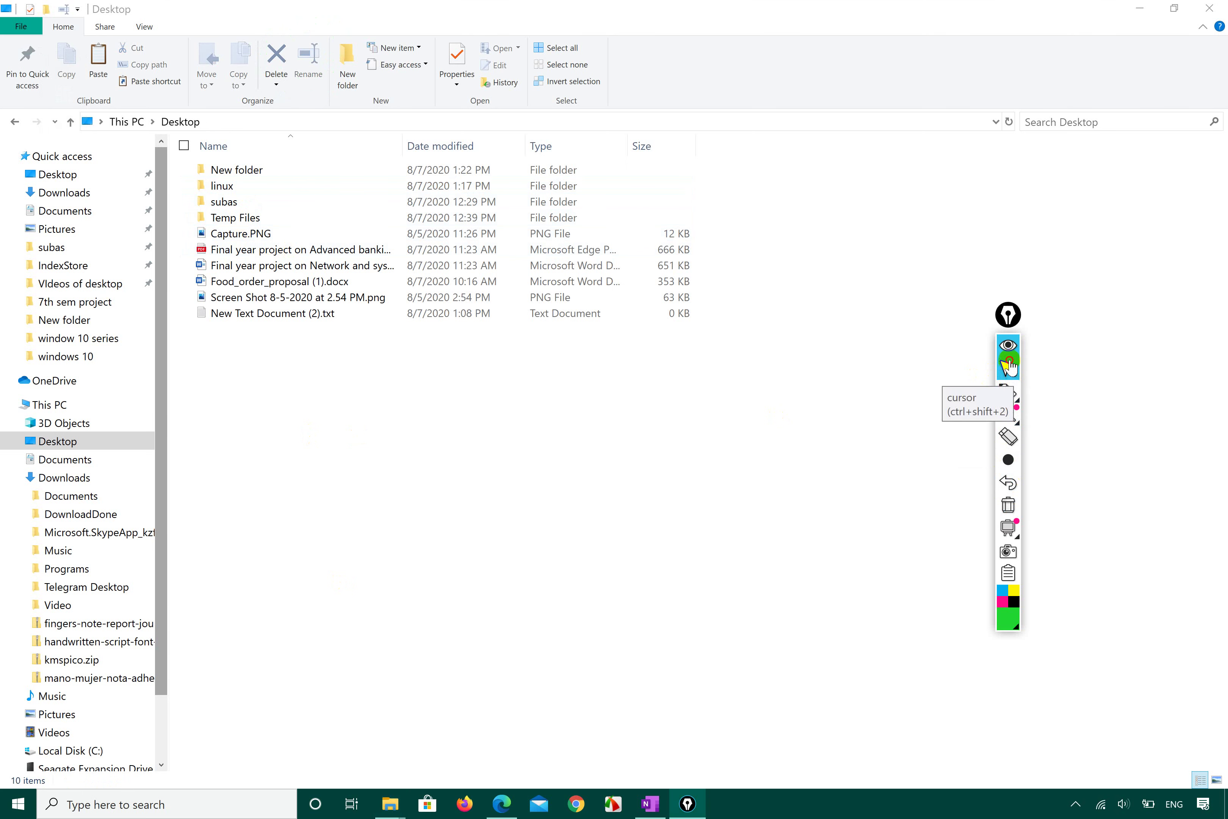
- View the delete options for New folder and reverse the name sort order of the Desktop list
click(265, 171)
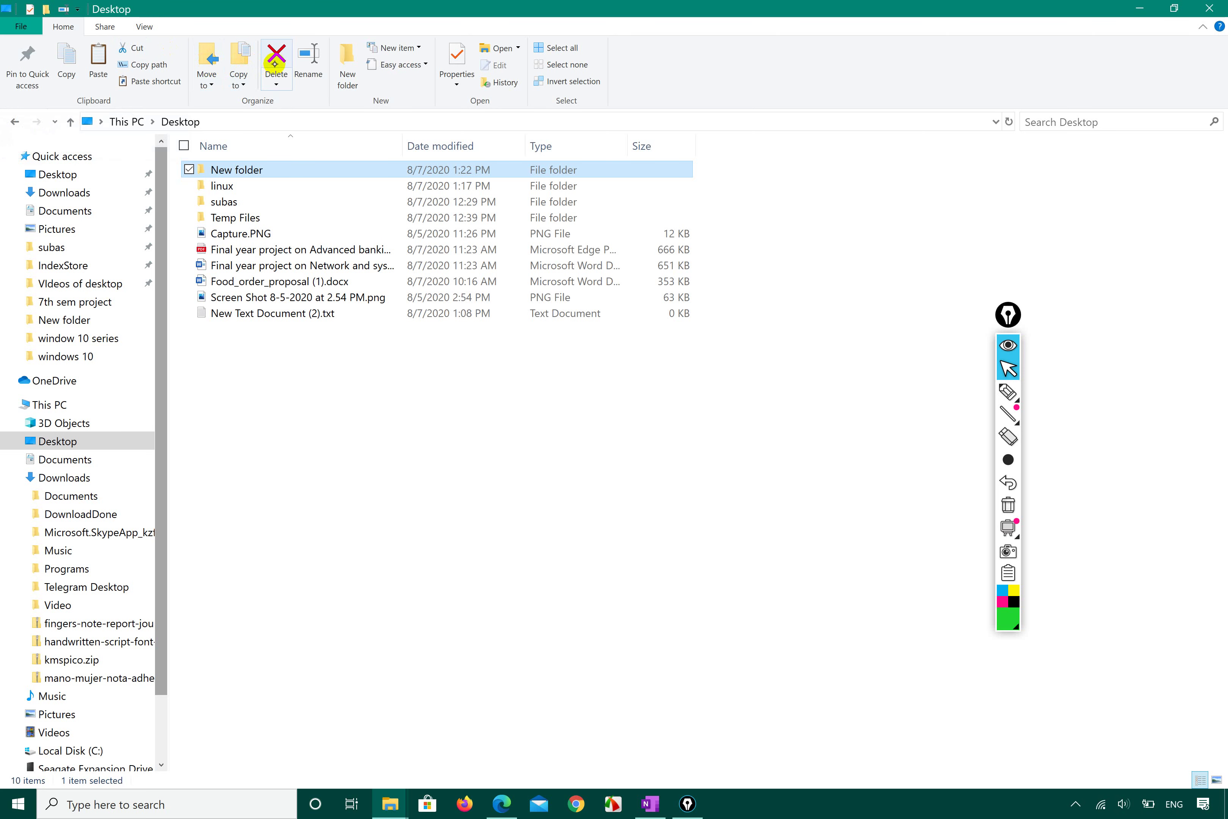
click(275, 84)
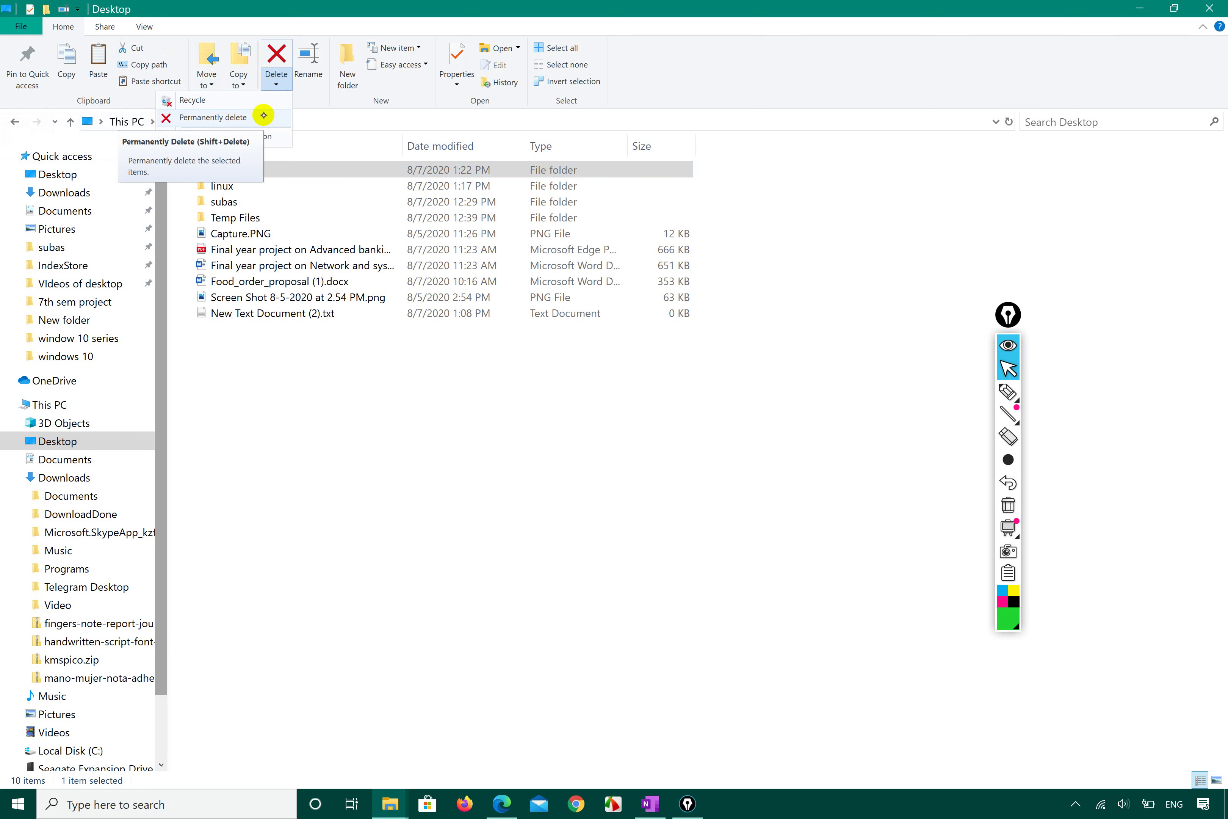
click(317, 70)
click(344, 143)
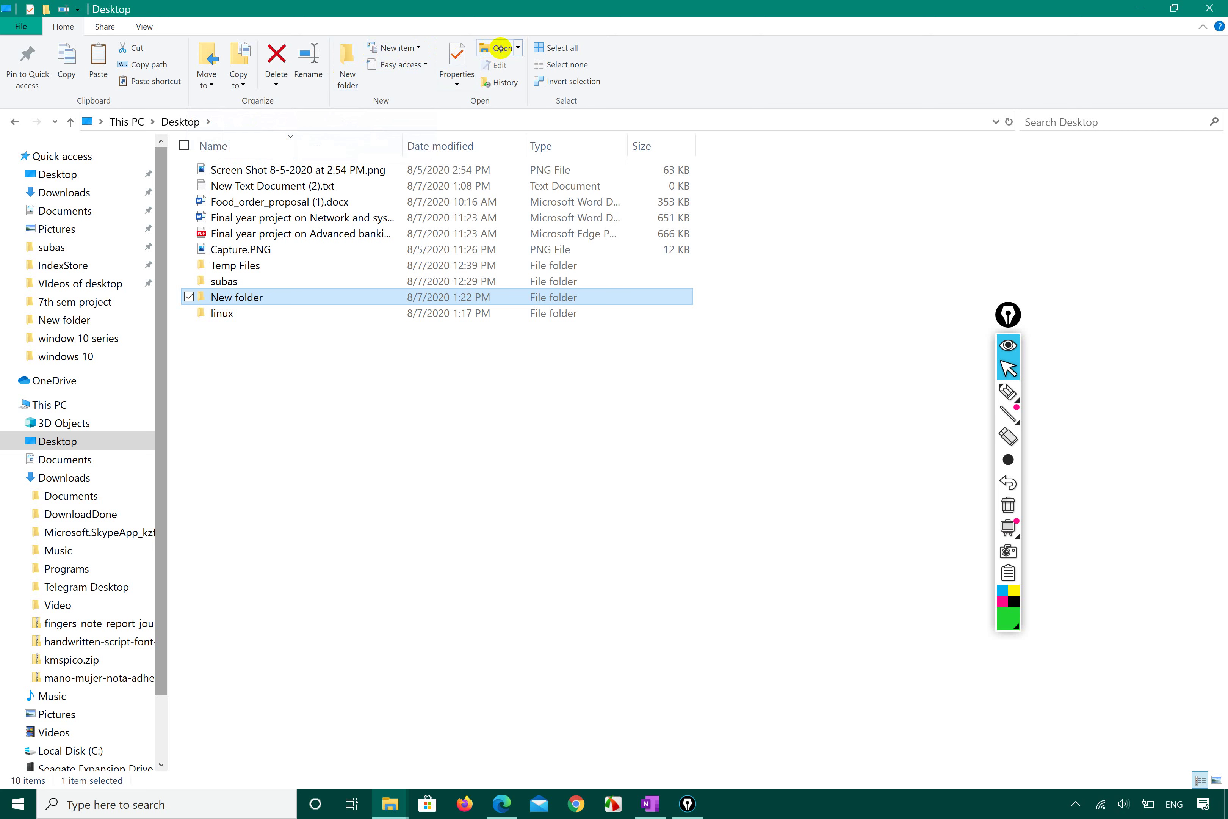
- View the available opening options and the context commands for New folder on the Desktop
click(518, 47)
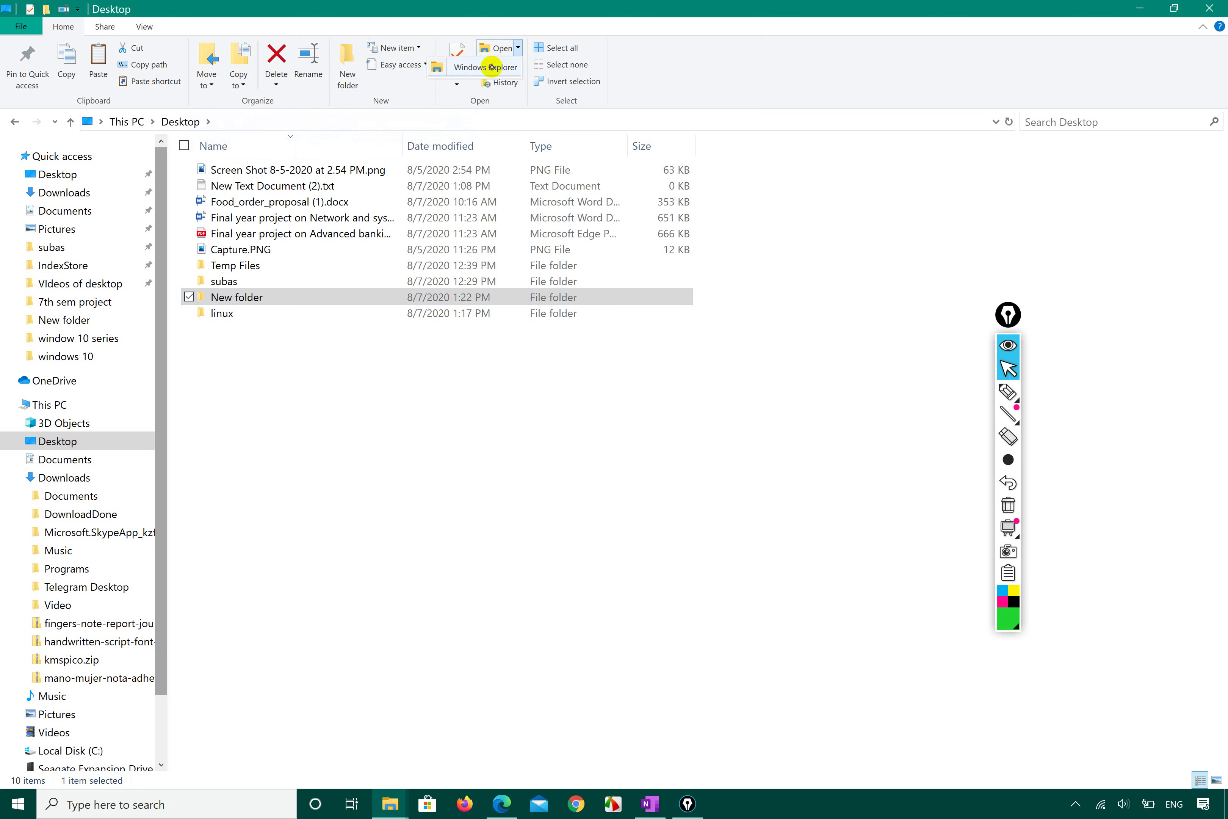
click(434, 484)
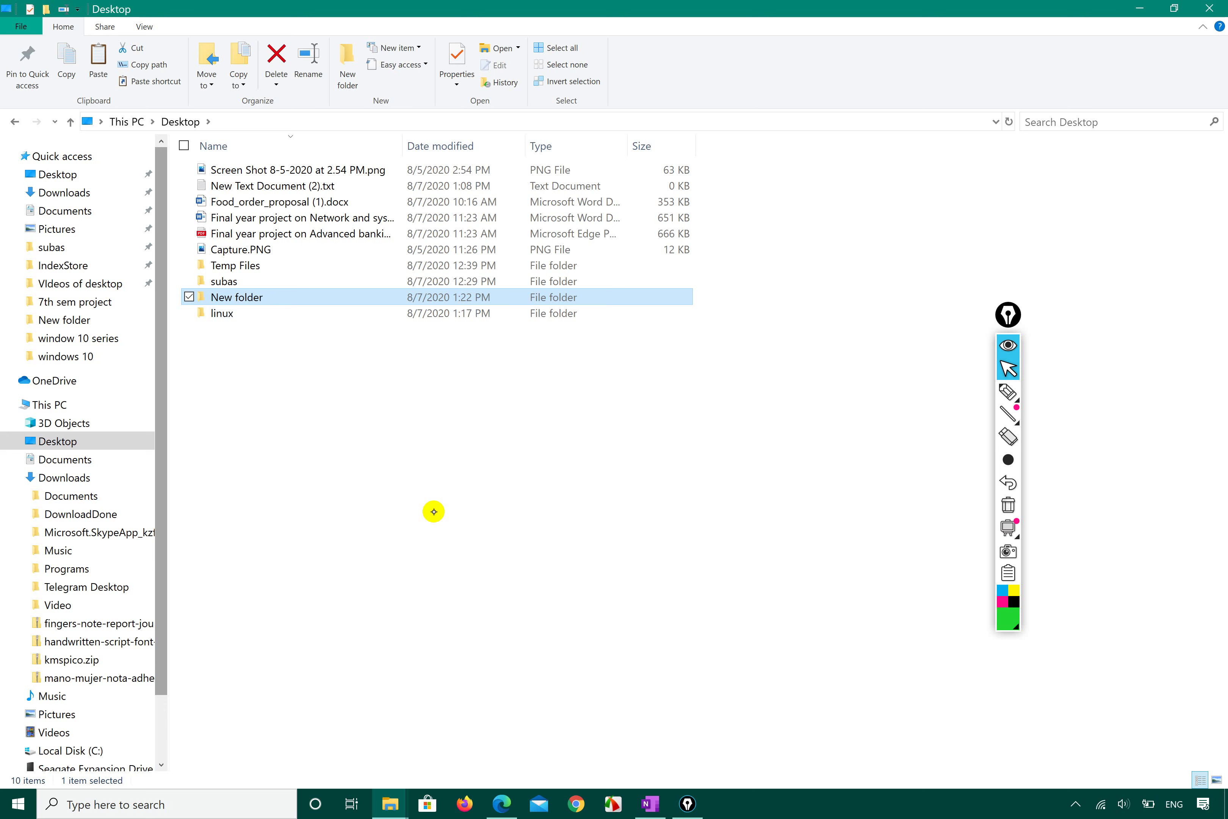
right_click(276, 291)
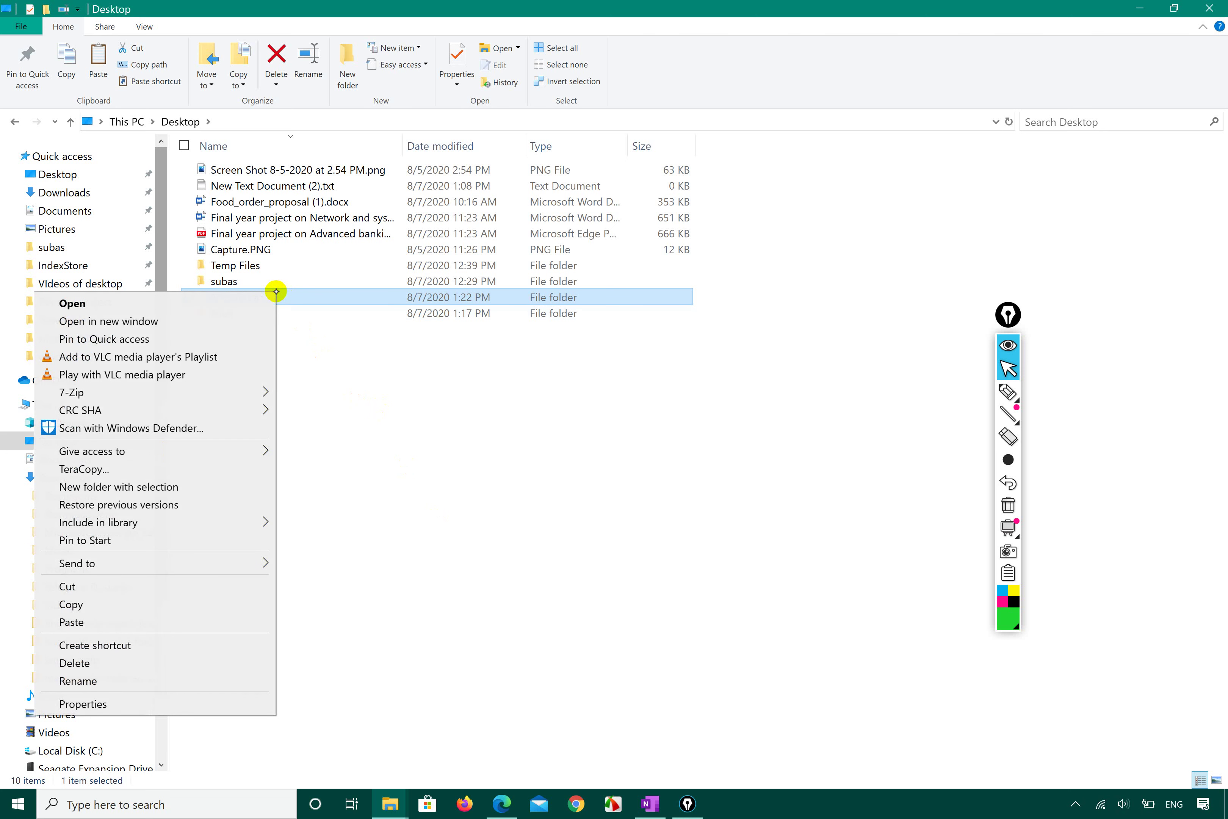
click(375, 503)
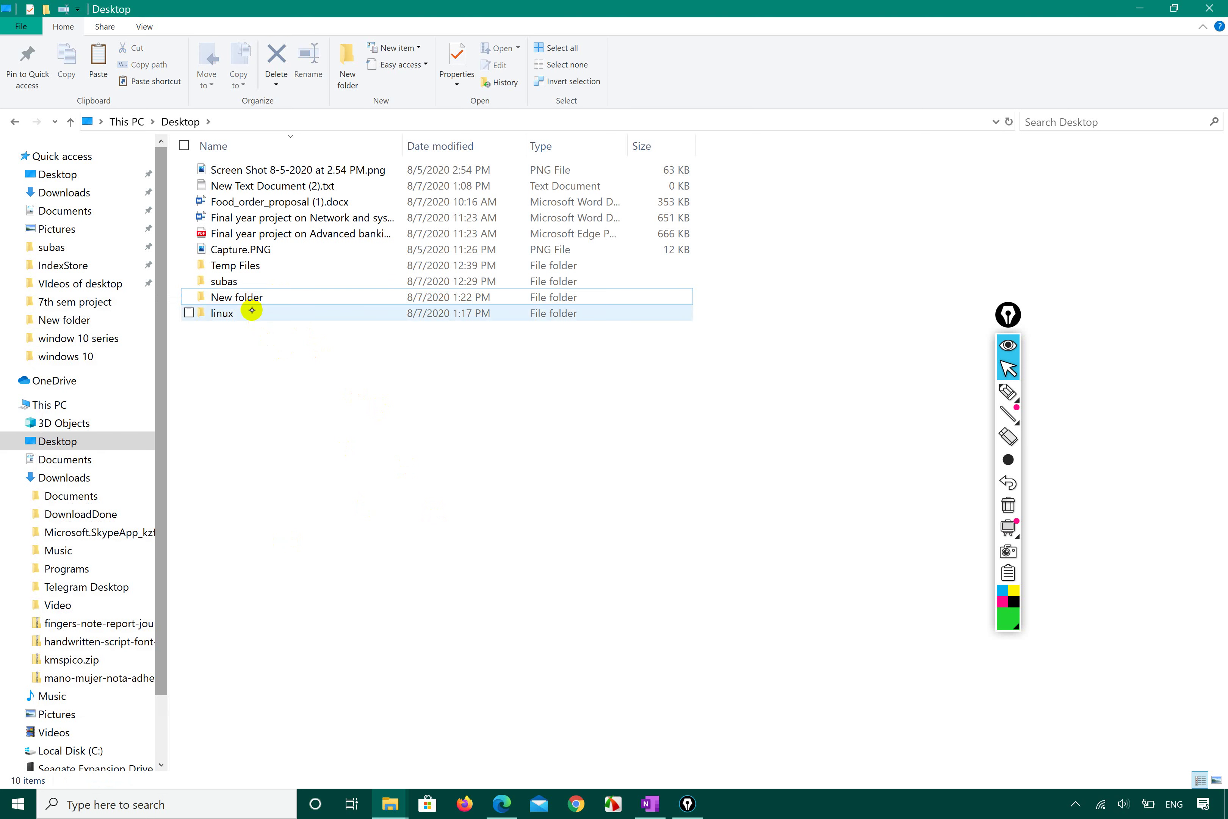
click(253, 298)
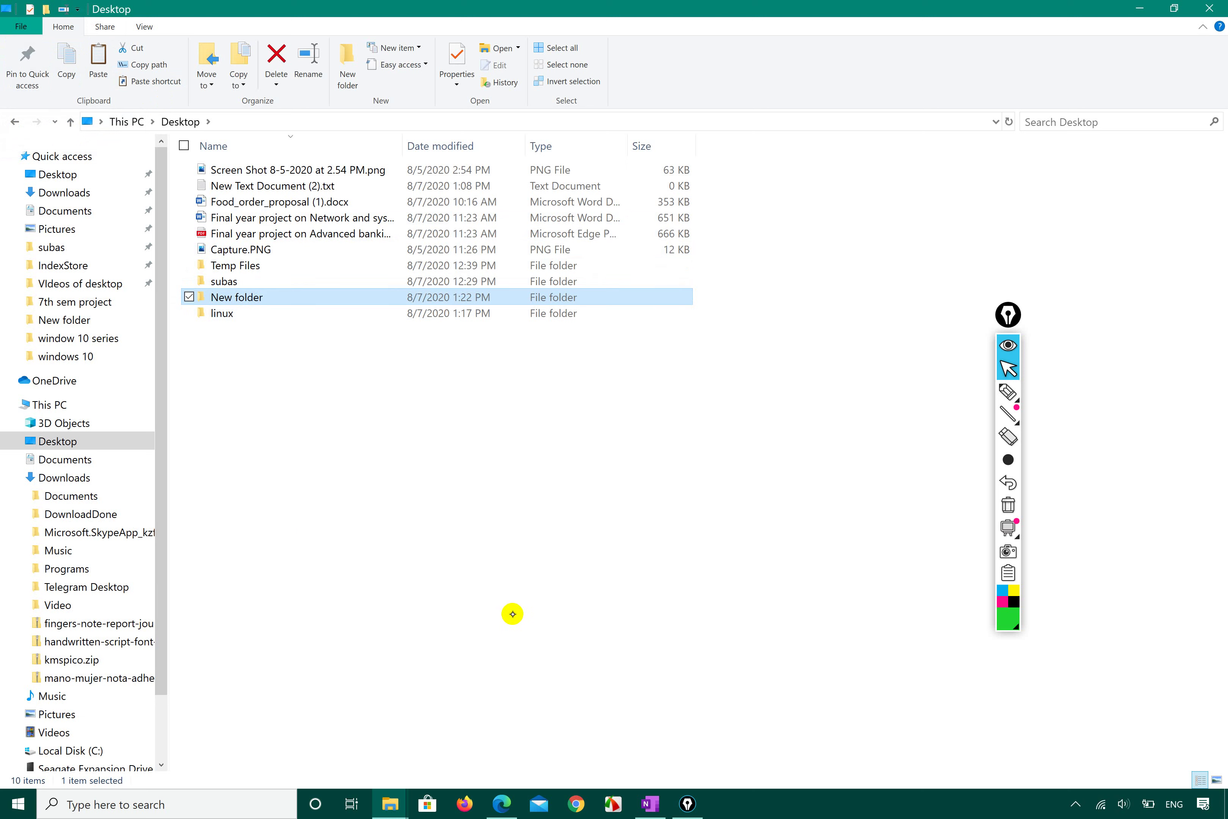
click(260, 249)
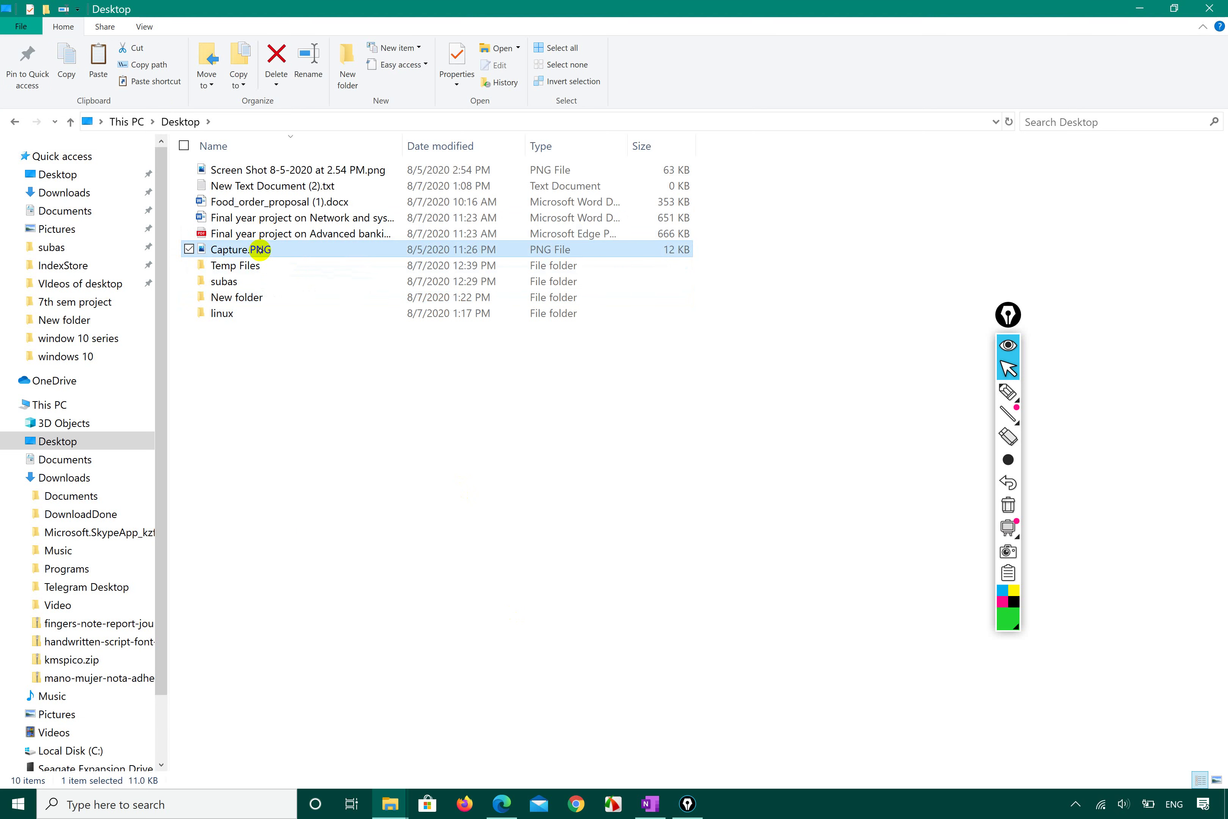
click(260, 250)
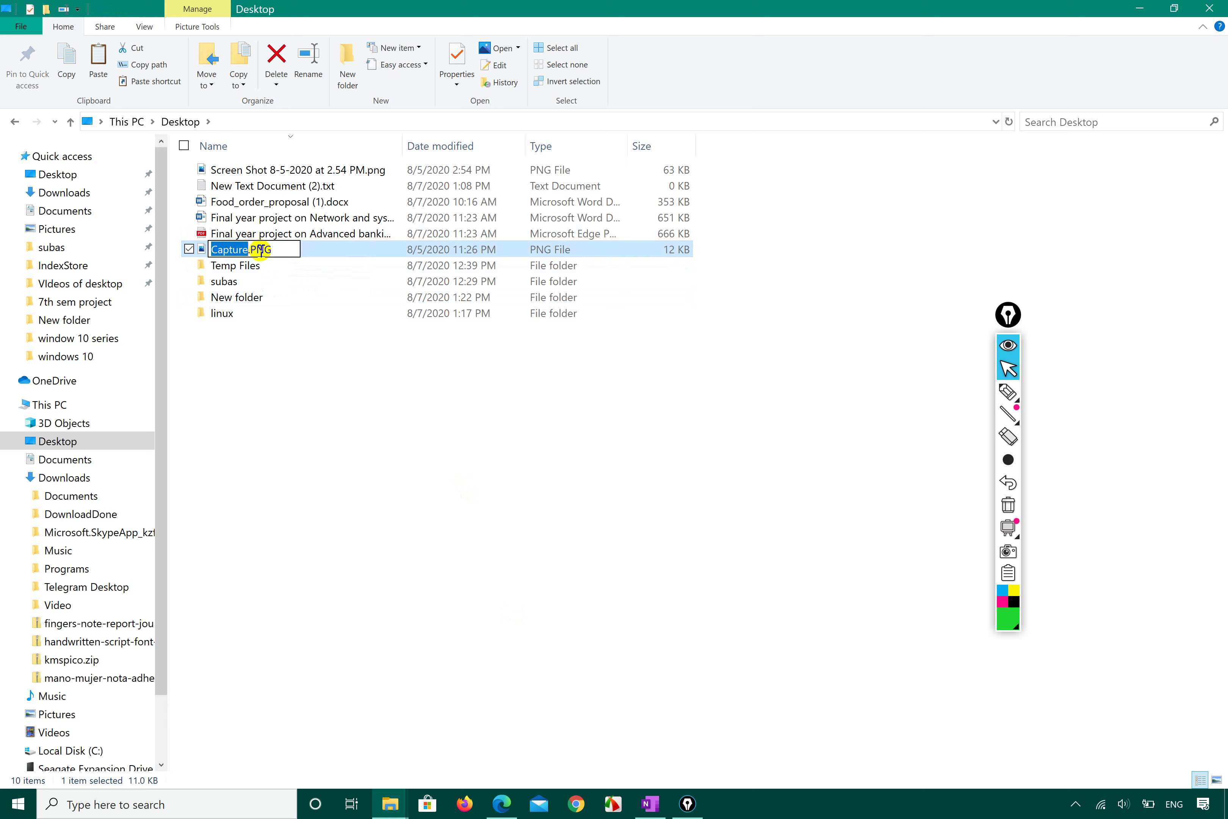
key(BackSpace)
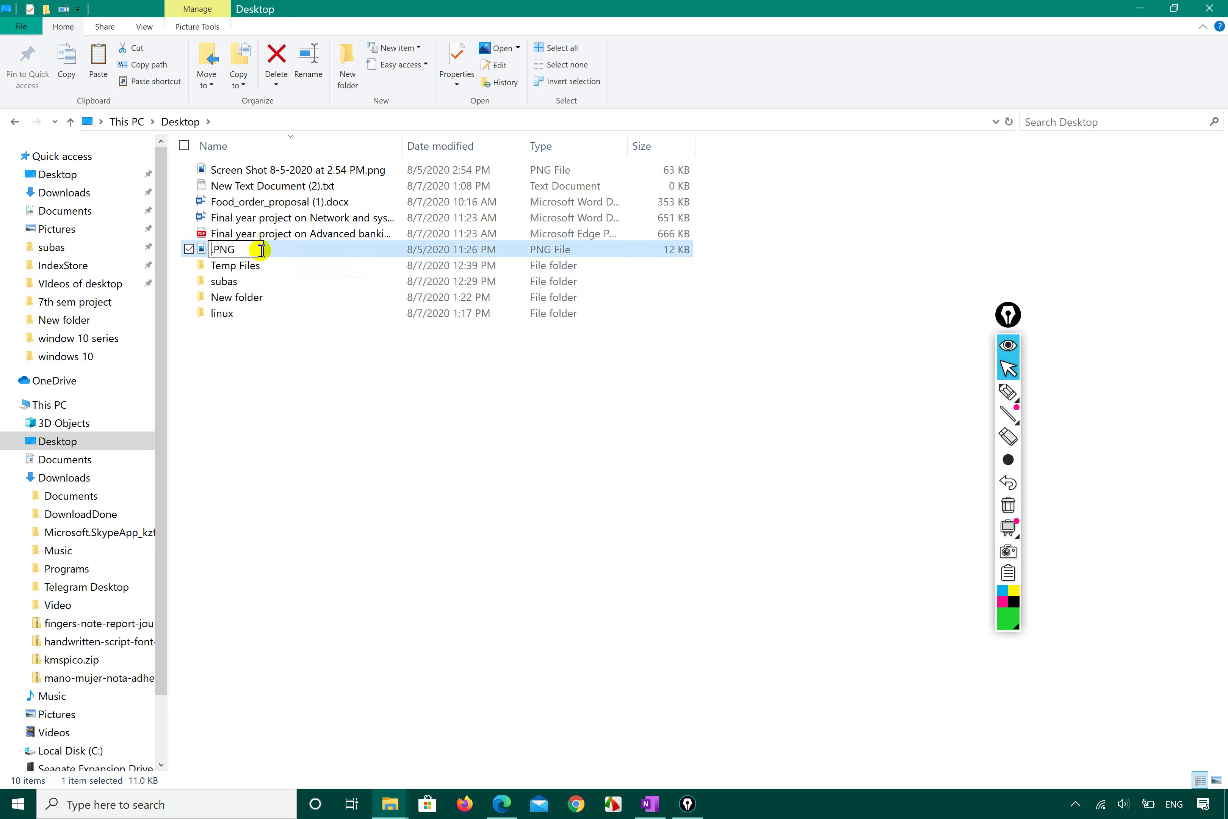
key(Escape)
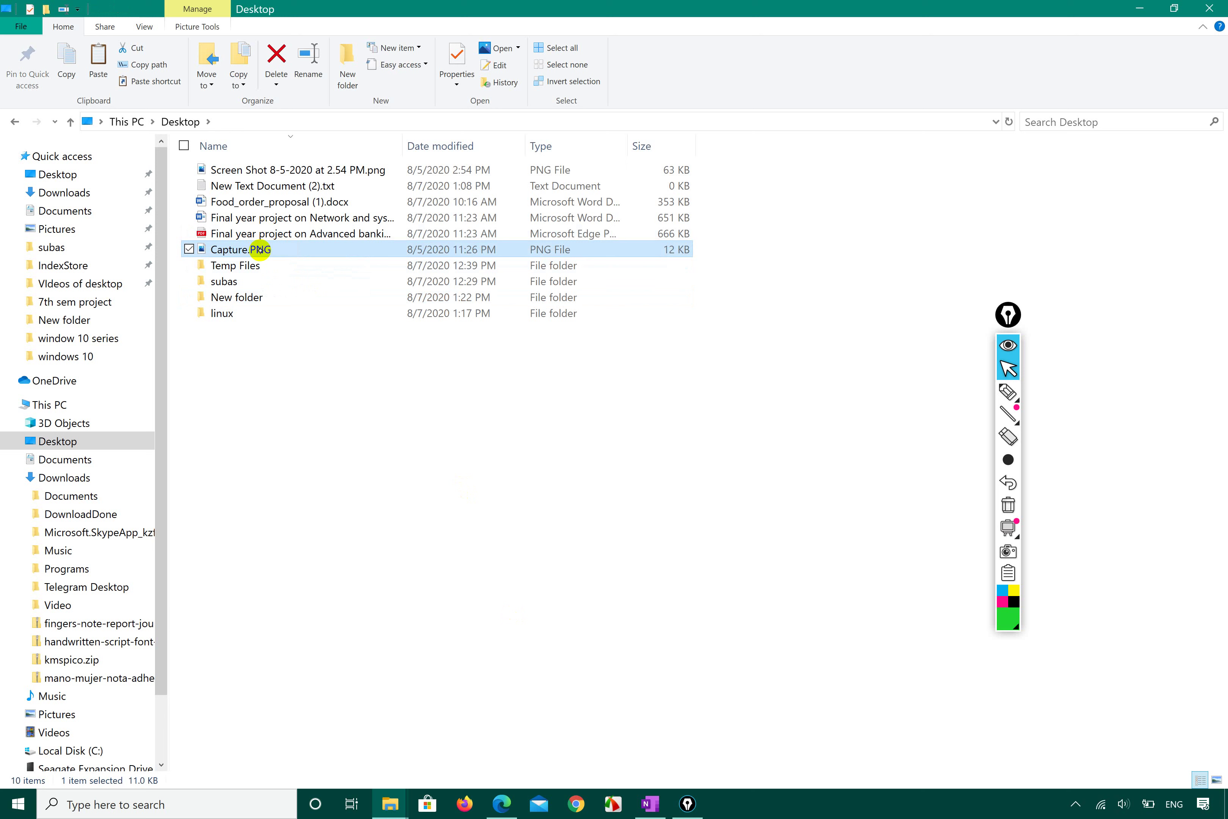
- Rename the selected Capture.PNG file as aafno pic.PNG
click(260, 250)
key(BackSpace)
text(aafno pic)
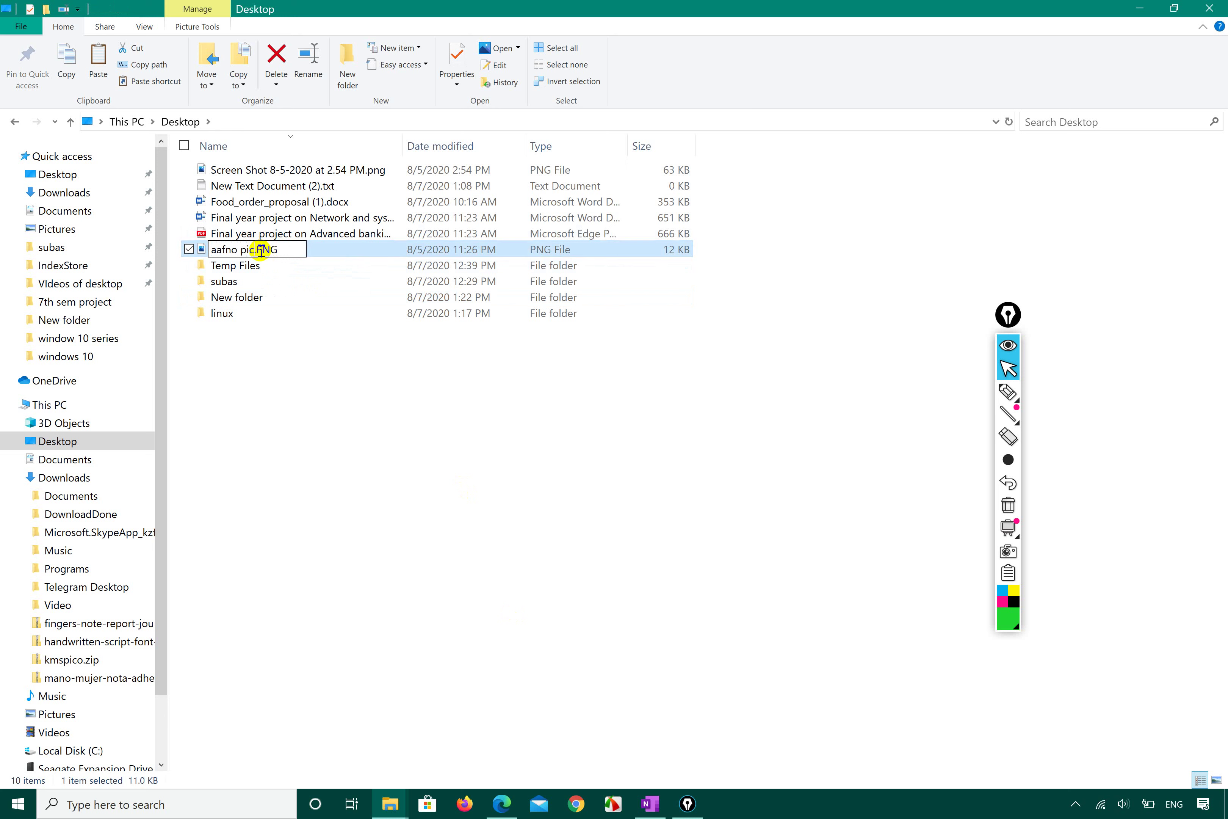
key(Return)
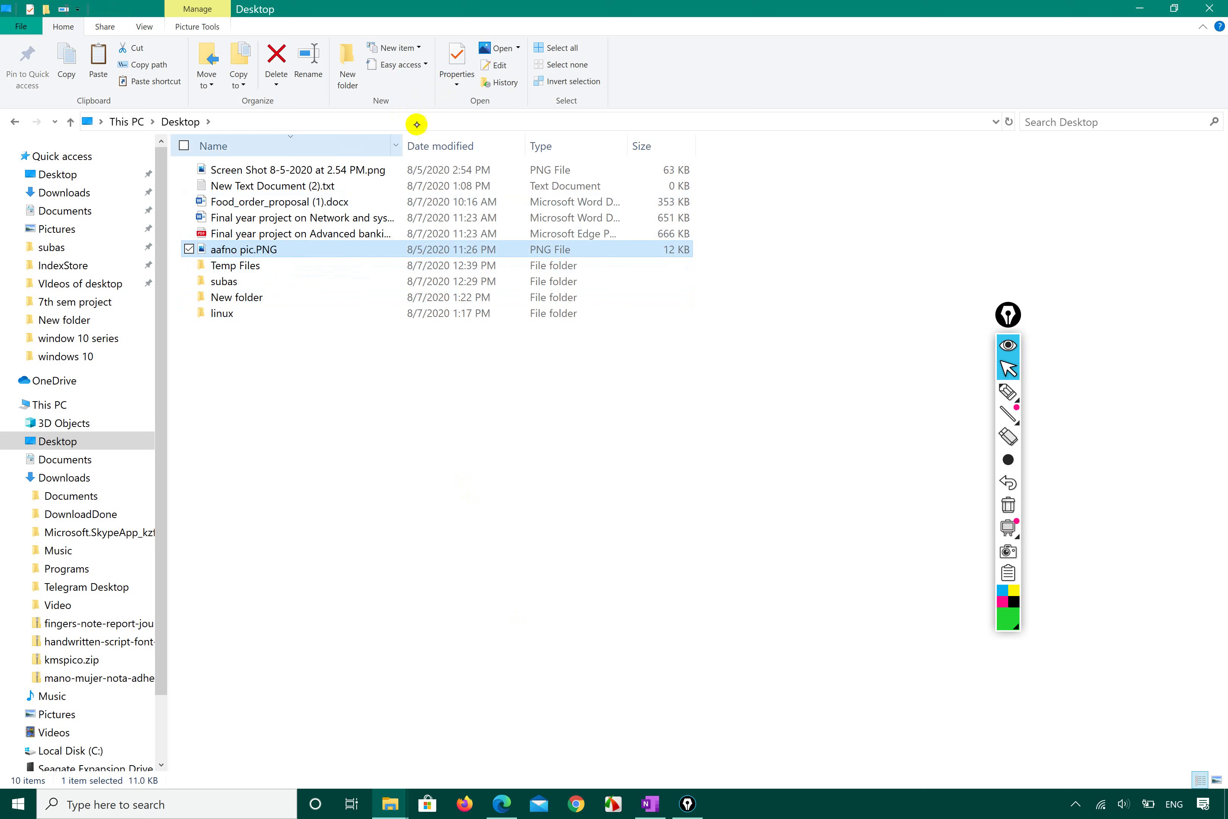
- View the context commands, properties and available opening apps for aafno pic.PNG, leaving the file unselected
right_click(318, 248)
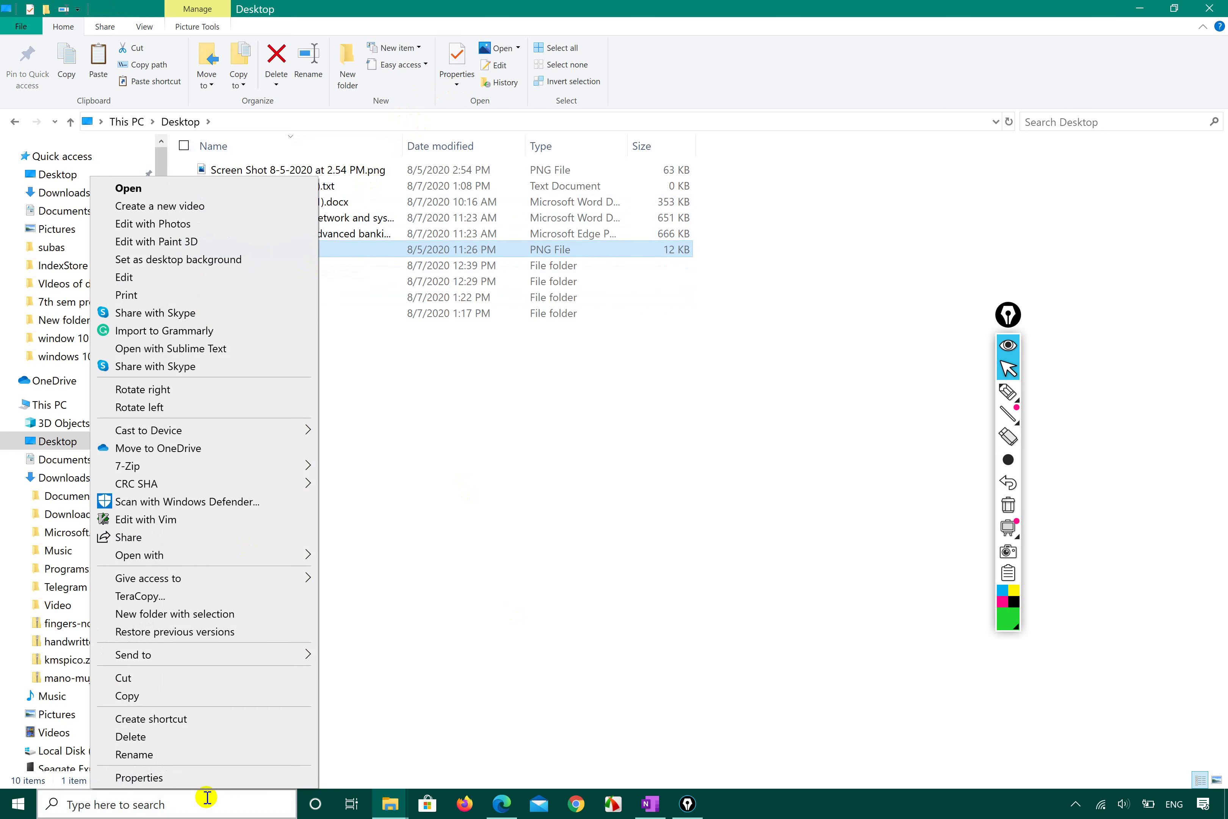
click(492, 406)
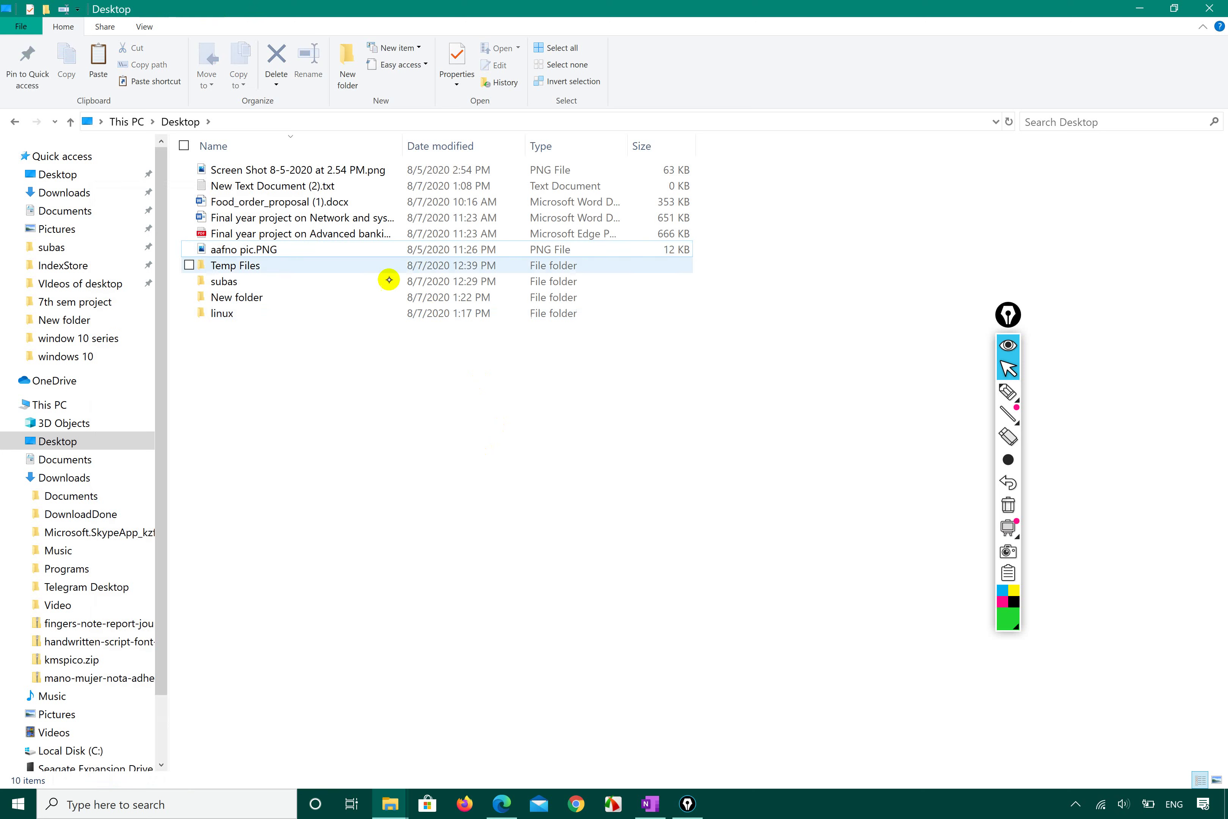
click(455, 63)
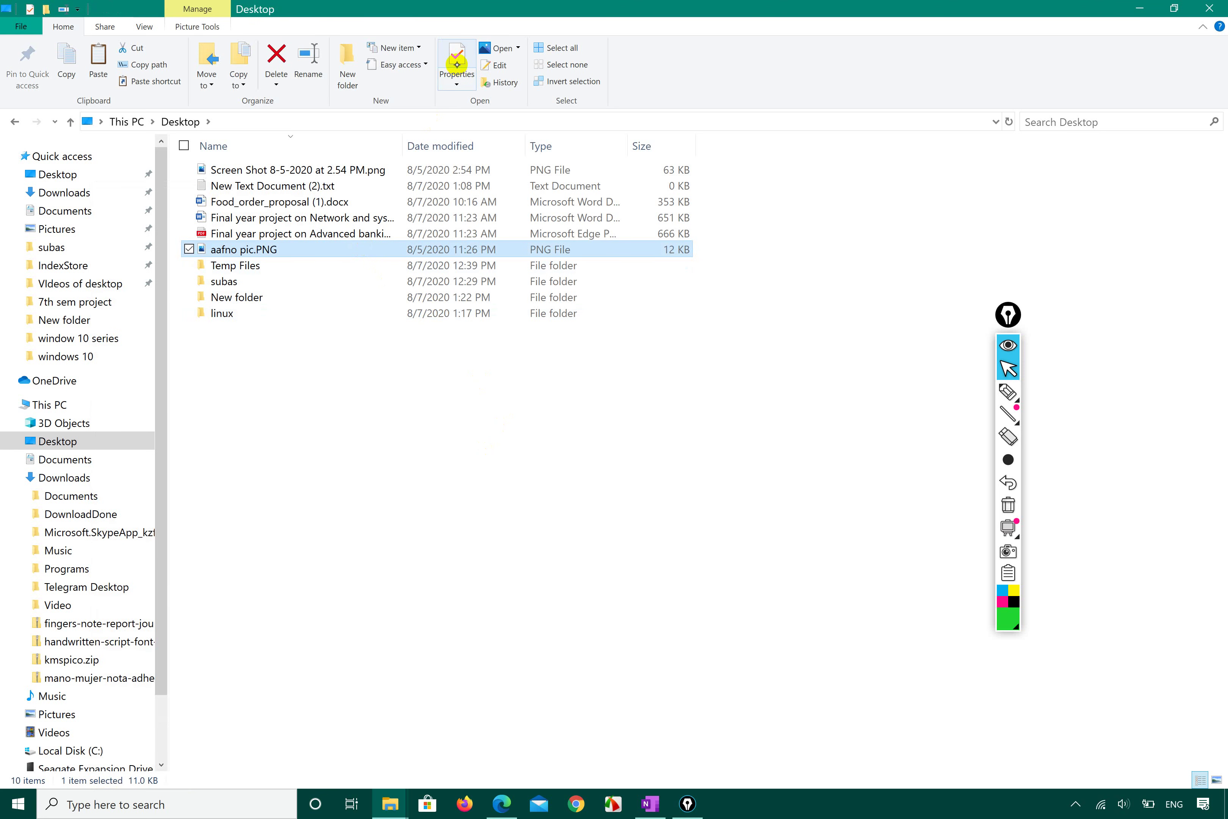
click(722, 75)
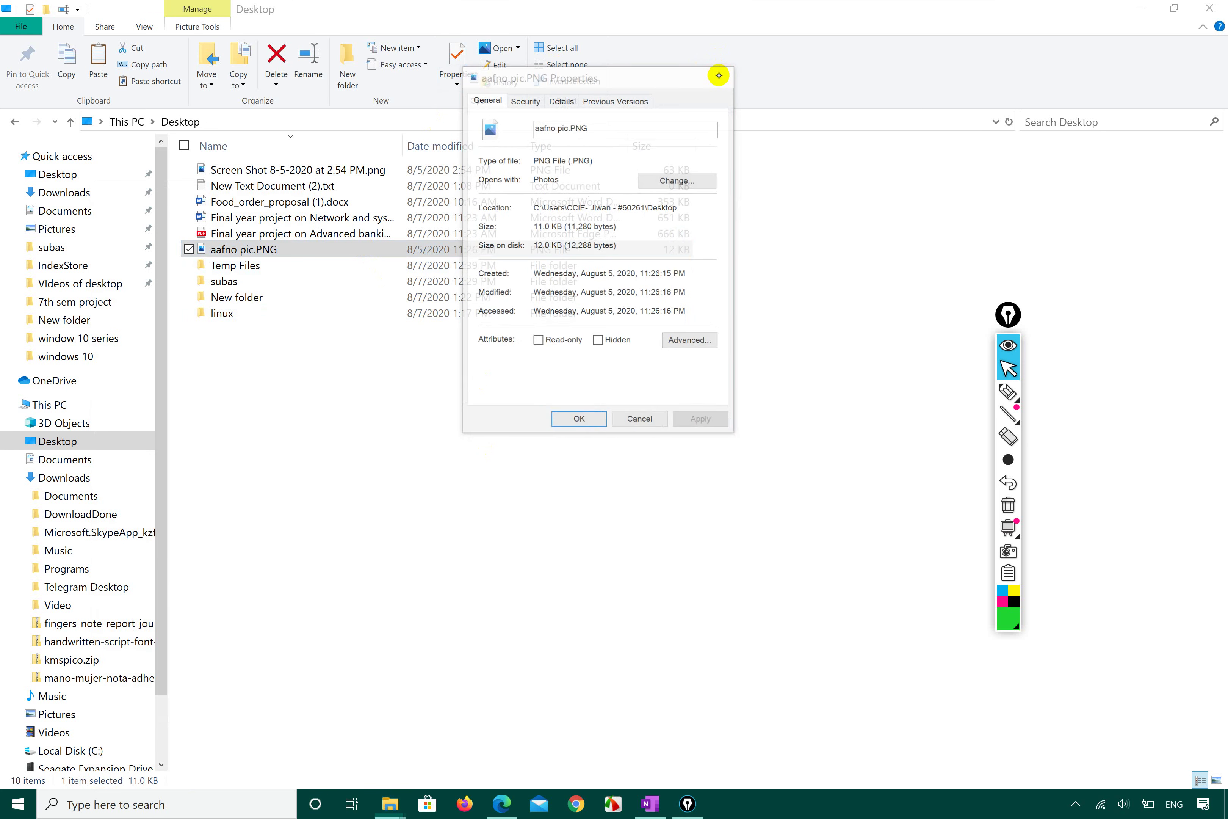
click(518, 46)
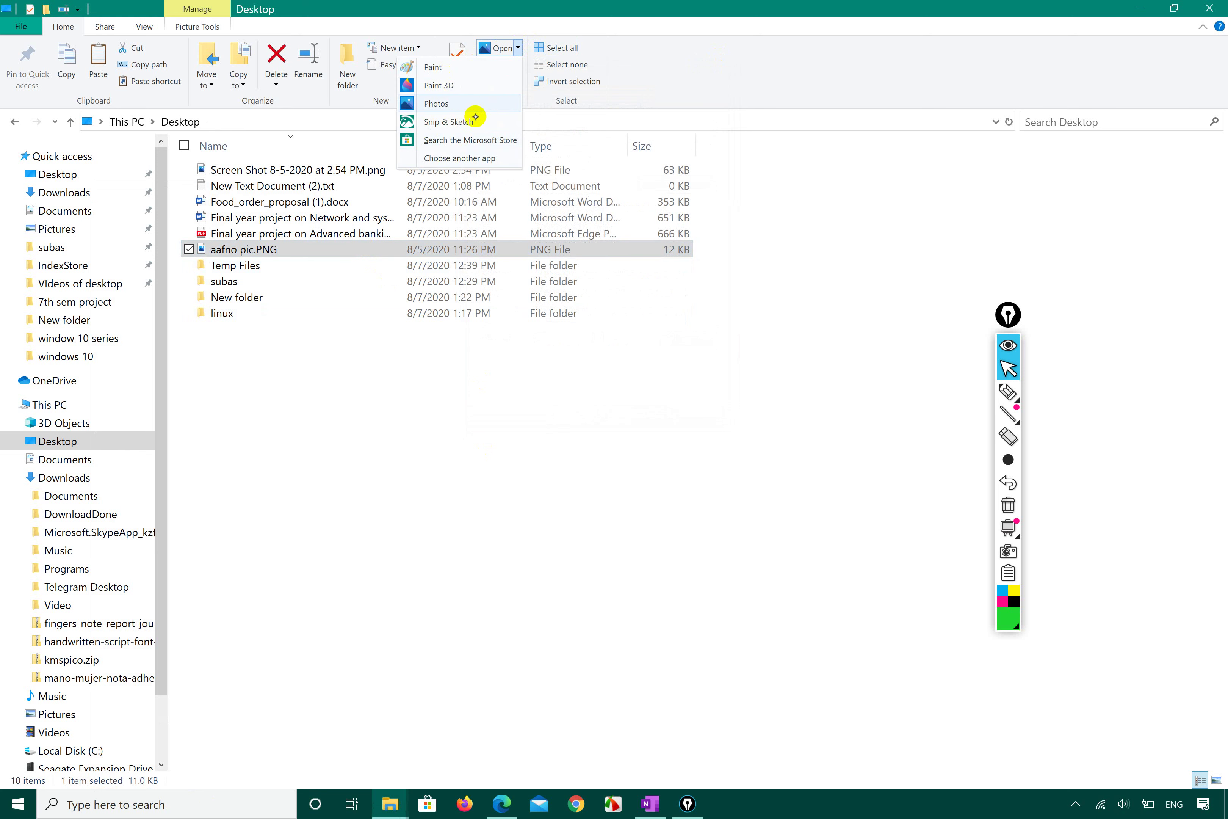
click(342, 385)
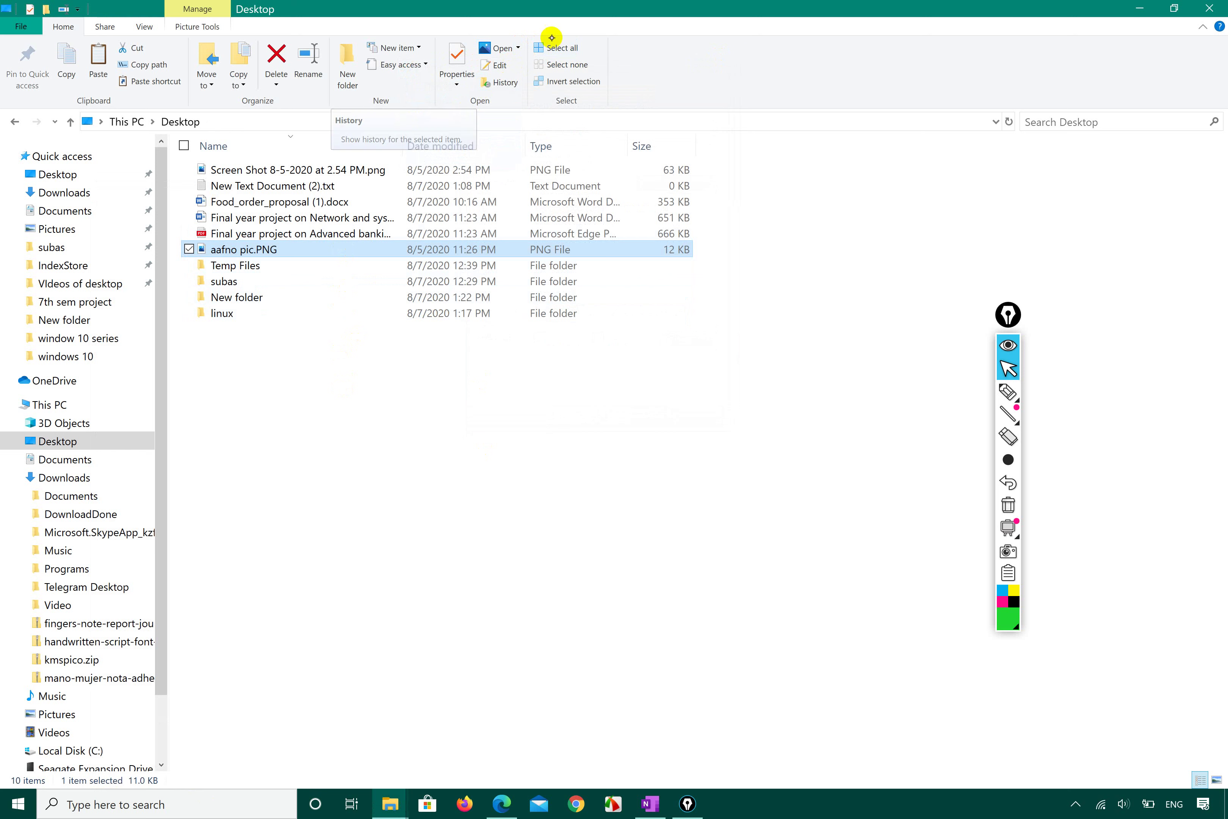
click(386, 548)
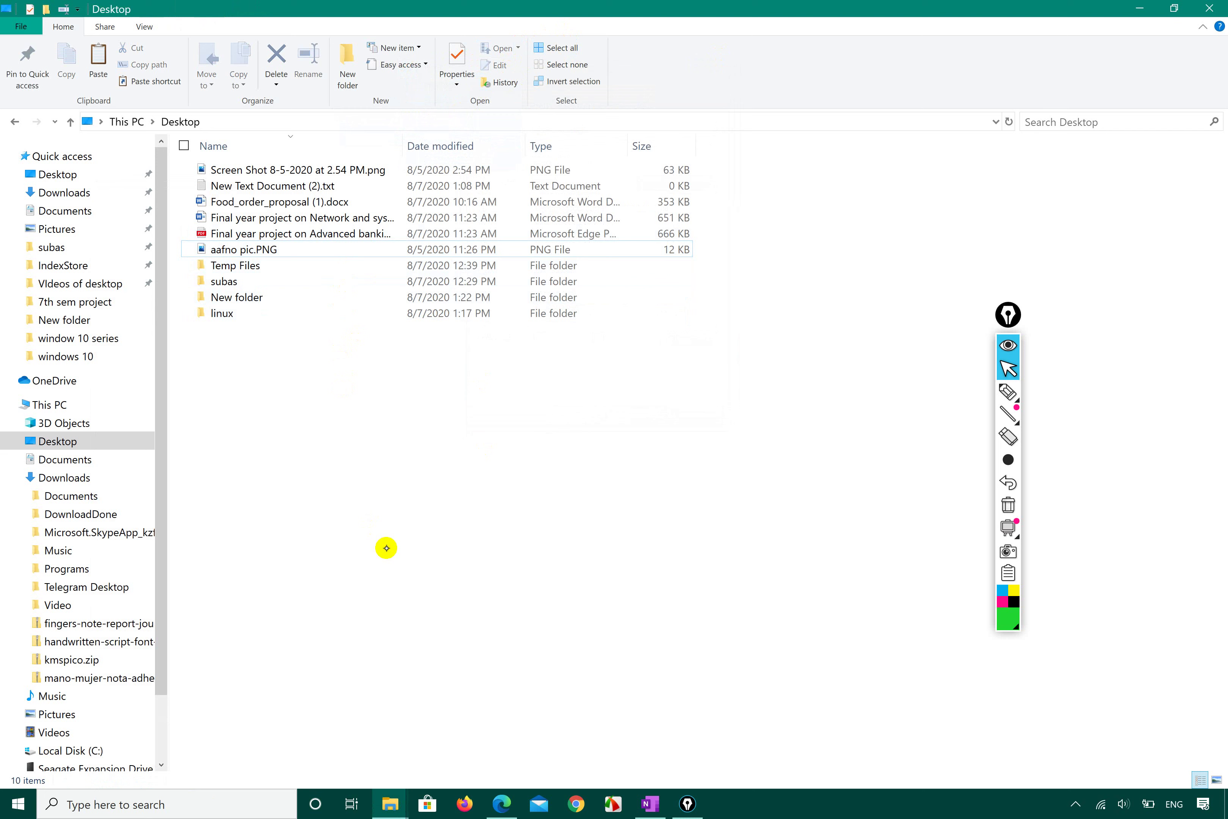
- Switch to the syllabus PDF in Edge and underline in green the starts of topics 3.2.5 and 3.2.8
click(503, 801)
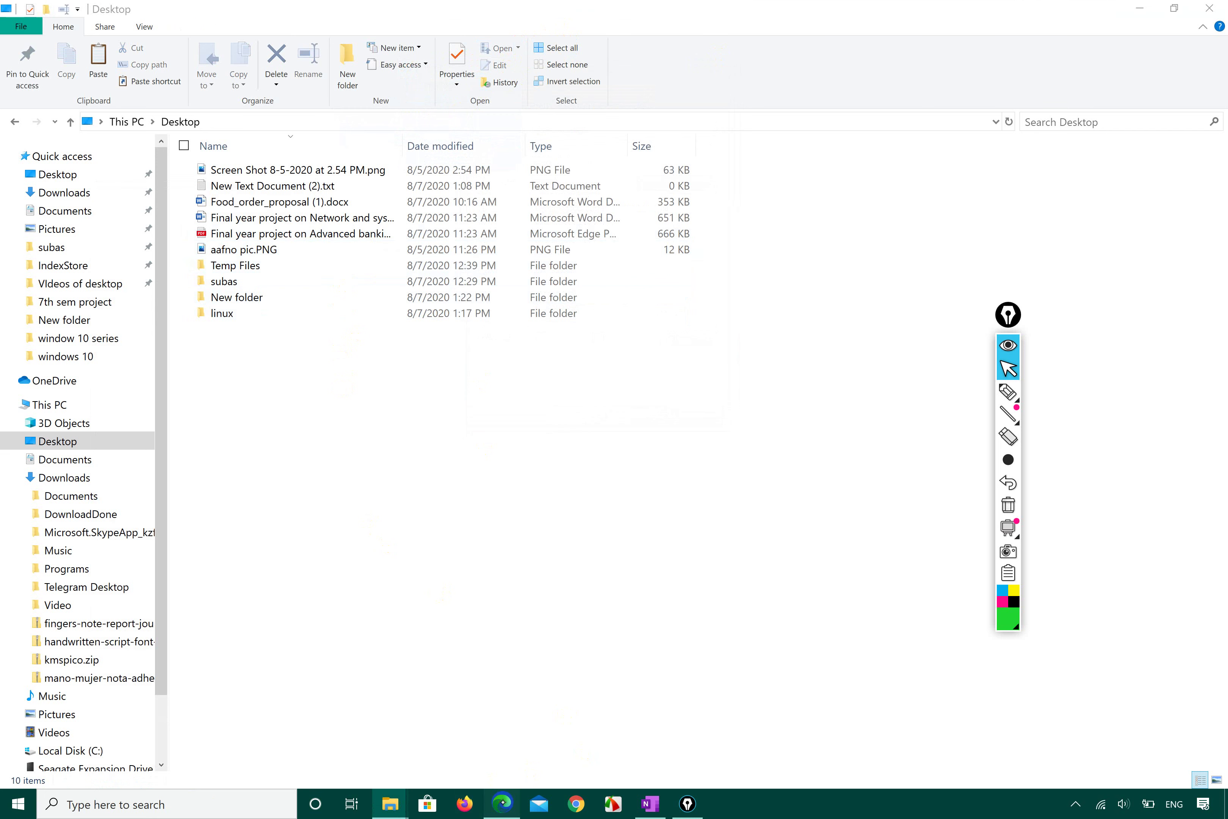
click(1008, 391)
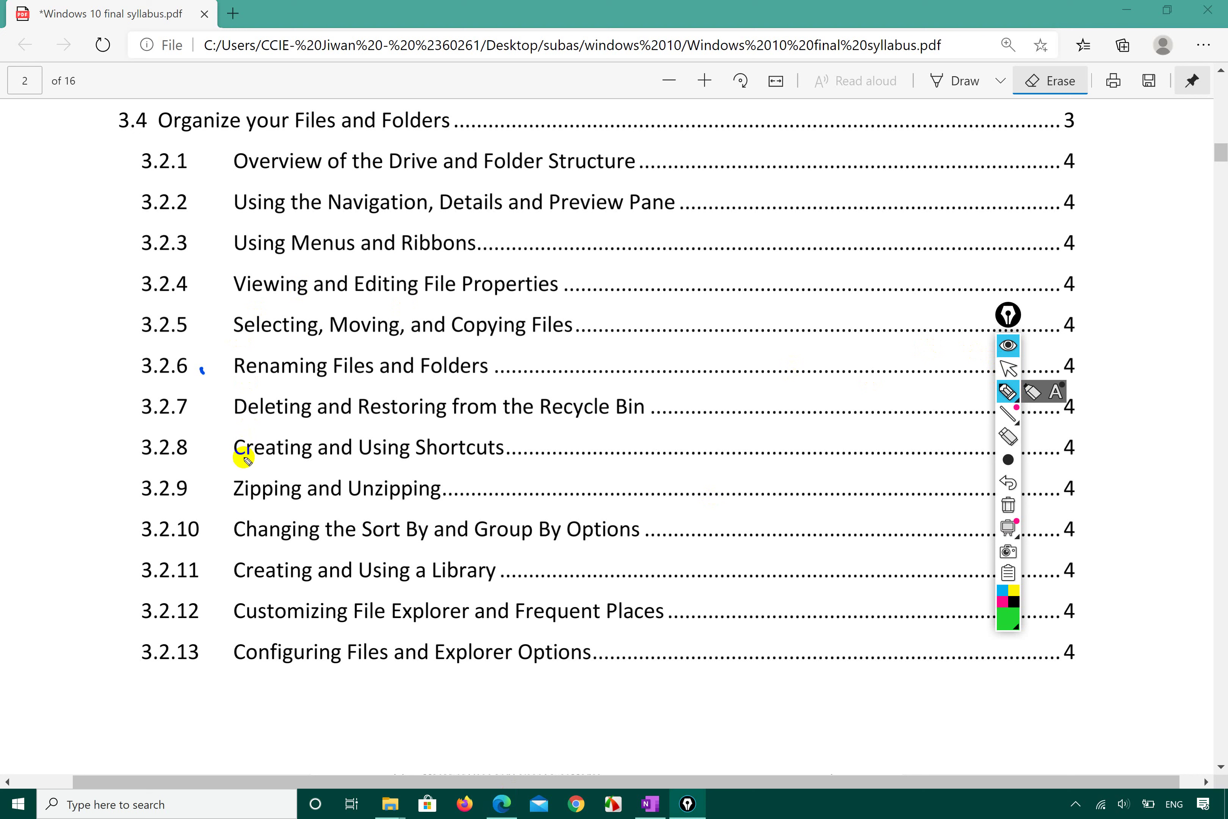
drag(211, 333, 276, 324)
drag(218, 458, 311, 450)
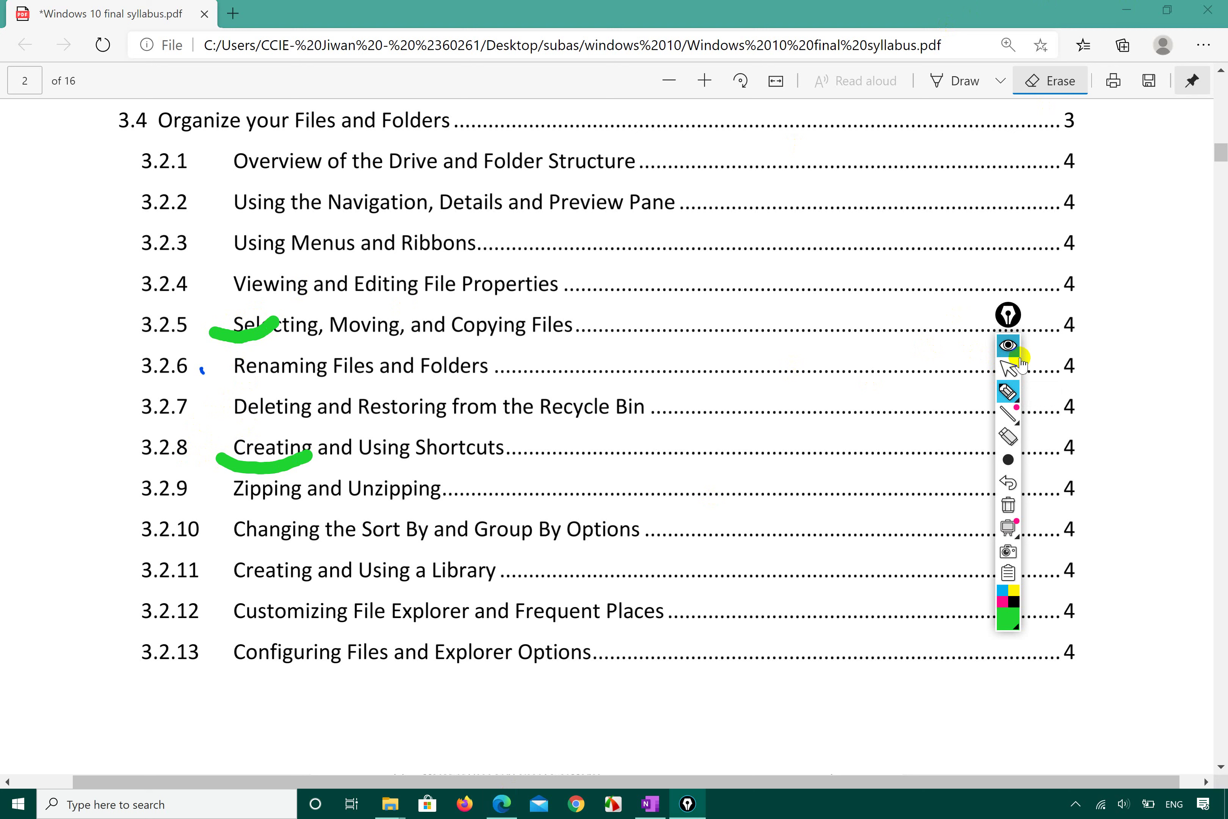
- Clear the green Epic Pen underlines, restore the normal cursor and minimize the syllabus to return to File Explorer
click(1009, 361)
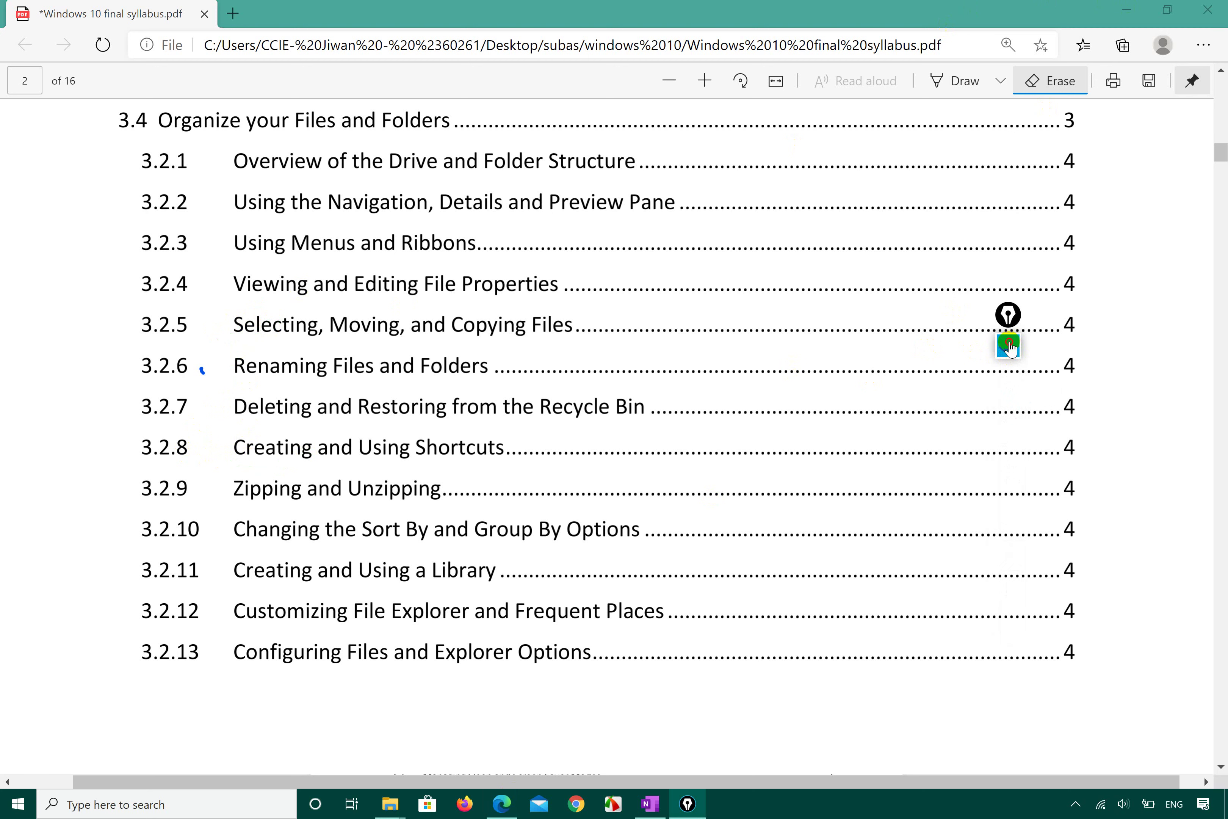
click(1009, 348)
click(1009, 368)
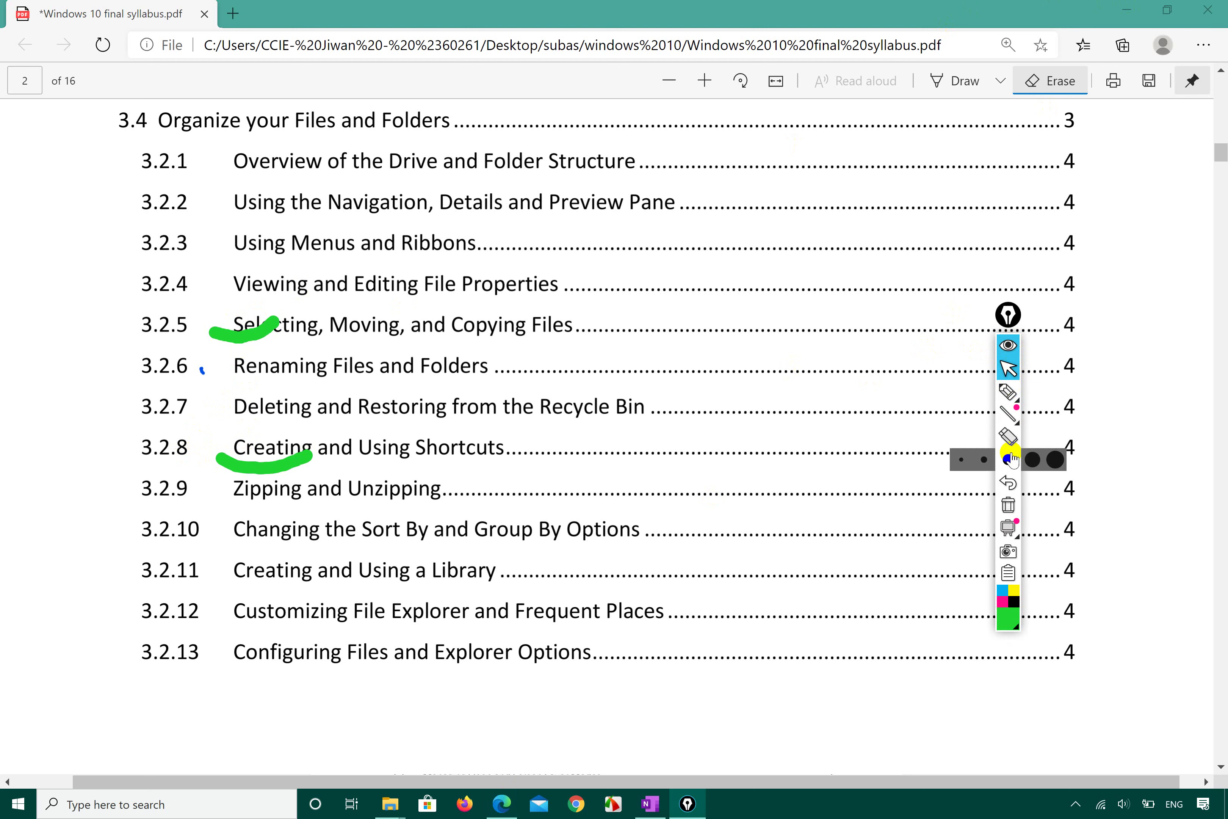
click(1010, 505)
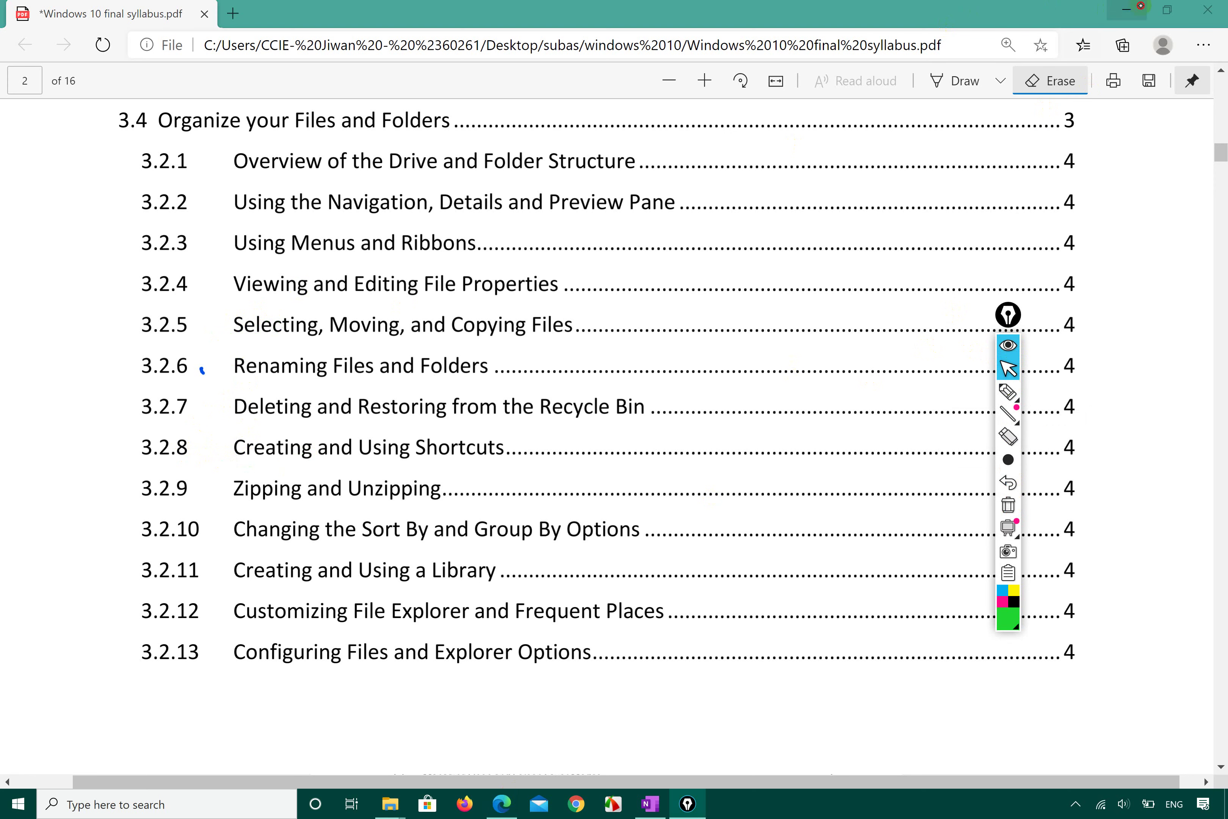
click(1140, 6)
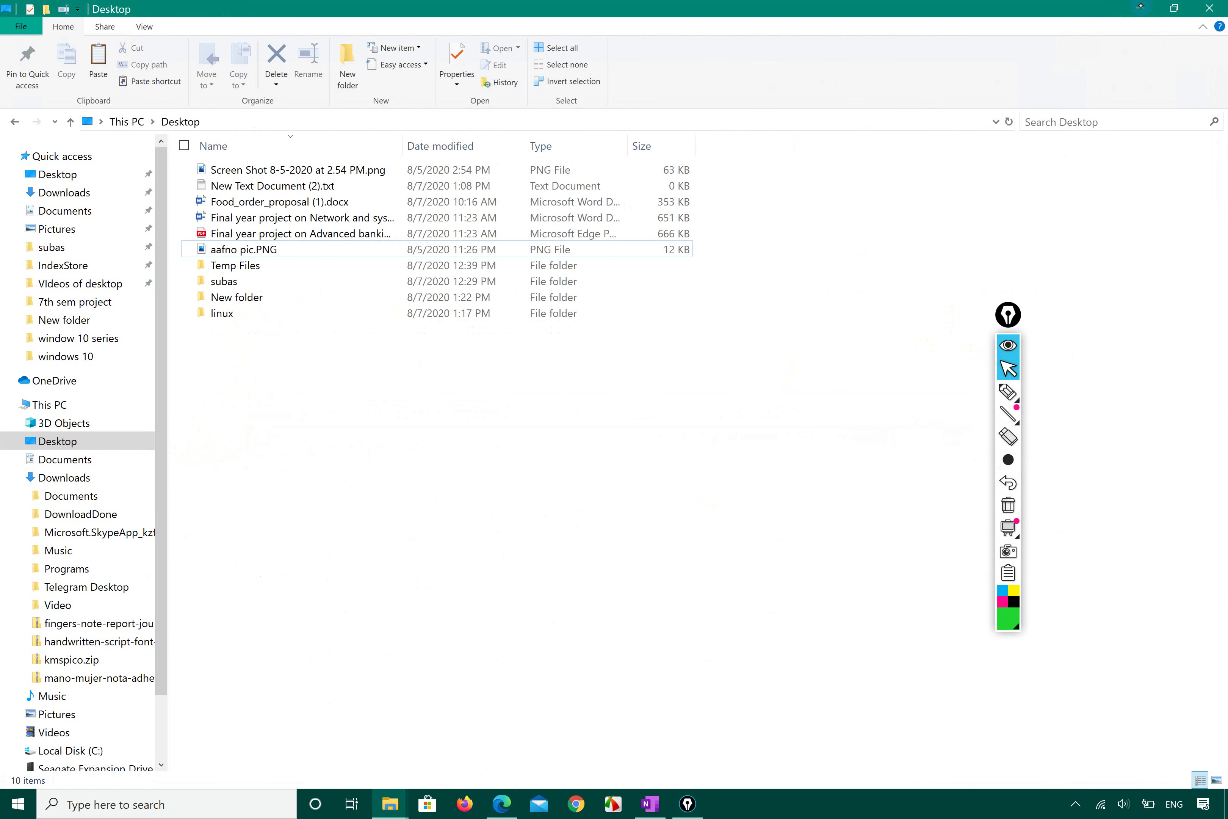
- Snap the Desktop window aside, maximize the This PC window and look into the New Volume (J:) drive
key(super+Right)
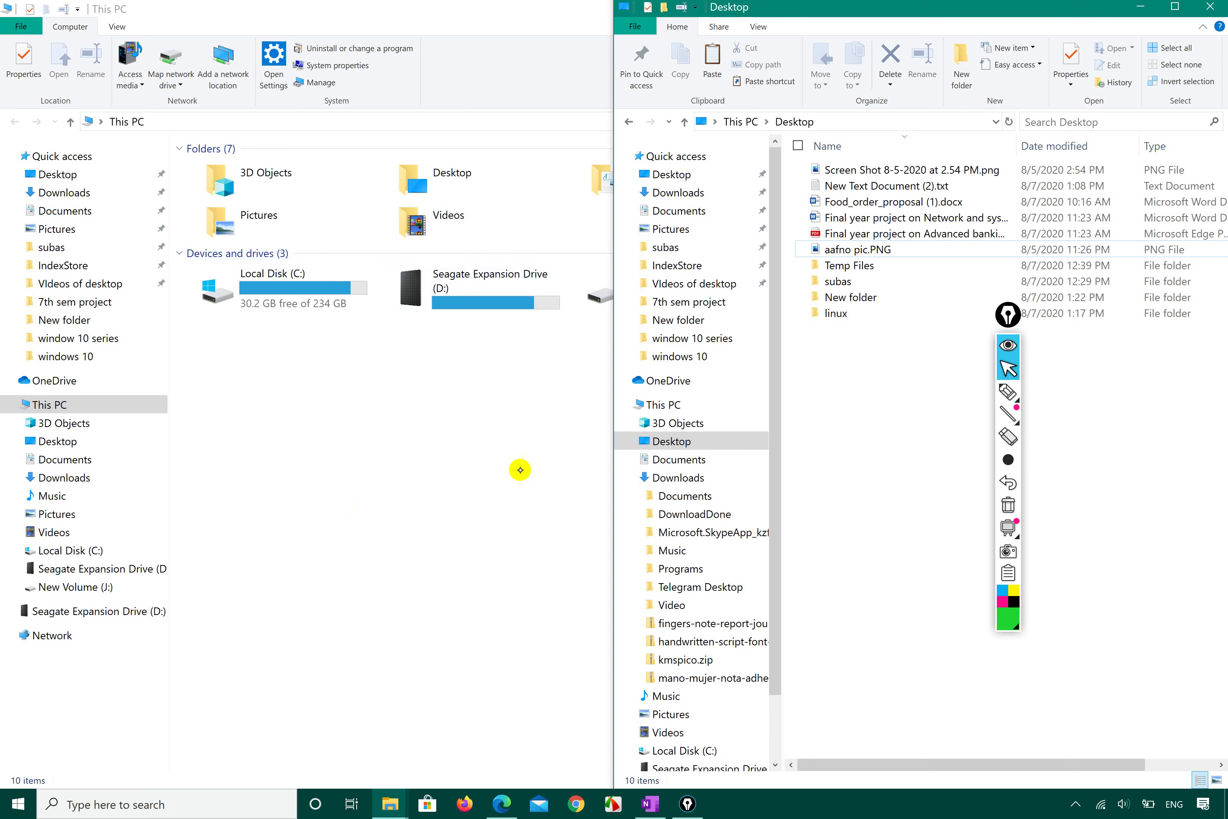
click(535, 512)
key(super+Up)
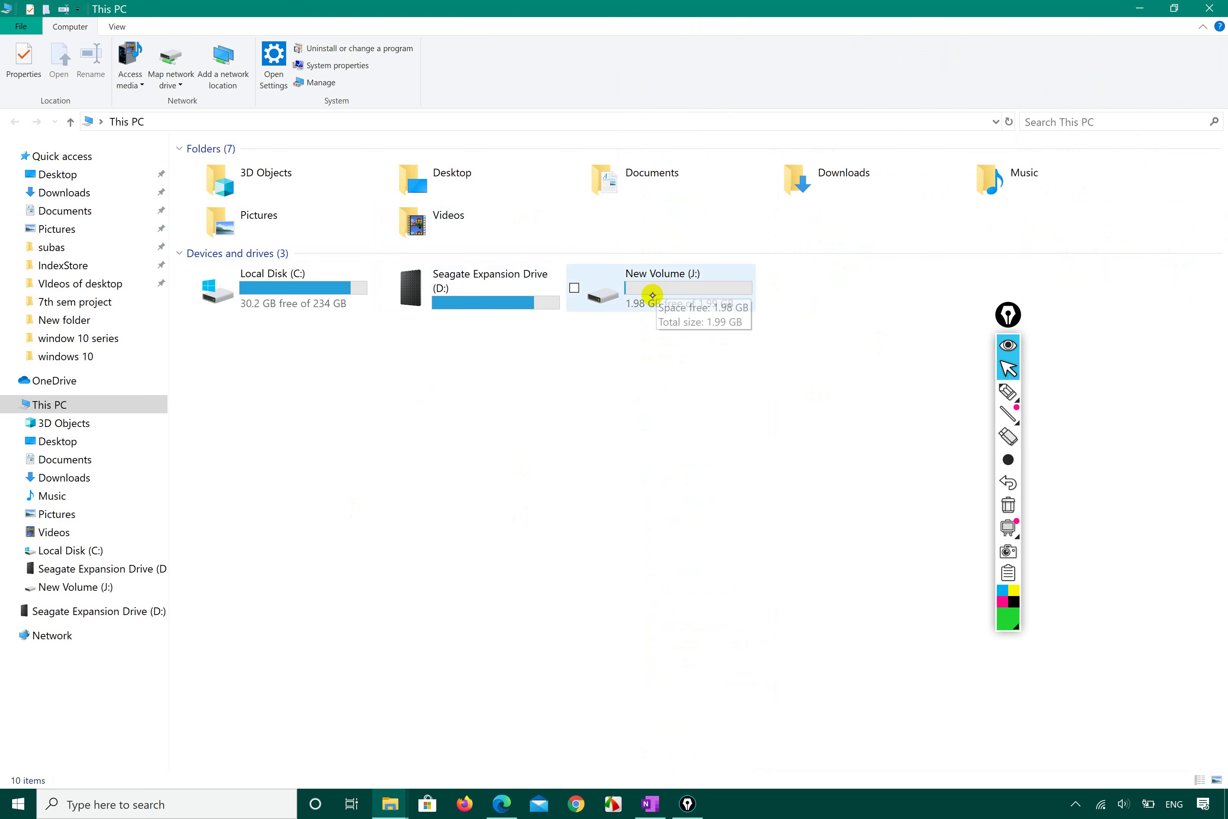
double_click(664, 295)
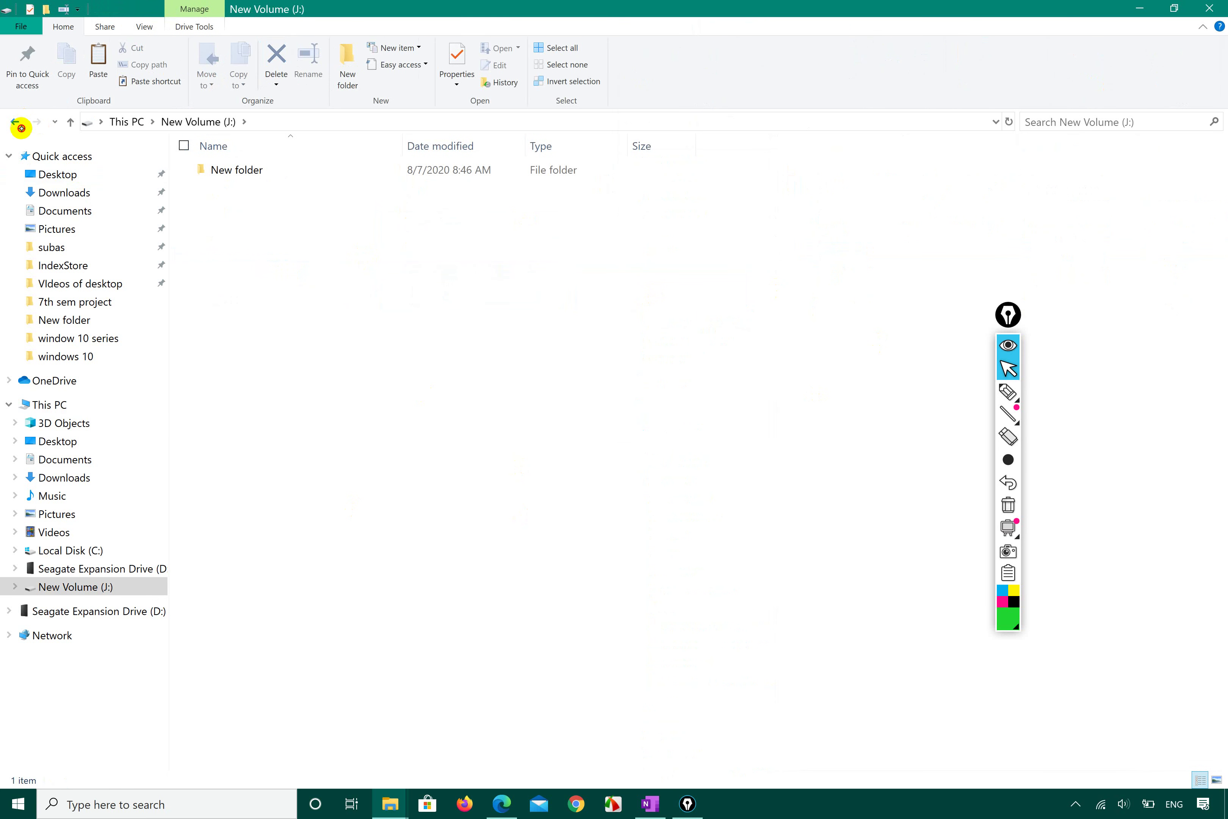
click(14, 122)
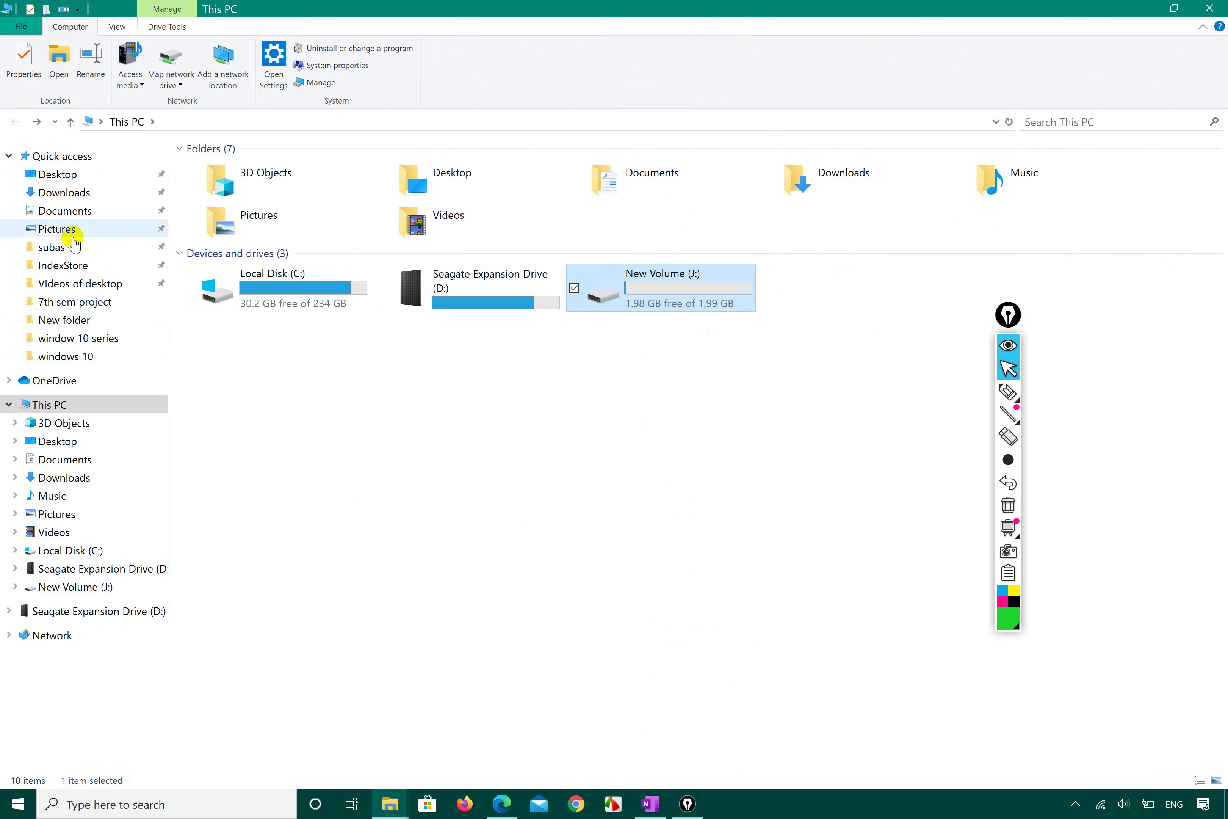
- Browse the Downloads folder, looking inside its Video folder, the HSEB NEB CLASS 11 MATH subfolder and its Documents folder
click(72, 193)
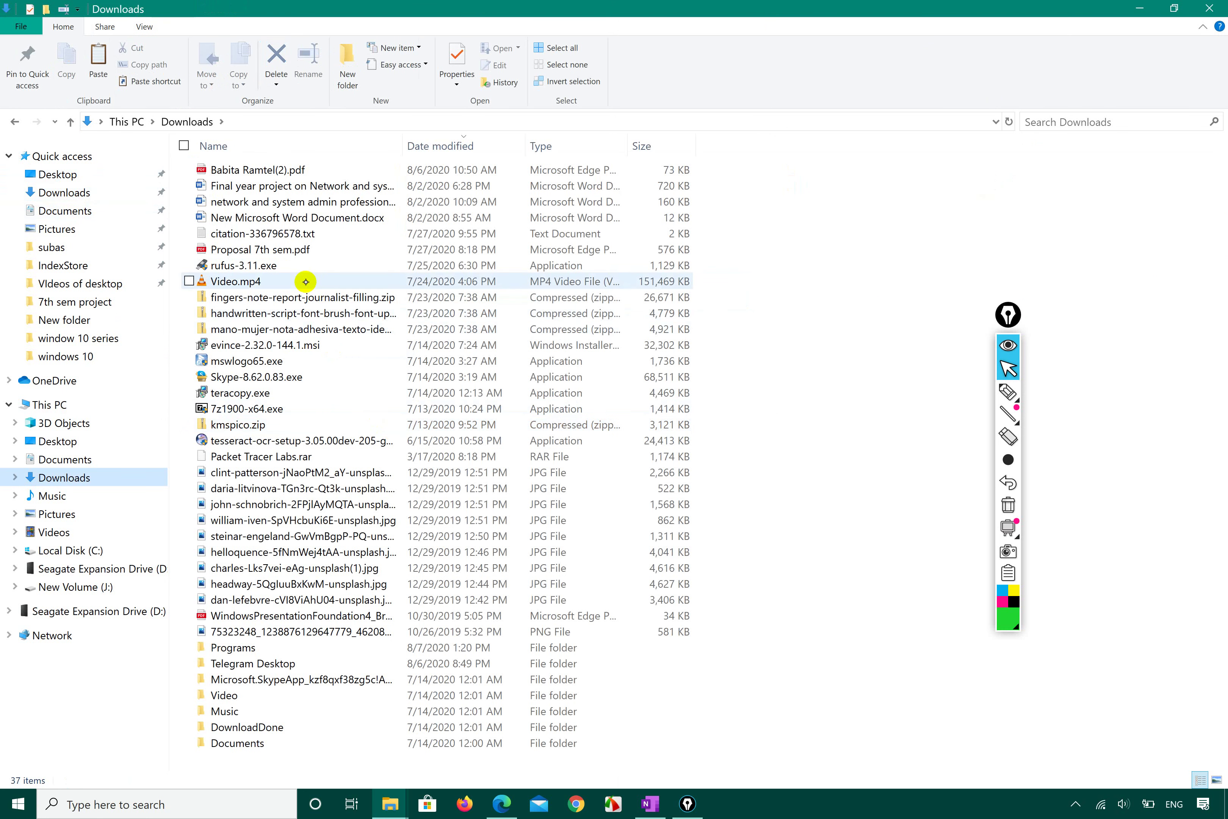
double_click(232, 695)
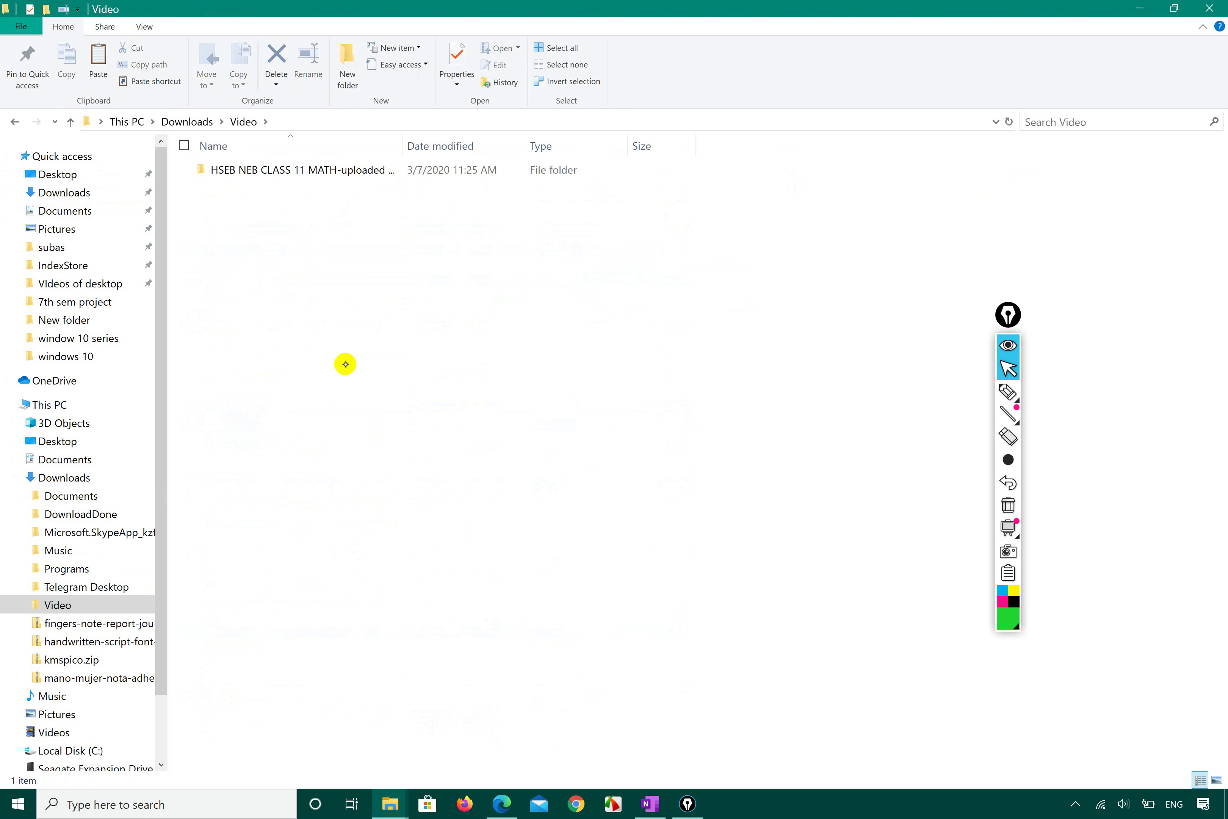
double_click(297, 169)
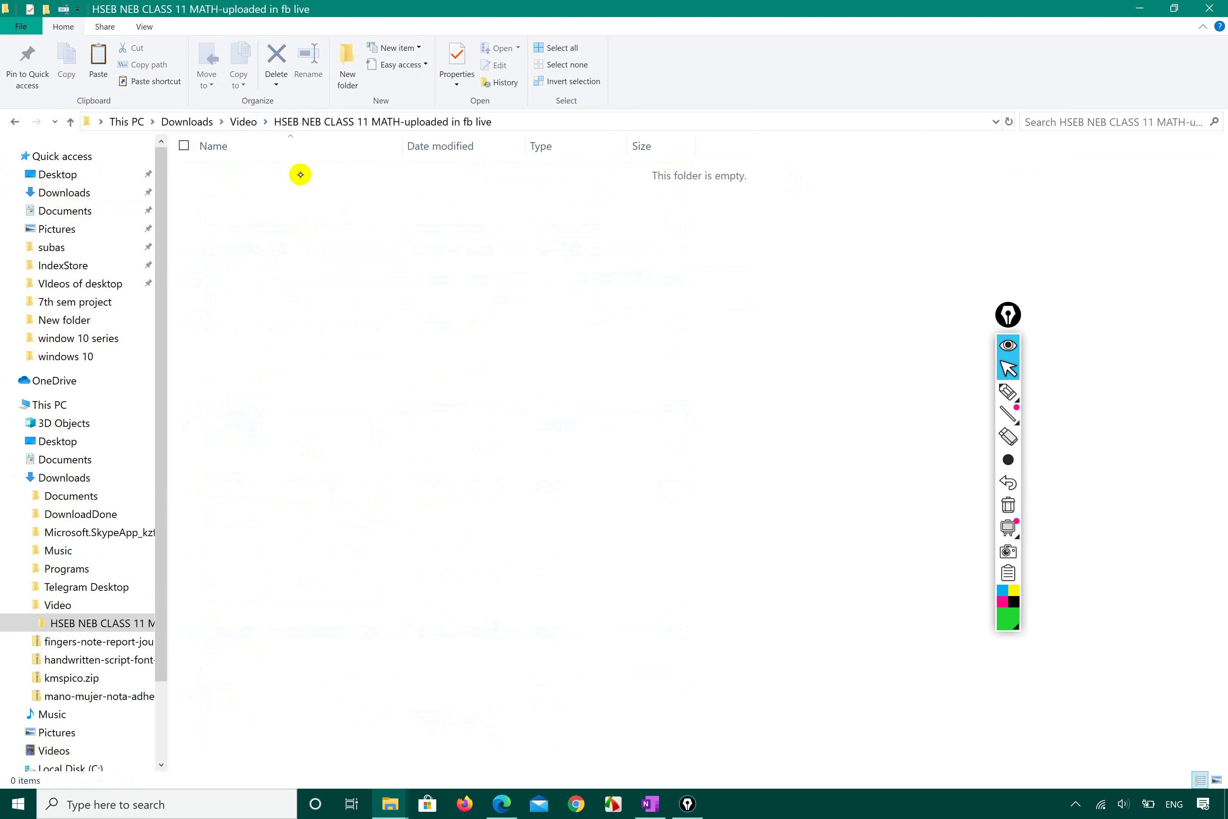
click(243, 122)
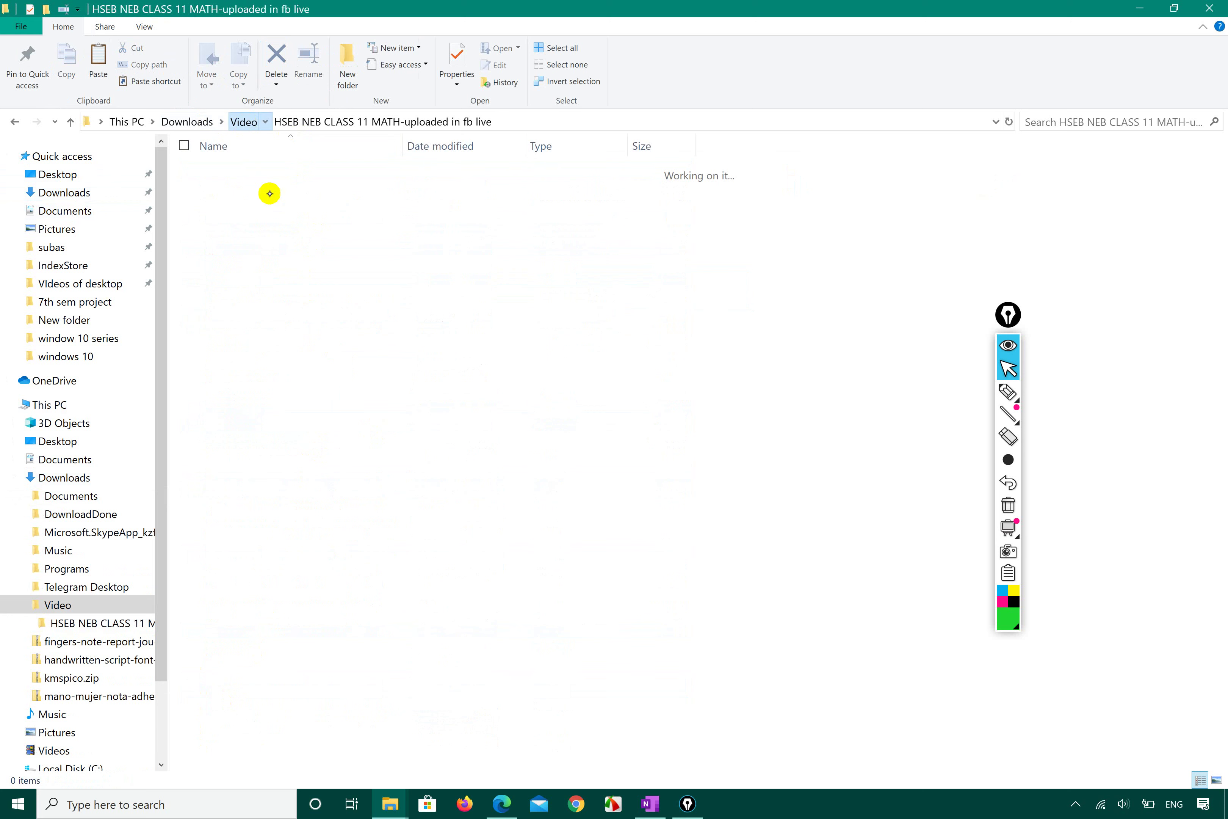
click(188, 122)
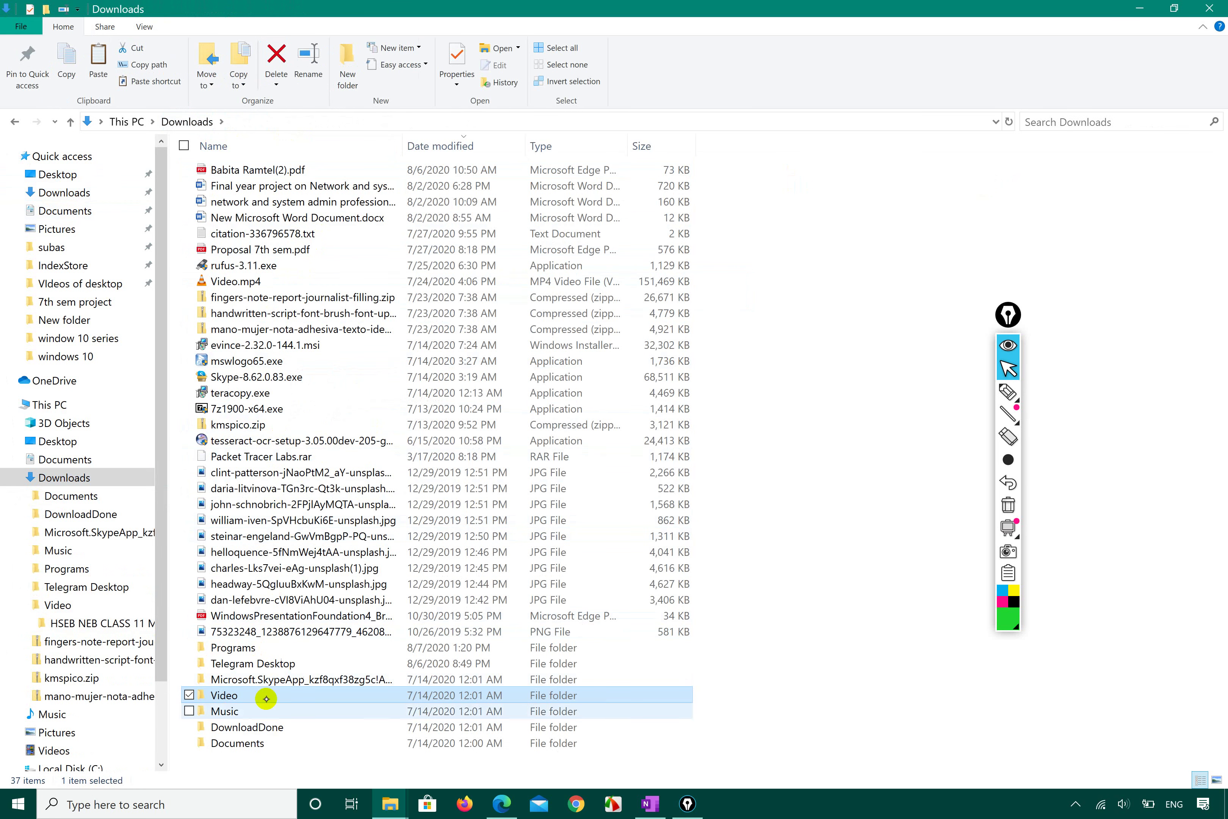
double_click(241, 744)
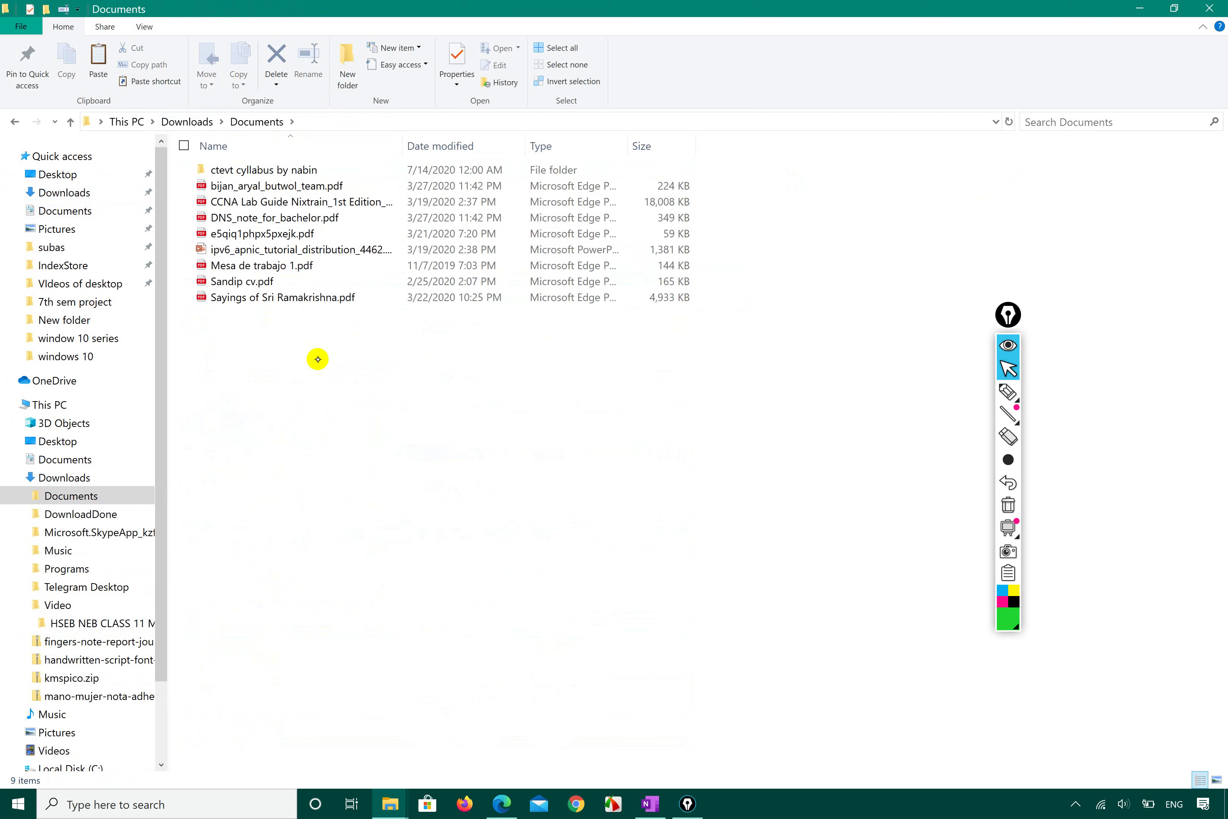
- Open the ctevt cyllabus folder inside Documents and snap its window to half the screen beside the desktop
click(325, 169)
double_click(325, 169)
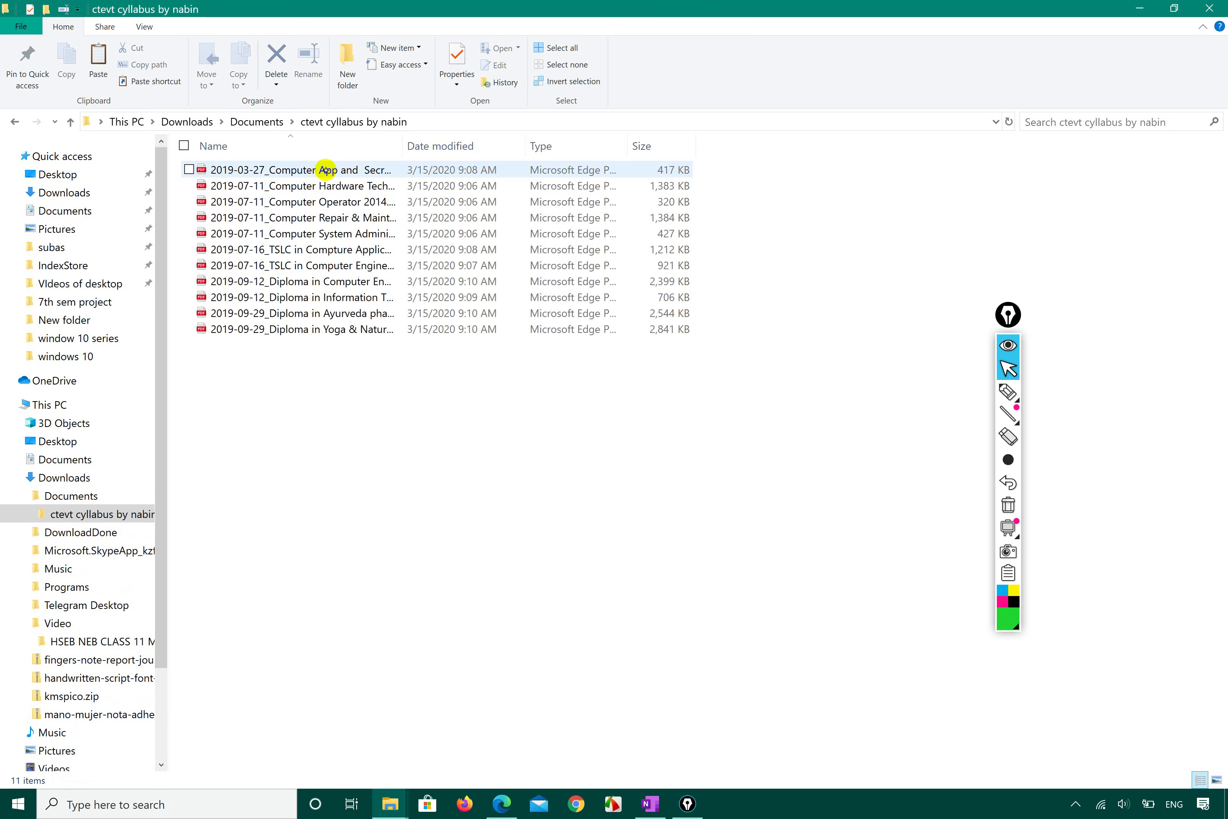
click(348, 329)
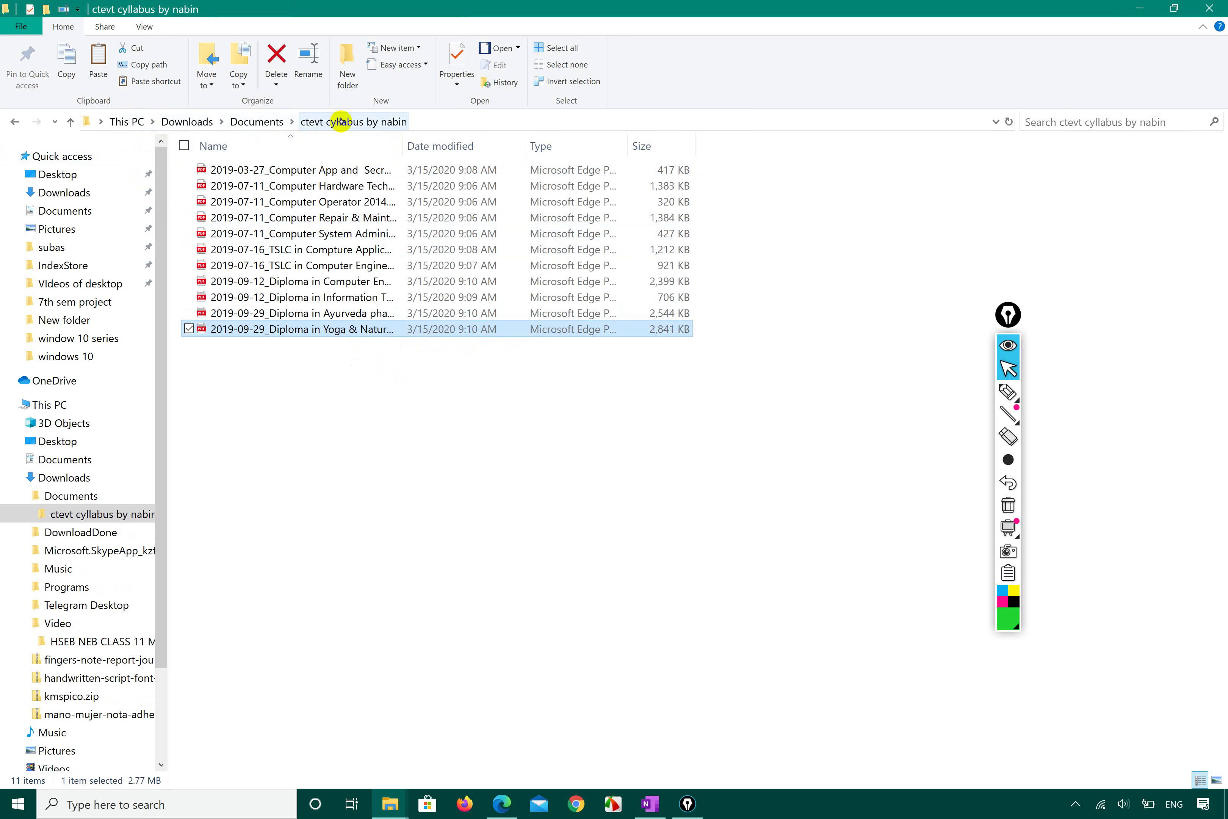
key(super+Right)
click(913, 433)
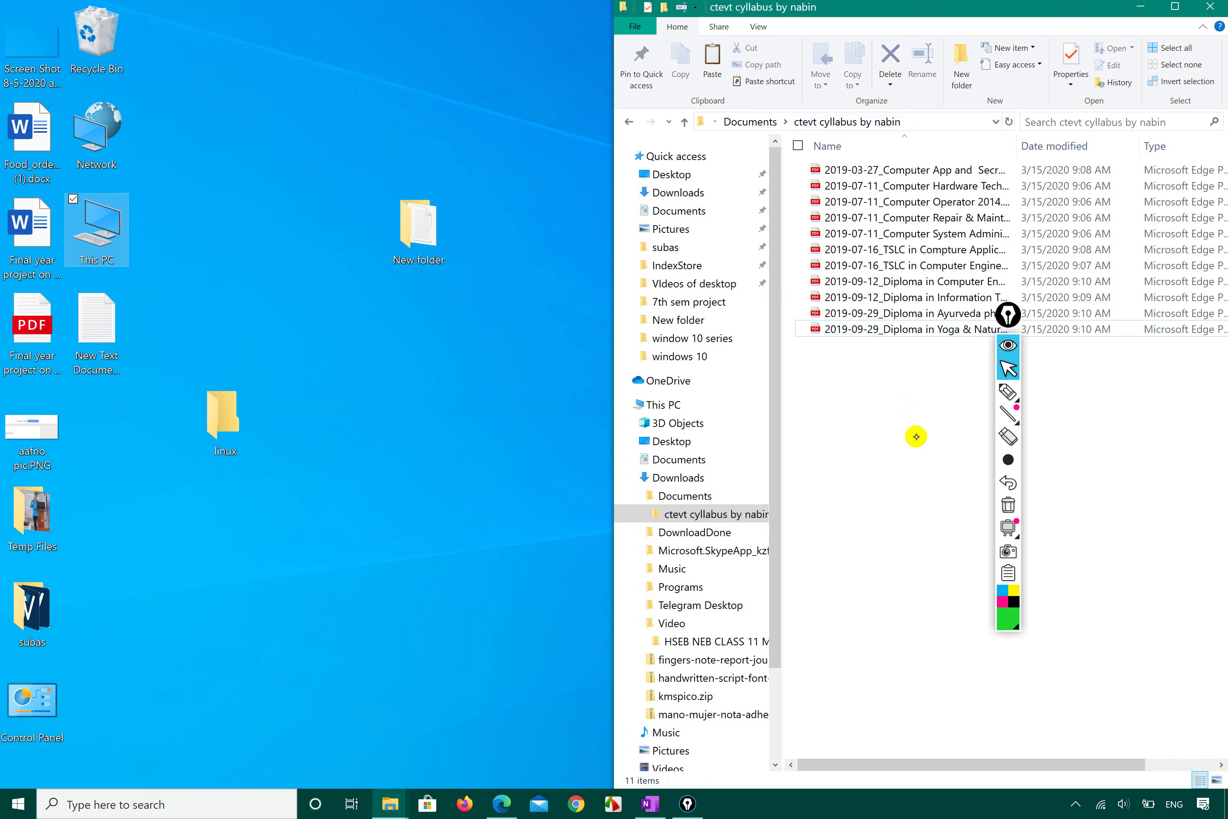
- Create a shortcut to the 2019-09-29 Diploma in Yoga & Naturopathy, 2017 PDF in the same folder
click(901, 330)
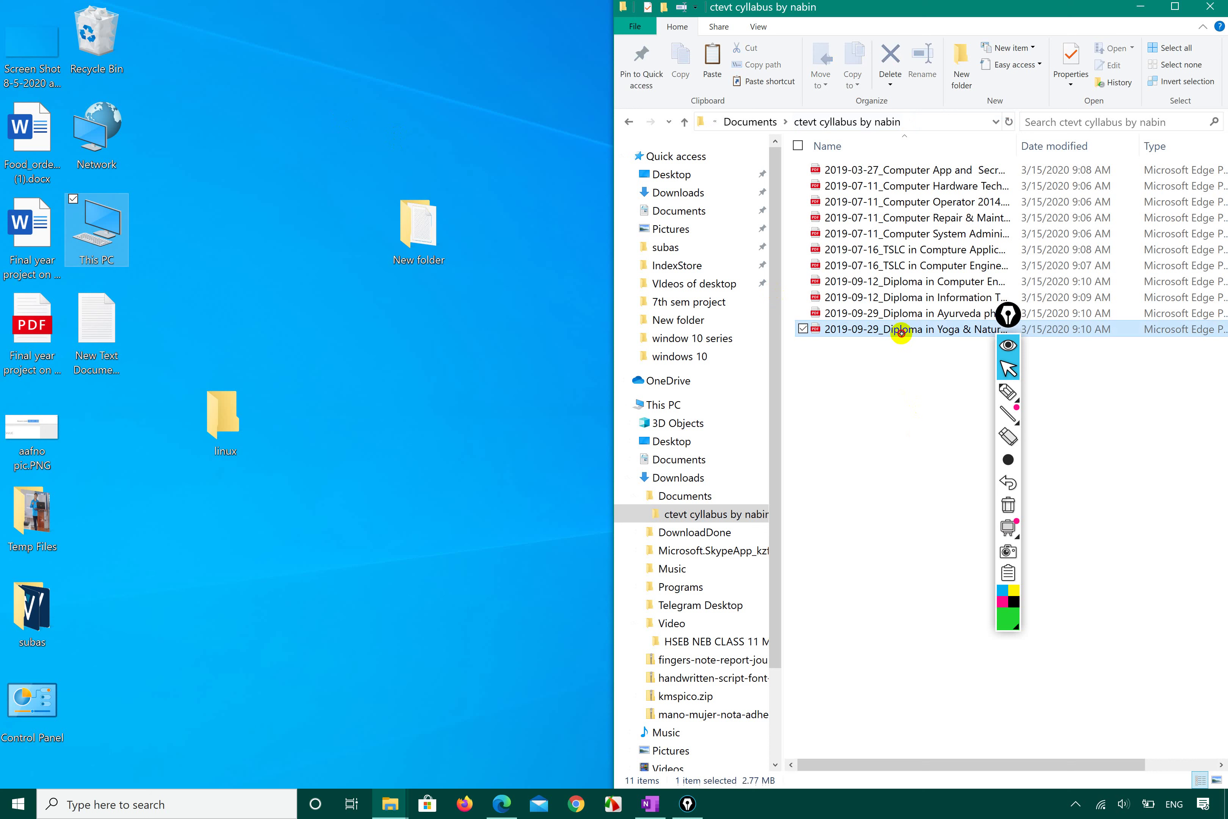
right_click(901, 330)
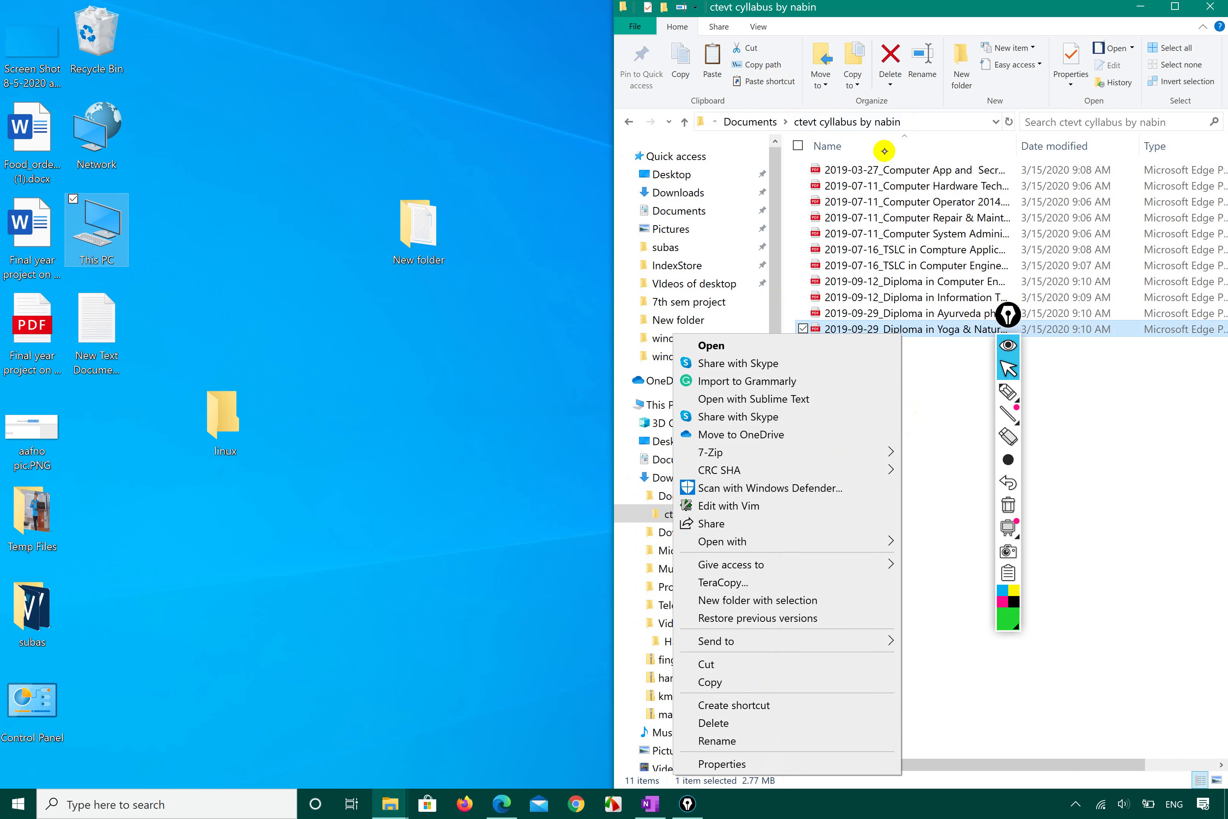
click(951, 370)
click(927, 332)
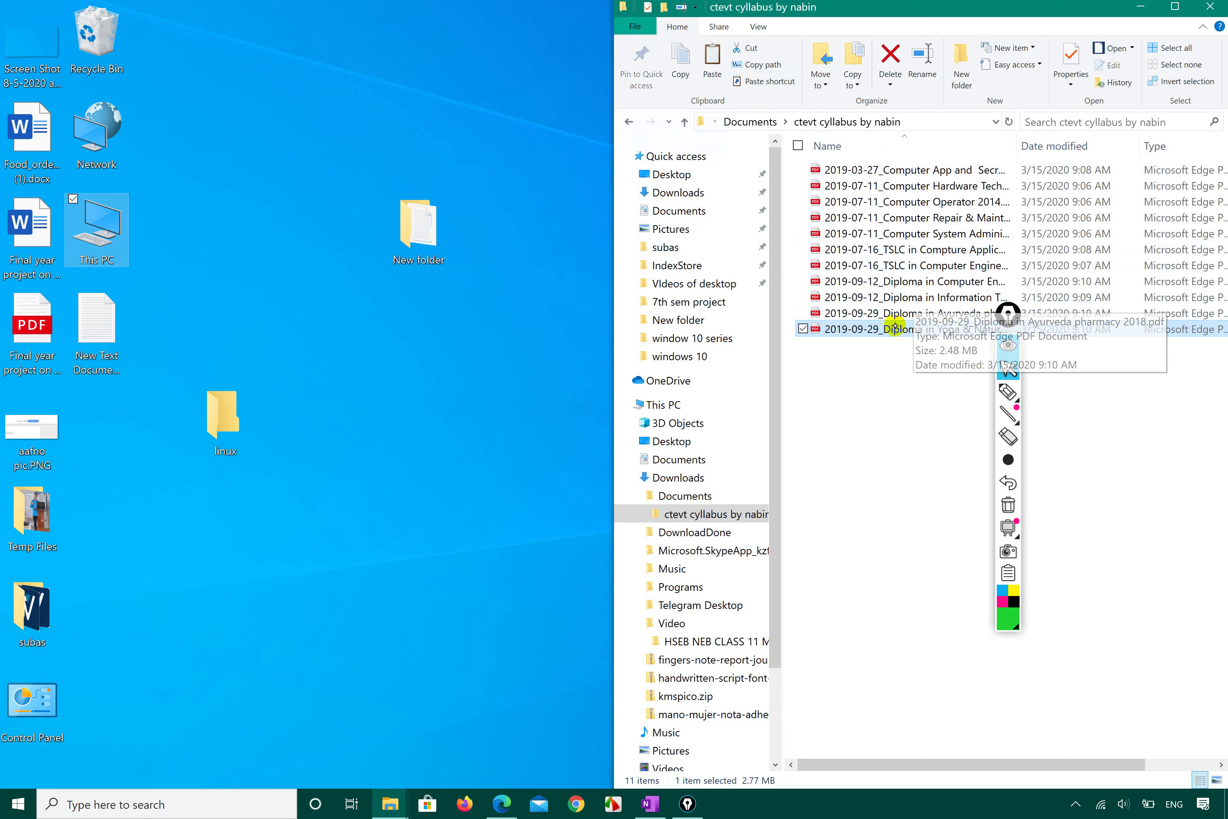
right_click(892, 329)
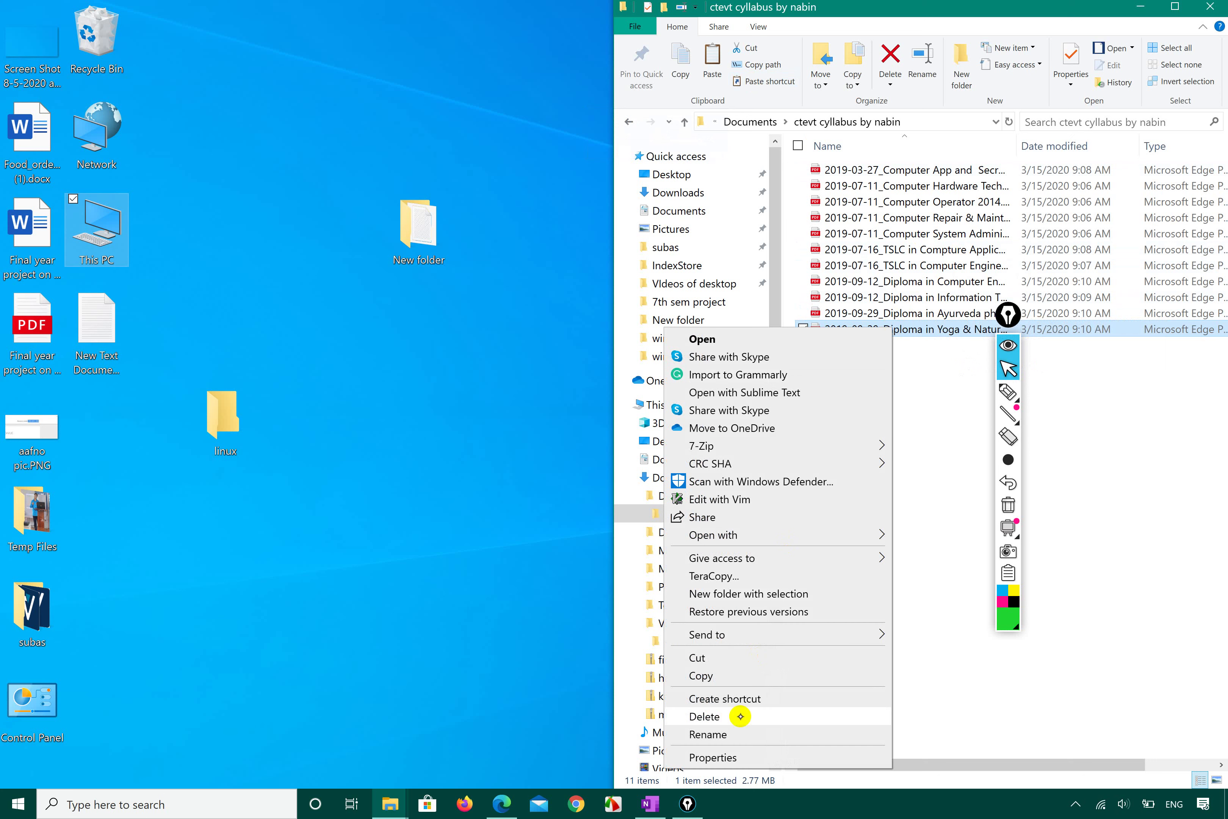
click(762, 699)
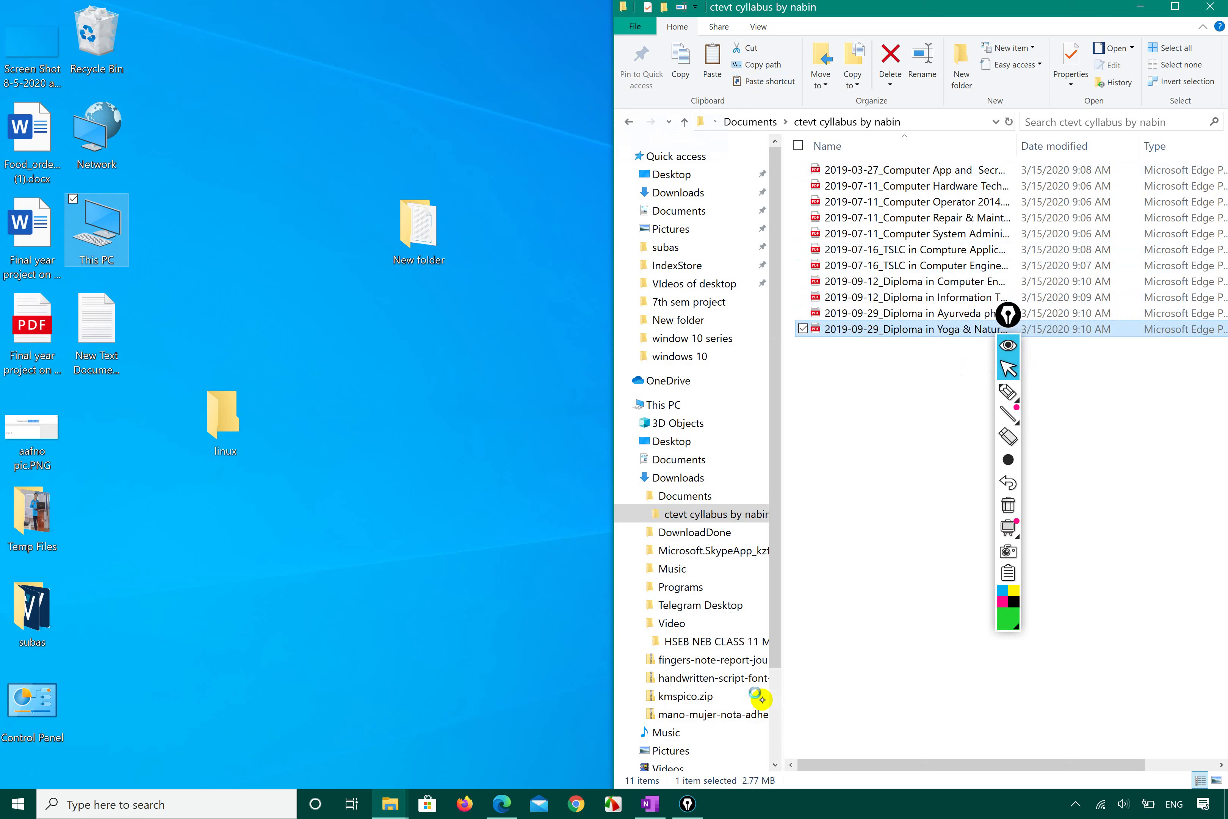
click(905, 376)
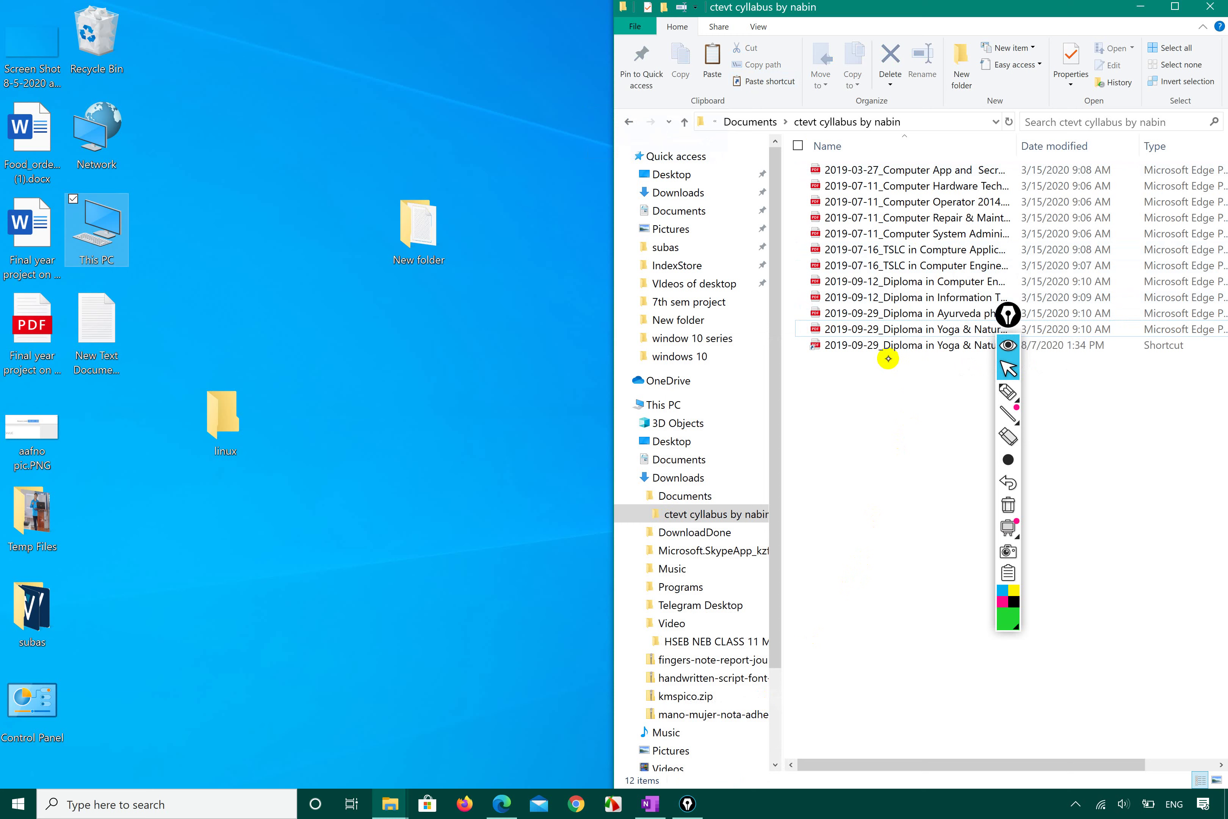
- Maximize the window, display the files as extra large icons and inspect the Yoga & Naturopathy shortcut
click(1175, 7)
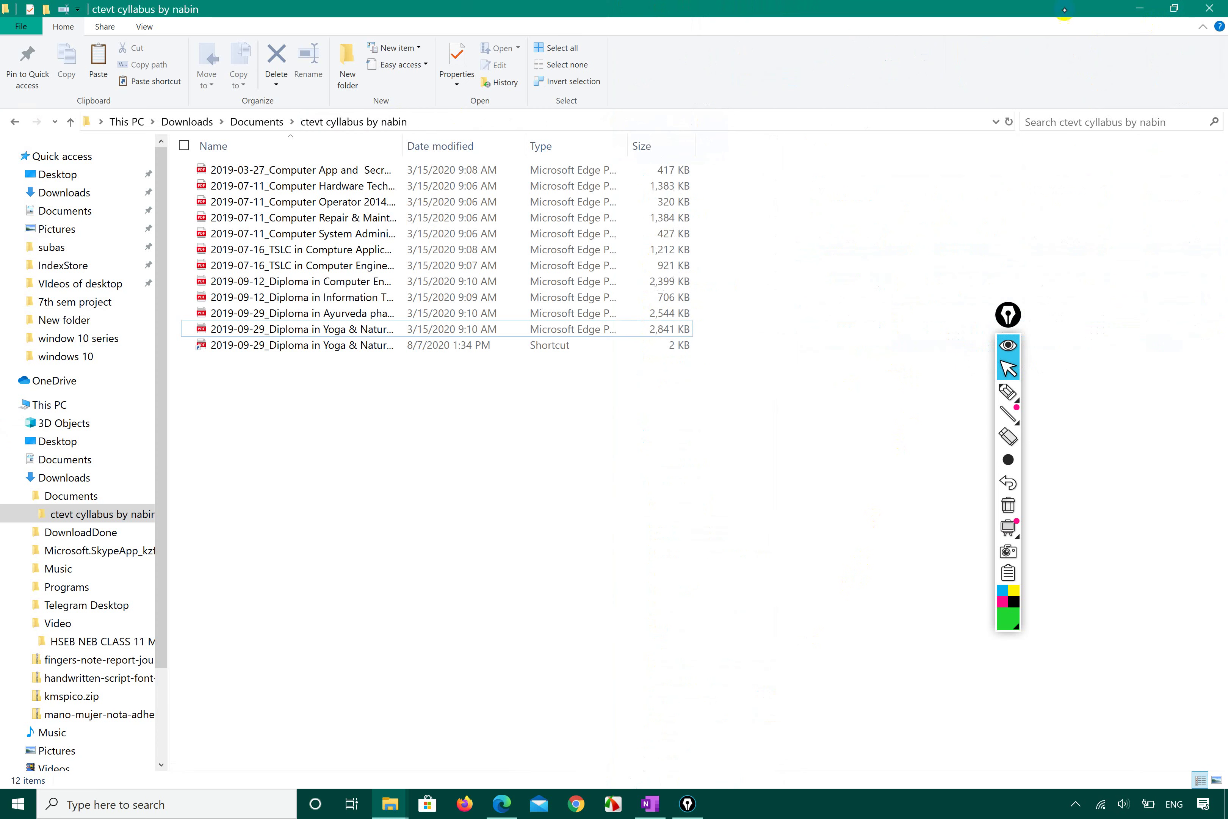
click(145, 27)
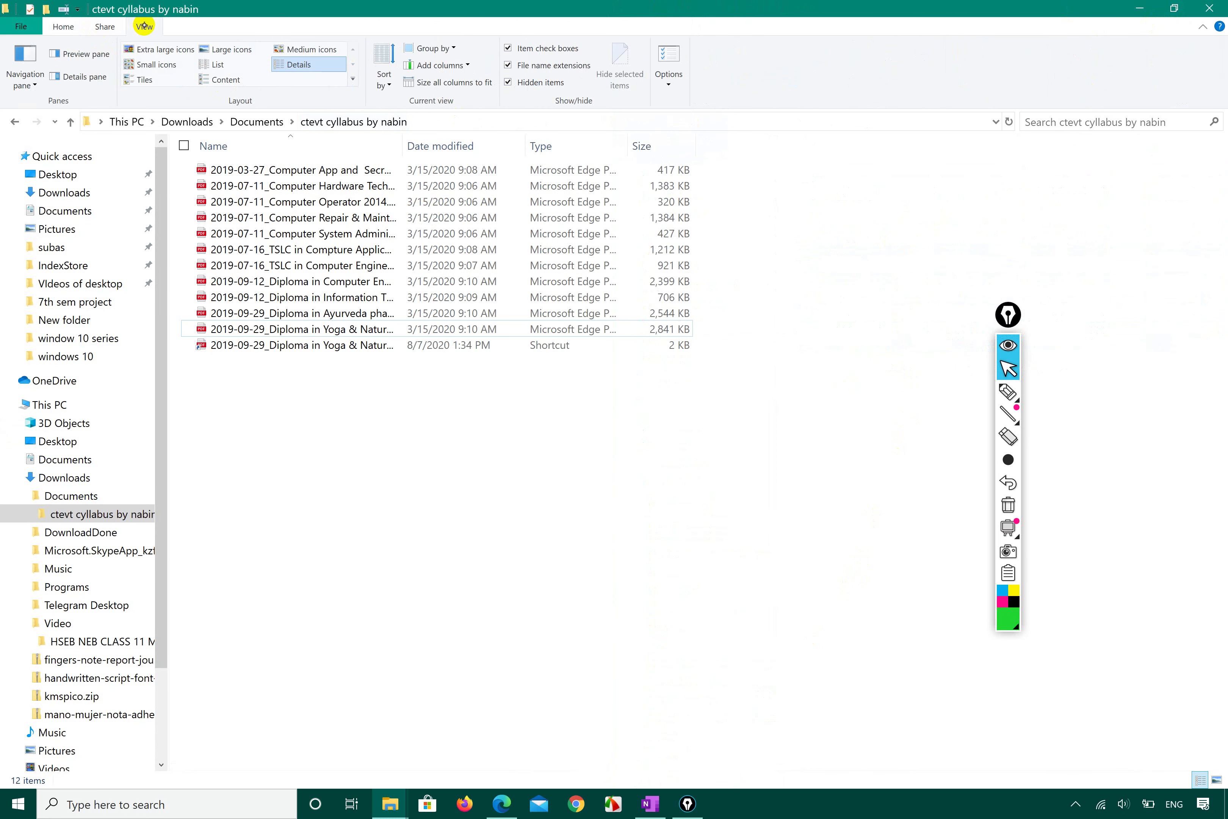
click(160, 49)
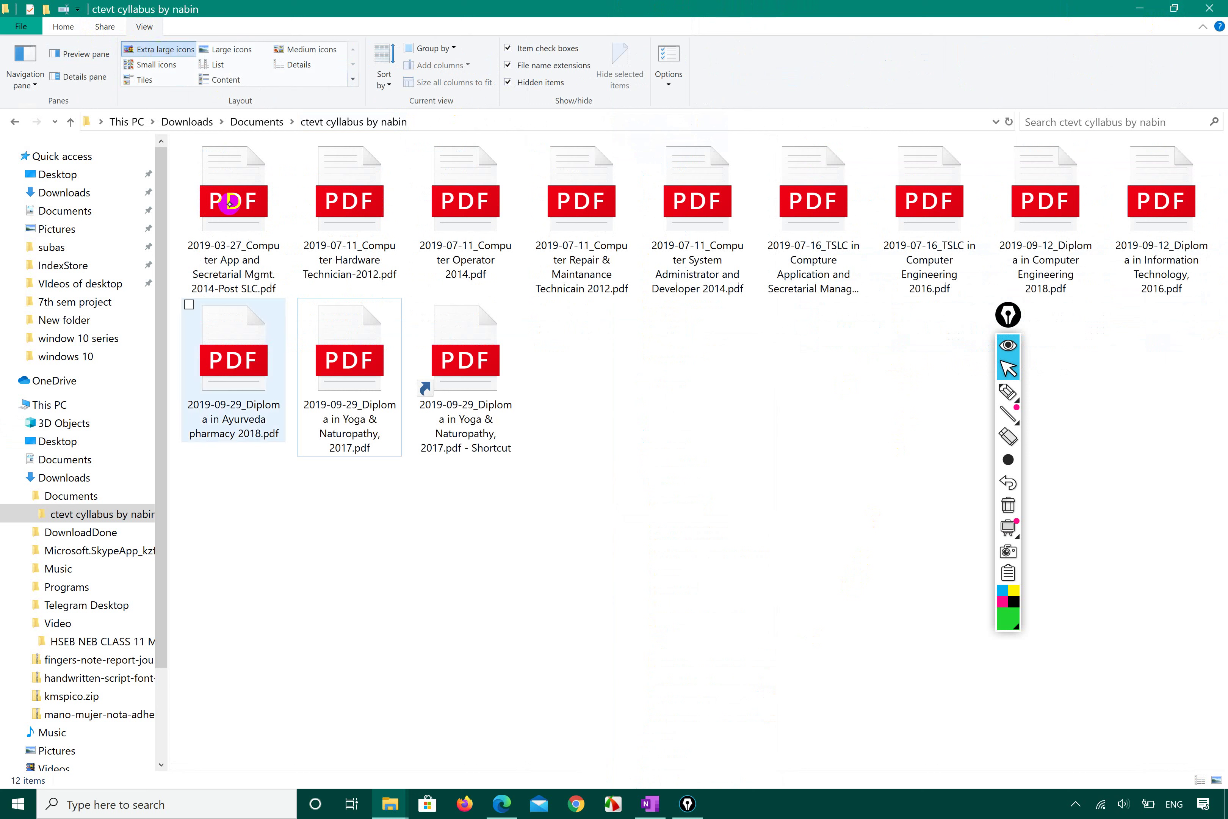
click(434, 399)
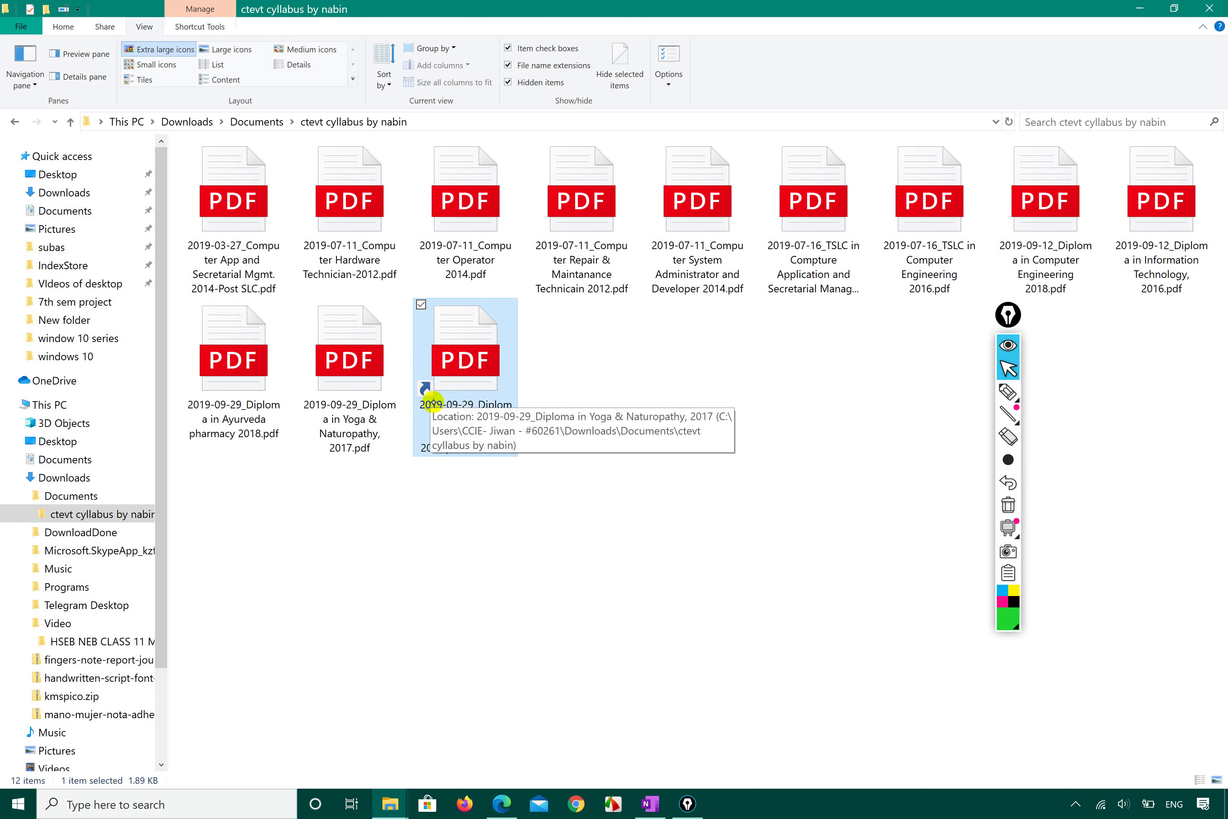
click(557, 471)
- Snap the window beside the desktop and move the Yoga & Naturopathy PDF shortcut onto the desktop
key(super+Right)
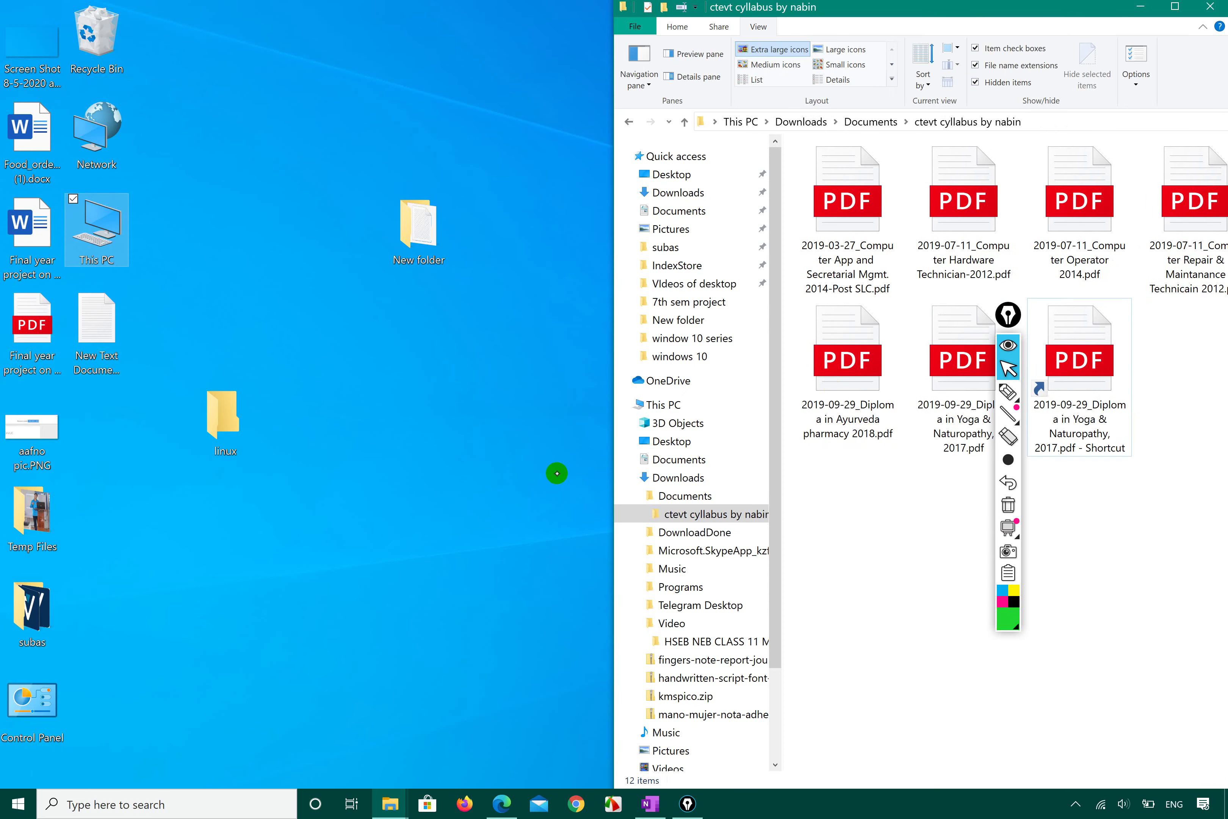
click(1183, 535)
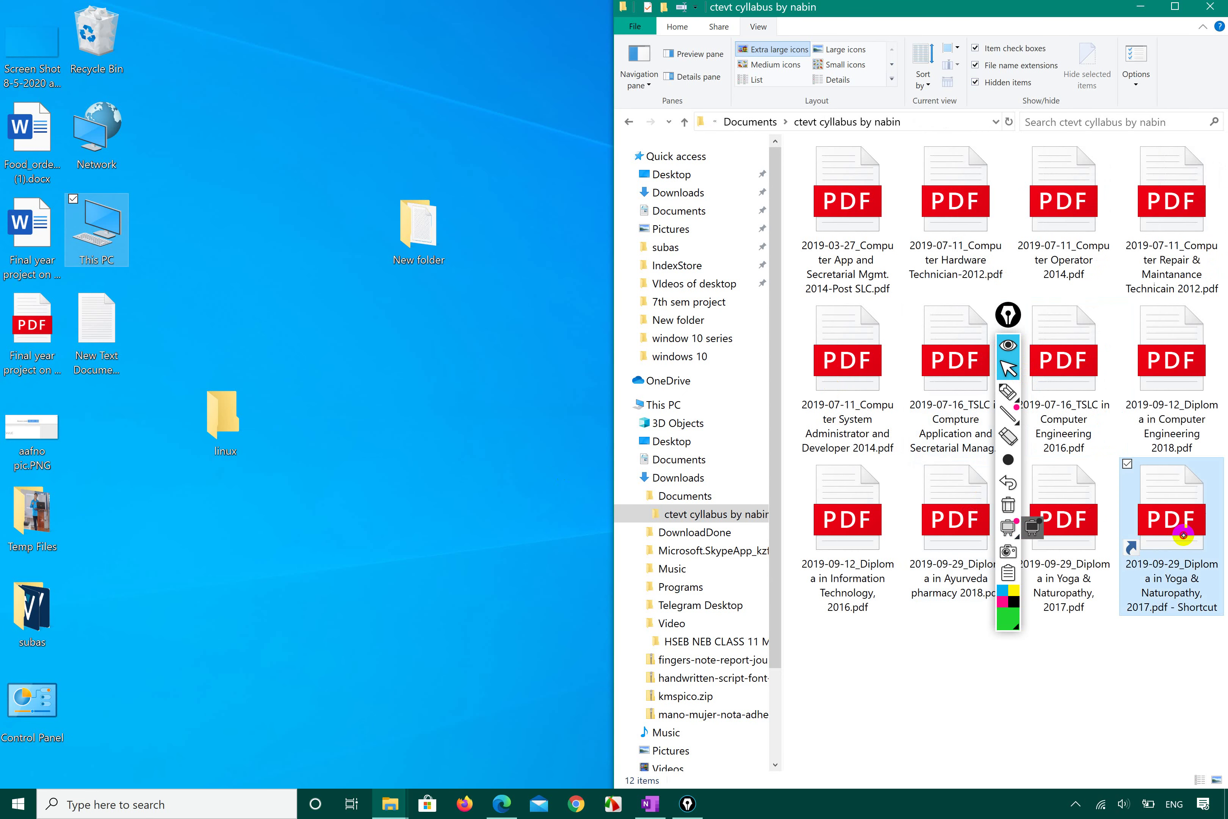
drag(1183, 535, 230, 570)
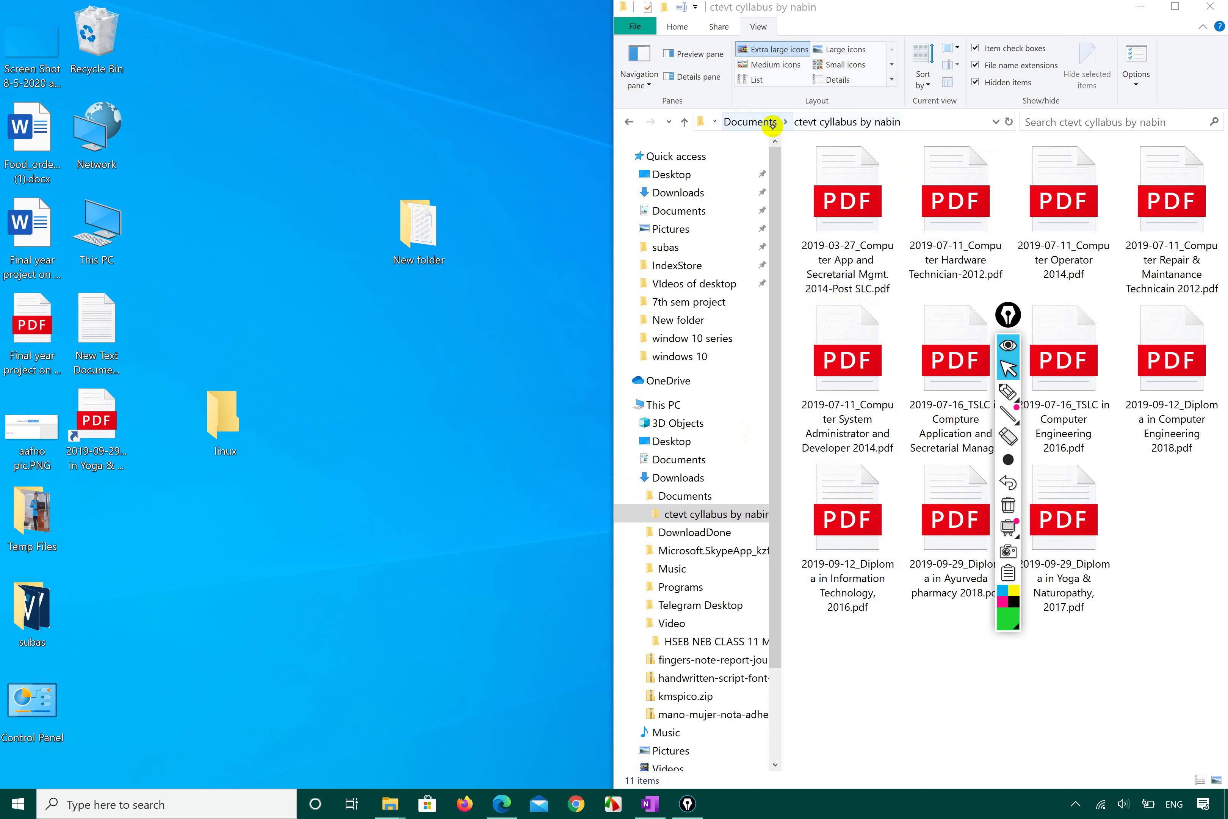
- Return to the Documents folder in Downloads and create a shortcut to the ctevt cyllabus folder there
click(755, 127)
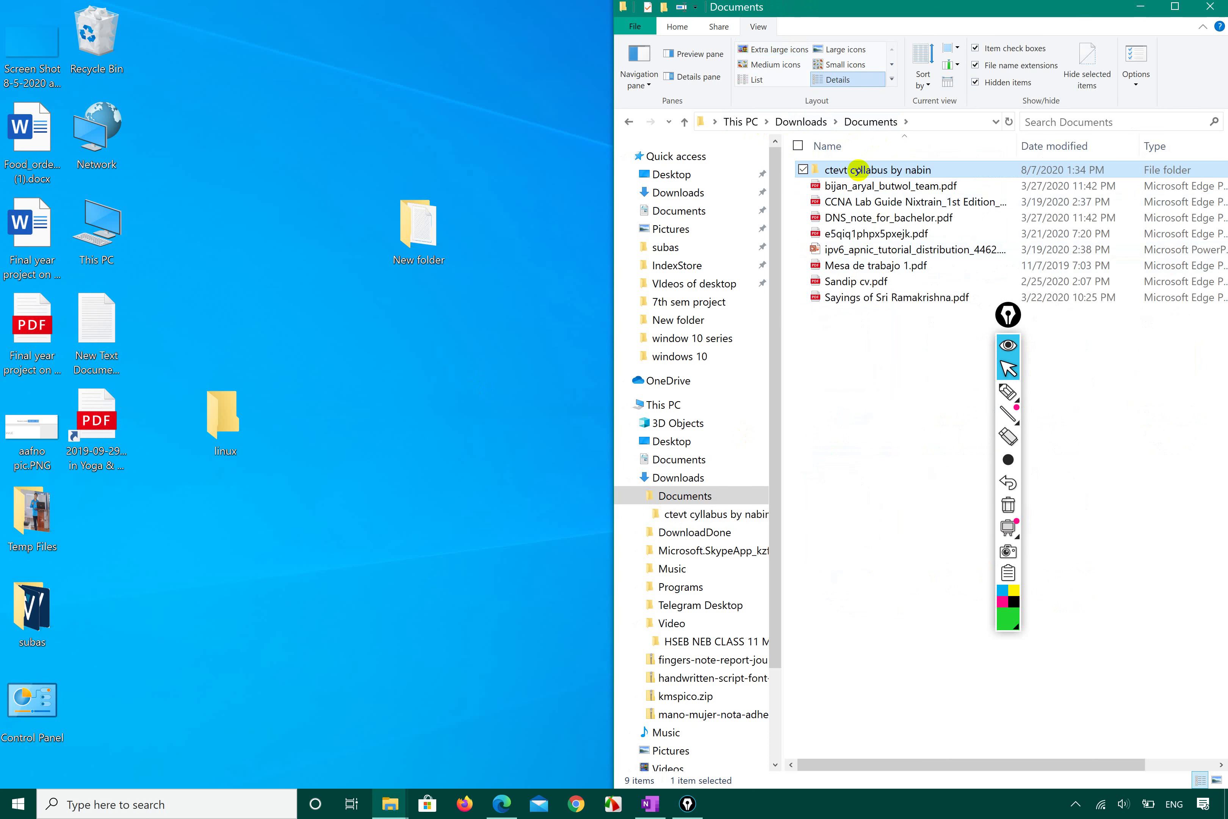
right_click(858, 169)
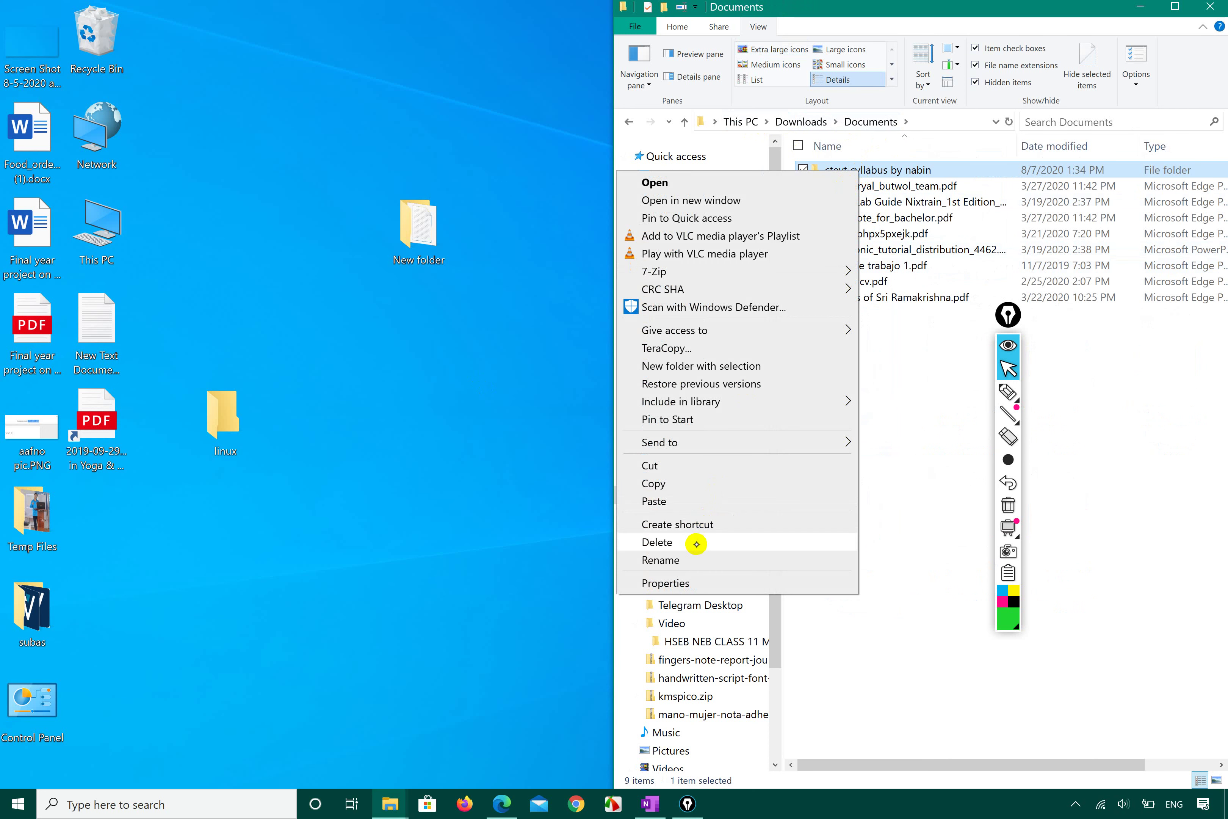
click(711, 524)
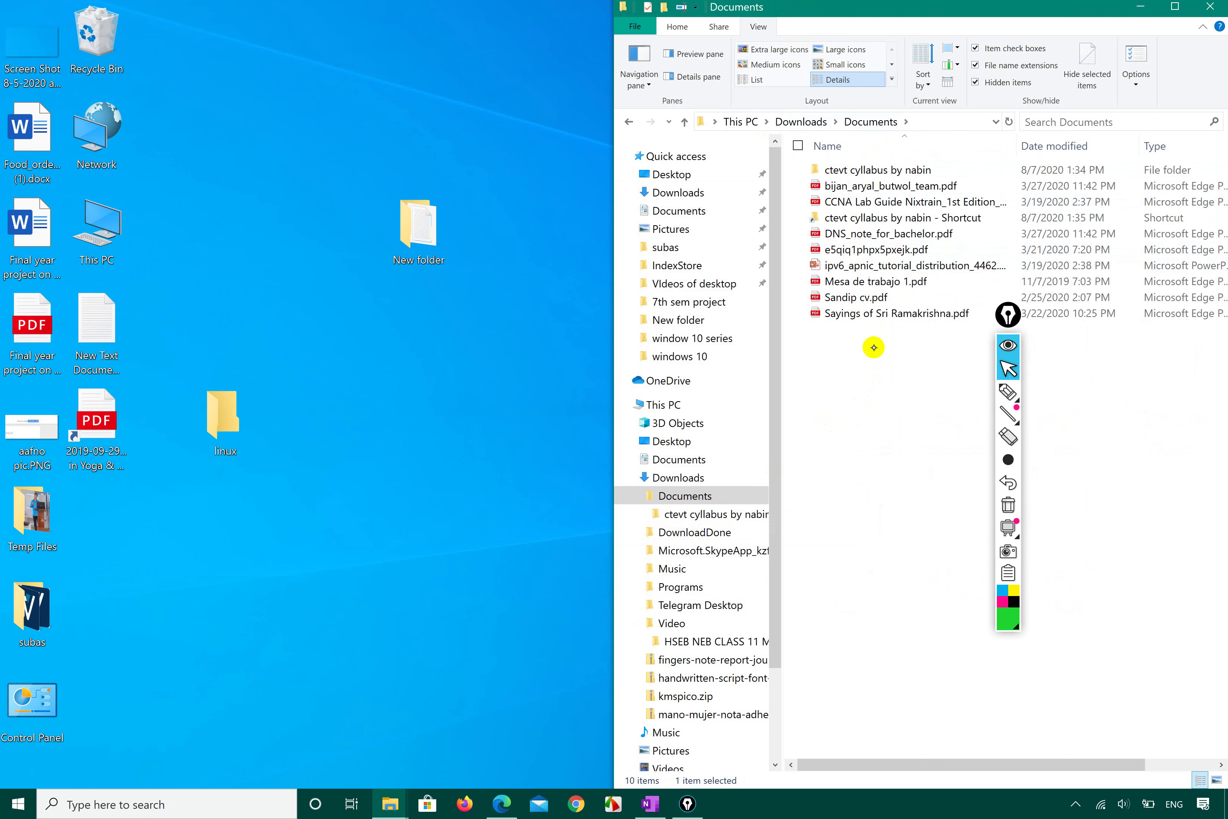
- Copy the ctevt cyllabus folder shortcut from Documents, paste it onto the desktop and inspect its target location
click(857, 218)
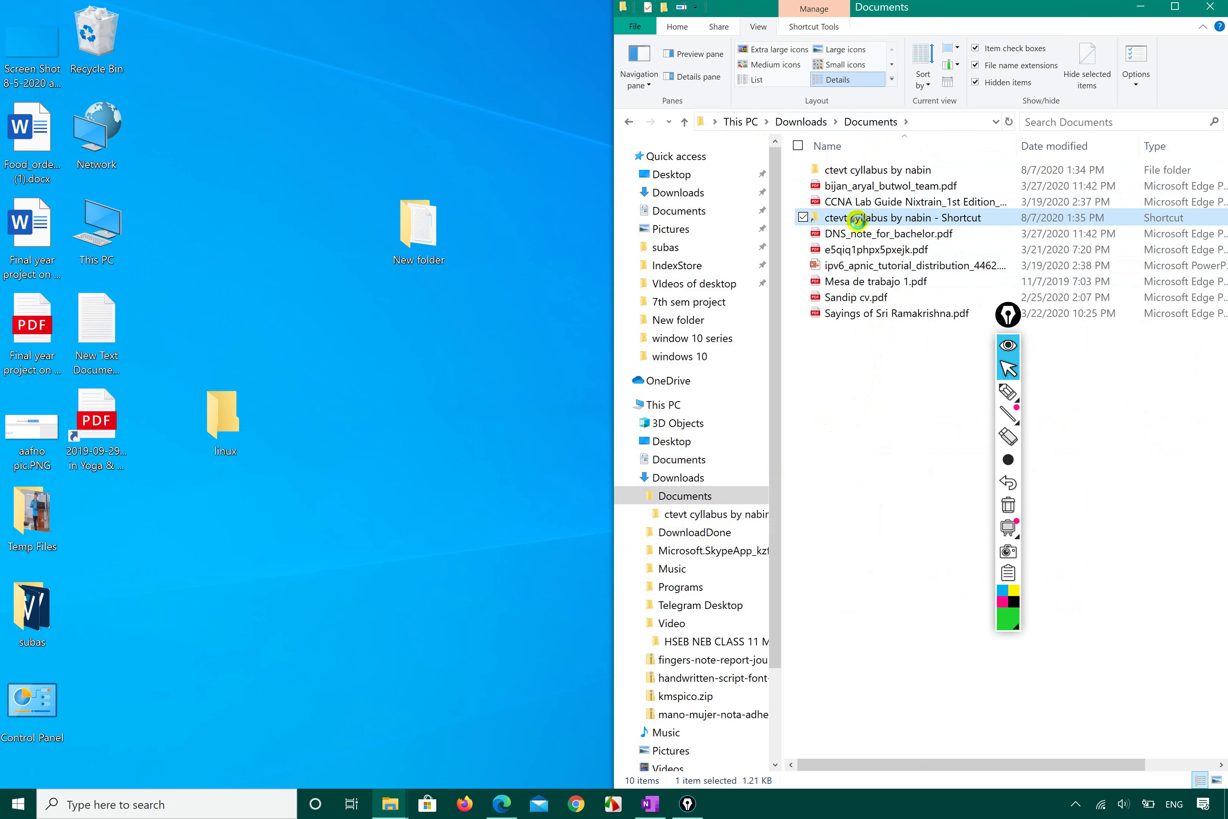
right_click(857, 221)
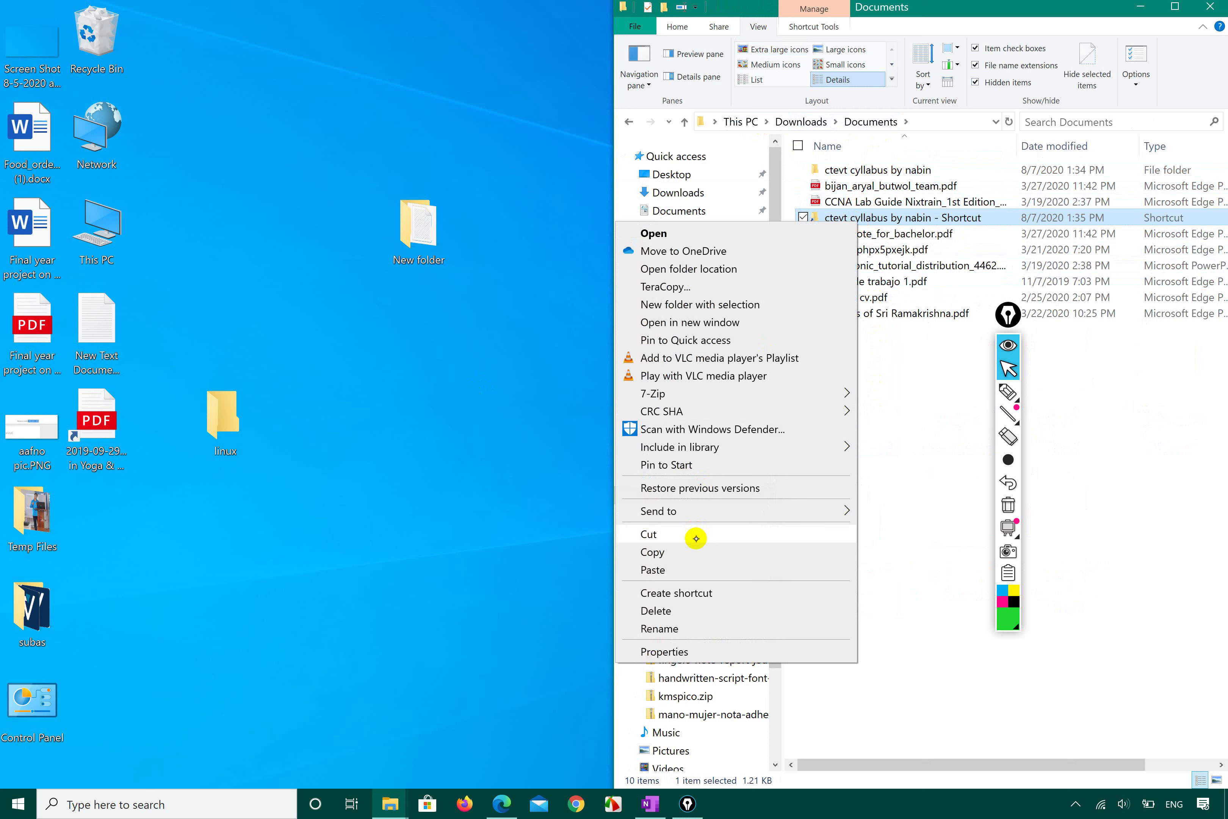
click(683, 553)
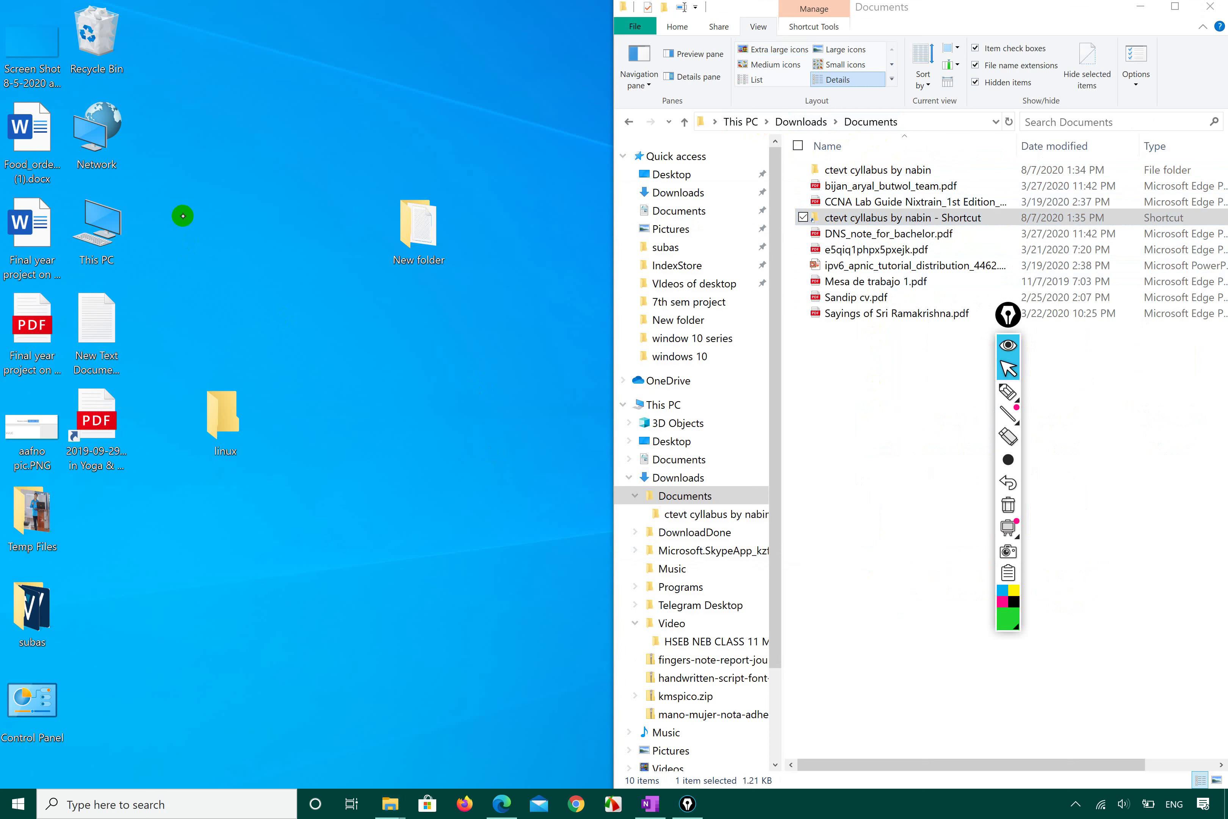
right_click(183, 216)
click(99, 286)
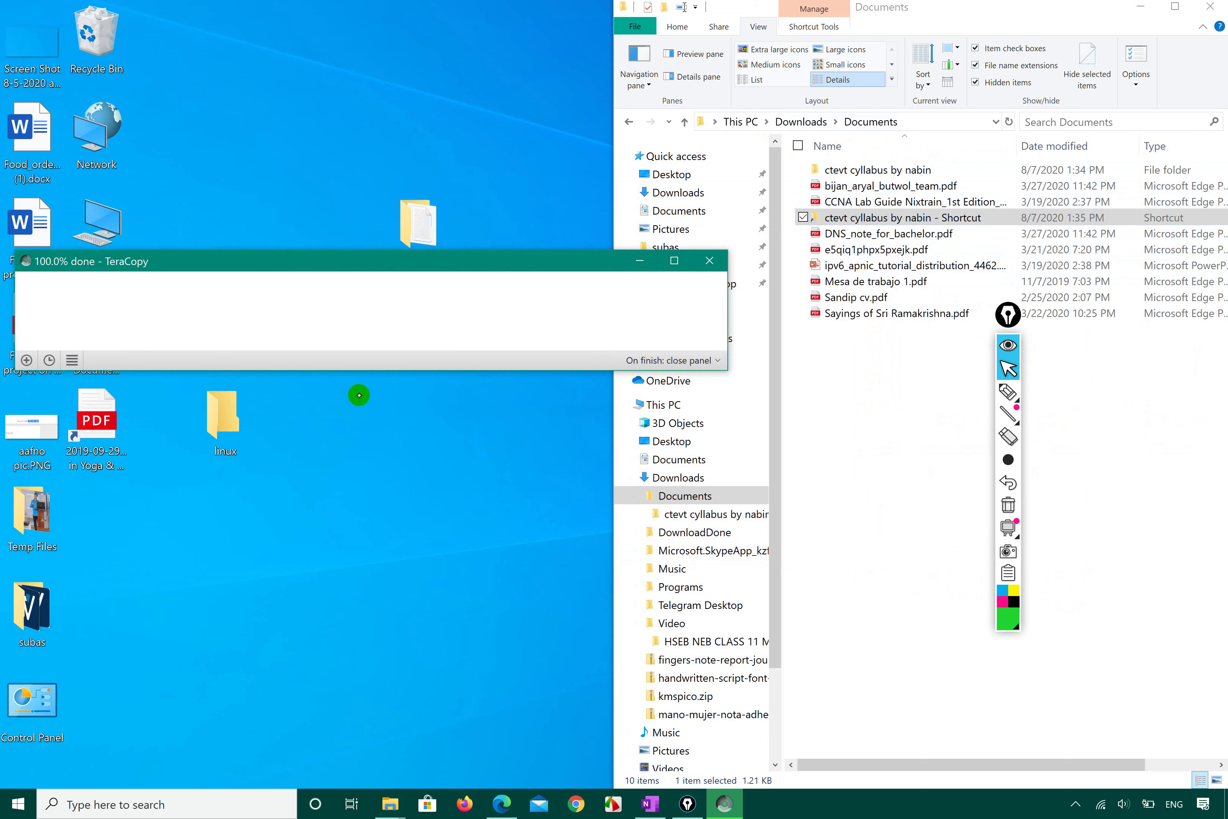
click(110, 541)
mouse_move(110, 542)
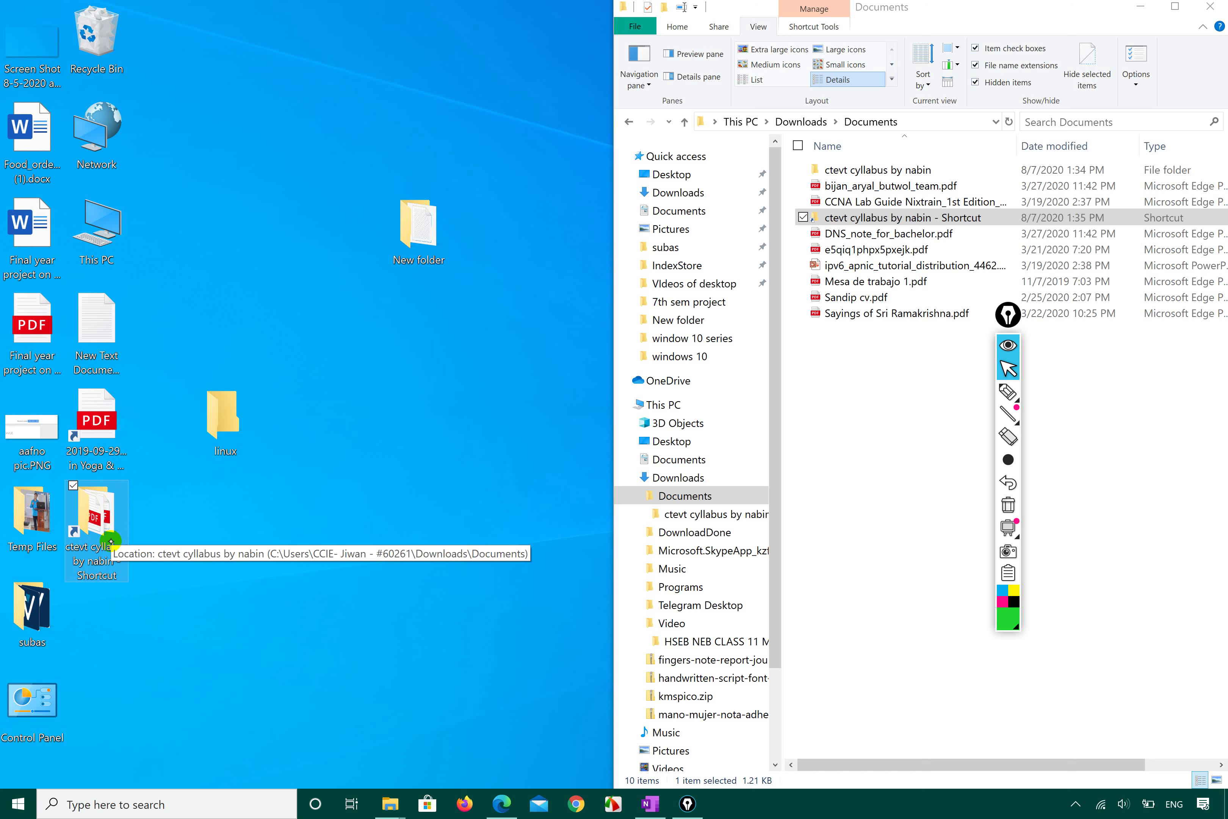
- Open the ctevt cyllabus folder through its desktop shortcut and close all the File Explorer windows
click(102, 544)
double_click(102, 542)
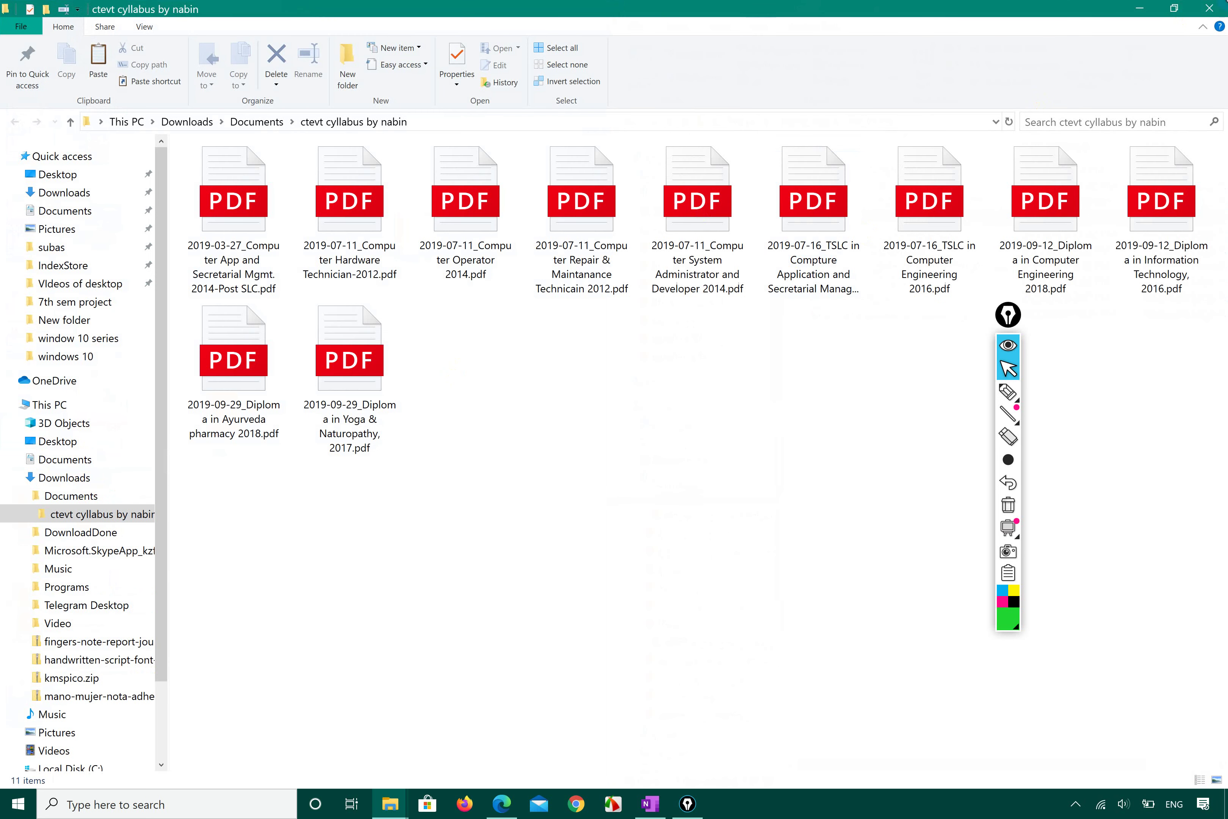
click(1209, 8)
click(1210, 7)
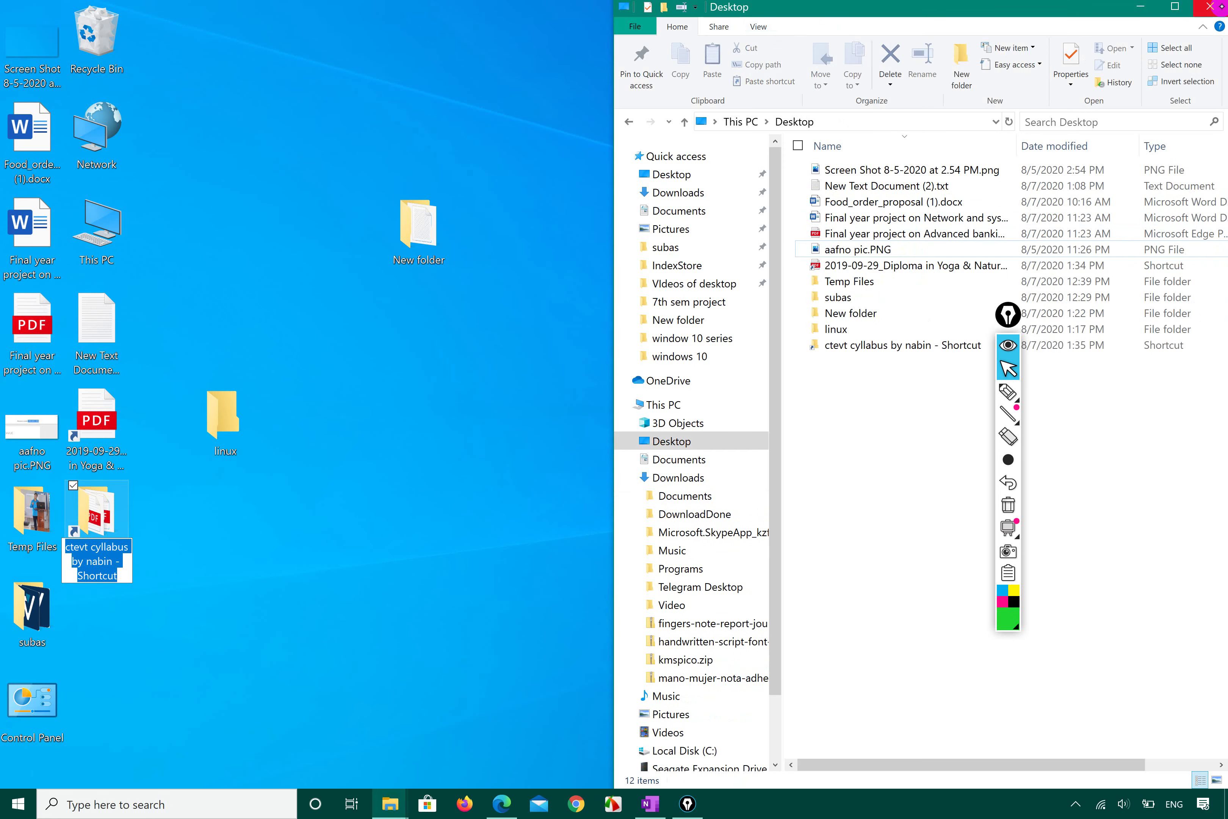
click(1210, 7)
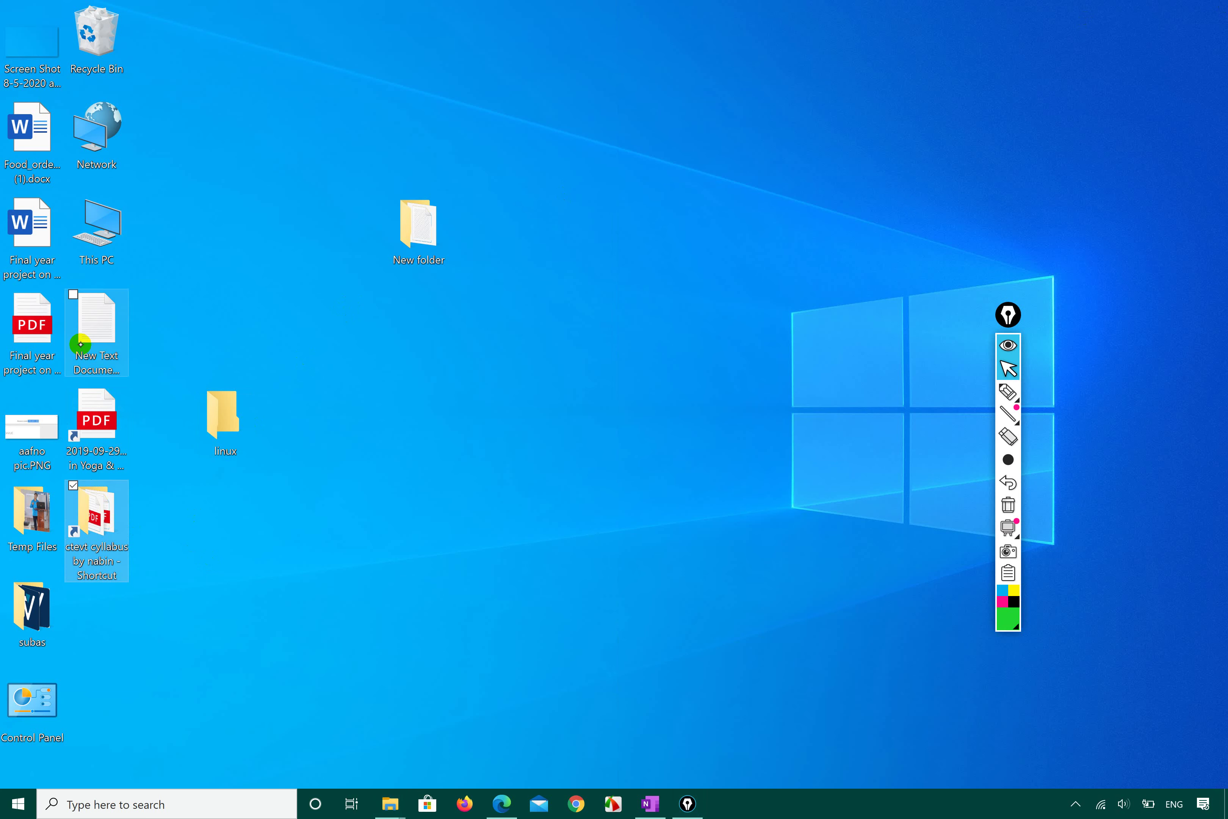
- Open the desktop folder directly above Control Panel, maximize its window and display the contents as extra large icons
click(42, 638)
double_click(42, 637)
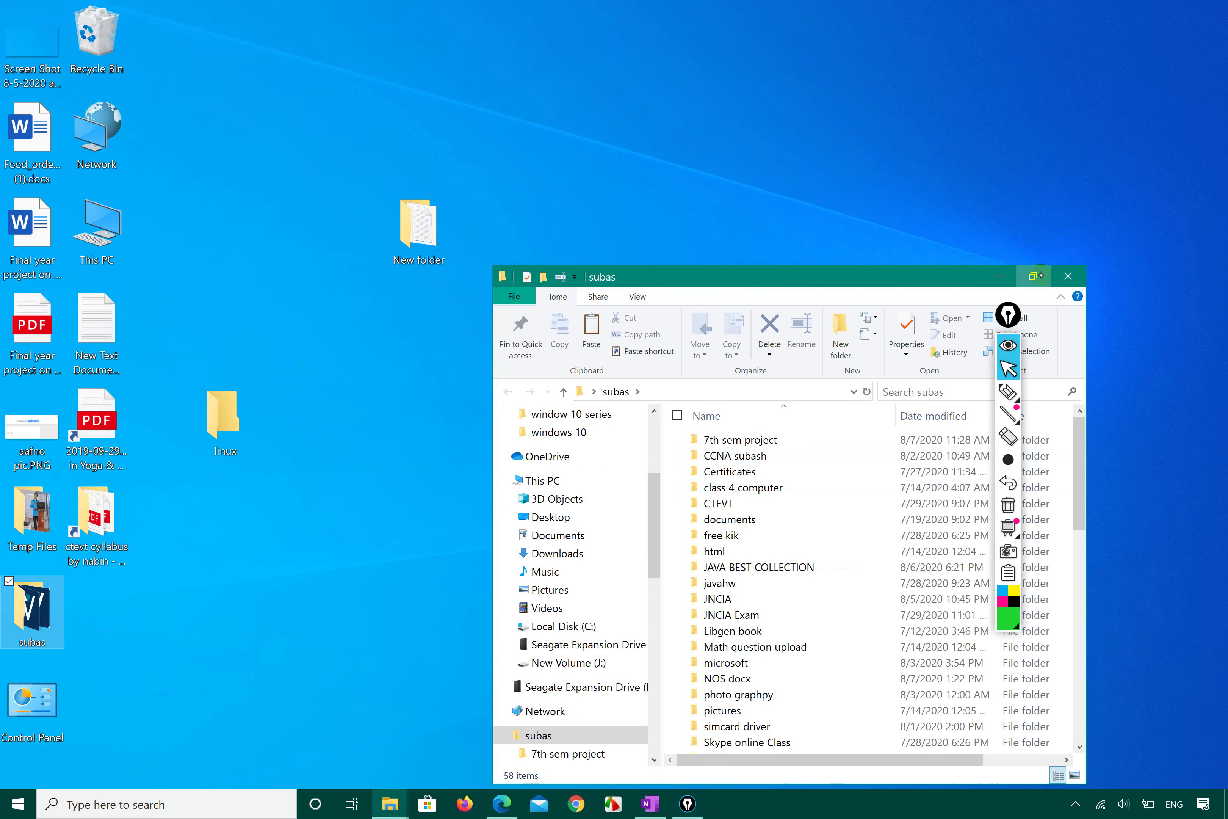
click(1034, 275)
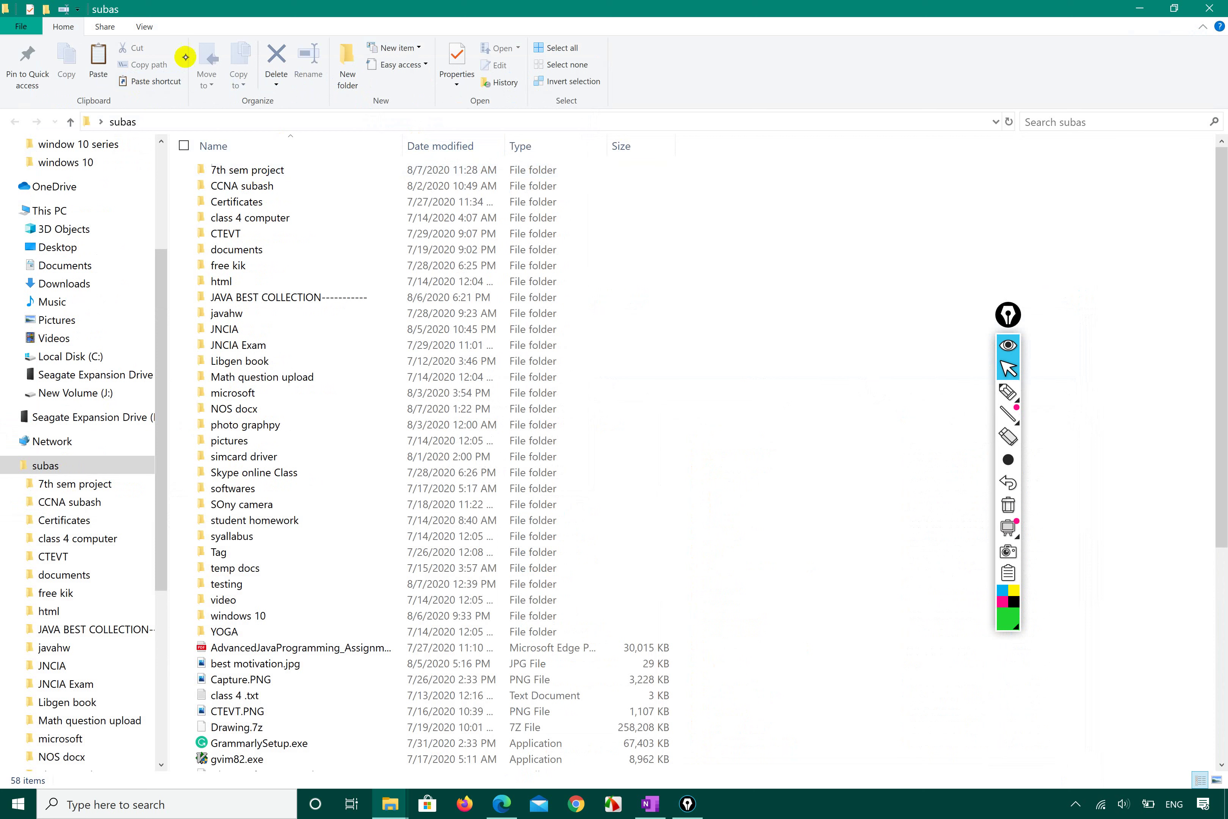
click(139, 28)
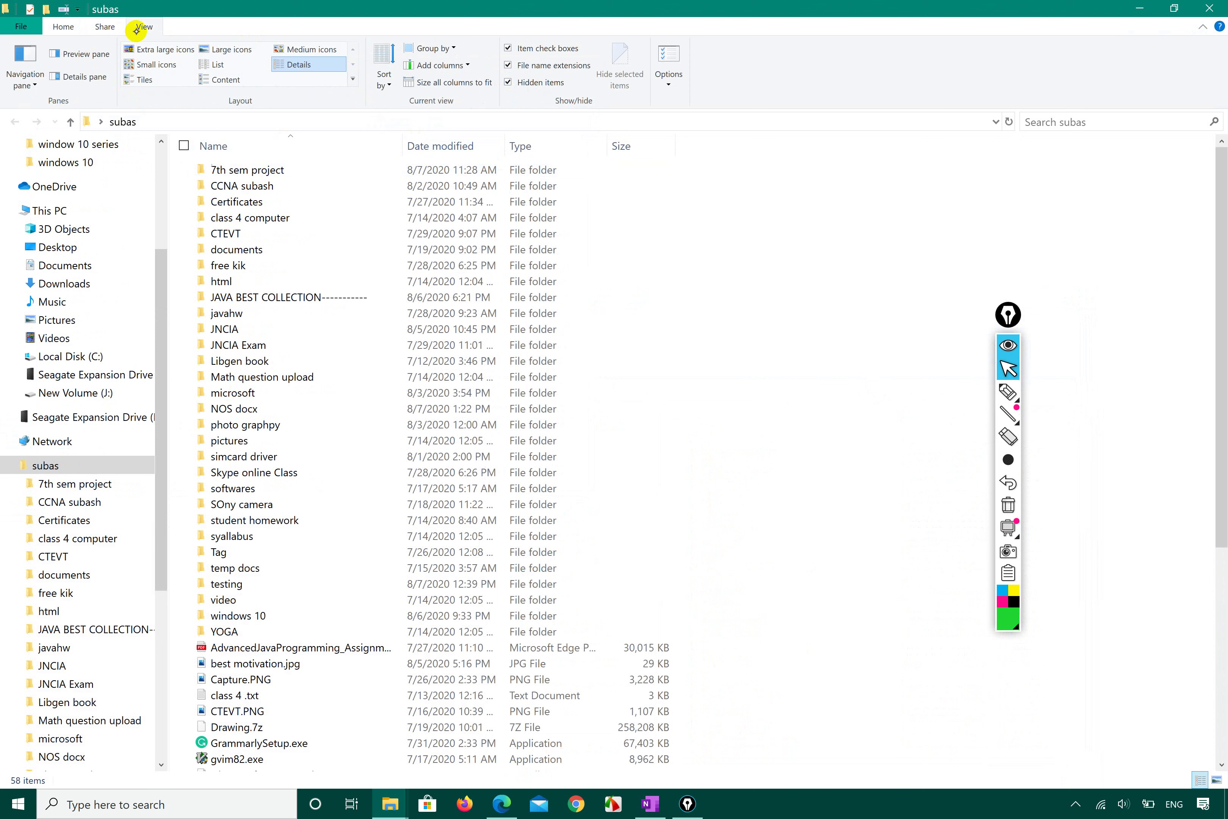
click(157, 48)
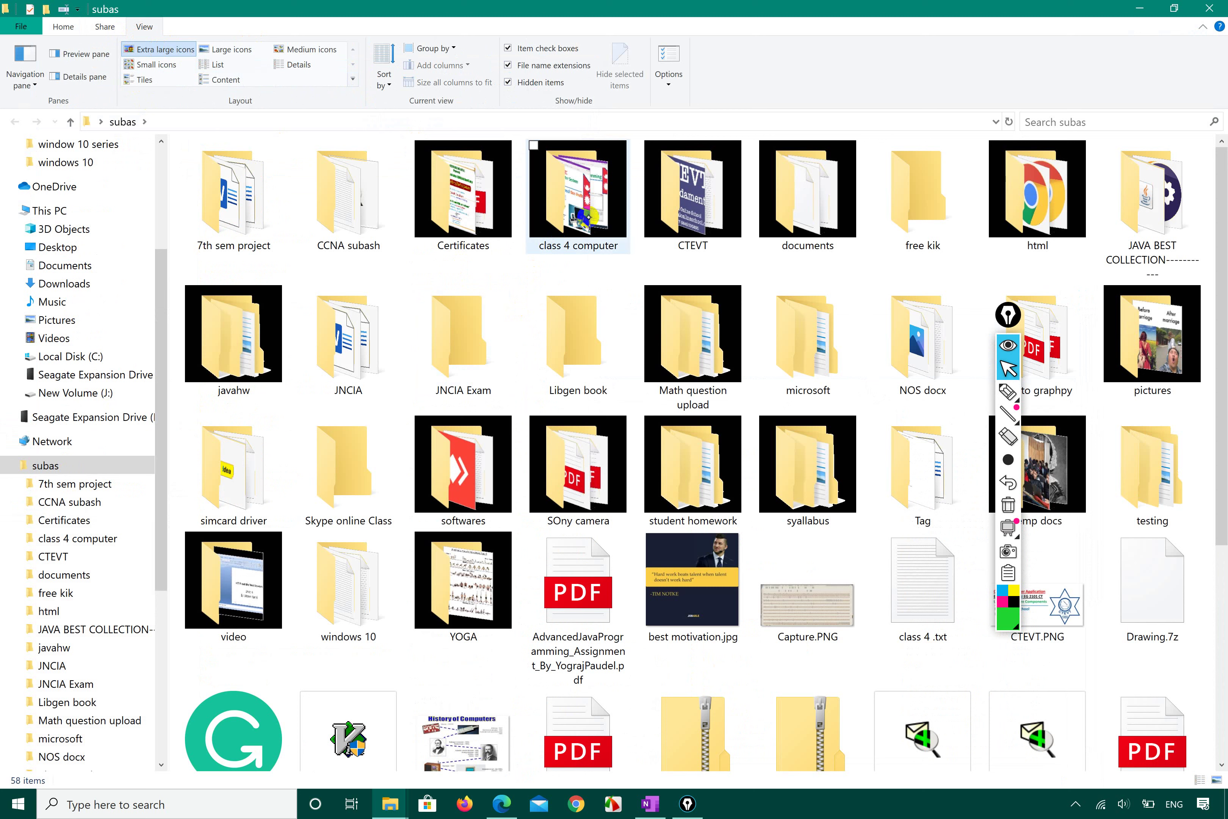
- Select the 7th sem project folder, extend the selection to every item in the folder, and clear the selection
click(240, 219)
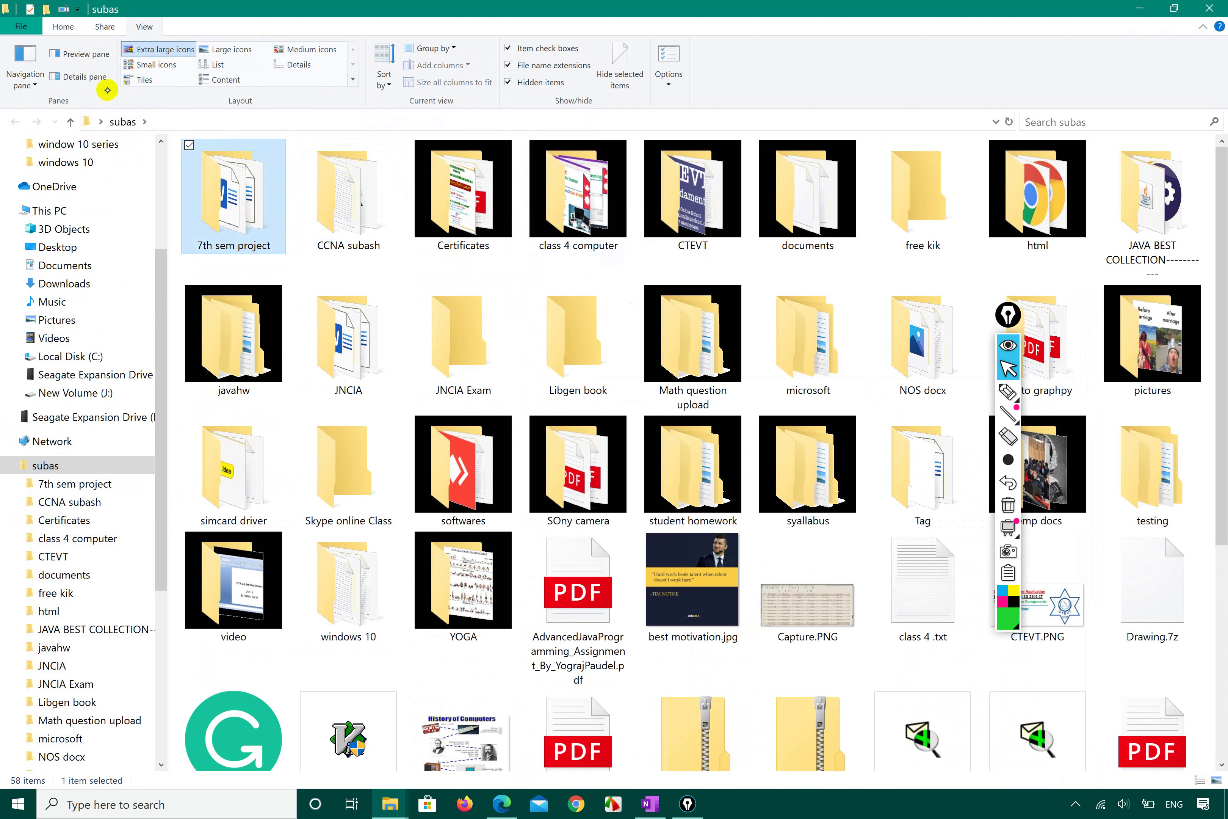
click(64, 28)
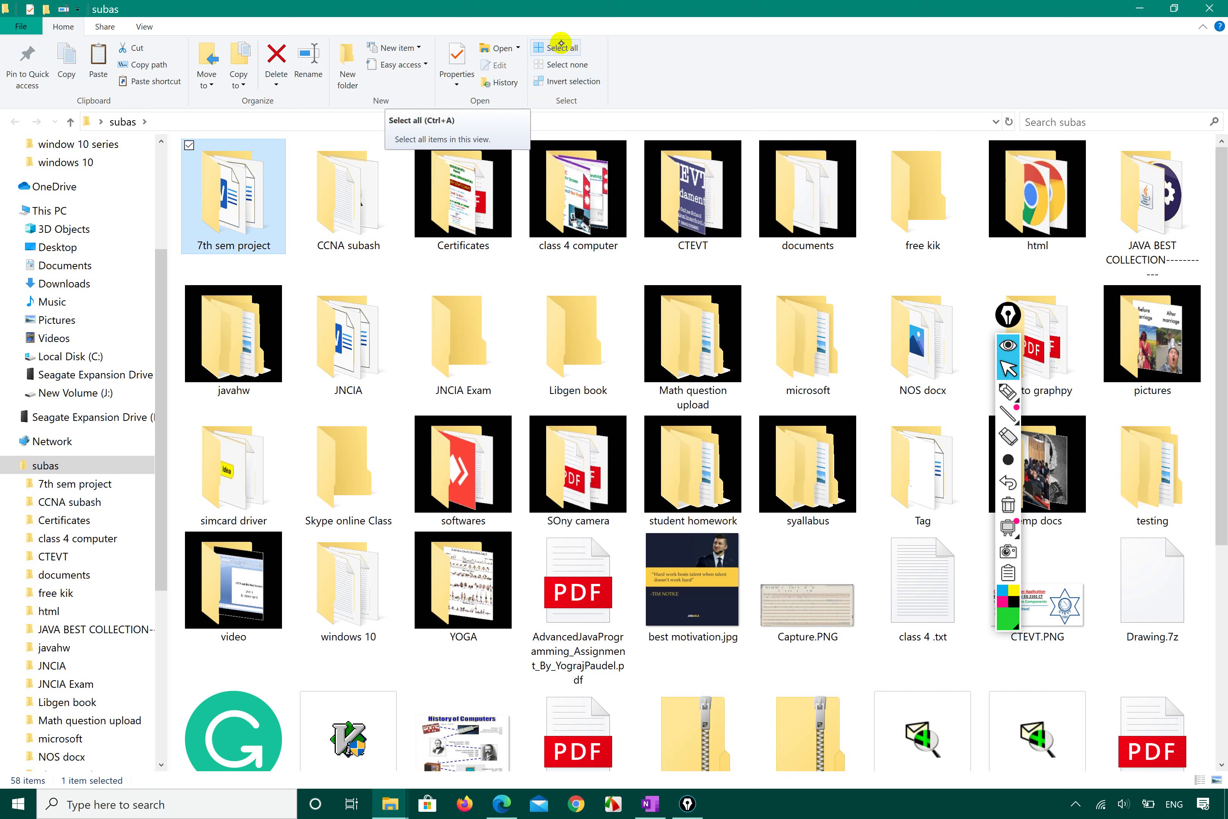
click(560, 44)
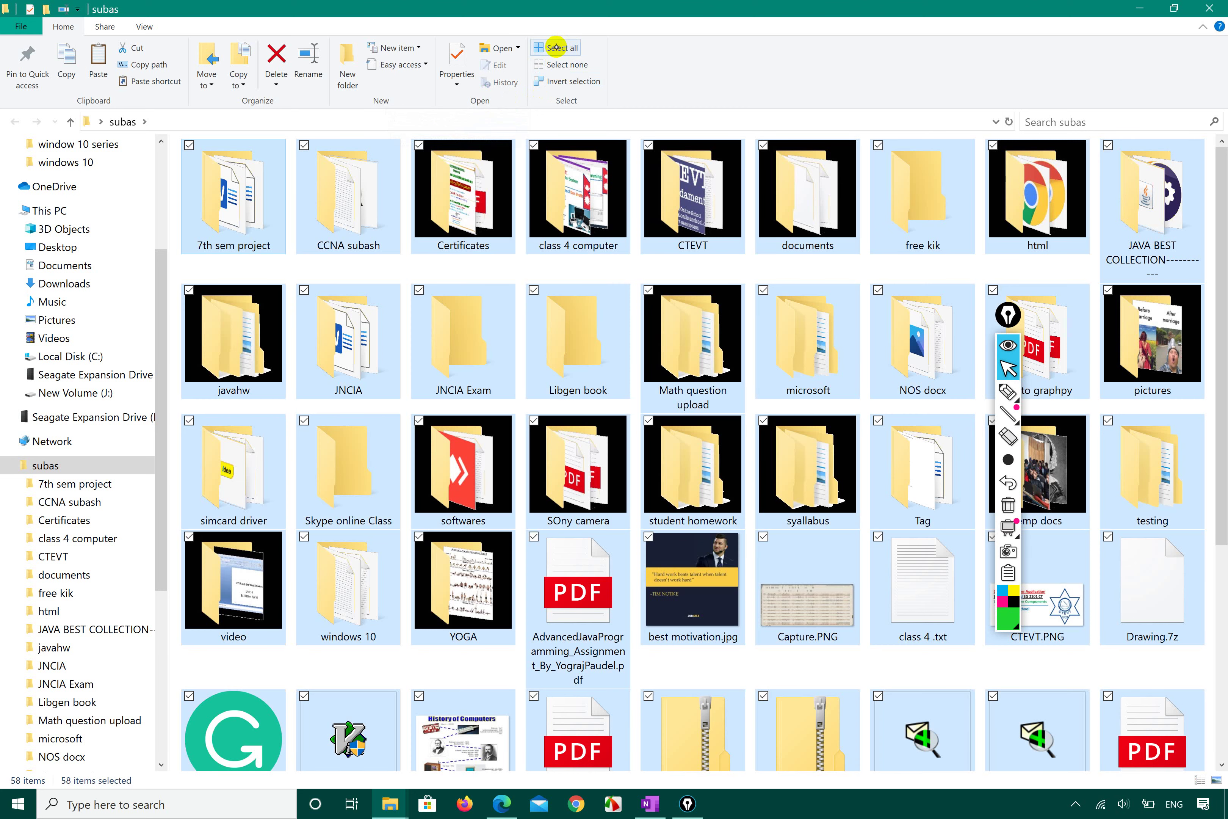
click(491, 270)
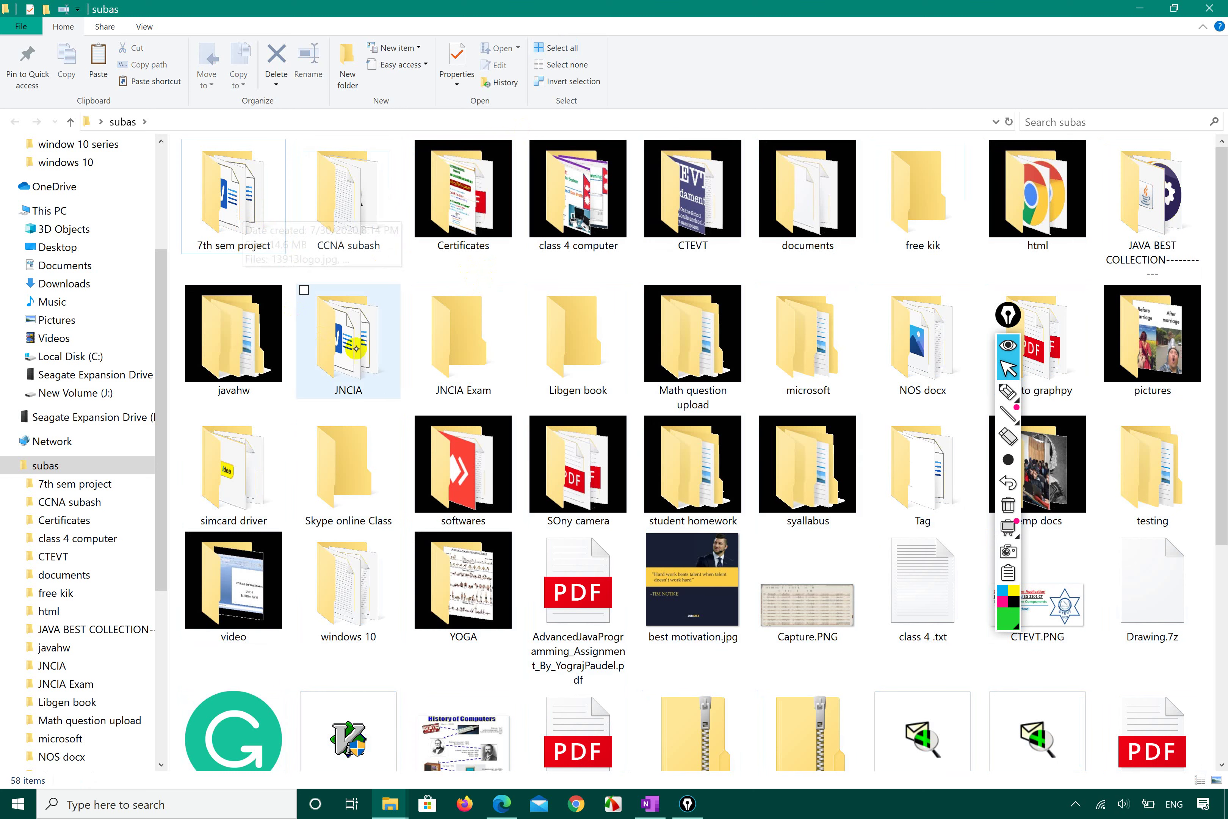
- Select the CCNA subash folder and extend the selection to every item in the folder
click(550, 349)
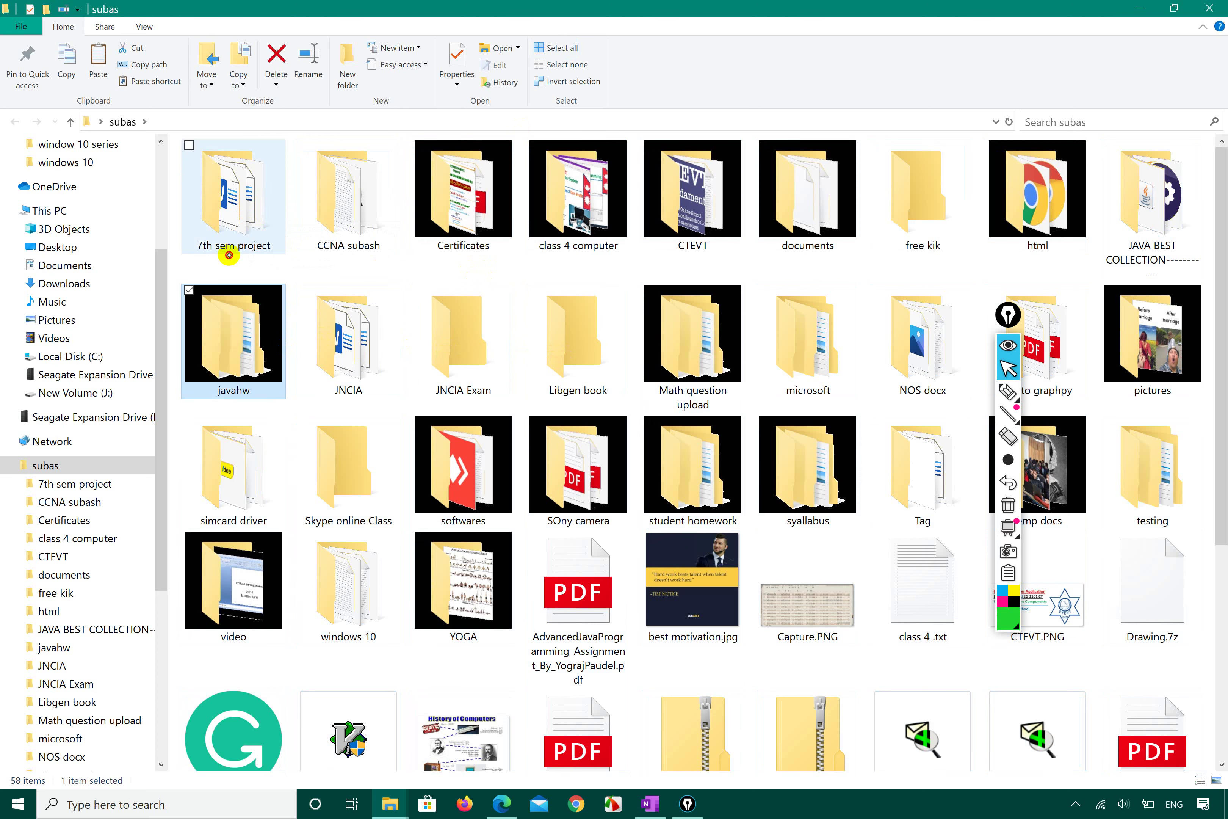
click(347, 248)
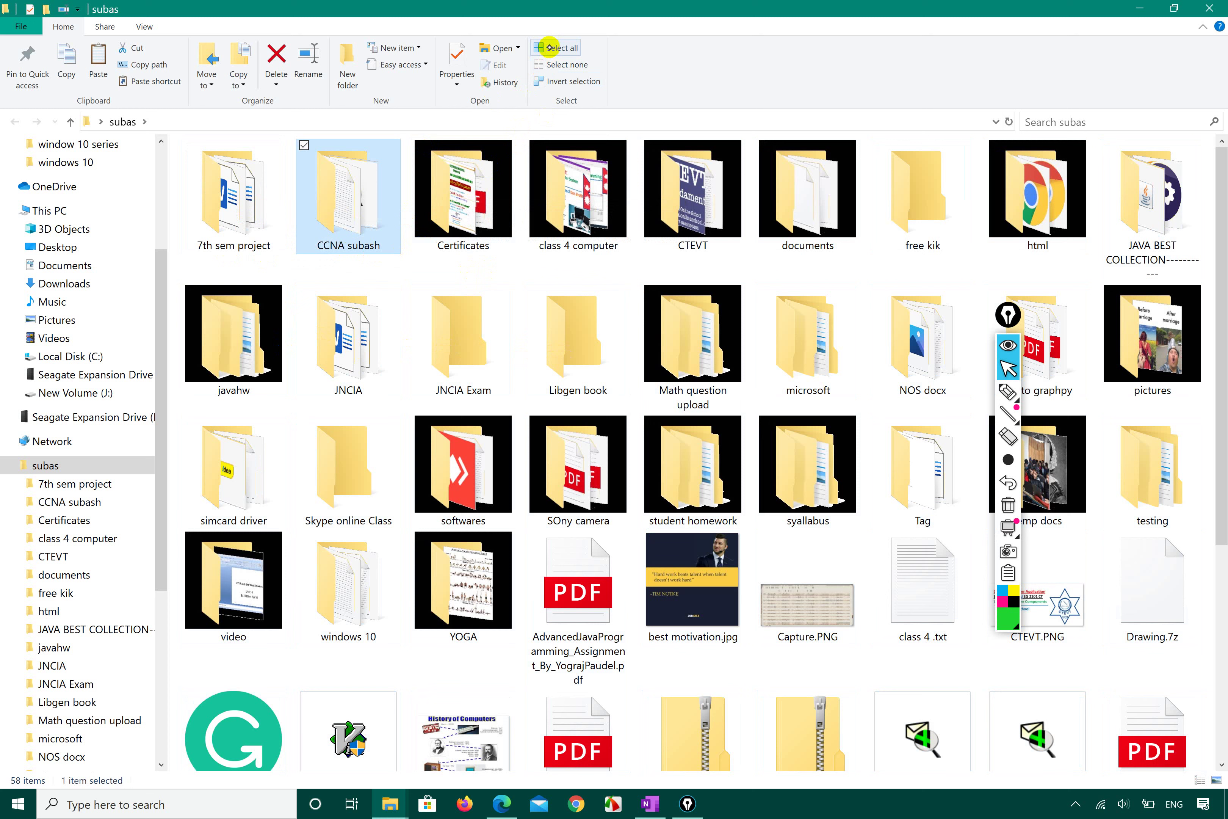
click(549, 47)
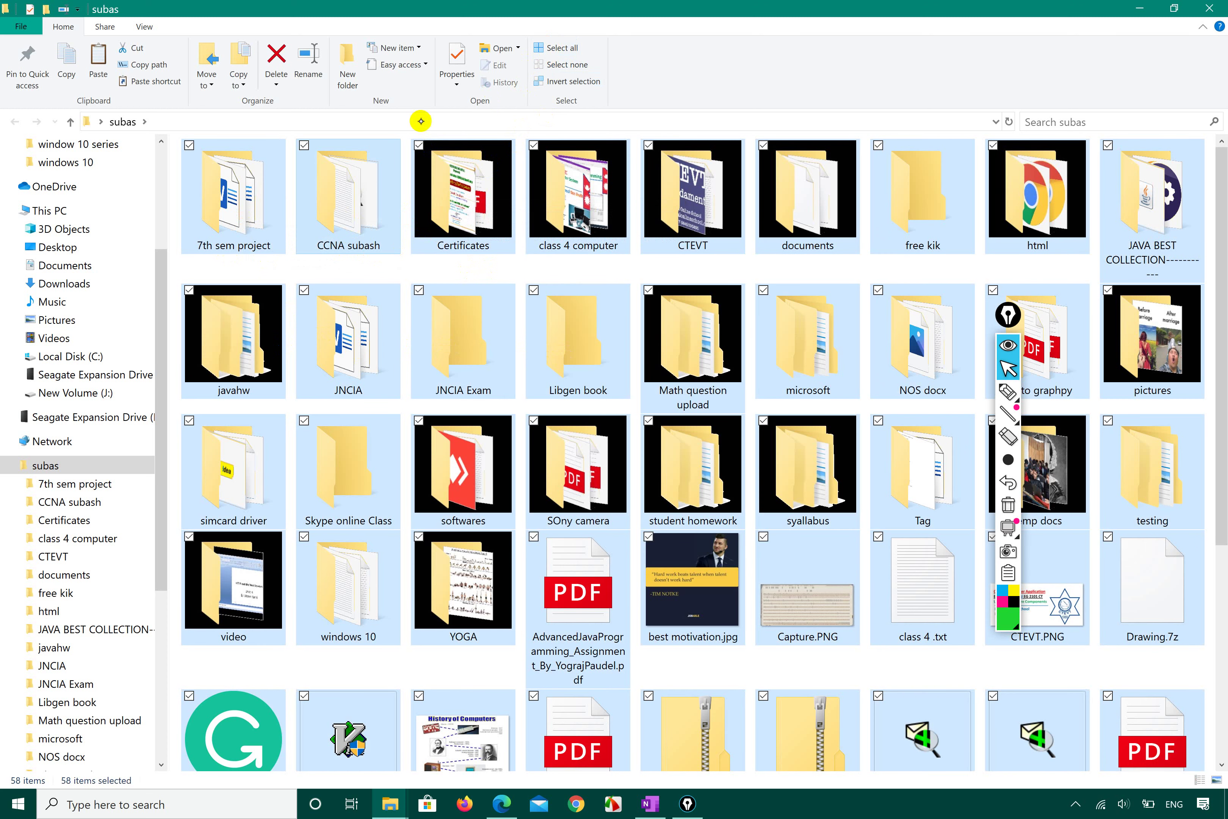
- Select the 7th sem project, CCNA subash and Certificates folders together as a group, and clear the selection
click(445, 309)
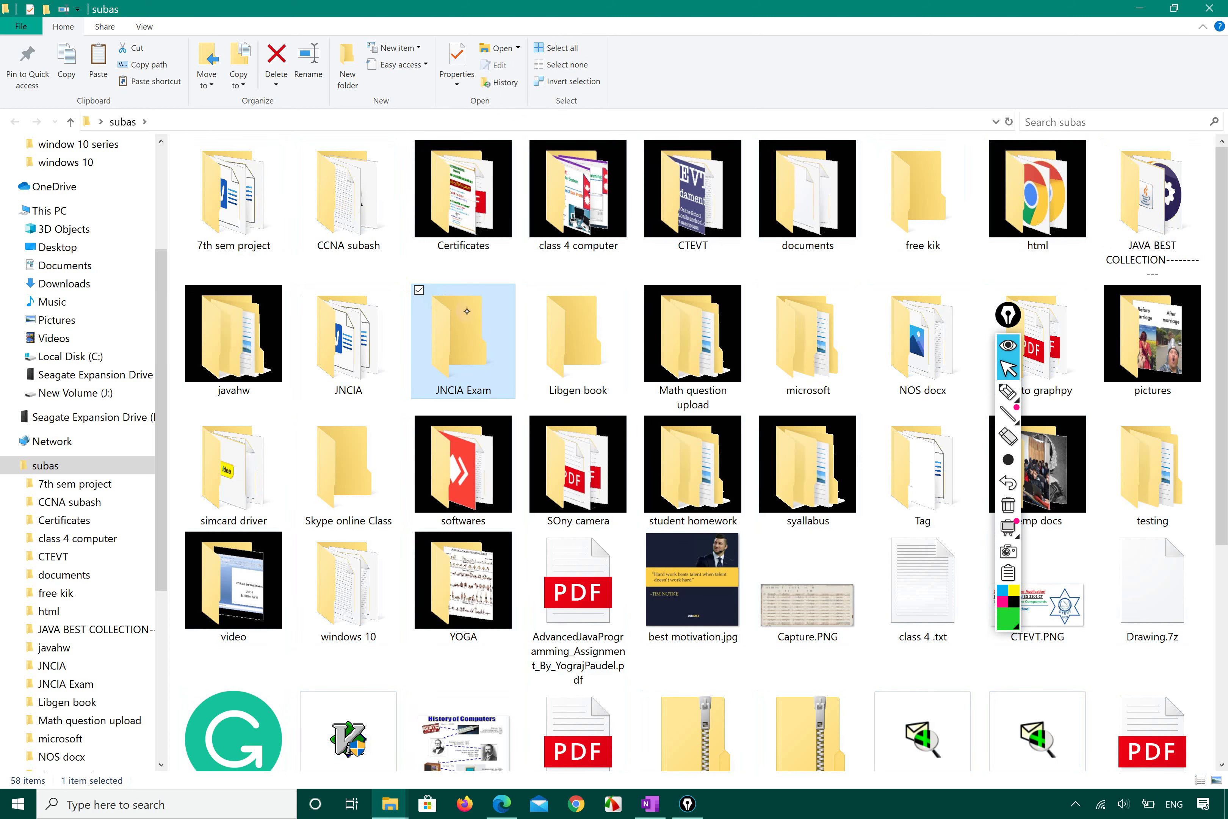
drag(513, 263, 187, 182)
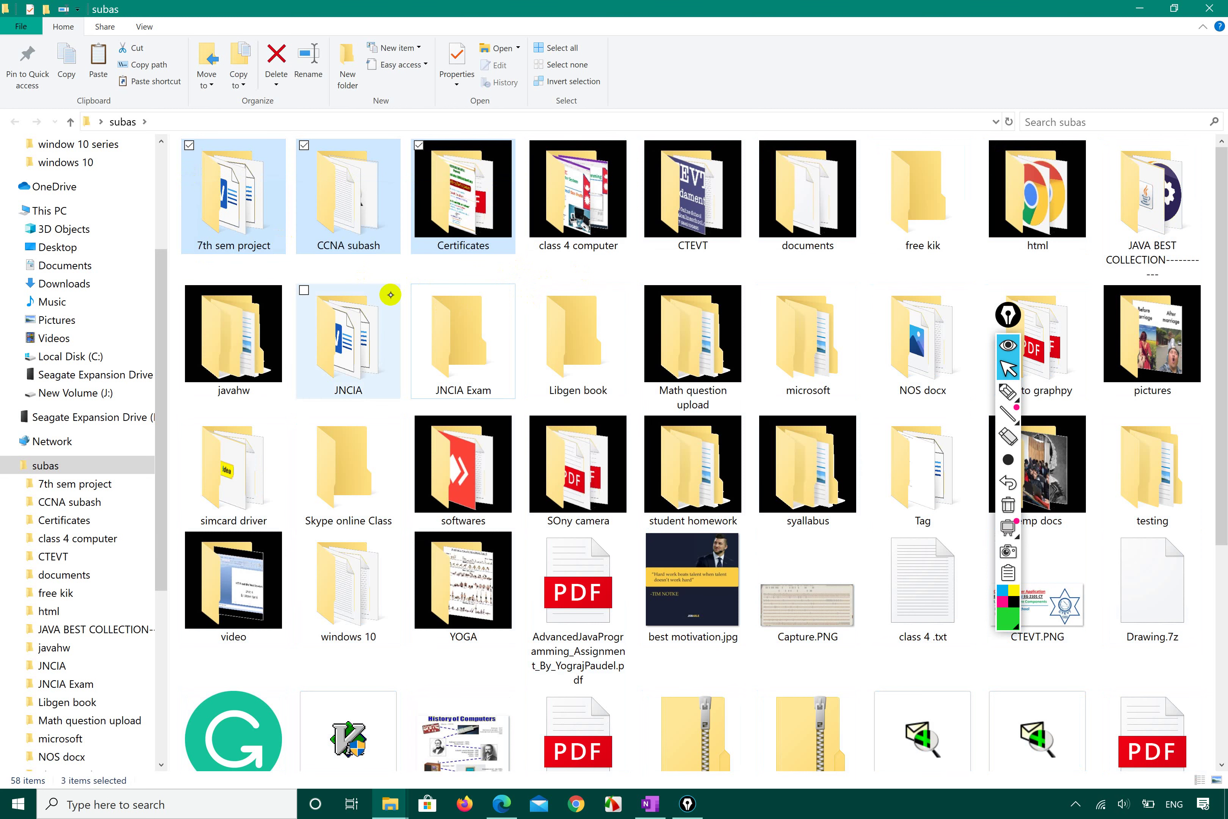
click(400, 278)
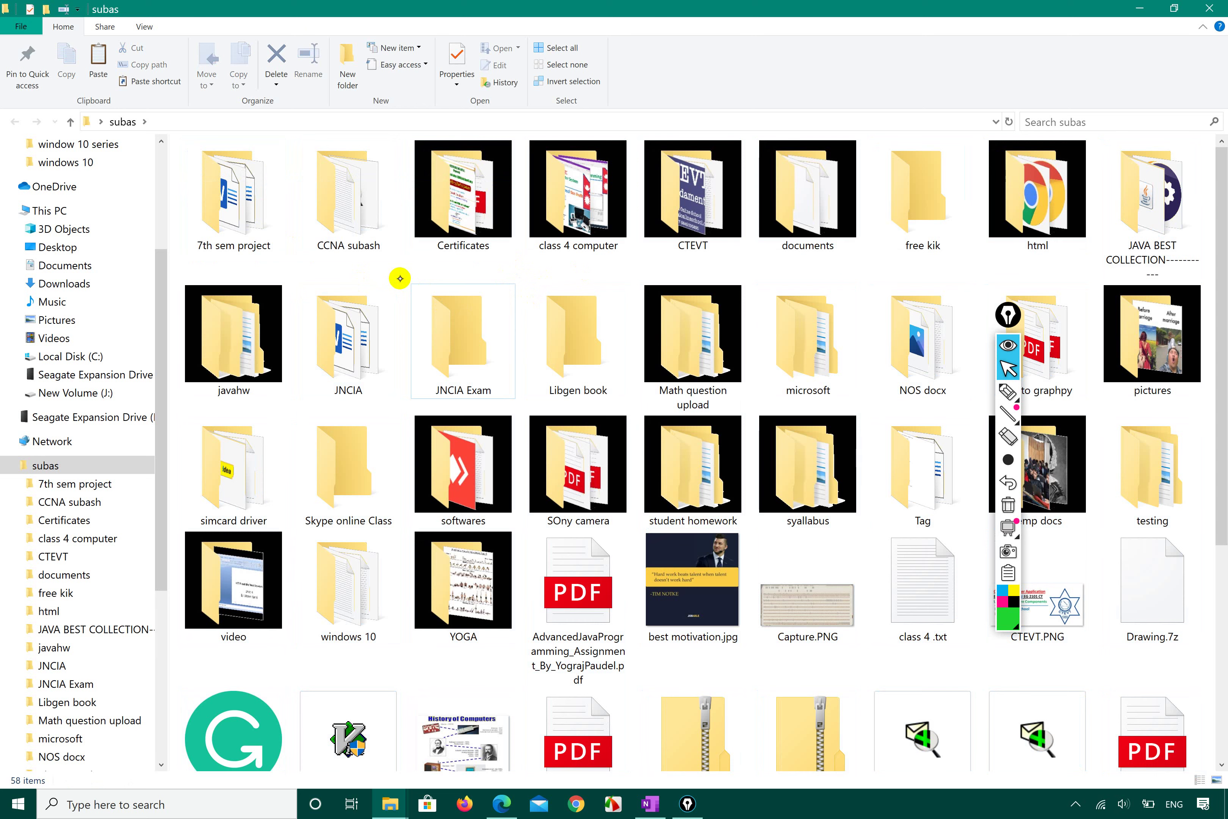
key(super)
key(super)
key(super+s)
text(screnn)
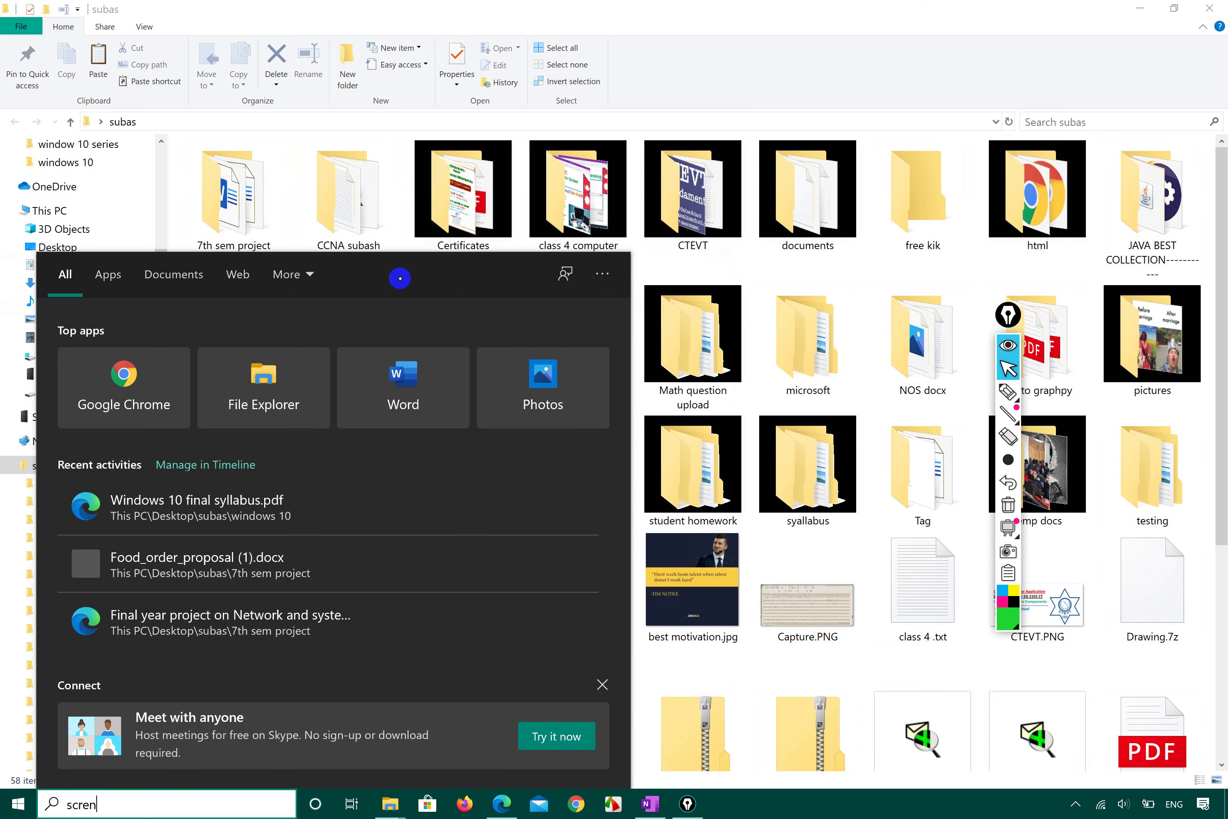
key(BackSpace)
key(BackSpace)
key(Return)
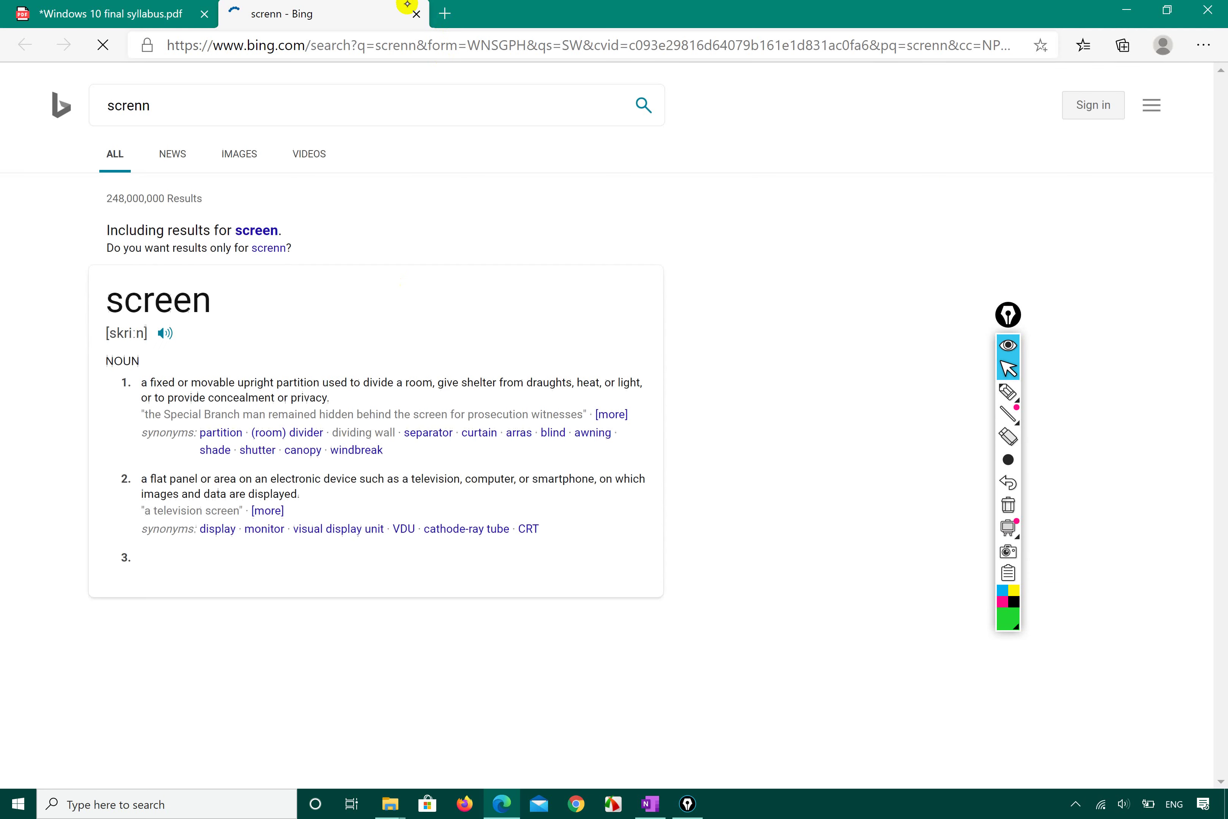
click(416, 14)
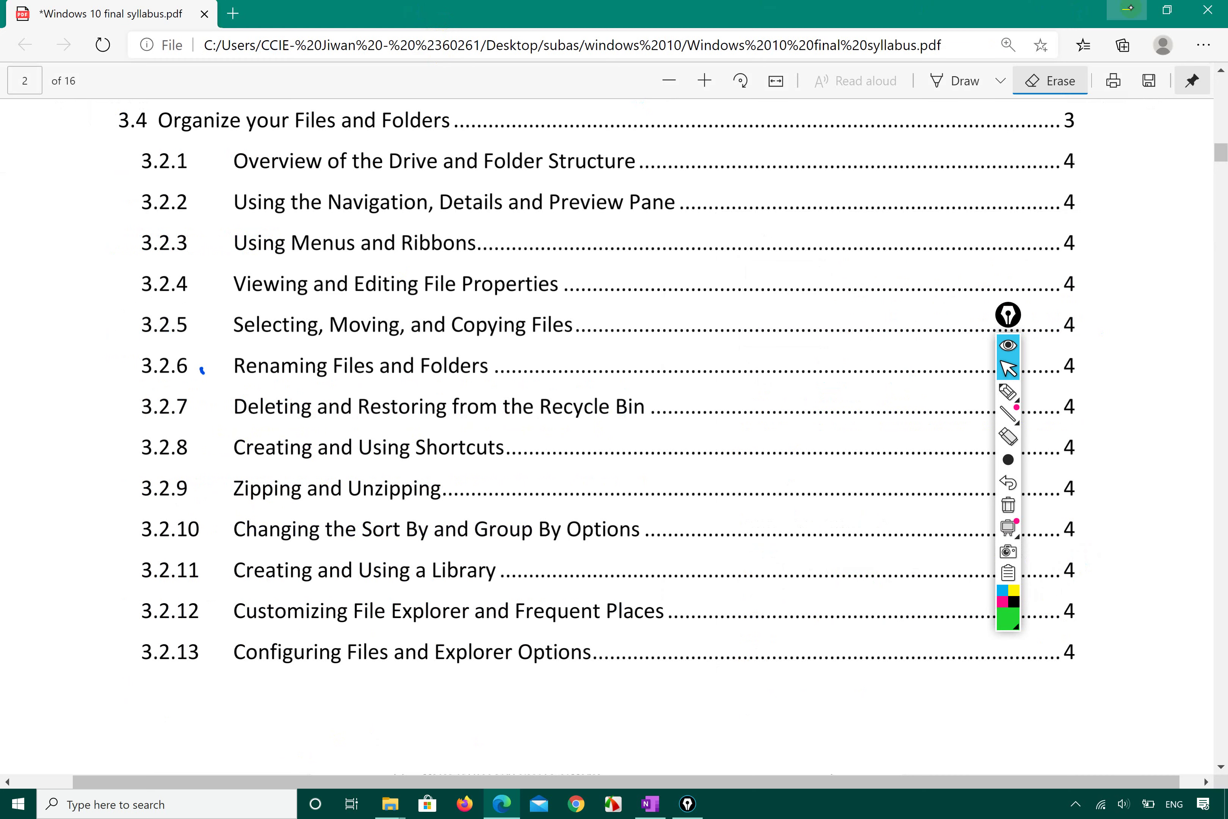
click(1127, 10)
key(s)
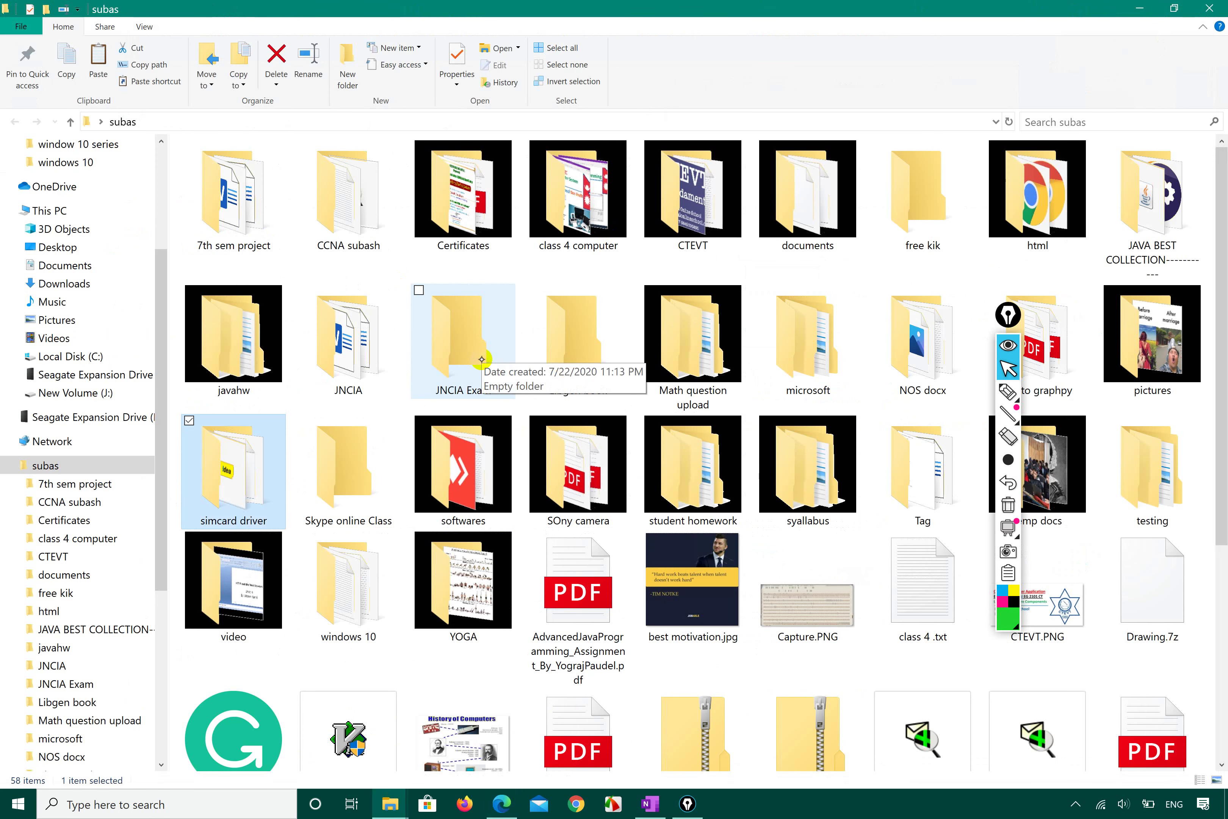
- Find and open the On-Screen Keyboard with the search "scree", and move it below the second row of folders
click(100, 812)
text(scree)
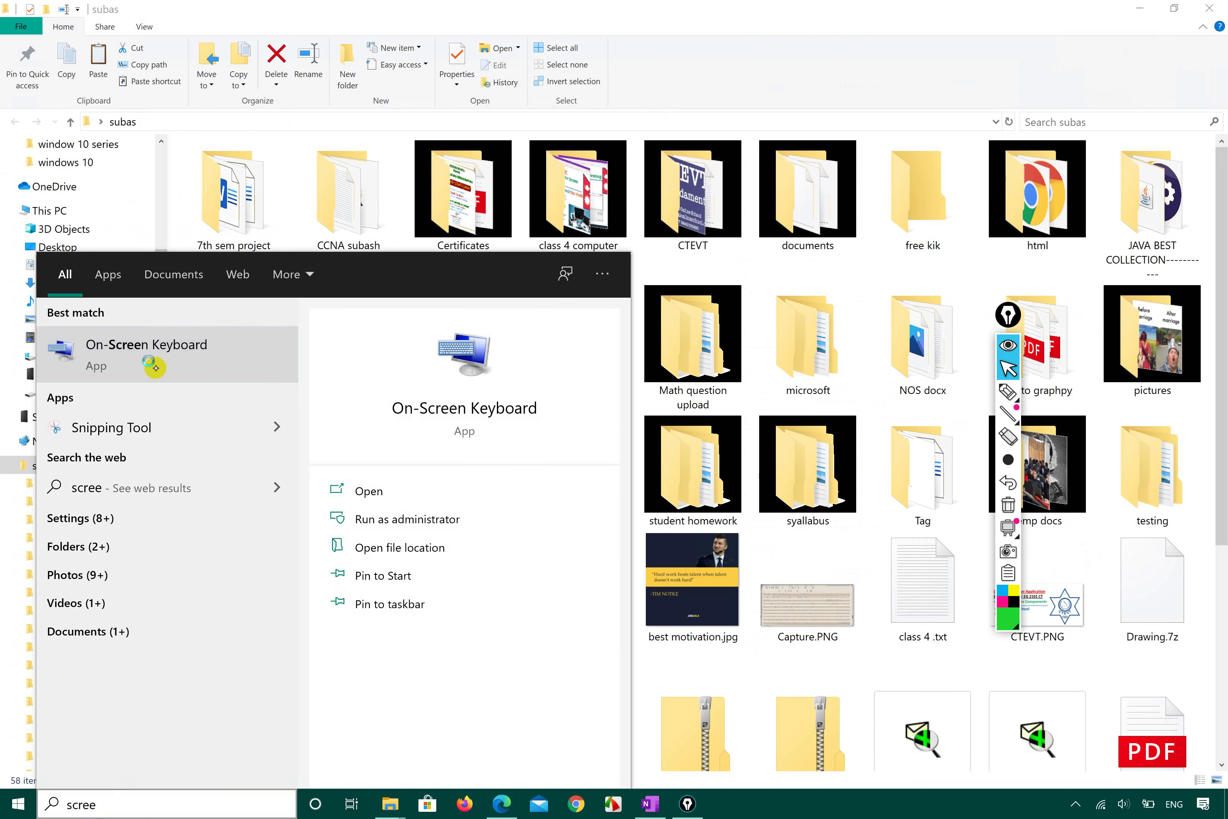
click(150, 360)
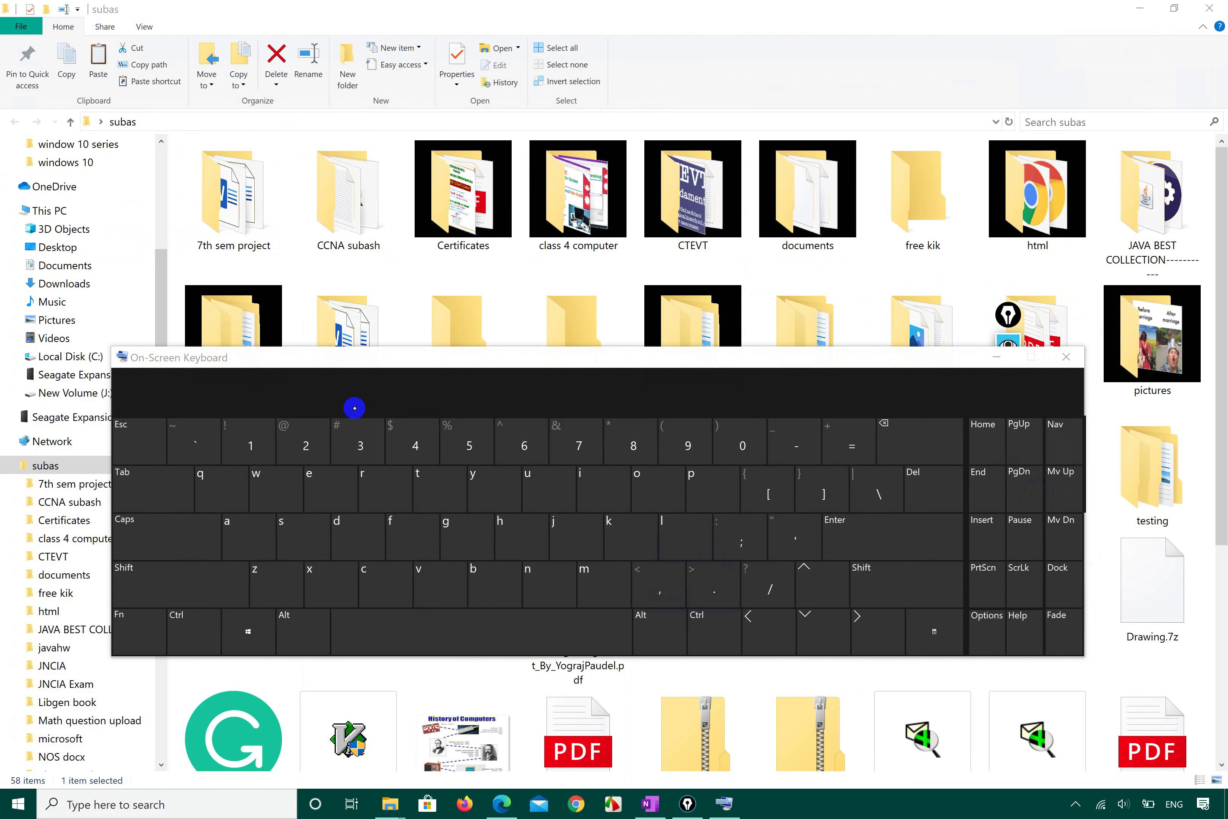
drag(439, 365, 474, 466)
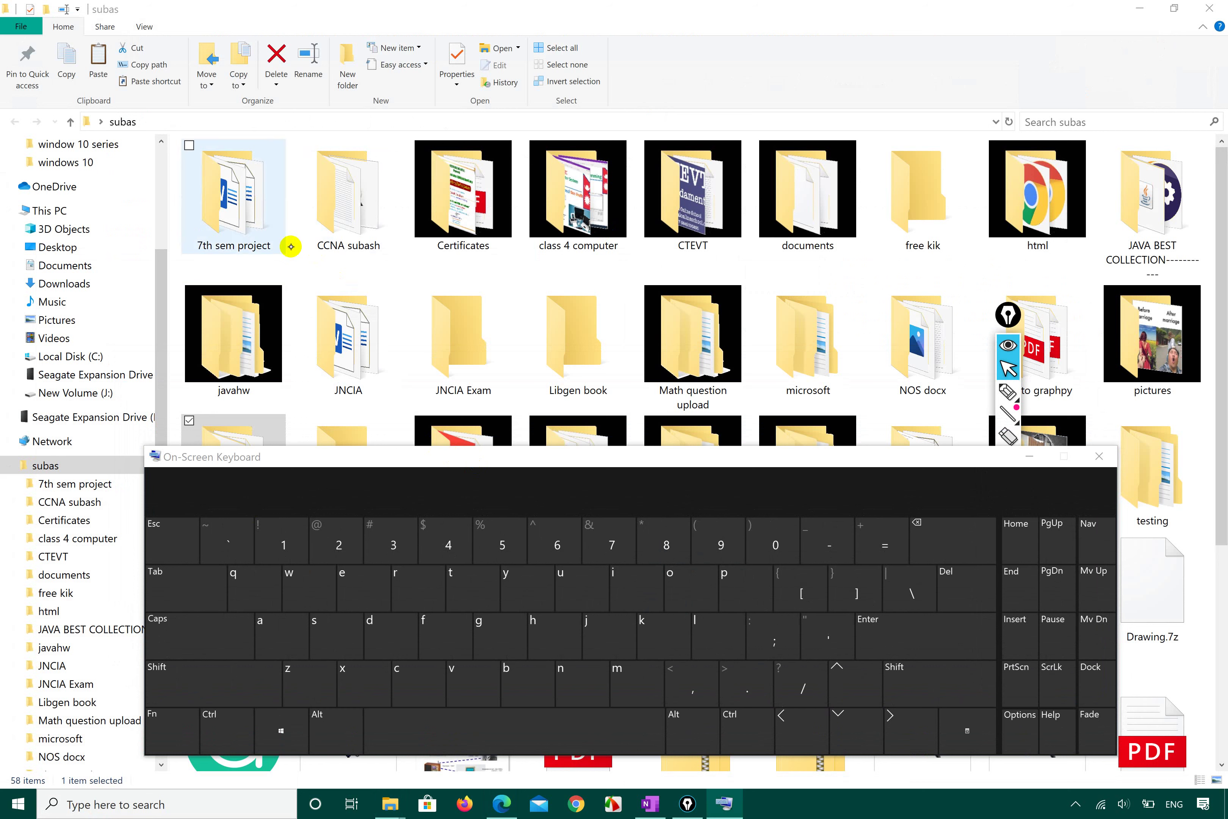
- Select folders in the first row one at a time, ending with only class 4 computer selected
click(231, 219)
click(331, 212)
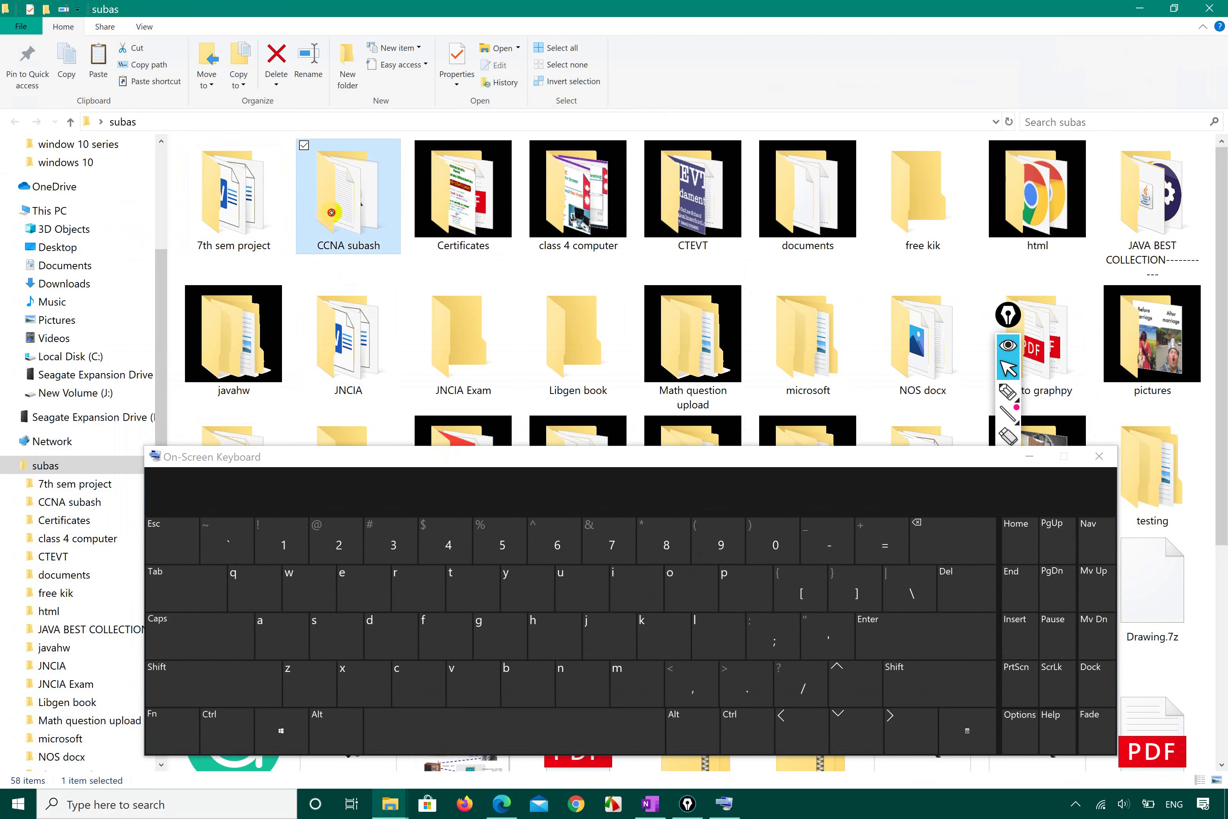
click(472, 216)
click(552, 220)
click(450, 223)
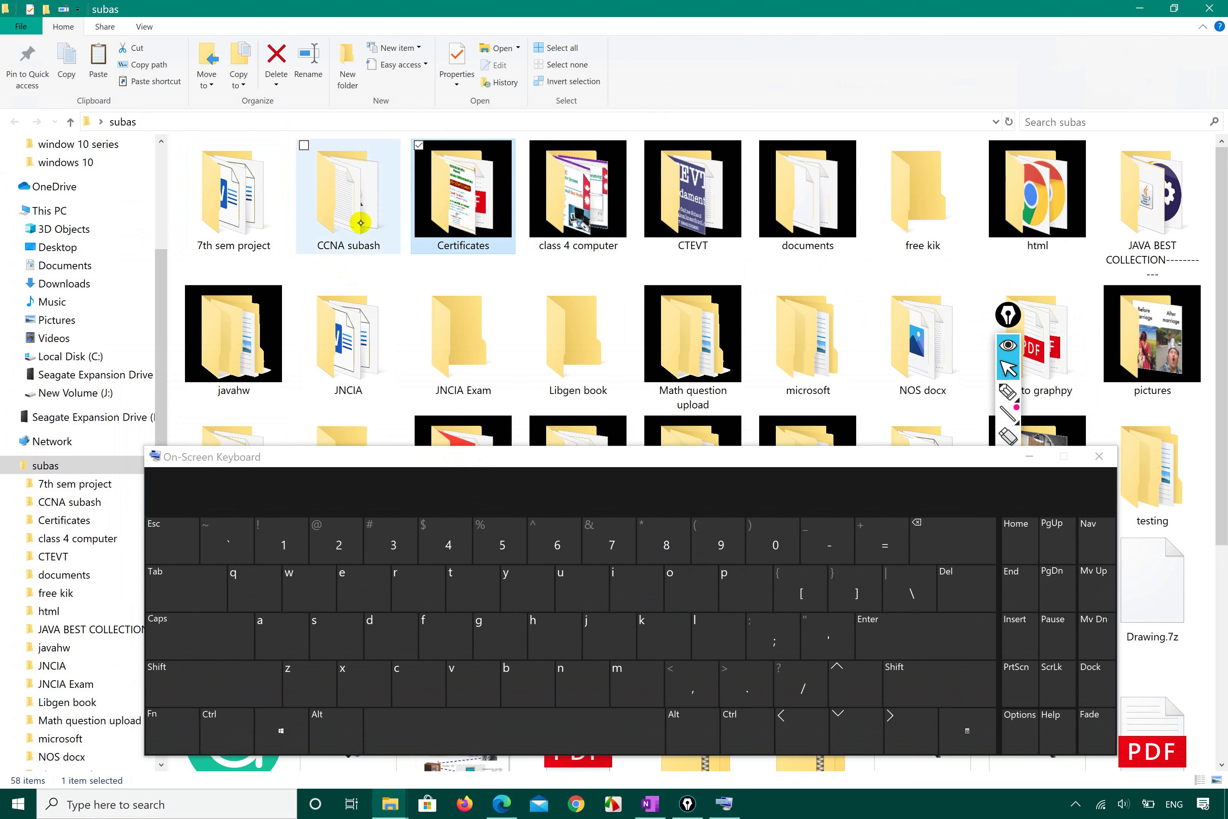
click(338, 219)
click(257, 210)
click(342, 211)
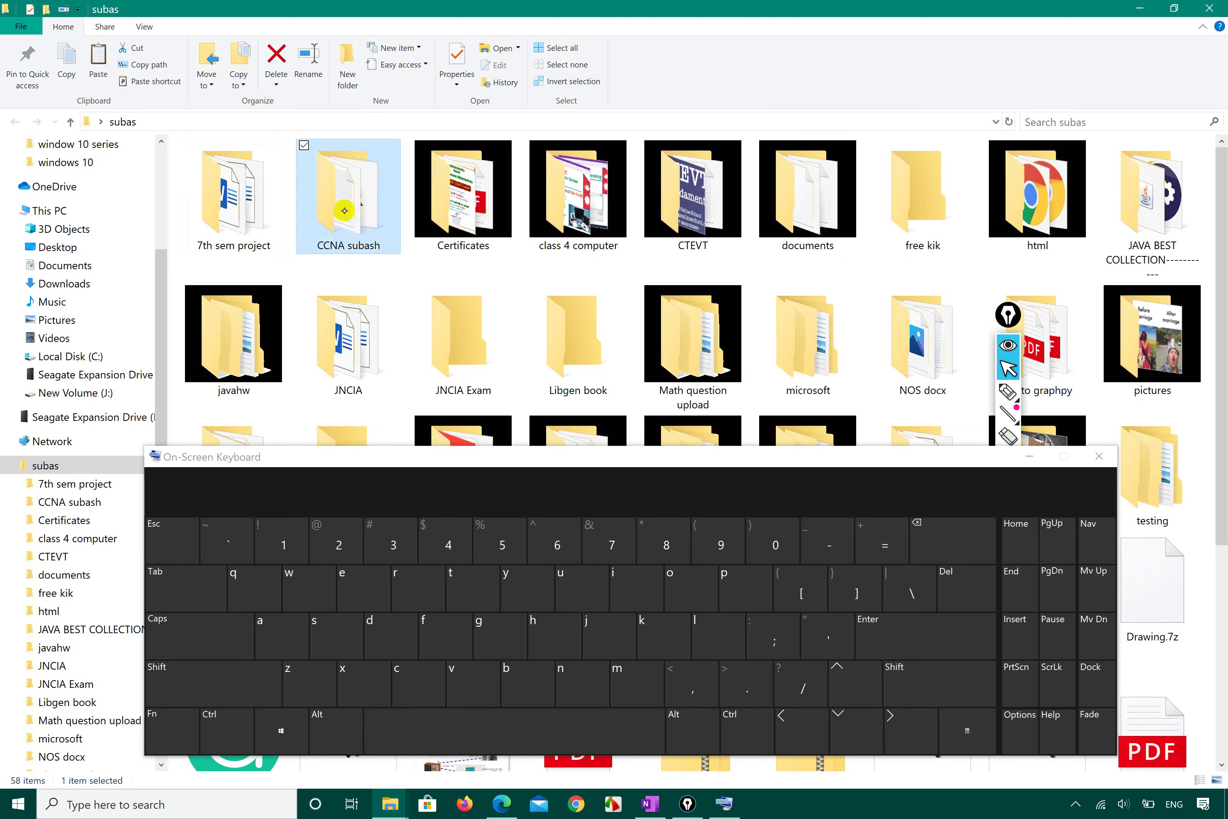
click(439, 205)
click(552, 217)
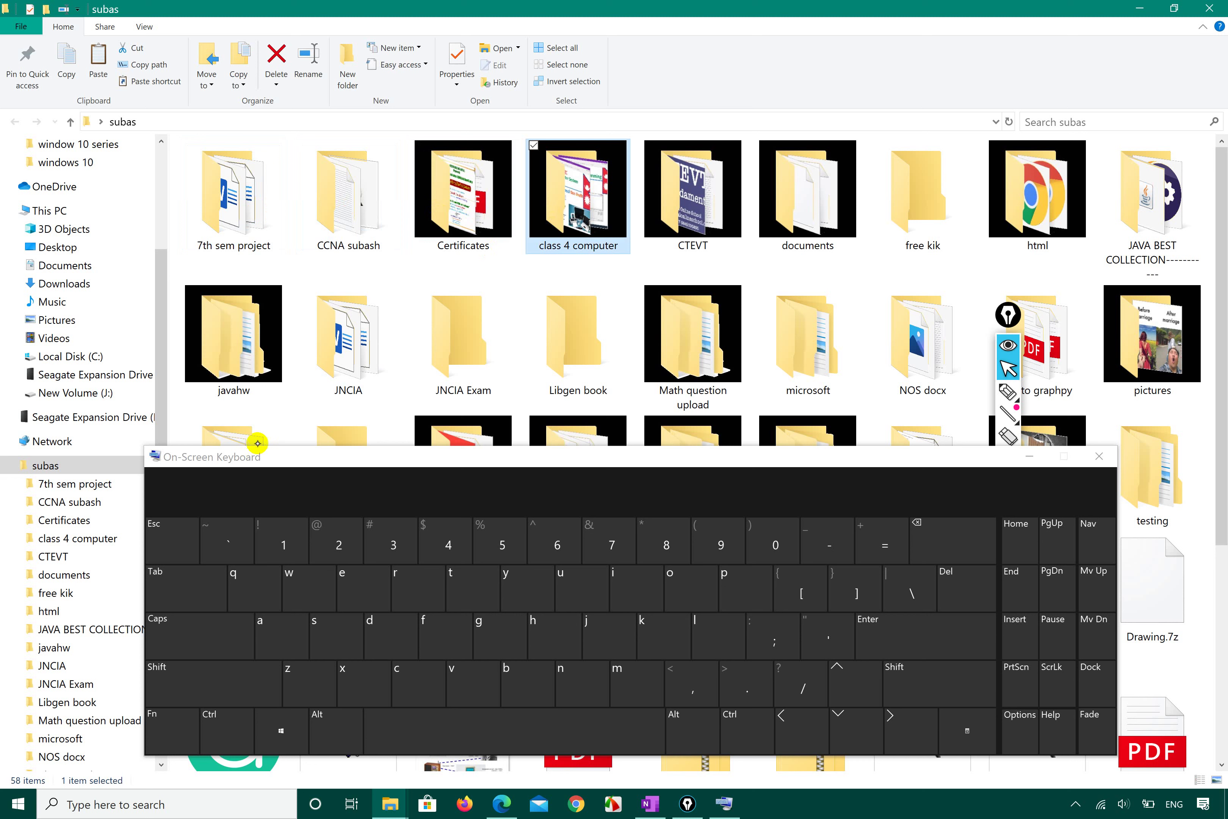
- Add 7th sem project, CCNA subash, Certificates, CTEVT, documents and free kik individually to the selection containing class 4 computer
ctrl+click(254, 197)
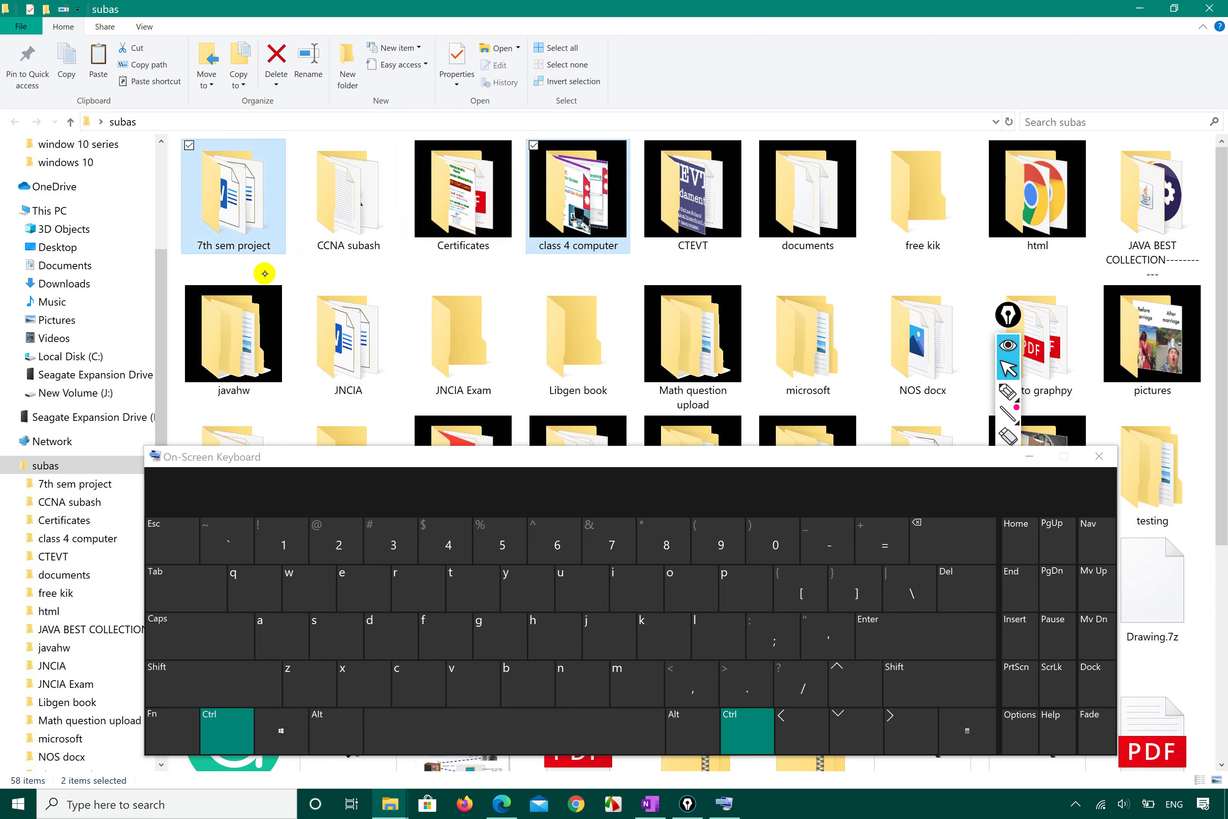
ctrl+click(342, 228)
ctrl+click(478, 199)
ctrl+click(567, 192)
ctrl+click(699, 180)
ctrl+click(608, 190)
ctrl+click(835, 173)
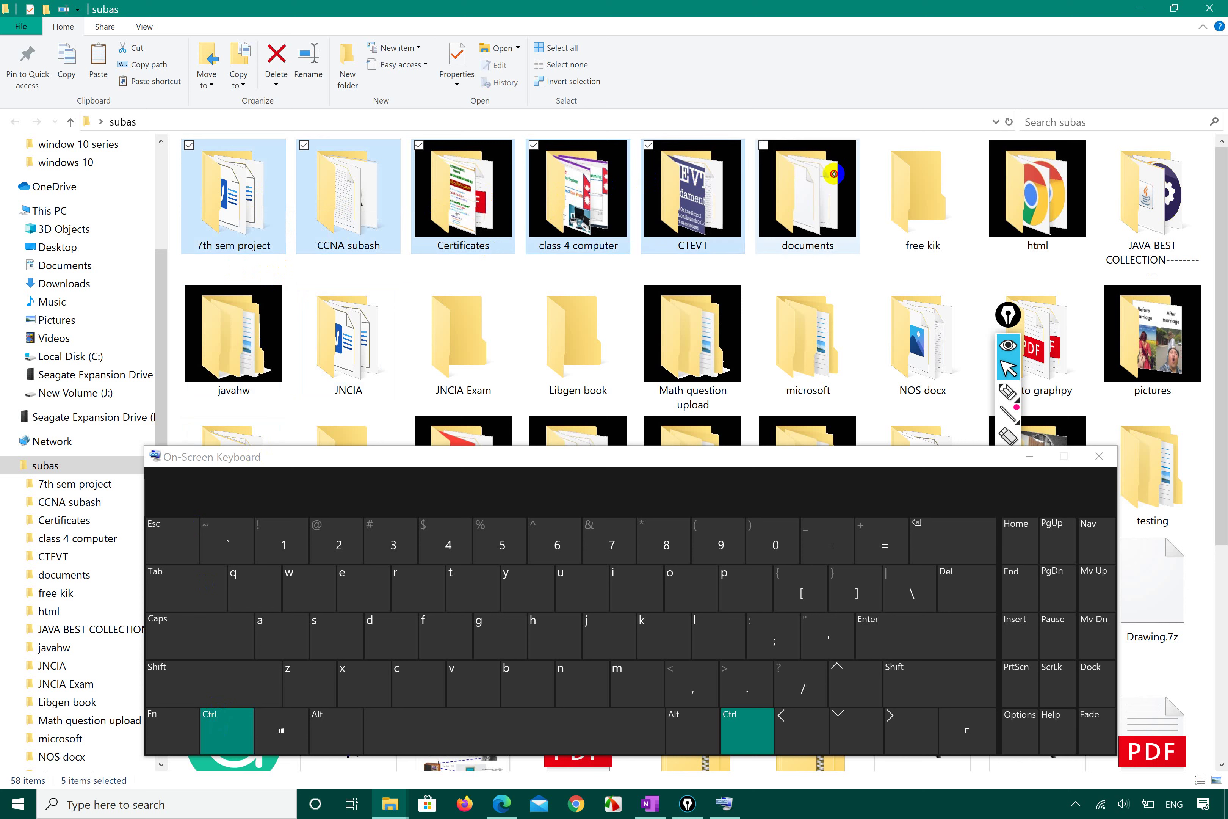
ctrl+click(927, 181)
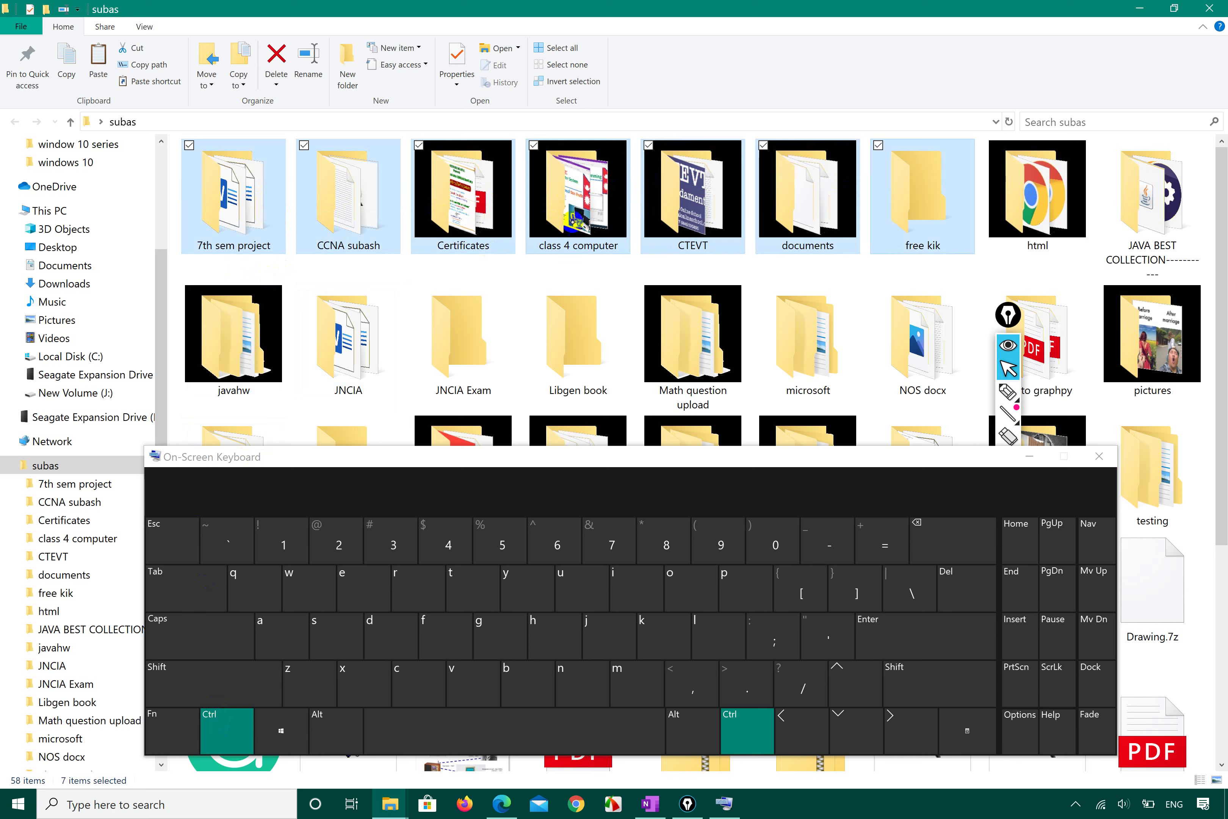
- Remove and re-add individual folders in the selection, leaving CCNA subash through free kik selected without 7th sem project
ctrl+click(423, 203)
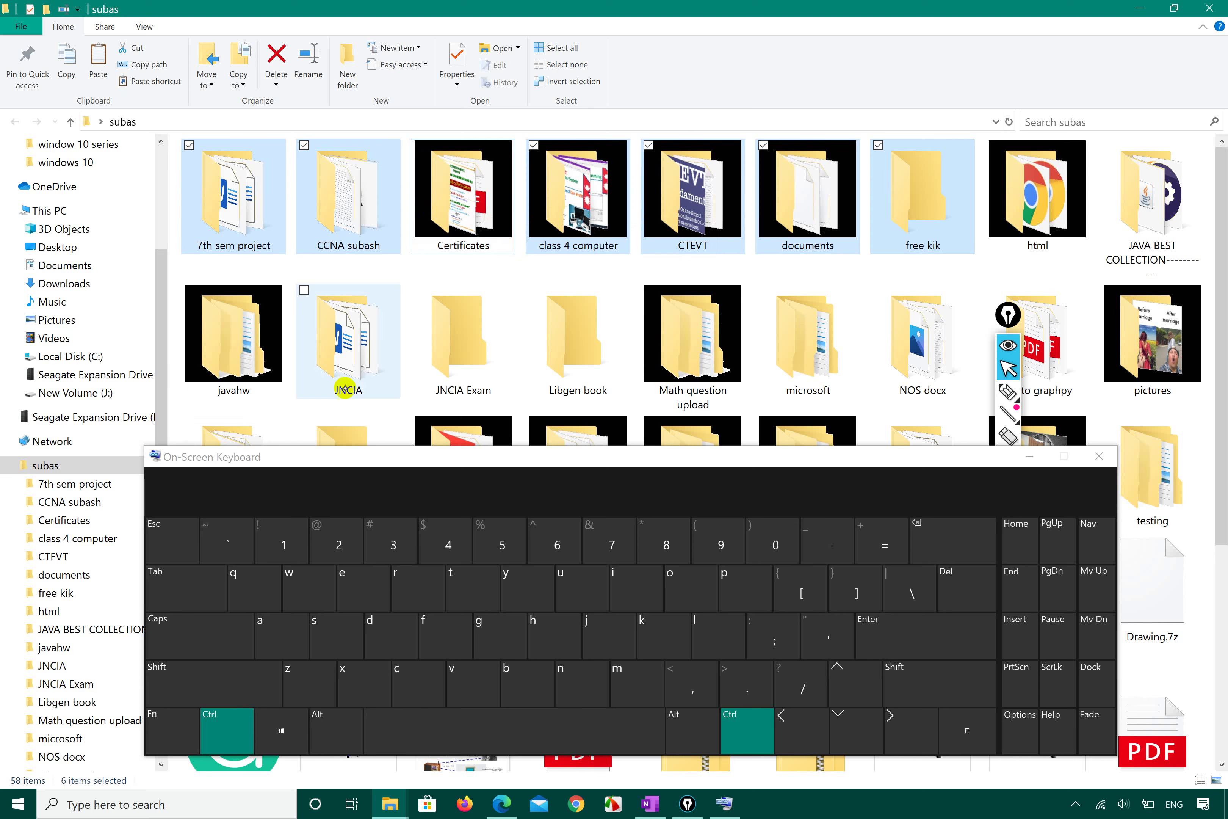
ctrl+click(483, 180)
ctrl+click(467, 194)
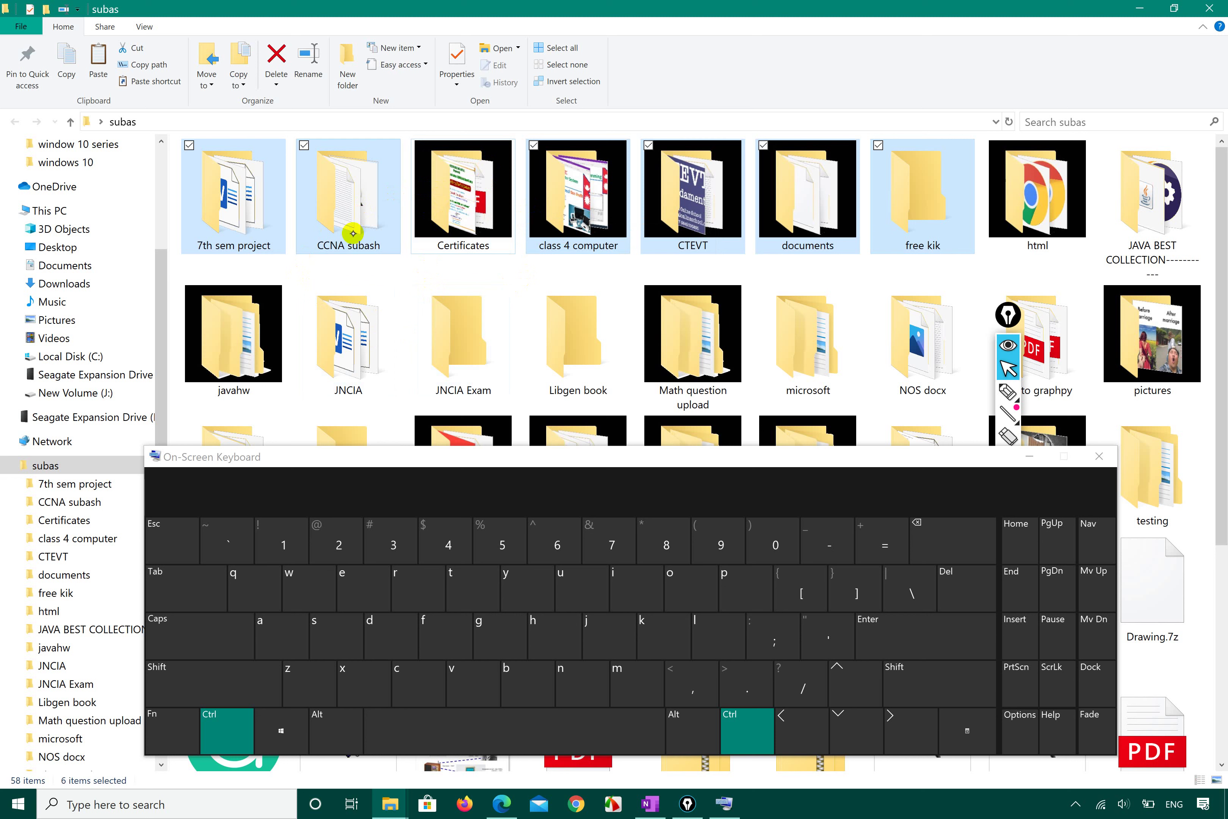
ctrl+click(350, 212)
ctrl+click(464, 206)
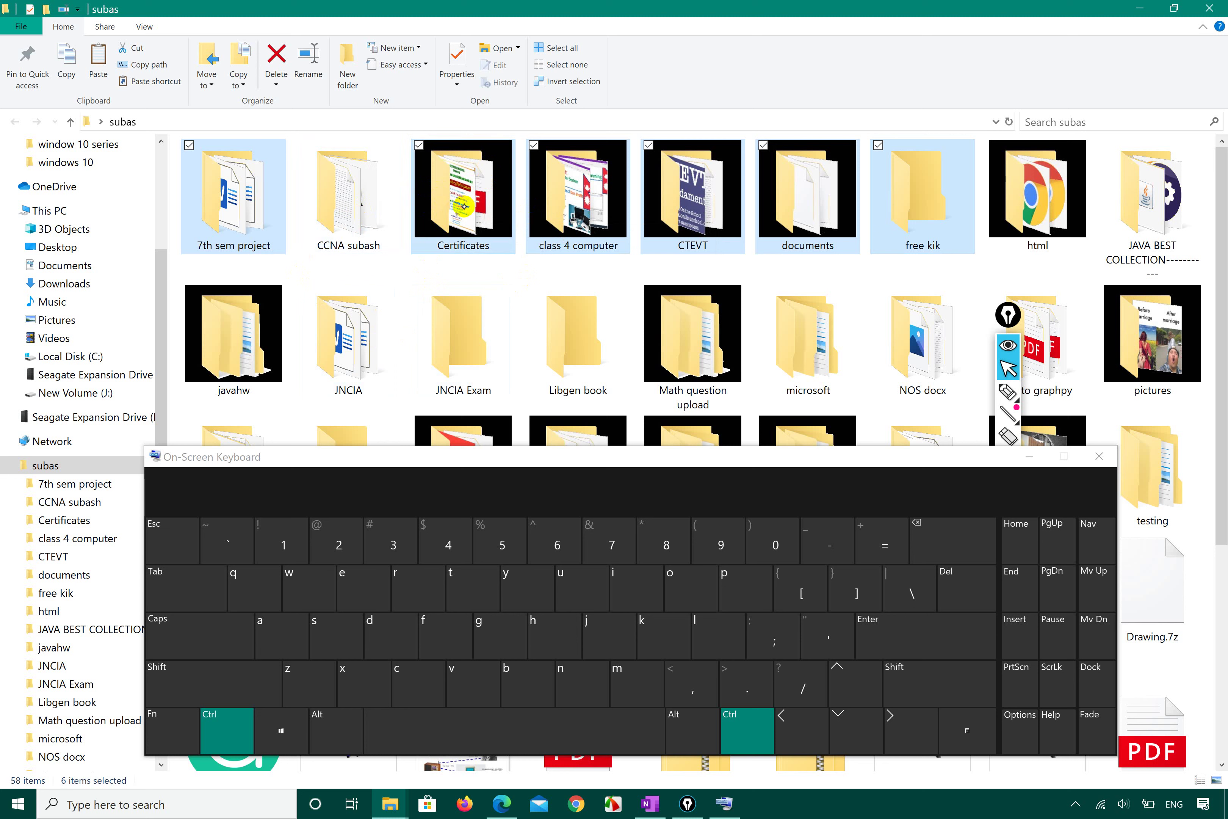
ctrl+click(275, 200)
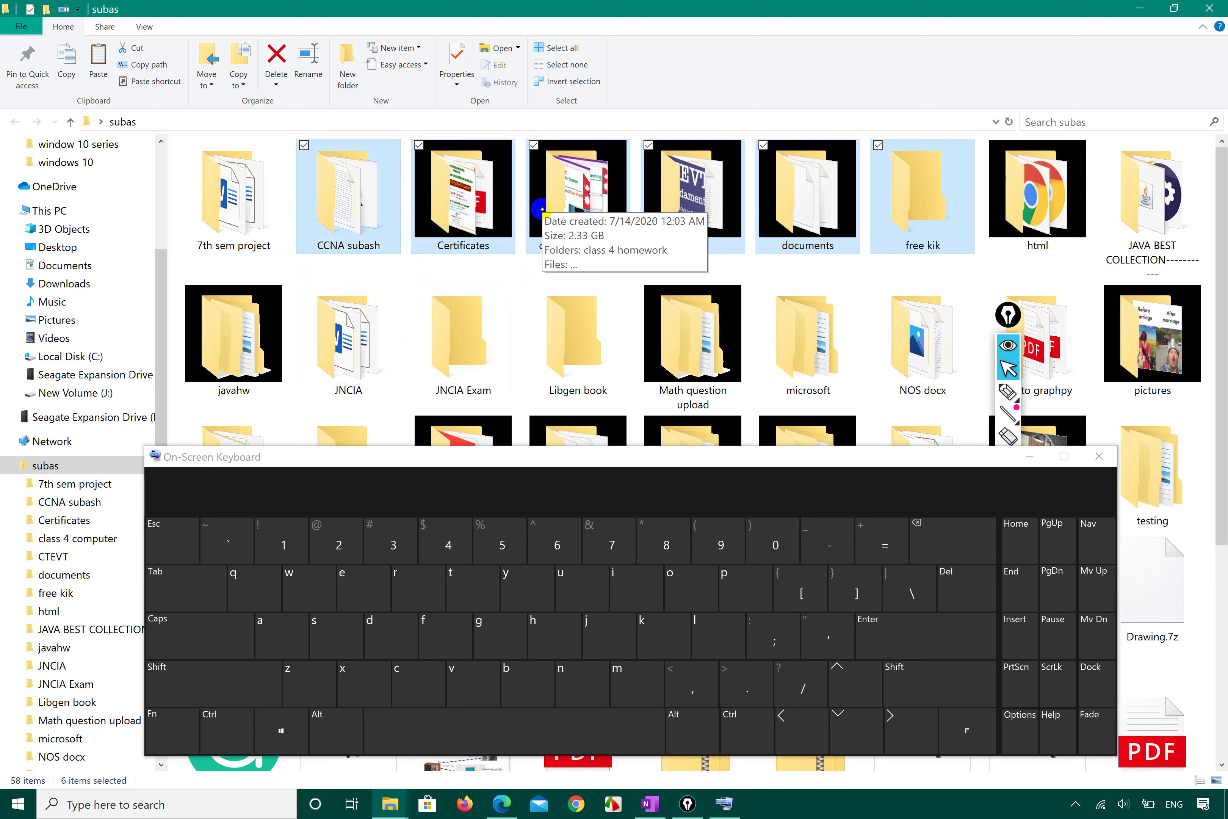
- Cut the selected folders from CCNA subash to free kik and move the On-Screen Keyboard aside
right_click(540, 209)
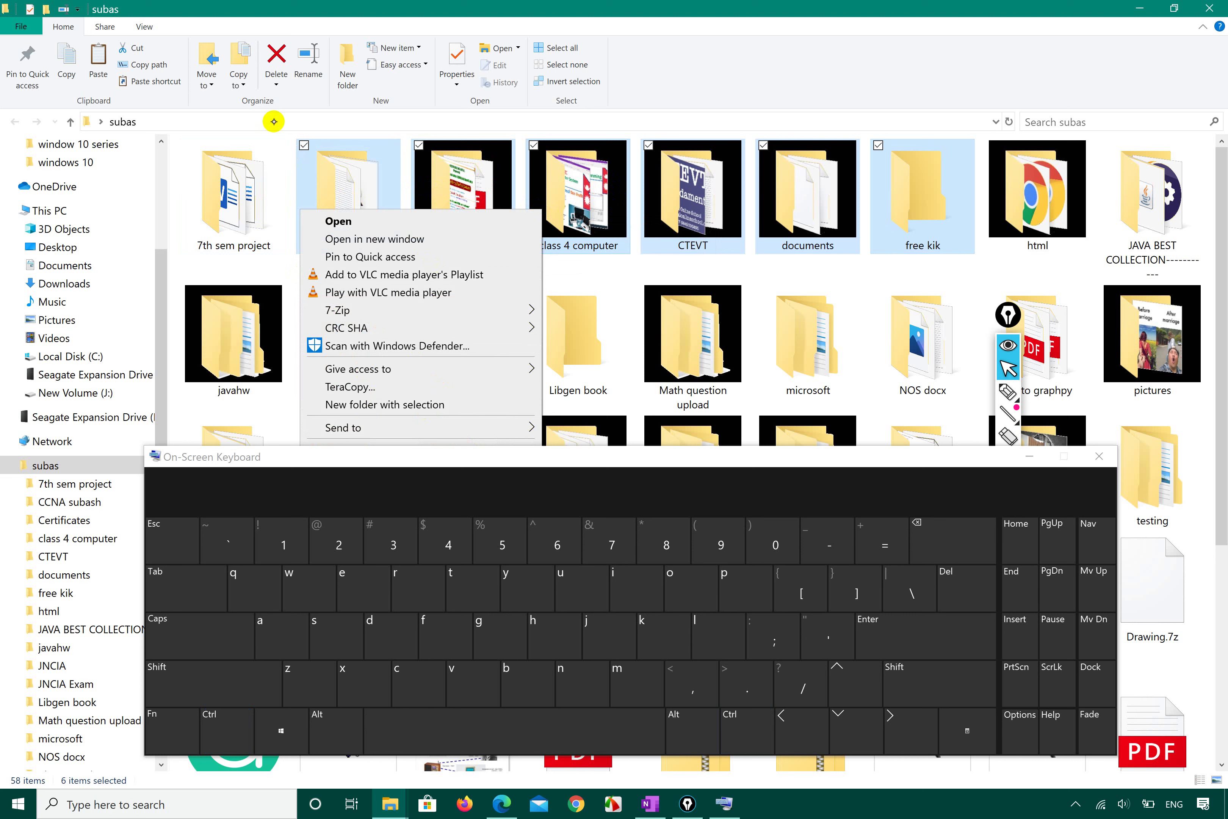
drag(487, 453, 706, 451)
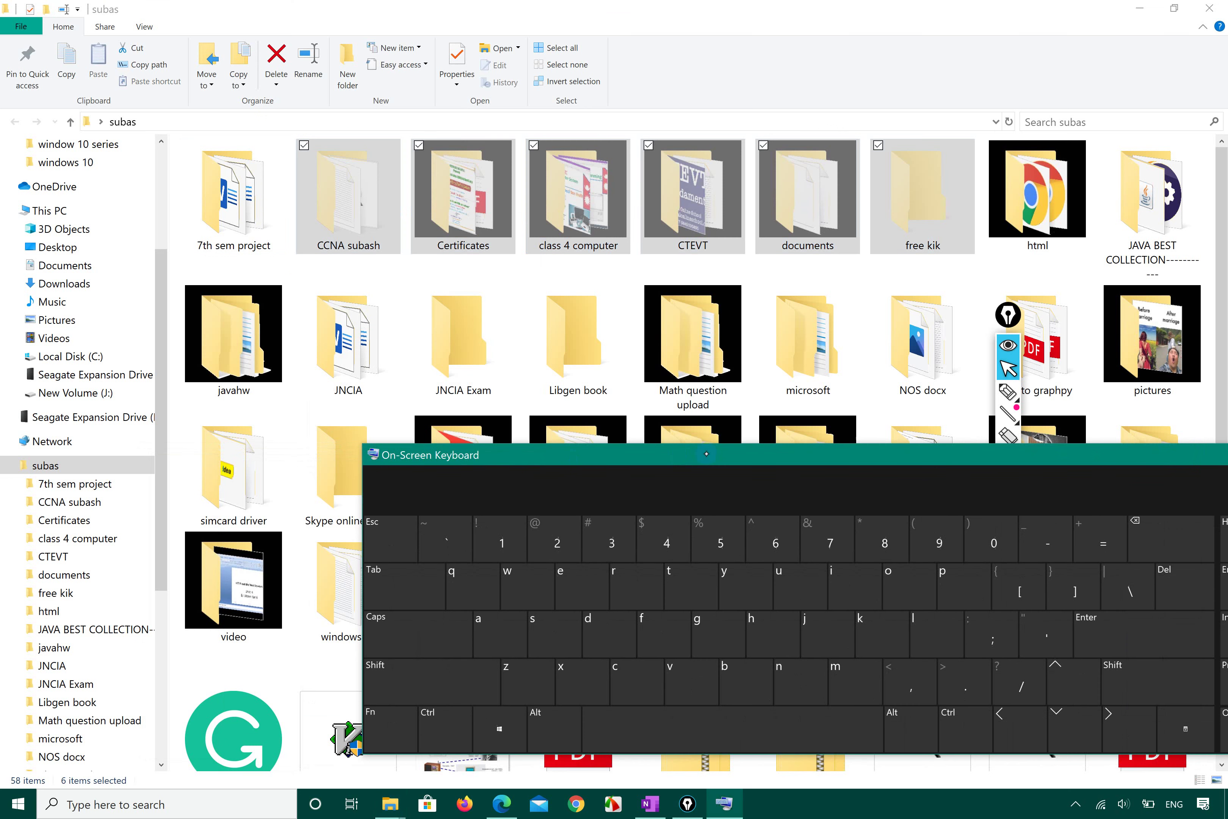
right_click(442, 222)
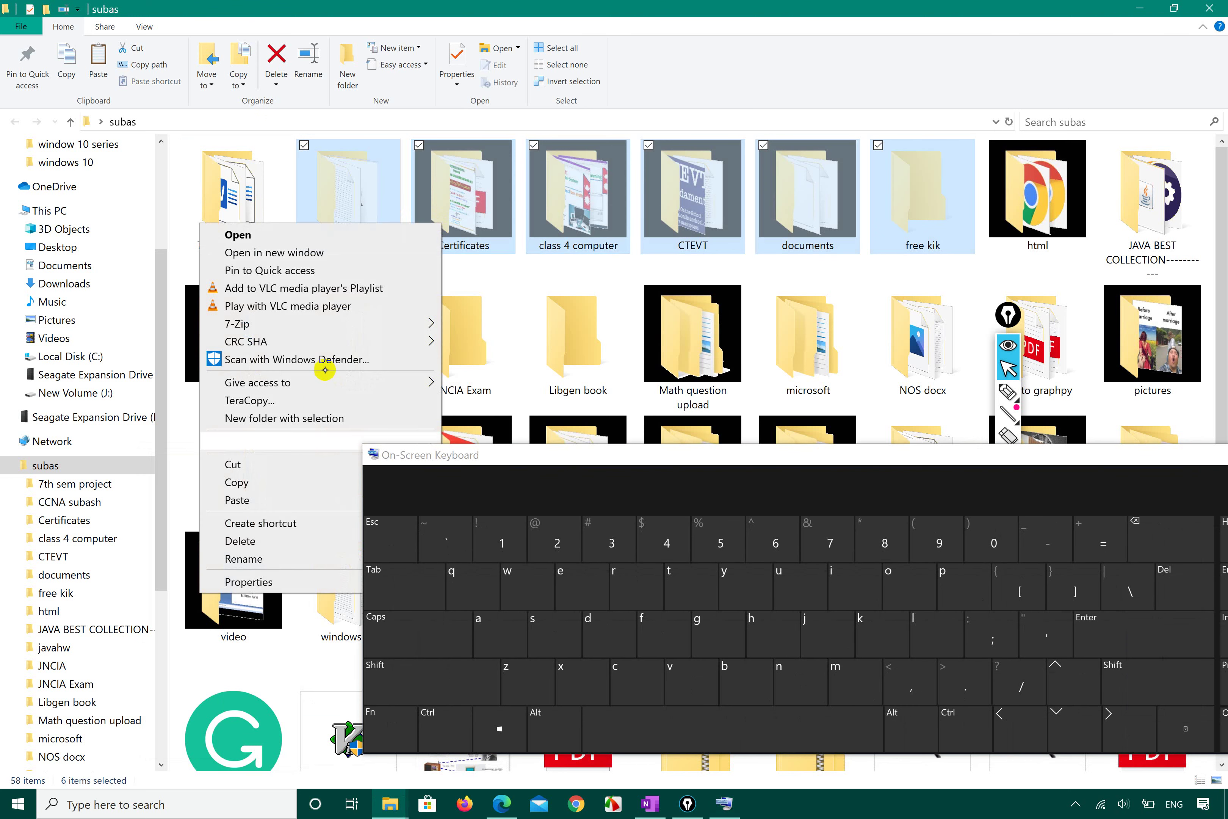
click(521, 294)
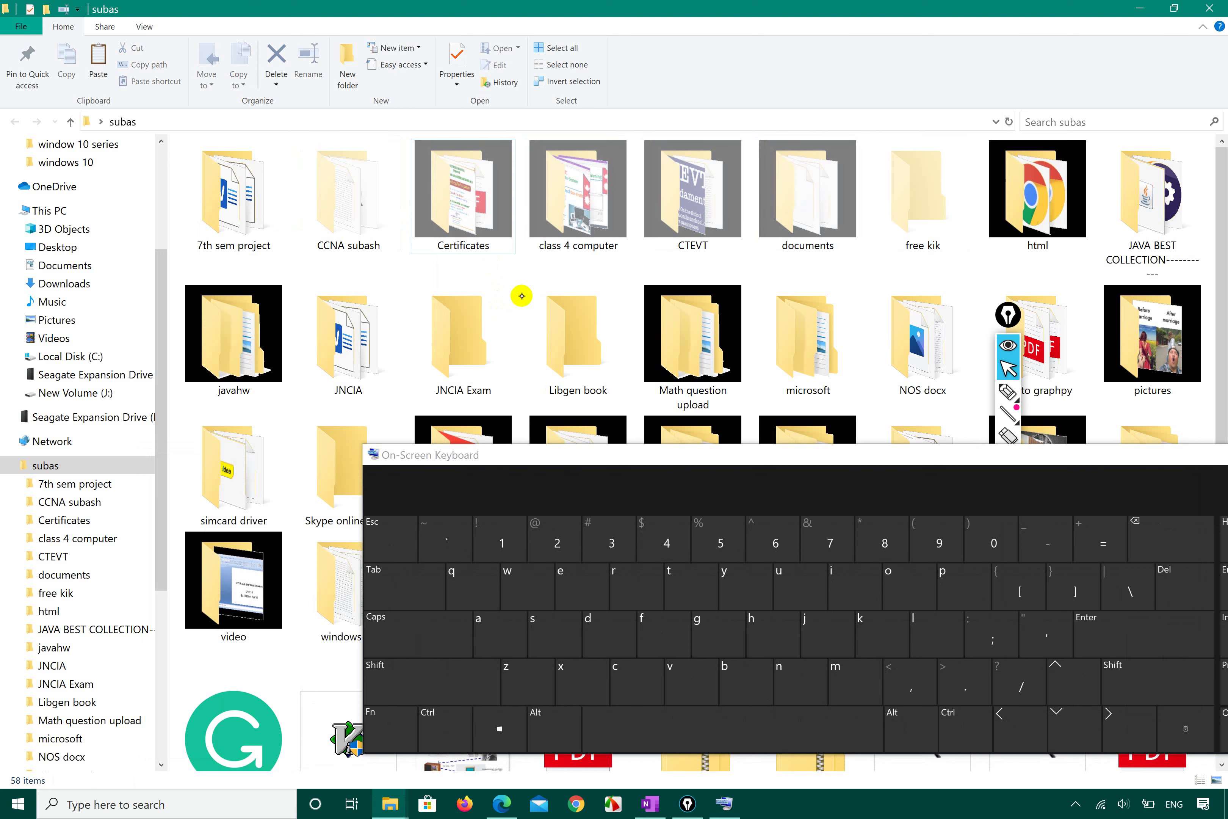
- Examine the icons of the cut folders, such as Certificates and CCNA subash, against the other items in the folder
click(541, 292)
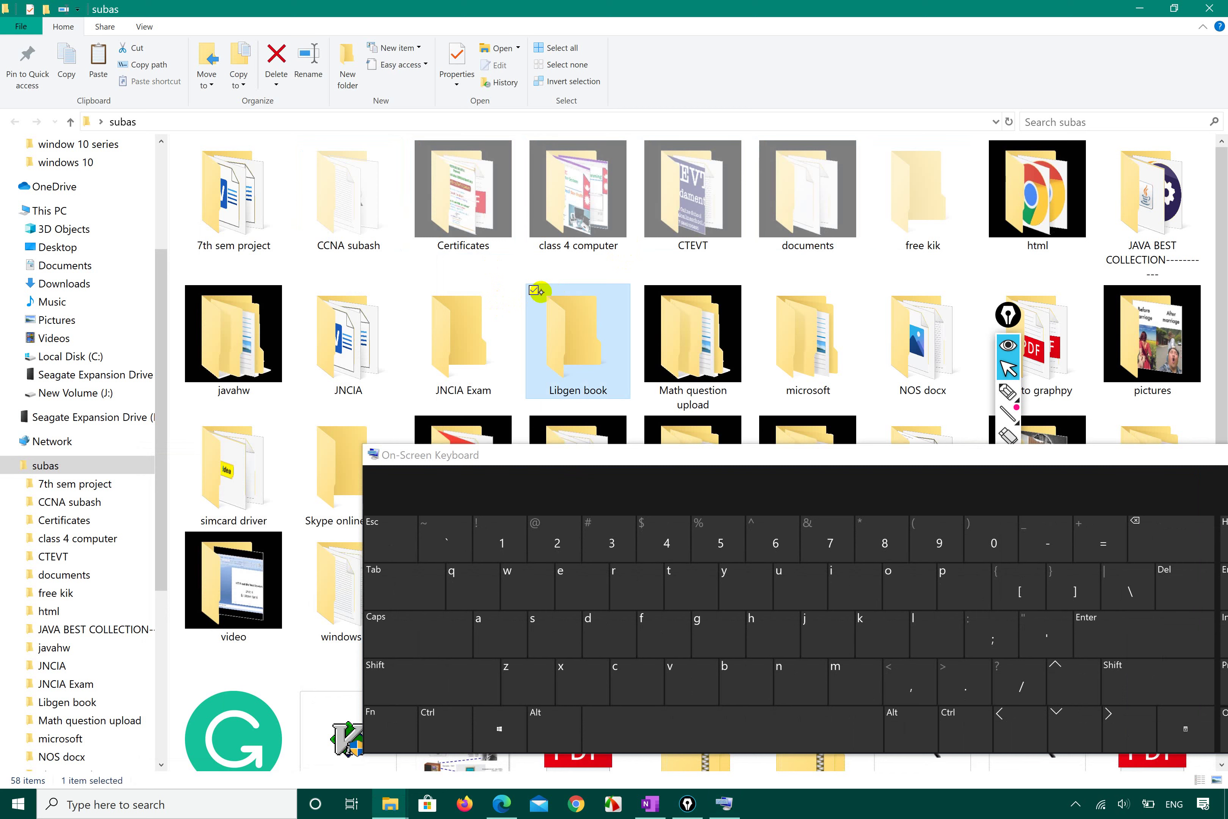
click(477, 204)
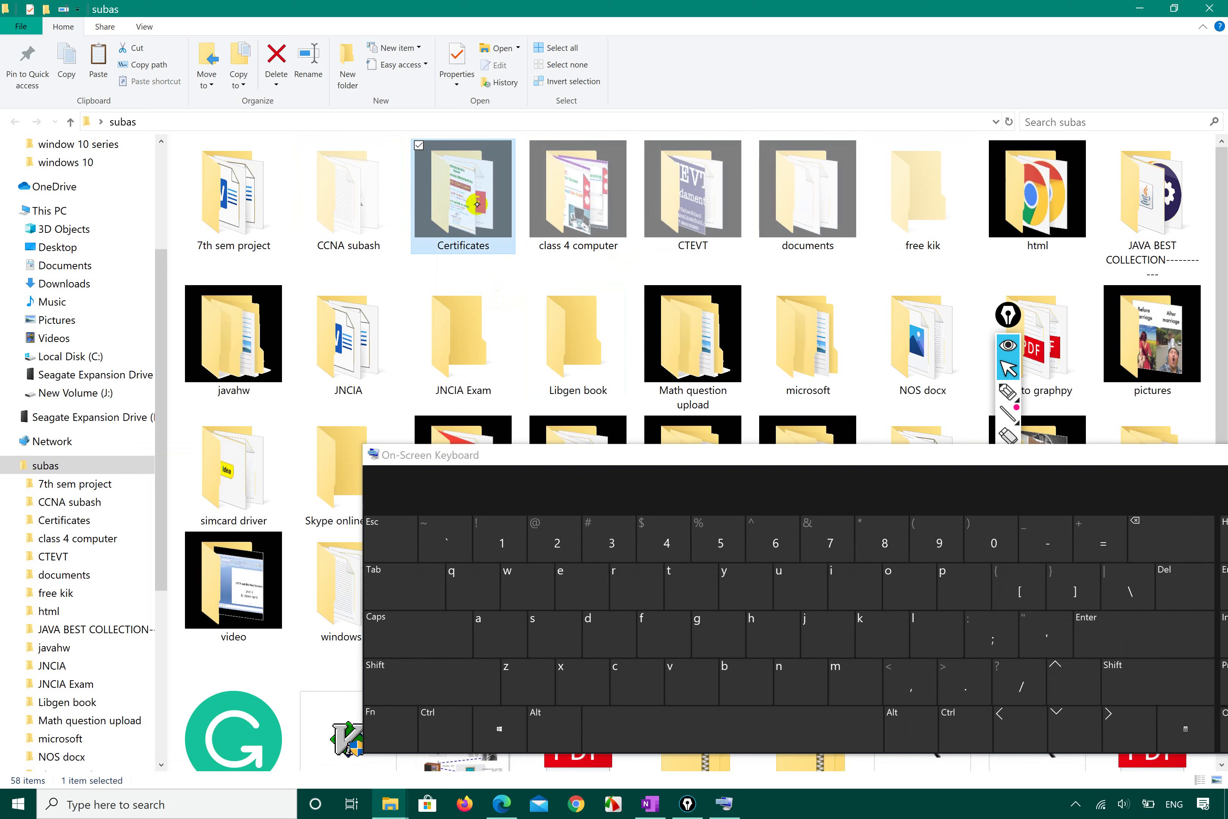
click(755, 206)
scroll(866, 279, down, 5)
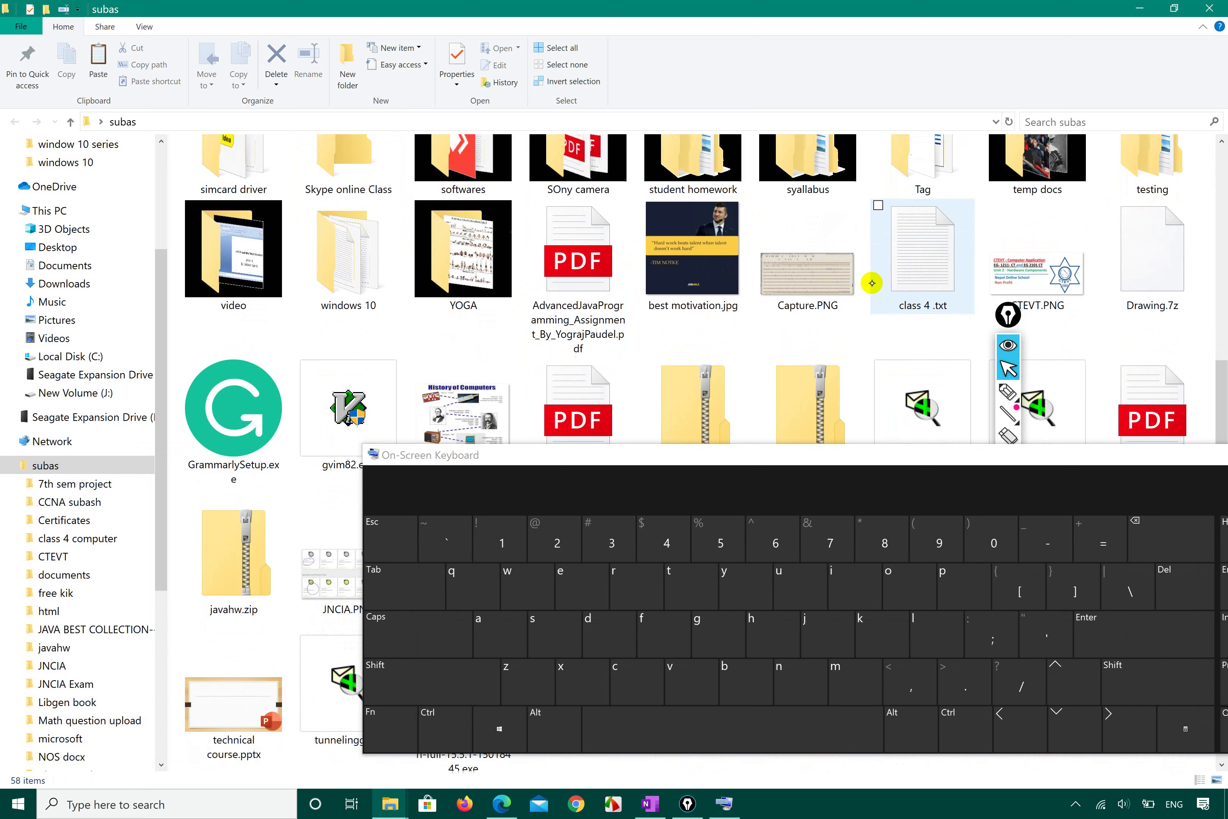
scroll(522, 194, up, 1)
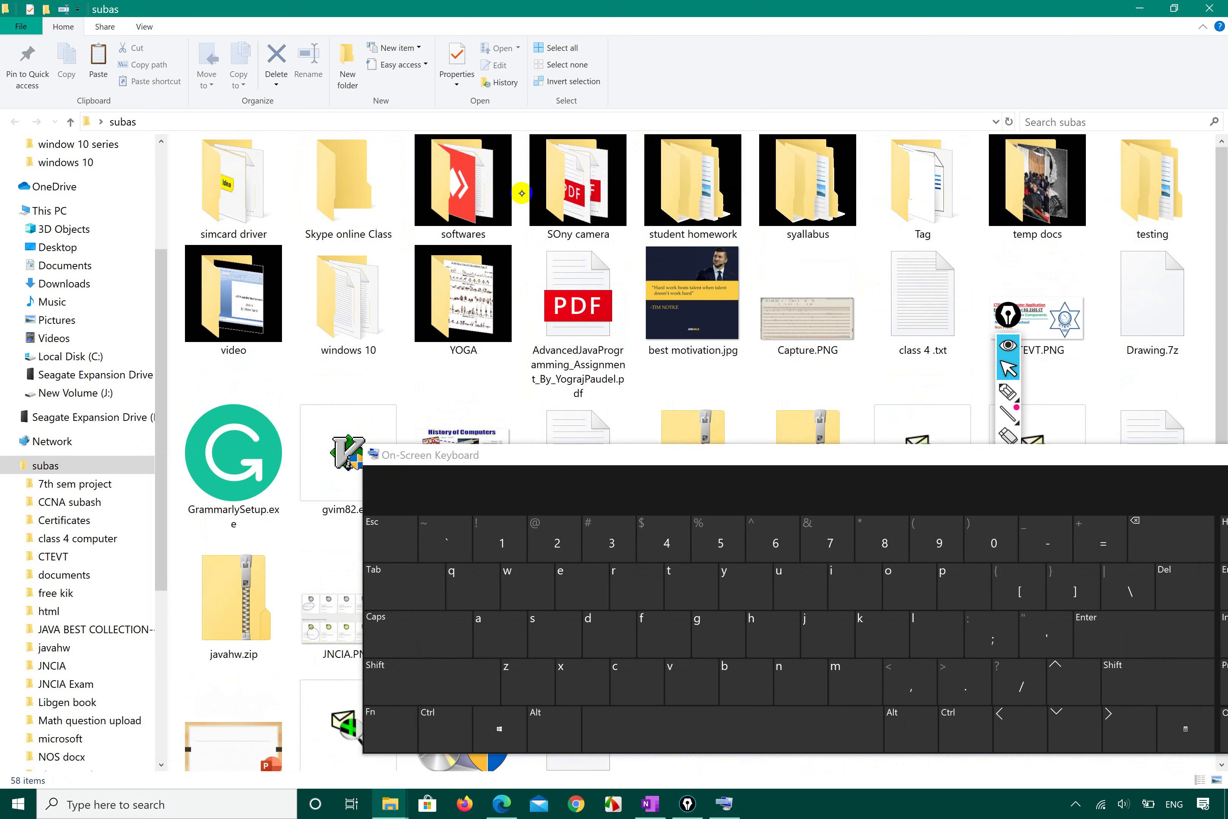
scroll(522, 193, up, 4)
click(354, 196)
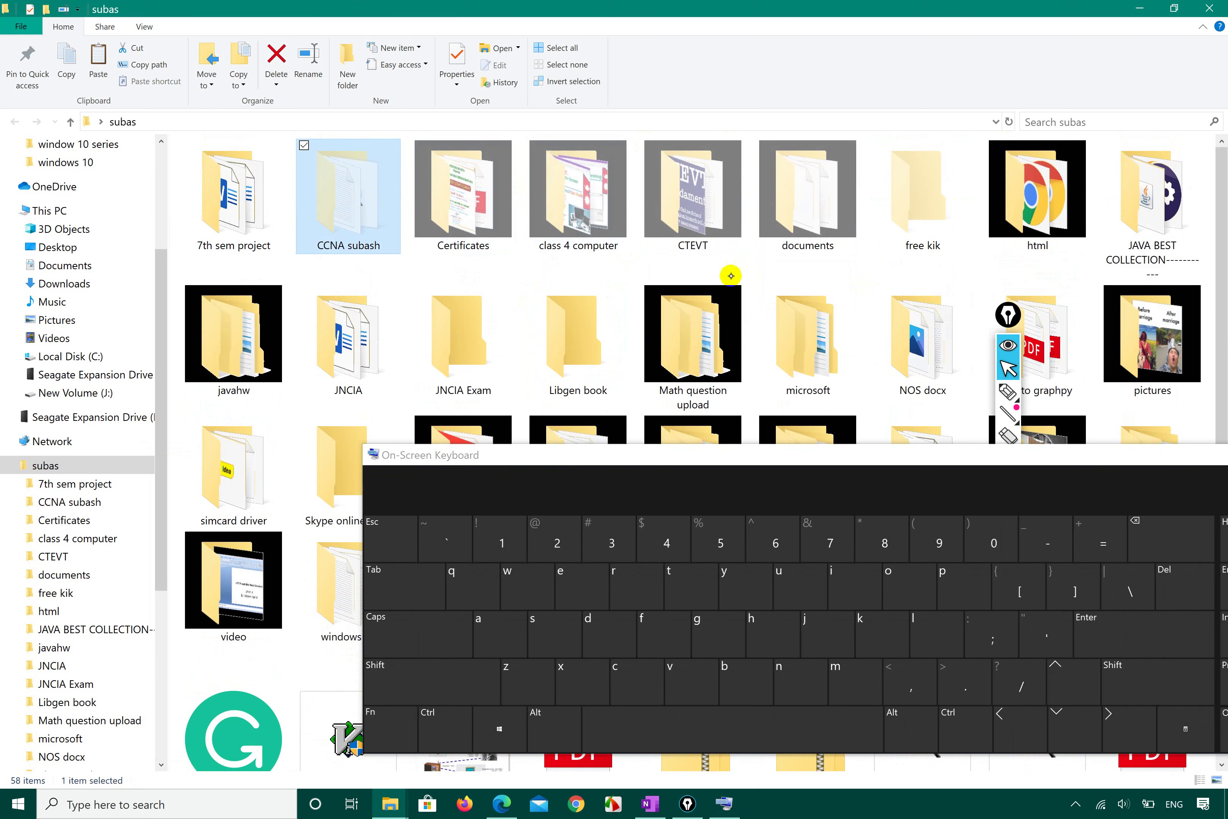
scroll(349, 310, down, 5)
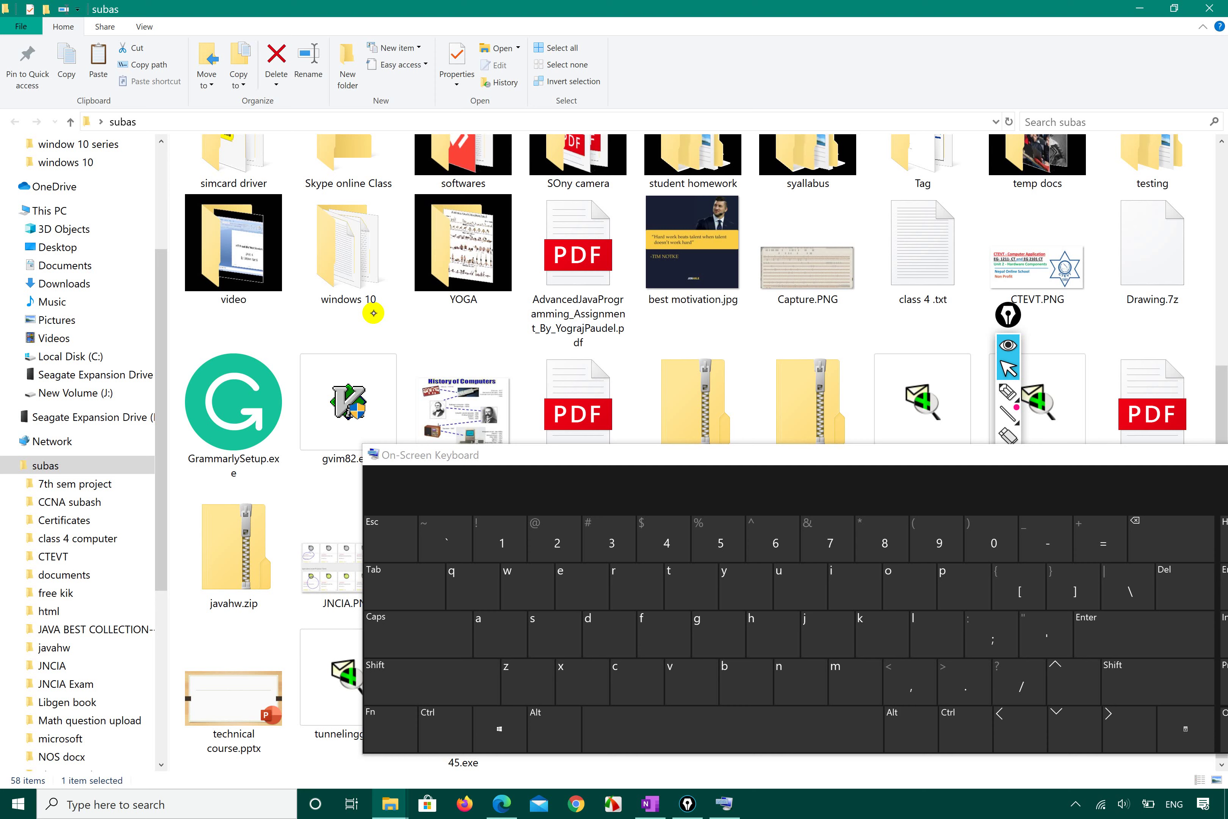
scroll(373, 313, up, 5)
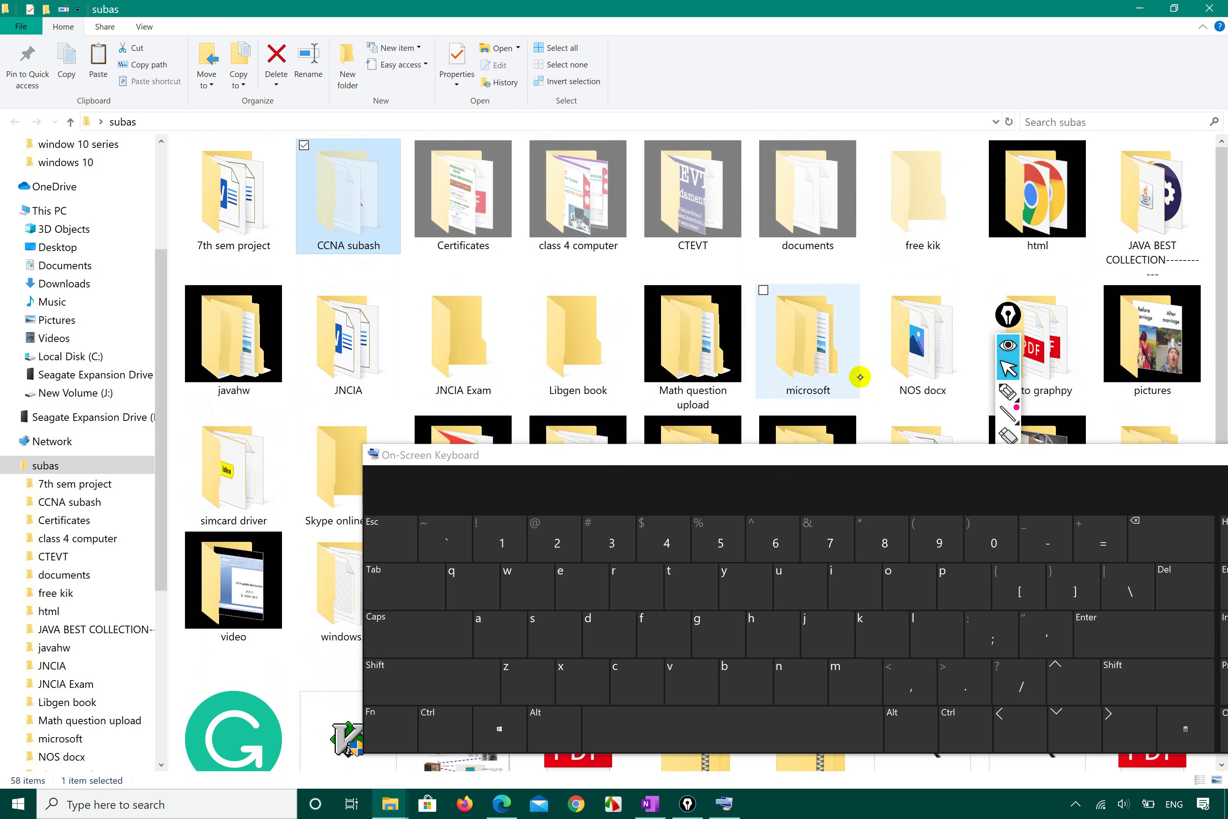
- Look inside the NOS docx folder and return to the subas folder
double_click(933, 342)
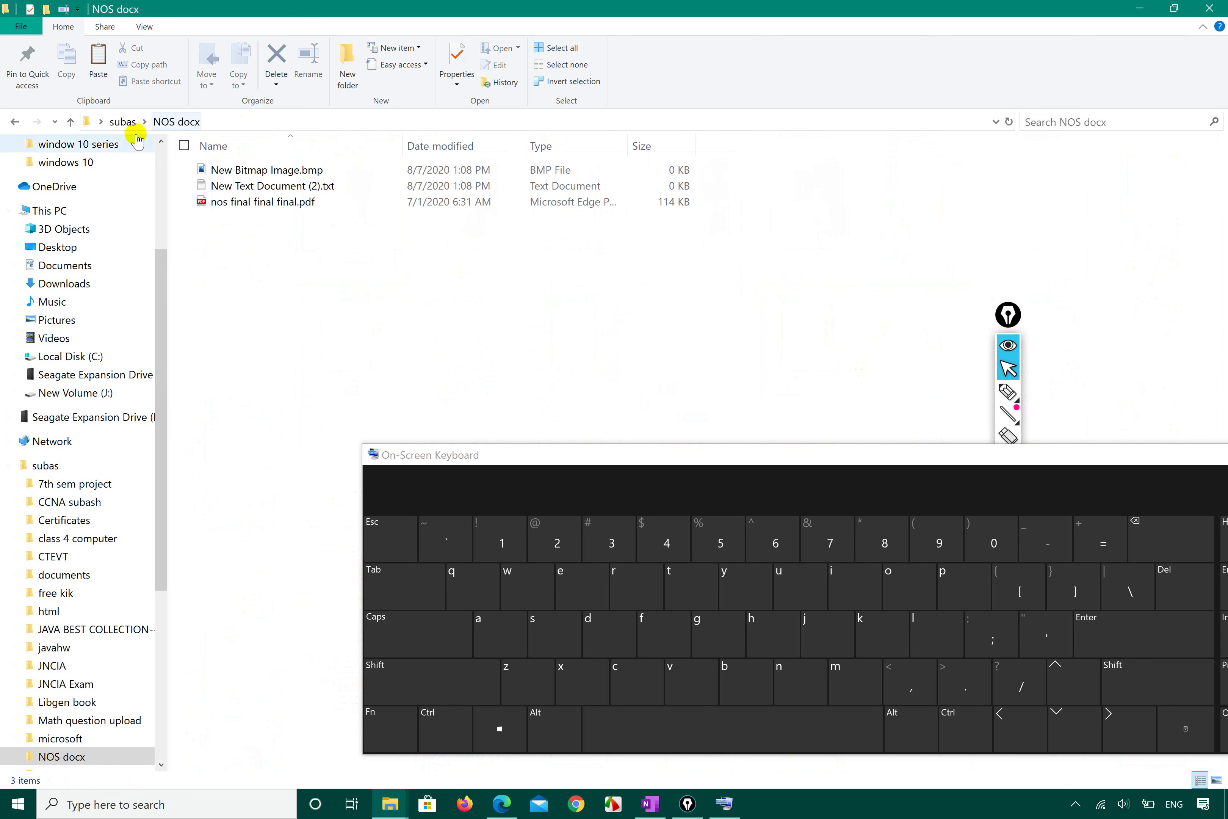
click(123, 122)
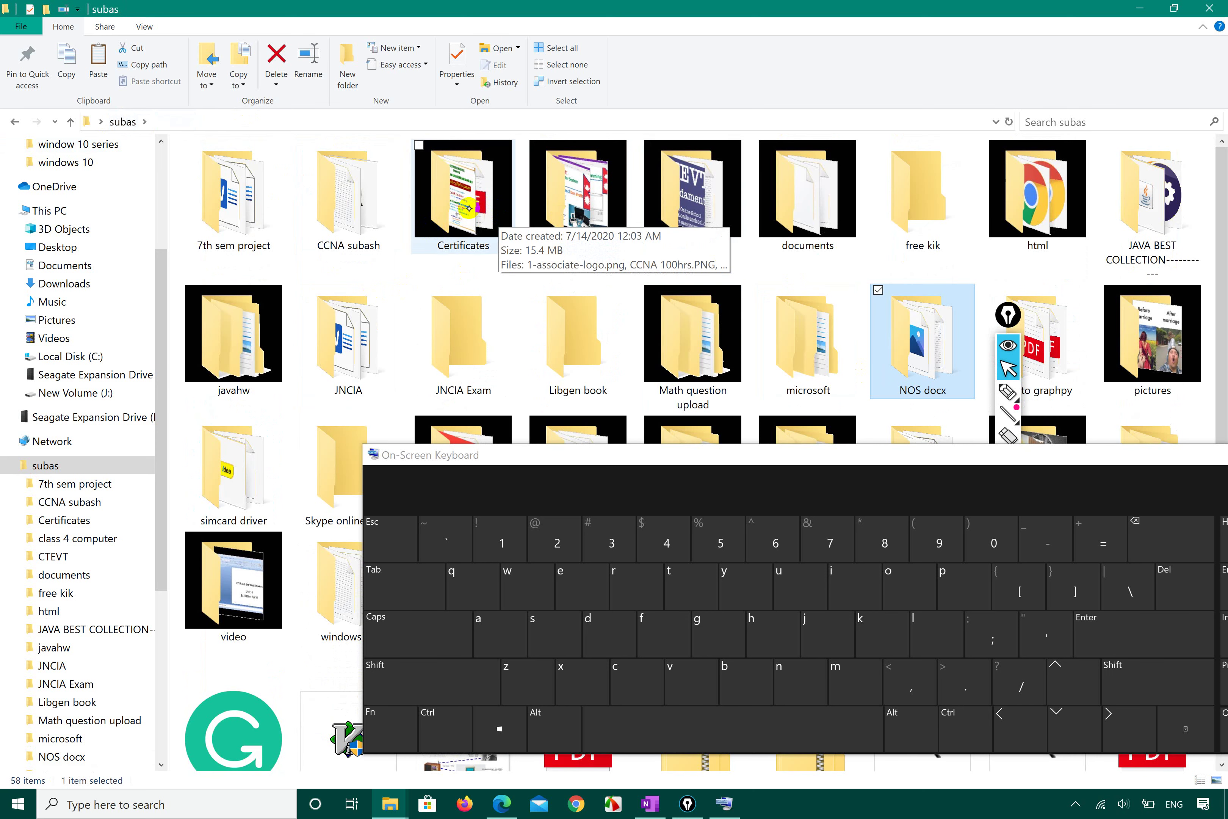
- Select the Certificates, class 4 computer and CTEVT folders together, leaving all other items unselected
click(488, 224)
click(595, 192)
click(719, 183)
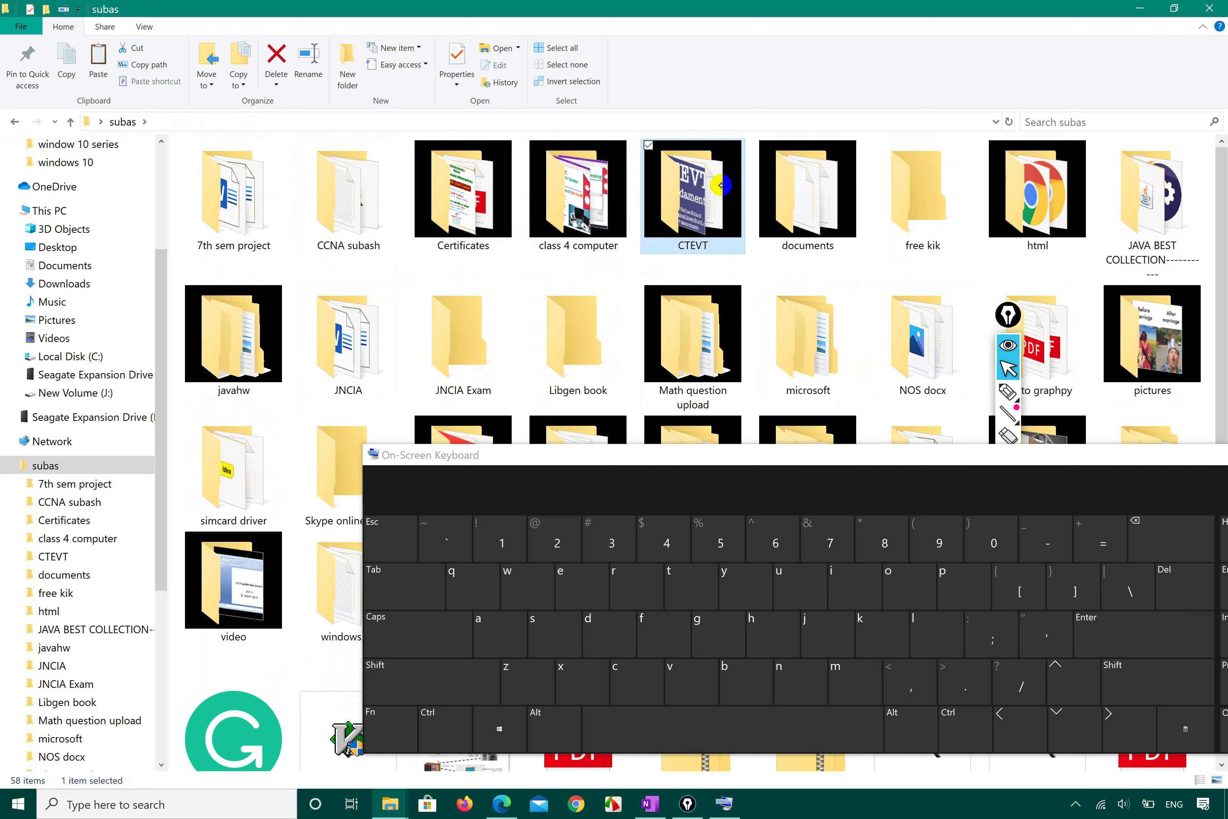
ctrl+click(611, 198)
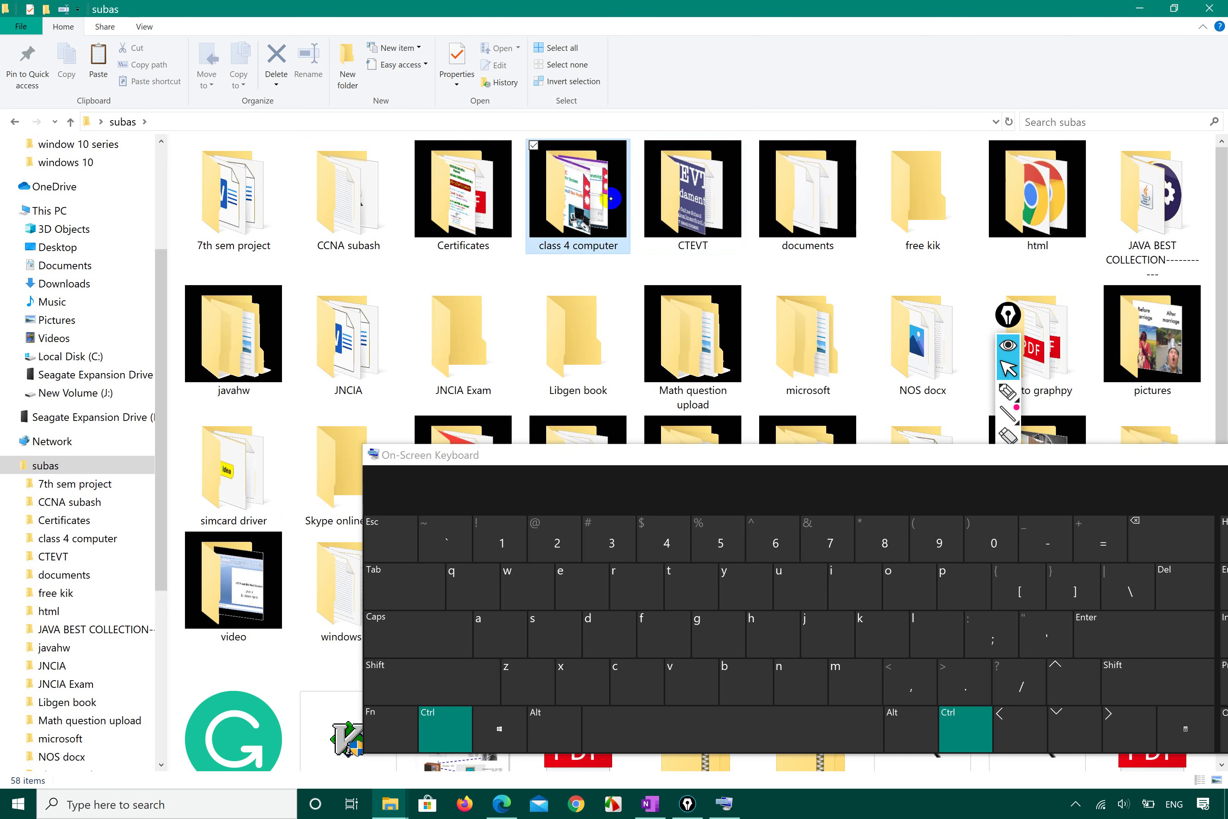
ctrl+click(458, 209)
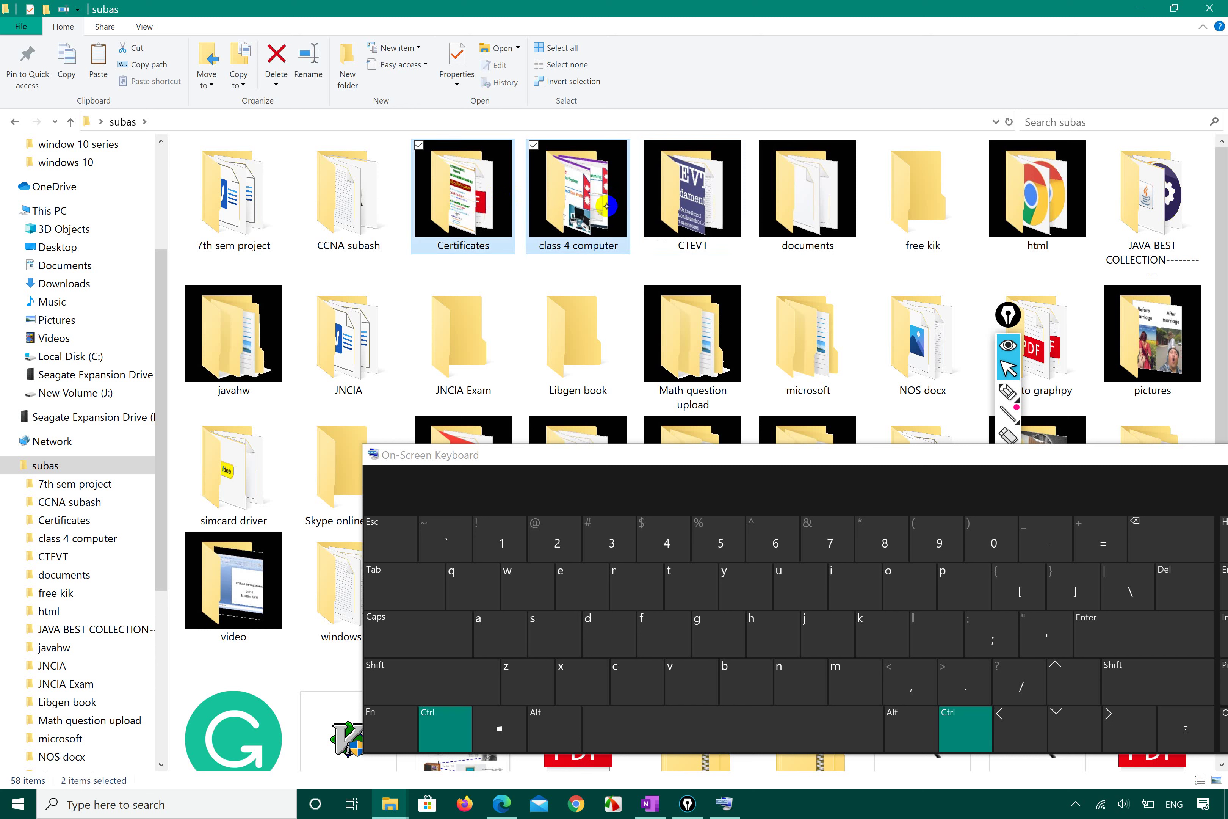
ctrl+click(594, 208)
ctrl+click(731, 190)
ctrl+click(600, 211)
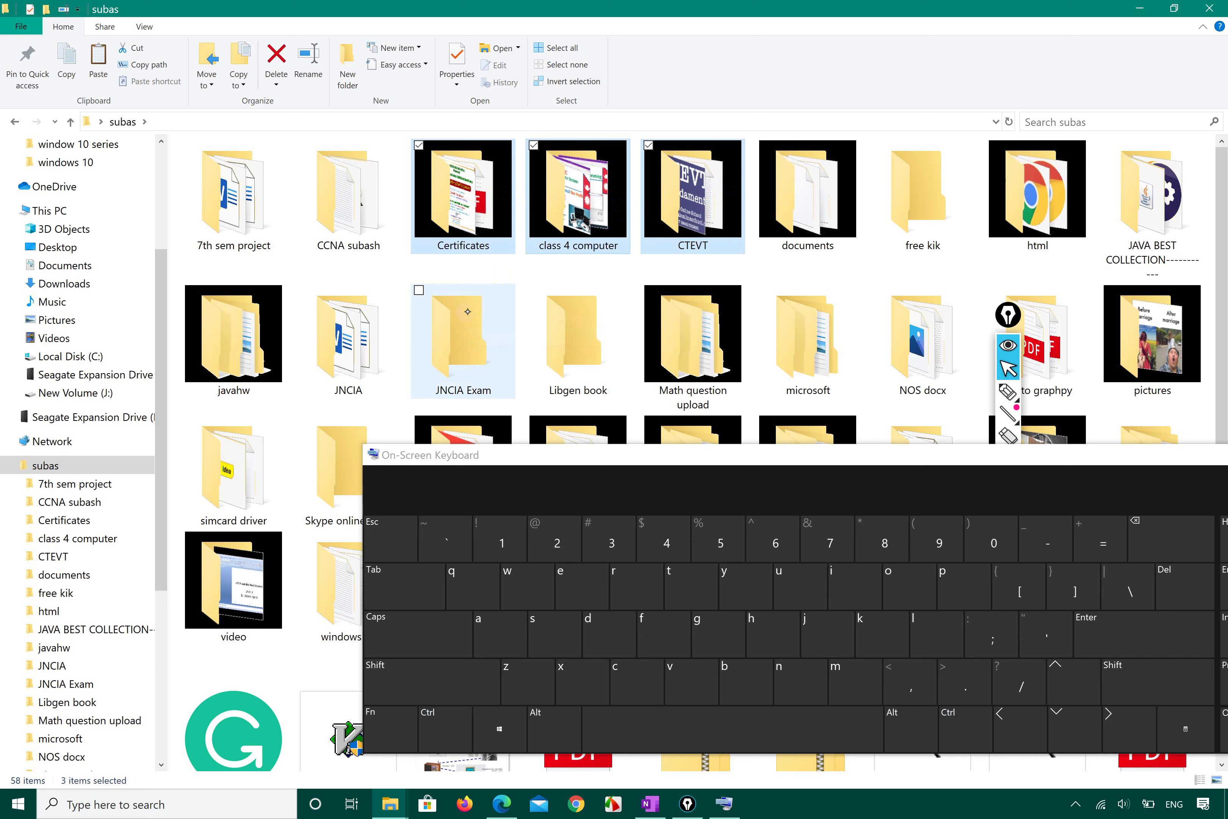
- Select all items in subas and exclude Certificates, class 4 computer and CTEVT from the selection
key(ctrl)
key(ctrl+a)
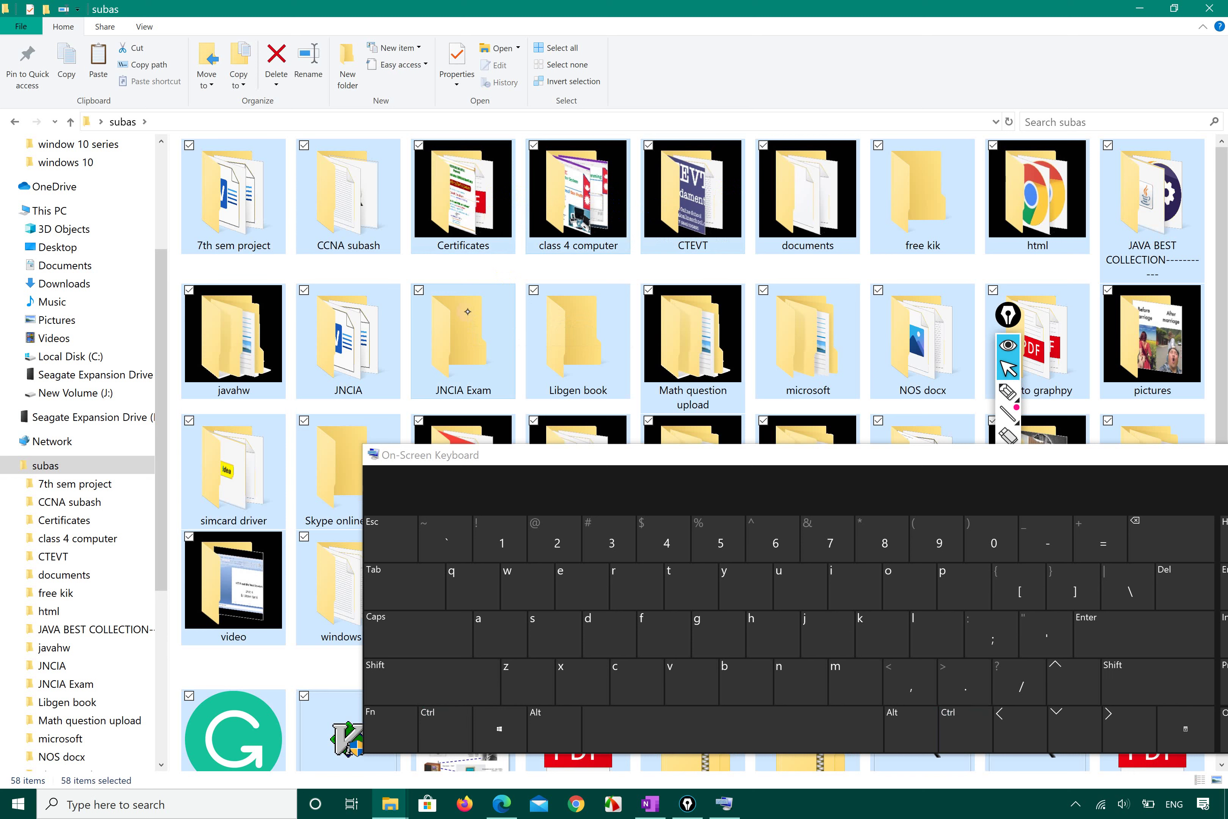
ctrl+click(460, 214)
ctrl+click(558, 202)
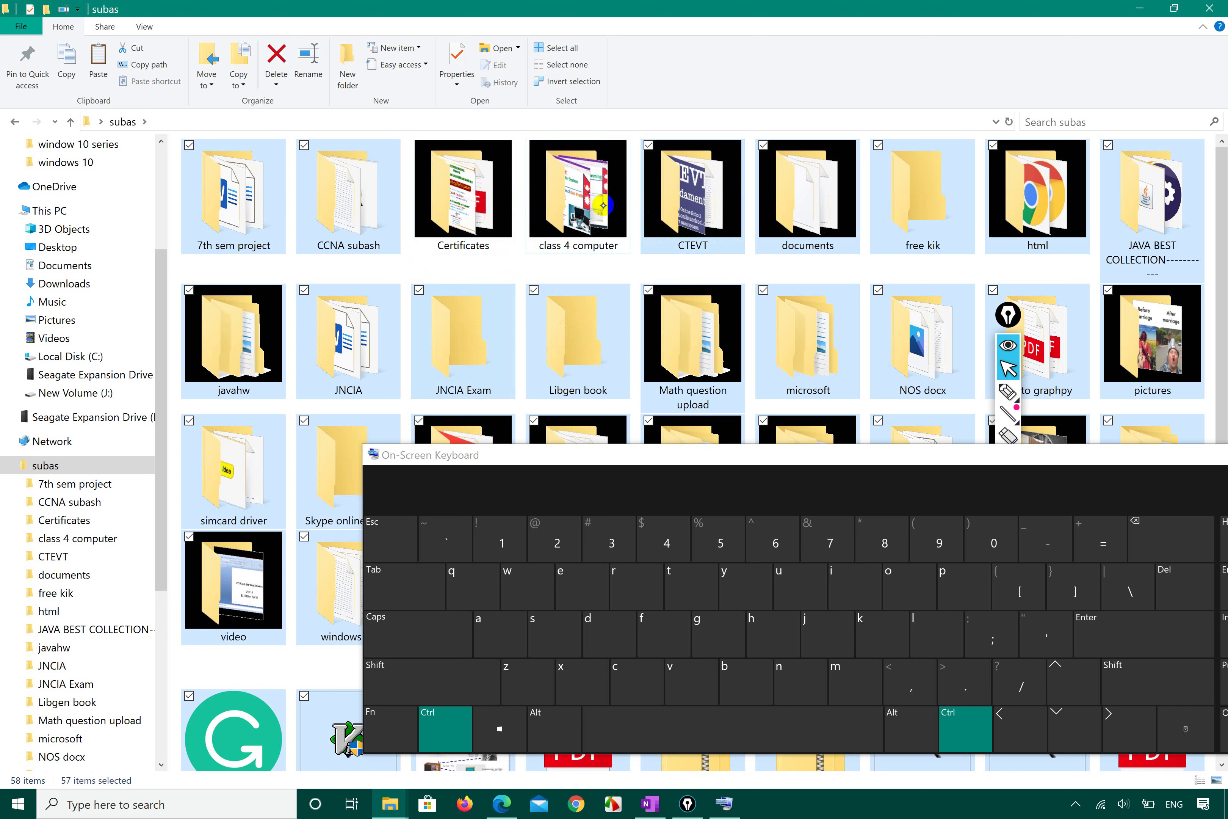
ctrl+click(694, 199)
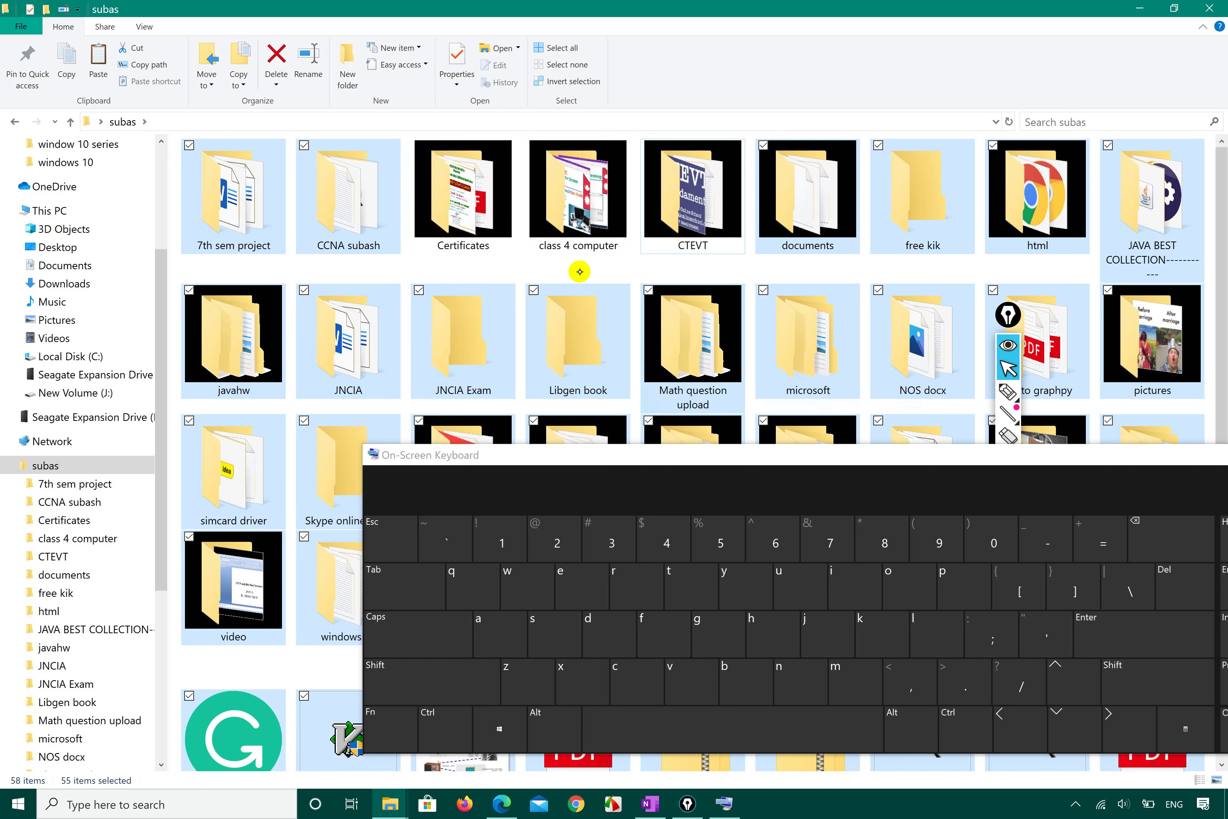
- Select only Certificates, class 4 computer and CTEVT, and invert the selection to cover every other item
click(488, 252)
ctrl+click(562, 222)
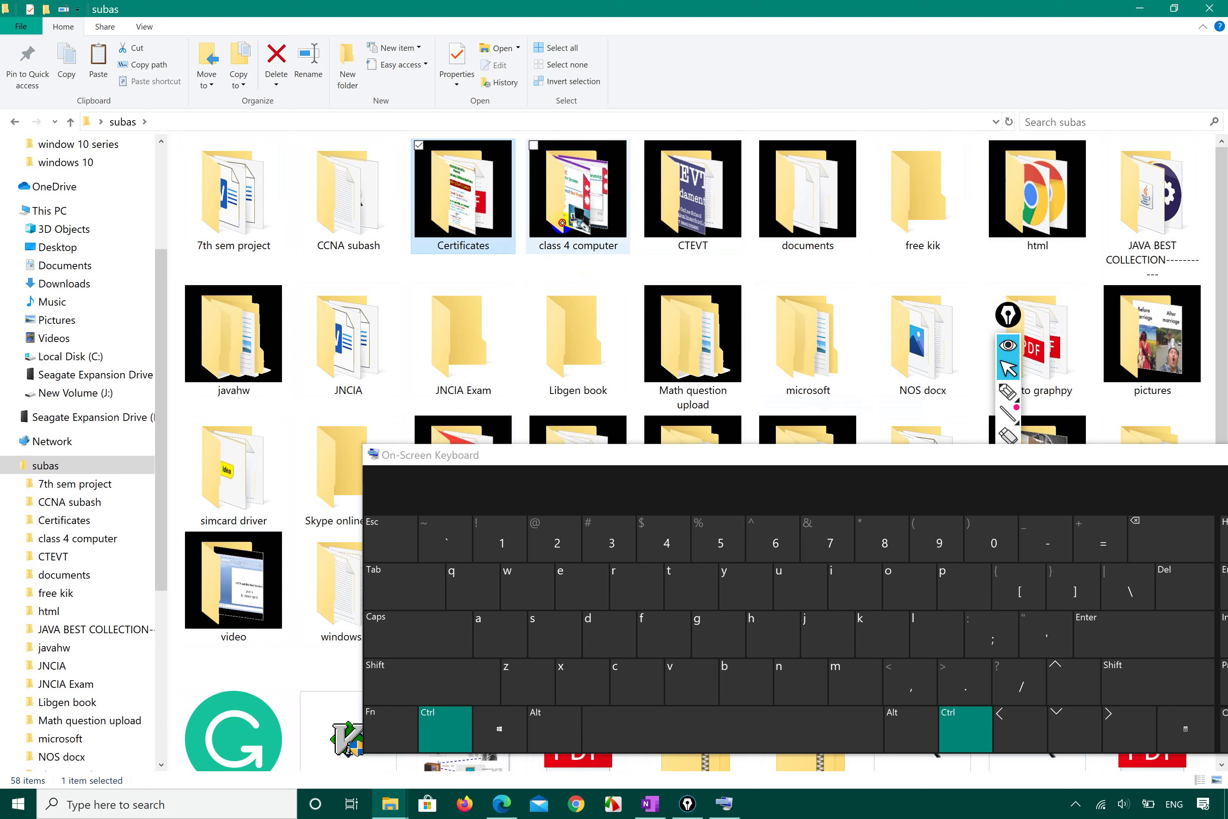
ctrl+click(652, 219)
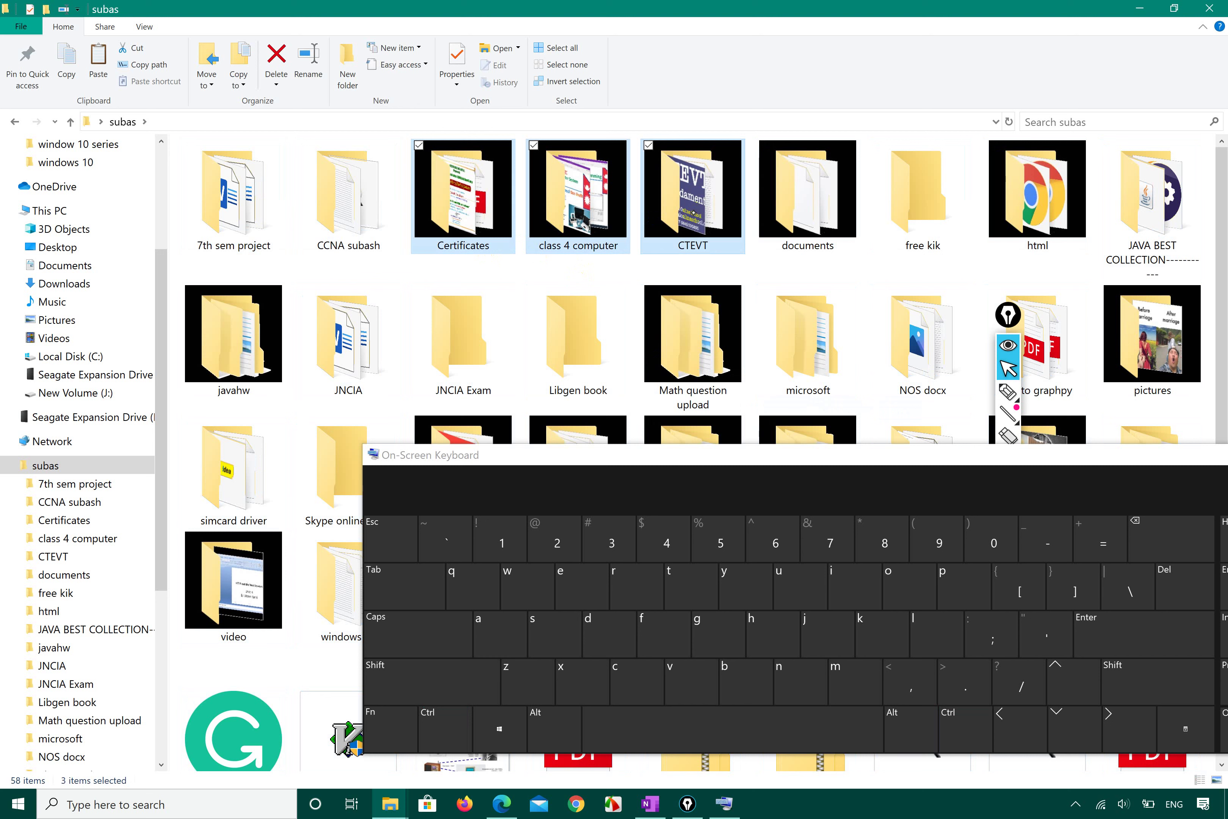
click(593, 83)
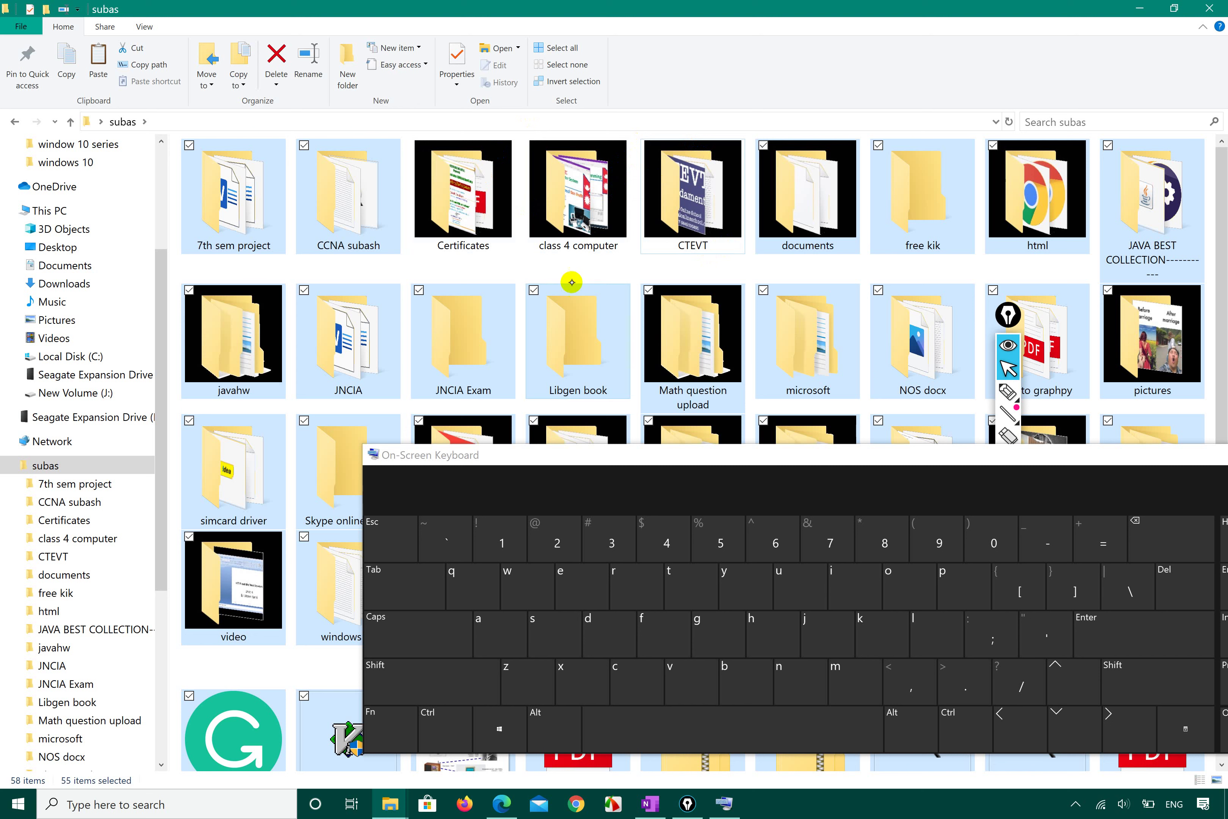
- Select only the 7th sem project folder, try inverting the selection, and end with no items selected
click(594, 325)
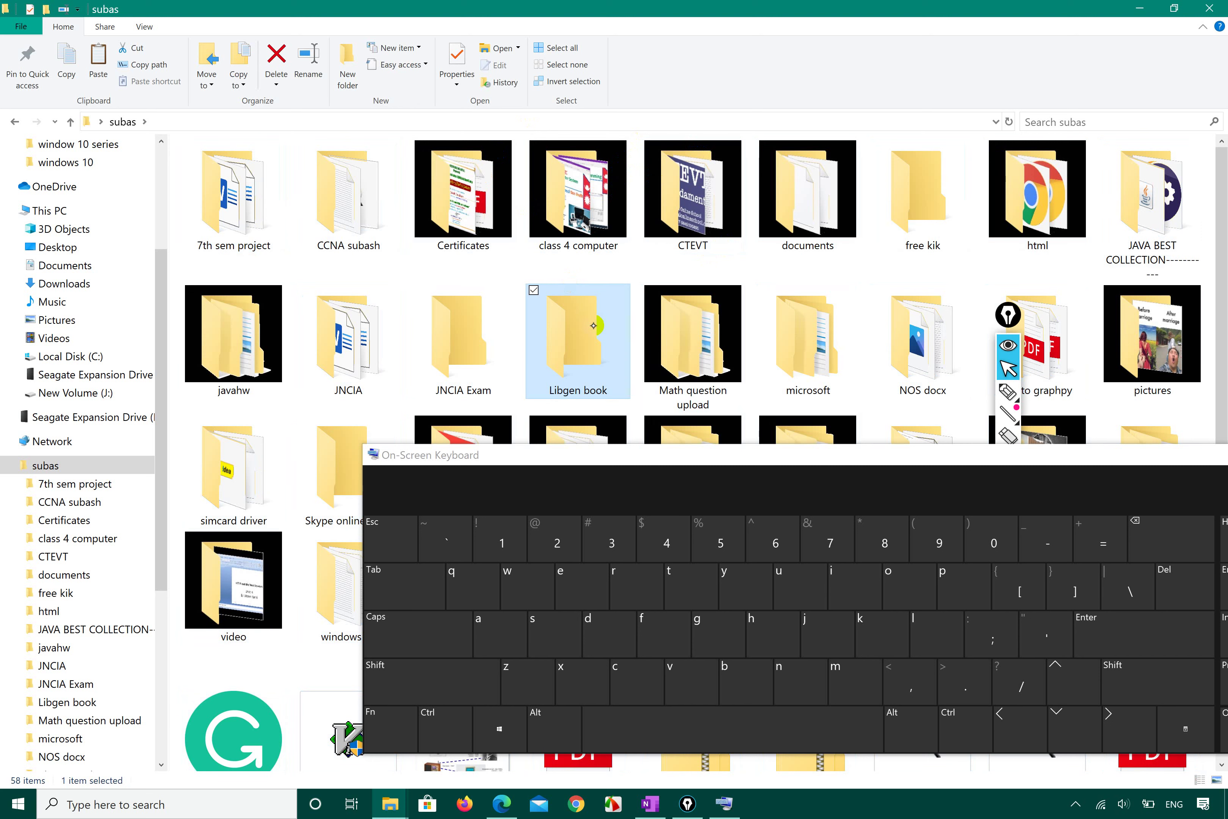
click(386, 224)
click(231, 215)
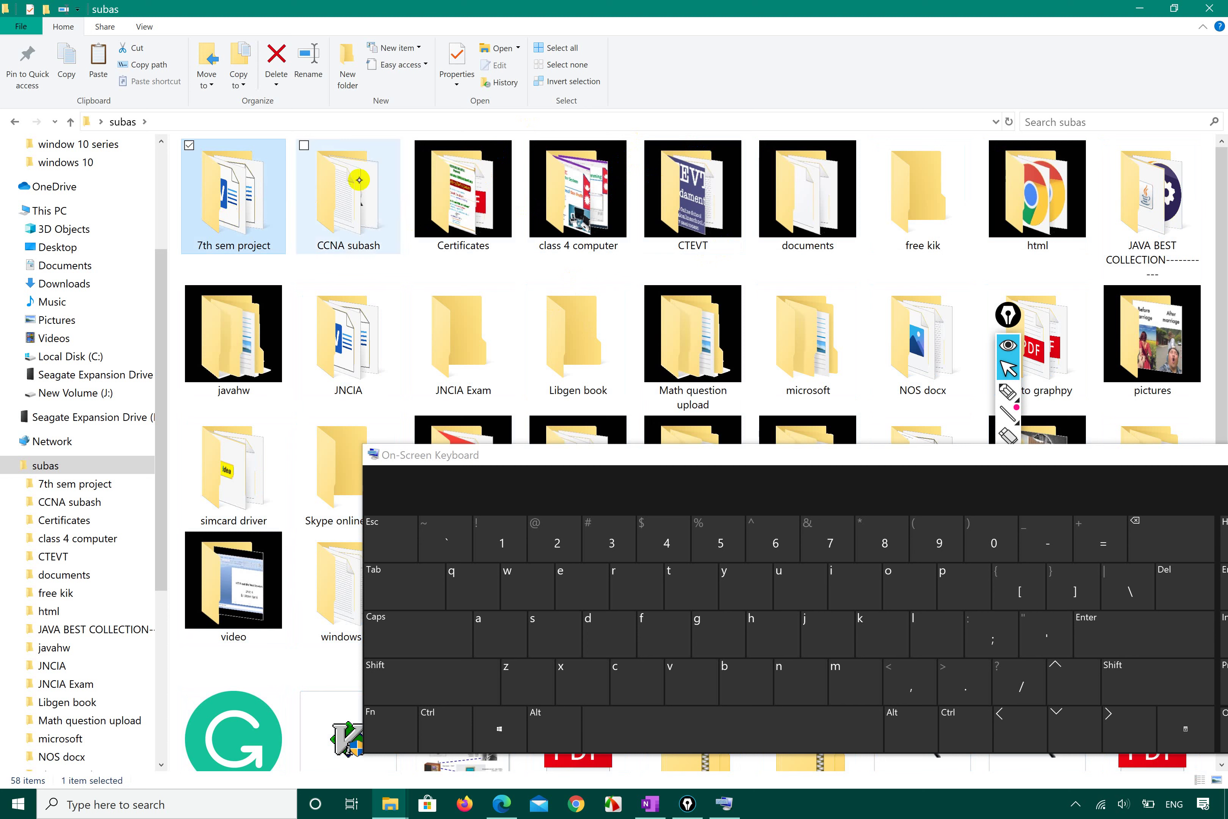
click(574, 82)
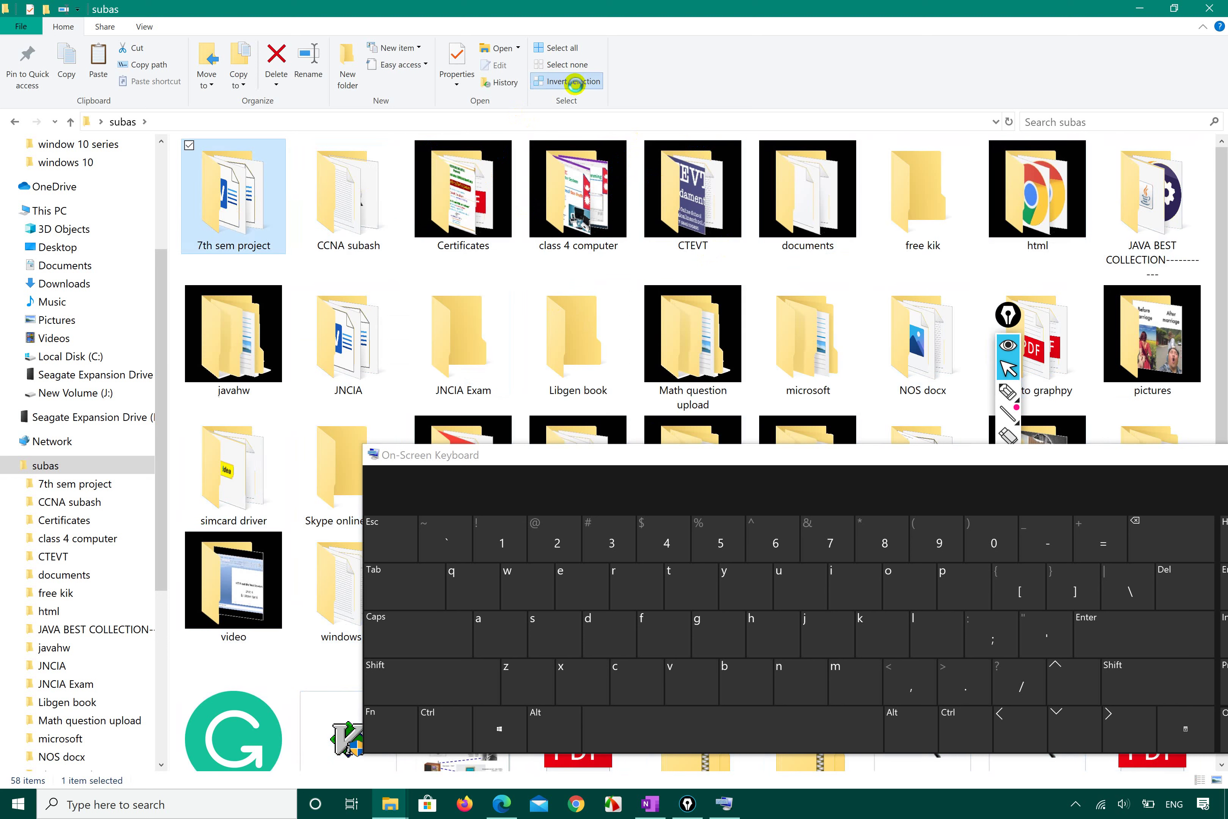
click(536, 66)
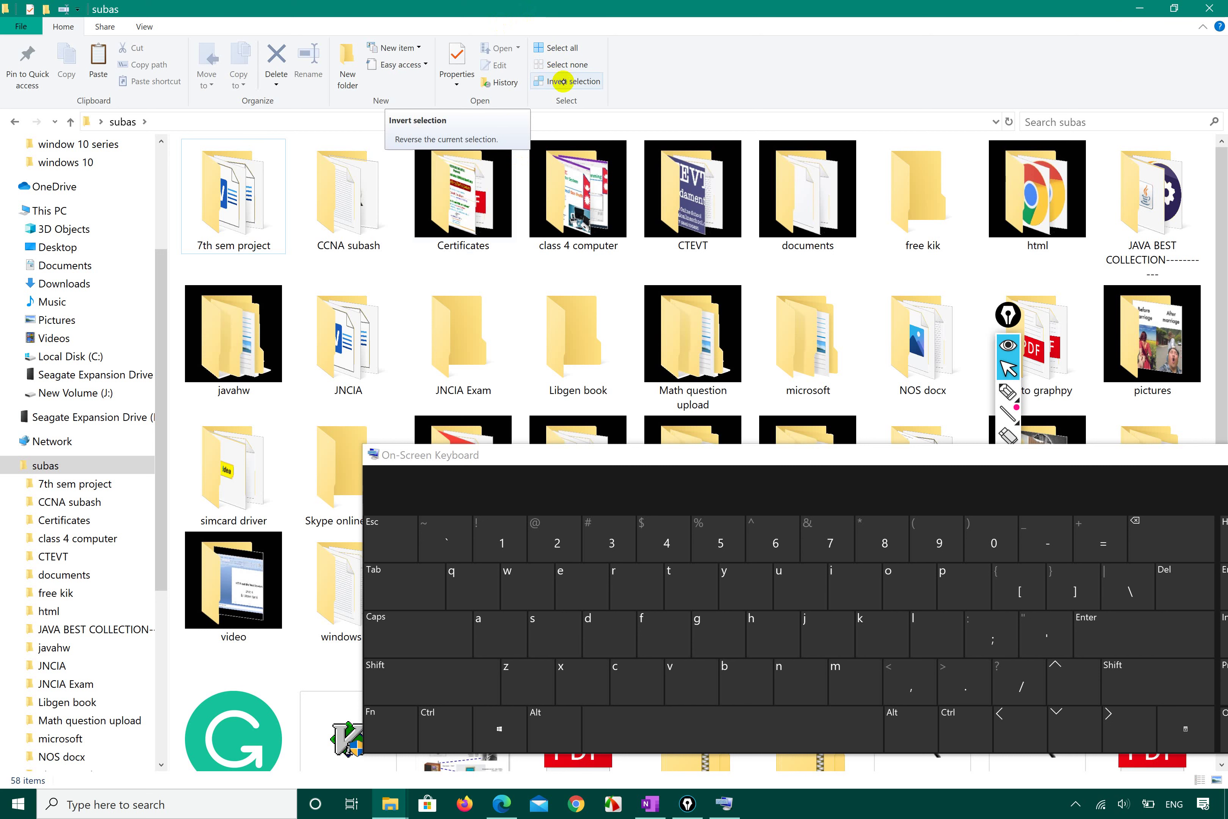
- Select the Certificates folder and inspect its general properties, closing the dialog without changes
click(452, 87)
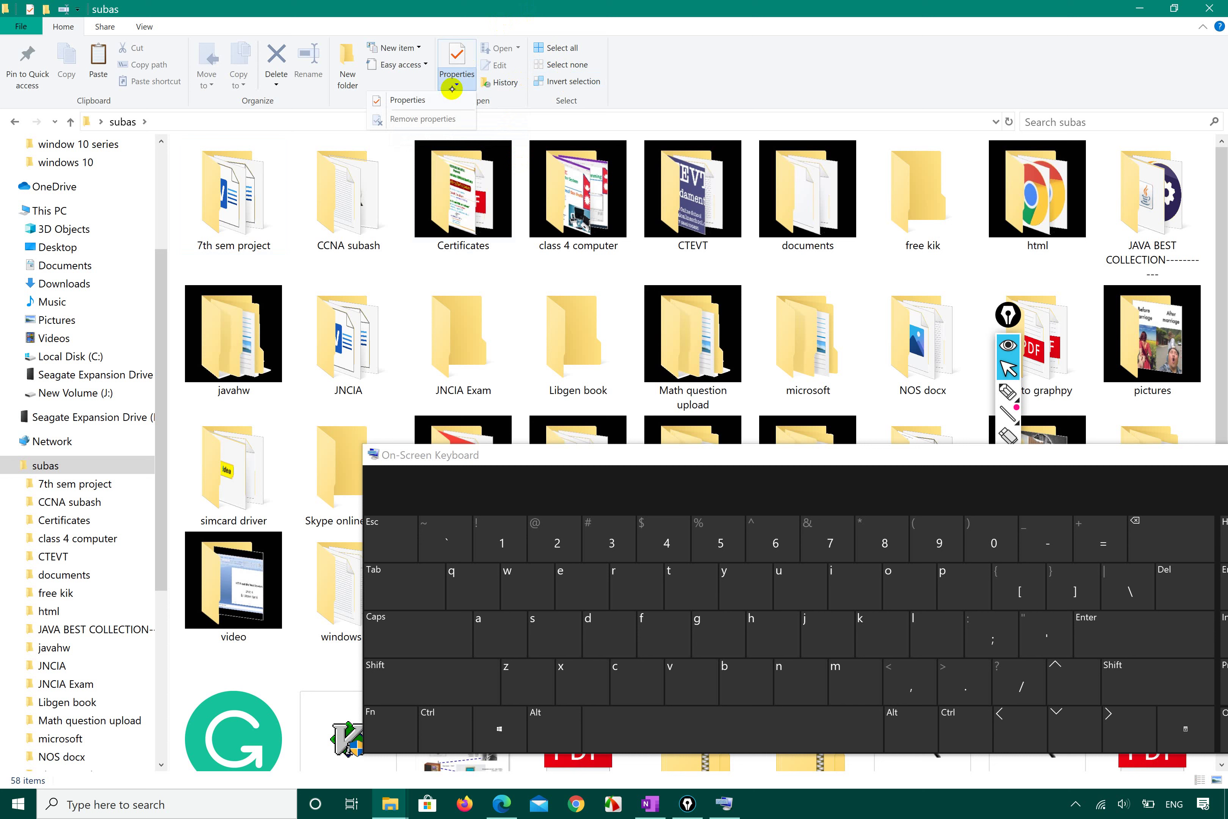
click(450, 211)
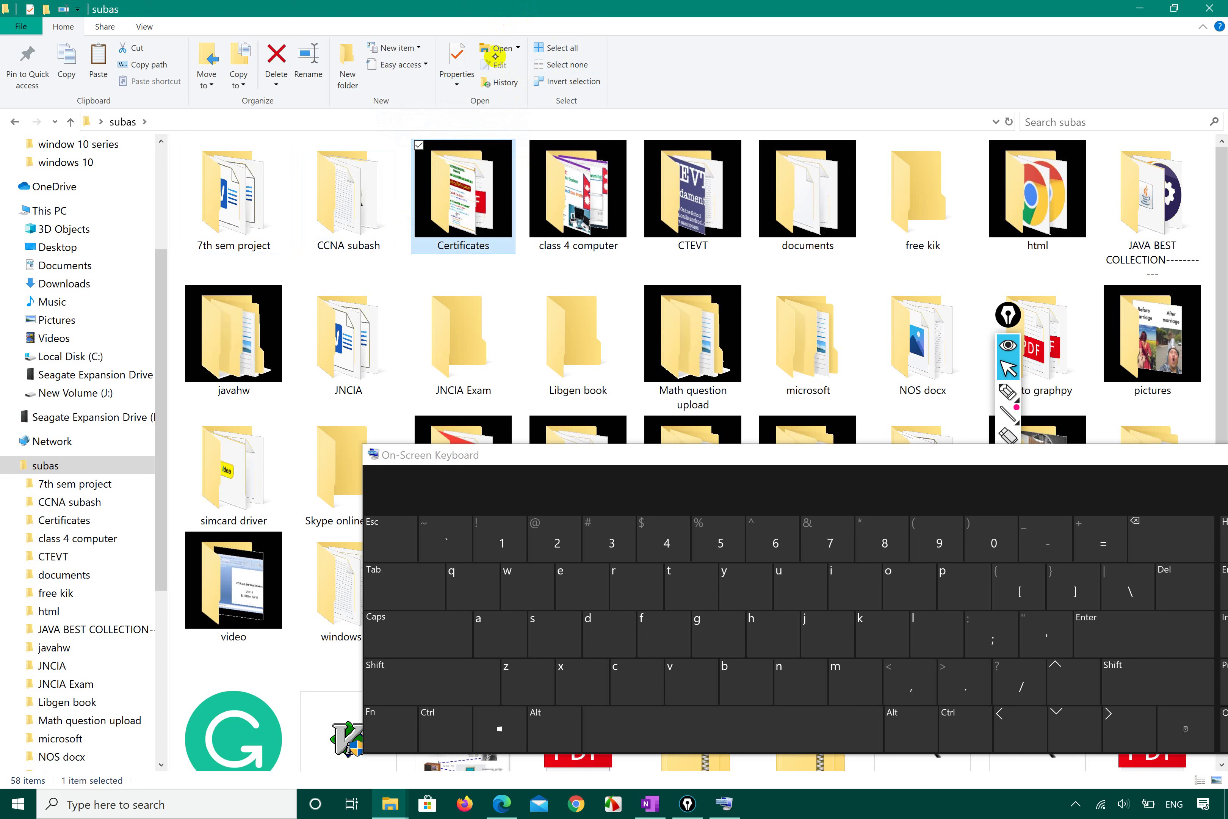
click(456, 56)
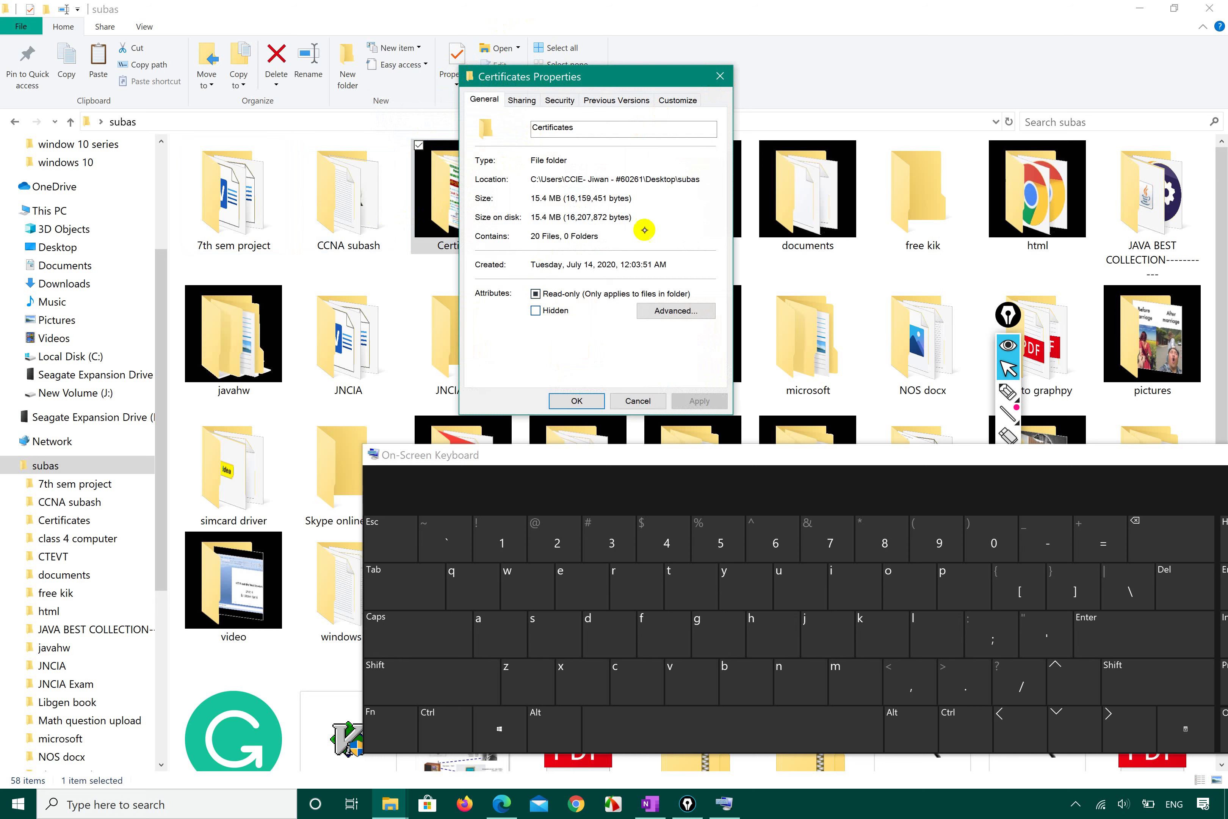
click(719, 74)
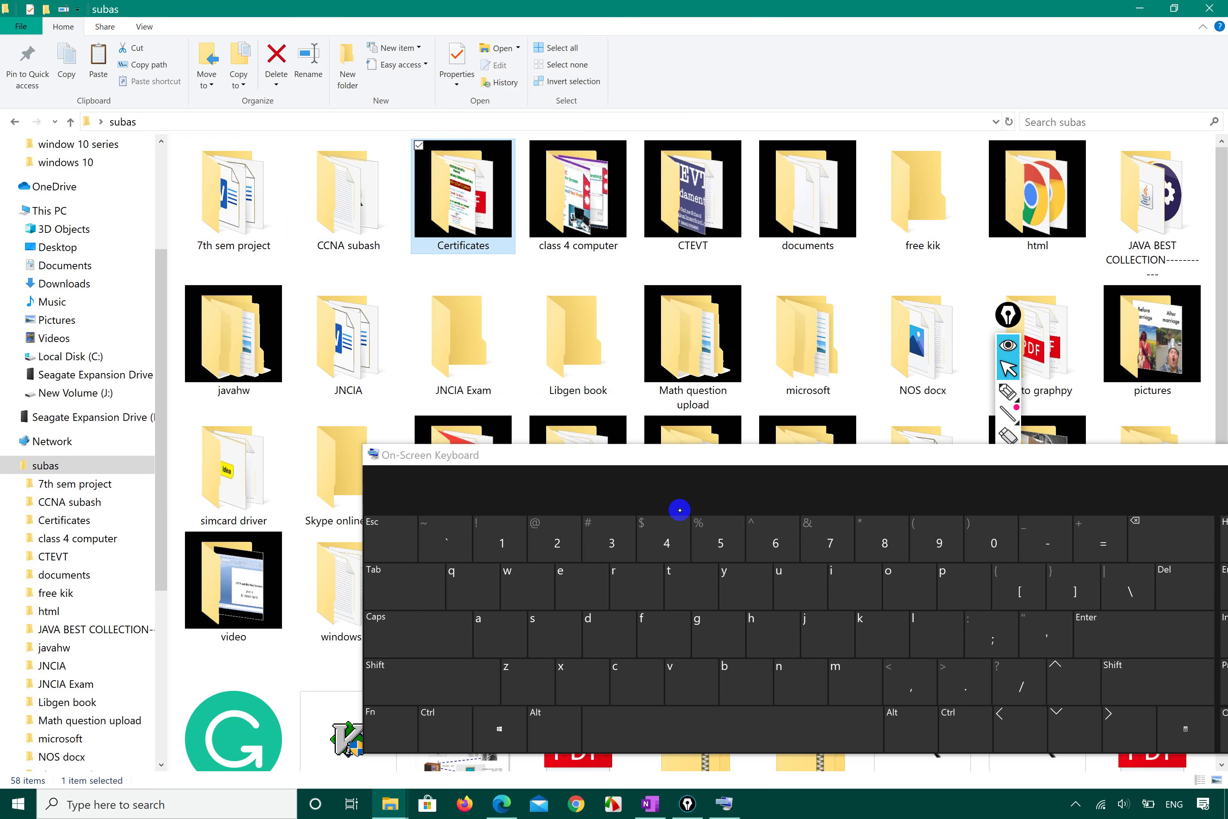
- Review the syllabus topics in Microsoft Edge with the On-Screen Keyboard moved lower, and clear the open windows to reach the desktop
click(501, 804)
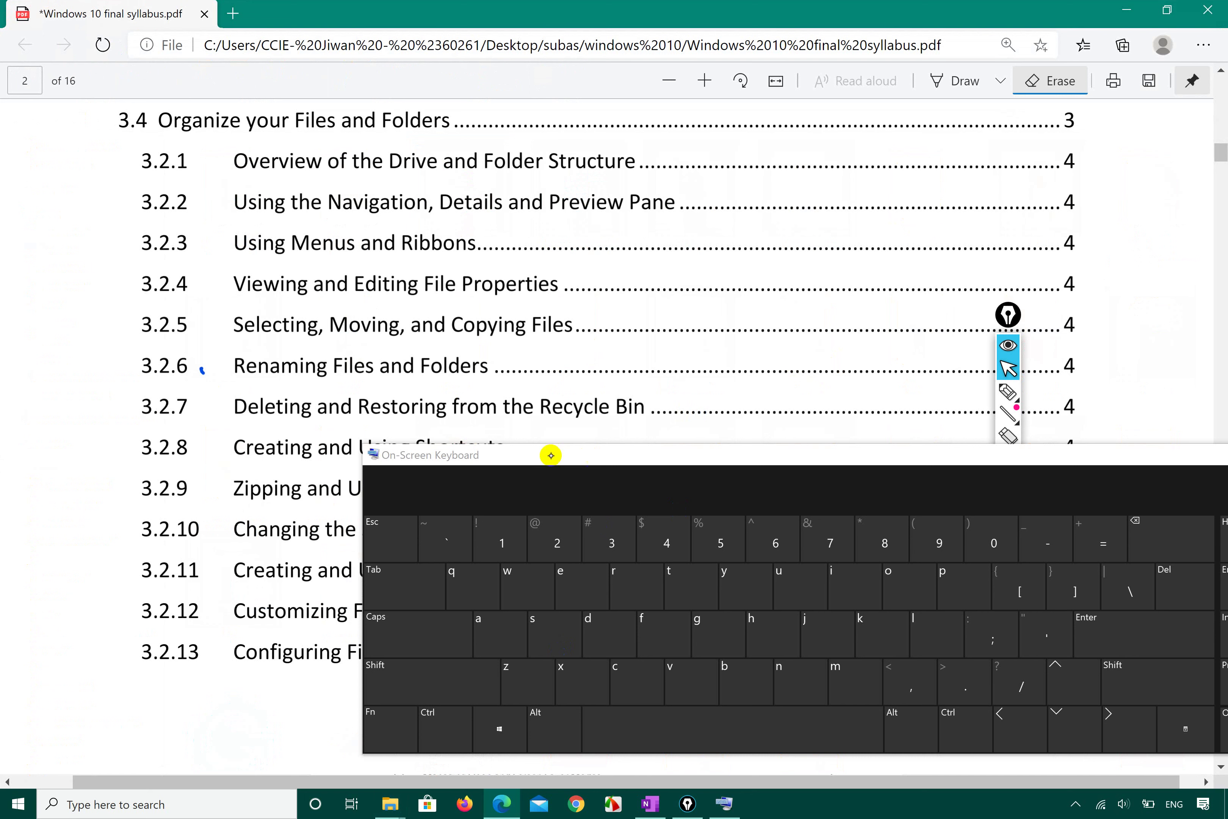
drag(420, 455, 392, 551)
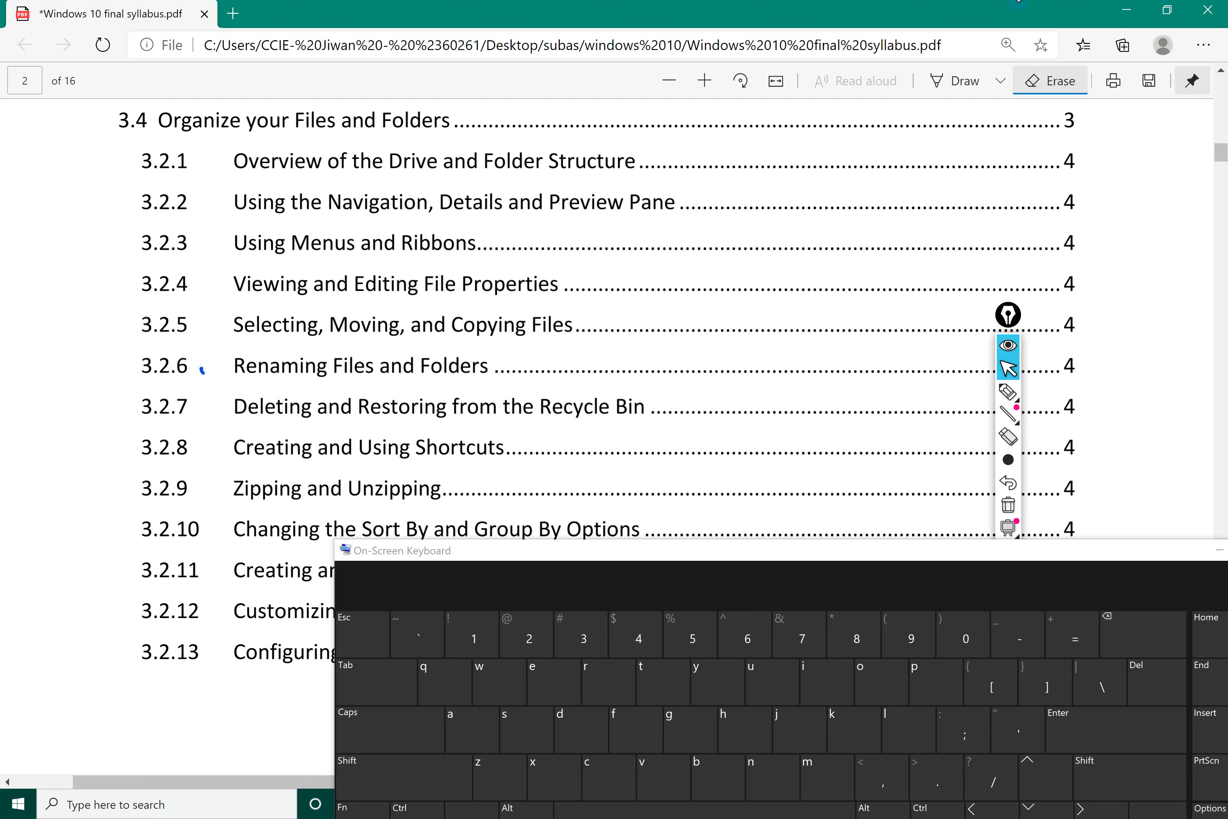
click(1127, 9)
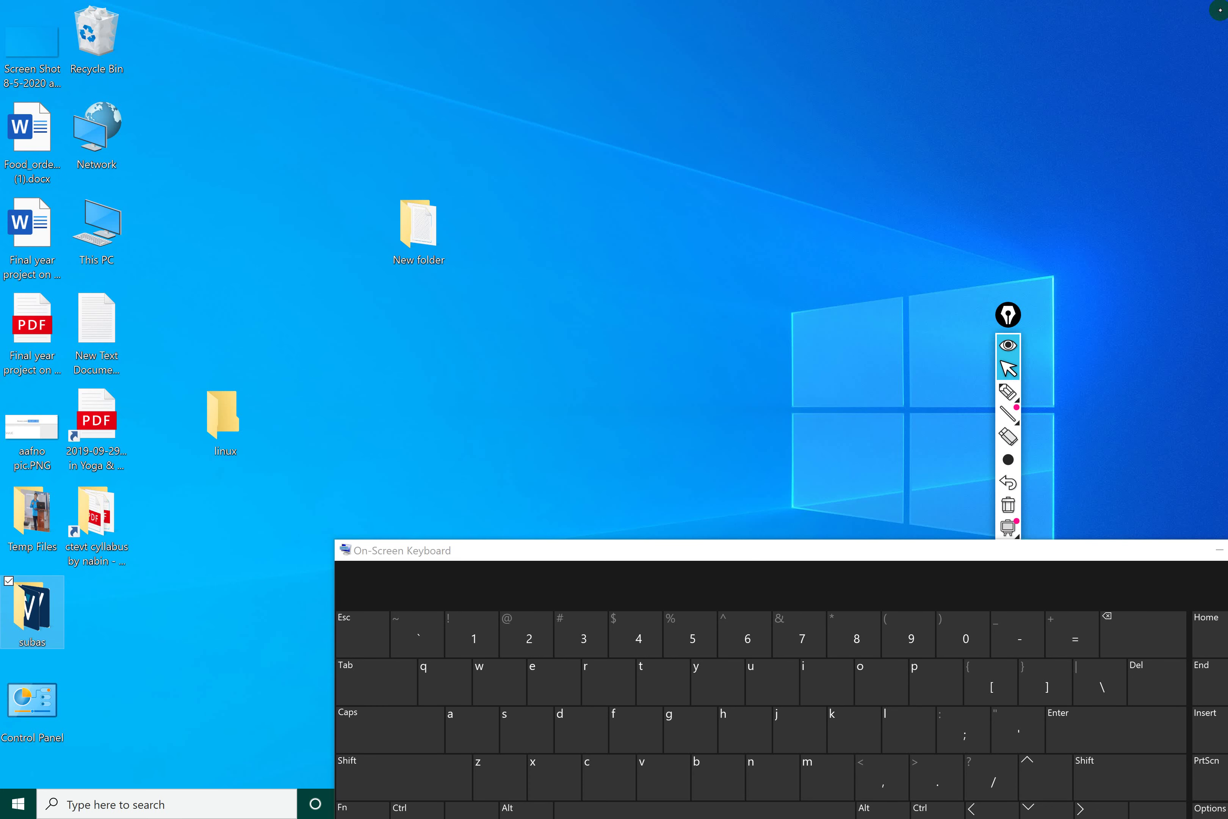
click(1209, 8)
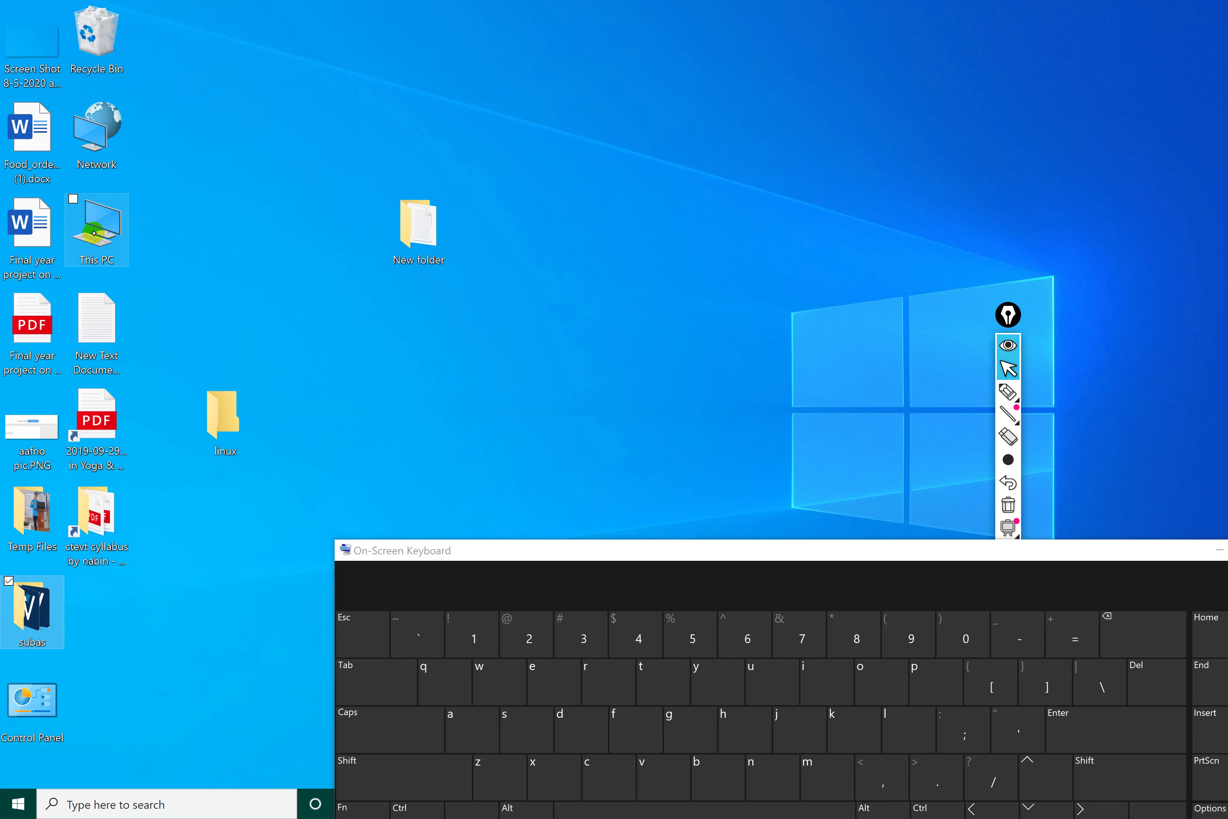
- Open This PC from the desktop and select the Seagate Expansion Drive (D:)
click(94, 232)
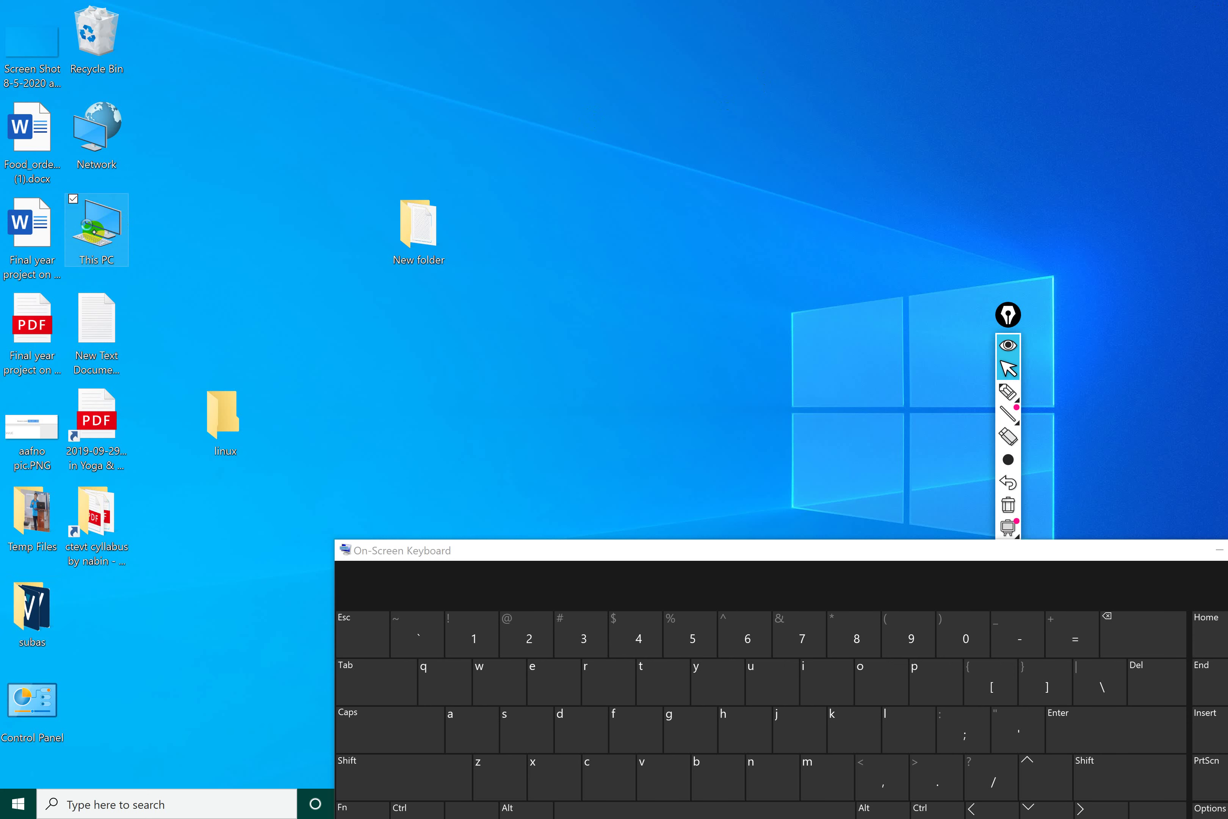
double_click(93, 229)
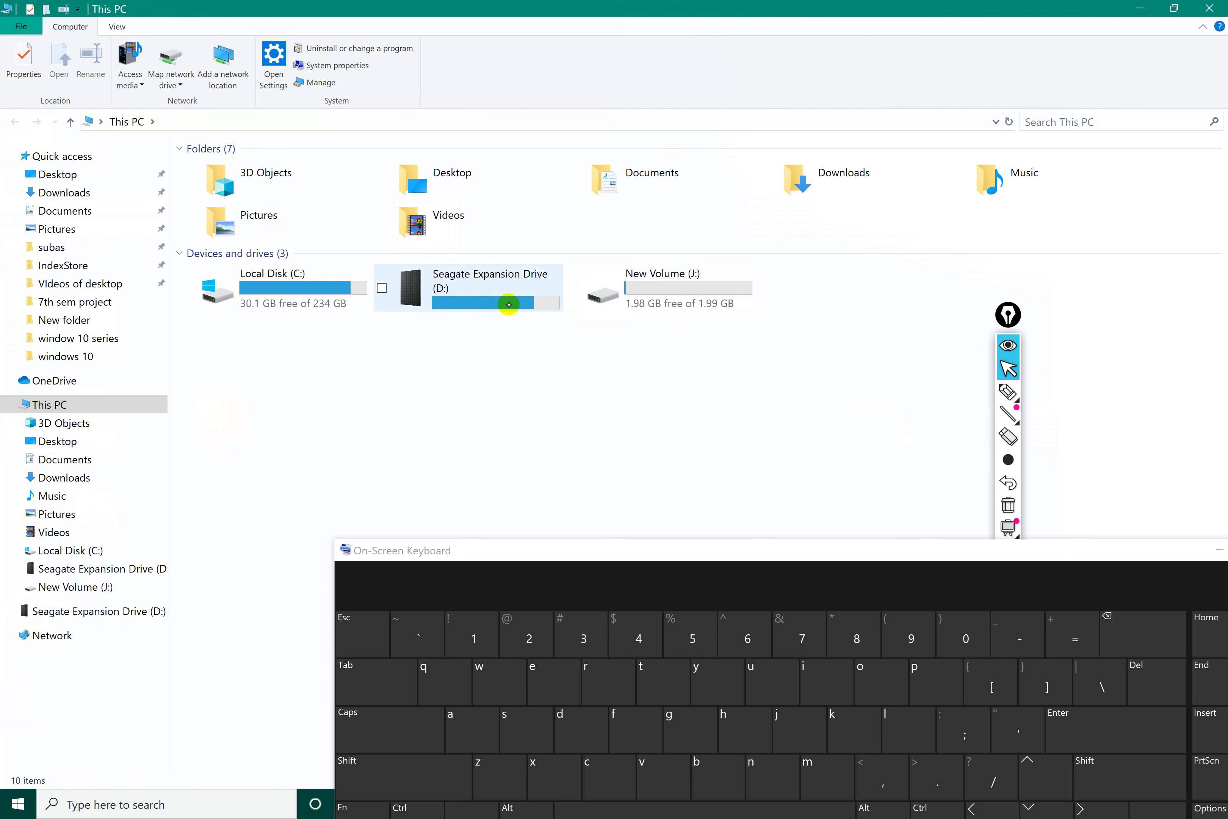
click(525, 282)
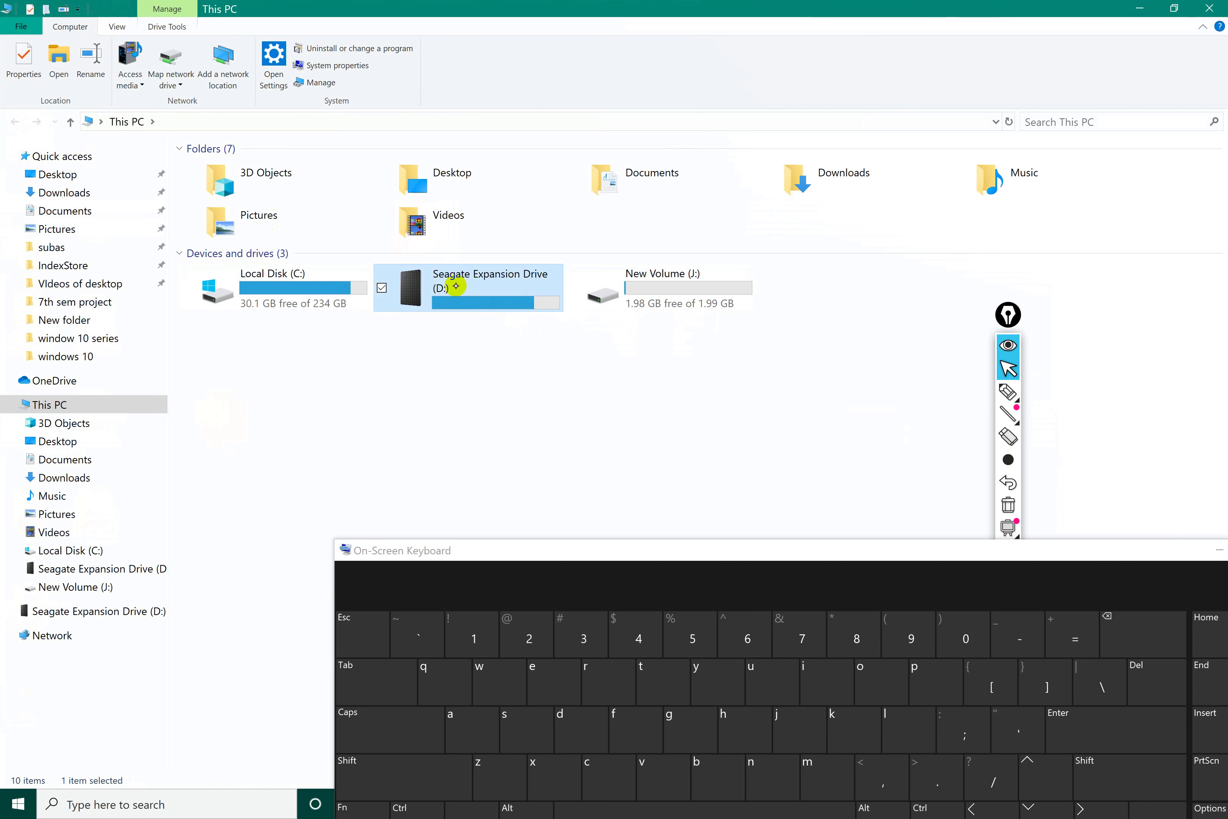
key(ctrl)
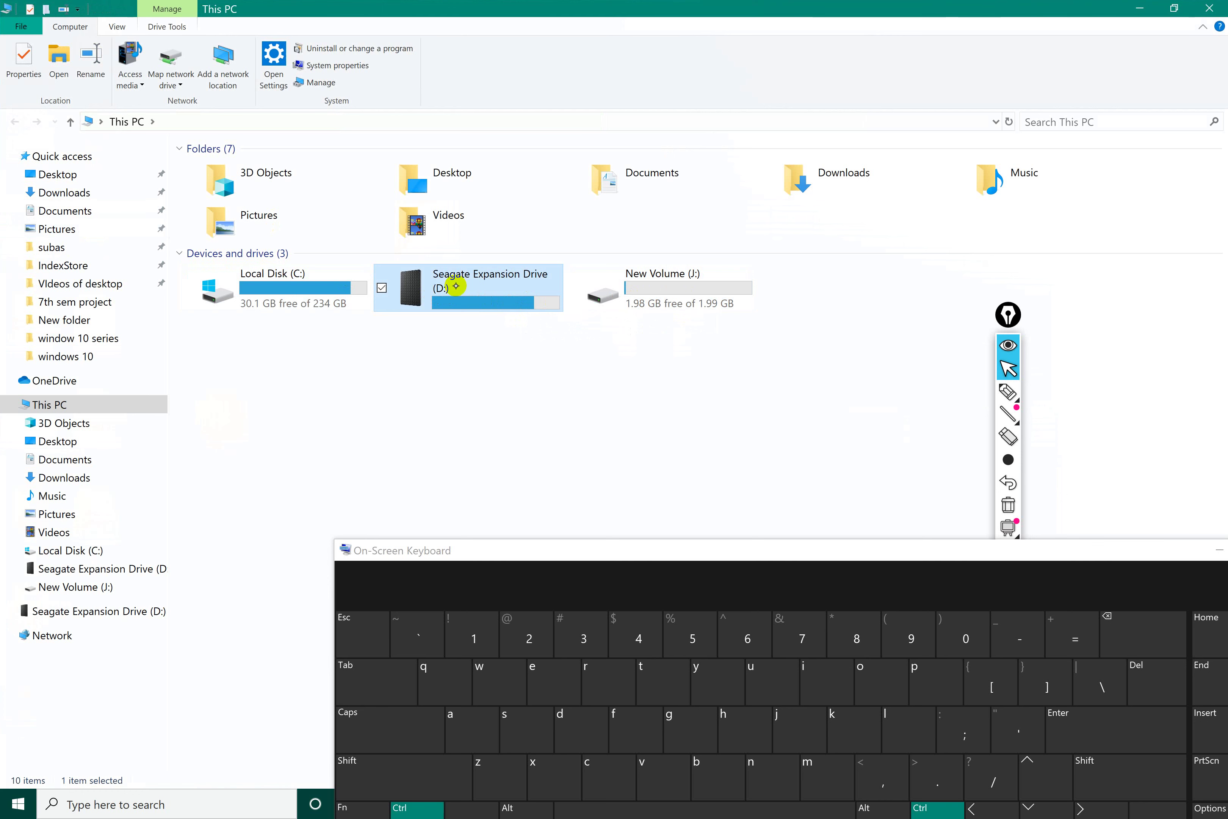